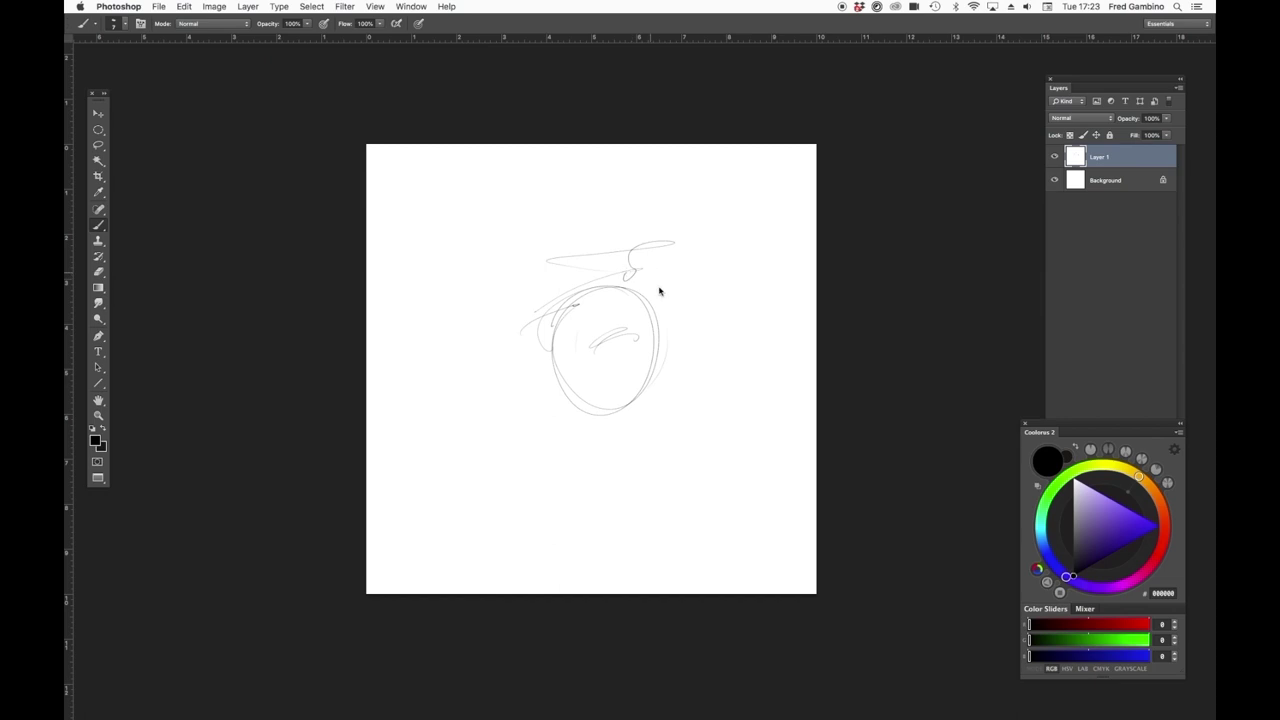
# Sketch long straight edges above the circular form and loop larger overlapping oval outlines around it
pyautogui.click(675, 305)
pyautogui.moveTo(553, 247)
pyautogui.mouseDown()
pyautogui.moveTo(672, 240)
pyautogui.moveTo(409, 318)
pyautogui.mouseUp()
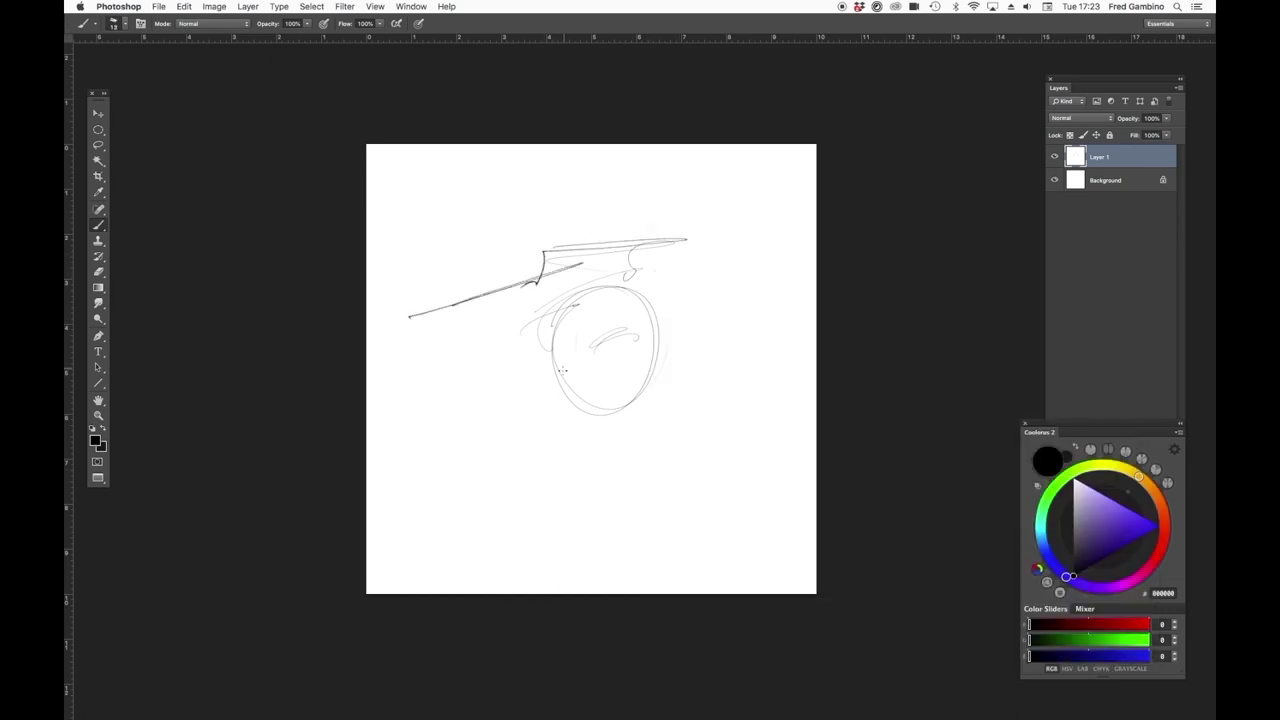
pyautogui.moveTo(549, 403); pyautogui.dragTo(622, 366)
pyautogui.moveTo(617, 257)
pyautogui.mouseDown()
pyautogui.moveTo(554, 254)
pyautogui.moveTo(686, 245)
pyautogui.moveTo(528, 272)
pyautogui.mouseUp()
pyautogui.moveTo(627, 326)
pyautogui.mouseDown()
pyautogui.moveTo(559, 409)
pyautogui.moveTo(588, 299)
pyautogui.moveTo(637, 438)
pyautogui.moveTo(545, 380)
pyautogui.moveTo(656, 404)
pyautogui.mouseUp()
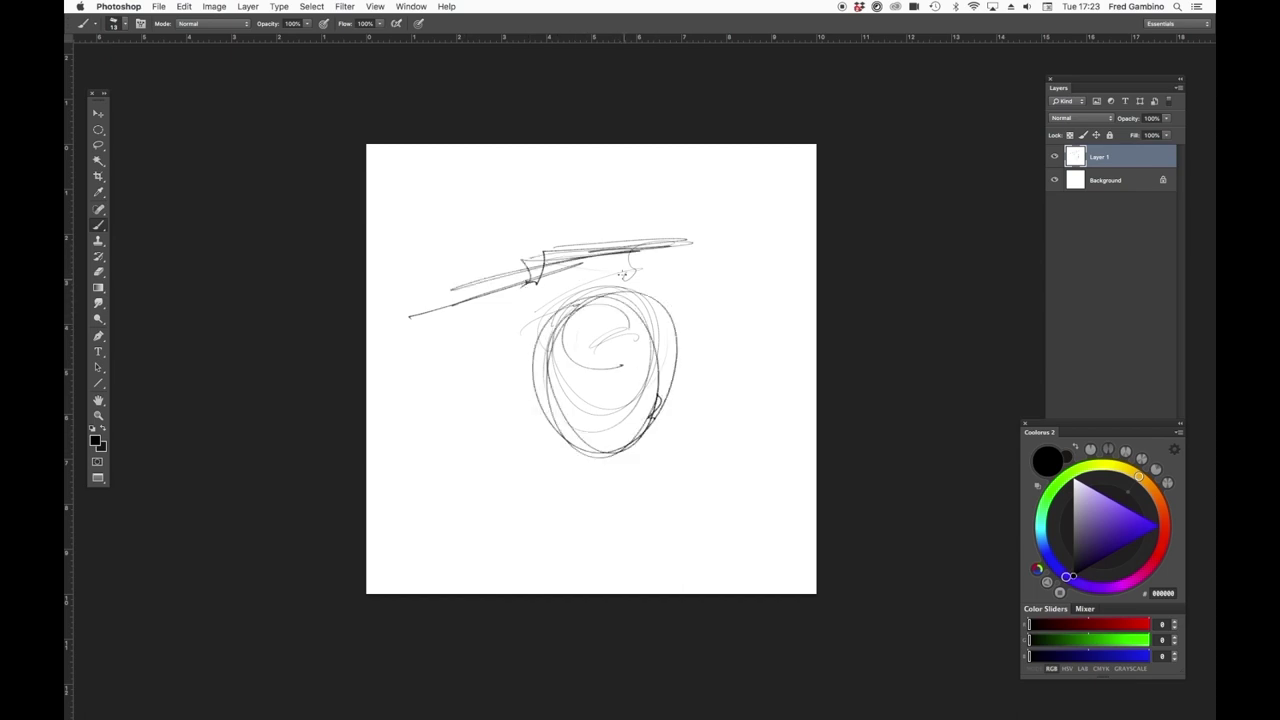
# Sketch long tapered spikes radiating from the oval engine upward, sideways and downward
pyautogui.moveTo(600, 303); pyautogui.dragTo(510, 222)
pyautogui.moveTo(536, 268)
pyautogui.mouseDown()
pyautogui.moveTo(558, 324)
pyautogui.moveTo(538, 364)
pyautogui.moveTo(435, 374)
pyautogui.moveTo(563, 384)
pyautogui.mouseUp()
pyautogui.moveTo(572, 448)
pyautogui.mouseDown()
pyautogui.moveTo(523, 515)
pyautogui.moveTo(577, 432)
pyautogui.moveTo(613, 578)
pyautogui.moveTo(606, 428)
pyautogui.mouseUp()
pyautogui.moveTo(631, 558)
pyautogui.mouseDown()
pyautogui.moveTo(624, 404)
pyautogui.moveTo(617, 562)
pyautogui.mouseUp()
pyautogui.moveTo(617, 562); pyautogui.dragTo(630, 421)
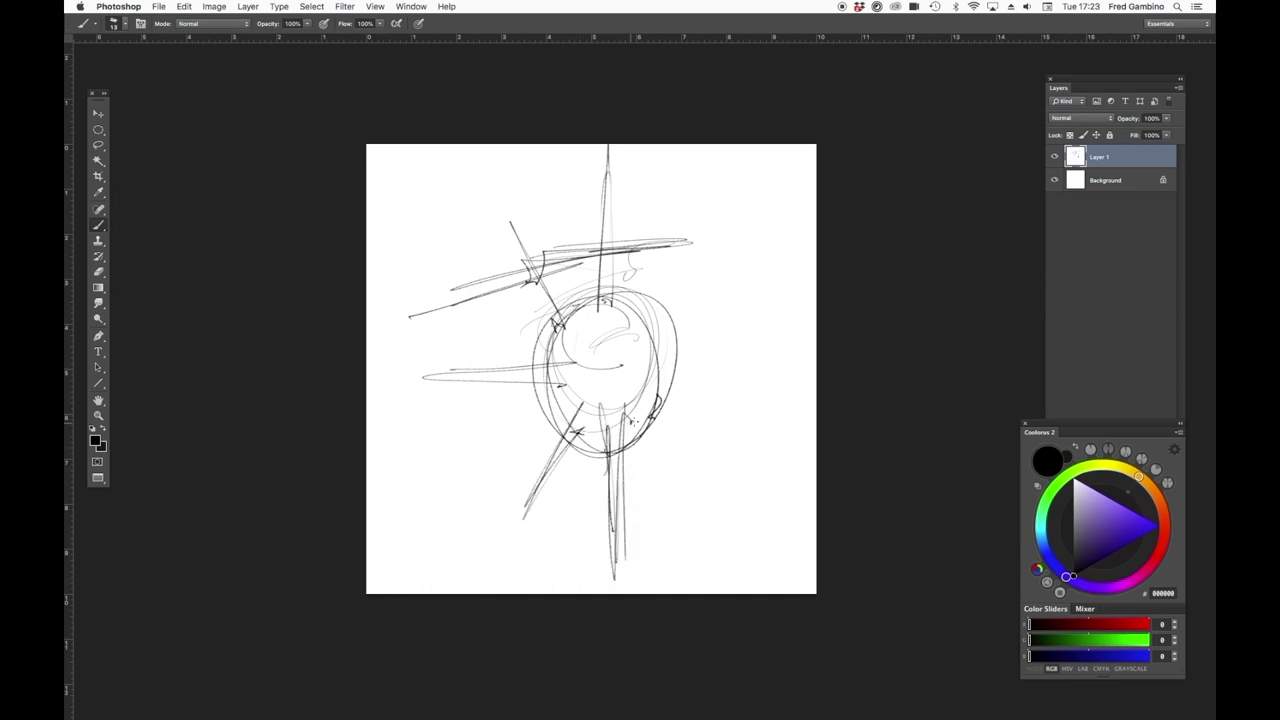
pyautogui.moveTo(630, 372)
pyautogui.mouseDown()
pyautogui.moveTo(719, 500)
pyautogui.moveTo(652, 402)
pyautogui.mouseUp()
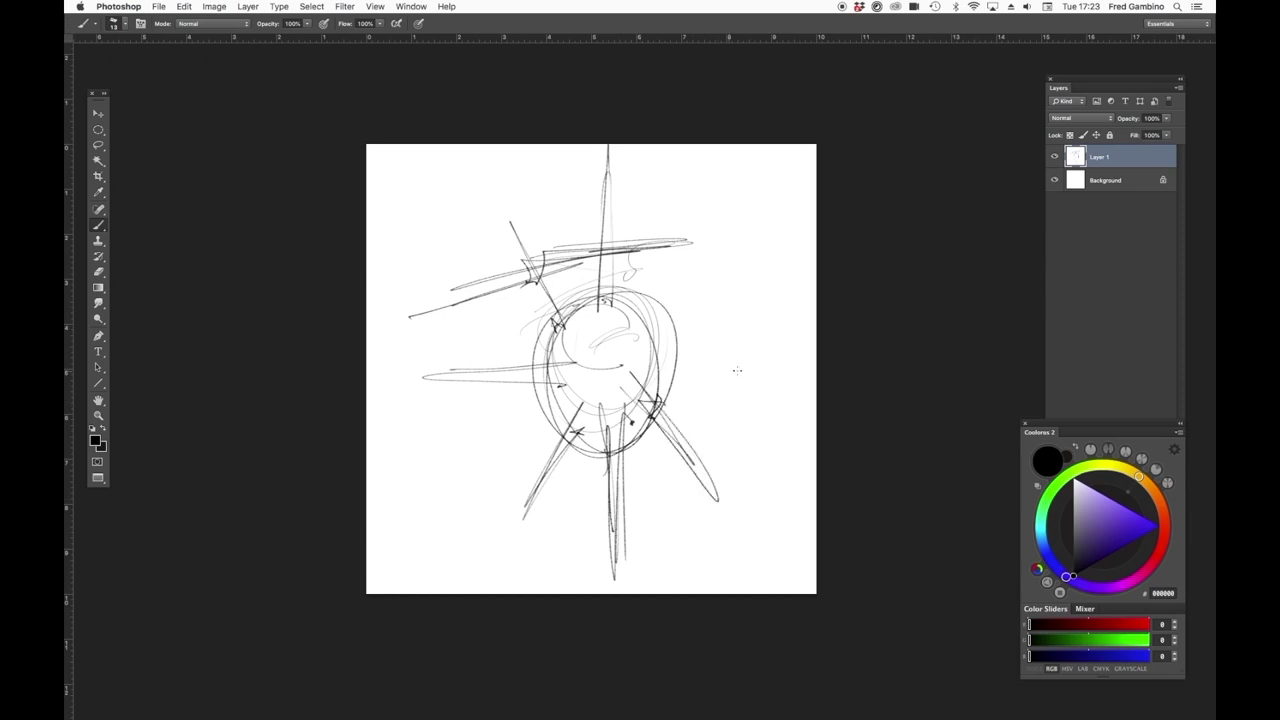
pyautogui.moveTo(616, 246)
pyautogui.mouseDown()
pyautogui.moveTo(716, 244)
pyautogui.moveTo(574, 250)
pyautogui.mouseUp()
# Extend the canvas to the left with the Crop tool into a wide landscape format
pyautogui.press('c')
pyautogui.moveTo(367, 369); pyautogui.dragTo(185, 393)
pyautogui.press('Return')
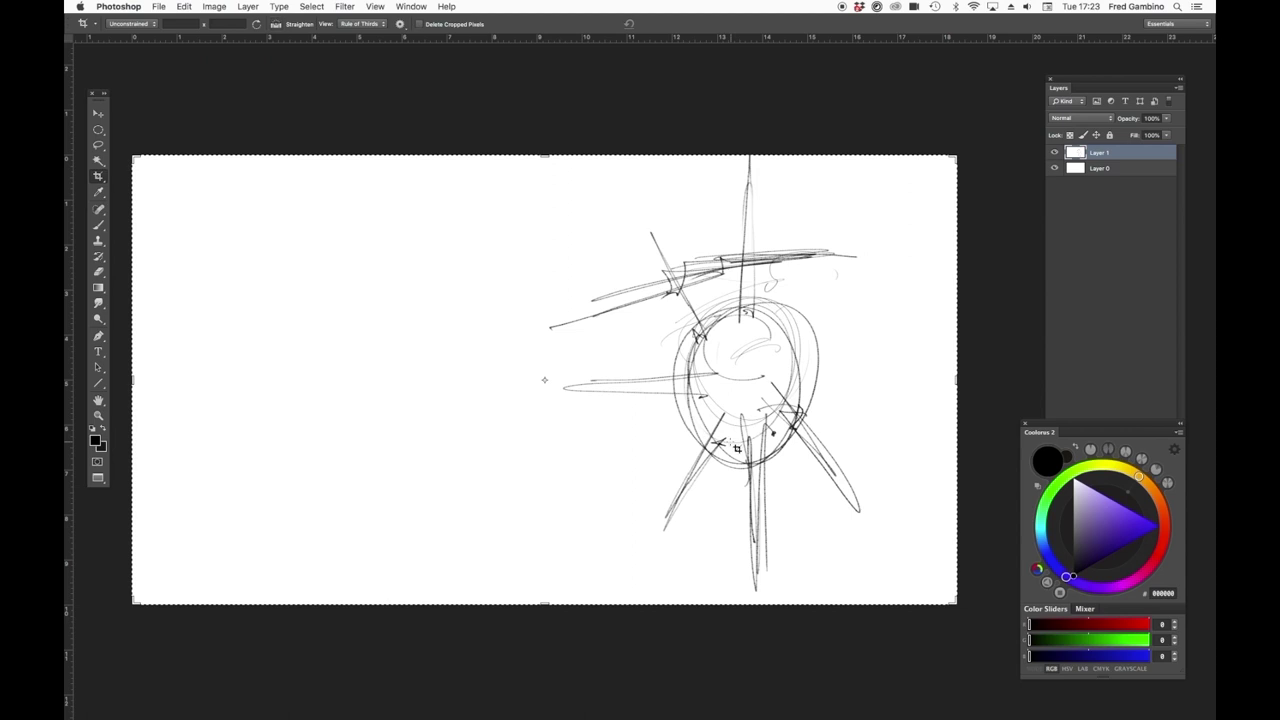
# Scale the sketch down to about 90% with Free Transform, shift it up and left, and stretch it slightly
pyautogui.press('v')
pyautogui.press('super+t')
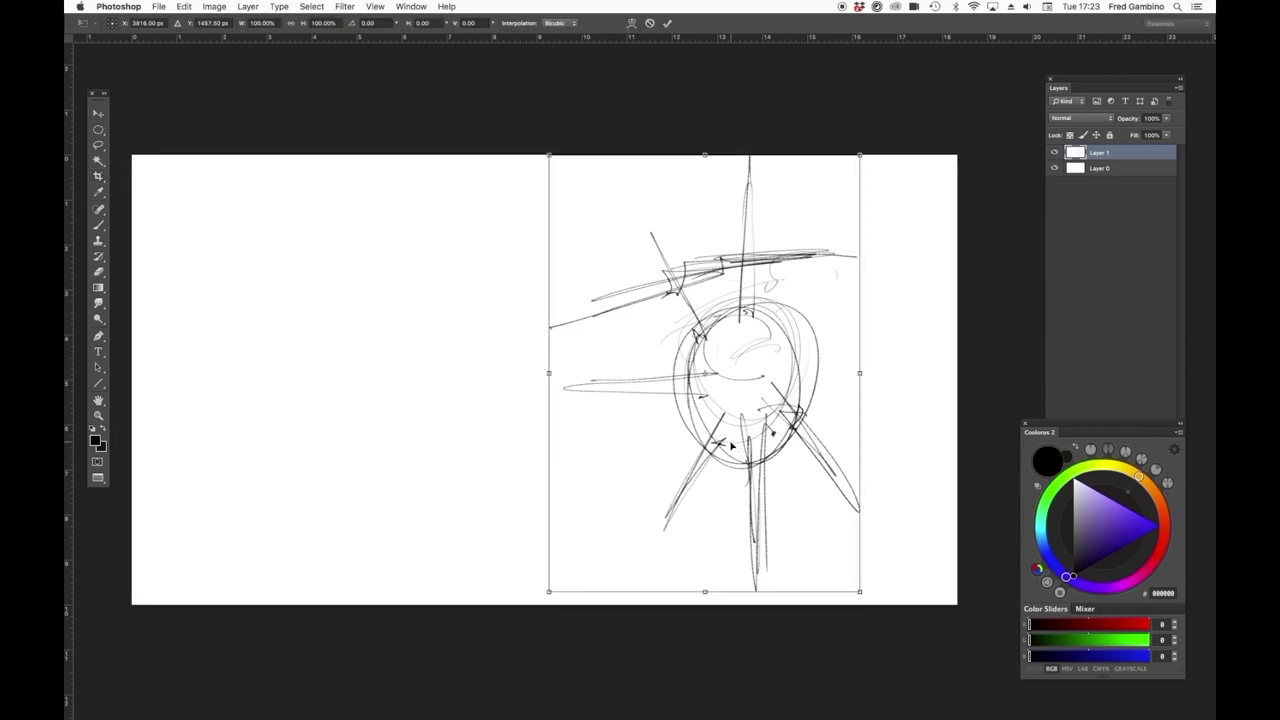
pyautogui.moveTo(860, 154); pyautogui.dragTo(846, 176)
pyautogui.moveTo(798, 322); pyautogui.dragTo(778, 297)
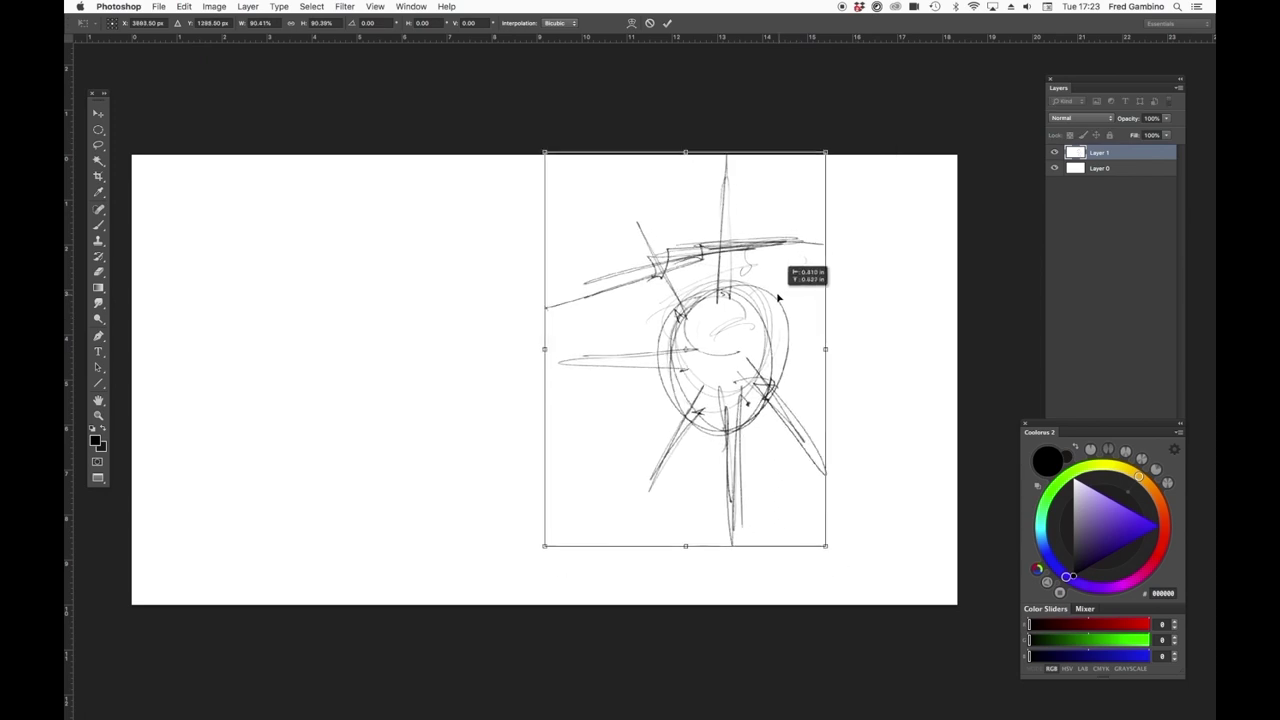
pyautogui.moveTo(689, 547); pyautogui.dragTo(689, 552)
pyautogui.moveTo(826, 349); pyautogui.dragTo(838, 350)
pyautogui.press('Return')
# Sketch stepped brush lines extending the upper hull edge into the empty left half of the canvas
pyautogui.press('b')
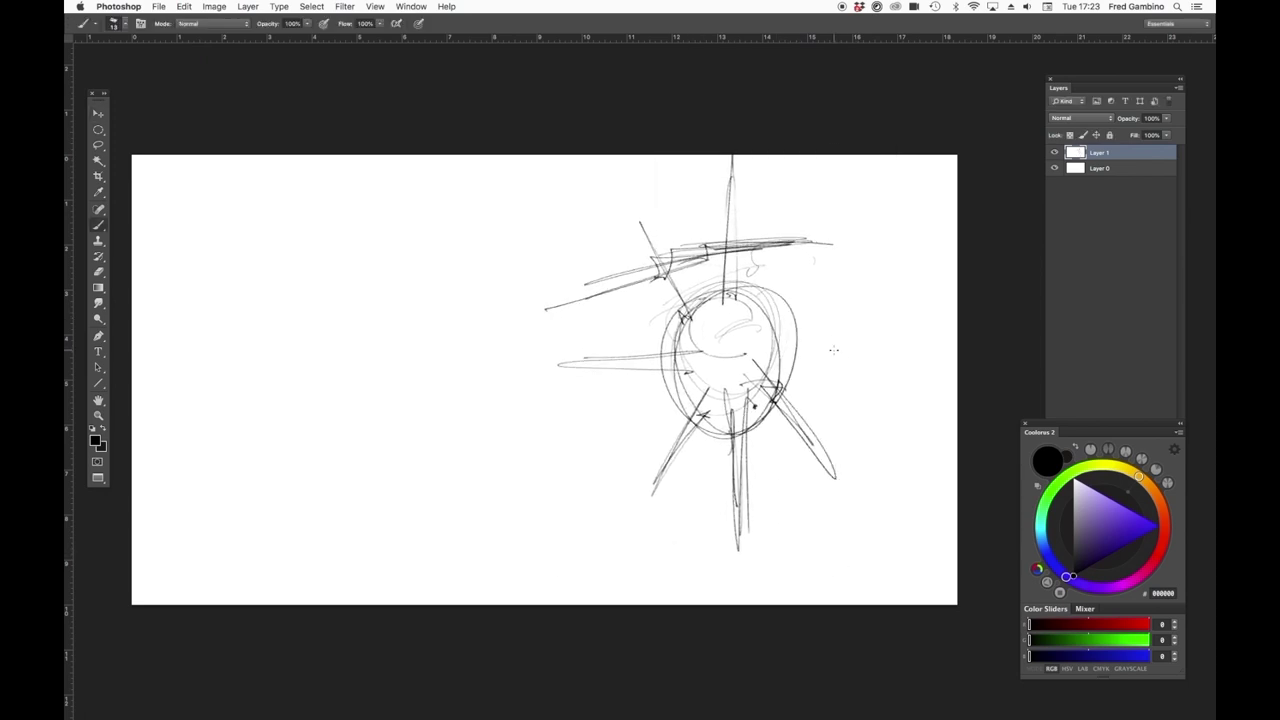
pyautogui.moveTo(637, 260)
pyautogui.mouseDown()
pyautogui.moveTo(498, 278)
pyautogui.moveTo(563, 290)
pyautogui.moveTo(561, 319)
pyautogui.moveTo(505, 295)
pyautogui.moveTo(533, 295)
pyautogui.moveTo(425, 290)
pyautogui.mouseUp()
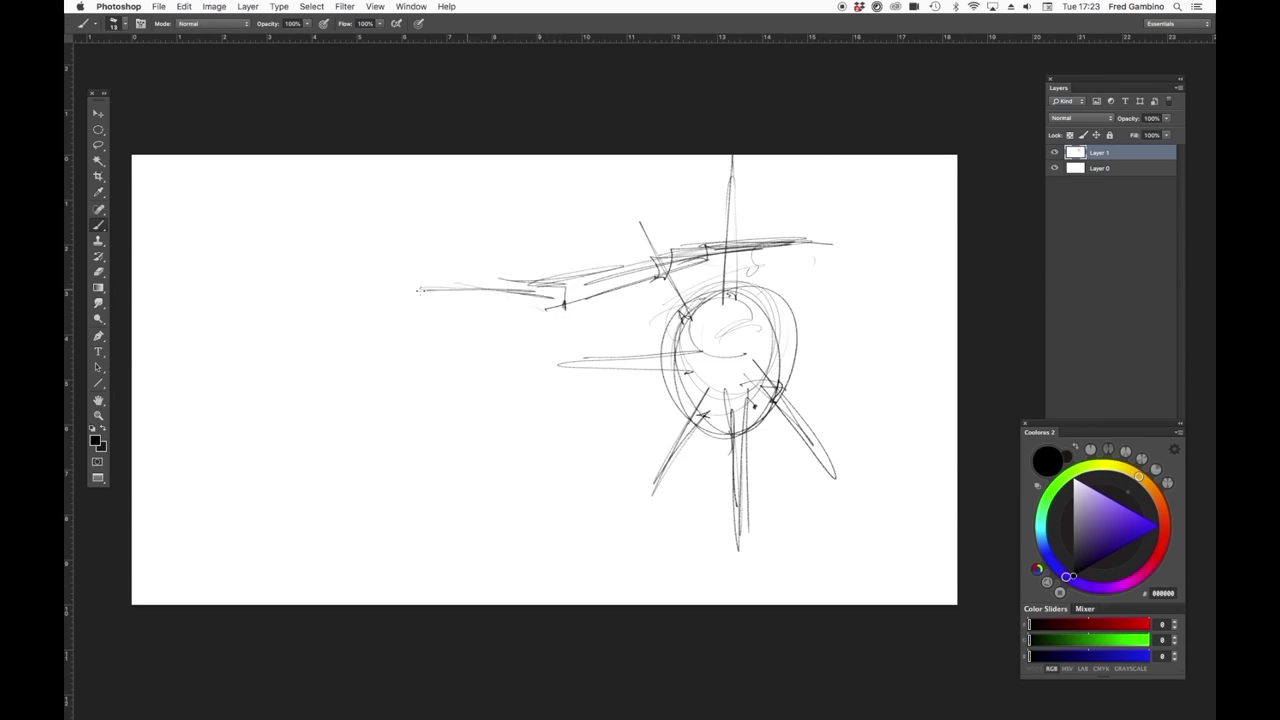
pyautogui.moveTo(637, 471); pyautogui.dragTo(689, 420)
# Scale the sketch down to about 87% with Free Transform and move it slightly within the canvas
pyautogui.press('r')
pyautogui.moveTo(517, 443); pyautogui.dragTo(631, 496)
pyautogui.press('z')
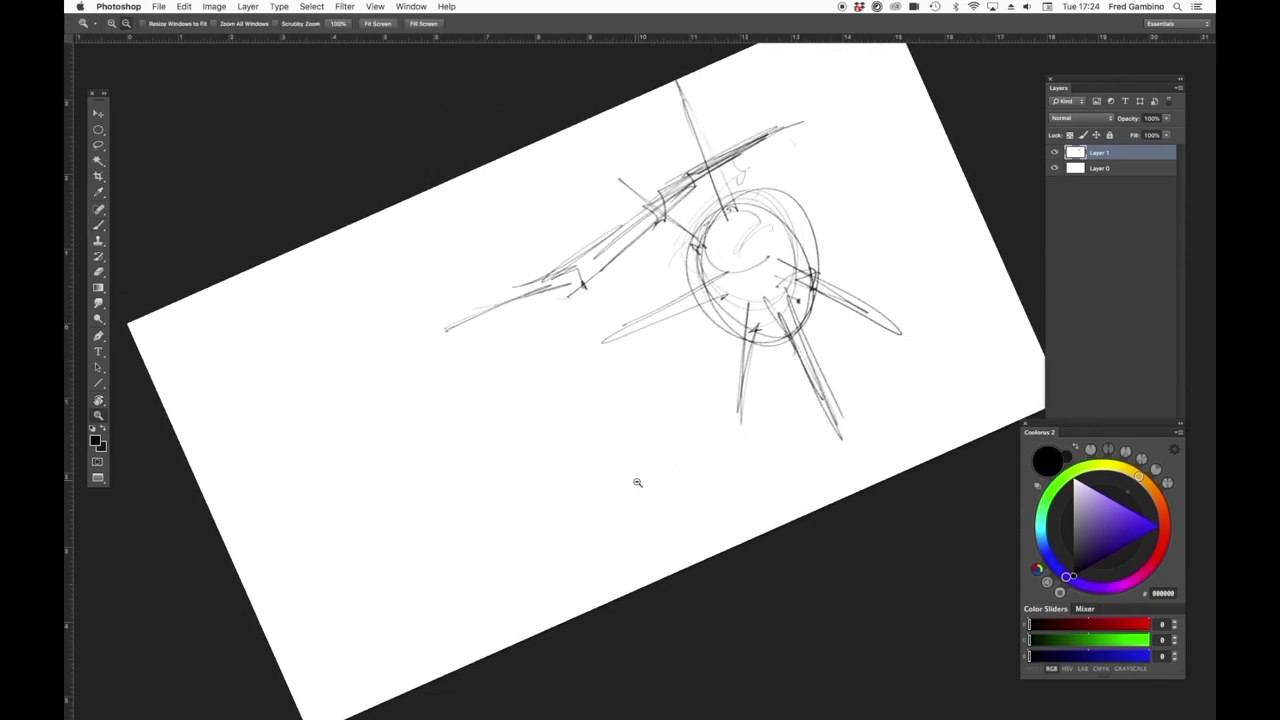
pyautogui.keyDown('alt'); pyautogui.click(639, 482); pyautogui.keyUp('alt')
pyautogui.press('super+t')
pyautogui.moveTo(730, 182); pyautogui.dragTo(717, 205)
pyautogui.moveTo(717, 310); pyautogui.dragTo(722, 285)
pyautogui.press('Return')
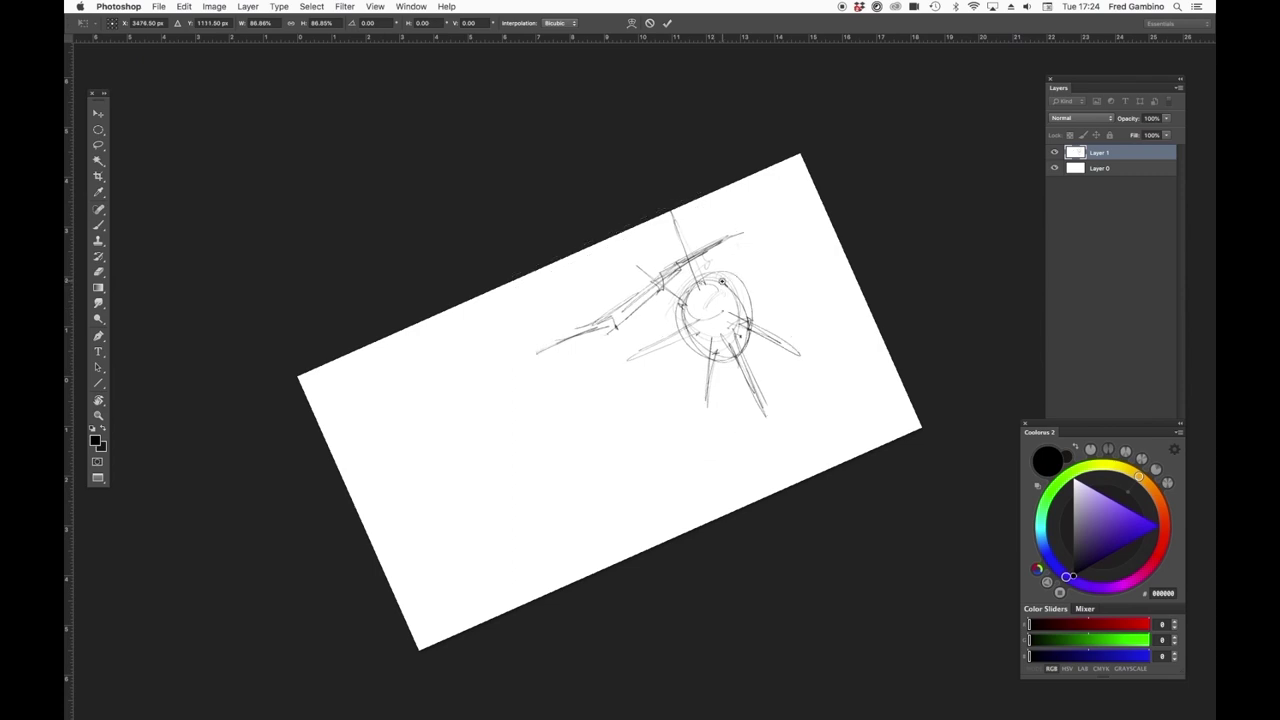
# Sketch the long cylindrical fuselage with upper and lower hull lines and a rounded open nose
pyautogui.press('b')
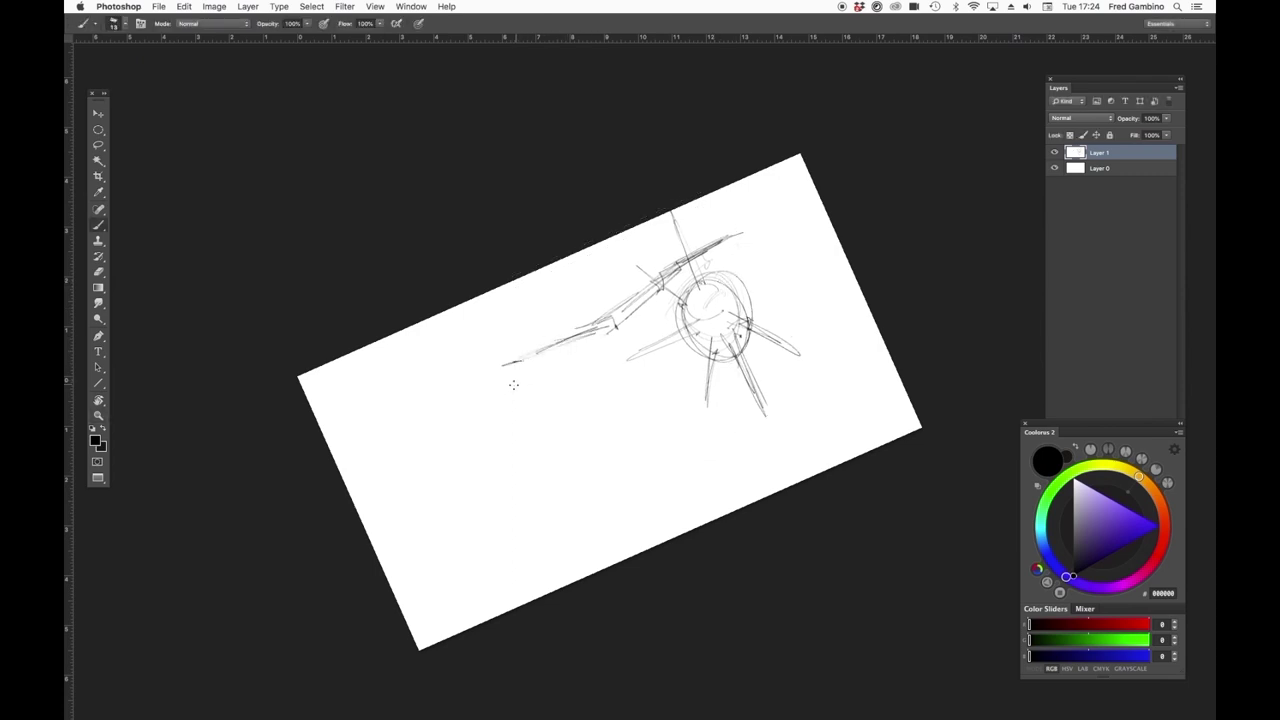
pyautogui.moveTo(508, 367); pyautogui.dragTo(424, 404)
pyautogui.moveTo(424, 406)
pyautogui.mouseDown()
pyautogui.moveTo(448, 503)
pyautogui.moveTo(580, 440)
pyautogui.mouseUp()
pyautogui.moveTo(639, 386); pyautogui.dragTo(638, 411)
pyautogui.moveTo(638, 418); pyautogui.dragTo(578, 446)
pyautogui.moveTo(452, 402); pyautogui.dragTo(458, 488)
# Add upper hull panel lines, darken the engine's upper spike and sketch the small tail structure above it
pyautogui.moveTo(570, 376)
pyautogui.mouseDown()
pyautogui.moveTo(466, 410)
pyautogui.moveTo(604, 360)
pyautogui.mouseUp()
pyautogui.moveTo(586, 356); pyautogui.dragTo(630, 312)
pyautogui.moveTo(520, 380)
pyautogui.mouseDown()
pyautogui.moveTo(616, 354)
pyautogui.moveTo(632, 320)
pyautogui.mouseUp()
pyautogui.moveTo(674, 216); pyautogui.dragTo(704, 286)
pyautogui.moveTo(690, 254)
pyautogui.mouseDown()
pyautogui.moveTo(728, 238)
pyautogui.moveTo(670, 354)
pyautogui.moveTo(718, 232)
pyautogui.moveTo(750, 228)
pyautogui.mouseUp()
pyautogui.moveTo(704, 240); pyautogui.dragTo(748, 246)
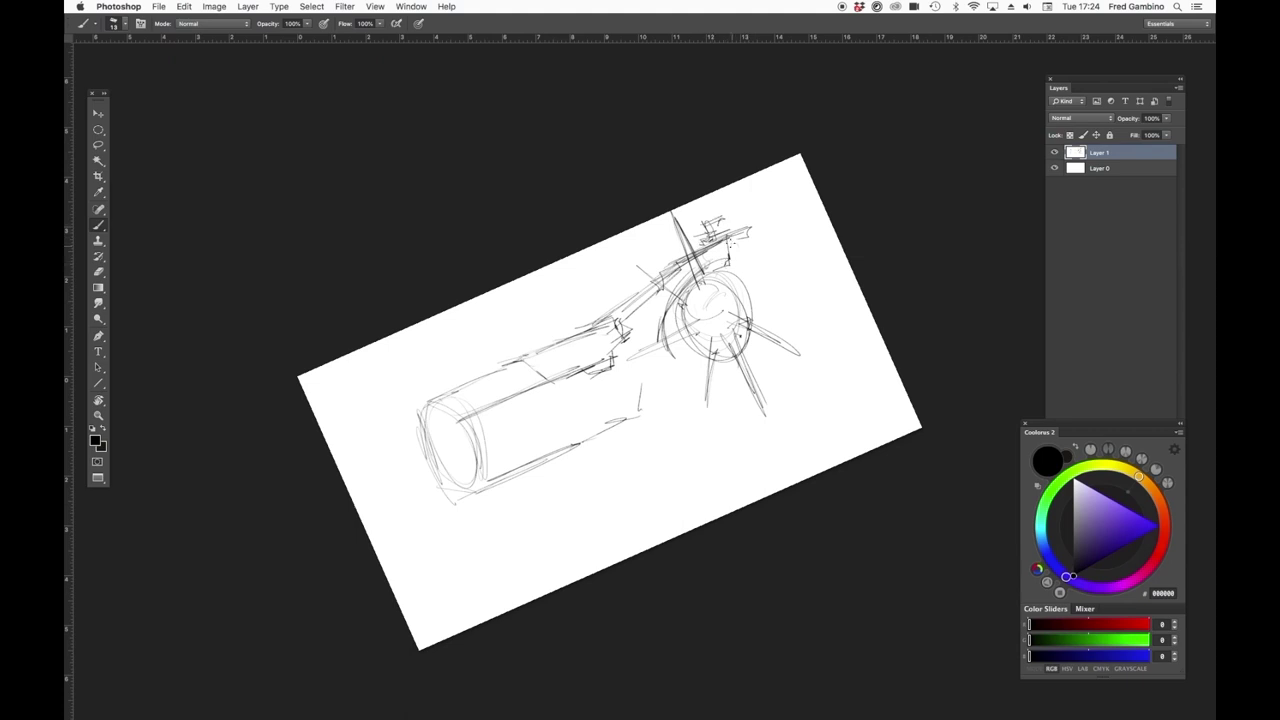
# Sketch the lower hull edges toward the engine and a curved panel line around the fuselage
pyautogui.moveTo(614, 372); pyautogui.dragTo(676, 340)
pyautogui.moveTo(666, 372)
pyautogui.mouseDown()
pyautogui.moveTo(688, 431)
pyautogui.moveTo(636, 398)
pyautogui.mouseUp()
pyautogui.moveTo(600, 376)
pyautogui.mouseDown()
pyautogui.moveTo(634, 402)
pyautogui.moveTo(561, 447)
pyautogui.mouseUp()
pyautogui.moveTo(501, 365); pyautogui.dragTo(556, 464)
# Scale the whole sketch down slightly with Free Transform and reposition it toward the engine end
pyautogui.press('super+t')
pyautogui.moveTo(466, 549); pyautogui.dragTo(493, 511)
pyautogui.moveTo(737, 277); pyautogui.dragTo(743, 268)
pyautogui.press('Return')
# Redraw the nose ellipse, reinforce the hull edges and add an angular fin beneath the fuselage
pyautogui.moveTo(555, 435); pyautogui.dragTo(580, 460)
pyautogui.moveTo(615, 391)
pyautogui.mouseDown()
pyautogui.moveTo(614, 444)
pyautogui.moveTo(482, 462)
pyautogui.mouseUp()
pyautogui.moveTo(468, 380)
pyautogui.mouseDown()
pyautogui.moveTo(450, 408)
pyautogui.moveTo(472, 462)
pyautogui.mouseUp()
pyautogui.moveTo(508, 404); pyautogui.dragTo(490, 462)
pyautogui.moveTo(470, 410)
pyautogui.mouseDown()
pyautogui.moveTo(402, 438)
pyautogui.moveTo(472, 406)
pyautogui.mouseUp()
pyautogui.moveTo(466, 396)
pyautogui.mouseDown()
pyautogui.moveTo(478, 402)
pyautogui.moveTo(452, 474)
pyautogui.mouseUp()
pyautogui.moveTo(490, 460)
pyautogui.mouseDown()
pyautogui.moveTo(470, 535)
pyautogui.moveTo(550, 436)
pyautogui.moveTo(530, 494)
pyautogui.mouseUp()
pyautogui.moveTo(614, 402); pyautogui.dragTo(622, 440)
pyautogui.moveTo(622, 440); pyautogui.dragTo(562, 456)
# Thicken the engine's upper spike, add a long spike toward the canvas edge and strengthen the upper hull panel
pyautogui.moveTo(688, 206); pyautogui.dragTo(714, 266)
pyautogui.moveTo(690, 206); pyautogui.dragTo(718, 272)
pyautogui.moveTo(738, 349); pyautogui.dragTo(706, 366)
pyautogui.moveTo(748, 248)
pyautogui.mouseDown()
pyautogui.moveTo(710, 262)
pyautogui.moveTo(816, 214)
pyautogui.moveTo(718, 292)
pyautogui.moveTo(812, 220)
pyautogui.mouseUp()
pyautogui.moveTo(626, 298); pyautogui.dragTo(538, 350)
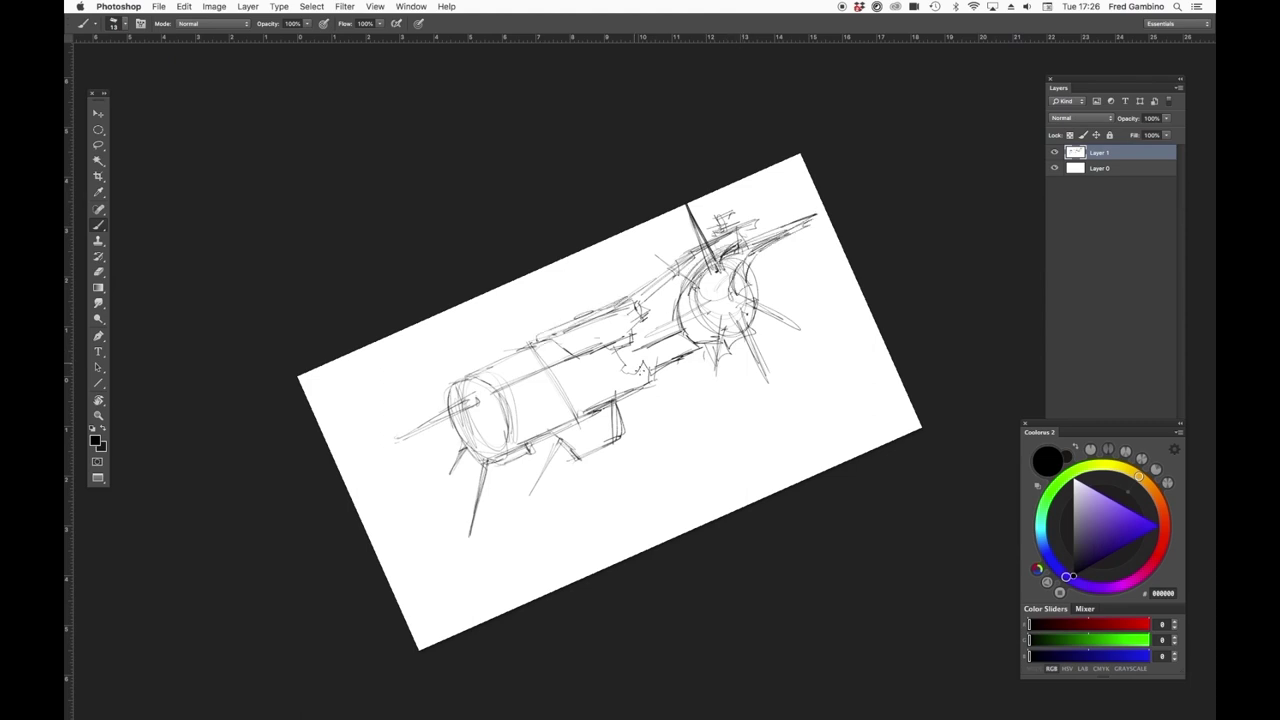
# Darken the nose antenna and upper hull panel, and sketch the underside fin tip and lower hull struts
pyautogui.moveTo(476, 400); pyautogui.dragTo(396, 440)
pyautogui.moveTo(630, 298); pyautogui.dragTo(546, 333)
pyautogui.moveTo(615, 399); pyautogui.dragTo(616, 446)
pyautogui.moveTo(616, 447); pyautogui.dragTo(640, 465)
pyautogui.moveTo(671, 368); pyautogui.dragTo(675, 390)
pyautogui.moveTo(633, 386); pyautogui.dragTo(665, 369)
pyautogui.moveTo(703, 350); pyautogui.dragTo(680, 408)
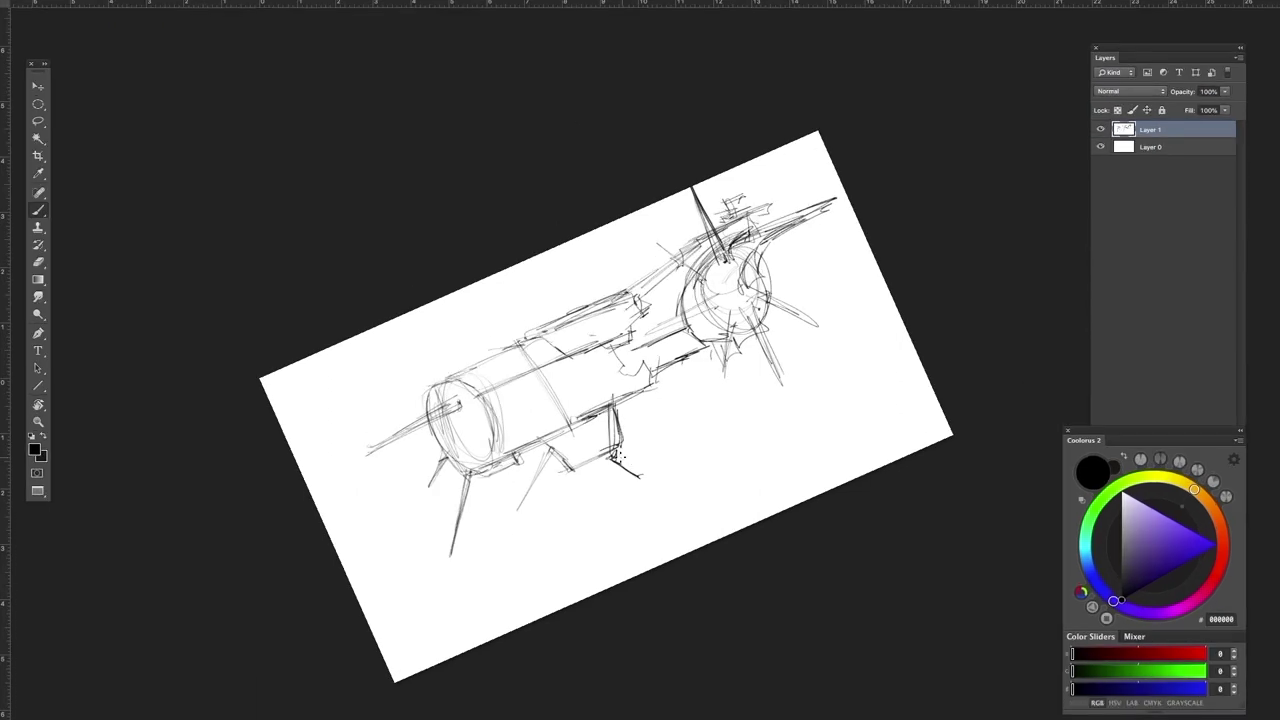
# Sketch a landing strut under the engine end and refine the underside fin and nose panel lines
pyautogui.moveTo(676, 402); pyautogui.dragTo(764, 440)
pyautogui.moveTo(614, 450); pyautogui.dragTo(645, 478)
pyautogui.moveTo(552, 448); pyautogui.dragTo(516, 506)
pyautogui.moveTo(490, 432); pyautogui.dragTo(534, 422)
pyautogui.moveTo(482, 352); pyautogui.dragTo(540, 344)
pyautogui.moveTo(560, 346); pyautogui.dragTo(588, 402)
# Reinforce the upper hull contours from the nose to the tail and thicken the panel edges
pyautogui.moveTo(486, 352)
pyautogui.mouseDown()
pyautogui.moveTo(560, 322)
pyautogui.moveTo(646, 334)
pyautogui.mouseUp()
pyautogui.moveTo(556, 320); pyautogui.dragTo(656, 288)
pyautogui.moveTo(582, 300); pyautogui.dragTo(752, 208)
pyautogui.moveTo(676, 262); pyautogui.dragTo(770, 200)
pyautogui.moveTo(659, 303); pyautogui.dragTo(679, 330)
pyautogui.moveTo(724, 260)
pyautogui.mouseDown()
pyautogui.moveTo(692, 192)
pyautogui.moveTo(650, 242)
pyautogui.mouseUp()
# Sketch and reinforce the spikes radiating from the lower part of the engine
pyautogui.moveTo(732, 326)
pyautogui.mouseDown()
pyautogui.moveTo(722, 380)
pyautogui.moveTo(797, 416)
pyautogui.mouseUp()
pyautogui.press('Escape')
pyautogui.moveTo(746, 376); pyautogui.dragTo(800, 450)
pyautogui.moveTo(750, 355)
pyautogui.mouseDown()
pyautogui.moveTo(781, 349)
pyautogui.moveTo(796, 374)
pyautogui.mouseUp()
# Narrow the whole sketch slightly from the nose side with Free Transform
pyautogui.press('super+t')
pyautogui.moveTo(303, 363); pyautogui.dragTo(320, 363)
pyautogui.press('Return')
# Detail the round engine with inner spikes and heavier ring contours, and darken its long upper spike
pyautogui.moveTo(714, 288); pyautogui.dragTo(748, 268)
pyautogui.moveTo(738, 300); pyautogui.dragTo(770, 278)
pyautogui.press('r')
pyautogui.moveTo(660, 300)
pyautogui.mouseDown()
pyautogui.moveTo(741, 218)
pyautogui.moveTo(661, 360)
pyautogui.mouseUp()
pyautogui.moveTo(682, 277); pyautogui.dragTo(678, 311)
pyautogui.moveTo(694, 258); pyautogui.dragTo(682, 308)
pyautogui.moveTo(692, 308)
pyautogui.mouseDown()
pyautogui.moveTo(738, 268)
pyautogui.moveTo(758, 203)
pyautogui.mouseUp()
# Darken the fuselage panel bands and upper hull edges, and strengthen the nose antennas
pyautogui.moveTo(482, 392); pyautogui.dragTo(546, 338)
pyautogui.moveTo(593, 336)
pyautogui.mouseDown()
pyautogui.moveTo(613, 370)
pyautogui.moveTo(613, 355)
pyautogui.mouseUp()
pyautogui.moveTo(569, 327); pyautogui.dragTo(583, 315)
pyautogui.moveTo(523, 351); pyautogui.dragTo(625, 268)
pyautogui.moveTo(508, 401); pyautogui.dragTo(436, 467)
pyautogui.moveTo(528, 456); pyautogui.dragTo(528, 530)
# Paint white over stray lines on the rear hull and restore black as the brush colour
pyautogui.press('x')
pyautogui.moveTo(640, 350); pyautogui.dragTo(596, 366)
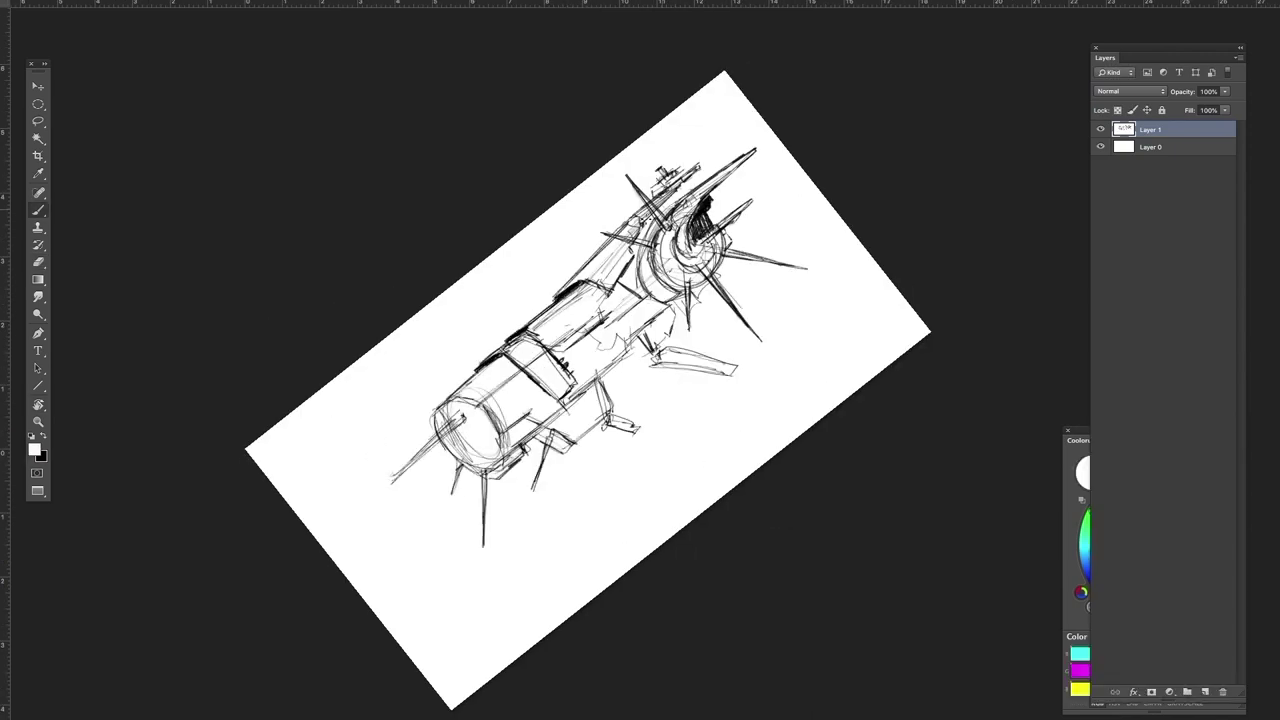
pyautogui.press('x')
# Shade the gap beside the engine ring in black and reinforce the engine's upright spike
pyautogui.moveTo(644, 248); pyautogui.dragTo(632, 296)
pyautogui.moveTo(835, 278)
pyautogui.mouseDown()
pyautogui.moveTo(789, 320)
pyautogui.moveTo(798, 422)
pyautogui.mouseUp()
pyautogui.moveTo(697, 268); pyautogui.dragTo(696, 191)
pyautogui.press('l')
pyautogui.moveTo(706, 252)
pyautogui.mouseDown()
pyautogui.moveTo(764, 238)
pyautogui.moveTo(708, 255)
pyautogui.mouseUp()
# Choose a different eraser tip and clean up the lines around the engine opening and its upright spike
pyautogui.press('e')
pyautogui.moveTo(738, 238)
pyautogui.mouseDown()
pyautogui.moveTo(720, 236)
pyautogui.moveTo(727, 267)
pyautogui.mouseUp()
pyautogui.rightClick(714, 320)
pyautogui.click(908, 496)
pyautogui.moveTo(697, 203); pyautogui.dragTo(697, 242)
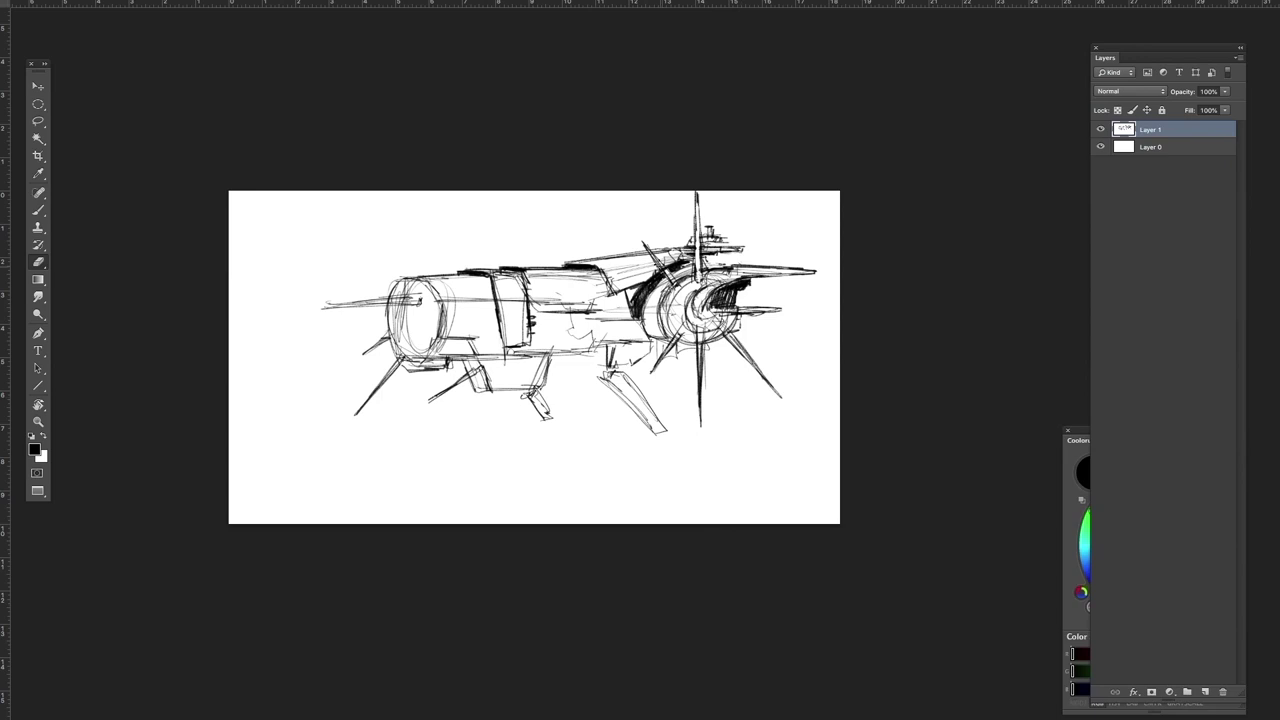
# Darken the engine's inner opening and draw a heavier panel line along the rear hull
pyautogui.press('b')
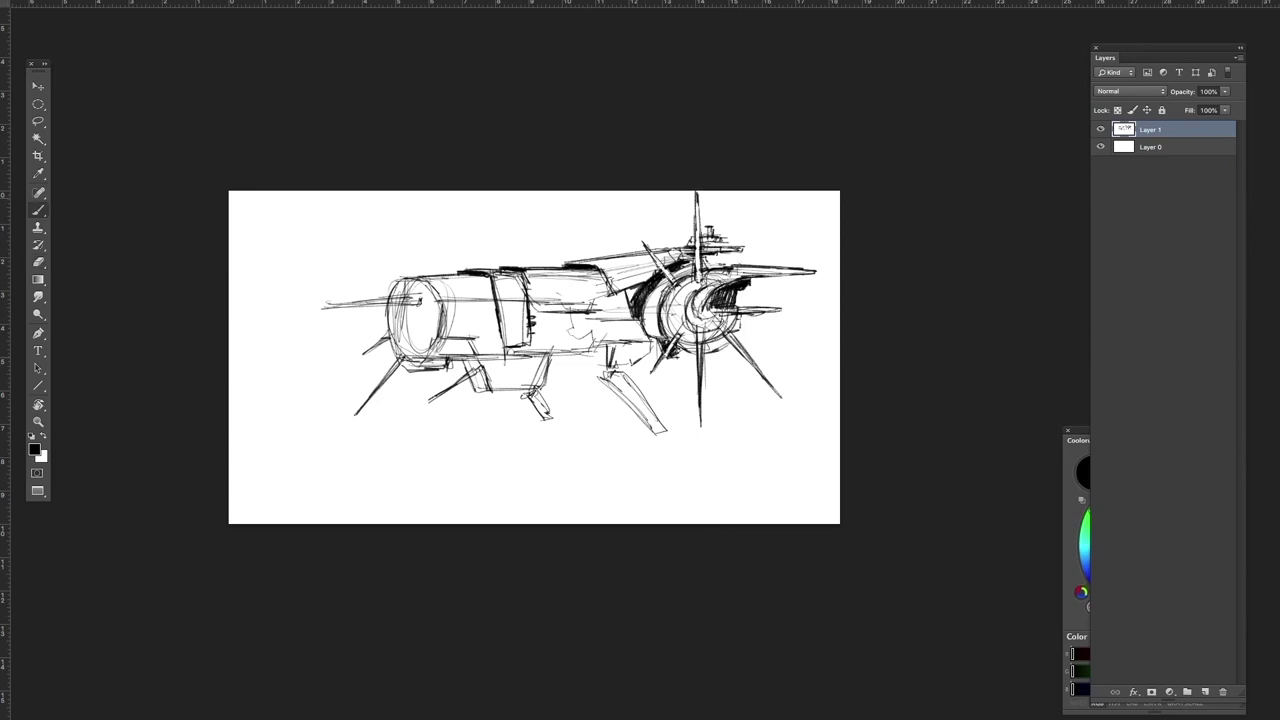
pyautogui.moveTo(708, 308); pyautogui.dragTo(754, 281)
pyautogui.moveTo(548, 306)
pyautogui.mouseDown()
pyautogui.moveTo(649, 341)
pyautogui.moveTo(635, 314)
pyautogui.mouseUp()
# Outline and shade the angular black recess in the rear hull beside the landing strut
pyautogui.press('r')
pyautogui.moveTo(543, 411); pyautogui.dragTo(615, 472)
pyautogui.press('e')
pyautogui.press('b')
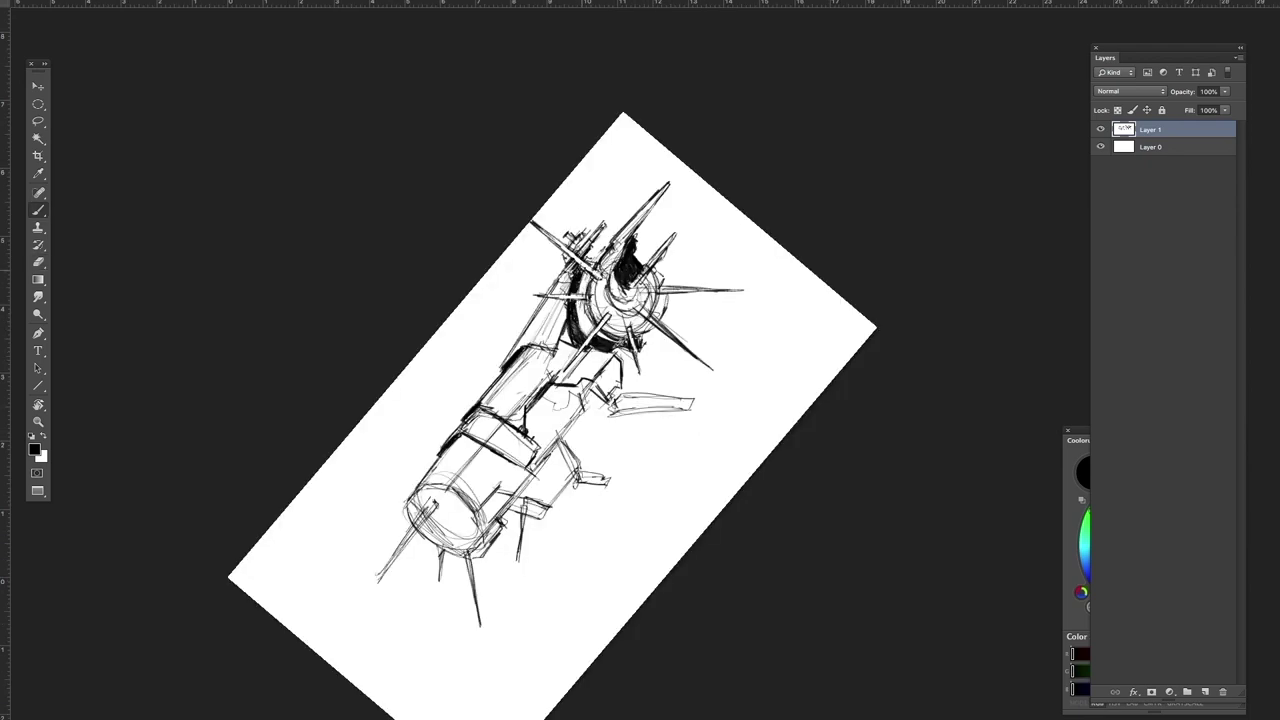
pyautogui.press('e')
pyautogui.press('b')
pyautogui.moveTo(605, 385)
pyautogui.mouseDown()
pyautogui.moveTo(615, 405)
pyautogui.moveTo(527, 432)
pyautogui.mouseUp()
pyautogui.moveTo(556, 390)
pyautogui.mouseDown()
pyautogui.moveTo(586, 384)
pyautogui.moveTo(610, 406)
pyautogui.mouseUp()
pyautogui.press('e')
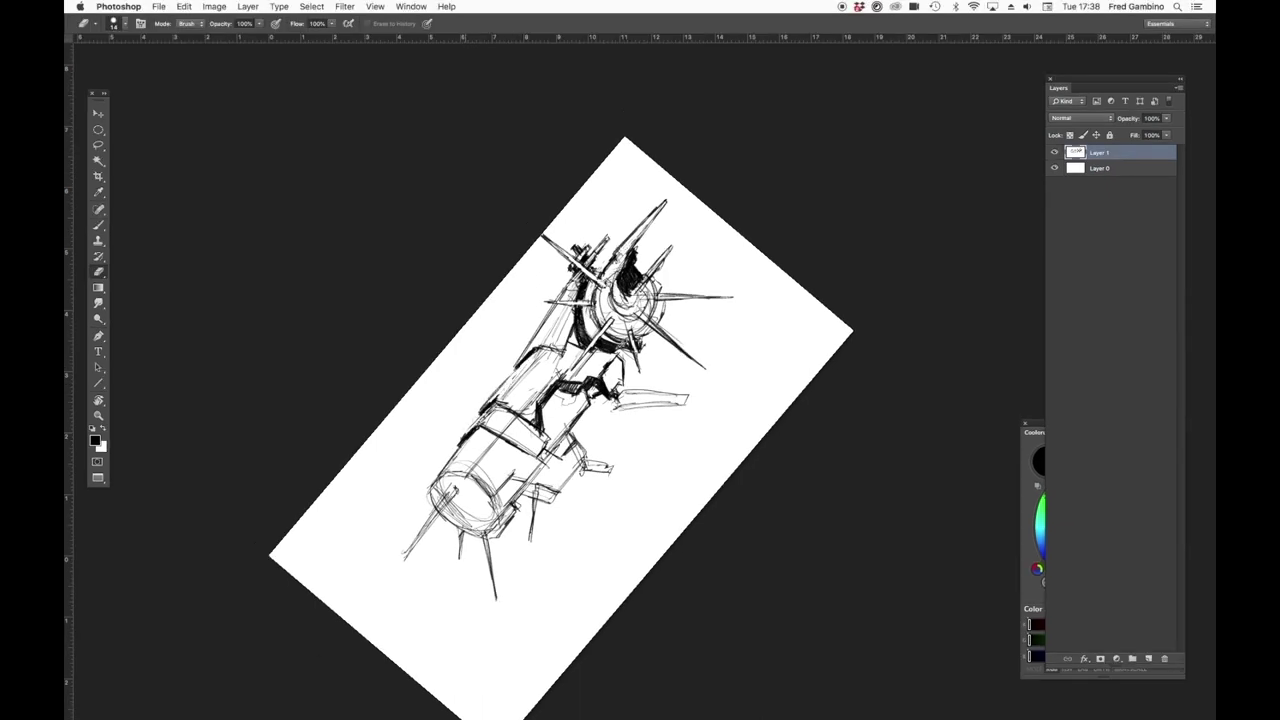
pyautogui.press('b')
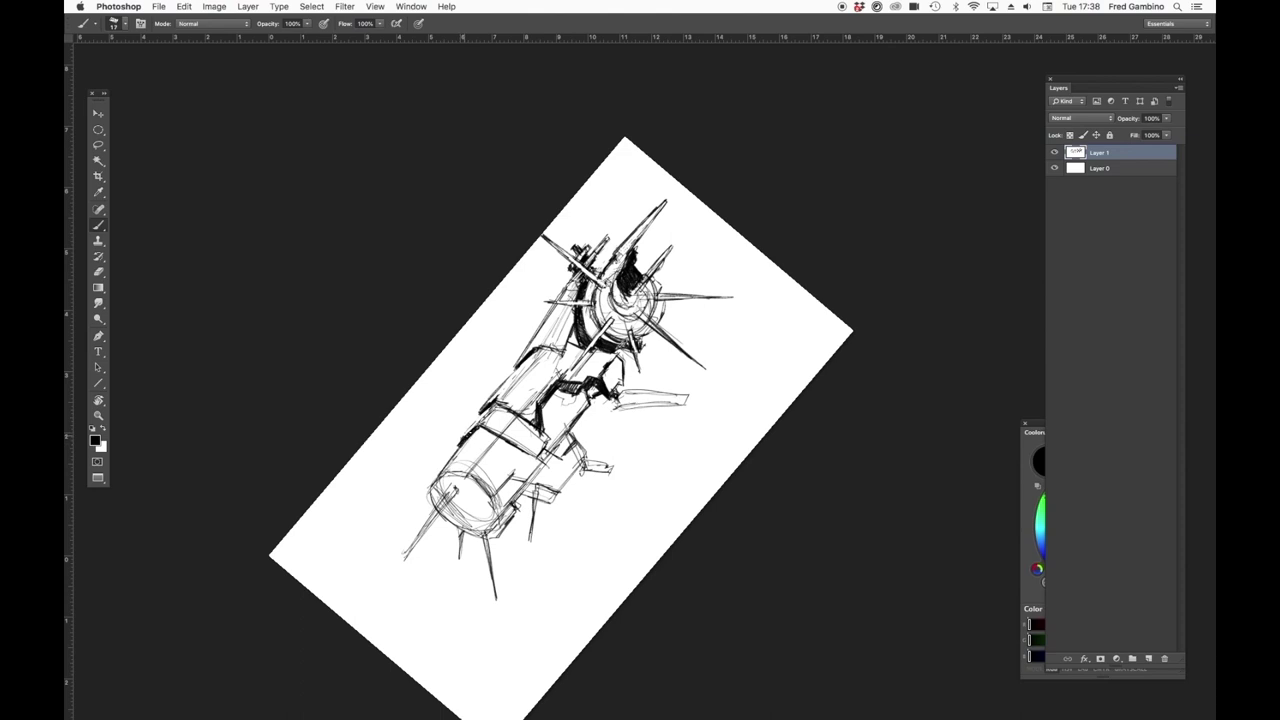
# Lasso the upper tail section and enlarge it slightly upward and outward with Free Transform
pyautogui.press('r')
pyautogui.moveTo(783, 287); pyautogui.dragTo(817, 423)
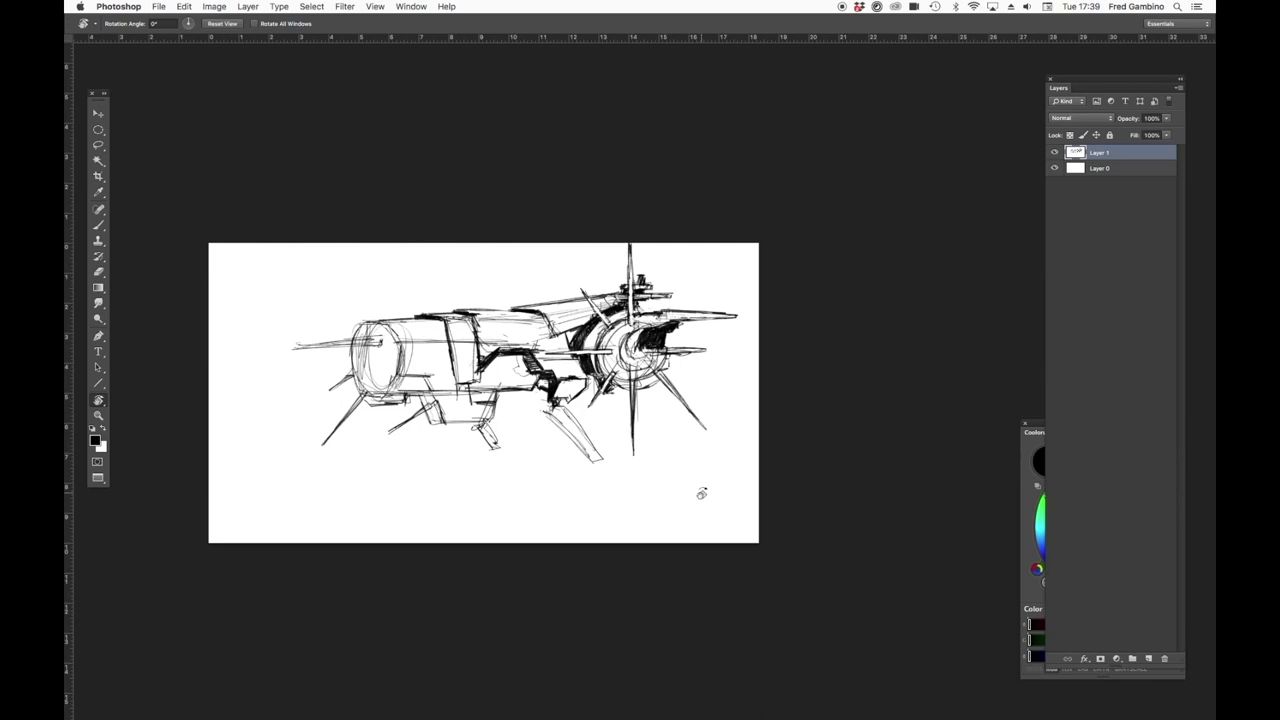
pyautogui.press('l')
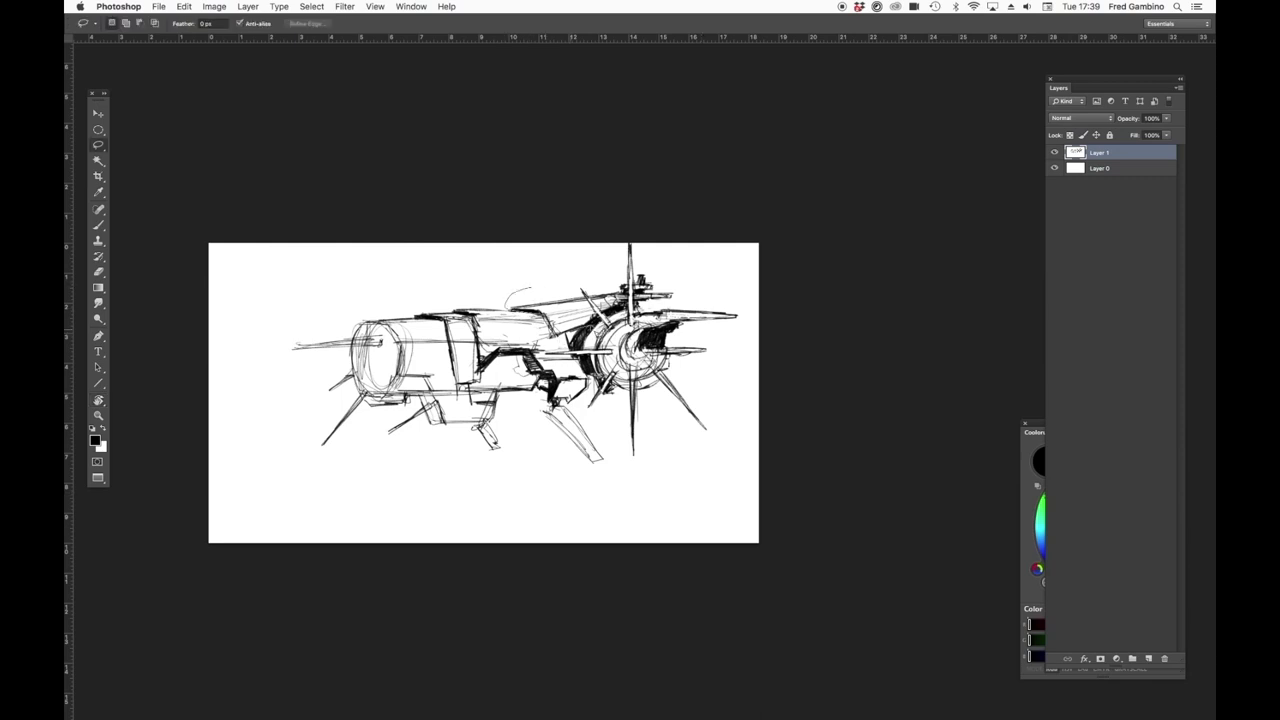
pyautogui.moveTo(656, 303); pyautogui.dragTo(650, 300)
pyautogui.press('super+t')
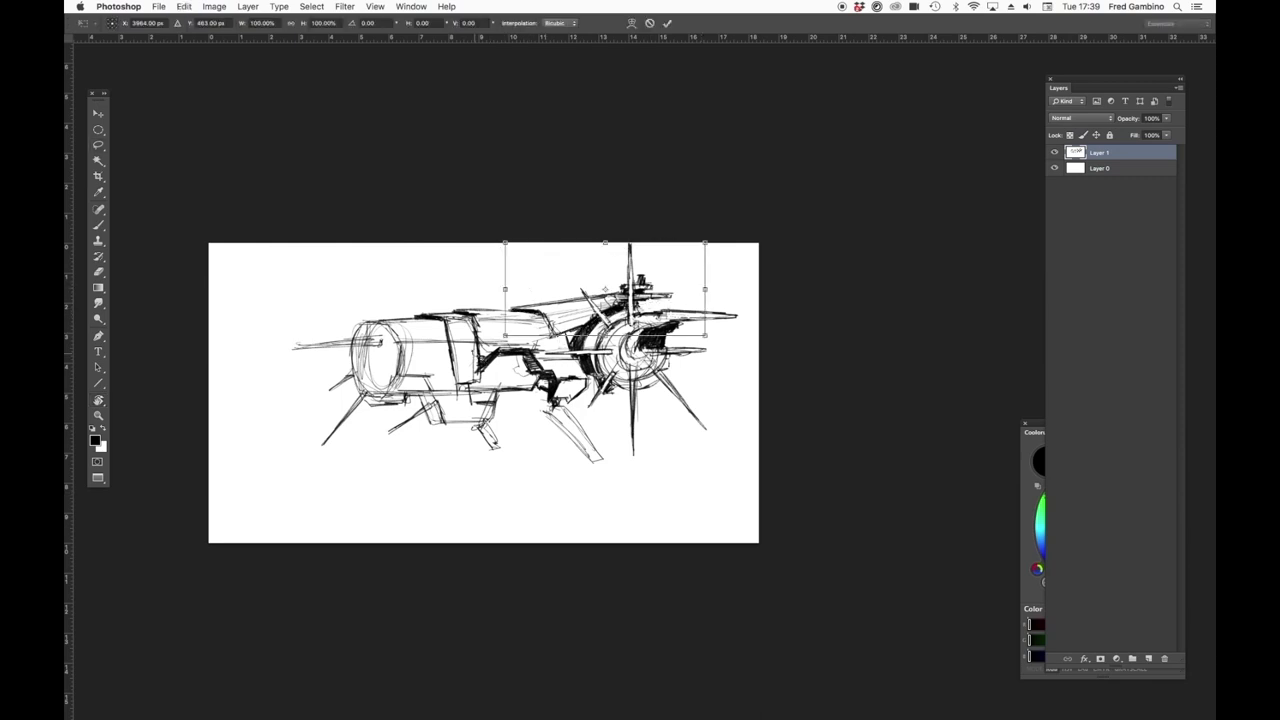
pyautogui.moveTo(605, 243); pyautogui.dragTo(606, 240)
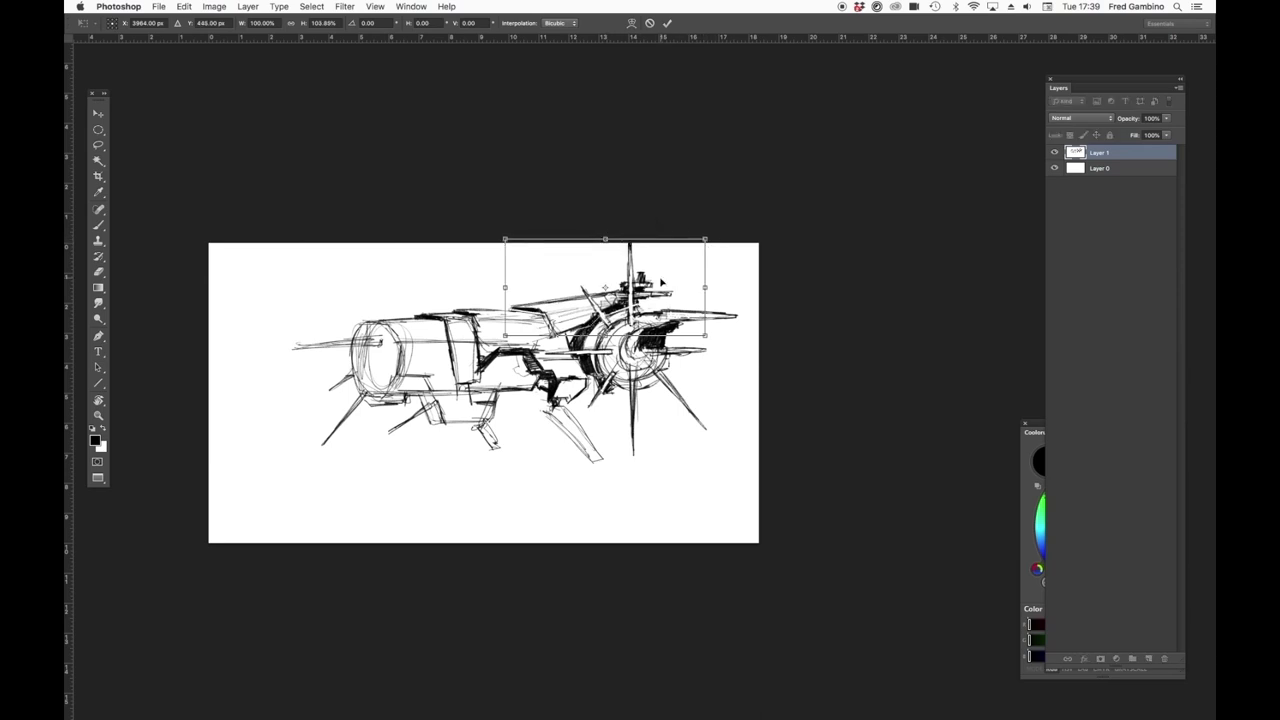
pyautogui.press('super+z')
pyautogui.moveTo(705, 243); pyautogui.dragTo(711, 233)
pyautogui.moveTo(708, 285); pyautogui.dragTo(715, 286)
pyautogui.moveTo(718, 234); pyautogui.dragTo(722, 230)
pyautogui.moveTo(716, 281); pyautogui.dragTo(717, 278)
pyautogui.moveTo(713, 328); pyautogui.dragTo(718, 336)
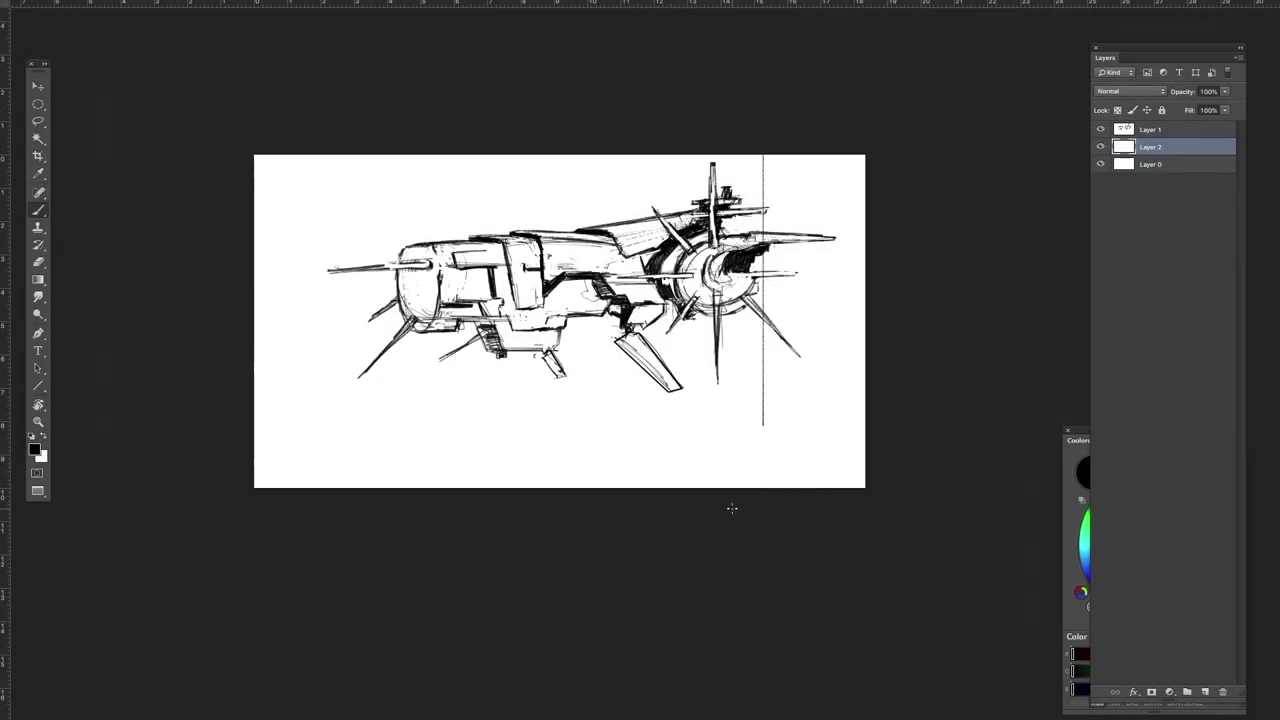
# Sketch tall background structure lines behind the engine on Layer 2 and partly erase them
pyautogui.moveTo(766, 156); pyautogui.dragTo(741, 366)
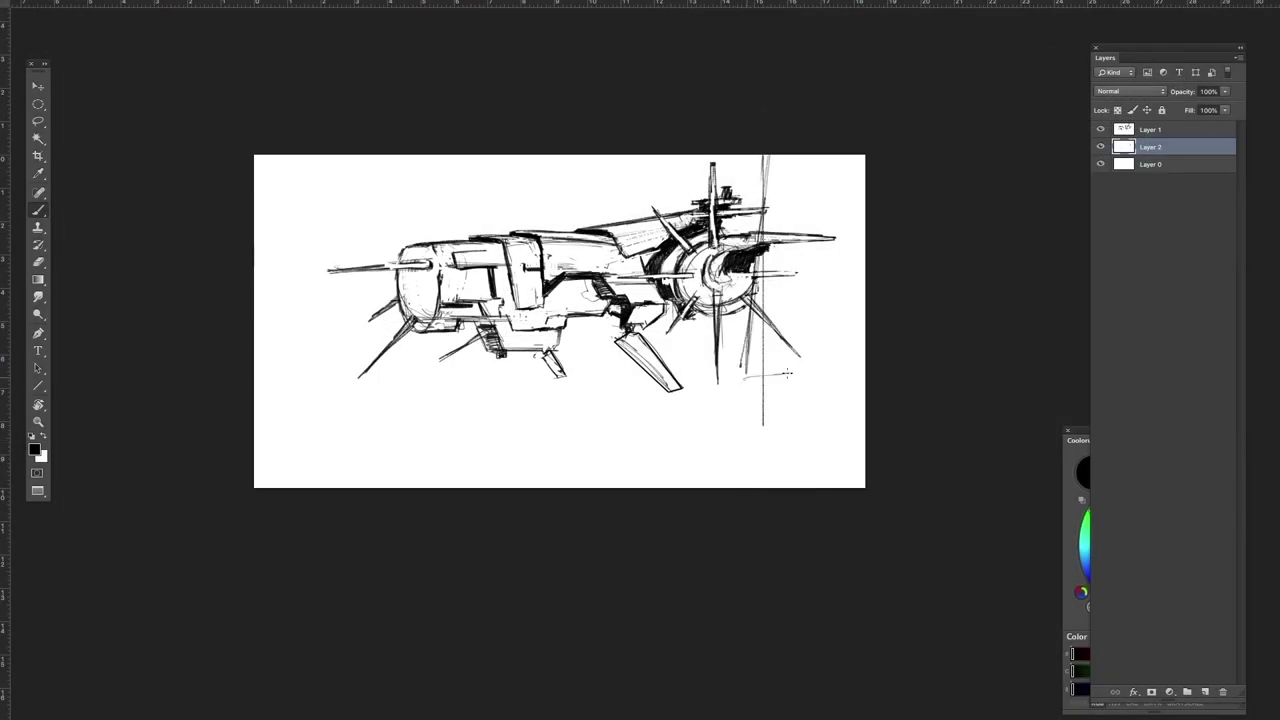
pyautogui.press('e')
pyautogui.rightClick(809, 383)
pyautogui.moveTo(765, 260); pyautogui.dragTo(764, 302)
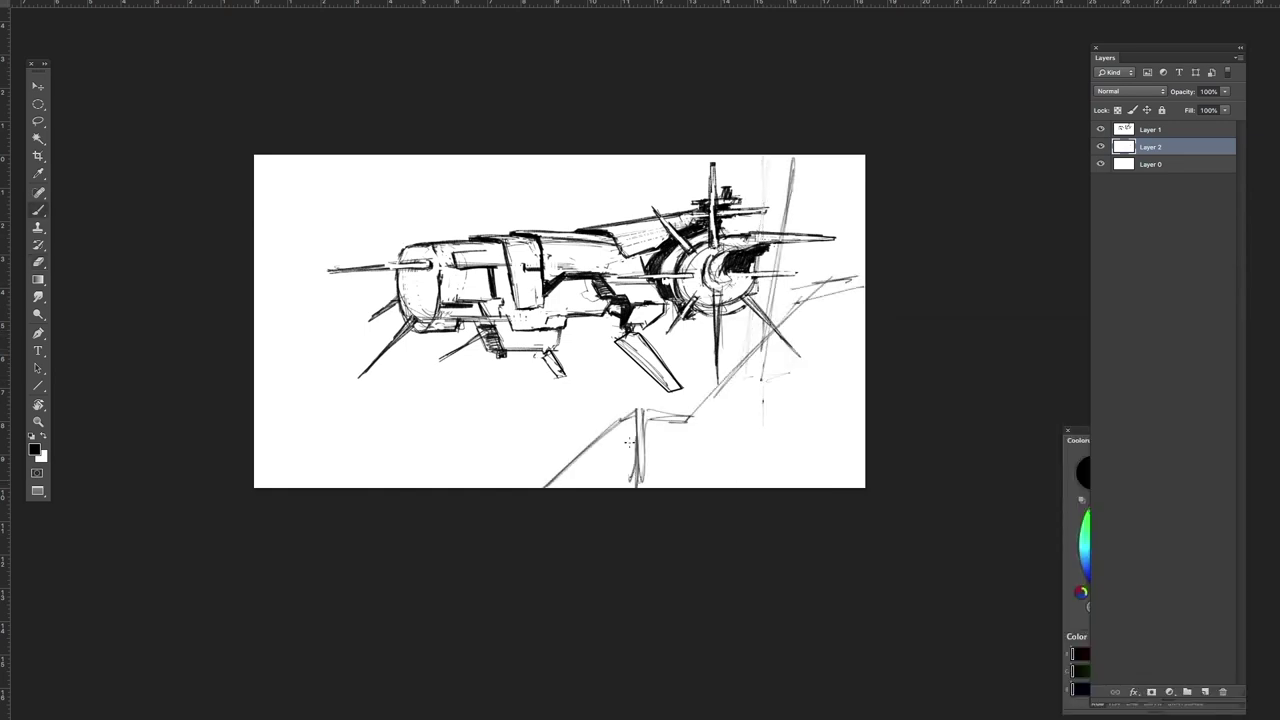
# Sketch a pillar, its supports and sloping ground lines in the background below and beside the ship
pyautogui.moveTo(627, 418); pyautogui.dragTo(619, 478)
pyautogui.moveTo(688, 416); pyautogui.dragTo(690, 488)
pyautogui.moveTo(688, 408); pyautogui.dragTo(710, 488)
pyautogui.moveTo(746, 376)
pyautogui.mouseDown()
pyautogui.moveTo(778, 488)
pyautogui.moveTo(842, 488)
pyautogui.mouseUp()
pyautogui.moveTo(786, 322); pyautogui.dragTo(864, 332)
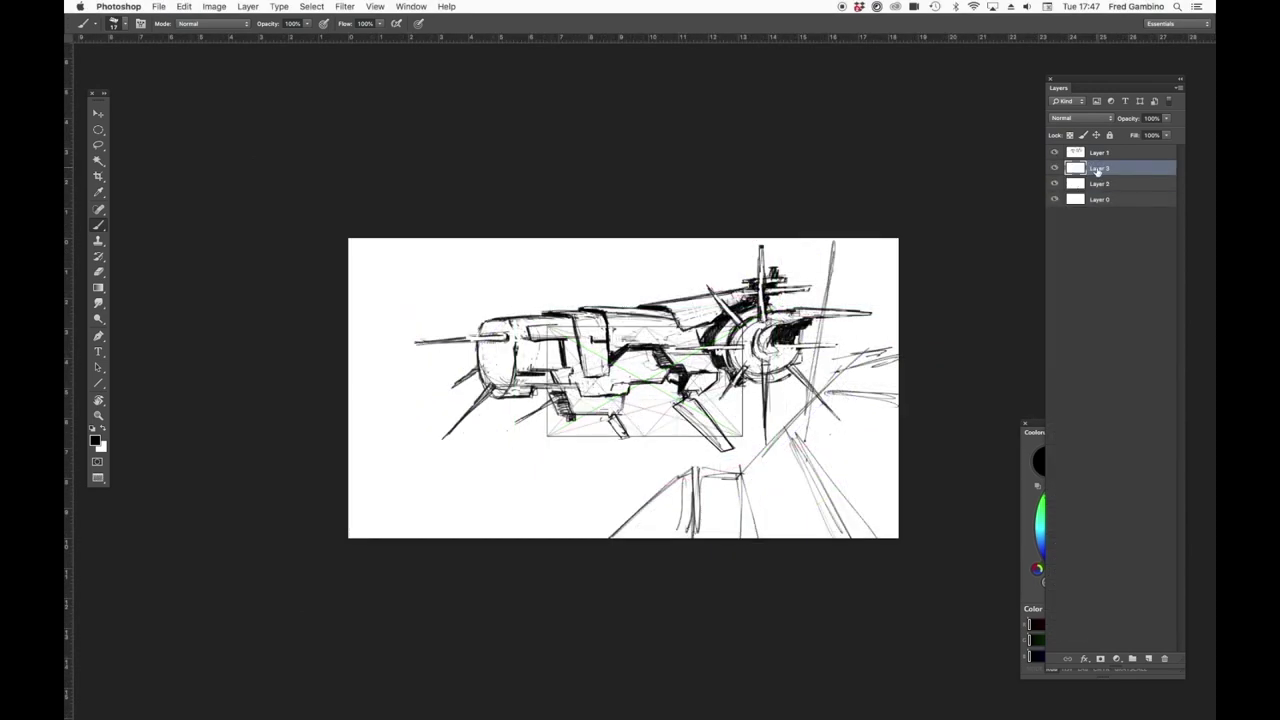
# Move the composition grid layer above the ship layer and stretch it over the whole canvas with Free Transform
pyautogui.moveTo(1097, 170); pyautogui.dragTo(1097, 152)
pyautogui.press('super+t')
pyautogui.moveTo(743, 326); pyautogui.dragTo(916, 264)
pyautogui.moveTo(391, 381); pyautogui.dragTo(346, 383)
pyautogui.moveTo(620, 522); pyautogui.dragTo(622, 534)
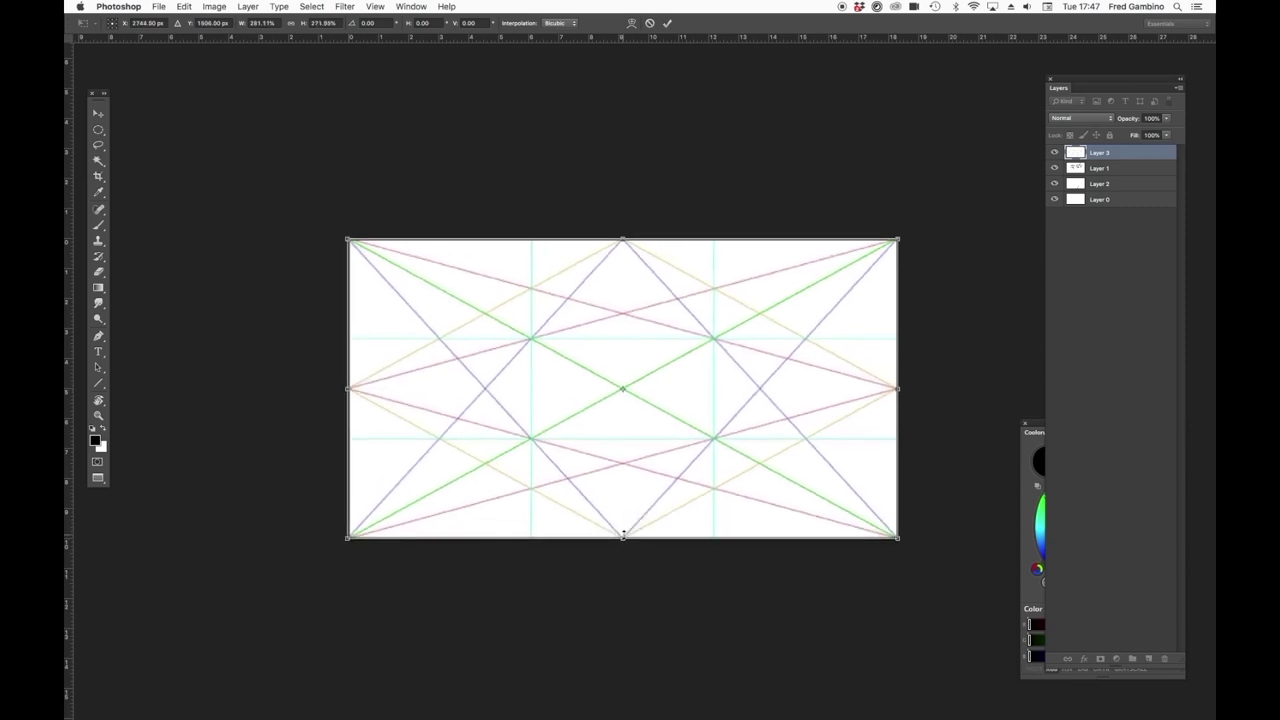
pyautogui.press('Return')
# Blend the composition grid layer as Multiply with locked transparent pixels and a fill of 58%
pyautogui.press('b')
pyautogui.click(1086, 122)
pyautogui.click(1076, 152)
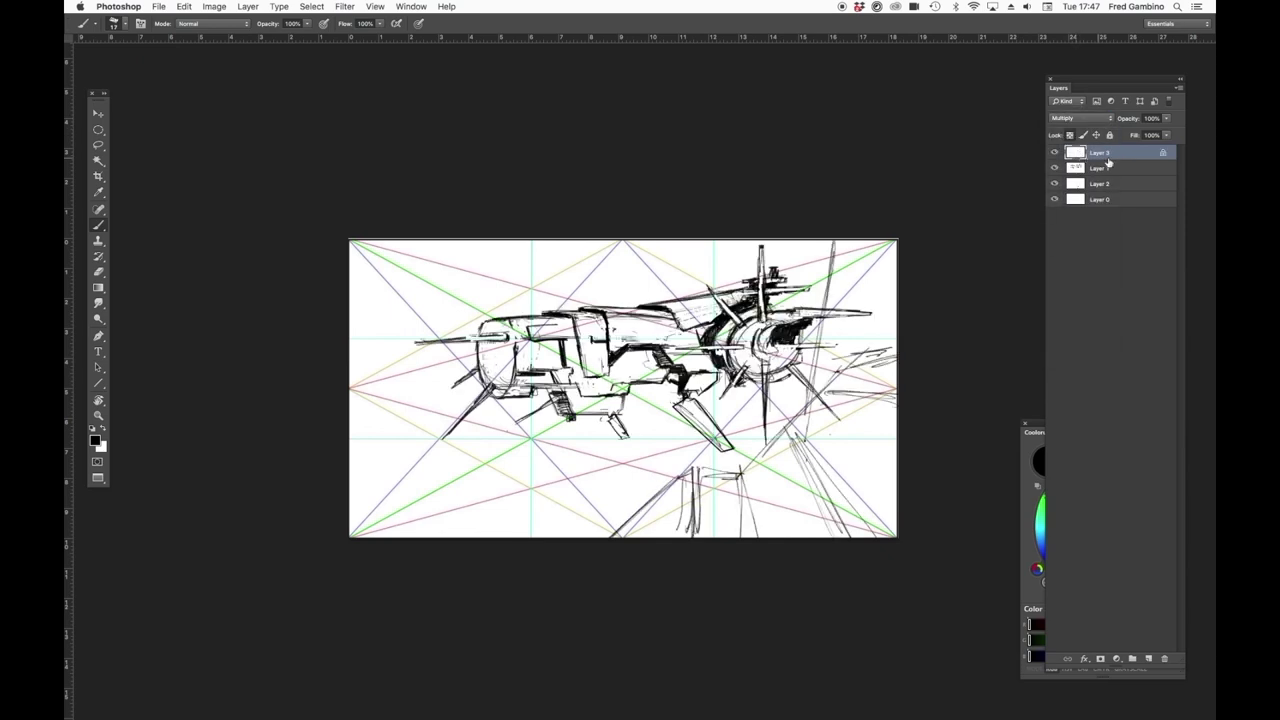
pyautogui.moveTo(1166, 135); pyautogui.dragTo(1143, 149)
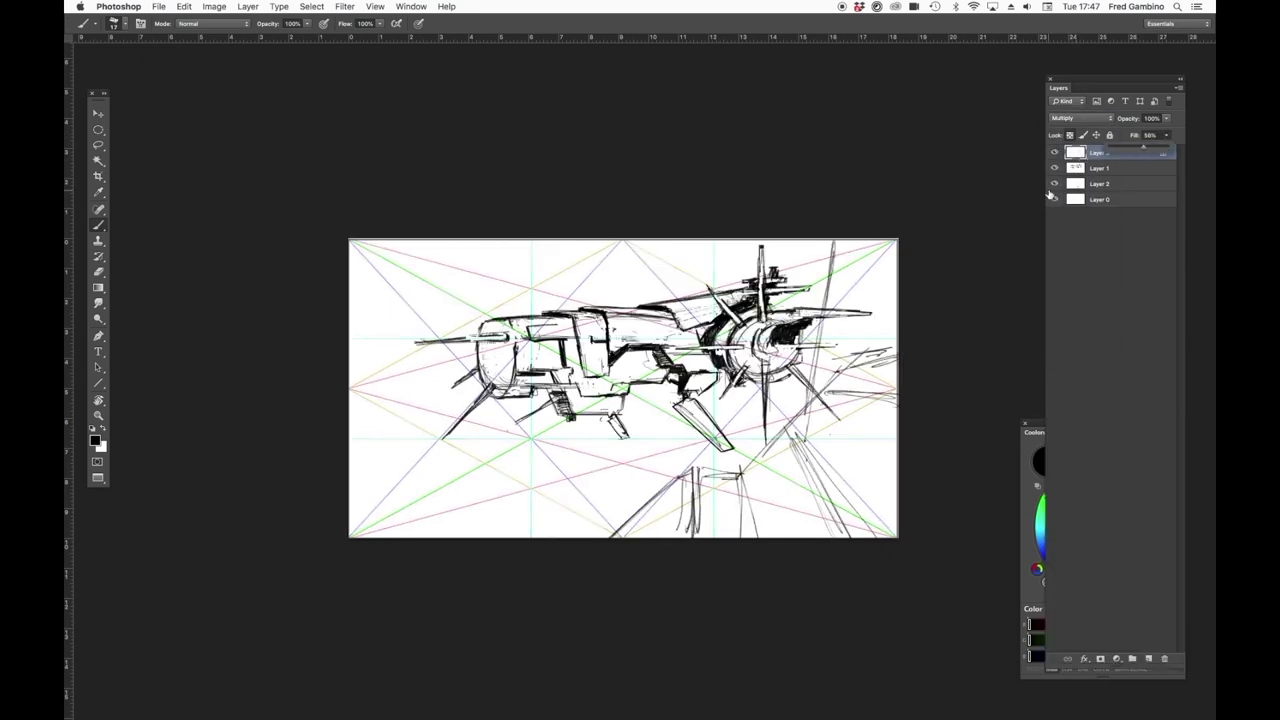
# Crop the canvas to a wider format, then reposition the ship sketch on Layer 1 and enlarge it slightly
pyautogui.press('z')
pyautogui.keyDown('alt'); pyautogui.click(640, 465); pyautogui.keyUp('alt')
pyautogui.press('c')
pyautogui.moveTo(423, 410); pyautogui.dragTo(380, 412)
pyautogui.press('Return')
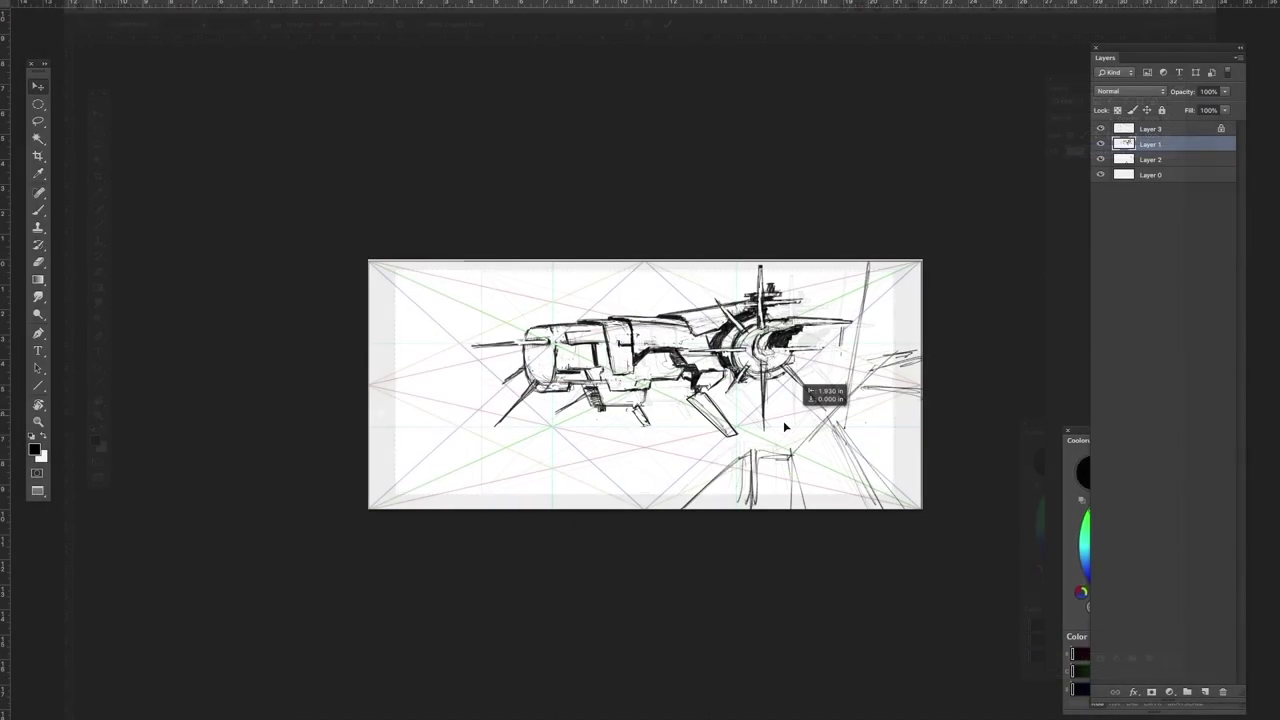
pyautogui.moveTo(783, 420)
pyautogui.mouseDown()
pyautogui.moveTo(792, 432)
pyautogui.moveTo(738, 400)
pyautogui.moveTo(785, 394)
pyautogui.mouseUp()
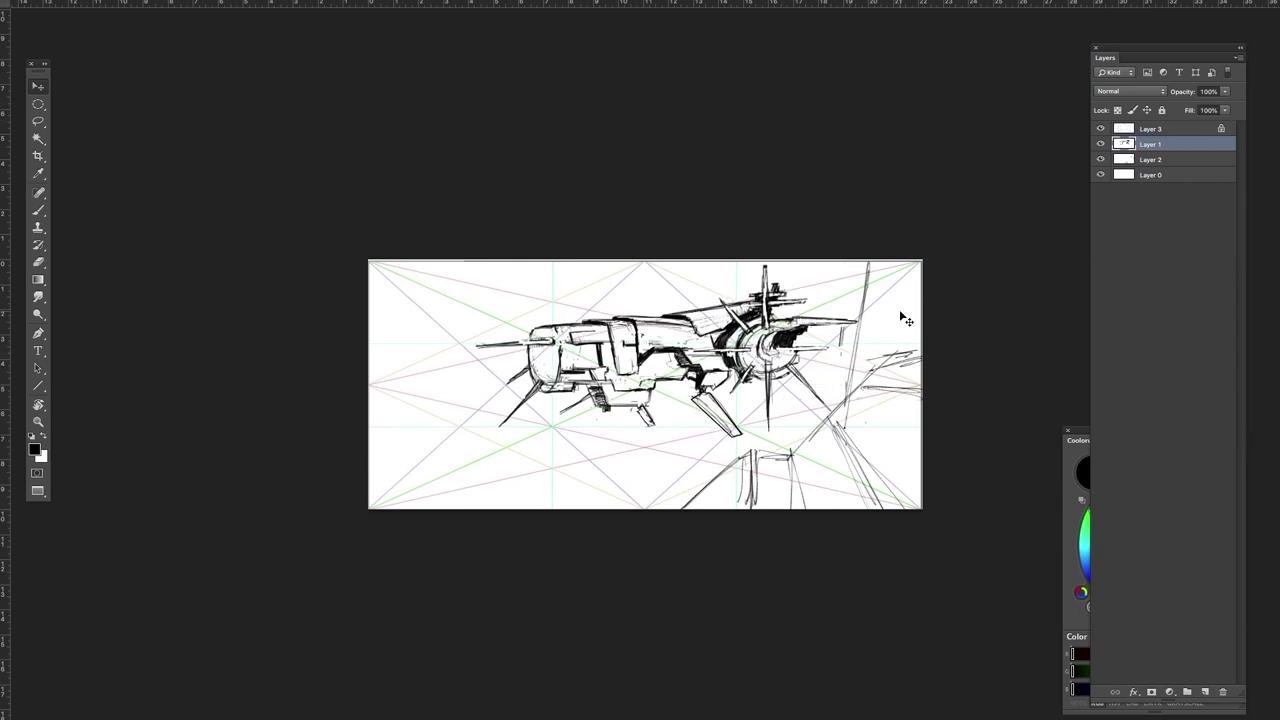
pyautogui.hotkey('ctrl', 't')
pyautogui.moveTo(900, 277)
pyautogui.mouseDown()
pyautogui.moveTo(886, 262)
pyautogui.moveTo(849, 266)
pyautogui.mouseUp()
pyautogui.press('Return')
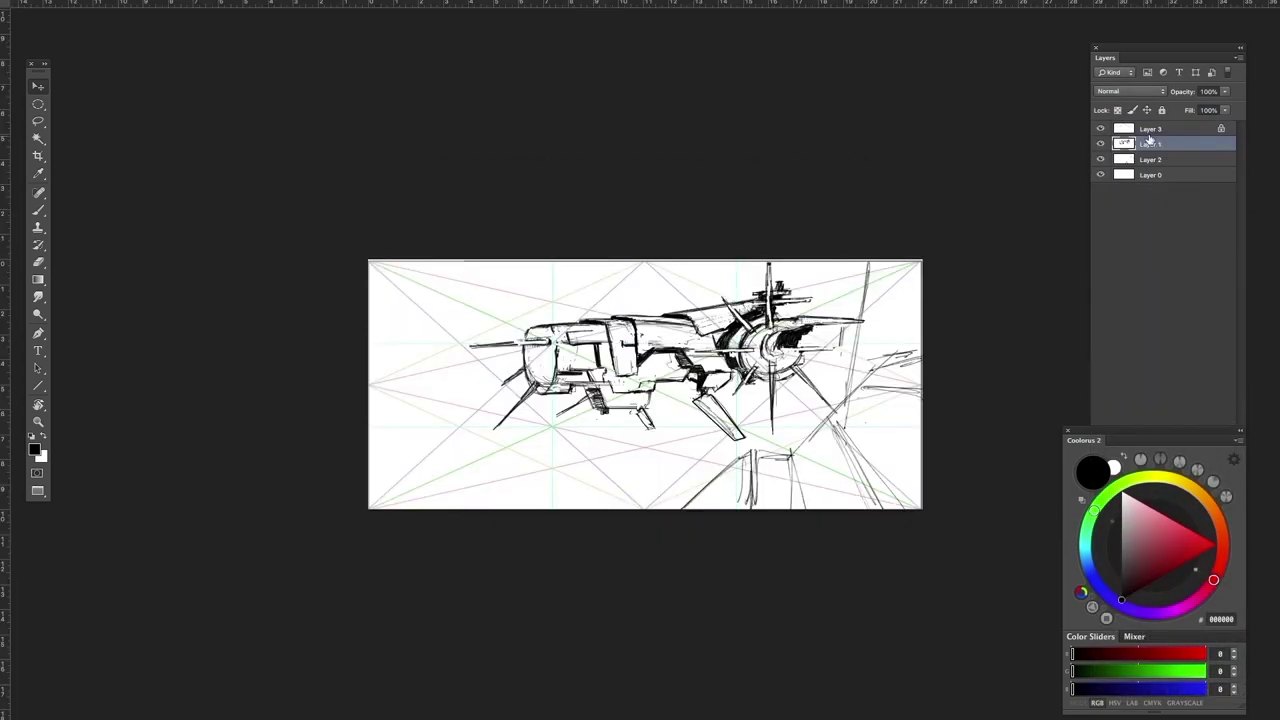
# Paste the radial perspective line pattern as a Multiply layer and invert it to dark lines on white
pyautogui.hotkey('ctrl', 'v')
pyautogui.click(1130, 91)
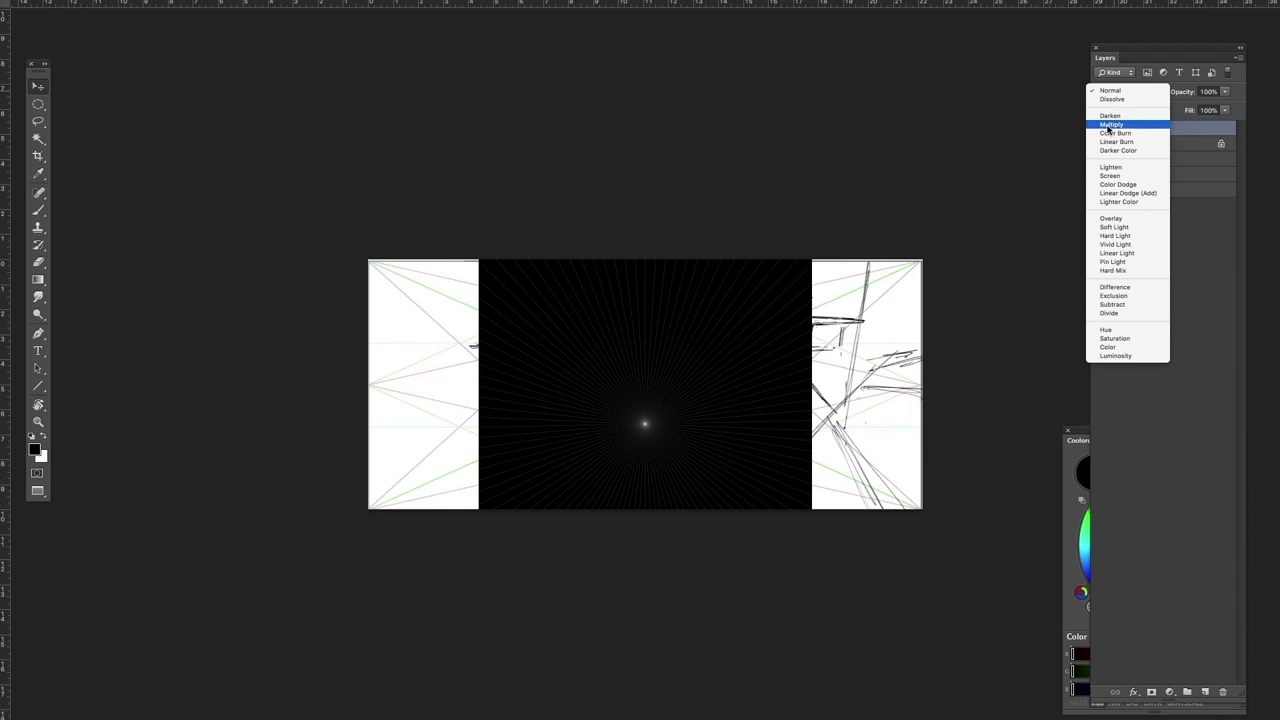
pyautogui.click(1103, 127)
pyautogui.click(274, 2)
pyautogui.click(277, 25)
pyautogui.click(160, 2)
pyautogui.moveTo(205, 6)
pyautogui.click(320, 172)
# Place the radial grid's centre by the rear landing strut and stretch the grid across the whole canvas
pyautogui.moveTo(709, 474); pyautogui.dragTo(765, 465)
pyautogui.hotkey('ctrl', 't')
pyautogui.moveTo(575, 413); pyautogui.dragTo(364, 413)
pyautogui.moveTo(907, 413); pyautogui.dragTo(1018, 419)
pyautogui.moveTo(868, 425); pyautogui.dragTo(918, 431)
pyautogui.moveTo(380, 408); pyautogui.dragTo(190, 410)
pyautogui.moveTo(364, 420); pyautogui.dragTo(446, 424)
pyautogui.moveTo(734, 591); pyautogui.dragTo(735, 592)
pyautogui.press('Return')
# Group the two grid layers, name the group perspective, and hide the reference picture on Layer 5
pyautogui.keyDown('shift'); pyautogui.click(1158, 141); pyautogui.keyUp('shift')
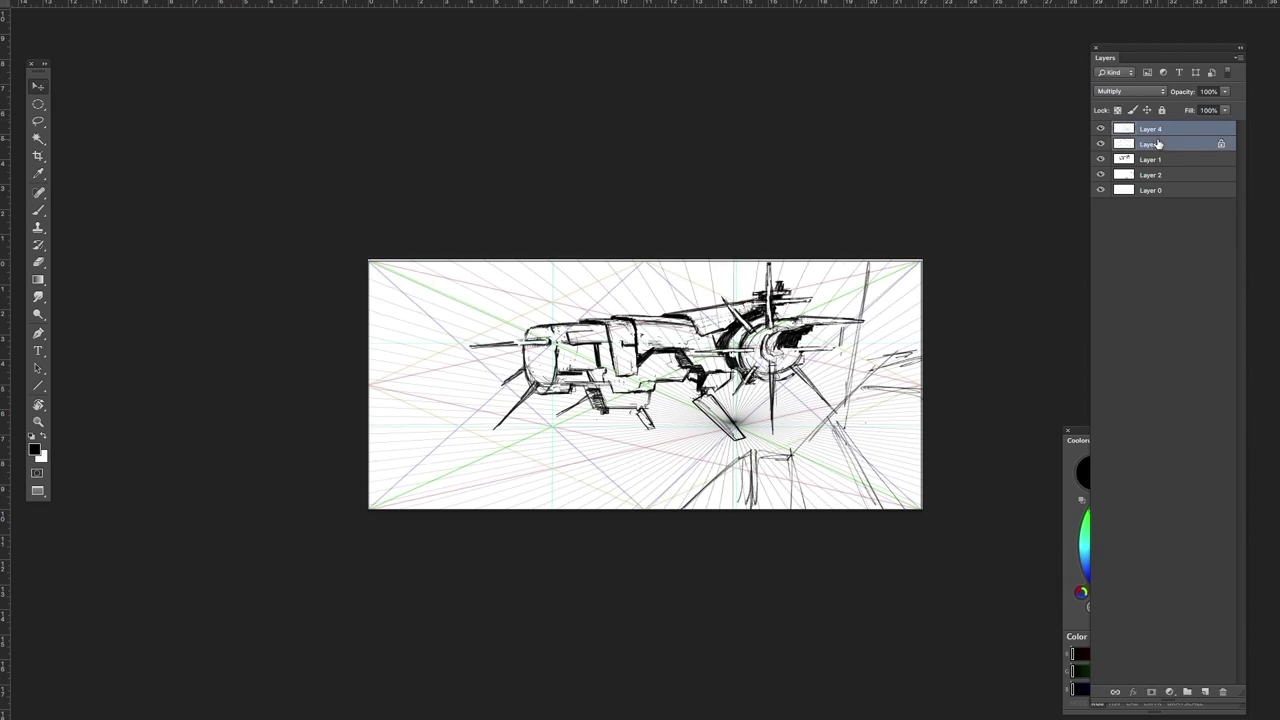
pyautogui.press('super+g')
pyautogui.doubleClick(1157, 135)
pyautogui.write('pe')
pyautogui.press('Return')
pyautogui.click(1101, 129)
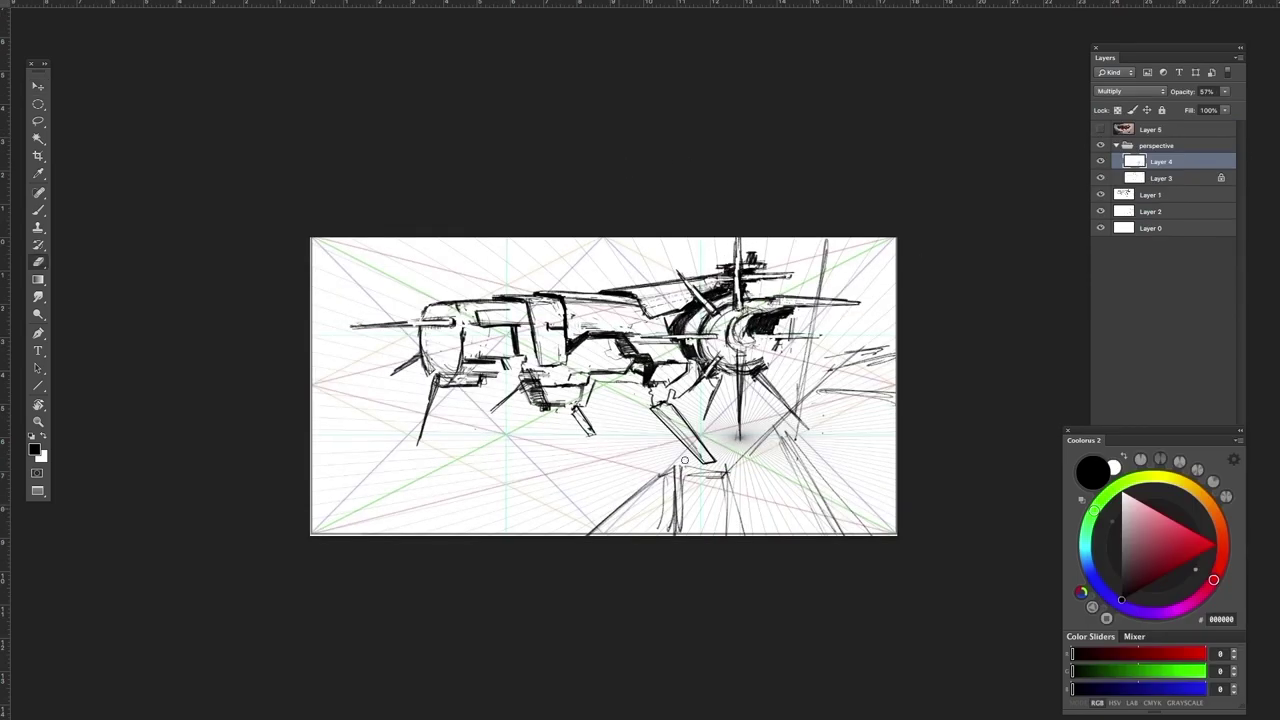
# Erase the pillar and ground lines below the engine on Layer 2 and hide both grid layers
pyautogui.click(1157, 212)
pyautogui.moveTo(620, 520)
pyautogui.mouseDown()
pyautogui.moveTo(662, 473)
pyautogui.moveTo(677, 532)
pyautogui.mouseUp()
pyautogui.moveTo(726, 468); pyautogui.dragTo(726, 530)
pyautogui.moveTo(752, 453); pyautogui.dragTo(890, 350)
pyautogui.moveTo(780, 433); pyautogui.dragTo(810, 504)
pyautogui.press('b')
pyautogui.moveTo(1100, 161); pyautogui.dragTo(1100, 178)
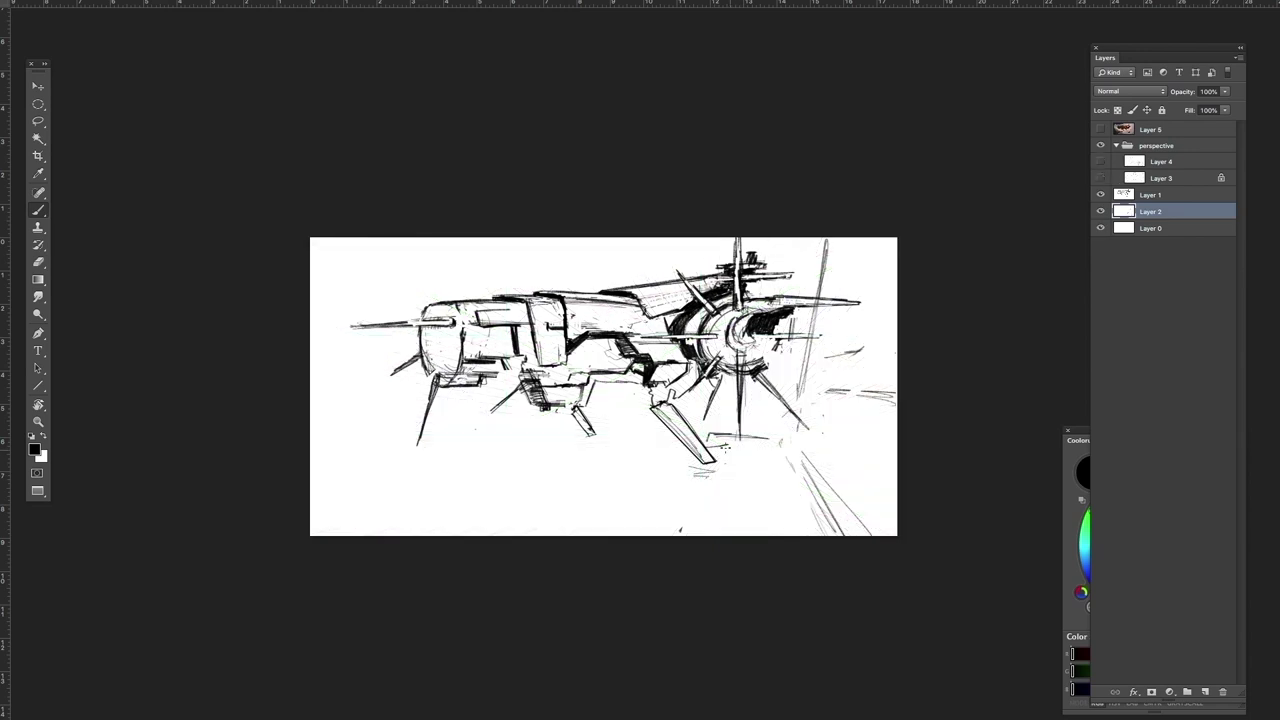
# Redraw the background walkway edges below the ship and the angled wall structure behind the engine on Layer 2
pyautogui.moveTo(618, 515); pyautogui.dragTo(654, 470)
pyautogui.moveTo(650, 470); pyautogui.dragTo(650, 441)
pyautogui.moveTo(722, 460); pyautogui.dragTo(722, 535)
pyautogui.moveTo(767, 442)
pyautogui.mouseDown()
pyautogui.moveTo(812, 535)
pyautogui.moveTo(806, 386)
pyautogui.moveTo(896, 342)
pyautogui.mouseUp()
pyautogui.moveTo(814, 366); pyautogui.dragTo(896, 332)
pyautogui.moveTo(822, 350)
pyautogui.mouseDown()
pyautogui.moveTo(860, 316)
pyautogui.moveTo(896, 316)
pyautogui.mouseUp()
pyautogui.moveTo(850, 326)
pyautogui.mouseDown()
pyautogui.moveTo(896, 310)
pyautogui.moveTo(876, 288)
pyautogui.mouseUp()
pyautogui.moveTo(868, 296); pyautogui.dragTo(896, 284)
pyautogui.moveTo(764, 442); pyautogui.dragTo(800, 524)
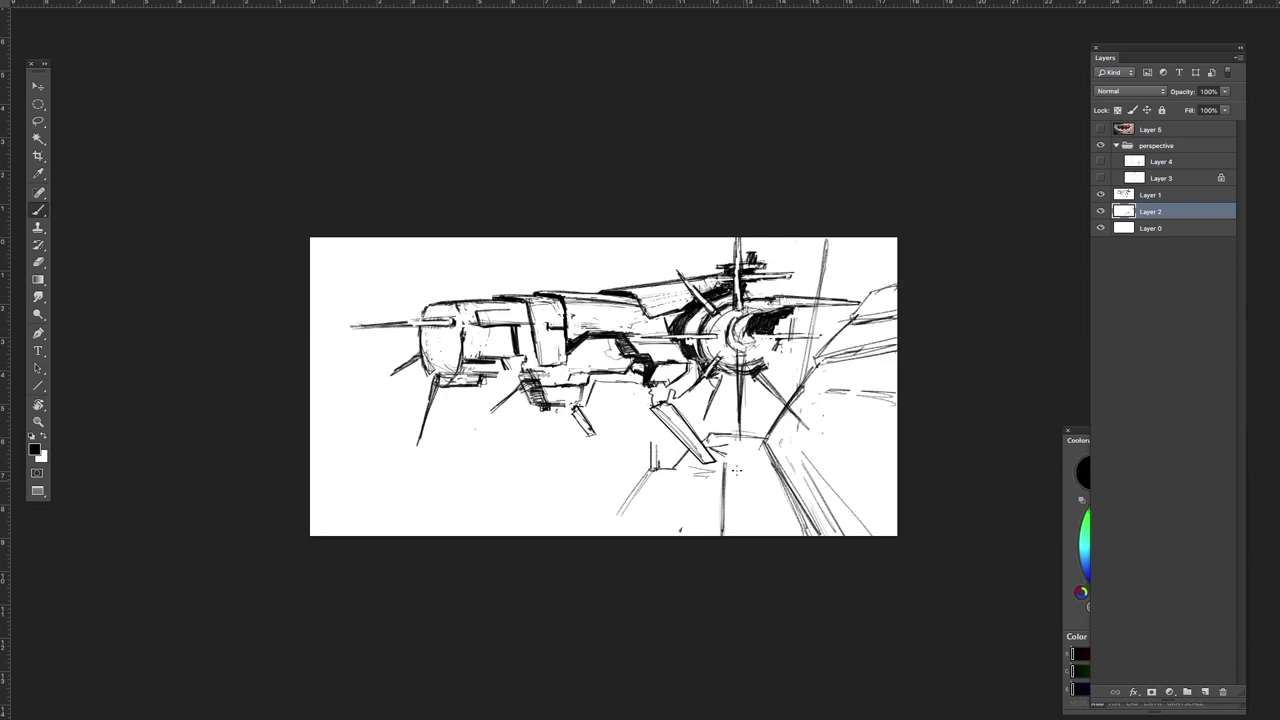
pyautogui.moveTo(723, 480); pyautogui.dragTo(723, 535)
# Show only the radial perspective grid and move its vanishing point up onto the ship's engine
pyautogui.click(1100, 178)
pyautogui.click(1100, 178)
pyautogui.click(1100, 161)
pyautogui.click(1128, 164)
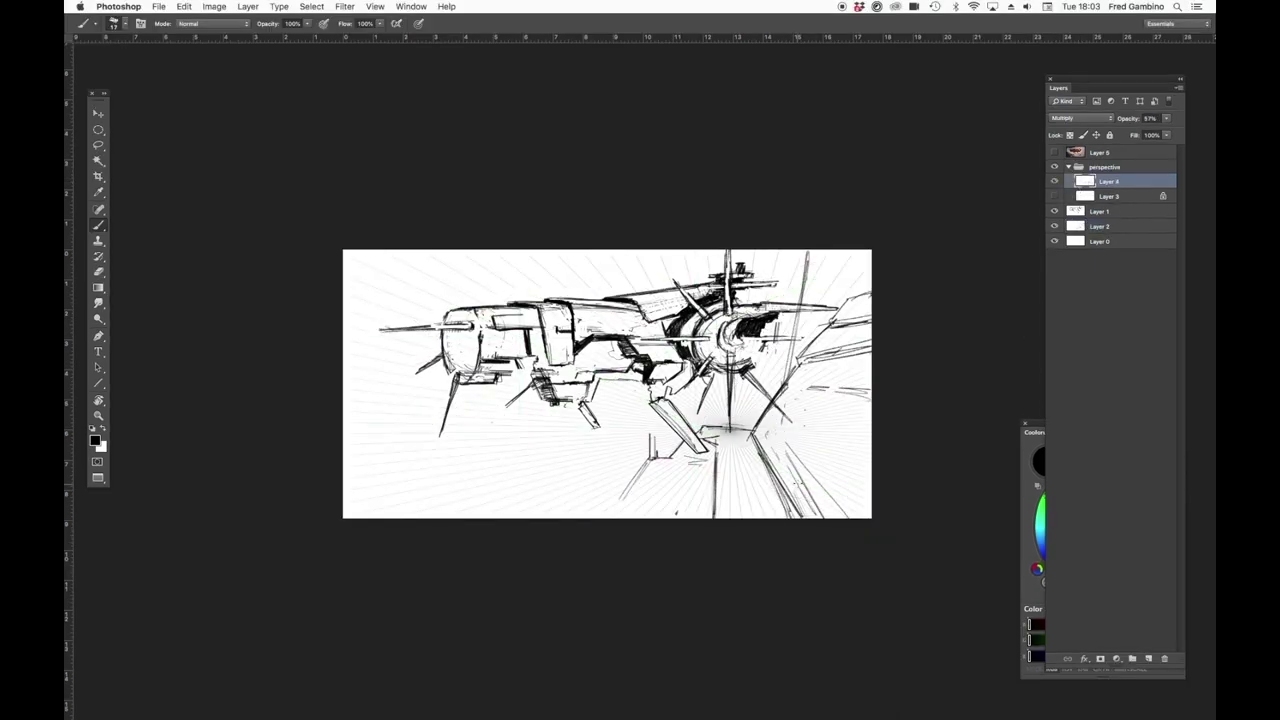
pyautogui.press('v')
pyautogui.moveTo(795, 478)
pyautogui.mouseDown()
pyautogui.moveTo(806, 400)
pyautogui.moveTo(788, 405)
pyautogui.moveTo(810, 460)
pyautogui.moveTo(797, 468)
pyautogui.mouseUp()
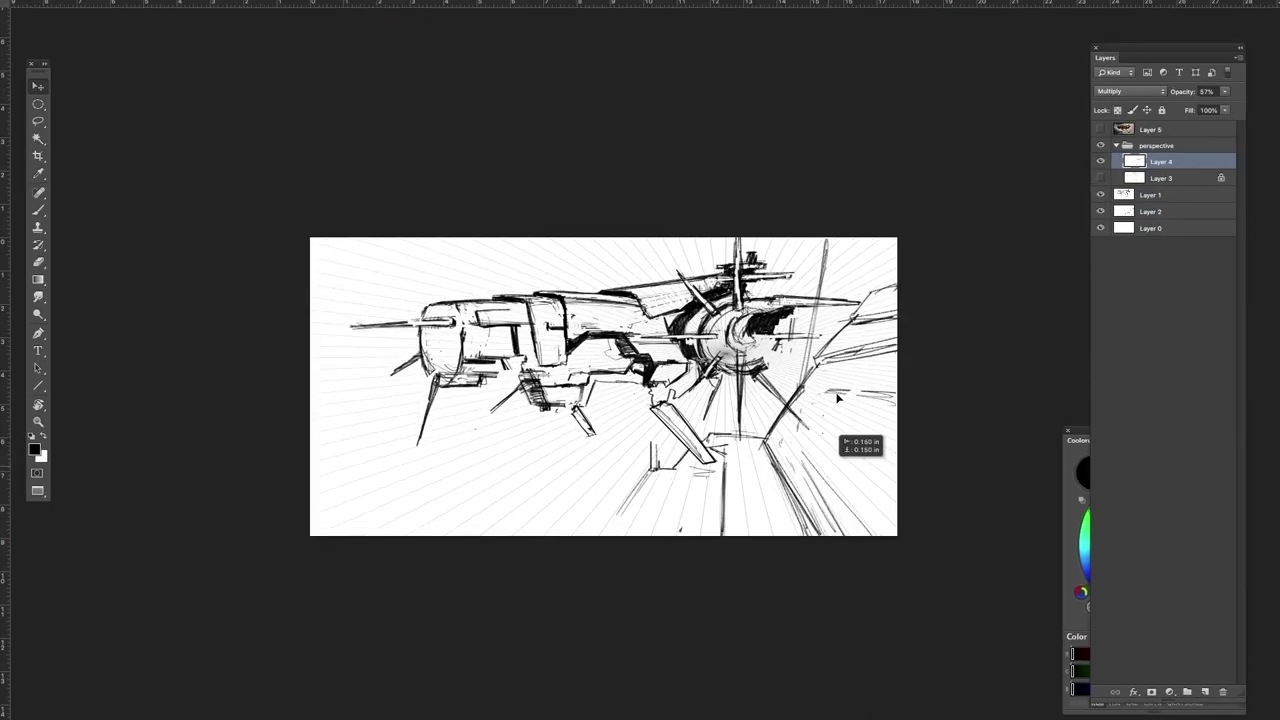
# Erase the wall structure behind the engine on Layer 2 and redraw its angled edges along the perspective lines
pyautogui.press('e')
pyautogui.click(1132, 211)
pyautogui.moveTo(880, 352)
pyautogui.mouseDown()
pyautogui.moveTo(846, 340)
pyautogui.moveTo(762, 439)
pyautogui.moveTo(818, 534)
pyautogui.mouseUp()
pyautogui.press('b')
pyautogui.moveTo(703, 464); pyautogui.dragTo(680, 534)
pyautogui.moveTo(806, 380); pyautogui.dragTo(886, 417)
pyautogui.moveTo(846, 326); pyautogui.dragTo(896, 315)
pyautogui.moveTo(845, 325); pyautogui.dragTo(896, 266)
pyautogui.moveTo(847, 332); pyautogui.dragTo(807, 384)
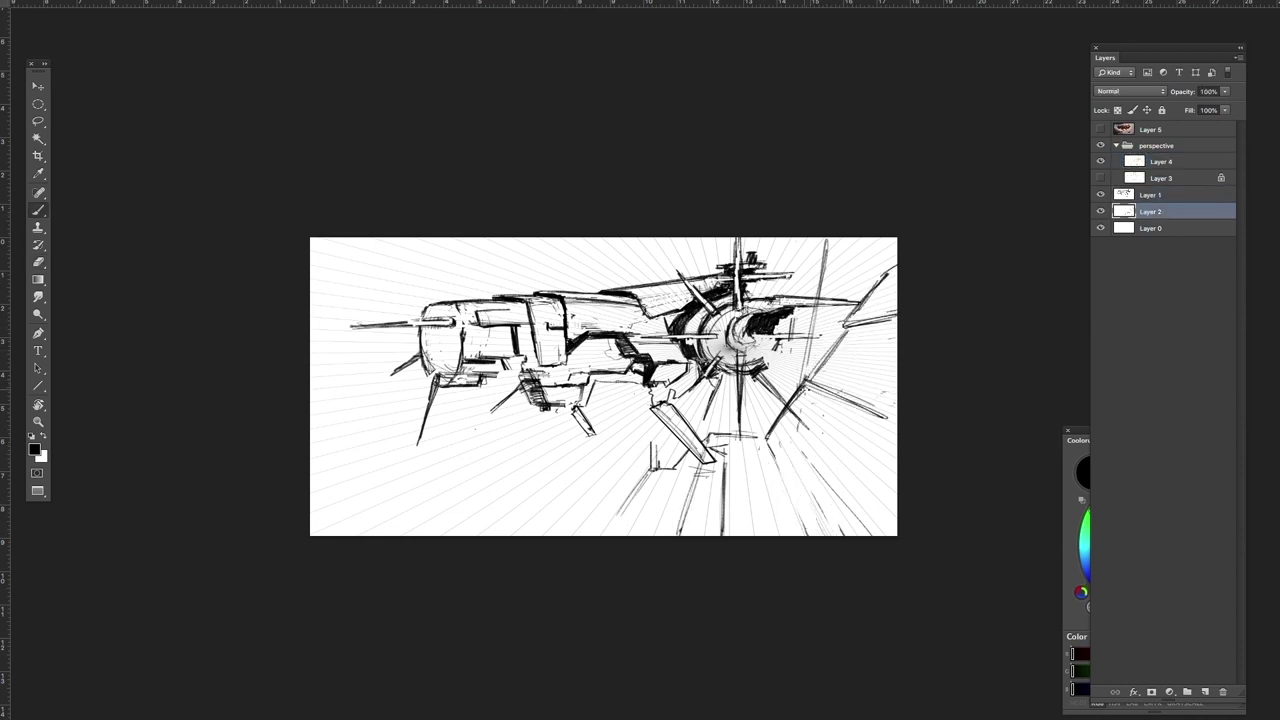
# Draw ground lines converging toward the engine and a long straight diagonal across the lower-left of the picture
pyautogui.moveTo(764, 434)
pyautogui.mouseDown()
pyautogui.moveTo(797, 535)
pyautogui.moveTo(781, 535)
pyautogui.mouseUp()
pyautogui.moveTo(708, 420)
pyautogui.mouseDown()
pyautogui.moveTo(770, 436)
pyautogui.moveTo(694, 515)
pyautogui.mouseUp()
pyautogui.moveTo(312, 343); pyautogui.dragTo(660, 536)
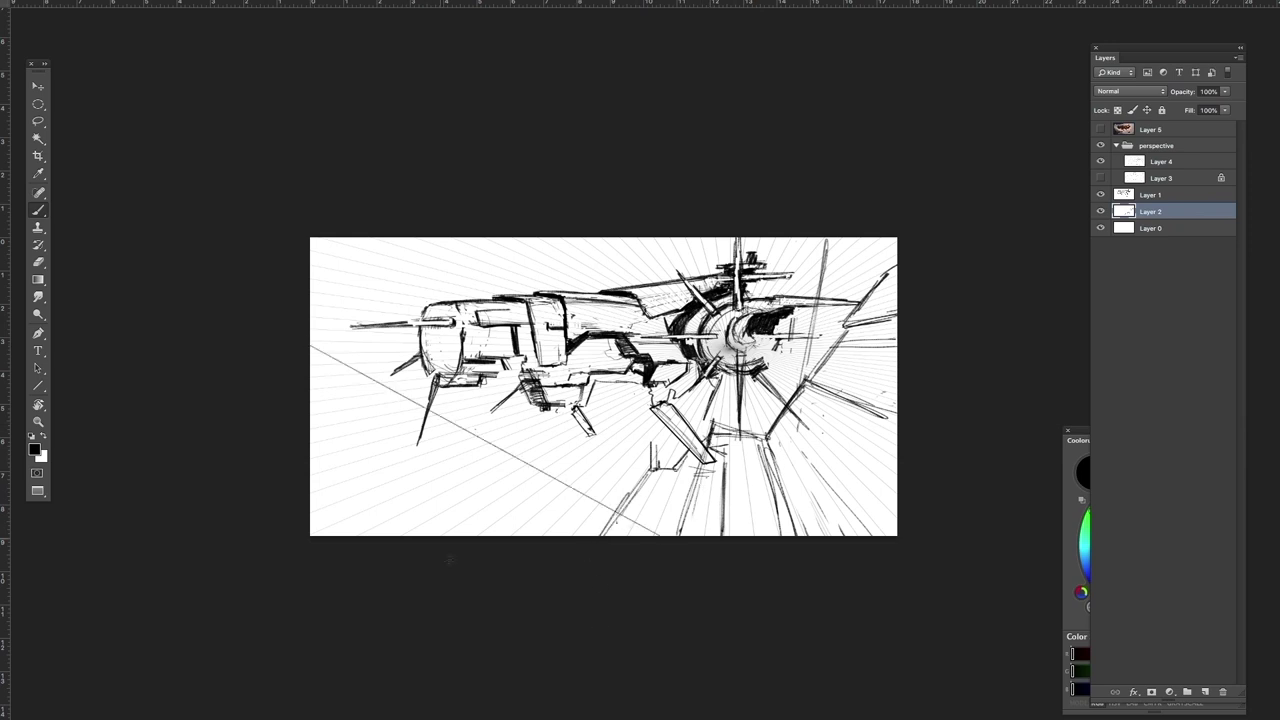
pyautogui.moveTo(312, 346)
pyautogui.mouseDown()
pyautogui.moveTo(660, 536)
pyautogui.moveTo(600, 536)
pyautogui.moveTo(679, 466)
pyautogui.mouseUp()
# Reinforce the converging ground lines below the engine with darker strokes
pyautogui.press('e')
pyautogui.press('b')
pyautogui.press('e')
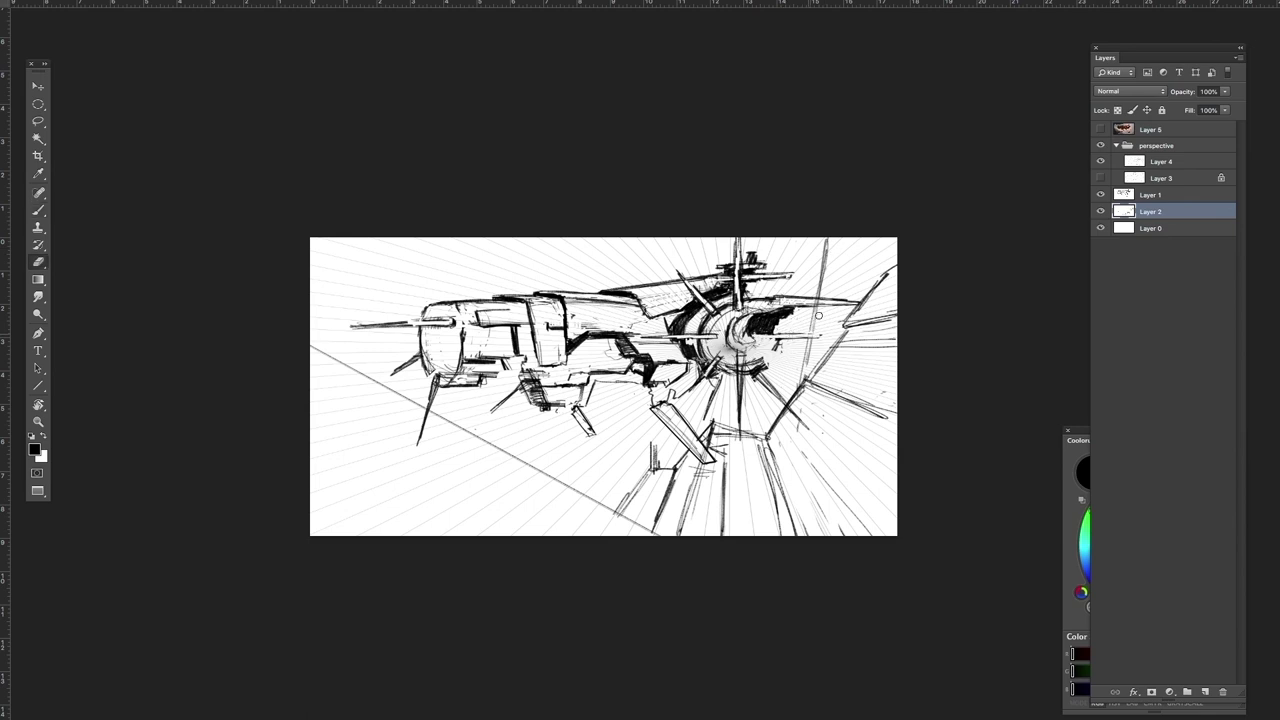
pyautogui.press('b')
pyautogui.moveTo(750, 441); pyautogui.dragTo(782, 536)
pyautogui.moveTo(770, 450); pyautogui.dragTo(804, 536)
pyautogui.moveTo(729, 436); pyautogui.dragTo(723, 536)
pyautogui.moveTo(702, 454); pyautogui.dragTo(681, 536)
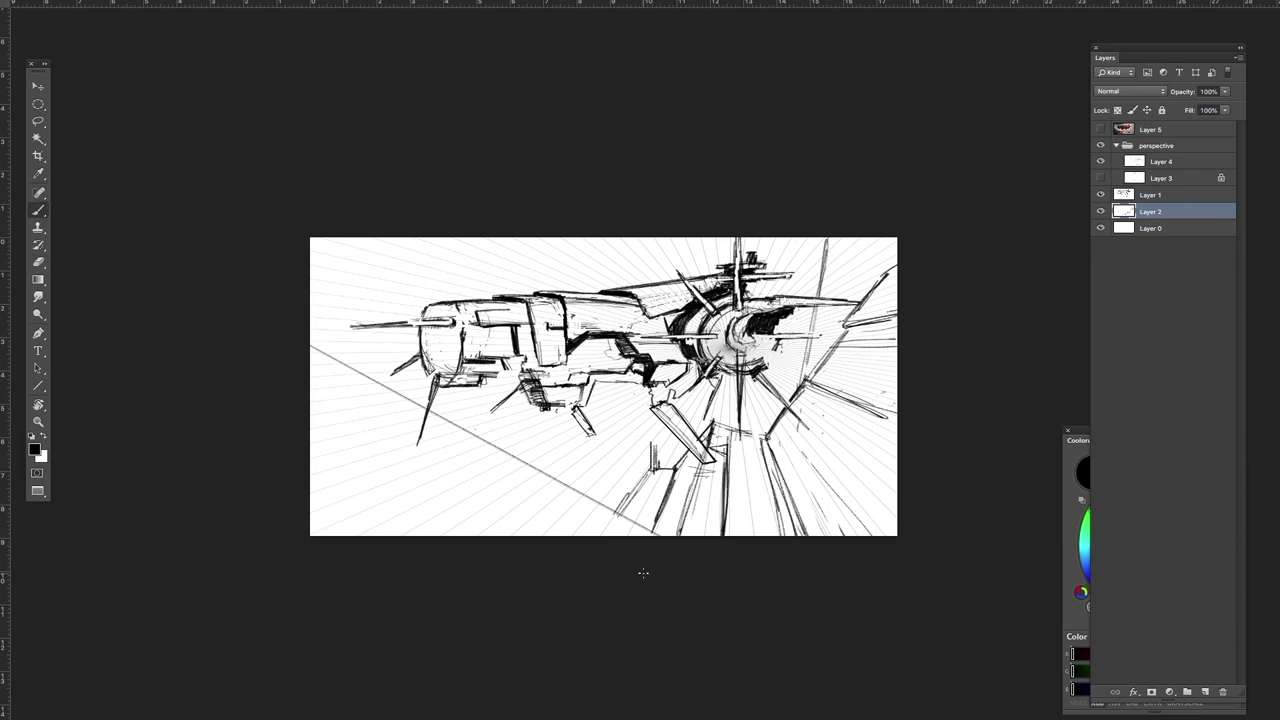
# Rotate the canvas view and sketch the angled wall and platform edge around the ship's nose
pyautogui.press('r')
pyautogui.moveTo(494, 440); pyautogui.dragTo(716, 476)
pyautogui.moveTo(541, 272); pyautogui.dragTo(541, 298)
pyautogui.moveTo(534, 310)
pyautogui.mouseDown()
pyautogui.moveTo(437, 398)
pyautogui.moveTo(424, 472)
pyautogui.mouseUp()
pyautogui.moveTo(405, 412)
pyautogui.mouseDown()
pyautogui.moveTo(402, 452)
pyautogui.moveTo(522, 562)
pyautogui.mouseUp()
pyautogui.moveTo(624, 493)
pyautogui.mouseDown()
pyautogui.moveTo(650, 482)
pyautogui.moveTo(556, 570)
pyautogui.mouseUp()
pyautogui.moveTo(436, 492); pyautogui.dragTo(556, 572)
pyautogui.moveTo(460, 515); pyautogui.dragTo(544, 570)
# Build up the long flat platform below the ship and sketch the supports on its underside
pyautogui.moveTo(590, 544); pyautogui.dragTo(727, 424)
pyautogui.moveTo(658, 492); pyautogui.dragTo(734, 424)
pyautogui.moveTo(699, 463); pyautogui.dragTo(657, 552)
pyautogui.moveTo(664, 500); pyautogui.dragTo(656, 556)
pyautogui.moveTo(548, 556); pyautogui.dragTo(632, 480)
pyautogui.moveTo(616, 500); pyautogui.dragTo(746, 412)
# Sketch the long thin overhead structure above the ship's nose and clean up its lines
pyautogui.moveTo(438, 396); pyautogui.dragTo(572, 291)
pyautogui.moveTo(572, 291); pyautogui.dragTo(468, 370)
pyautogui.press('e')
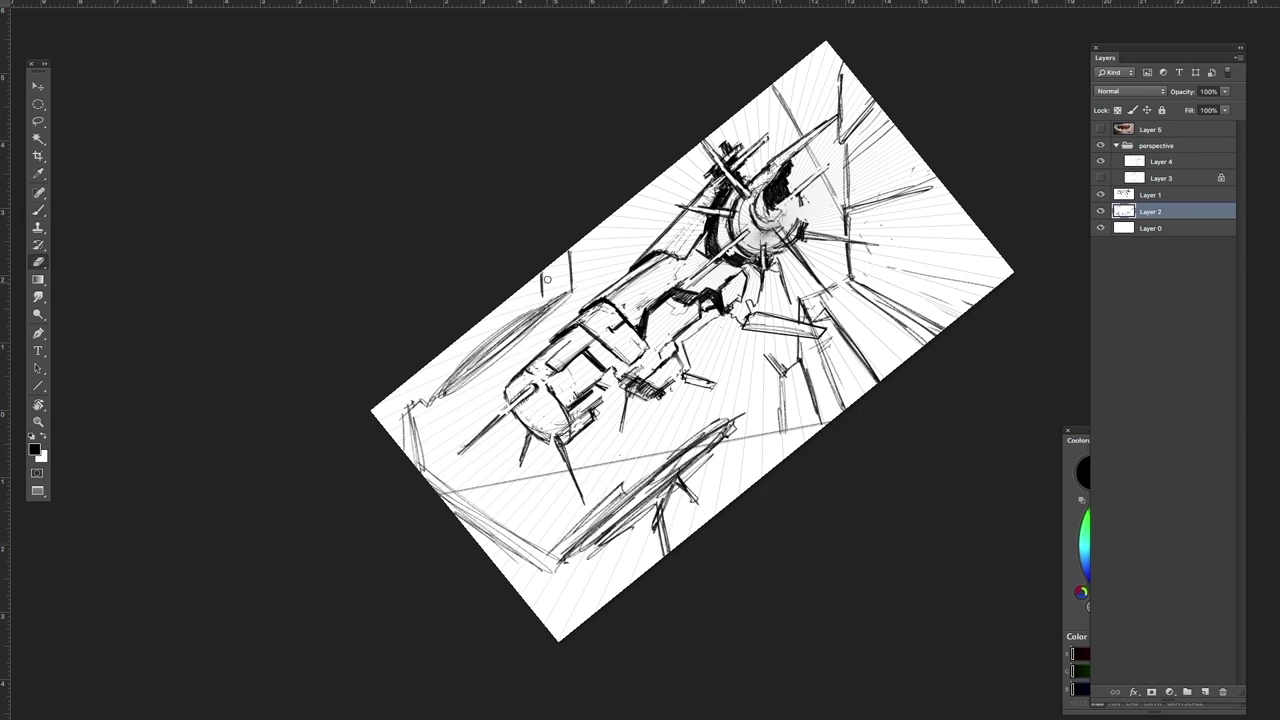
pyautogui.moveTo(543, 272); pyautogui.dragTo(543, 297)
pyautogui.moveTo(538, 308); pyautogui.dragTo(444, 384)
pyautogui.moveTo(444, 384); pyautogui.dragTo(508, 350)
# Straighten the canvas view and erase stray lines around the platform below the ship
pyautogui.press('r')
pyautogui.moveTo(839, 500); pyautogui.dragTo(709, 592)
pyautogui.press('e')
pyautogui.moveTo(546, 440)
pyautogui.mouseDown()
pyautogui.moveTo(636, 451)
pyautogui.moveTo(423, 464)
pyautogui.mouseUp()
pyautogui.moveTo(397, 456); pyautogui.dragTo(383, 445)
# Strengthen the slanted wall beside the ship's nose and add lines beneath the platform
pyautogui.press('b')
pyautogui.moveTo(362, 298); pyautogui.dragTo(400, 442)
pyautogui.moveTo(352, 350)
pyautogui.mouseDown()
pyautogui.moveTo(384, 446)
pyautogui.moveTo(381, 514)
pyautogui.mouseUp()
pyautogui.moveTo(396, 468); pyautogui.dragTo(466, 478)
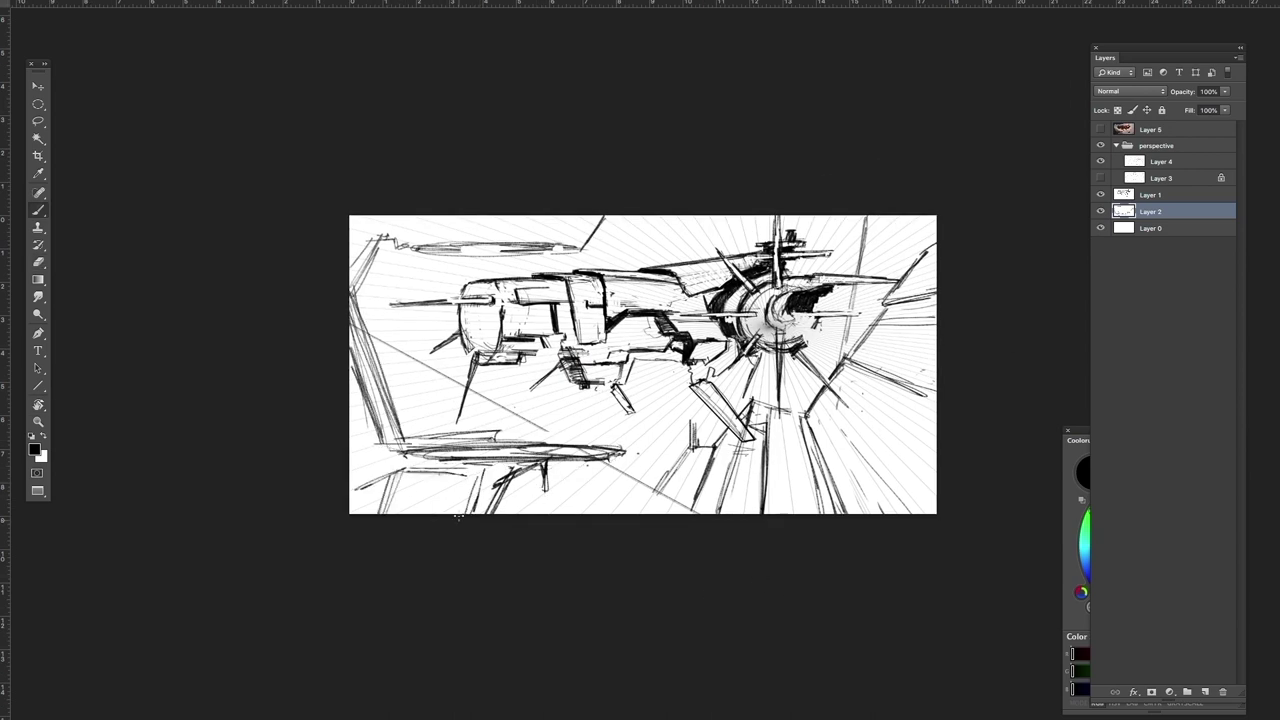
pyautogui.moveTo(352, 412); pyautogui.dragTo(400, 456)
pyautogui.moveTo(350, 378); pyautogui.dragTo(376, 454)
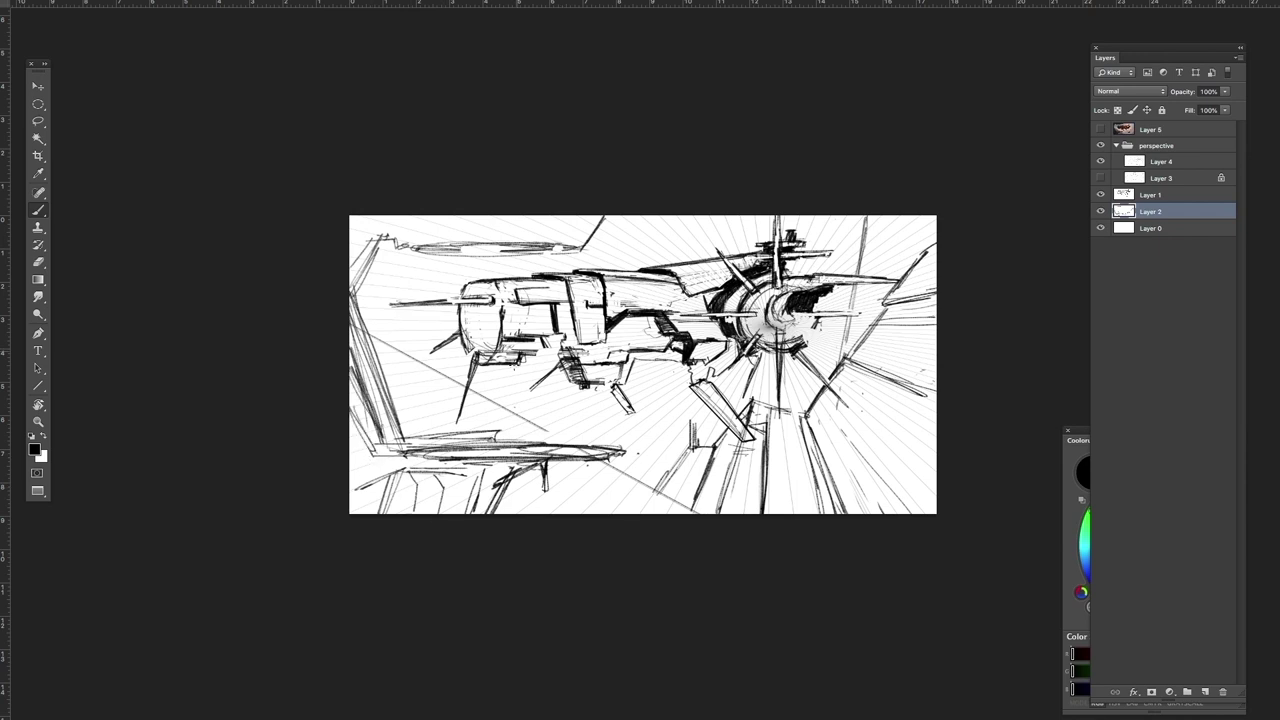
# Rotate the view to draw the overhead structure's edges and ribs above the ship, then straighten the view
pyautogui.press('r')
pyautogui.moveTo(560, 257); pyautogui.dragTo(510, 332)
pyautogui.moveTo(445, 391); pyautogui.dragTo(512, 342)
pyautogui.moveTo(458, 373); pyautogui.dragTo(596, 270)
pyautogui.moveTo(595, 226); pyautogui.dragTo(597, 267)
pyautogui.moveTo(465, 331); pyautogui.dragTo(480, 344)
pyautogui.moveTo(442, 344); pyautogui.dragTo(459, 360)
pyautogui.moveTo(420, 364)
pyautogui.mouseDown()
pyautogui.moveTo(446, 387)
pyautogui.moveTo(415, 436)
pyautogui.mouseUp()
pyautogui.press('r')
pyautogui.moveTo(925, 426)
pyautogui.mouseDown()
pyautogui.moveTo(834, 591)
pyautogui.moveTo(757, 587)
pyautogui.mouseUp()
pyautogui.press('b')
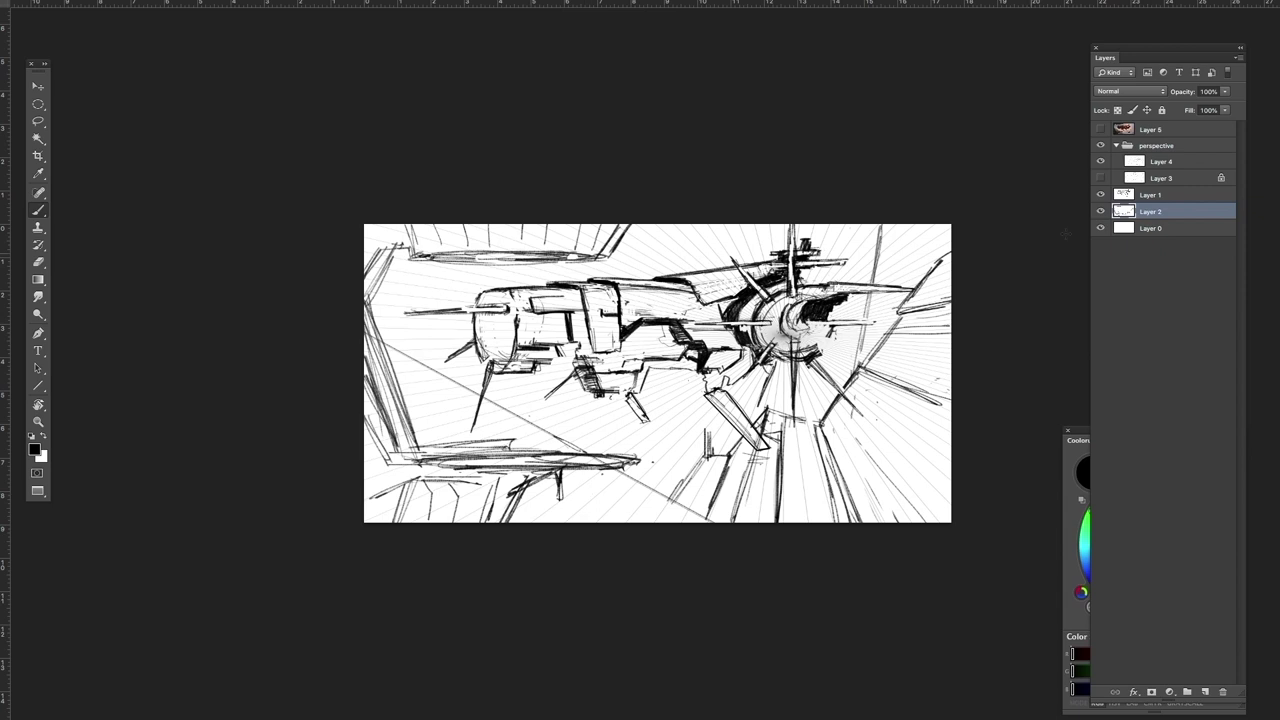
# Hide the radial grid, sketch a small craft below the engine on a new layer, and merge it into Layer 1
pyautogui.click(1151, 195)
pyautogui.click(1101, 162)
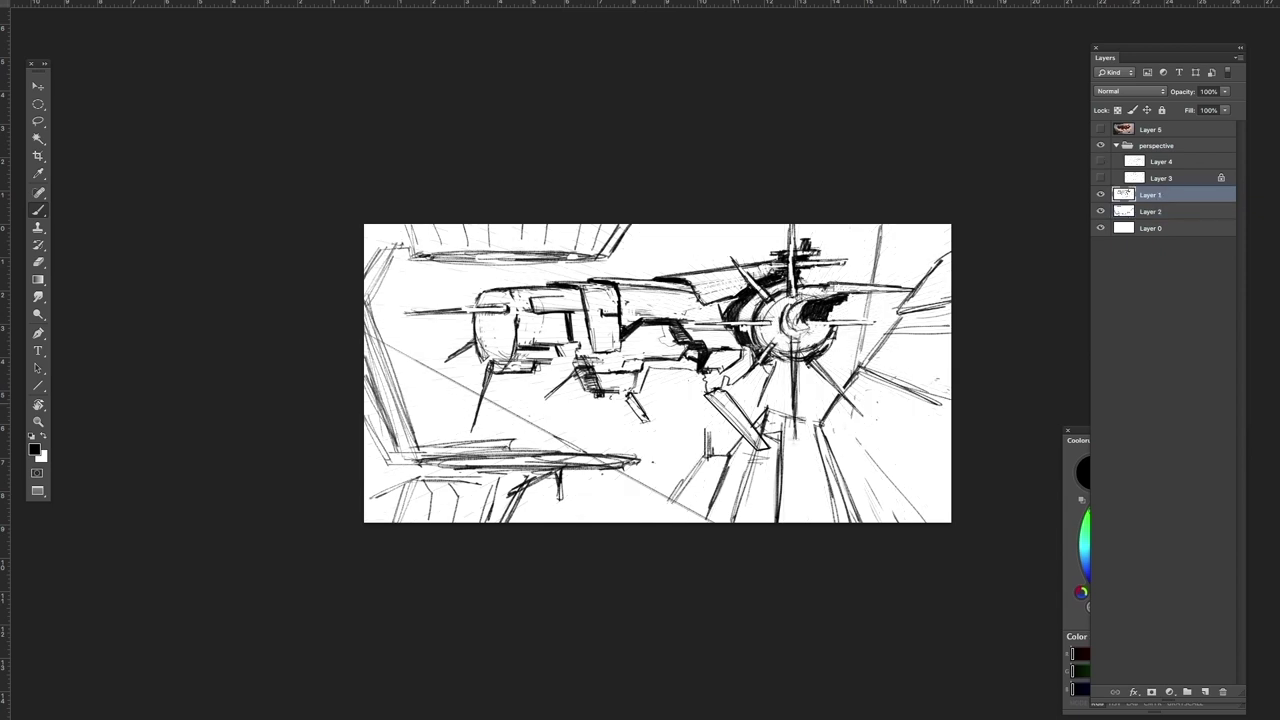
pyautogui.click(1204, 692)
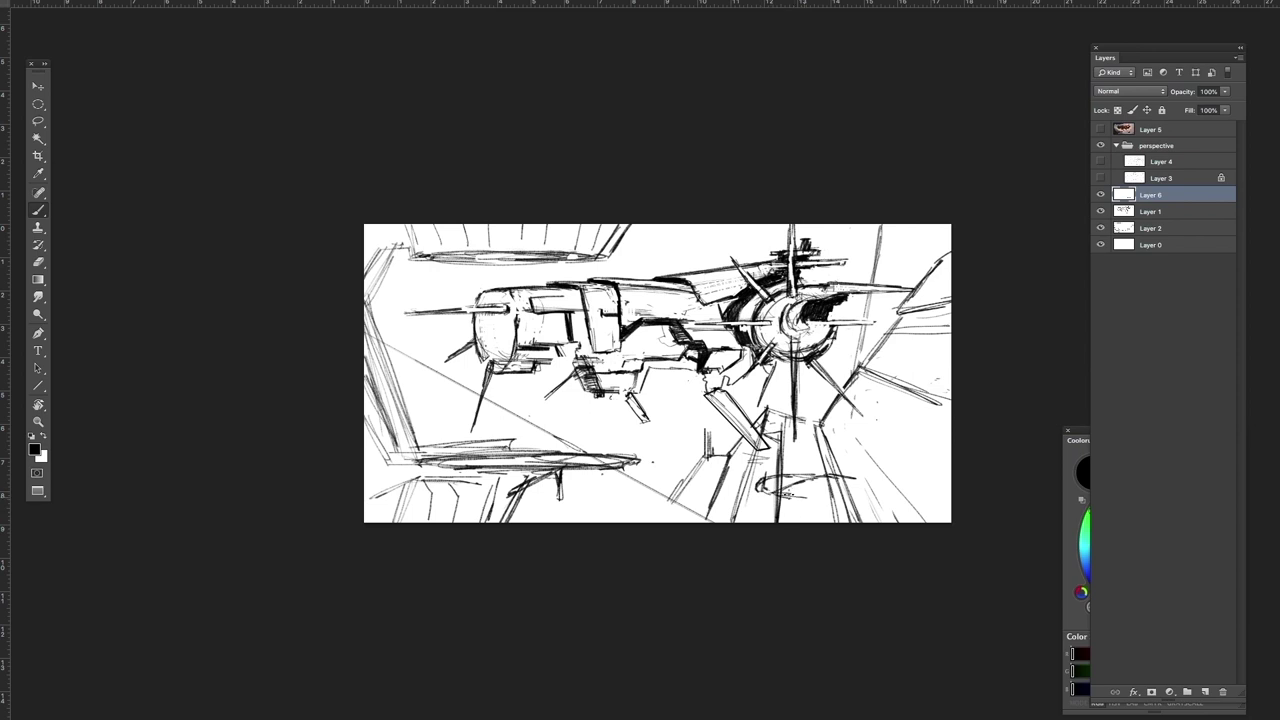
pyautogui.press('r')
pyautogui.moveTo(600, 480); pyautogui.dragTo(668, 494)
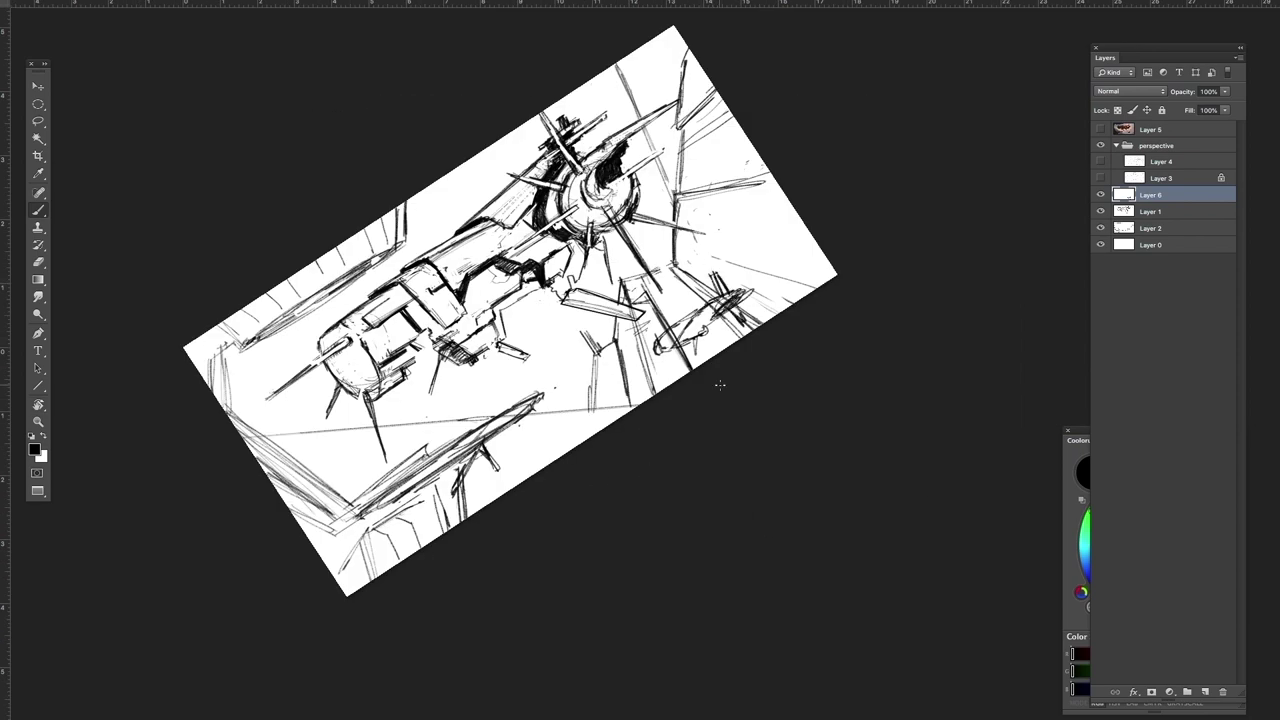
pyautogui.press('super+e')
# Lasso and adjust the small craft with Free Transform, darken its outline, and straighten the canvas view
pyautogui.press('l')
pyautogui.moveTo(642, 343)
pyautogui.mouseDown()
pyautogui.moveTo(757, 262)
pyautogui.moveTo(645, 365)
pyautogui.mouseUp()
pyautogui.press('super+t')
pyautogui.moveTo(738, 233)
pyautogui.mouseDown()
pyautogui.moveTo(727, 296)
pyautogui.moveTo(729, 236)
pyautogui.mouseUp()
pyautogui.press('Return')
pyautogui.press('super+d')
pyautogui.press('b')
pyautogui.moveTo(656, 342); pyautogui.dragTo(737, 293)
pyautogui.press('r')
pyautogui.press('Escape')
pyautogui.moveTo(802, 505); pyautogui.dragTo(745, 535)
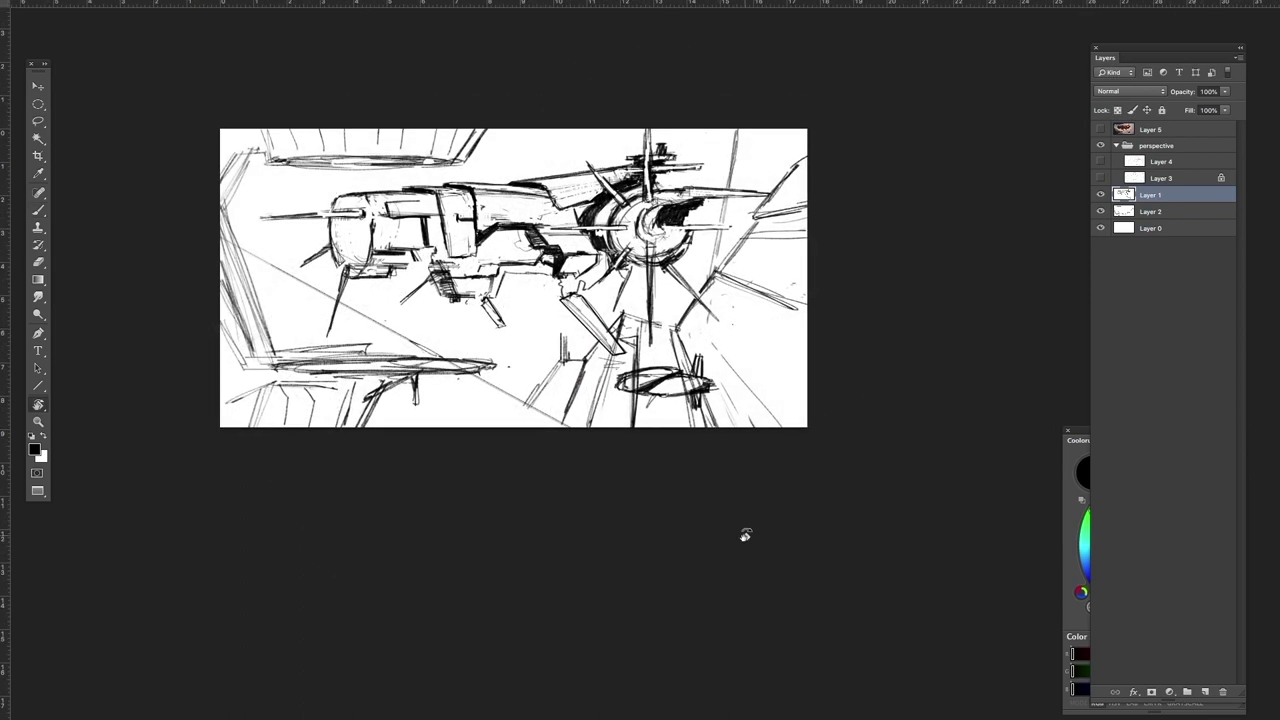
# Fill the Multiply layer above the sketch with mid-grey 858585
pyautogui.hotkey('alt', '[')
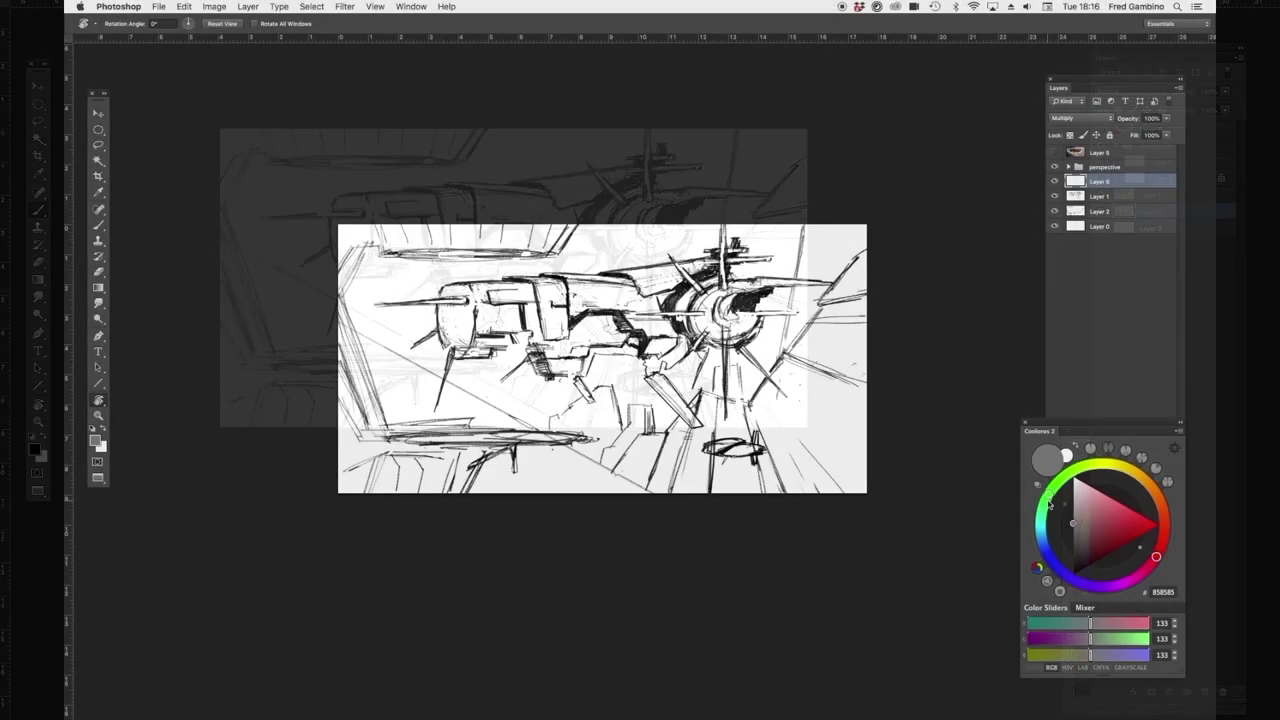
pyautogui.hotkey('alt', 'BackSpace')
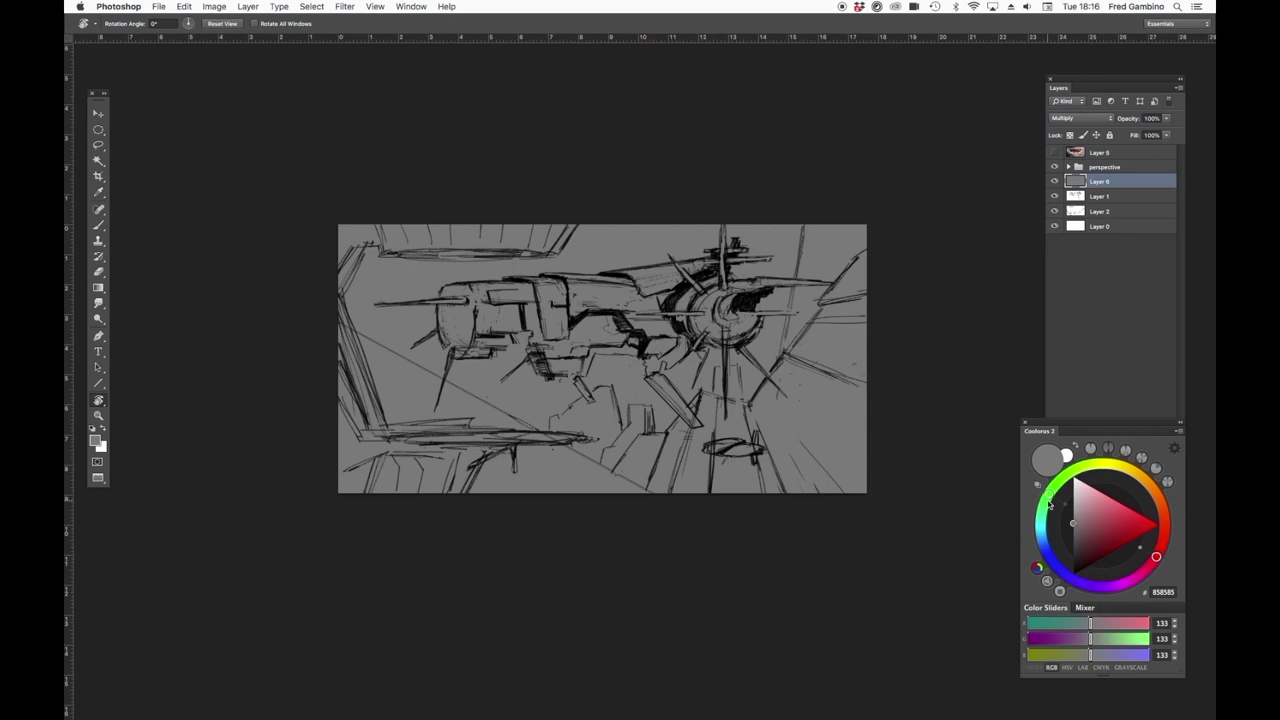
pyautogui.moveTo(662, 531); pyautogui.dragTo(652, 530)
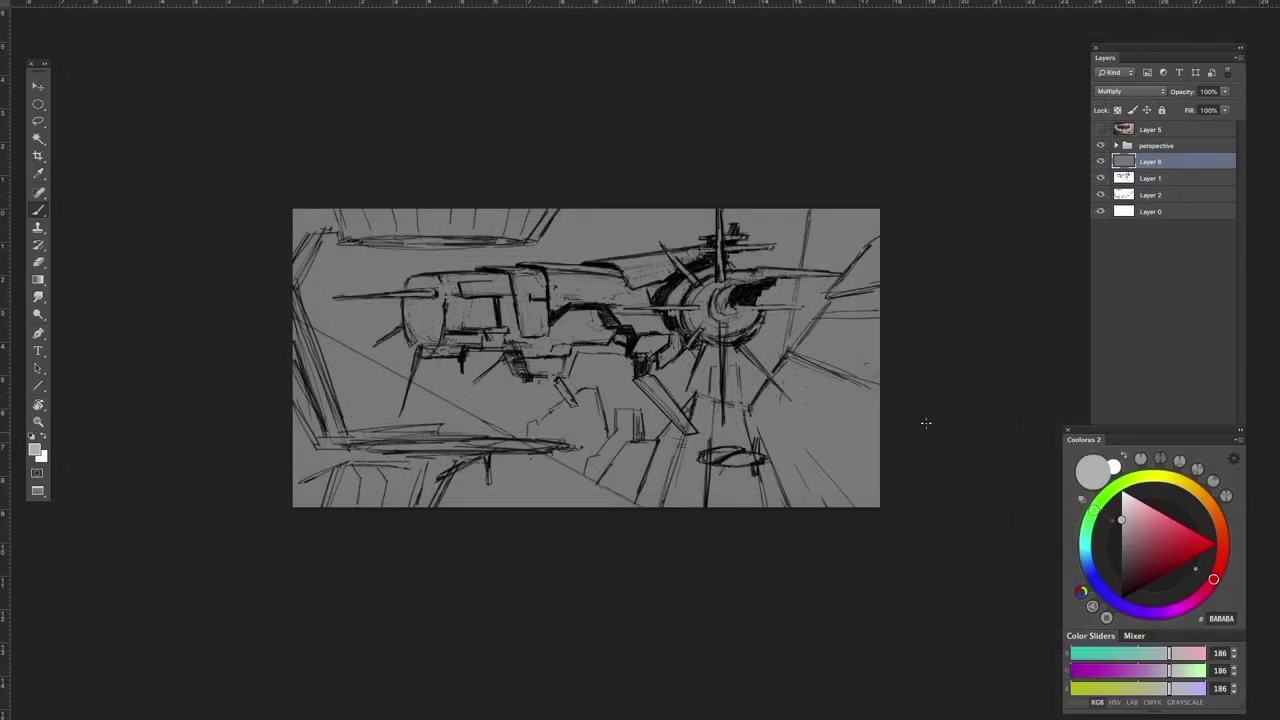
# Rotate the view and brush light grey over the background around the engine and beneath the ship on the Multiply layer
pyautogui.moveTo(636, 398)
pyautogui.mouseDown()
pyautogui.moveTo(651, 400)
pyautogui.moveTo(634, 429)
pyautogui.moveTo(589, 415)
pyautogui.moveTo(760, 368)
pyautogui.moveTo(715, 490)
pyautogui.moveTo(440, 410)
pyautogui.moveTo(490, 428)
pyautogui.mouseUp()
pyautogui.press('r')
pyautogui.moveTo(572, 511)
pyautogui.mouseDown()
pyautogui.moveTo(726, 537)
pyautogui.moveTo(672, 503)
pyautogui.mouseUp()
pyautogui.press('b')
pyautogui.moveTo(620, 275); pyautogui.dragTo(740, 205)
pyautogui.moveTo(420, 410); pyautogui.dragTo(420, 490)
pyautogui.keyDown('alt'); pyautogui.click(745, 235); pyautogui.keyUp('alt')
pyautogui.moveTo(690, 225)
pyautogui.mouseDown()
pyautogui.moveTo(765, 180)
pyautogui.moveTo(755, 160)
pyautogui.mouseUp()
pyautogui.keyDown('alt'); pyautogui.click(735, 185); pyautogui.keyUp('alt')
# Extend the lighter grey tones across the background above and below the ship's hull
pyautogui.moveTo(545, 300); pyautogui.dragTo(310, 455)
pyautogui.moveTo(680, 185); pyautogui.dragTo(605, 230)
pyautogui.moveTo(500, 295); pyautogui.dragTo(595, 225)
pyautogui.moveTo(595, 185)
pyautogui.mouseDown()
pyautogui.moveTo(290, 435)
pyautogui.moveTo(550, 195)
pyautogui.mouseUp()
pyautogui.keyDown('alt'); pyautogui.click(432, 278); pyautogui.keyUp('alt')
pyautogui.moveTo(600, 140); pyautogui.dragTo(700, 95)
pyautogui.keyDown('alt'); pyautogui.click(690, 155); pyautogui.keyUp('alt')
pyautogui.moveTo(650, 145); pyautogui.dragTo(700, 45)
pyautogui.moveTo(655, 90); pyautogui.dragTo(515, 183)
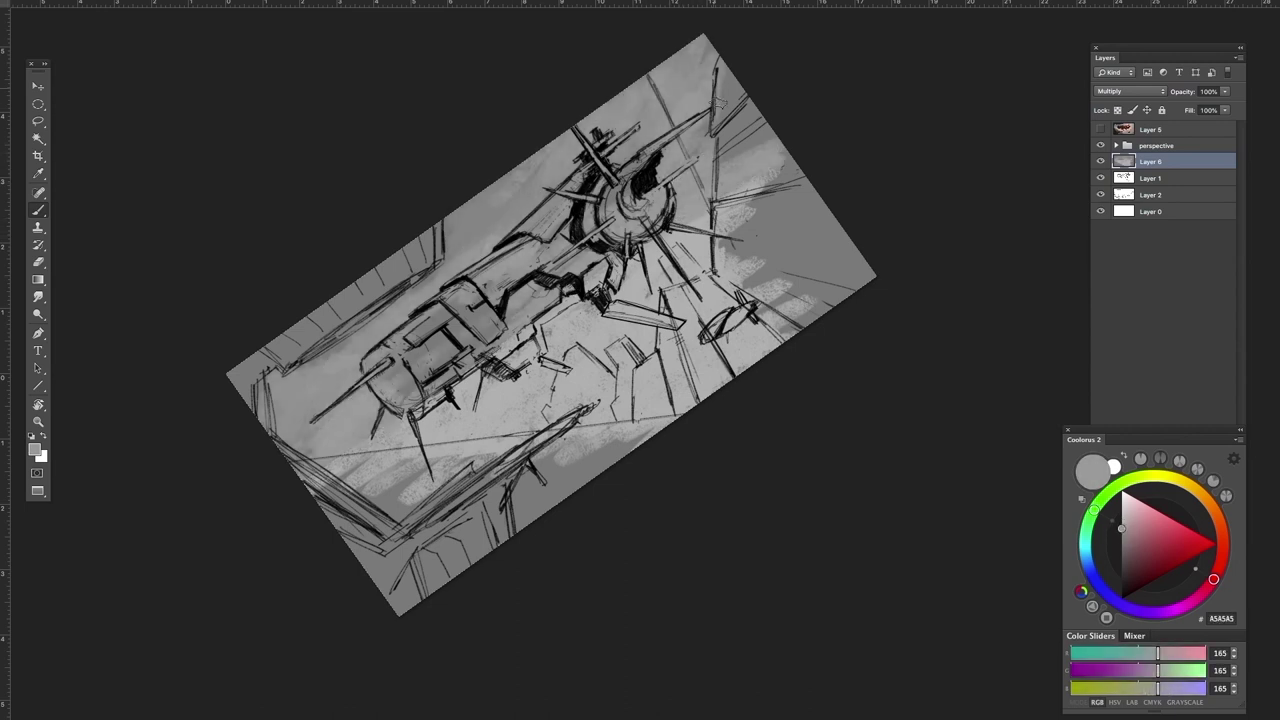
# Shade the structures beside and below the engine in mid-grey, then straighten the canvas view
pyautogui.keyDown('alt'); pyautogui.click(705, 120); pyautogui.keyUp('alt')
pyautogui.moveTo(705, 65); pyautogui.dragTo(750, 150)
pyautogui.keyDown('alt'); pyautogui.click(580, 322); pyautogui.keyUp('alt')
pyautogui.press('d')
pyautogui.press('r')
pyautogui.moveTo(822, 402); pyautogui.dragTo(817, 420)
pyautogui.moveTo(817, 420); pyautogui.dragTo(734, 534)
pyautogui.keyDown('alt'); pyautogui.click(945, 195); pyautogui.keyUp('alt')
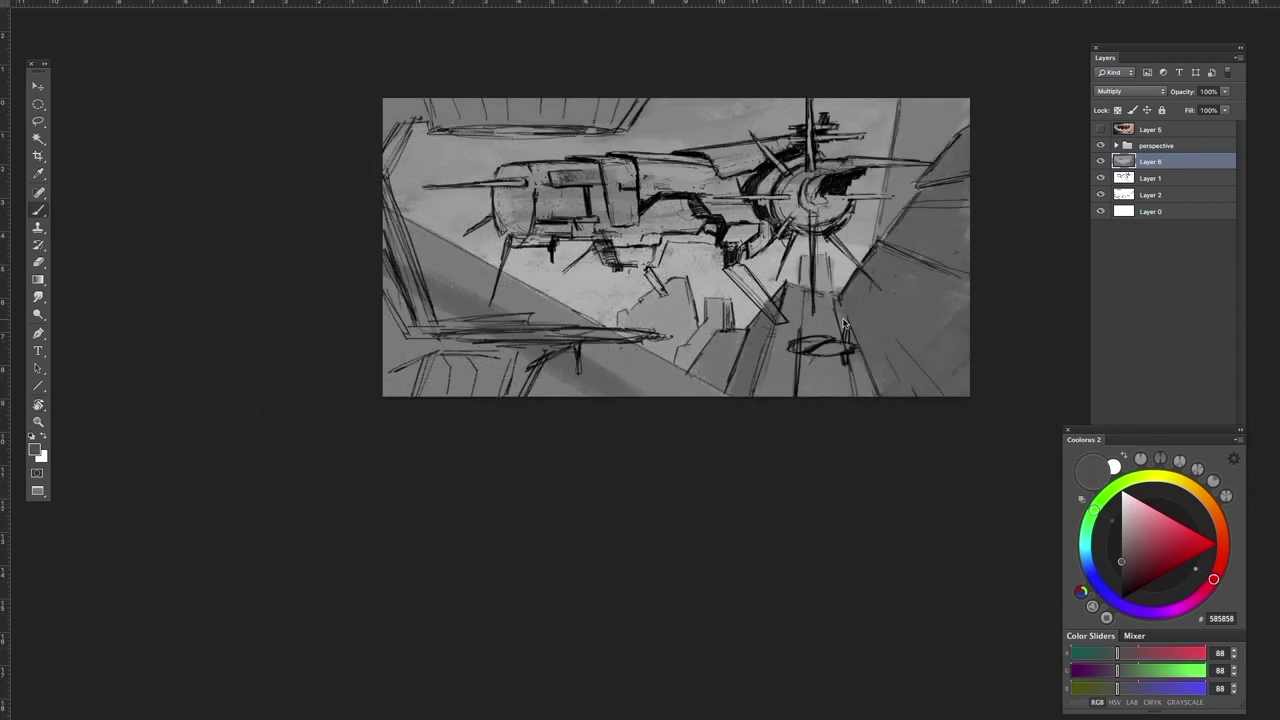
pyautogui.moveTo(966, 180); pyautogui.dragTo(938, 184)
# Block in the overhead structure above the ship with a darker grey
pyautogui.keyDown('alt'); pyautogui.click(733, 390); pyautogui.keyUp('alt')
pyautogui.keyDown('alt'); pyautogui.click(762, 331); pyautogui.keyUp('alt')
pyautogui.click(1121, 571)
pyautogui.moveTo(636, 104); pyautogui.dragTo(380, 122)
pyautogui.rightClick(562, 168)
pyautogui.click(343, 318)
pyautogui.press('r')
pyautogui.moveTo(545, 376); pyautogui.dragTo(614, 400)
pyautogui.keyDown('alt'); pyautogui.click(400, 240); pyautogui.keyUp('alt')
pyautogui.rightClick(524, 222)
pyautogui.press('Return')
# Darken the foreground structure's edge beside the ship's nose and the struts beneath the hull
pyautogui.click(1121, 567)
pyautogui.click(1121, 577)
pyautogui.moveTo(438, 192)
pyautogui.mouseDown()
pyautogui.moveTo(272, 346)
pyautogui.moveTo(318, 408)
pyautogui.mouseUp()
pyautogui.rightClick(614, 320)
pyautogui.moveTo(552, 422)
pyautogui.mouseDown()
pyautogui.moveTo(436, 522)
pyautogui.moveTo(464, 556)
pyautogui.mouseUp()
pyautogui.moveTo(464, 556); pyautogui.dragTo(516, 494)
pyautogui.moveTo(549, 433); pyautogui.dragTo(560, 474)
pyautogui.rightClick(640, 350)
pyautogui.moveTo(612, 358)
pyautogui.mouseDown()
pyautogui.moveTo(574, 394)
pyautogui.moveTo(582, 376)
pyautogui.mouseUp()
# Fill the foreground platform and its lower ribs with dark grey 333333
pyautogui.moveTo(494, 454)
pyautogui.mouseDown()
pyautogui.moveTo(454, 496)
pyautogui.moveTo(466, 470)
pyautogui.mouseUp()
pyautogui.moveTo(318, 410); pyautogui.dragTo(440, 482)
pyautogui.moveTo(340, 436); pyautogui.dragTo(454, 522)
pyautogui.rightClick(568, 490)
pyautogui.moveTo(360, 456); pyautogui.dragTo(424, 508)
pyautogui.moveTo(364, 432); pyautogui.dragTo(436, 484)
pyautogui.moveTo(382, 480); pyautogui.dragTo(416, 516)
pyautogui.keyDown('alt'); pyautogui.click(308, 380); pyautogui.keyUp('alt')
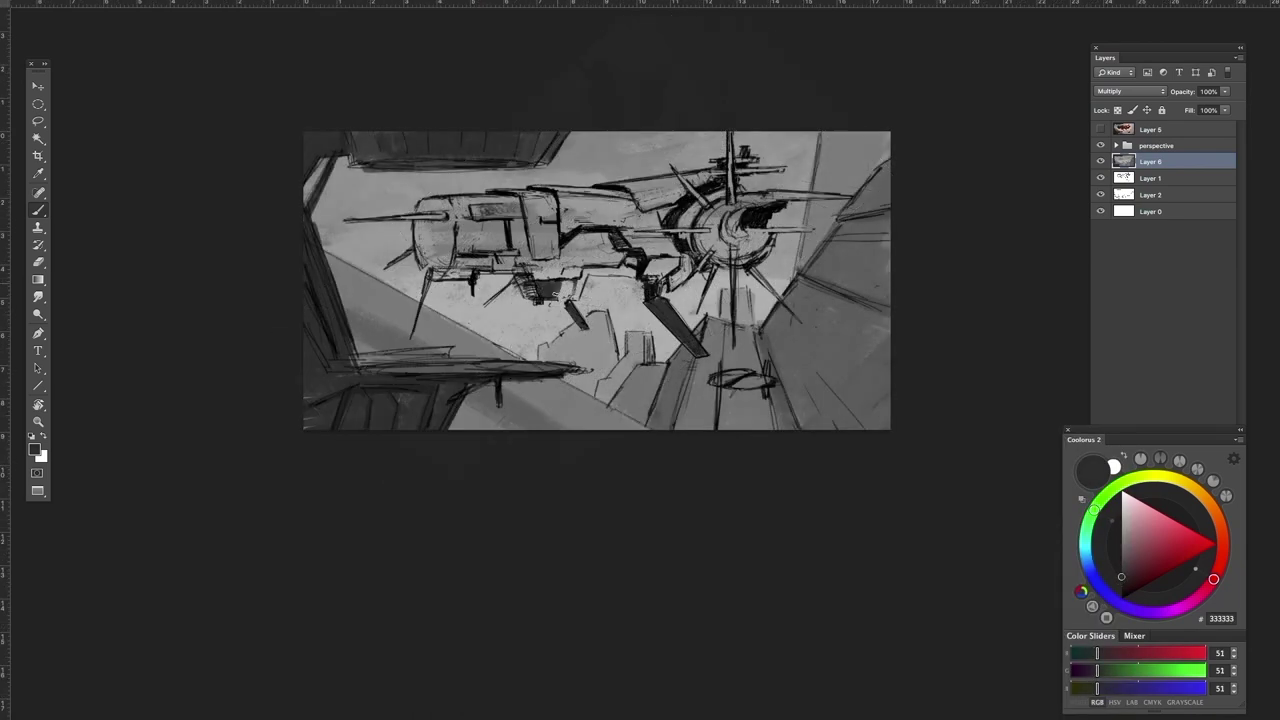
# Block in the ship's front hull and underside pod with dark grey 3D3D3D
pyautogui.moveTo(582, 280); pyautogui.dragTo(556, 298)
pyautogui.moveTo(582, 272); pyautogui.dragTo(636, 266)
pyautogui.click(1119, 574)
pyautogui.moveTo(446, 210); pyautogui.dragTo(446, 266)
pyautogui.moveTo(424, 206)
pyautogui.mouseDown()
pyautogui.moveTo(430, 270)
pyautogui.moveTo(444, 280)
pyautogui.mouseUp()
pyautogui.moveTo(612, 488); pyautogui.dragTo(718, 468)
pyautogui.moveTo(490, 300)
pyautogui.mouseDown()
pyautogui.moveTo(554, 248)
pyautogui.moveTo(544, 336)
pyautogui.moveTo(626, 300)
pyautogui.mouseUp()
pyautogui.moveTo(560, 240)
pyautogui.mouseDown()
pyautogui.moveTo(606, 288)
pyautogui.moveTo(606, 236)
pyautogui.moveTo(636, 282)
pyautogui.mouseUp()
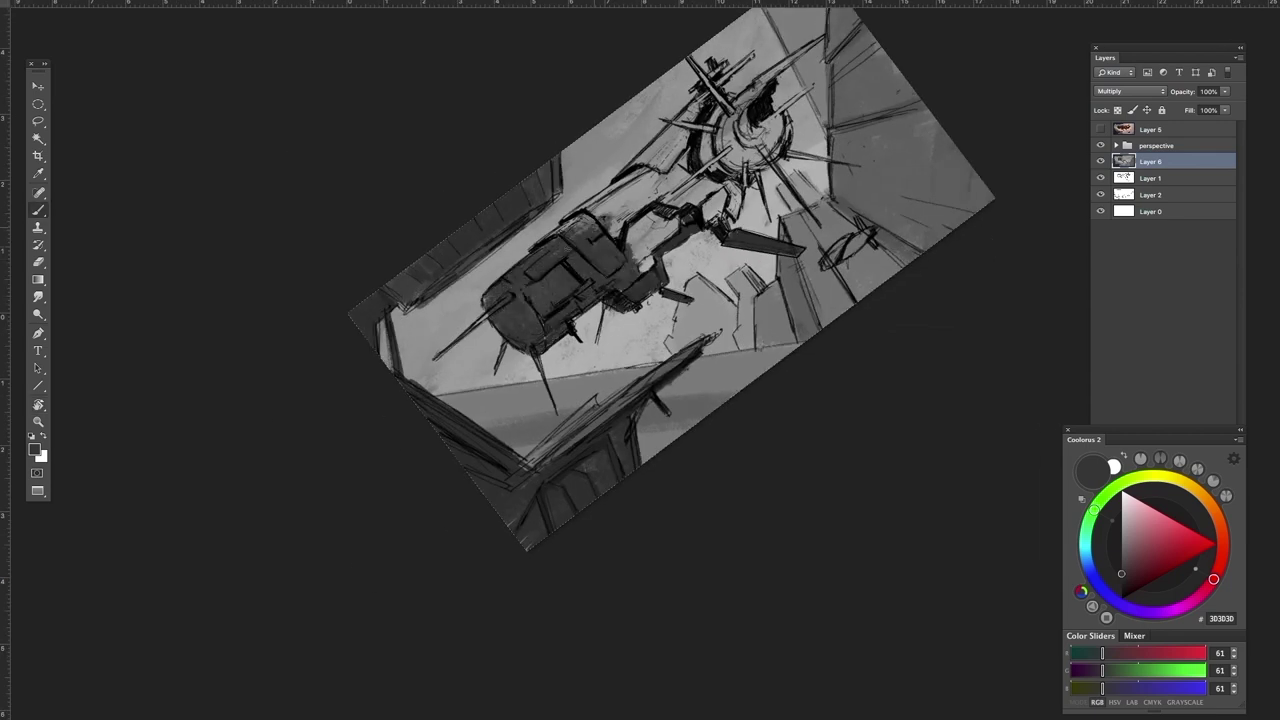
# Shade the ship's rear hull and the upper part of the engine with dark greys
pyautogui.moveTo(592, 212); pyautogui.dragTo(648, 178)
pyautogui.moveTo(644, 160); pyautogui.dragTo(698, 104)
pyautogui.click(1120, 566)
pyautogui.click(1122, 580)
pyautogui.moveTo(602, 230)
pyautogui.mouseDown()
pyautogui.moveTo(658, 178)
pyautogui.moveTo(646, 178)
pyautogui.moveTo(645, 268)
pyautogui.mouseUp()
pyautogui.click(1121, 562)
pyautogui.moveTo(682, 122); pyautogui.dragTo(648, 168)
pyautogui.moveTo(692, 116)
pyautogui.mouseDown()
pyautogui.moveTo(654, 172)
pyautogui.moveTo(684, 172)
pyautogui.mouseUp()
pyautogui.moveTo(712, 132)
pyautogui.mouseDown()
pyautogui.moveTo(668, 204)
pyautogui.moveTo(728, 226)
pyautogui.mouseUp()
# Fill the engine disc and the hull section joining it with dark grey strokes
pyautogui.moveTo(732, 184)
pyautogui.mouseDown()
pyautogui.moveTo(716, 222)
pyautogui.moveTo(730, 218)
pyautogui.mouseUp()
pyautogui.moveTo(639, 358); pyautogui.dragTo(564, 423)
pyautogui.rightClick(606, 400)
pyautogui.click(403, 388)
pyautogui.moveTo(686, 192)
pyautogui.mouseDown()
pyautogui.moveTo(646, 232)
pyautogui.moveTo(690, 212)
pyautogui.mouseUp()
pyautogui.moveTo(704, 176); pyautogui.dragTo(682, 196)
pyautogui.moveTo(714, 178); pyautogui.dragTo(686, 220)
pyautogui.moveTo(670, 176); pyautogui.dragTo(660, 200)
pyautogui.moveTo(656, 130); pyautogui.dragTo(620, 174)
pyautogui.moveTo(646, 172)
pyautogui.mouseDown()
pyautogui.moveTo(626, 230)
pyautogui.moveTo(690, 150)
pyautogui.mouseUp()
pyautogui.moveTo(738, 108); pyautogui.dragTo(666, 162)
# Sample dark greys from the painting to shade the small craft below the engine and deepen the ship's front hull
pyautogui.click(1122, 532)
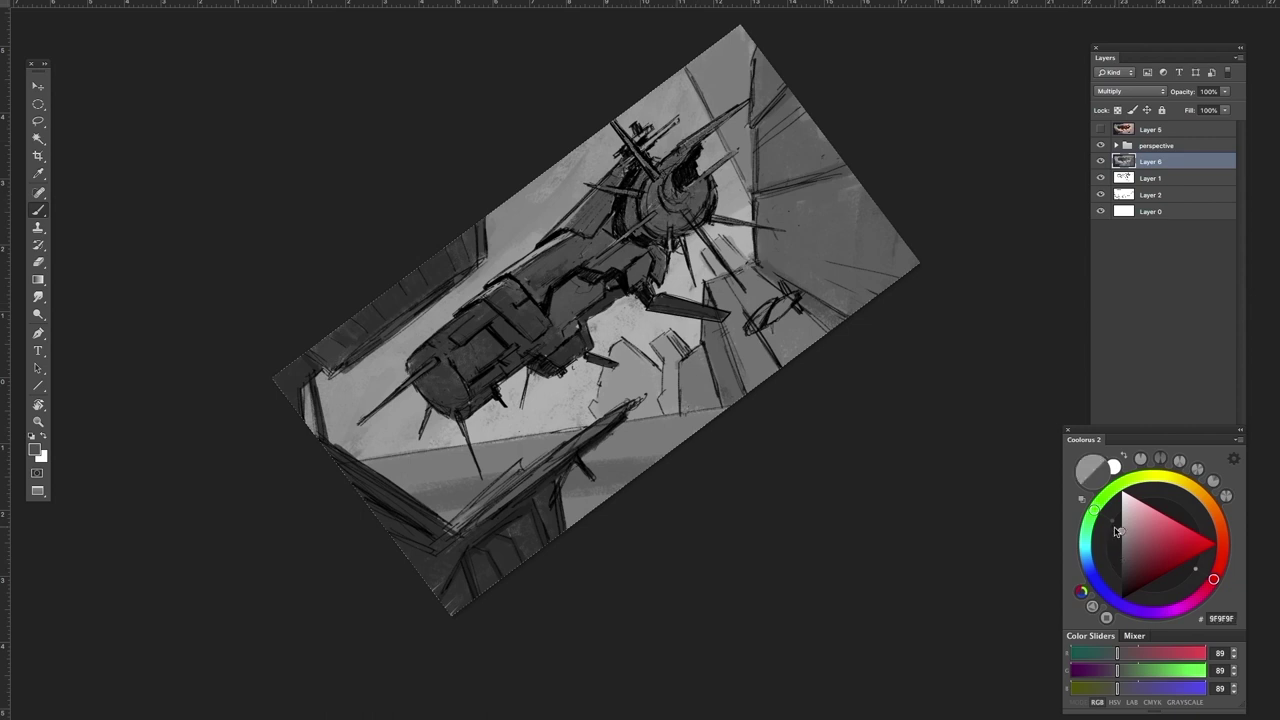
pyautogui.keyDown('alt'); pyautogui.click(515, 293); pyautogui.keyUp('alt')
pyautogui.moveTo(676, 122); pyautogui.dragTo(606, 182)
pyautogui.keyDown('alt'); pyautogui.click(630, 172); pyautogui.keyUp('alt')
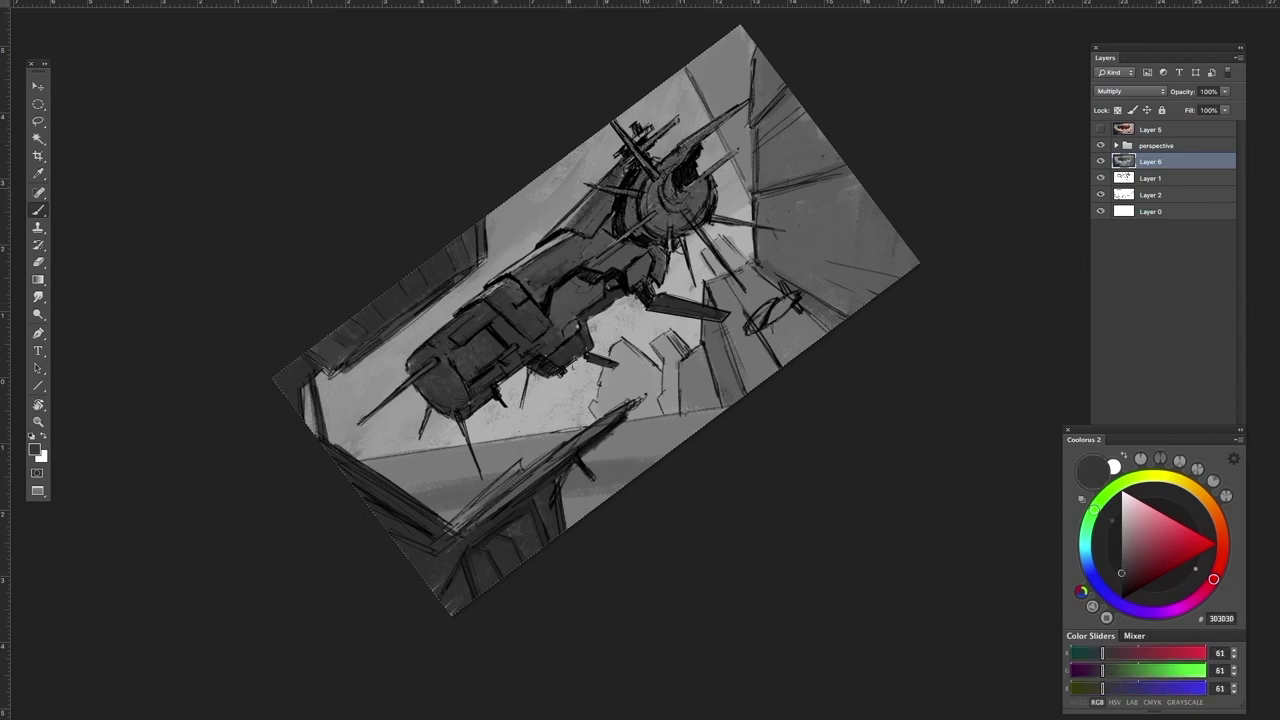
pyautogui.keyDown('alt'); pyautogui.click(672, 228); pyautogui.keyUp('alt')
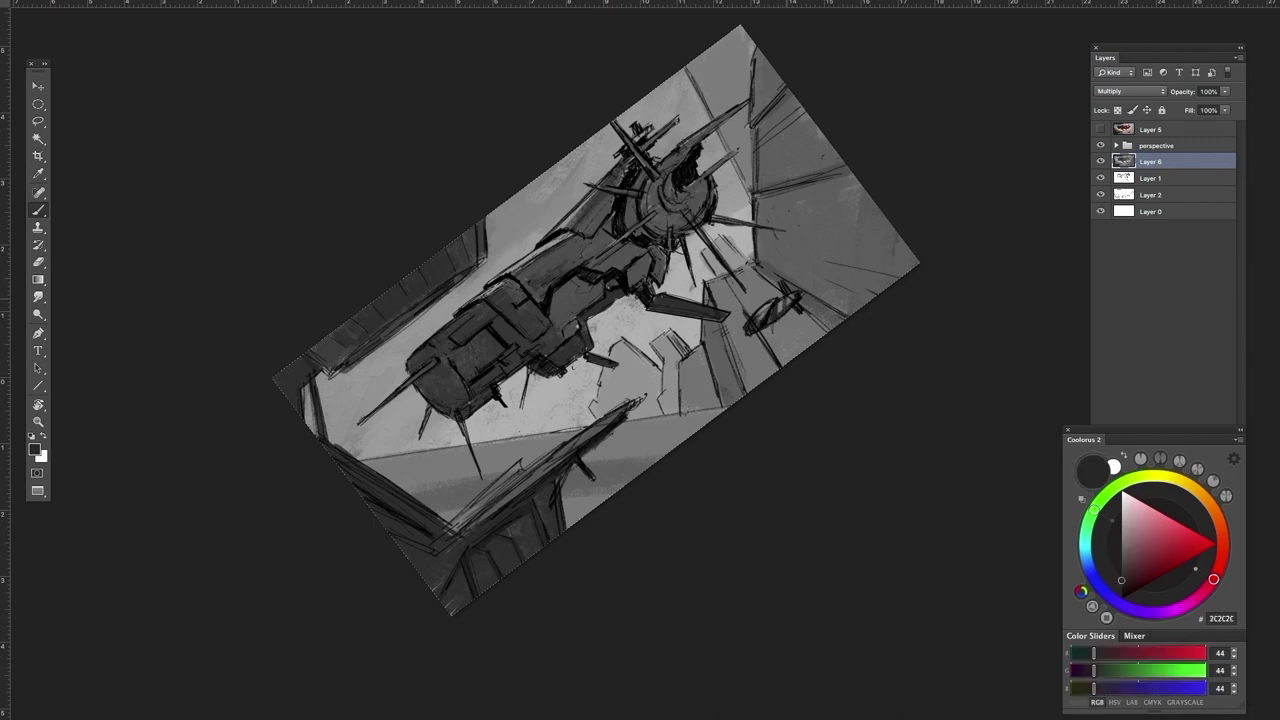
pyautogui.keyDown('alt'); pyautogui.click(480, 352); pyautogui.keyUp('alt')
pyautogui.moveTo(426, 379); pyautogui.dragTo(457, 398)
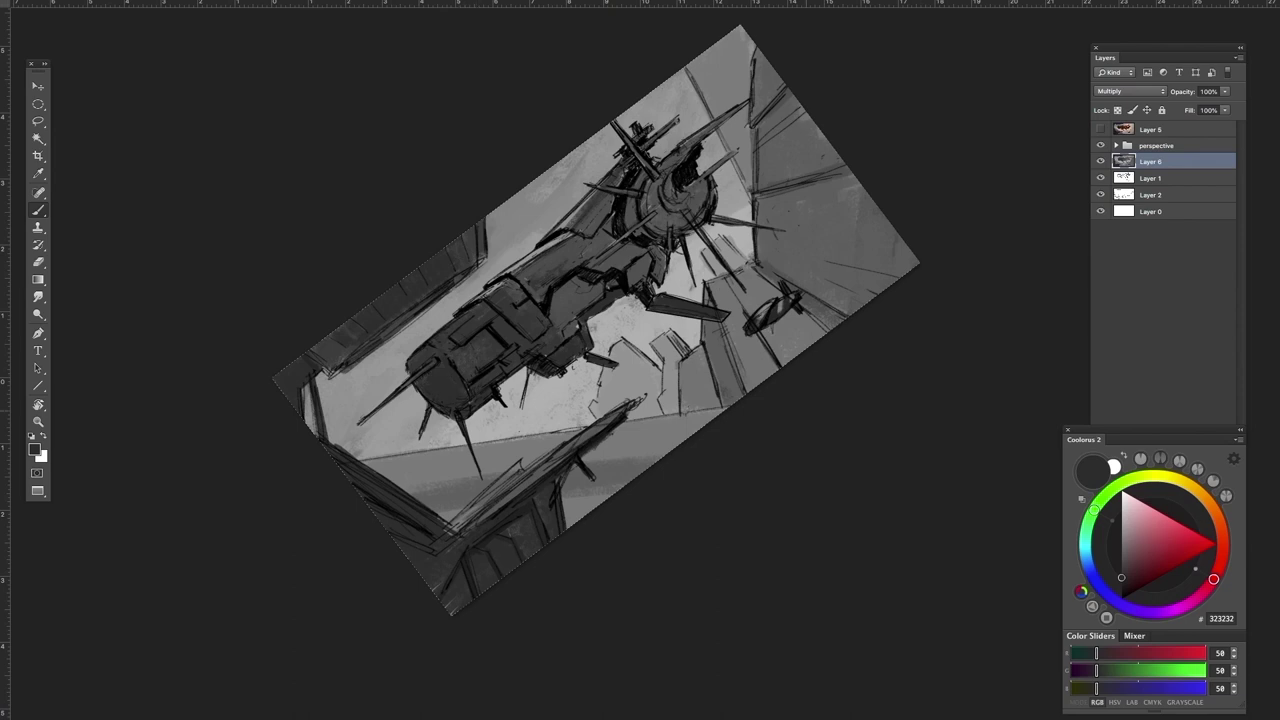
# Straighten the view and paint faint mid-grey 838383 building shapes in the background behind the engine
pyautogui.press('r')
pyautogui.moveTo(854, 410); pyautogui.dragTo(797, 534)
pyautogui.moveTo(858, 573); pyautogui.dragTo(789, 591)
pyautogui.keyDown('alt'); pyautogui.click(690, 192); pyautogui.keyUp('alt')
pyautogui.rightClick(716, 200)
pyautogui.moveTo(675, 175); pyautogui.dragTo(675, 206)
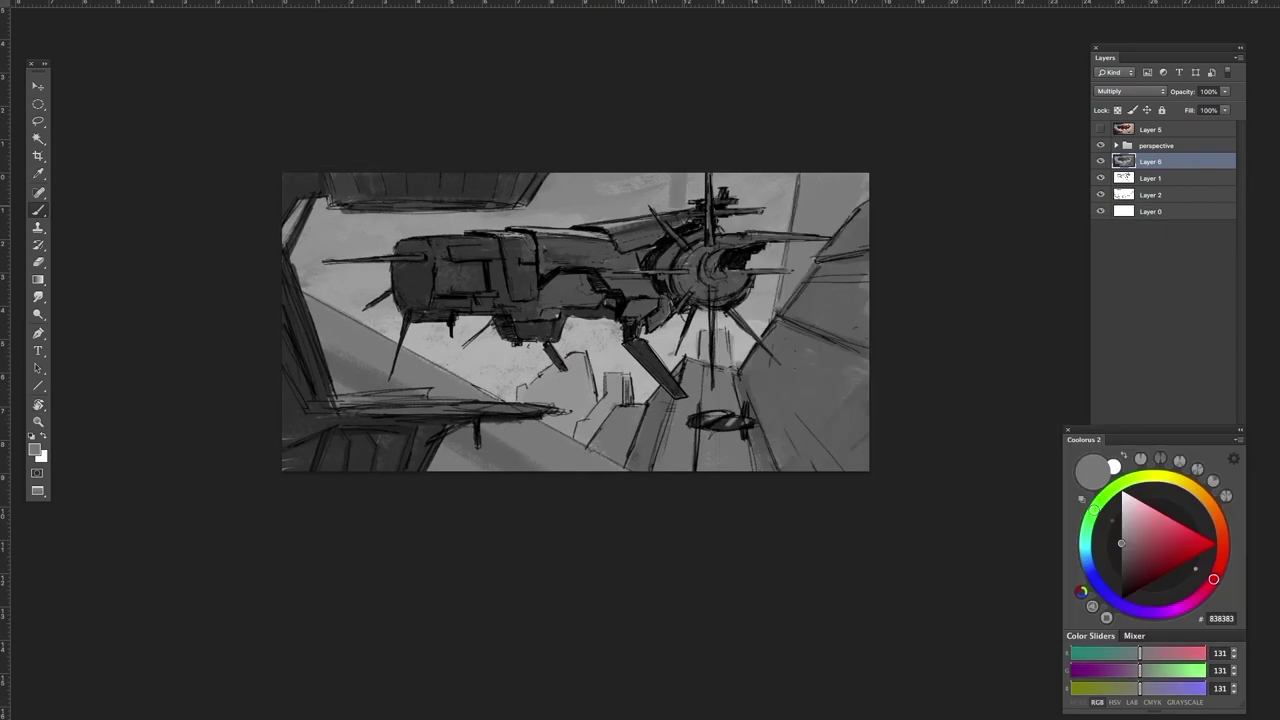
pyautogui.moveTo(715, 176)
pyautogui.mouseDown()
pyautogui.moveTo(721, 193)
pyautogui.moveTo(789, 180)
pyautogui.moveTo(779, 230)
pyautogui.moveTo(850, 185)
pyautogui.moveTo(860, 195)
pyautogui.mouseUp()
pyautogui.click(1124, 548)
# Rotate the view and blend the background above the engine with sampled greys
pyautogui.moveTo(812, 246)
pyautogui.mouseDown()
pyautogui.moveTo(782, 294)
pyautogui.moveTo(734, 162)
pyautogui.moveTo(713, 152)
pyautogui.mouseUp()
pyautogui.press('r')
pyautogui.rightClick(713, 152)
pyautogui.doubleClick(707, 321)
pyautogui.keyDown('alt'); pyautogui.click(626, 222); pyautogui.keyUp('alt')
pyautogui.keyDown('alt'); pyautogui.click(690, 190); pyautogui.keyUp('alt')
pyautogui.moveTo(640, 195); pyautogui.dragTo(682, 148)
pyautogui.keyDown('alt'); pyautogui.click(640, 165); pyautogui.keyUp('alt')
pyautogui.keyDown('alt'); pyautogui.click(692, 190); pyautogui.keyUp('alt')
pyautogui.keyDown('alt'); pyautogui.click(636, 285); pyautogui.keyUp('alt')
pyautogui.keyDown('alt'); pyautogui.click(574, 460); pyautogui.keyUp('alt')
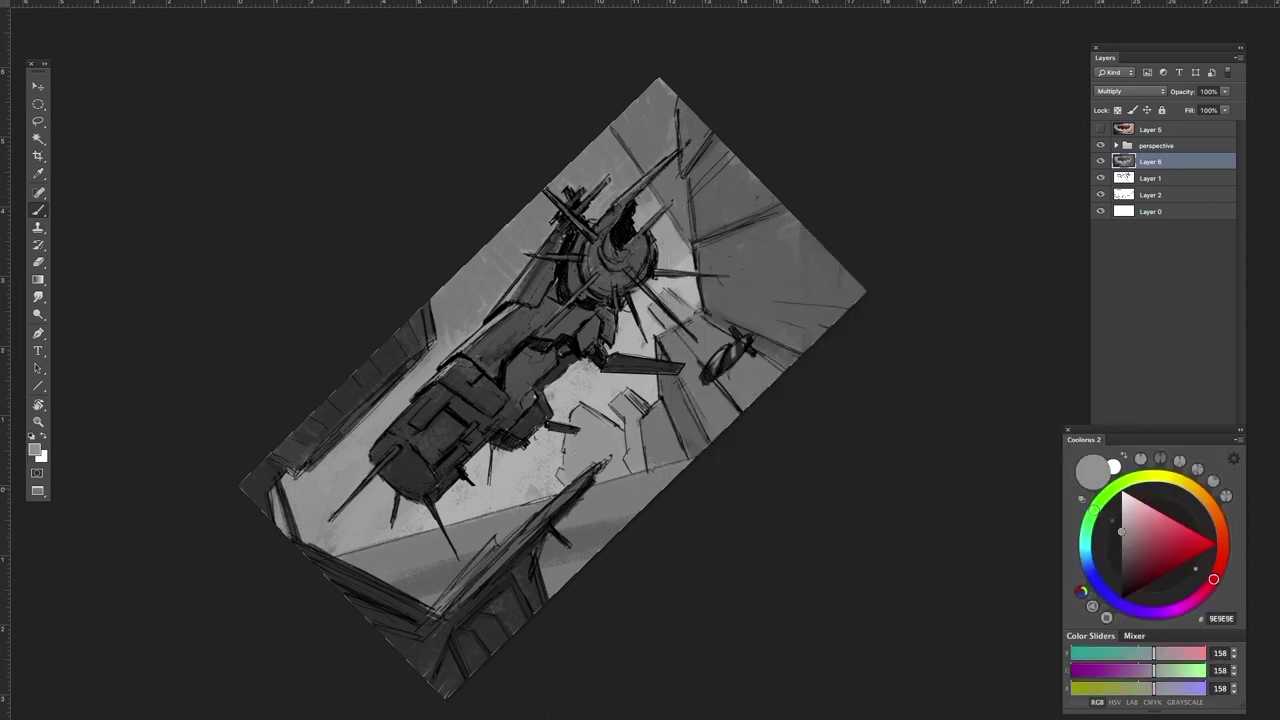
# Touch up the distant background below the hull and the engine with sampled greys, then straighten the view
pyautogui.keyDown('alt'); pyautogui.click(560, 478); pyautogui.keyUp('alt')
pyautogui.moveTo(517, 494); pyautogui.dragTo(541, 489)
pyautogui.keyDown('alt'); pyautogui.click(536, 412); pyautogui.keyUp('alt')
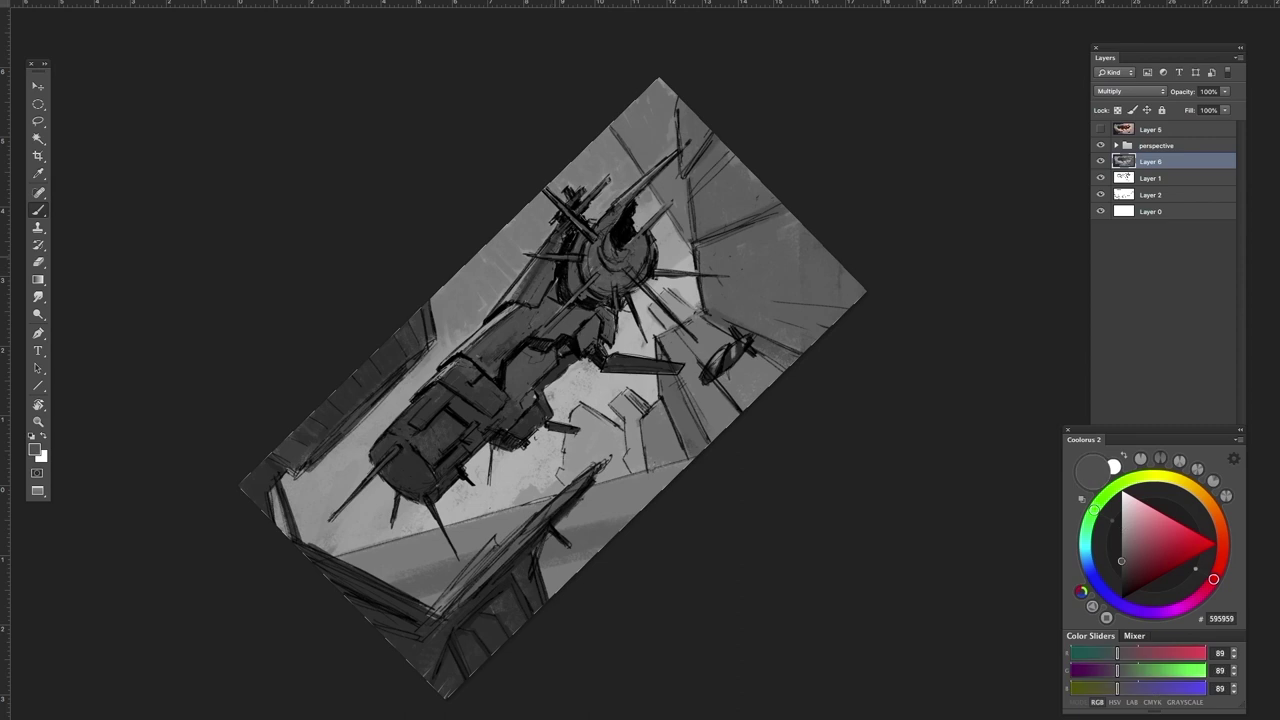
pyautogui.keyDown('alt'); pyautogui.click(668, 240); pyautogui.keyUp('alt')
pyautogui.moveTo(579, 236); pyautogui.dragTo(606, 262)
pyautogui.keyDown('alt'); pyautogui.click(622, 228); pyautogui.keyUp('alt')
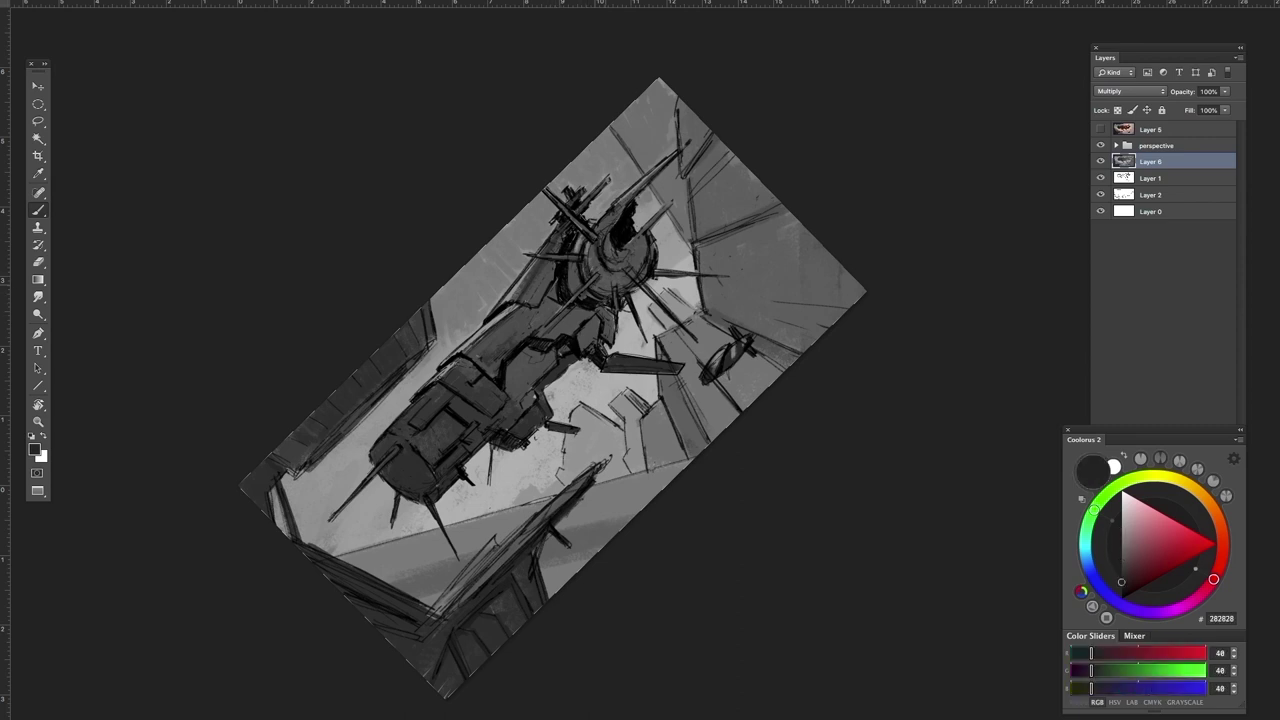
pyautogui.keyDown('alt'); pyautogui.click(668, 240); pyautogui.keyUp('alt')
pyautogui.press('Escape')
# Create a new normal layer and place it directly beneath Layer 5
pyautogui.click(1164, 375)
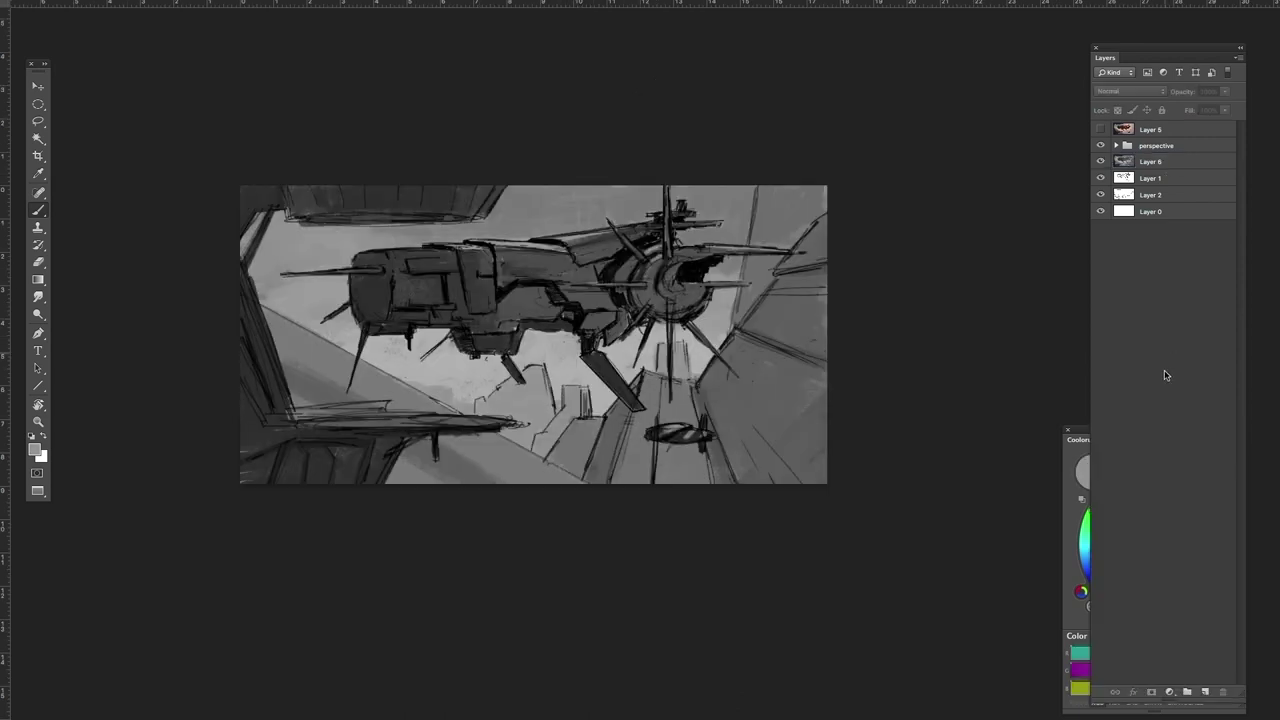
pyautogui.click(1204, 692)
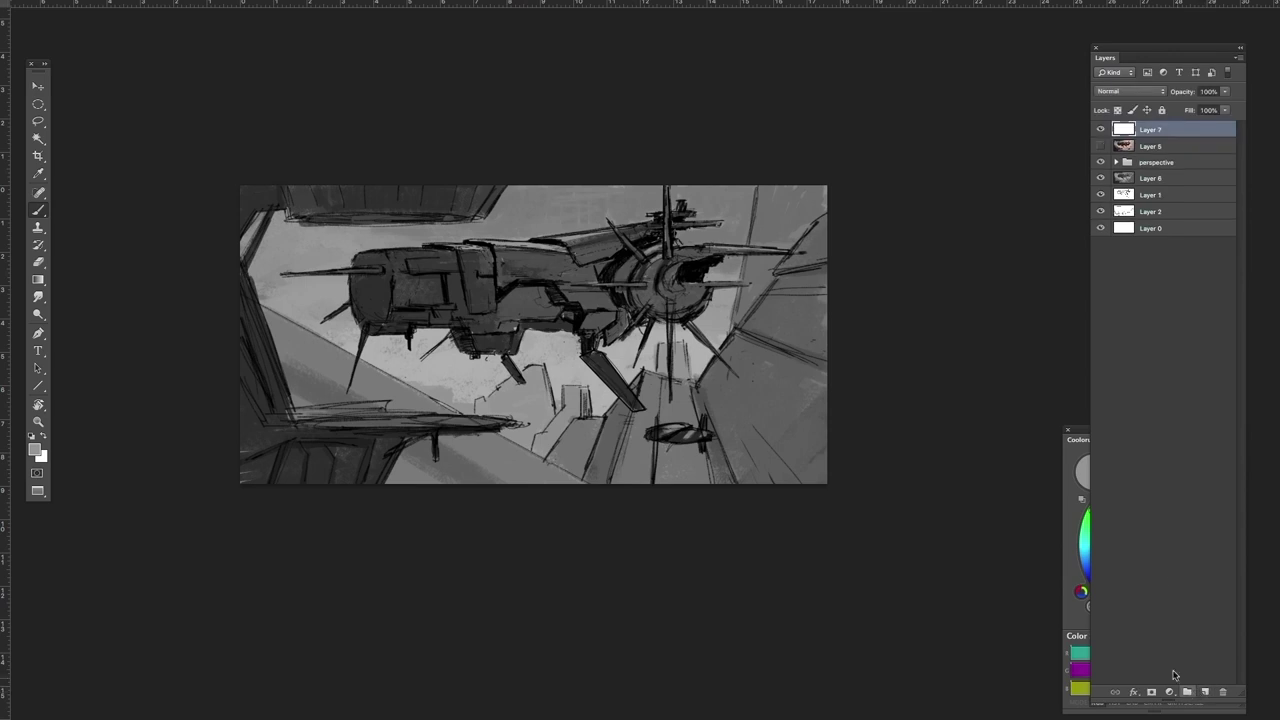
pyautogui.moveTo(1200, 136); pyautogui.dragTo(1195, 155)
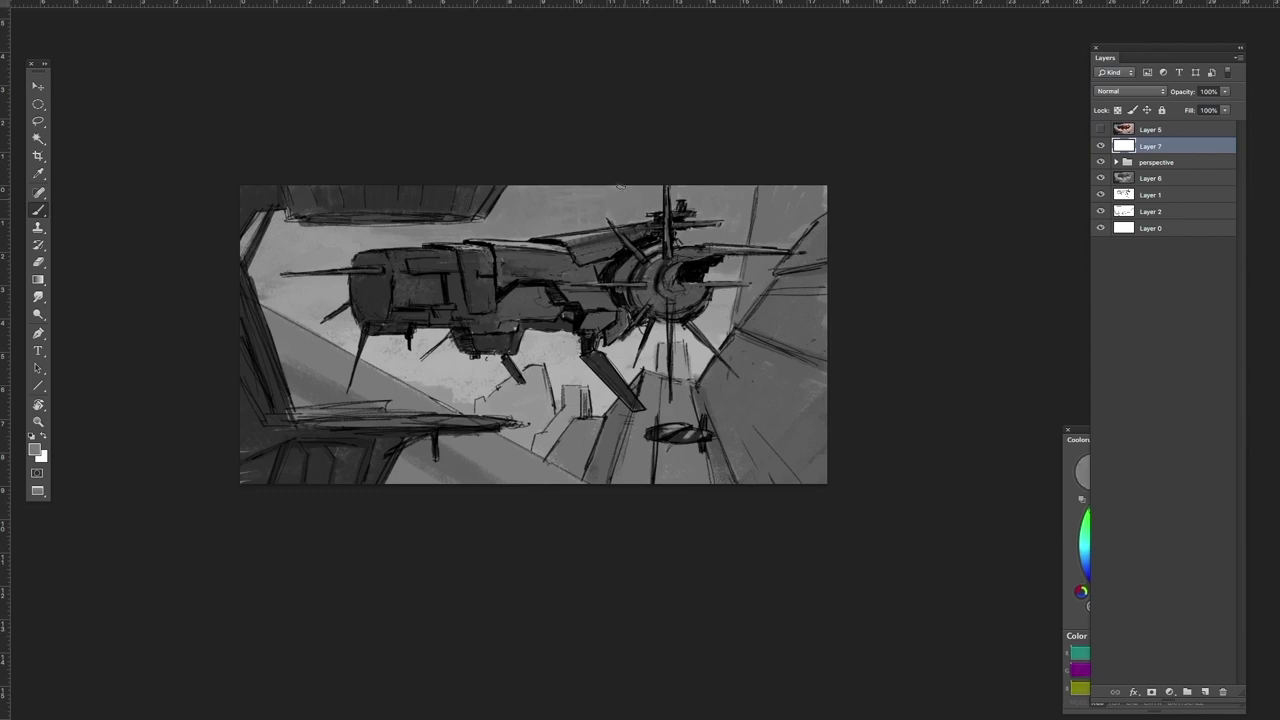
# Rotate the view and paint a light rim along the upper hull and a small dark opening on Layer 7
pyautogui.rightClick(703, 313)
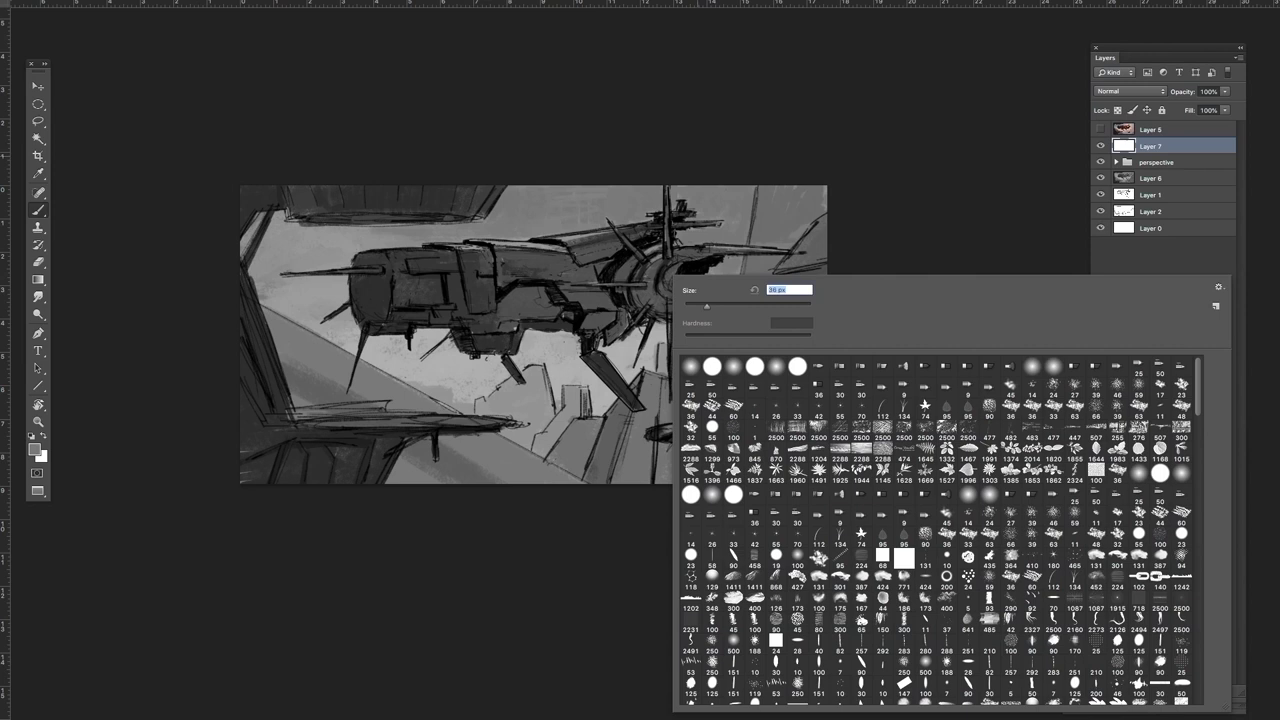
pyautogui.press('Escape')
pyautogui.press('r')
pyautogui.click(1118, 520)
pyautogui.click(1120, 519)
pyautogui.keyDown('alt'); pyautogui.click(534, 345); pyautogui.keyUp('alt')
pyautogui.keyDown('alt'); pyautogui.click(540, 342); pyautogui.keyUp('alt')
pyautogui.moveTo(538, 336); pyautogui.dragTo(586, 306)
pyautogui.keyDown('alt'); pyautogui.click(573, 335); pyautogui.keyUp('alt')
pyautogui.keyDown('alt'); pyautogui.click(573, 342); pyautogui.keyUp('alt')
pyautogui.keyDown('alt'); pyautogui.click(574, 341); pyautogui.keyUp('alt')
pyautogui.click(571, 327)
pyautogui.click(1121, 535)
pyautogui.click(1121, 524)
pyautogui.click(1121, 547)
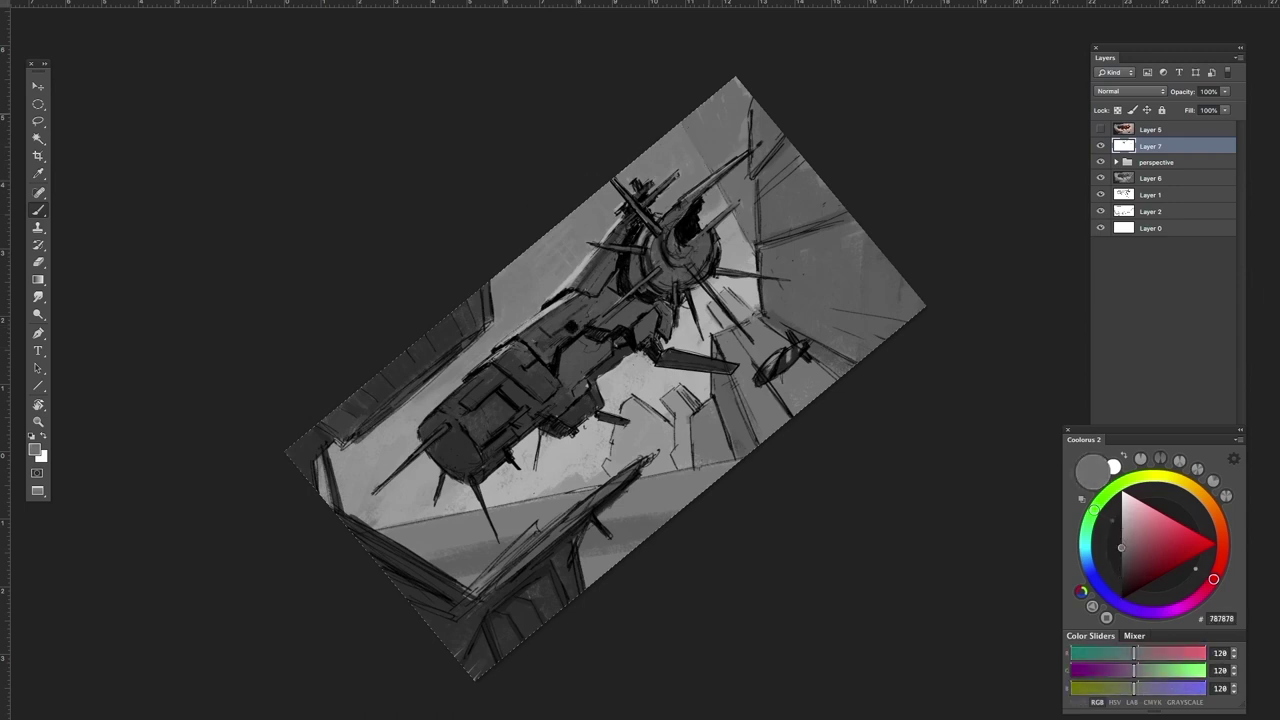
# Paint lighter grey highlights along the long spike above the engine
pyautogui.click(1121, 515)
pyautogui.keyDown('alt'); pyautogui.click(688, 222); pyautogui.keyUp('alt')
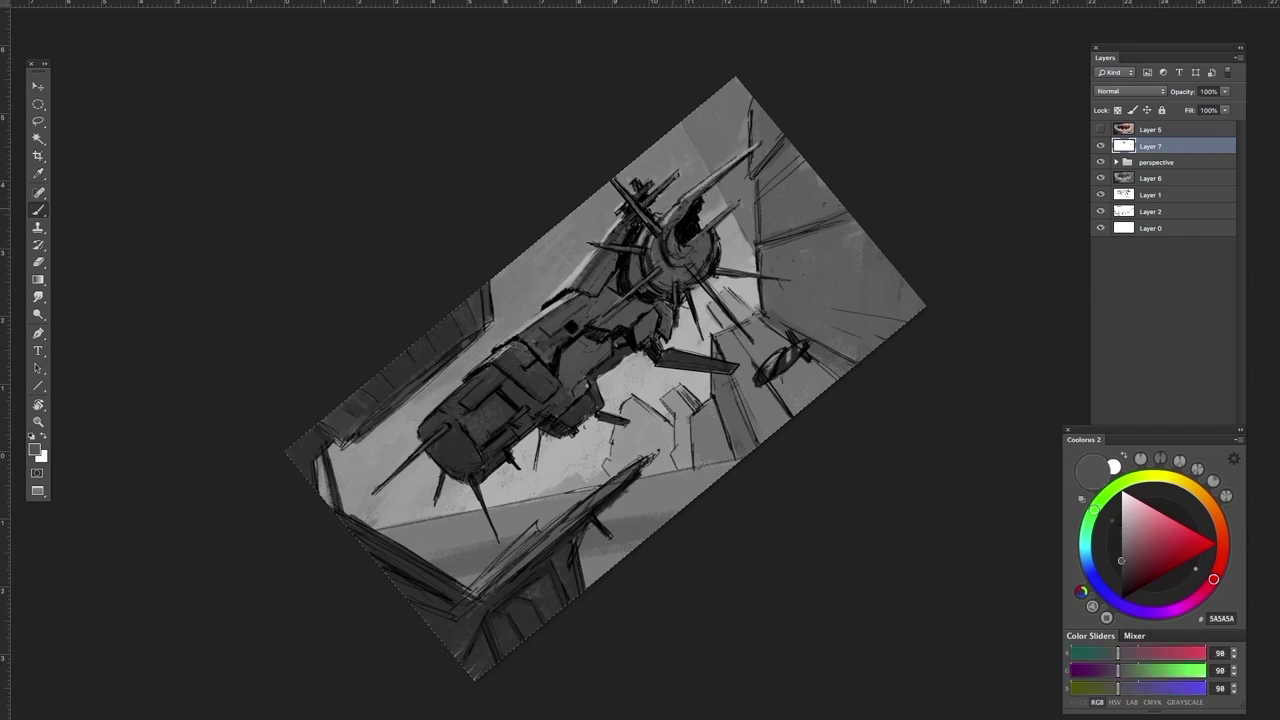
pyautogui.click(1121, 532)
pyautogui.moveTo(681, 202); pyautogui.dragTo(742, 156)
pyautogui.keyDown('alt'); pyautogui.click(627, 220); pyautogui.keyUp('alt')
pyautogui.keyDown('alt'); pyautogui.click(597, 256); pyautogui.keyUp('alt')
pyautogui.keyDown('alt'); pyautogui.click(636, 184); pyautogui.keyUp('alt')
# Rotate the view and repaint the small upper spikes beside the engine with sampled dark and mid greys
pyautogui.moveTo(501, 429); pyautogui.dragTo(581, 309)
pyautogui.press('r')
pyautogui.moveTo(581, 309); pyautogui.dragTo(563, 330)
pyautogui.keyDown('alt'); pyautogui.click(548, 232); pyautogui.keyUp('alt')
pyautogui.keyDown('alt'); pyautogui.click(551, 245); pyautogui.keyUp('alt')
pyautogui.keyDown('alt'); pyautogui.click(551, 251); pyautogui.keyUp('alt')
pyautogui.keyDown('alt'); pyautogui.click(550, 247); pyautogui.keyUp('alt')
pyautogui.keyDown('alt'); pyautogui.click(535, 272); pyautogui.keyUp('alt')
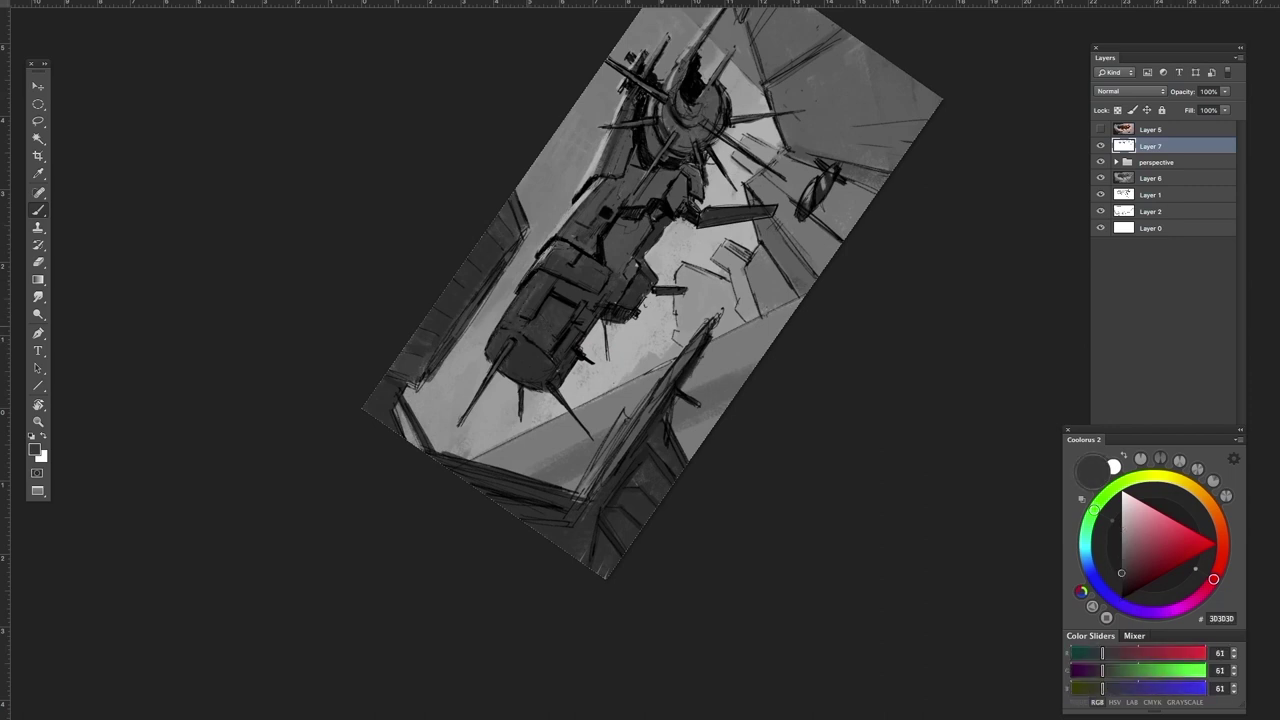
pyautogui.moveTo(652, 48); pyautogui.dragTo(566, 134)
pyautogui.keyDown('alt'); pyautogui.click(566, 130); pyautogui.keyUp('alt')
pyautogui.keyDown('alt'); pyautogui.click(560, 118); pyautogui.keyUp('alt')
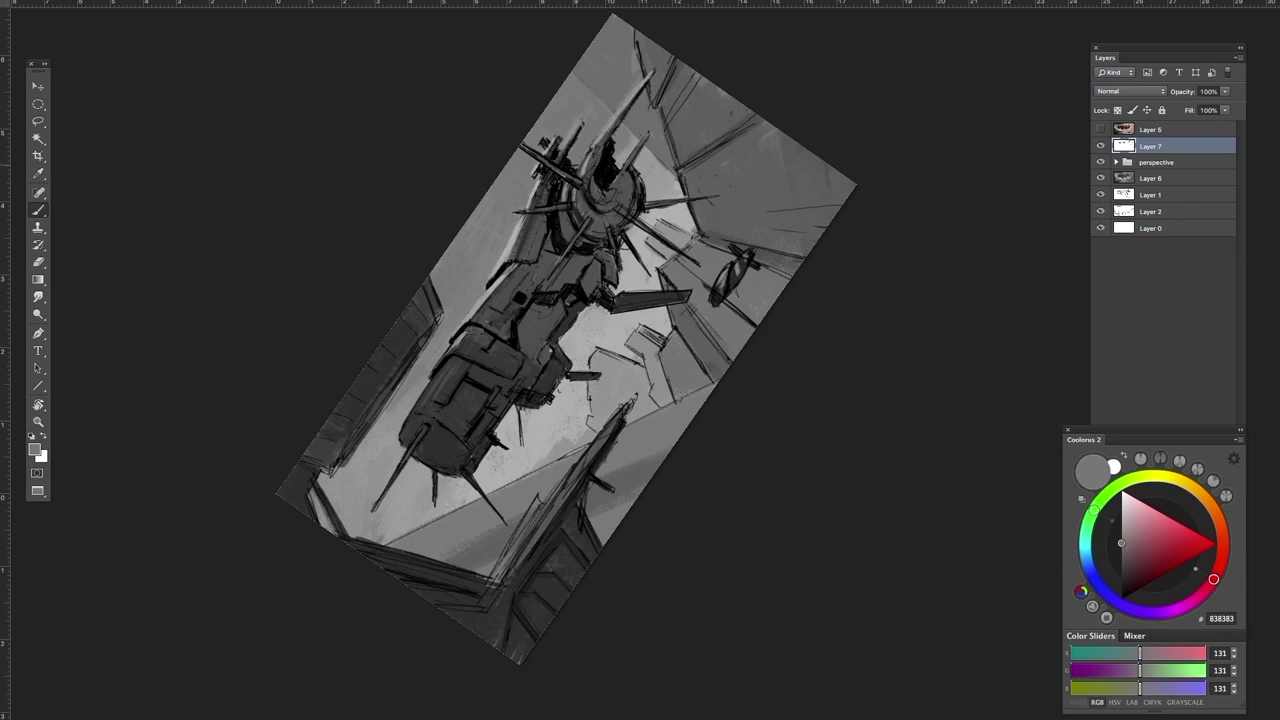
# Shade the base of the long spike and the engine face around its dark opening with sampled greys
pyautogui.keyDown('alt'); pyautogui.click(592, 152); pyautogui.keyUp('alt')
pyautogui.keyDown('alt'); pyautogui.click(605, 165); pyautogui.keyUp('alt')
pyautogui.keyDown('alt'); pyautogui.click(598, 190); pyautogui.keyUp('alt')
pyautogui.moveTo(592, 170)
pyautogui.mouseDown()
pyautogui.moveTo(588, 198)
pyautogui.moveTo(606, 214)
pyautogui.mouseUp()
pyautogui.keyDown('alt'); pyautogui.click(605, 170); pyautogui.keyUp('alt')
pyautogui.keyDown('alt'); pyautogui.click(600, 190); pyautogui.keyUp('alt')
pyautogui.keyDown('alt'); pyautogui.click(600, 188); pyautogui.keyUp('alt')
pyautogui.keyDown('alt'); pyautogui.click(606, 168); pyautogui.keyUp('alt')
pyautogui.keyDown('alt'); pyautogui.click(600, 190); pyautogui.keyUp('alt')
pyautogui.keyDown('alt'); pyautogui.click(602, 206); pyautogui.keyUp('alt')
# Rotate the view and lighten the spikes radiating from the engine's outer side with sampled greys
pyautogui.press('r')
pyautogui.moveTo(547, 358); pyautogui.dragTo(600, 444)
pyautogui.moveTo(600, 444); pyautogui.dragTo(770, 317)
pyautogui.press('b')
pyautogui.keyDown('alt'); pyautogui.click(604, 224); pyautogui.keyUp('alt')
pyautogui.keyDown('alt'); pyautogui.click(622, 222); pyautogui.keyUp('alt')
pyautogui.moveTo(606, 226)
pyautogui.mouseDown()
pyautogui.moveTo(567, 250)
pyautogui.moveTo(665, 278)
pyautogui.mouseUp()
pyautogui.keyDown('alt'); pyautogui.click(584, 208); pyautogui.keyUp('alt')
pyautogui.keyDown('alt'); pyautogui.click(638, 206); pyautogui.keyUp('alt')
pyautogui.keyDown('alt'); pyautogui.click(625, 190); pyautogui.keyUp('alt')
# Repaint the spikes on the engine's hull side and the values around their bases with sampled greys
pyautogui.press('r')
pyautogui.moveTo(730, 392); pyautogui.dragTo(651, 357)
pyautogui.keyDown('alt'); pyautogui.click(632, 210); pyautogui.keyUp('alt')
pyautogui.moveTo(658, 246); pyautogui.dragTo(624, 261)
pyautogui.keyDown('alt'); pyautogui.click(650, 256); pyautogui.keyUp('alt')
pyautogui.keyDown('alt'); pyautogui.click(672, 238); pyautogui.keyUp('alt')
pyautogui.keyDown('alt'); pyautogui.click(622, 266); pyautogui.keyUp('alt')
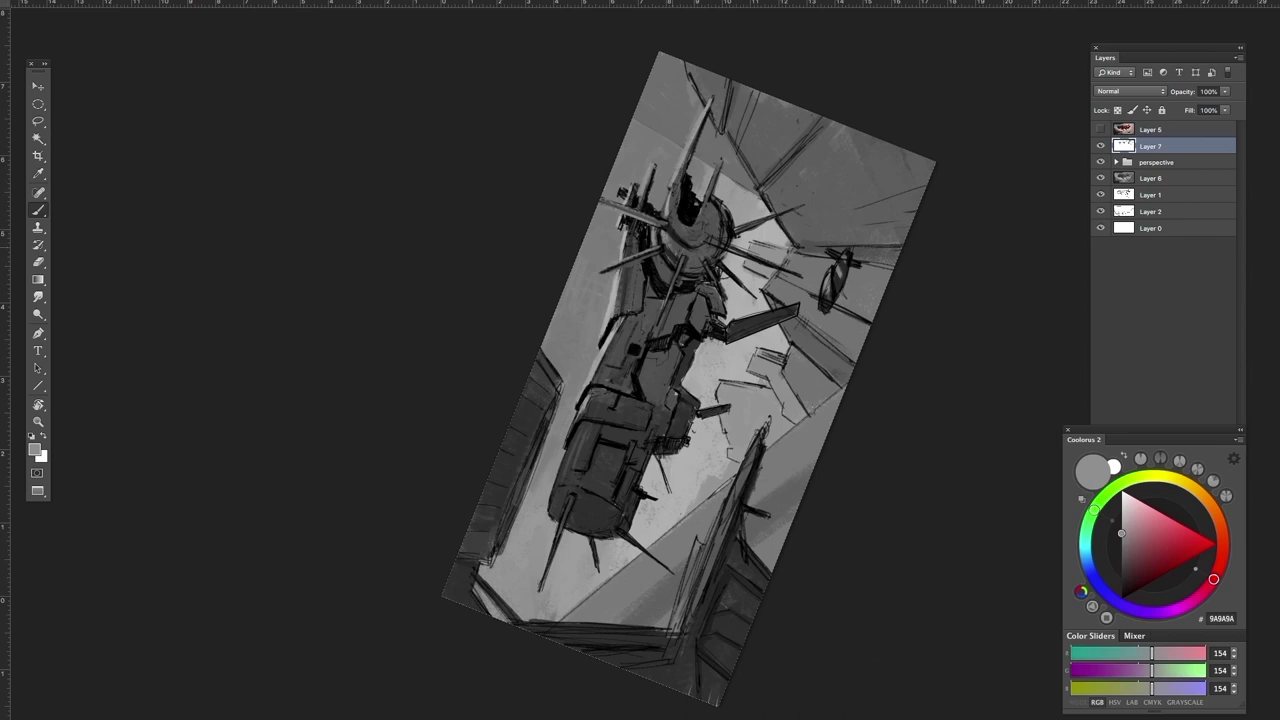
pyautogui.keyDown('alt'); pyautogui.click(628, 282); pyautogui.keyUp('alt')
pyautogui.keyDown('alt'); pyautogui.click(630, 262); pyautogui.keyUp('alt')
pyautogui.keyDown('alt'); pyautogui.click(640, 250); pyautogui.keyUp('alt')
pyautogui.keyDown('alt'); pyautogui.click(630, 290); pyautogui.keyUp('alt')
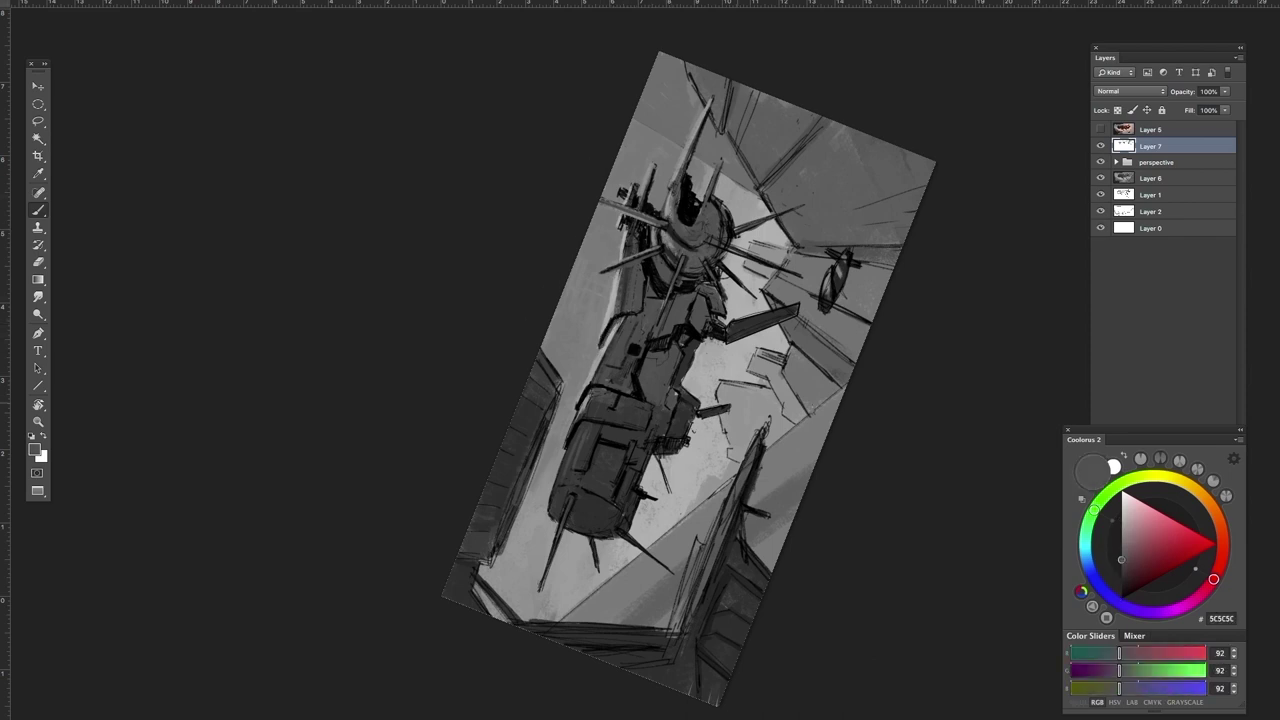
# Refine the spikes and upper hull edge next to the engine with sampled greys, then straighten the view
pyautogui.press('r')
pyautogui.moveTo(594, 345); pyautogui.dragTo(626, 404)
pyautogui.keyDown('alt'); pyautogui.click(582, 262); pyautogui.keyUp('alt')
pyautogui.moveTo(568, 250)
pyautogui.mouseDown()
pyautogui.moveTo(628, 203)
pyautogui.moveTo(515, 358)
pyautogui.mouseUp()
pyautogui.keyDown('alt'); pyautogui.click(598, 272); pyautogui.keyUp('alt')
pyautogui.press('r')
pyautogui.keyDown('alt'); pyautogui.click(541, 346); pyautogui.keyUp('alt')
pyautogui.keyDown('alt'); pyautogui.click(522, 338); pyautogui.keyUp('alt')
pyautogui.keyDown('alt'); pyautogui.click(532, 360); pyautogui.keyUp('alt')
pyautogui.keyDown('alt'); pyautogui.click(524, 335); pyautogui.keyUp('alt')
pyautogui.keyDown('alt'); pyautogui.click(528, 368); pyautogui.keyUp('alt')
pyautogui.keyDown('alt'); pyautogui.click(480, 330); pyautogui.keyUp('alt')
pyautogui.press('r')
pyautogui.press('Escape')
pyautogui.moveTo(809, 557); pyautogui.dragTo(726, 530)
# Touch up the engine's lower-right spikes and the light background around them with sampled greys
pyautogui.keyDown('alt'); pyautogui.click(768, 348); pyautogui.keyUp('alt')
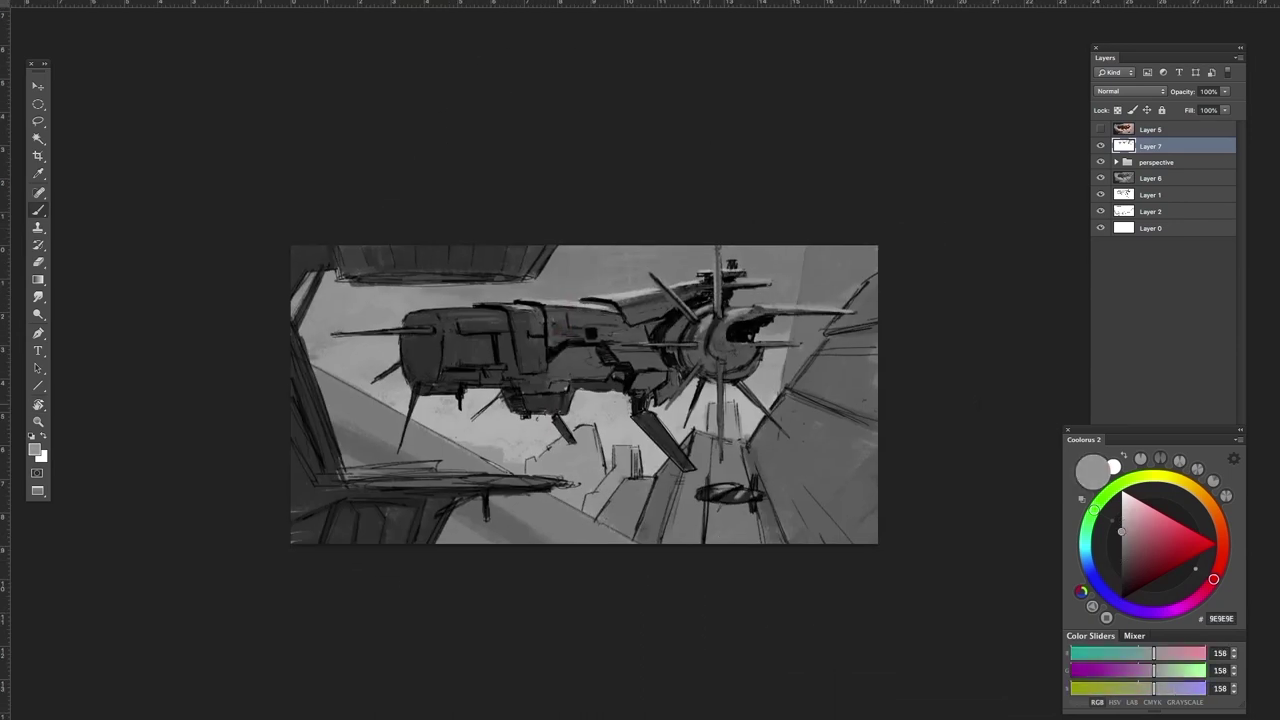
pyautogui.keyDown('alt'); pyautogui.click(748, 404); pyautogui.keyUp('alt')
pyautogui.keyDown('alt'); pyautogui.click(736, 412); pyautogui.keyUp('alt')
pyautogui.keyDown('alt'); pyautogui.click(819, 356); pyautogui.keyUp('alt')
# Rotate the view and block in thick dark beams across the far wall behind the engine
pyautogui.press('r')
pyautogui.moveTo(549, 514); pyautogui.dragTo(682, 543)
pyautogui.keyDown('alt'); pyautogui.click(740, 196); pyautogui.keyUp('alt')
pyautogui.moveTo(750, 172); pyautogui.dragTo(730, 214)
pyautogui.keyDown('alt'); pyautogui.click(748, 184); pyautogui.keyUp('alt')
pyautogui.moveTo(750, 280); pyautogui.dragTo(832, 238)
pyautogui.keyDown('alt'); pyautogui.click(790, 280); pyautogui.keyUp('alt')
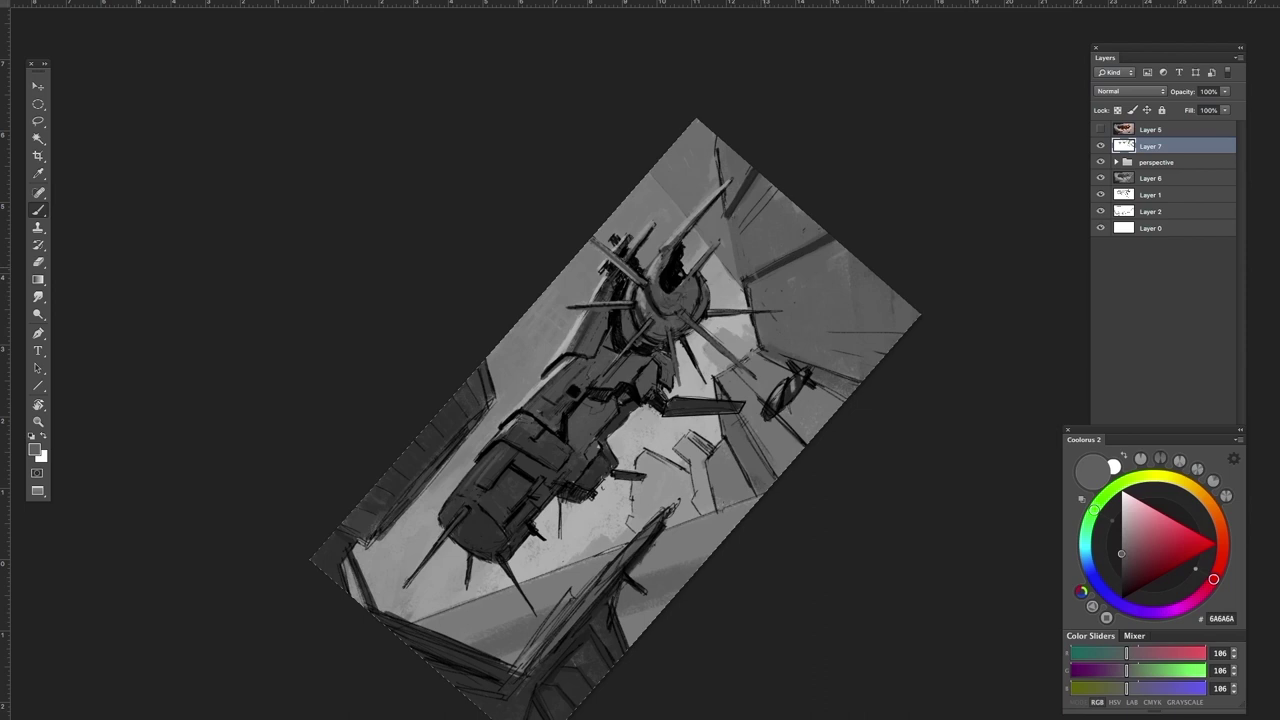
# Paint over the thin sketch lines on the far wall and along its edge with sampled greys
pyautogui.keyDown('alt'); pyautogui.click(738, 172); pyautogui.keyUp('alt')
pyautogui.keyDown('alt'); pyautogui.click(719, 168); pyautogui.keyUp('alt')
pyautogui.keyDown('alt'); pyautogui.click(726, 162); pyautogui.keyUp('alt')
pyautogui.moveTo(717, 150); pyautogui.dragTo(721, 184)
pyautogui.keyDown('alt'); pyautogui.click(724, 210); pyautogui.keyUp('alt')
pyautogui.keyDown('alt'); pyautogui.click(728, 230); pyautogui.keyUp('alt')
pyautogui.keyDown('alt'); pyautogui.click(738, 290); pyautogui.keyUp('alt')
pyautogui.keyDown('alt'); pyautogui.click(732, 250); pyautogui.keyUp('alt')
pyautogui.keyDown('alt'); pyautogui.click(738, 318); pyautogui.keyUp('alt')
# Rotate the view and refine the engine's ring and the bases of its spikes with sampled greys
pyautogui.moveTo(752, 315)
pyautogui.mouseDown()
pyautogui.moveTo(752, 327)
pyautogui.moveTo(771, 322)
pyautogui.moveTo(676, 242)
pyautogui.mouseUp()
pyautogui.keyDown('alt'); pyautogui.click(780, 318); pyautogui.keyUp('alt')
pyautogui.keyDown('alt'); pyautogui.click(738, 322); pyautogui.keyUp('alt')
pyautogui.keyDown('alt'); pyautogui.click(671, 300); pyautogui.keyUp('alt')
pyautogui.keyDown('alt'); pyautogui.click(604, 264); pyautogui.keyUp('alt')
pyautogui.keyDown('alt'); pyautogui.click(660, 274); pyautogui.keyUp('alt')
pyautogui.keyDown('alt'); pyautogui.click(640, 300); pyautogui.keyUp('alt')
pyautogui.keyDown('alt'); pyautogui.click(668, 280); pyautogui.keyUp('alt')
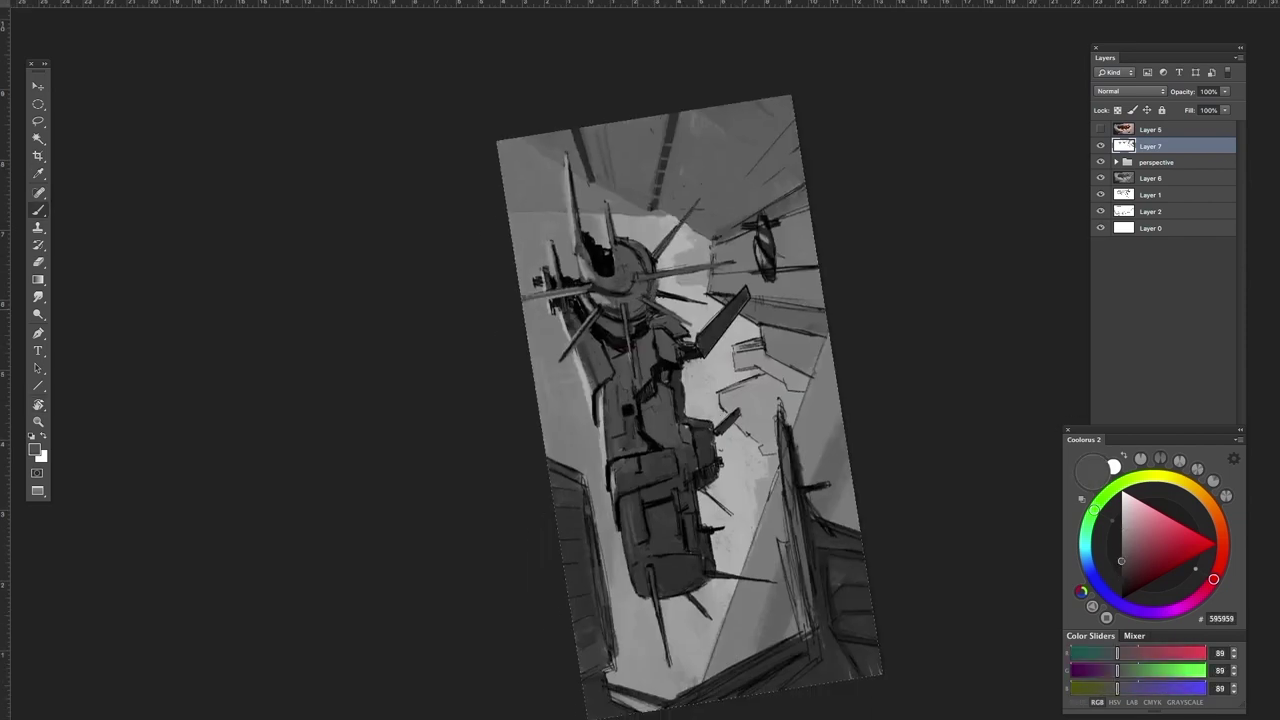
pyautogui.keyDown('alt'); pyautogui.click(606, 266); pyautogui.keyUp('alt')
pyautogui.moveTo(629, 306); pyautogui.dragTo(643, 310)
# Cover the sketch lines on the wall surface near the small distant ship with sampled greys
pyautogui.press('r')
pyautogui.moveTo(650, 250); pyautogui.dragTo(745, 340)
pyautogui.keyDown('alt'); pyautogui.click(752, 328); pyautogui.keyUp('alt')
pyautogui.keyDown('alt'); pyautogui.click(748, 345); pyautogui.keyUp('alt')
pyautogui.keyDown('alt'); pyautogui.click(752, 335); pyautogui.keyUp('alt')
pyautogui.keyDown('alt'); pyautogui.click(742, 372); pyautogui.keyUp('alt')
pyautogui.keyDown('alt'); pyautogui.click(712, 420); pyautogui.keyUp('alt')
# Shade the outer lower corner of the far wall with broad strokes of darker grey
pyautogui.moveTo(697, 400); pyautogui.dragTo(695, 518)
pyautogui.keyDown('alt'); pyautogui.click(697, 440); pyautogui.keyUp('alt')
pyautogui.keyDown('alt'); pyautogui.click(708, 460); pyautogui.keyUp('alt')
pyautogui.keyDown('alt'); pyautogui.click(867, 437); pyautogui.keyUp('alt')
pyautogui.moveTo(881, 400); pyautogui.dragTo(839, 476)
pyautogui.moveTo(890, 415)
pyautogui.mouseDown()
pyautogui.moveTo(854, 472)
pyautogui.moveTo(880, 466)
pyautogui.mouseUp()
pyautogui.keyDown('alt'); pyautogui.click(878, 455); pyautogui.keyUp('alt')
# Rotate the view and clean up the small distant ship and the wall around it with sampled greys
pyautogui.press('r')
pyautogui.moveTo(637, 546)
pyautogui.mouseDown()
pyautogui.moveTo(777, 486)
pyautogui.moveTo(771, 468)
pyautogui.mouseUp()
pyautogui.keyDown('alt'); pyautogui.click(700, 330); pyautogui.keyUp('alt')
pyautogui.keyDown('alt'); pyautogui.click(697, 336); pyautogui.keyUp('alt')
pyautogui.keyDown('alt'); pyautogui.click(742, 394); pyautogui.keyUp('alt')
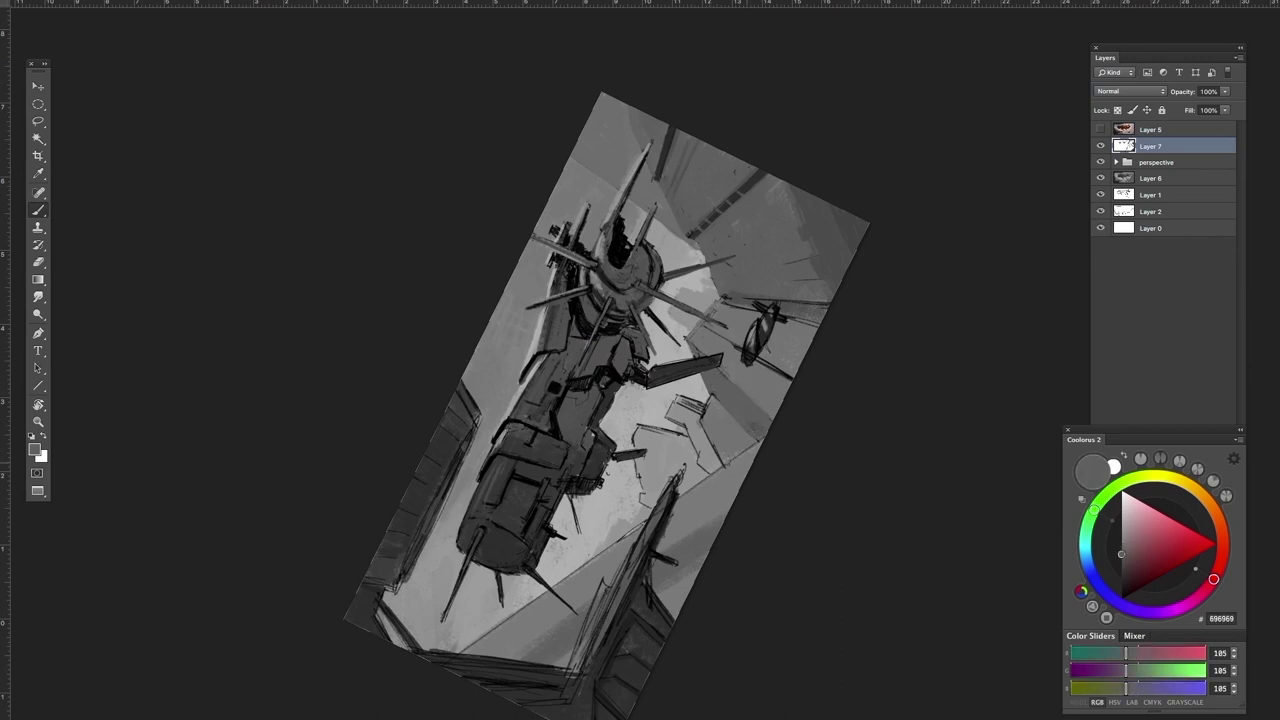
pyautogui.keyDown('alt'); pyautogui.click(738, 342); pyautogui.keyUp('alt')
pyautogui.keyDown('alt'); pyautogui.click(736, 334); pyautogui.keyUp('alt')
pyautogui.keyDown('alt'); pyautogui.click(756, 344); pyautogui.keyUp('alt')
pyautogui.moveTo(754, 322); pyautogui.dragTo(750, 345)
pyautogui.keyDown('alt'); pyautogui.click(768, 320); pyautogui.keyUp('alt')
pyautogui.moveTo(777, 302); pyautogui.dragTo(773, 312)
pyautogui.keyDown('alt'); pyautogui.click(773, 312); pyautogui.keyUp('alt')
# Touch up the hull's nose and the base of its front spike with sampled dark greys
pyautogui.keyDown('alt'); pyautogui.click(470, 560); pyautogui.keyUp('alt')
pyautogui.moveTo(470, 560)
pyautogui.mouseDown()
pyautogui.moveTo(606, 329)
pyautogui.moveTo(598, 351)
pyautogui.mouseUp()
pyautogui.keyDown('alt'); pyautogui.click(602, 342); pyautogui.keyUp('alt')
pyautogui.keyDown('alt'); pyautogui.click(590, 340); pyautogui.keyUp('alt')
pyautogui.keyDown('alt'); pyautogui.click(622, 315); pyautogui.keyUp('alt')
pyautogui.keyDown('alt'); pyautogui.click(606, 329); pyautogui.keyUp('alt')
pyautogui.keyDown('alt'); pyautogui.click(622, 318); pyautogui.keyUp('alt')
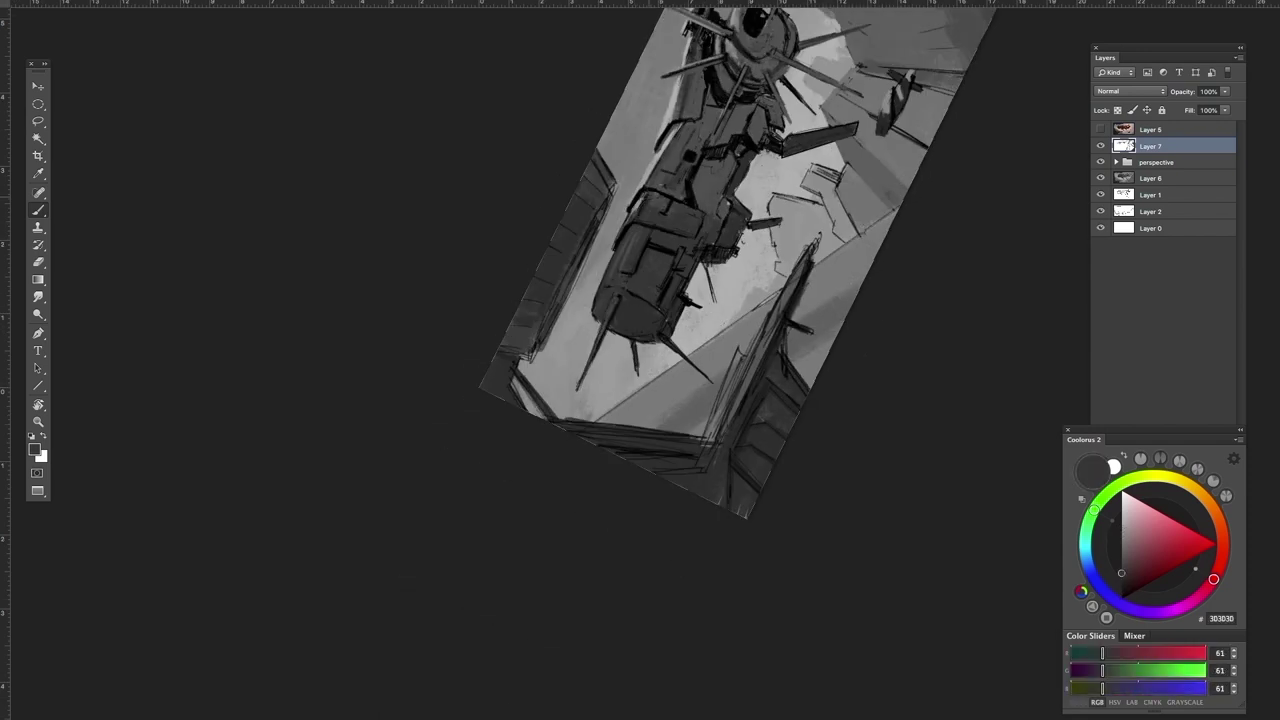
pyautogui.keyDown('alt'); pyautogui.click(620, 322); pyautogui.keyUp('alt')
pyautogui.keyDown('alt'); pyautogui.click(598, 352); pyautogui.keyUp('alt')
pyautogui.keyDown('alt'); pyautogui.click(622, 318); pyautogui.keyUp('alt')
pyautogui.keyDown('alt'); pyautogui.click(598, 352); pyautogui.keyUp('alt')
# Straighten the view and paint over the sketch lines on the wall panels beneath and beside the small ship
pyautogui.moveTo(620, 330); pyautogui.dragTo(428, 518)
pyautogui.press('r')
pyautogui.moveTo(872, 450); pyautogui.dragTo(690, 593)
pyautogui.press('b')
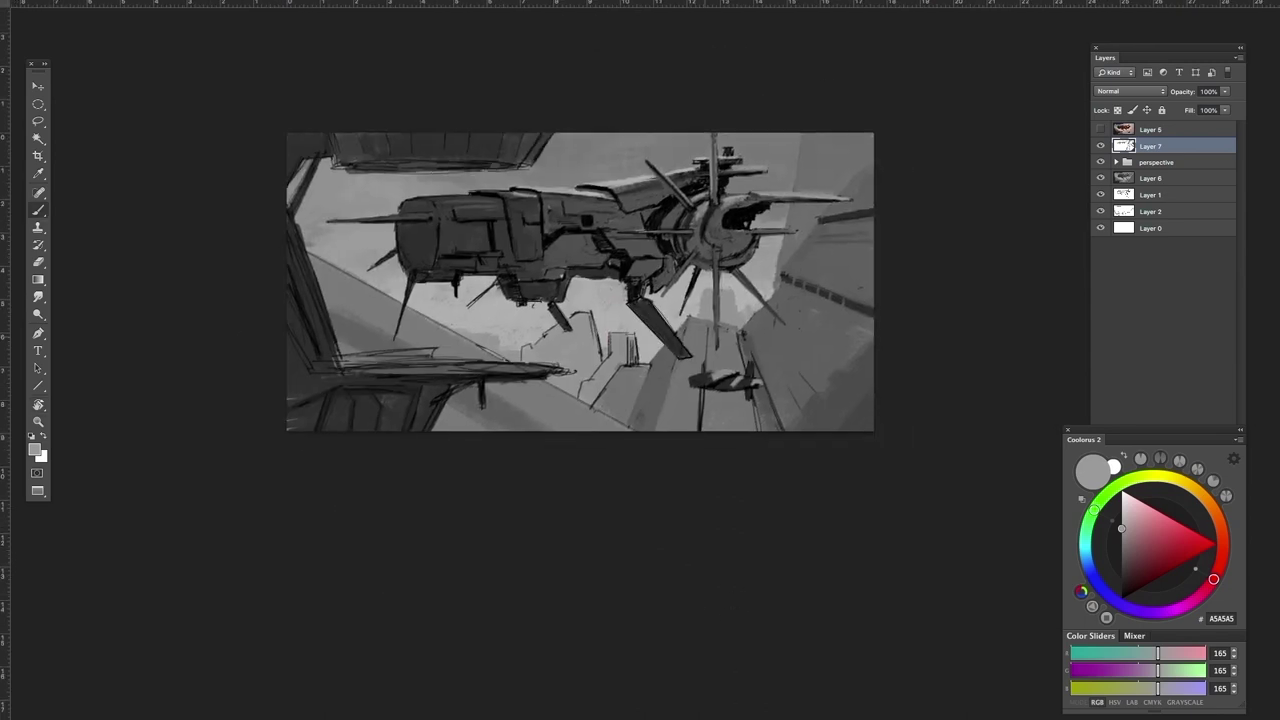
pyautogui.keyDown('alt'); pyautogui.click(706, 418); pyautogui.keyUp('alt')
pyautogui.moveTo(752, 393); pyautogui.dragTo(766, 430)
pyautogui.moveTo(743, 332); pyautogui.dragTo(784, 430)
pyautogui.keyDown('alt'); pyautogui.click(784, 400); pyautogui.keyUp('alt')
pyautogui.moveTo(699, 333); pyautogui.dragTo(668, 430)
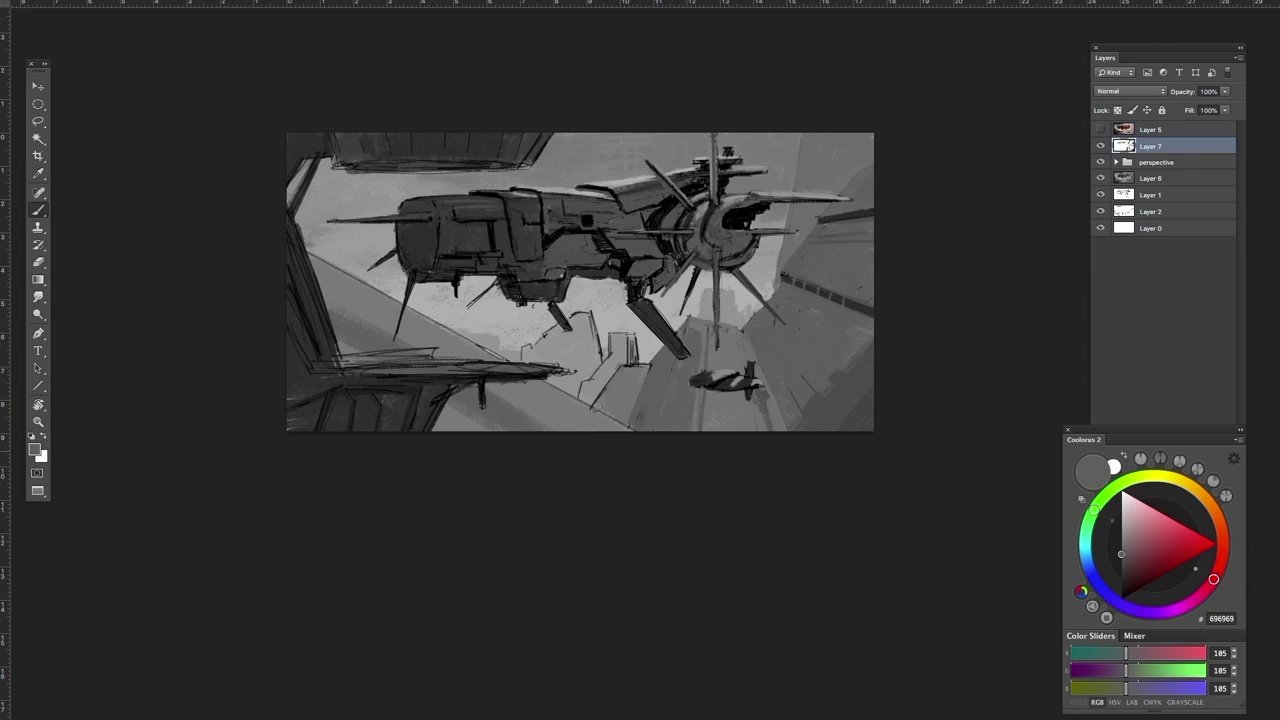
pyautogui.moveTo(645, 366)
pyautogui.mouseDown()
pyautogui.moveTo(606, 405)
pyautogui.moveTo(624, 415)
pyautogui.mouseUp()
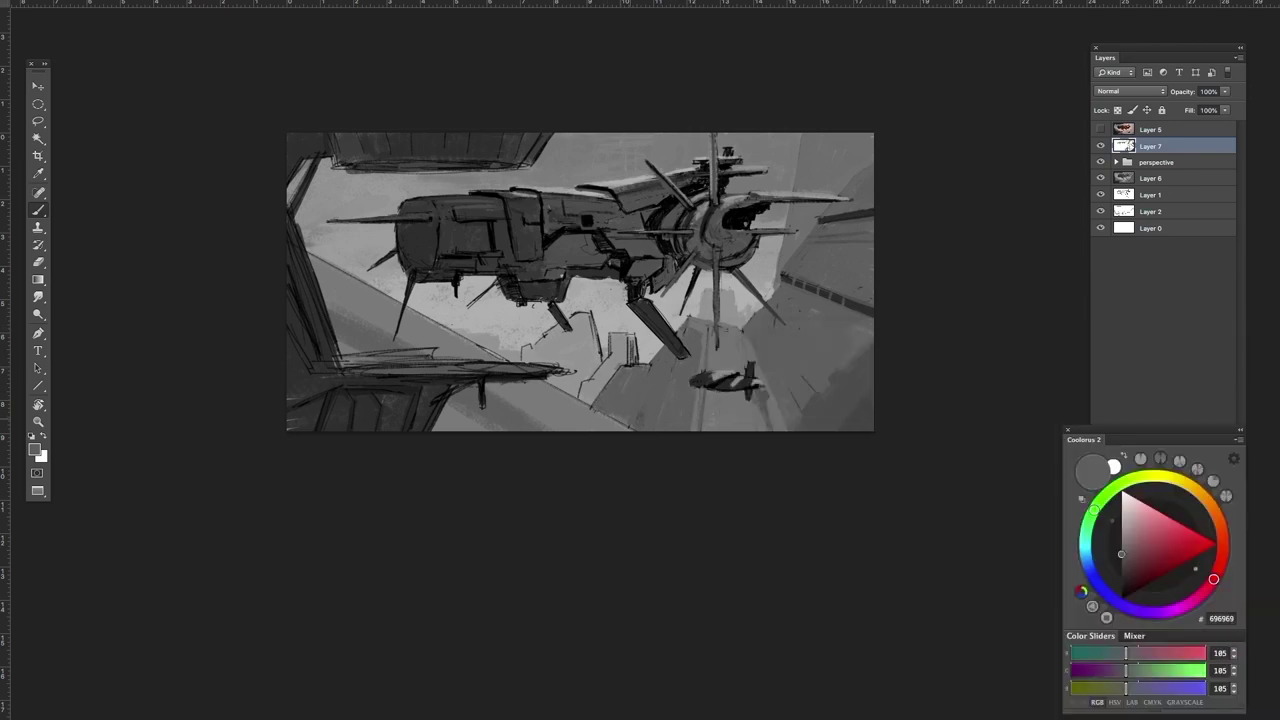
# Repaint the distant buildings beside the far wall with sampled light greys, covering their sketched outlines
pyautogui.keyDown('alt'); pyautogui.click(636, 370); pyautogui.keyUp('alt')
pyautogui.keyDown('alt'); pyautogui.click(775, 390); pyautogui.keyUp('alt')
pyautogui.keyDown('alt'); pyautogui.click(754, 388); pyautogui.keyUp('alt')
pyautogui.keyDown('alt'); pyautogui.click(767, 395); pyautogui.keyUp('alt')
pyautogui.keyDown('alt'); pyautogui.click(744, 380); pyautogui.keyUp('alt')
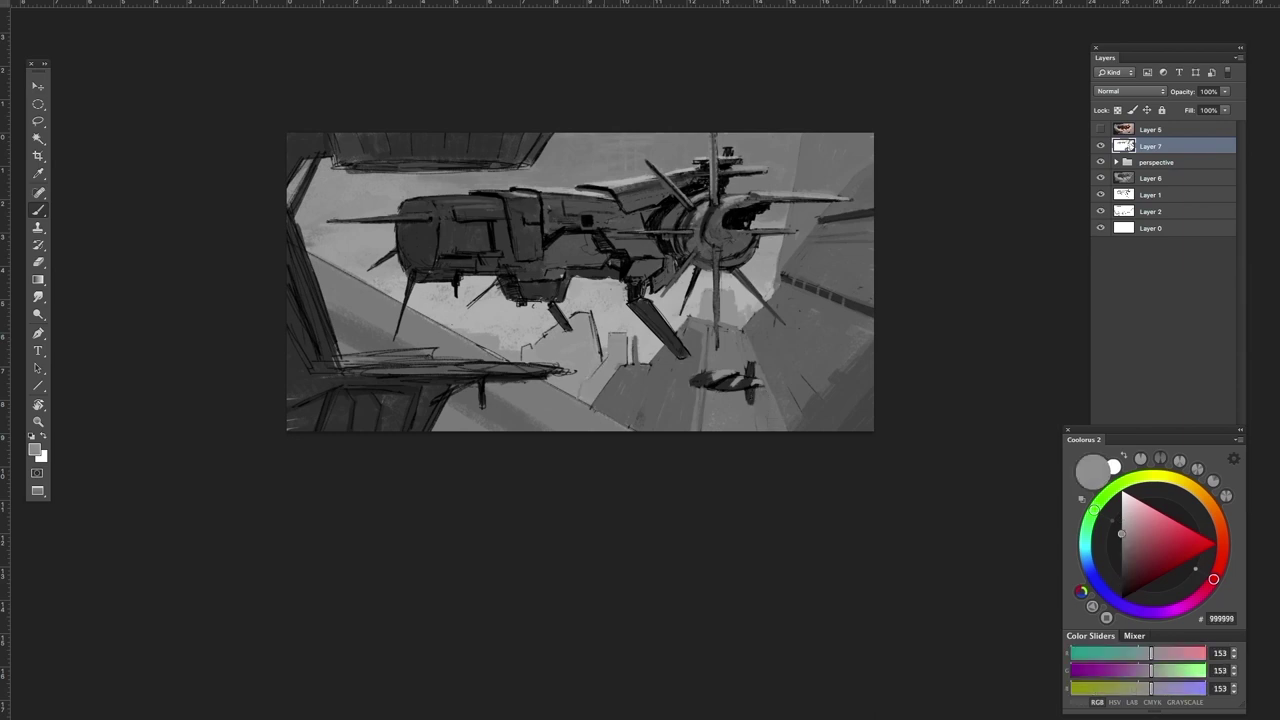
pyautogui.keyDown('alt'); pyautogui.click(644, 372); pyautogui.keyUp('alt')
pyautogui.moveTo(631, 353); pyautogui.dragTo(631, 363)
pyautogui.keyDown('alt'); pyautogui.click(701, 337); pyautogui.keyUp('alt')
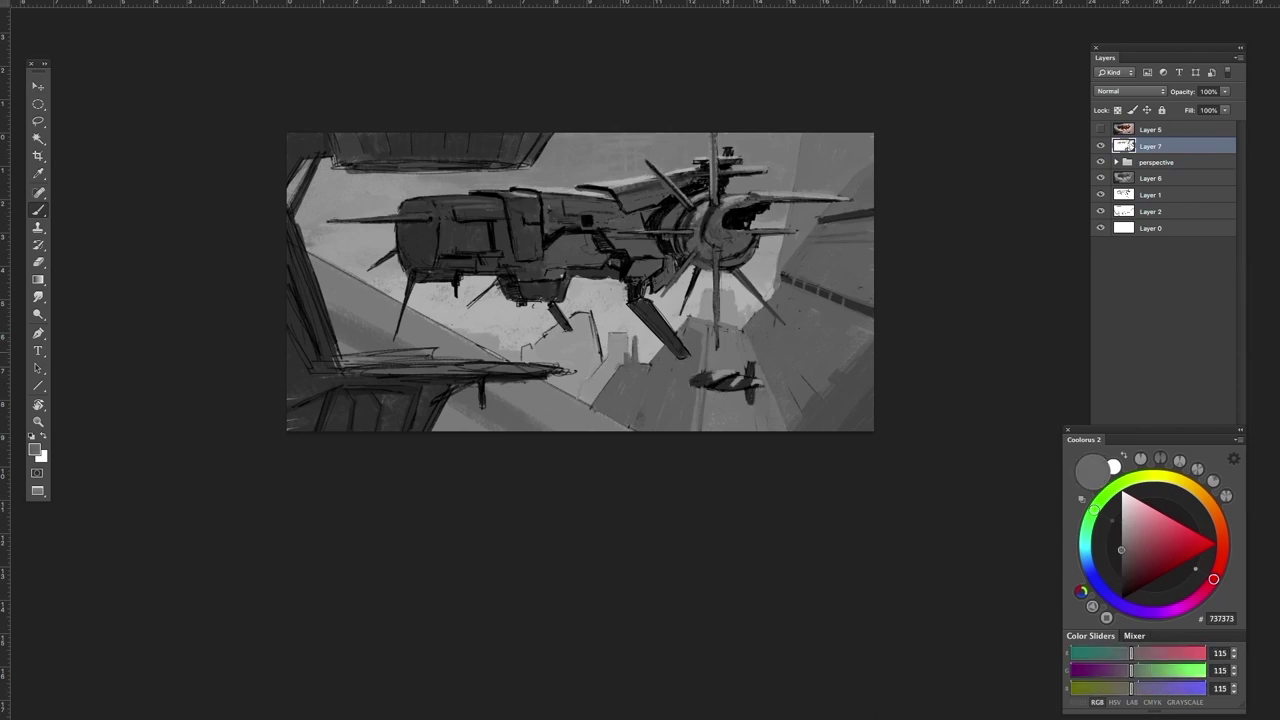
# Smooth the wall around and below the small ship with sampled greys such as 6A6A6A, then rotate the view
pyautogui.keyDown('alt'); pyautogui.click(714, 350); pyautogui.keyUp('alt')
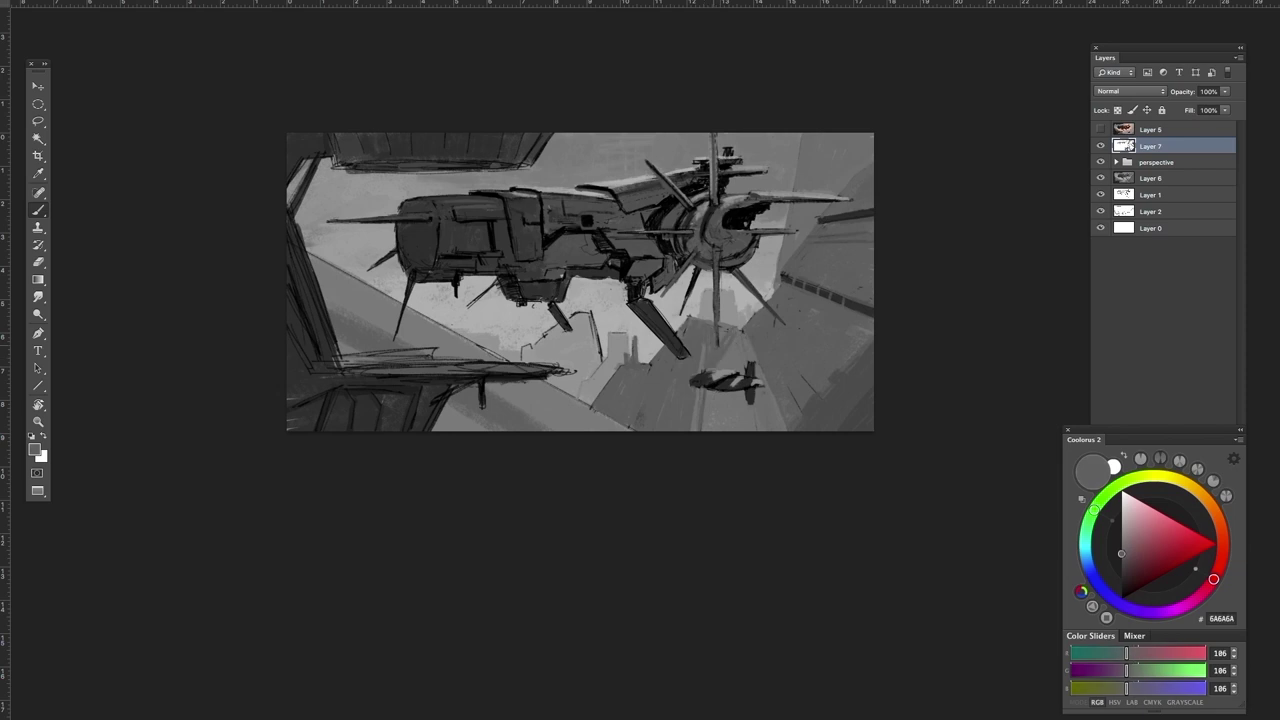
pyautogui.moveTo(746, 391); pyautogui.dragTo(706, 430)
pyautogui.moveTo(759, 402); pyautogui.dragTo(763, 430)
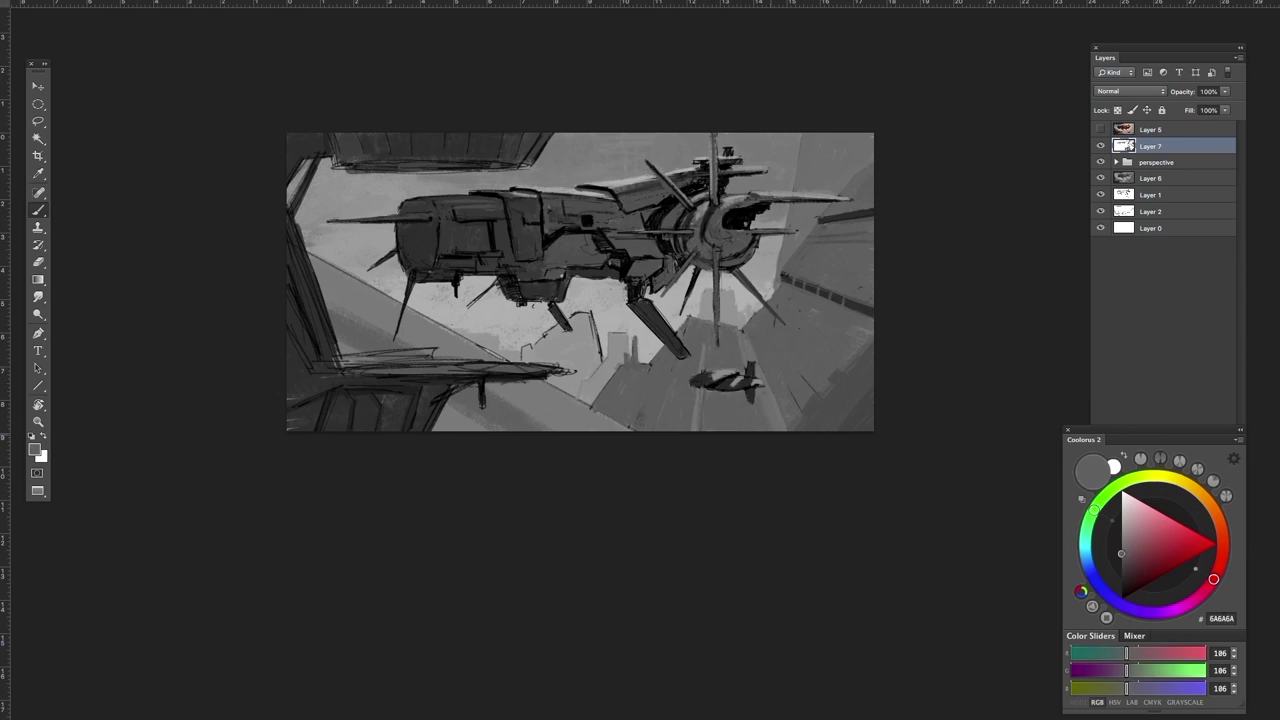
pyautogui.keyDown('alt'); pyautogui.click(708, 390); pyautogui.keyUp('alt')
pyautogui.moveTo(700, 390); pyautogui.dragTo(710, 399)
pyautogui.keyDown('alt'); pyautogui.click(712, 424); pyautogui.keyUp('alt')
pyautogui.keyDown('alt'); pyautogui.click(620, 152); pyautogui.keyUp('alt')
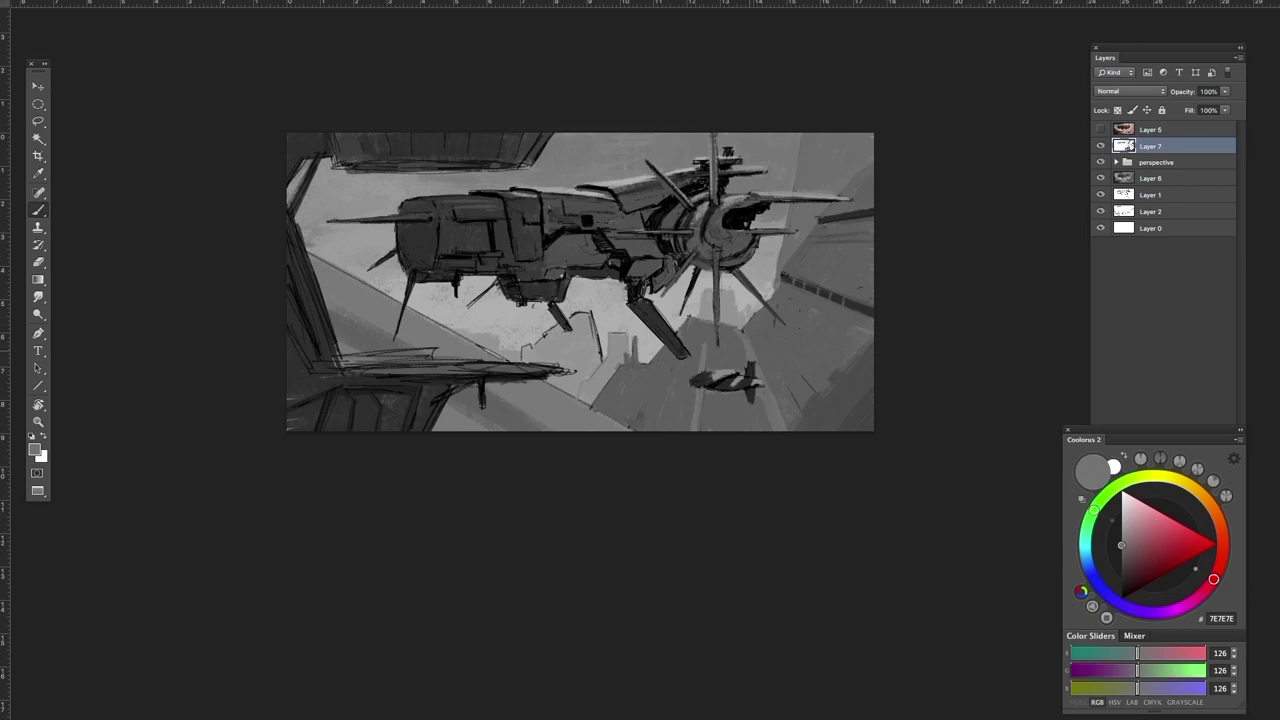
pyautogui.press('r')
pyautogui.moveTo(620, 152); pyautogui.dragTo(442, 268)
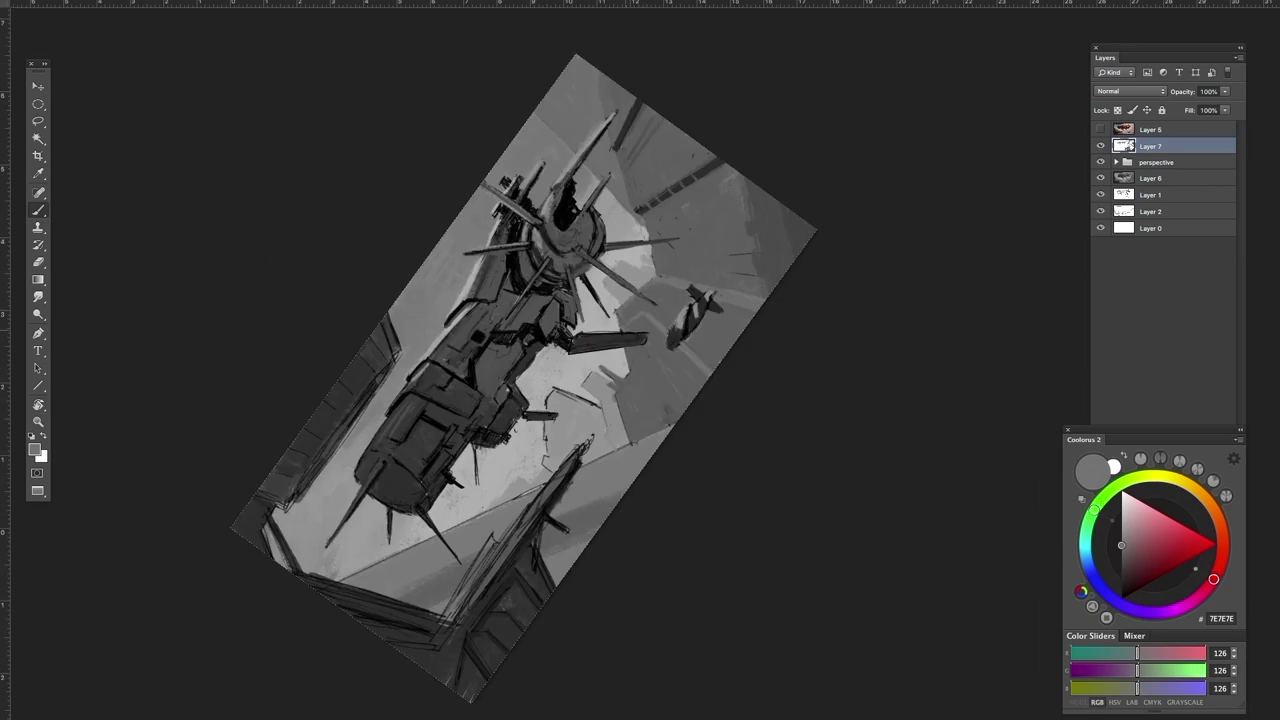
# Repaint the far wall's edge against the light sky beside the small ship with sampled greys
pyautogui.keyDown('alt'); pyautogui.click(650, 372); pyautogui.keyUp('alt')
pyautogui.keyDown('alt'); pyautogui.click(652, 385); pyautogui.keyUp('alt')
pyautogui.keyDown('alt'); pyautogui.click(650, 365); pyautogui.keyUp('alt')
pyautogui.moveTo(650, 360); pyautogui.dragTo(656, 410)
pyautogui.moveTo(651, 322); pyautogui.dragTo(668, 404)
pyautogui.keyDown('alt'); pyautogui.click(656, 400); pyautogui.keyUp('alt')
pyautogui.moveTo(696, 355)
pyautogui.mouseDown()
pyautogui.moveTo(672, 411)
pyautogui.moveTo(656, 412)
pyautogui.mouseUp()
# Touch up the wall surfaces around the small ship's fins with greys sampled from the surrounding paint
pyautogui.keyDown('alt'); pyautogui.click(656, 374); pyautogui.keyUp('alt')
pyautogui.keyDown('alt'); pyautogui.click(636, 324); pyautogui.keyUp('alt')
pyautogui.keyDown('alt'); pyautogui.click(660, 312); pyautogui.keyUp('alt')
pyautogui.keyDown('alt'); pyautogui.click(686, 318); pyautogui.keyUp('alt')
pyautogui.keyDown('alt'); pyautogui.click(694, 297); pyautogui.keyUp('alt')
pyautogui.moveTo(698, 286); pyautogui.dragTo(716, 295)
pyautogui.keyDown('alt'); pyautogui.click(722, 290); pyautogui.keyUp('alt')
pyautogui.keyDown('alt'); pyautogui.click(746, 278); pyautogui.keyUp('alt')
pyautogui.keyDown('alt'); pyautogui.click(728, 284); pyautogui.keyUp('alt')
pyautogui.keyDown('alt'); pyautogui.click(710, 298); pyautogui.keyUp('alt')
pyautogui.keyDown('alt'); pyautogui.click(627, 400); pyautogui.keyUp('alt')
# Paint the distant buildings beneath the large ship's hull with sampled greys, covering their sketched outlines
pyautogui.press('r')
pyautogui.moveTo(826, 480); pyautogui.dragTo(669, 583)
pyautogui.keyDown('alt'); pyautogui.click(585, 333); pyautogui.keyUp('alt')
pyautogui.moveTo(594, 315); pyautogui.dragTo(592, 354)
pyautogui.keyDown('alt'); pyautogui.click(597, 380); pyautogui.keyUp('alt')
pyautogui.keyDown('alt'); pyautogui.click(597, 404); pyautogui.keyUp('alt')
pyautogui.moveTo(582, 402); pyautogui.dragTo(665, 410)
pyautogui.press('r')
pyautogui.moveTo(680, 560); pyautogui.dragTo(810, 472)
pyautogui.keyDown('alt'); pyautogui.click(580, 478); pyautogui.keyUp('alt')
pyautogui.moveTo(551, 489); pyautogui.dragTo(644, 402)
pyautogui.keyDown('alt'); pyautogui.click(672, 360); pyautogui.keyUp('alt')
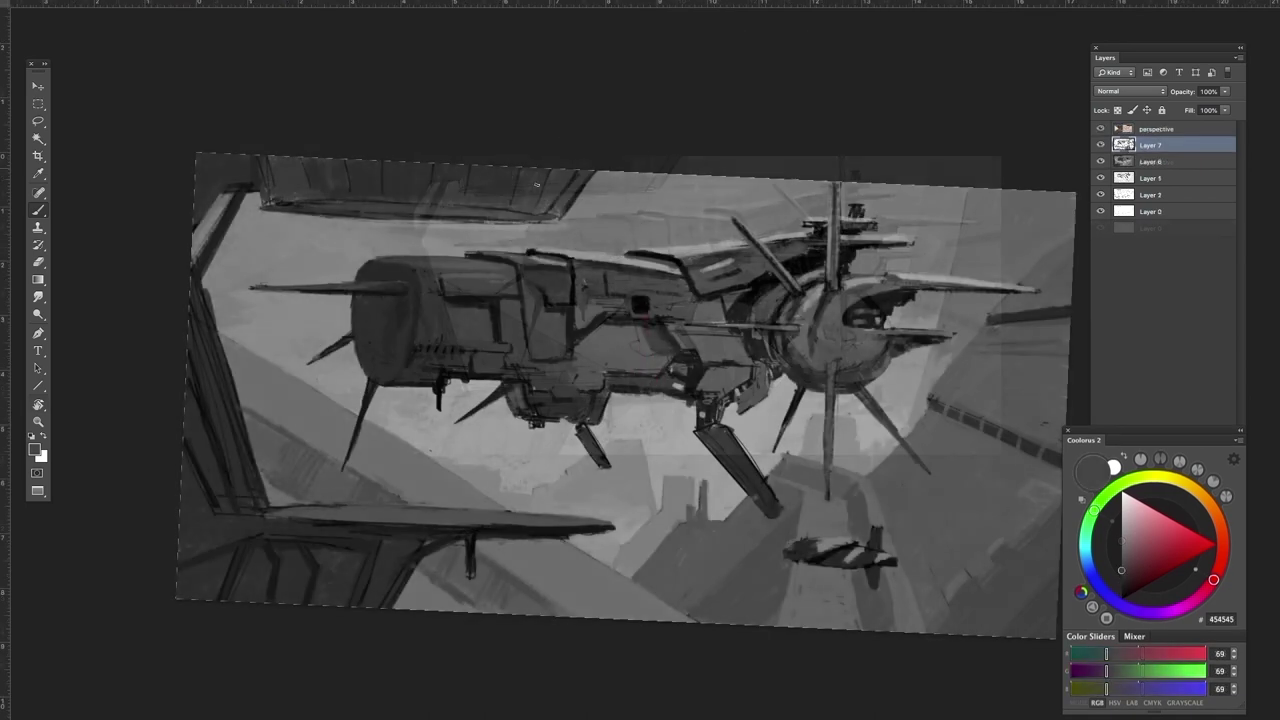
# Darken the corner end of the overhead foreground structure with a dark grey of 2B2B2B and sampled tones
pyautogui.click(1122, 585)
pyautogui.click(1121, 582)
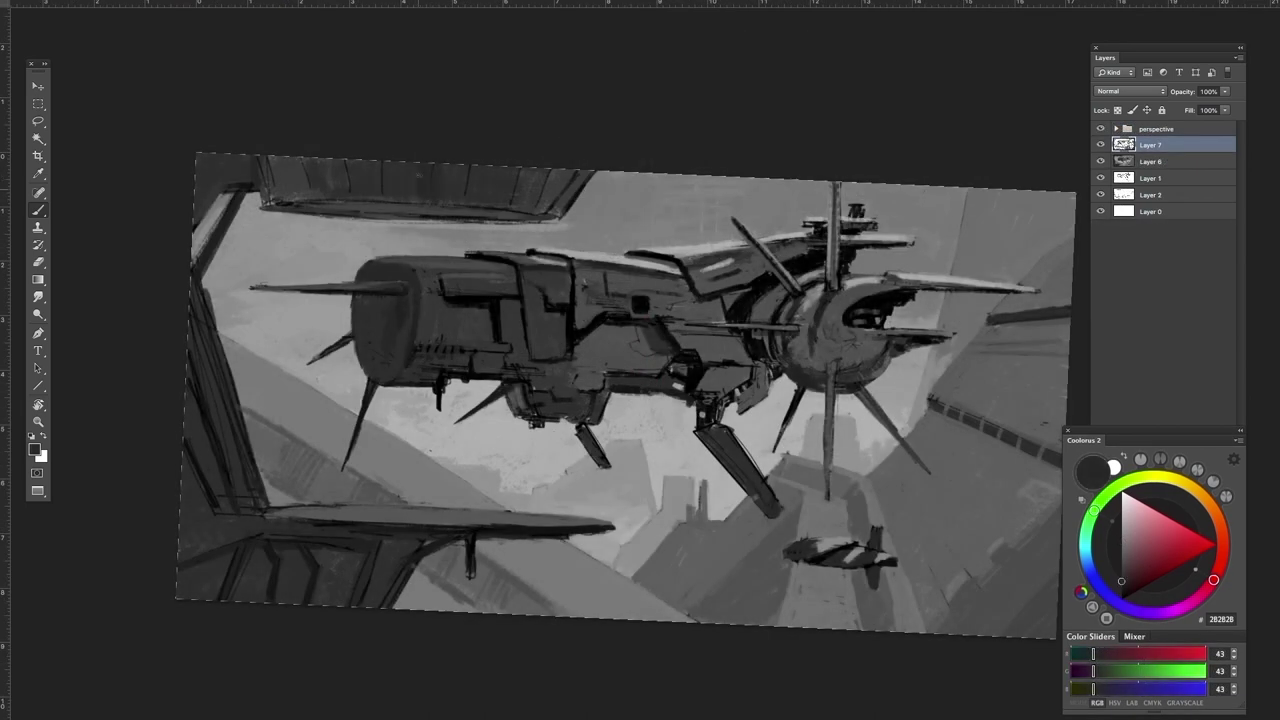
pyautogui.keyDown('alt'); pyautogui.click(312, 177); pyautogui.keyUp('alt')
pyautogui.moveTo(287, 160); pyautogui.dragTo(271, 196)
pyautogui.keyDown('alt'); pyautogui.click(267, 201); pyautogui.keyUp('alt')
# Repaint the sky and distant silhouettes beneath the hull with sampled light greys such as B7B7B7 and A2A2A2
pyautogui.moveTo(627, 656)
pyautogui.mouseDown()
pyautogui.moveTo(717, 440)
pyautogui.moveTo(842, 494)
pyautogui.mouseUp()
pyautogui.moveTo(842, 494); pyautogui.dragTo(882, 341)
pyautogui.keyDown('alt'); pyautogui.click(497, 449); pyautogui.keyUp('alt')
pyautogui.keyDown('alt'); pyautogui.click(490, 472); pyautogui.keyUp('alt')
pyautogui.keyDown('alt'); pyautogui.click(485, 493); pyautogui.keyUp('alt')
pyautogui.keyDown('alt'); pyautogui.click(487, 466); pyautogui.keyUp('alt')
pyautogui.moveTo(625, 363); pyautogui.dragTo(554, 443)
pyautogui.keyDown('alt'); pyautogui.click(526, 380); pyautogui.keyUp('alt')
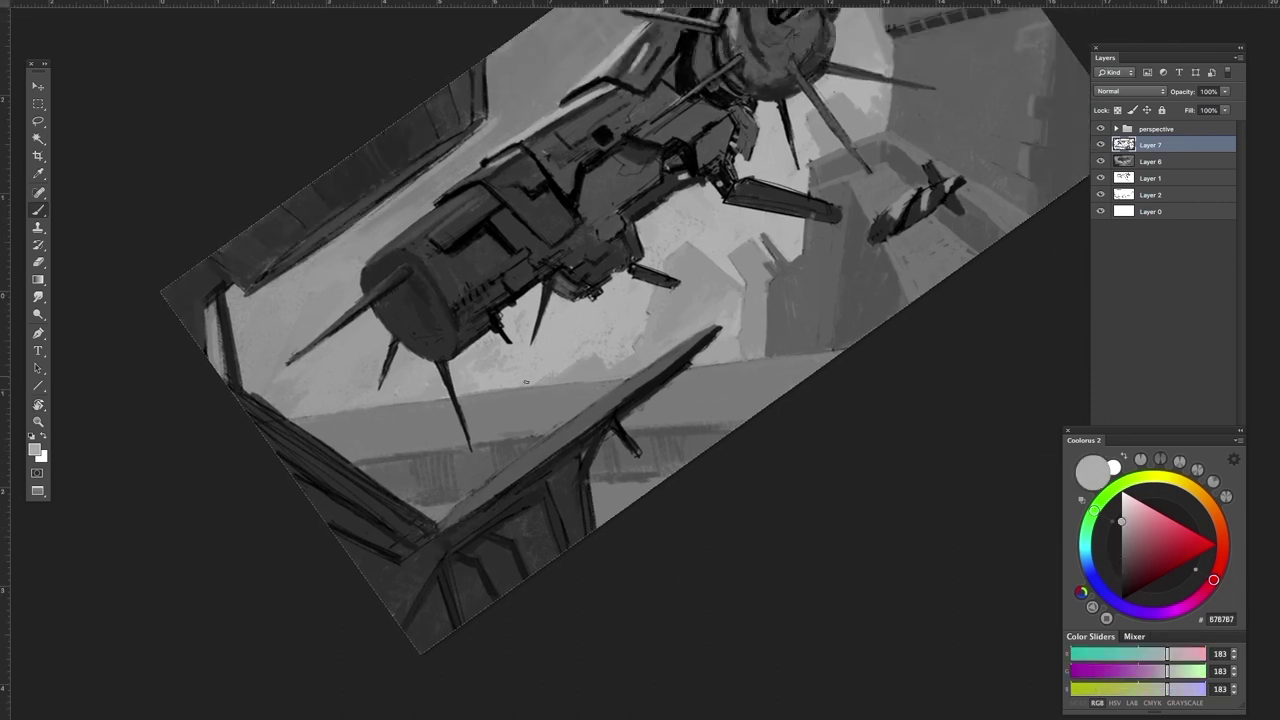
pyautogui.keyDown('alt'); pyautogui.click(611, 356); pyautogui.keyUp('alt')
pyautogui.keyDown('alt'); pyautogui.click(648, 337); pyautogui.keyUp('alt')
# Straighten the canvas view and merge Layer 7, Layer 6, Layer 1 and Layer 2 into one layer
pyautogui.press('r')
pyautogui.moveTo(778, 402); pyautogui.dragTo(781, 548)
pyautogui.press('Escape')
pyautogui.moveTo(781, 548); pyautogui.dragTo(695, 472)
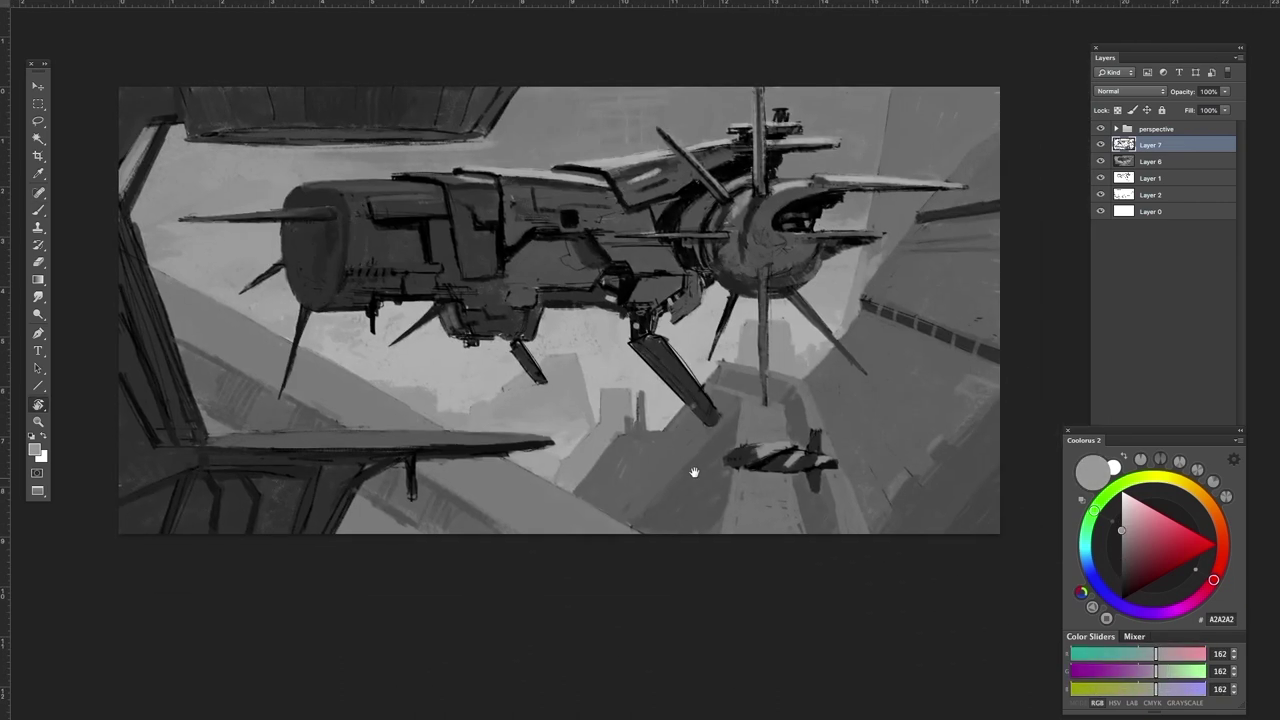
pyautogui.keyDown('alt'); pyautogui.click(676, 494); pyautogui.keyUp('alt')
pyautogui.click(1178, 150)
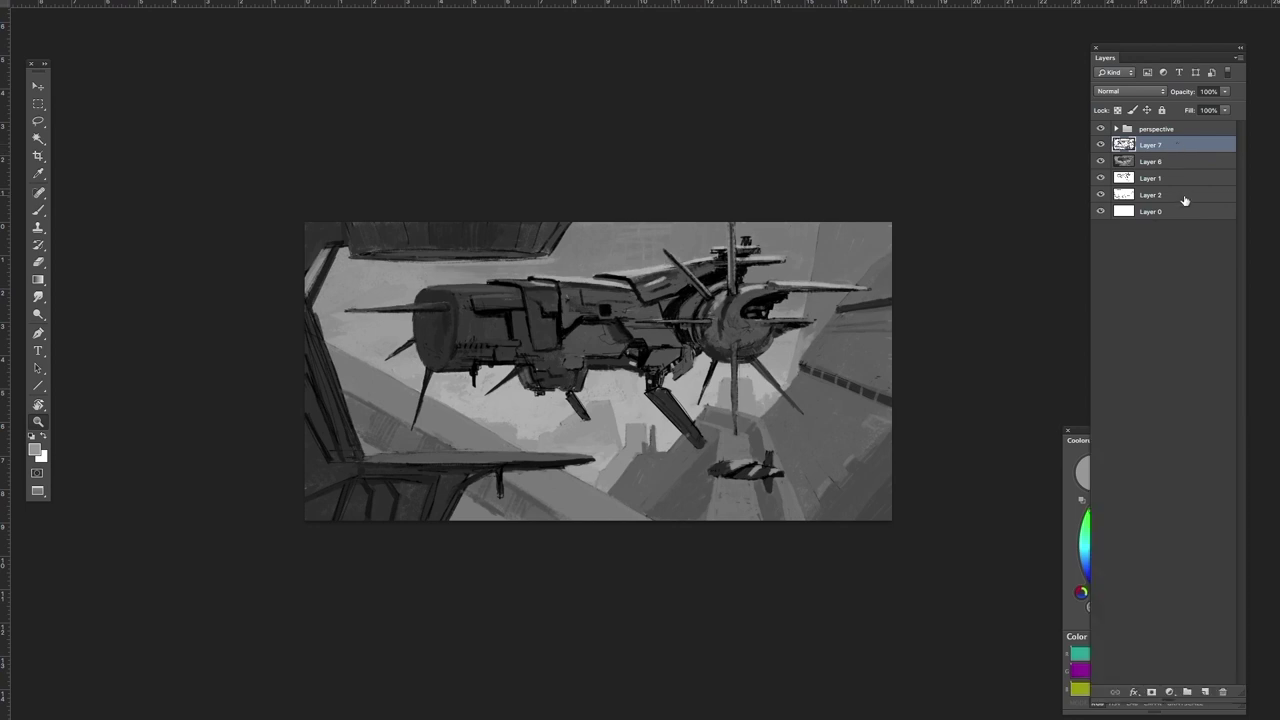
pyautogui.keyDown('shift'); pyautogui.click(1183, 195); pyautogui.keyUp('shift')
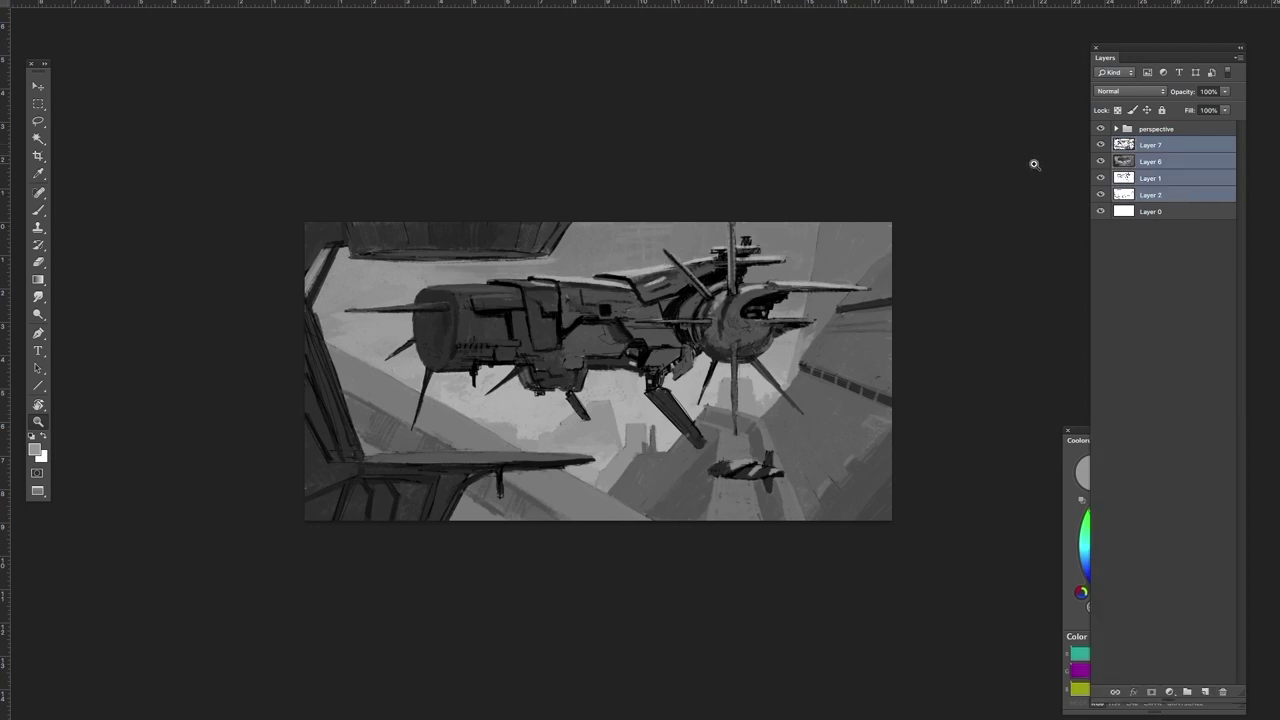
pyautogui.hotkey('ctrl', 'e')
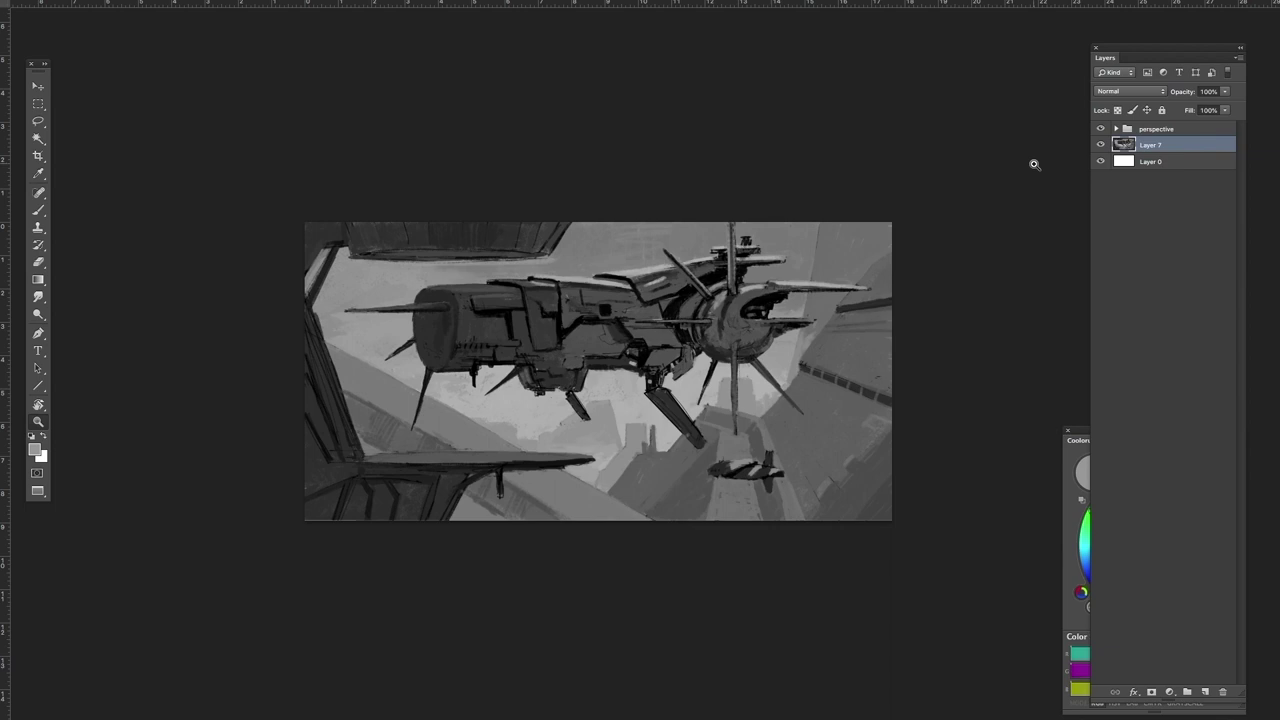
# Lasso the large spaceship and isolate it on a duplicate of Layer 7 by deleting everything outside the selection
pyautogui.moveTo(589, 436); pyautogui.dragTo(574, 459)
pyautogui.press('l')
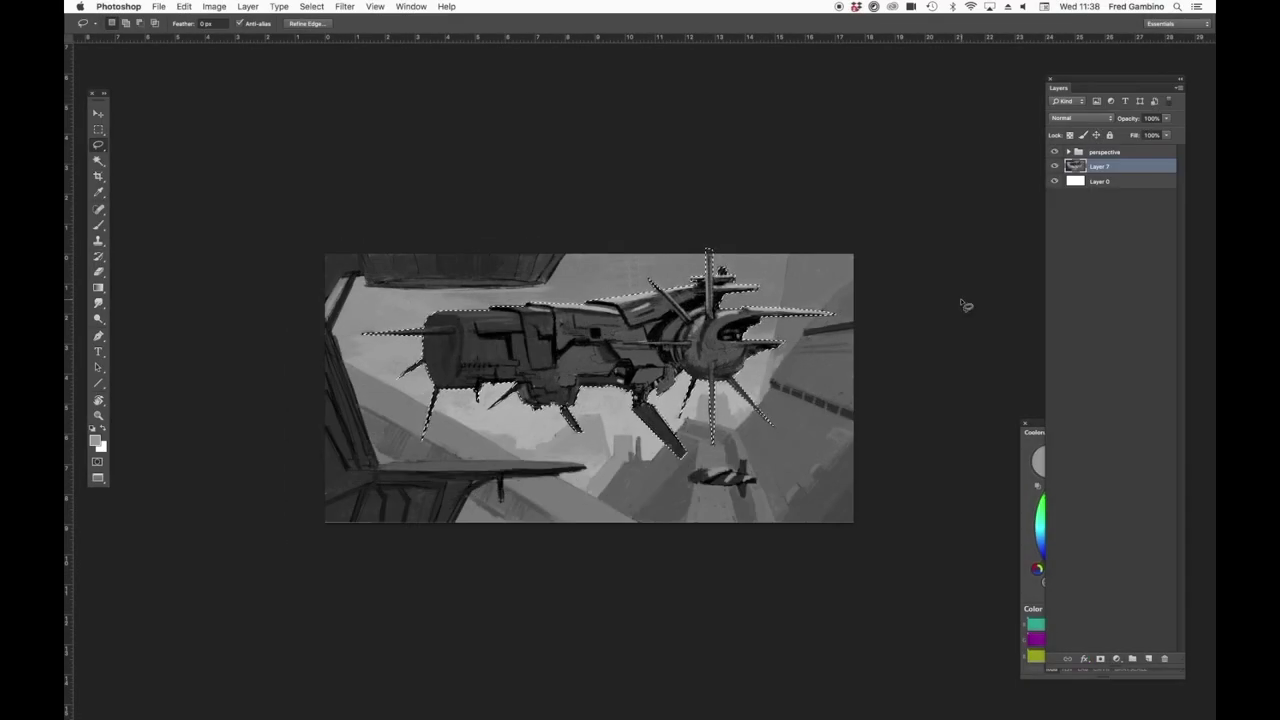
pyautogui.moveTo(1130, 167); pyautogui.dragTo(1148, 658)
pyautogui.click(311, 6)
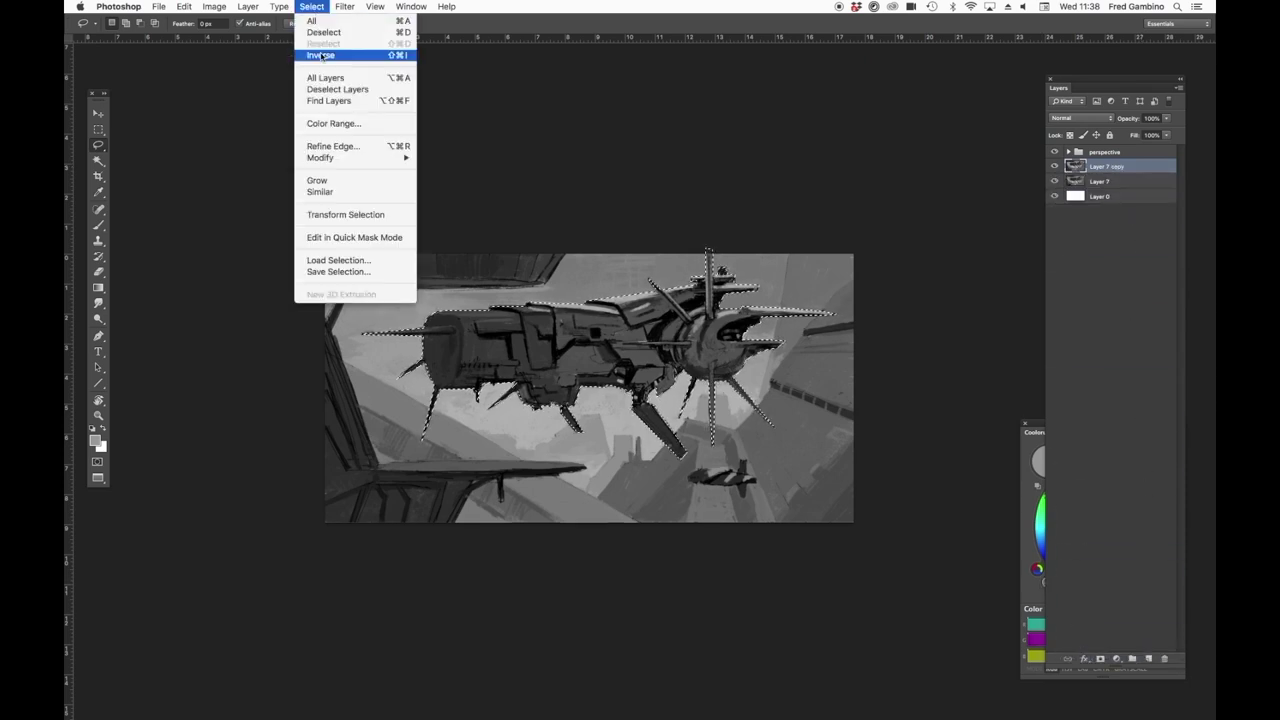
pyautogui.click(330, 63)
pyautogui.press('Delete')
pyautogui.press('super+d')
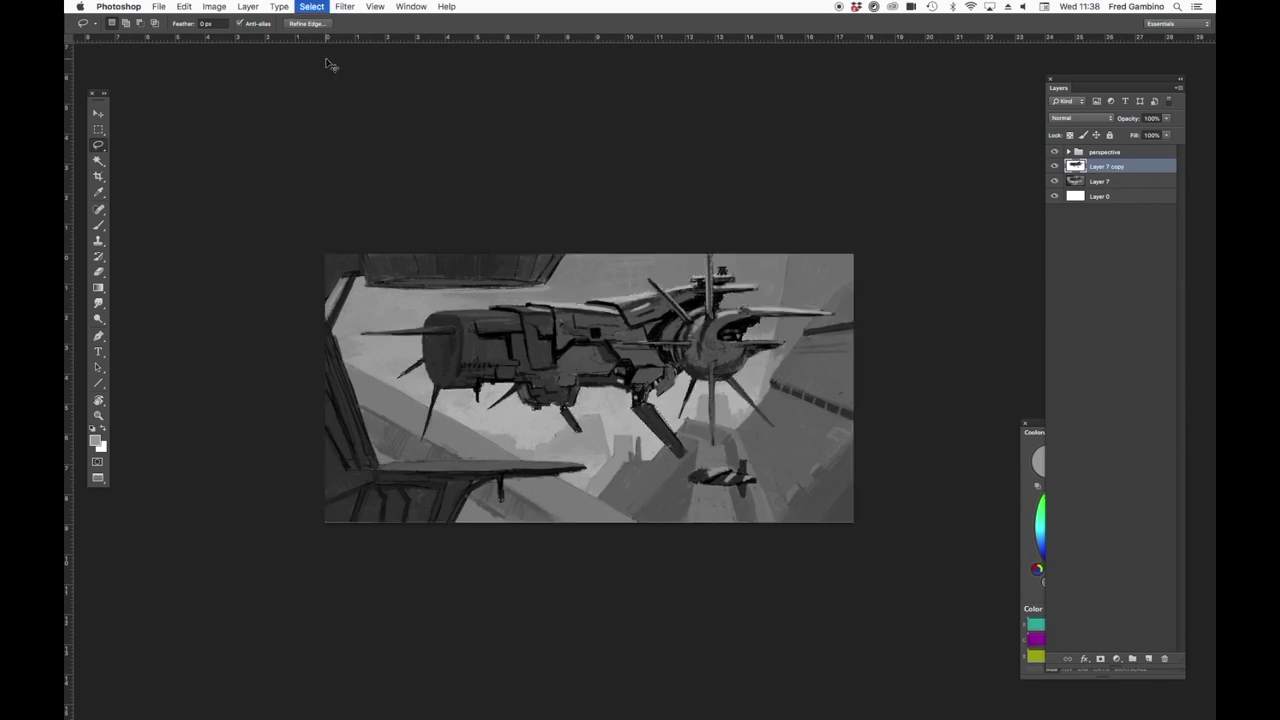
# Hide the isolated ship layer and copy the lassoed dark foreground structure from Layer 7 onto its own layer
pyautogui.click(1054, 167)
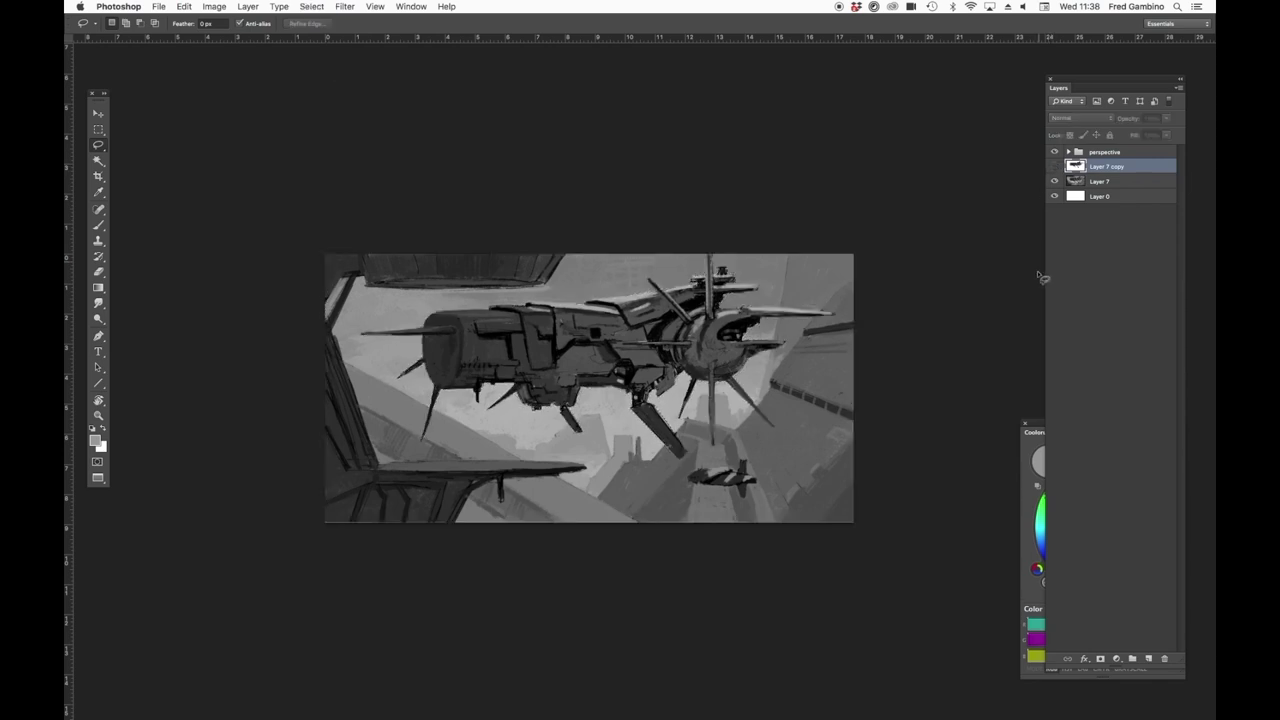
pyautogui.click(1078, 184)
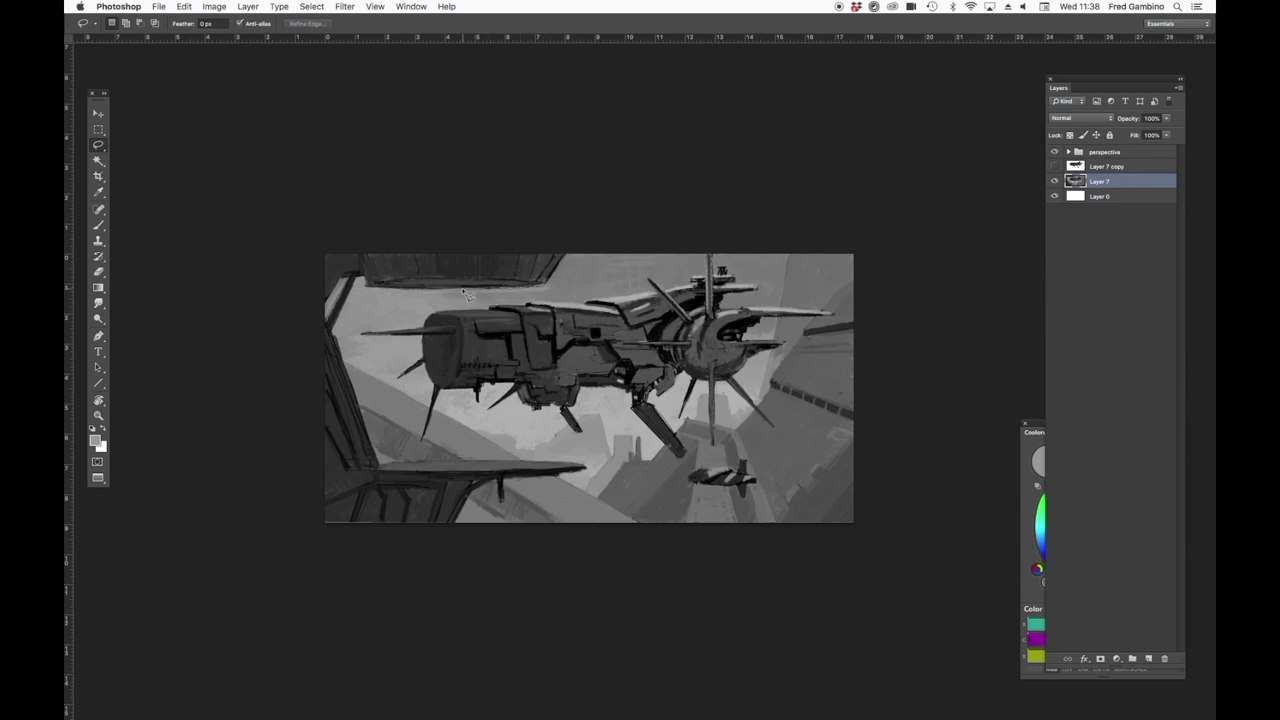
pyautogui.moveTo(380, 294)
pyautogui.mouseDown()
pyautogui.moveTo(330, 326)
pyautogui.moveTo(325, 306)
pyautogui.mouseUp()
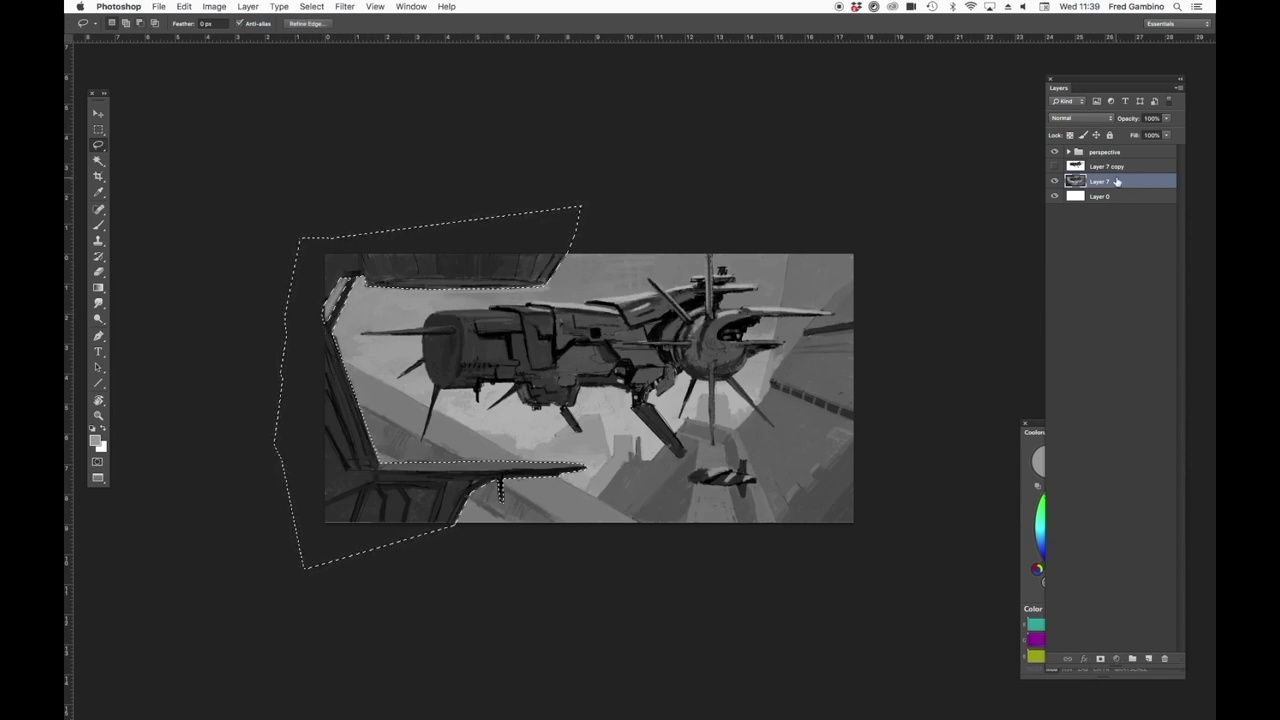
pyautogui.press('super+c')
pyautogui.press('super+v')
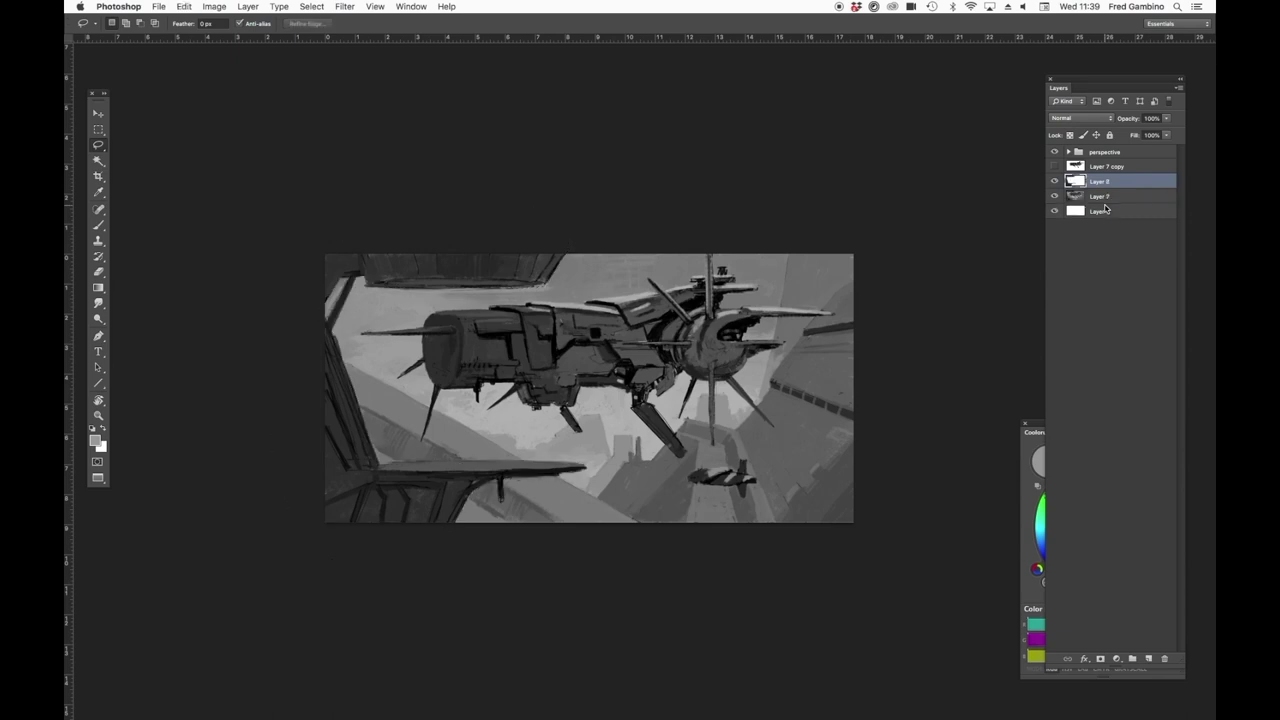
# Hide the foreground structure layer and add an empty layer directly above Layer 7
pyautogui.click(1054, 181)
pyautogui.click(1148, 659)
pyautogui.press('super+z')
pyautogui.click(1100, 196)
pyautogui.click(1148, 659)
# Paint sampled sky greys over the large ship's upper spikes and the overhead structure with a large textured brush
pyautogui.press('b')
pyautogui.moveTo(738, 284)
pyautogui.mouseDown()
pyautogui.moveTo(656, 305)
pyautogui.moveTo(640, 292)
pyautogui.mouseUp()
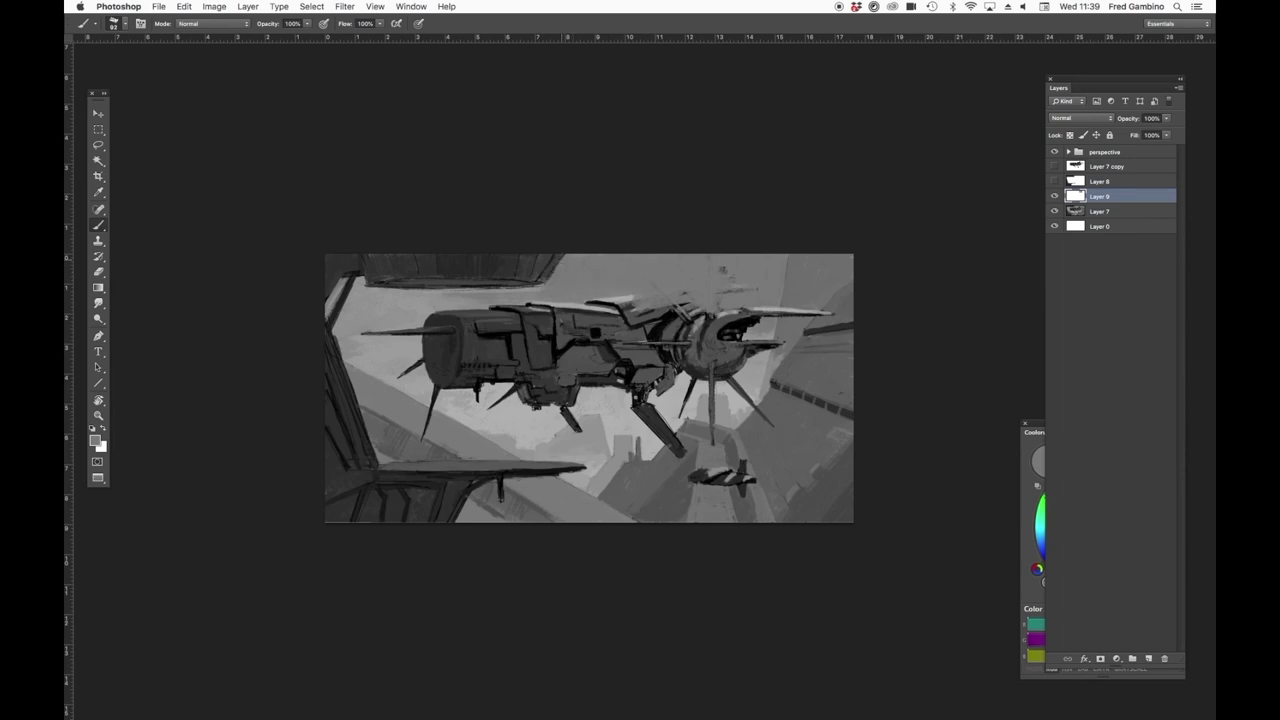
pyautogui.moveTo(556, 262); pyautogui.dragTo(512, 308)
pyautogui.rightClick(636, 339)
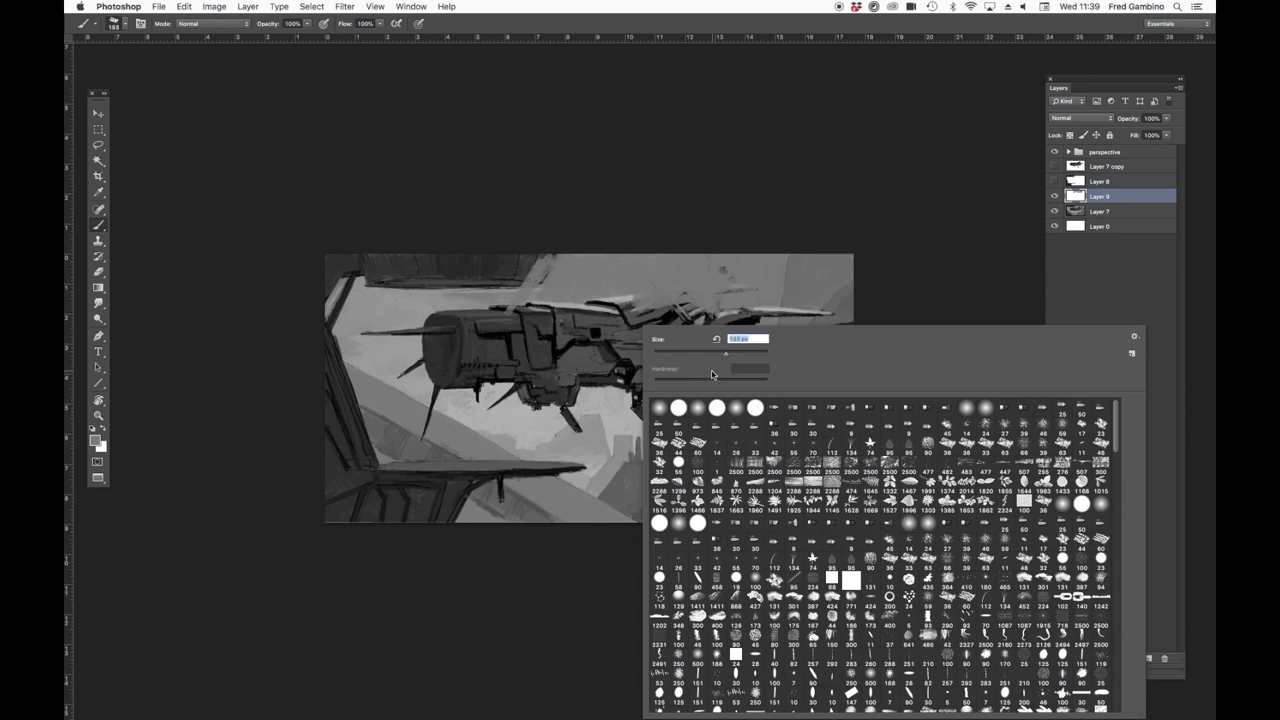
pyautogui.keyDown('alt'); pyautogui.click(655, 274); pyautogui.keyUp('alt')
pyautogui.moveTo(532, 284)
pyautogui.mouseDown()
pyautogui.moveTo(534, 255)
pyautogui.moveTo(468, 298)
pyautogui.moveTo(328, 262)
pyautogui.moveTo(345, 318)
pyautogui.mouseUp()
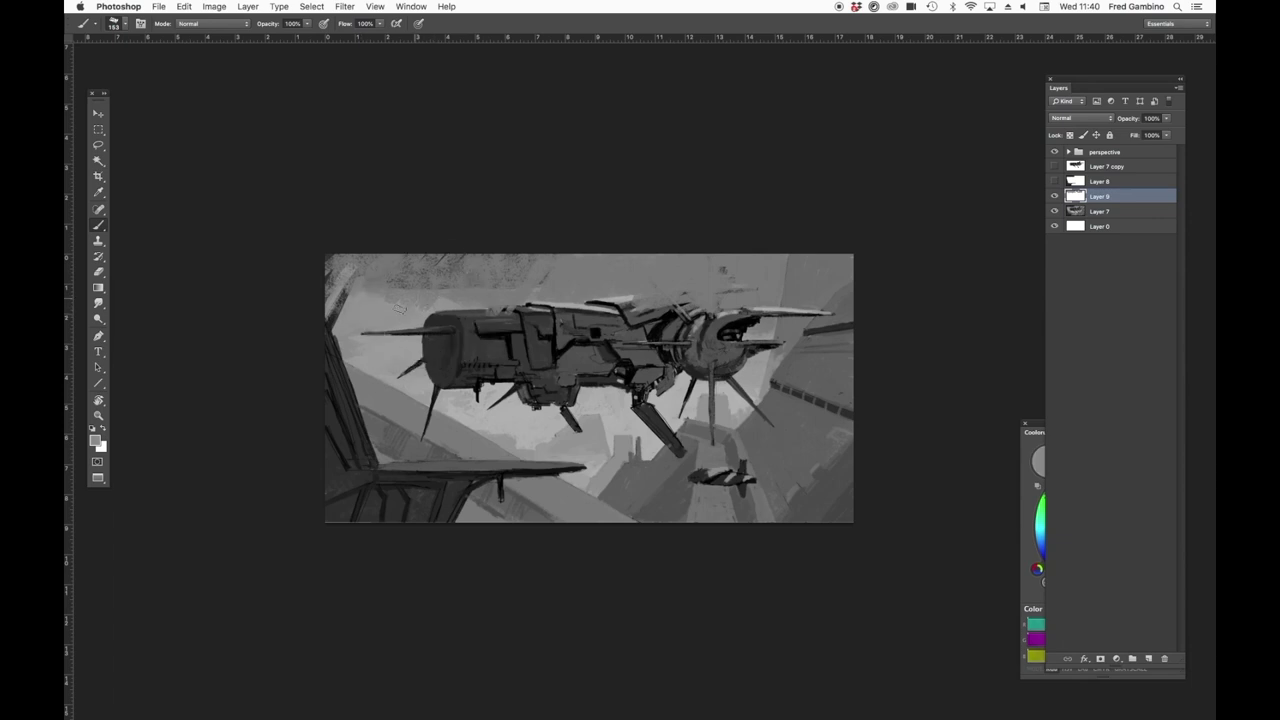
pyautogui.moveTo(515, 258)
pyautogui.mouseDown()
pyautogui.moveTo(450, 272)
pyautogui.moveTo(322, 266)
pyautogui.mouseUp()
pyautogui.moveTo(617, 486); pyautogui.dragTo(696, 486)
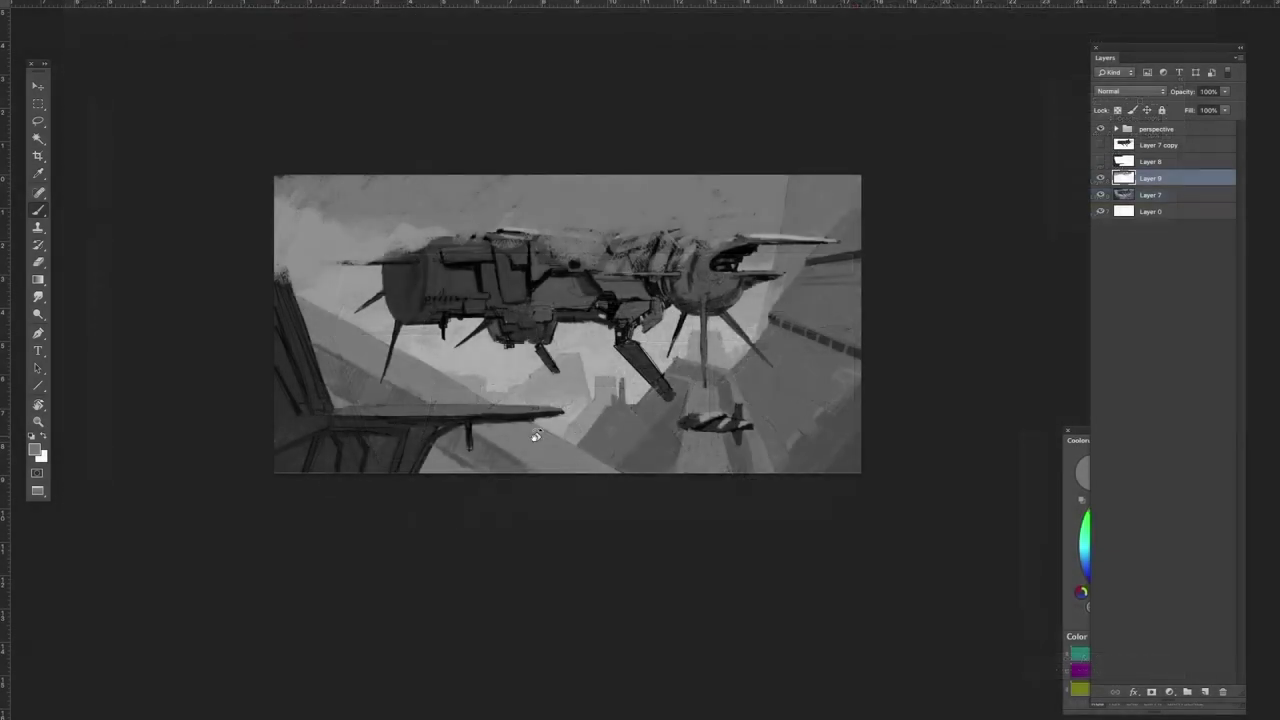
# Rotate the view and paint over the large ship's hull with sampled sky greys
pyautogui.press('r')
pyautogui.keyDown('alt'); pyautogui.click(428, 372); pyautogui.keyUp('alt')
pyautogui.moveTo(442, 372); pyautogui.dragTo(626, 290)
pyautogui.moveTo(445, 385)
pyautogui.mouseDown()
pyautogui.moveTo(632, 300)
pyautogui.moveTo(634, 314)
pyautogui.mouseUp()
pyautogui.keyDown('alt'); pyautogui.click(630, 335); pyautogui.keyUp('alt')
pyautogui.moveTo(626, 332)
pyautogui.mouseDown()
pyautogui.moveTo(585, 372)
pyautogui.moveTo(556, 378)
pyautogui.moveTo(640, 300)
pyautogui.moveTo(520, 385)
pyautogui.moveTo(500, 290)
pyautogui.moveTo(451, 354)
pyautogui.moveTo(474, 312)
pyautogui.mouseUp()
pyautogui.moveTo(464, 310)
pyautogui.mouseDown()
pyautogui.moveTo(422, 350)
pyautogui.moveTo(456, 330)
pyautogui.moveTo(446, 334)
pyautogui.mouseUp()
pyautogui.keyDown('alt'); pyautogui.click(437, 374); pyautogui.keyUp('alt')
pyautogui.keyDown('alt'); pyautogui.click(382, 383); pyautogui.keyUp('alt')
# Paint out the rest of the large ship and its spikes with sampled sky and wall greys
pyautogui.moveTo(382, 383)
pyautogui.mouseDown()
pyautogui.moveTo(430, 370)
pyautogui.moveTo(470, 405)
pyautogui.moveTo(507, 385)
pyautogui.moveTo(495, 338)
pyautogui.moveTo(525, 300)
pyautogui.moveTo(650, 272)
pyautogui.moveTo(675, 290)
pyautogui.moveTo(640, 215)
pyautogui.moveTo(715, 195)
pyautogui.mouseUp()
pyautogui.moveTo(620, 355)
pyautogui.mouseDown()
pyautogui.moveTo(620, 372)
pyautogui.moveTo(645, 365)
pyautogui.moveTo(635, 370)
pyautogui.mouseUp()
pyautogui.keyDown('alt'); pyautogui.click(545, 375); pyautogui.keyUp('alt')
pyautogui.moveTo(523, 393)
pyautogui.mouseDown()
pyautogui.moveTo(535, 398)
pyautogui.moveTo(563, 326)
pyautogui.moveTo(642, 249)
pyautogui.mouseUp()
pyautogui.keyDown('alt'); pyautogui.click(609, 273); pyautogui.keyUp('alt')
pyautogui.moveTo(766, 158)
pyautogui.mouseDown()
pyautogui.moveTo(764, 205)
pyautogui.moveTo(733, 163)
pyautogui.mouseUp()
pyautogui.moveTo(733, 165); pyautogui.dragTo(749, 184)
pyautogui.moveTo(575, 293)
pyautogui.mouseDown()
pyautogui.moveTo(567, 350)
pyautogui.moveTo(574, 301)
pyautogui.mouseUp()
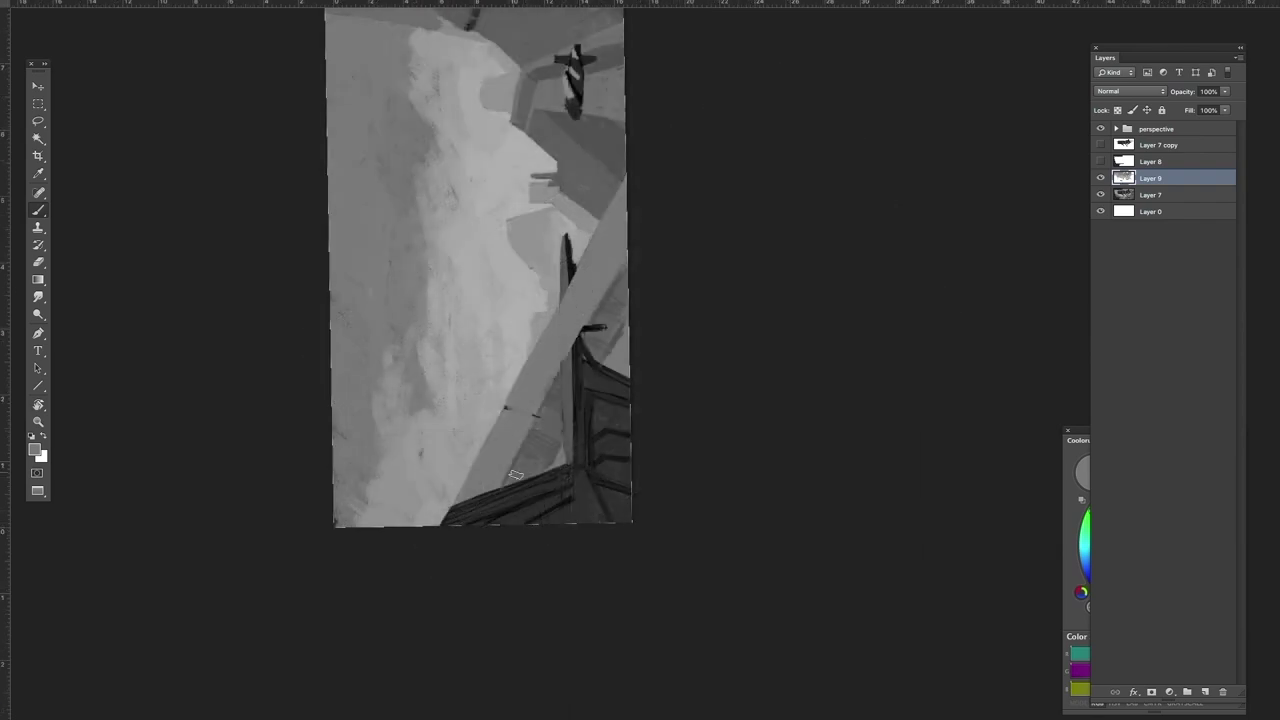
# Paint over the foreground arm and frame with sampled greys, extending the diagonal wall beneath them
pyautogui.keyDown('alt'); pyautogui.click(607, 301); pyautogui.keyUp('alt')
pyautogui.moveTo(583, 336); pyautogui.dragTo(577, 368)
pyautogui.moveTo(606, 308)
pyautogui.mouseDown()
pyautogui.moveTo(591, 364)
pyautogui.moveTo(541, 449)
pyautogui.moveTo(582, 380)
pyautogui.mouseUp()
pyautogui.keyDown('alt'); pyautogui.click(546, 444); pyautogui.keyUp('alt')
pyautogui.moveTo(582, 396)
pyautogui.mouseDown()
pyautogui.moveTo(607, 323)
pyautogui.moveTo(545, 410)
pyautogui.mouseUp()
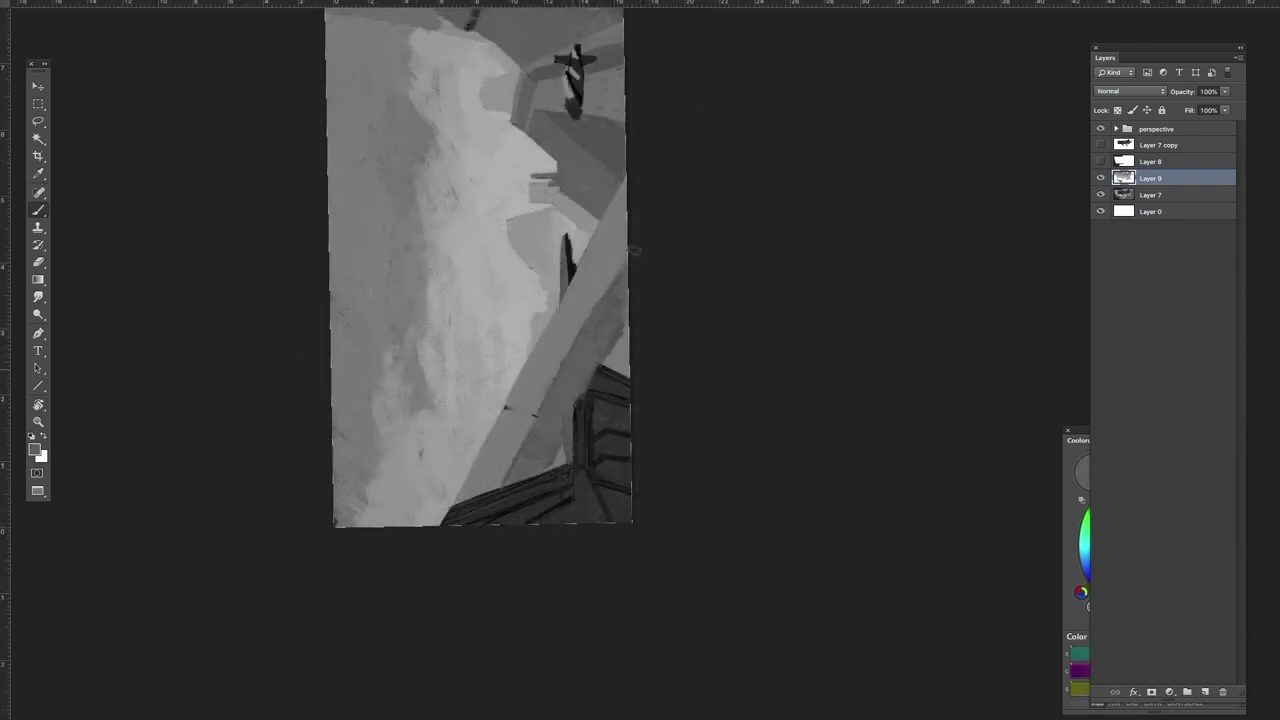
pyautogui.moveTo(617, 345)
pyautogui.mouseDown()
pyautogui.moveTo(496, 421)
pyautogui.moveTo(546, 547)
pyautogui.moveTo(625, 549)
pyautogui.moveTo(586, 448)
pyautogui.moveTo(495, 510)
pyautogui.moveTo(537, 466)
pyautogui.moveTo(512, 535)
pyautogui.moveTo(490, 525)
pyautogui.mouseUp()
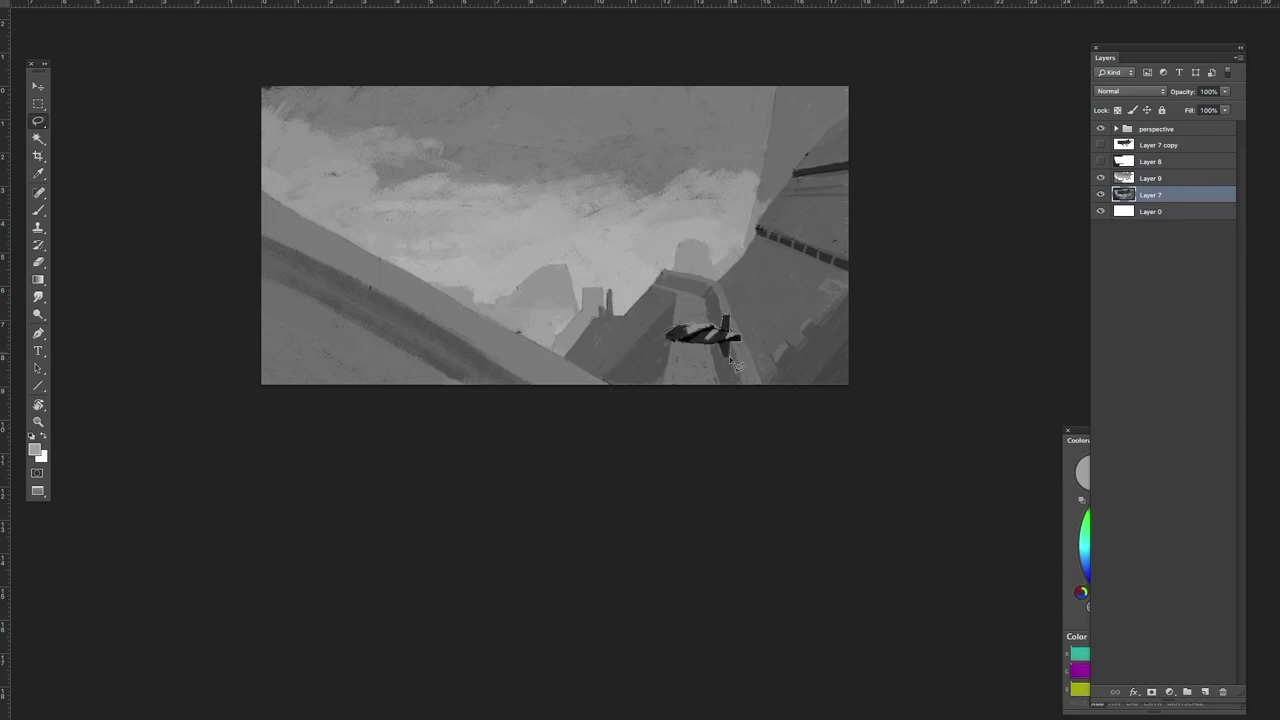
# Lasso the small ship on Layer 7, copy it to a new layer and move that layer above Layer 8
pyautogui.moveTo(729, 356)
pyautogui.mouseDown()
pyautogui.moveTo(666, 342)
pyautogui.moveTo(732, 348)
pyautogui.mouseUp()
pyautogui.press('super+j')
pyautogui.moveTo(1172, 195); pyautogui.dragTo(1174, 154)
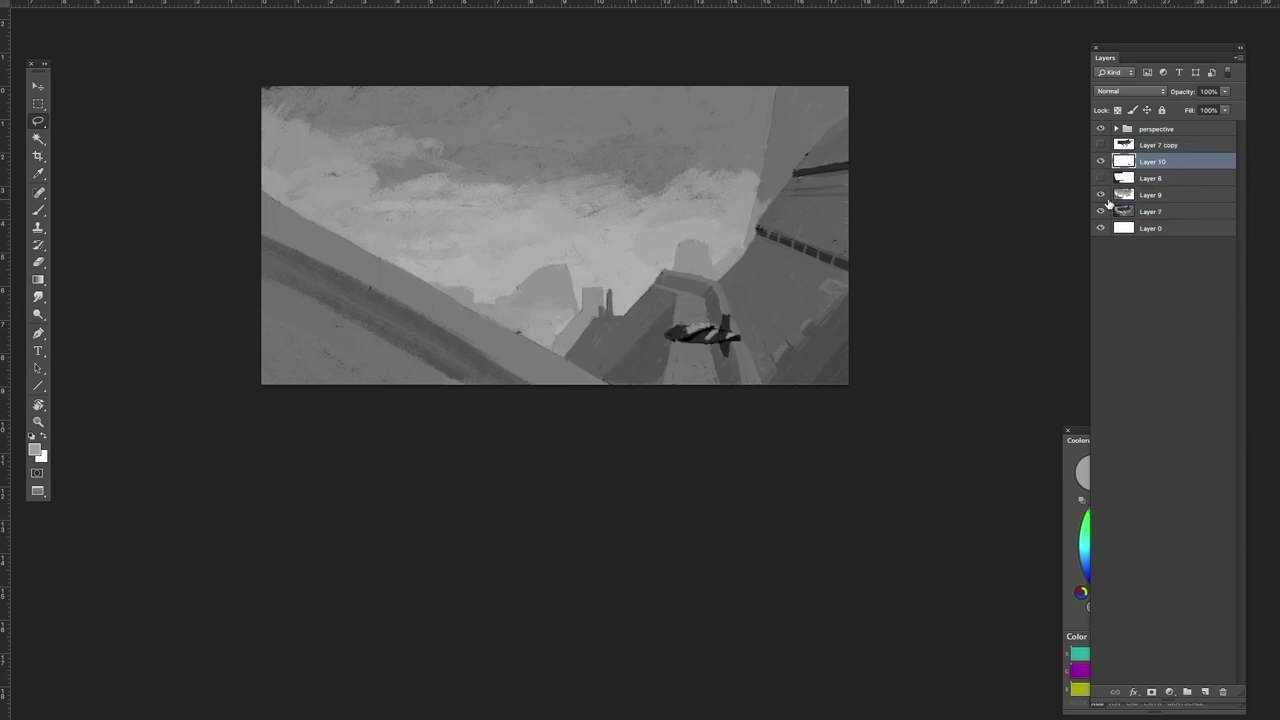
# Hide Layer 10 and paint out the small ship on Layer 9 with sampled wall greys and a smaller brush
pyautogui.click(1101, 162)
pyautogui.click(1160, 195)
pyautogui.press('b')
pyautogui.keyDown('alt'); pyautogui.click(712, 318); pyautogui.keyUp('alt')
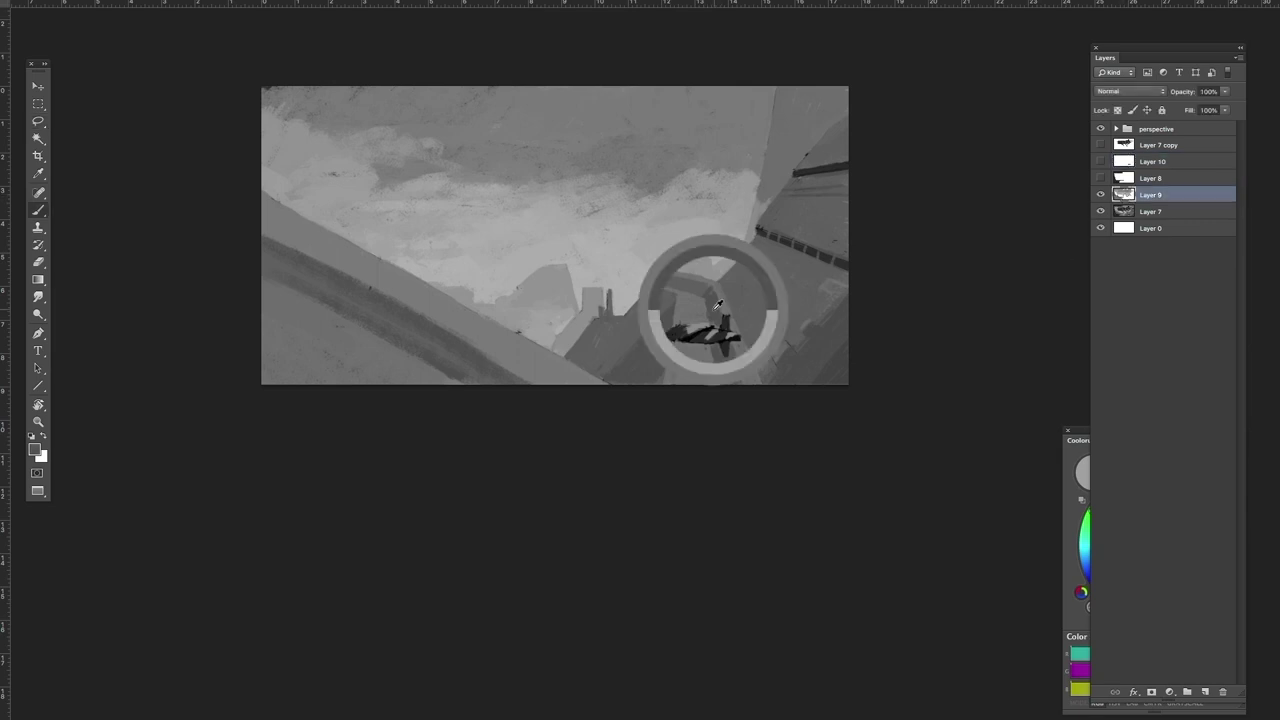
pyautogui.moveTo(721, 322); pyautogui.dragTo(725, 345)
pyautogui.rightClick(725, 411)
pyautogui.moveTo(777, 286); pyautogui.dragTo(765, 287)
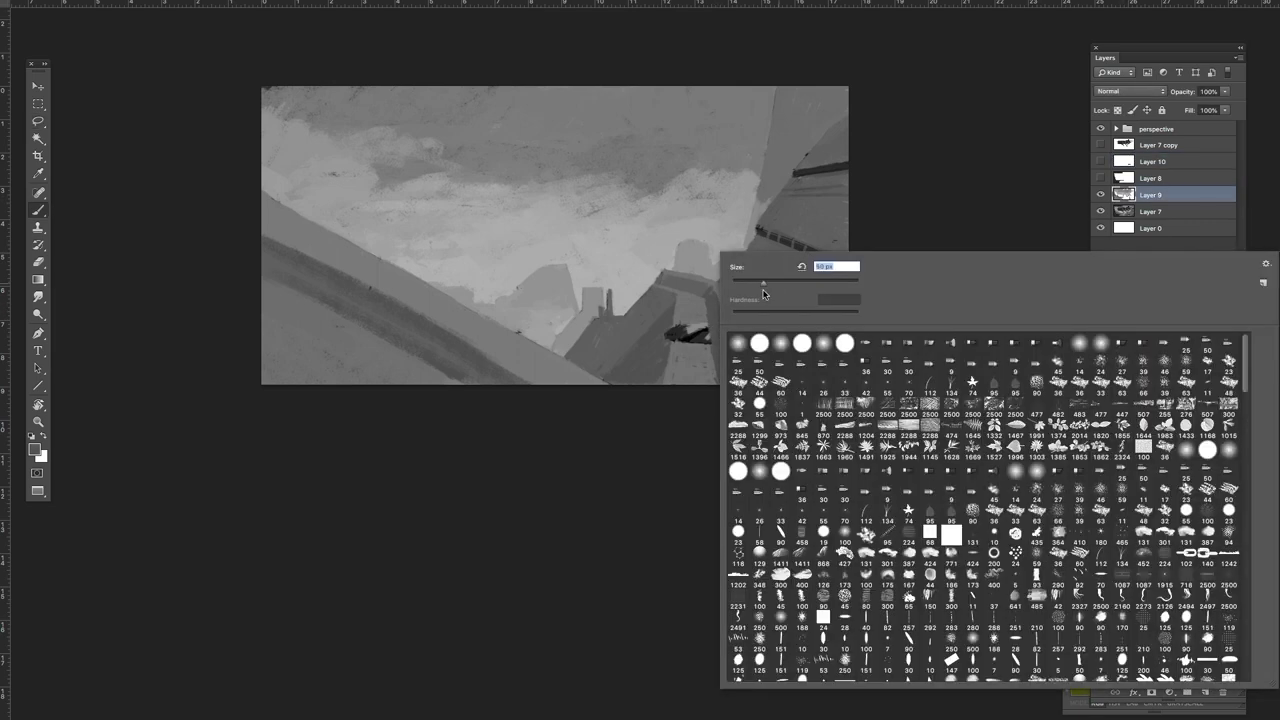
pyautogui.keyDown('alt'); pyautogui.click(695, 307); pyautogui.keyUp('alt')
pyautogui.moveTo(678, 334); pyautogui.dragTo(736, 338)
pyautogui.keyDown('alt'); pyautogui.click(720, 312); pyautogui.keyUp('alt')
# Blend the cloud bands and the light sky beside the far wall with sampled greys on Layer 9
pyautogui.keyDown('alt'); pyautogui.click(419, 172); pyautogui.keyUp('alt')
pyautogui.moveTo(386, 194)
pyautogui.mouseDown()
pyautogui.moveTo(372, 181)
pyautogui.moveTo(331, 186)
pyautogui.mouseUp()
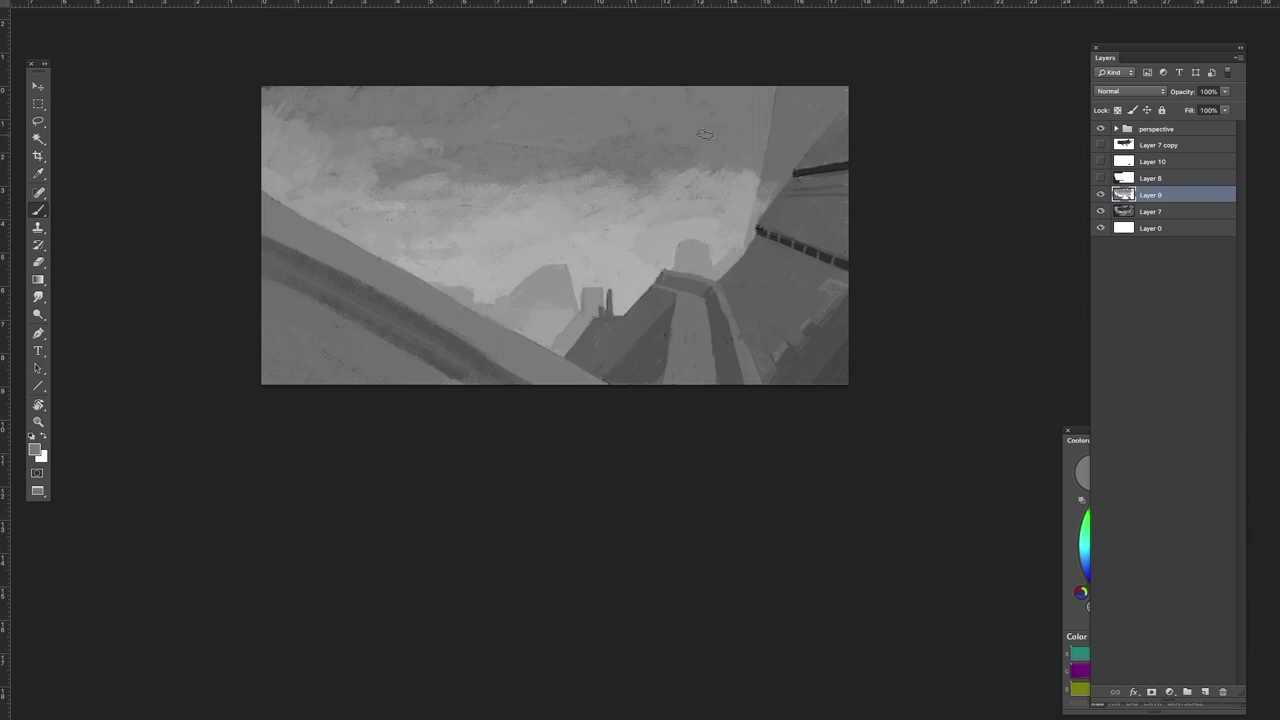
pyautogui.keyDown('alt'); pyautogui.click(752, 182); pyautogui.keyUp('alt')
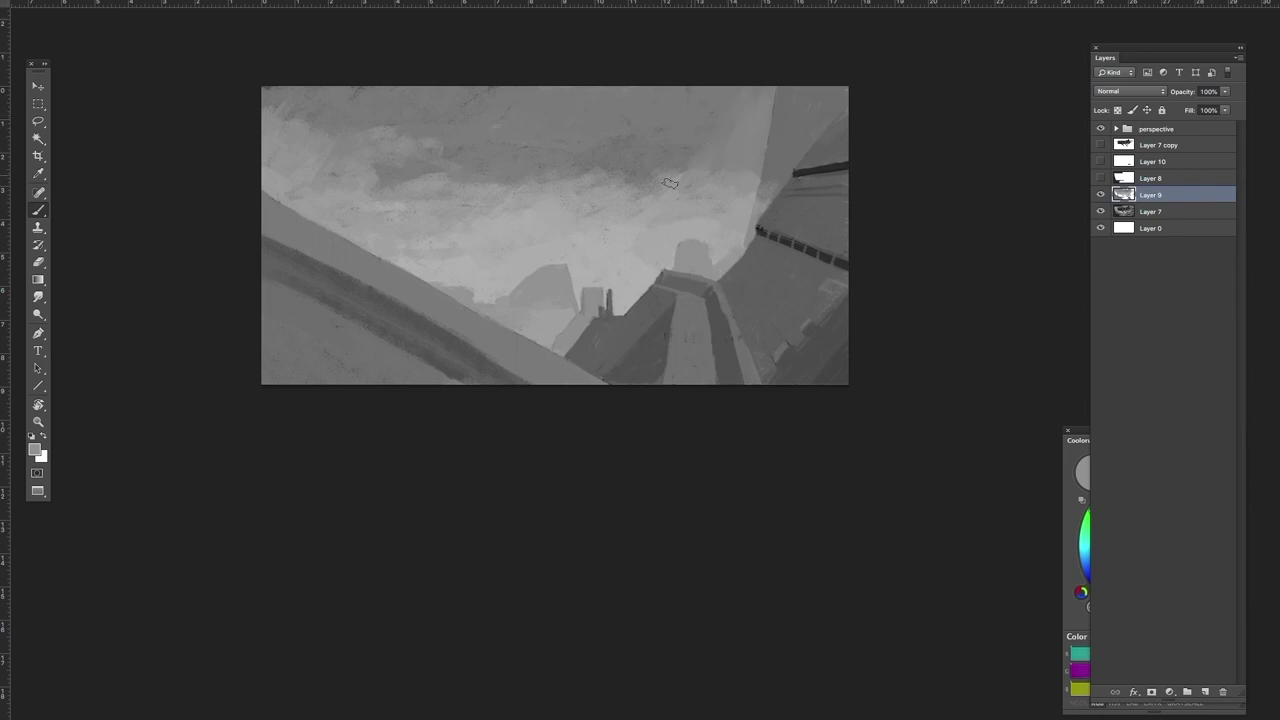
pyautogui.keyDown('alt'); pyautogui.click(636, 190); pyautogui.keyUp('alt')
pyautogui.moveTo(646, 173)
pyautogui.mouseDown()
pyautogui.moveTo(610, 206)
pyautogui.moveTo(618, 161)
pyautogui.moveTo(576, 167)
pyautogui.mouseUp()
pyautogui.keyDown('alt'); pyautogui.click(552, 173); pyautogui.keyUp('alt')
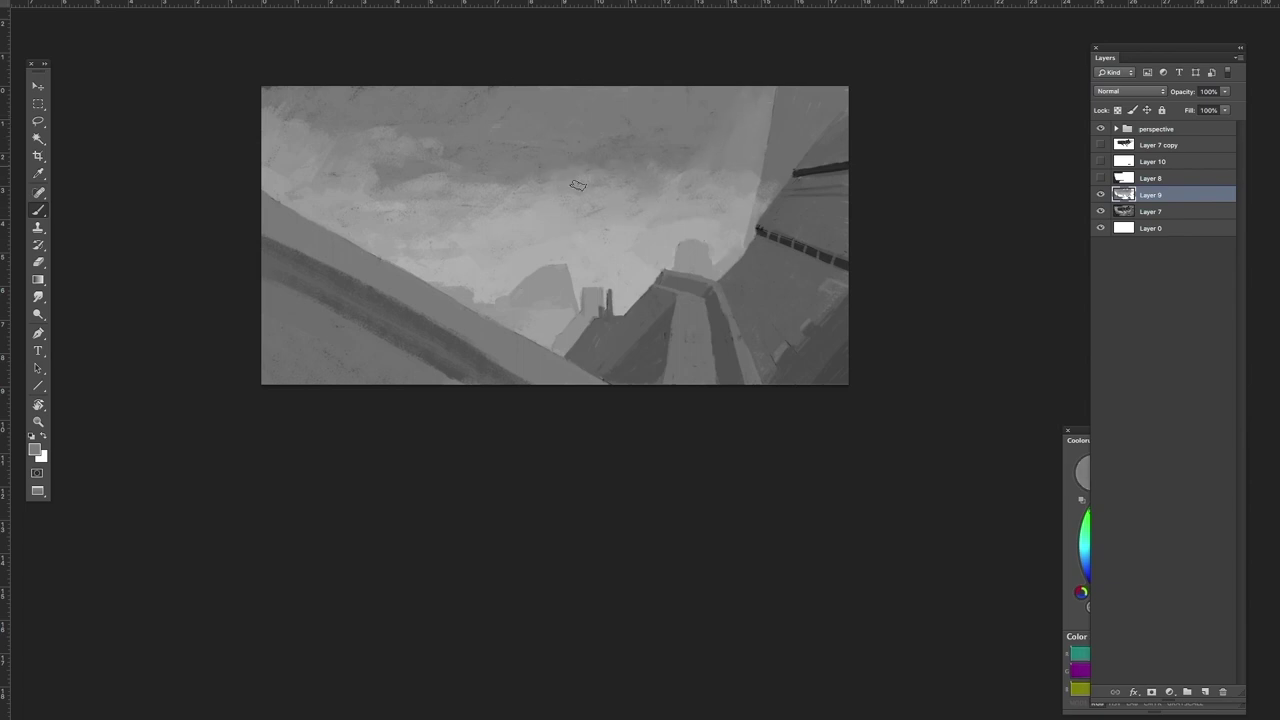
pyautogui.keyDown('alt'); pyautogui.click(612, 217); pyautogui.keyUp('alt')
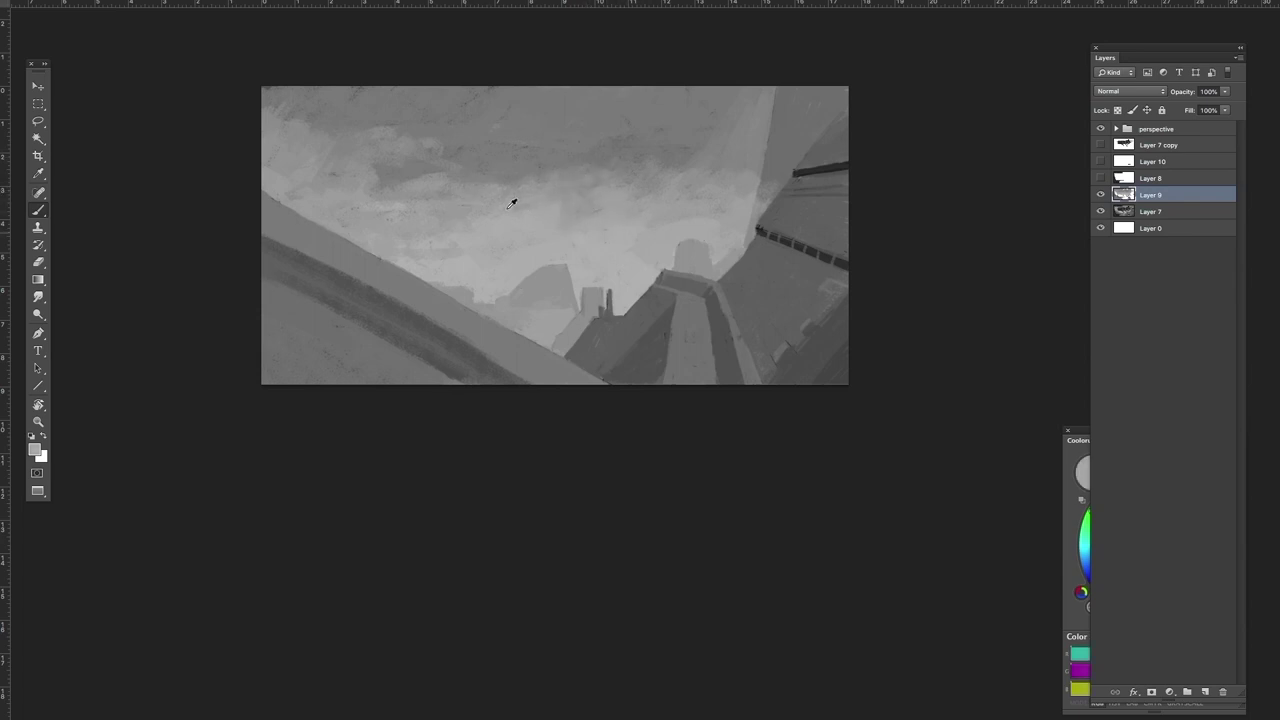
pyautogui.keyDown('alt'); pyautogui.click(467, 171); pyautogui.keyUp('alt')
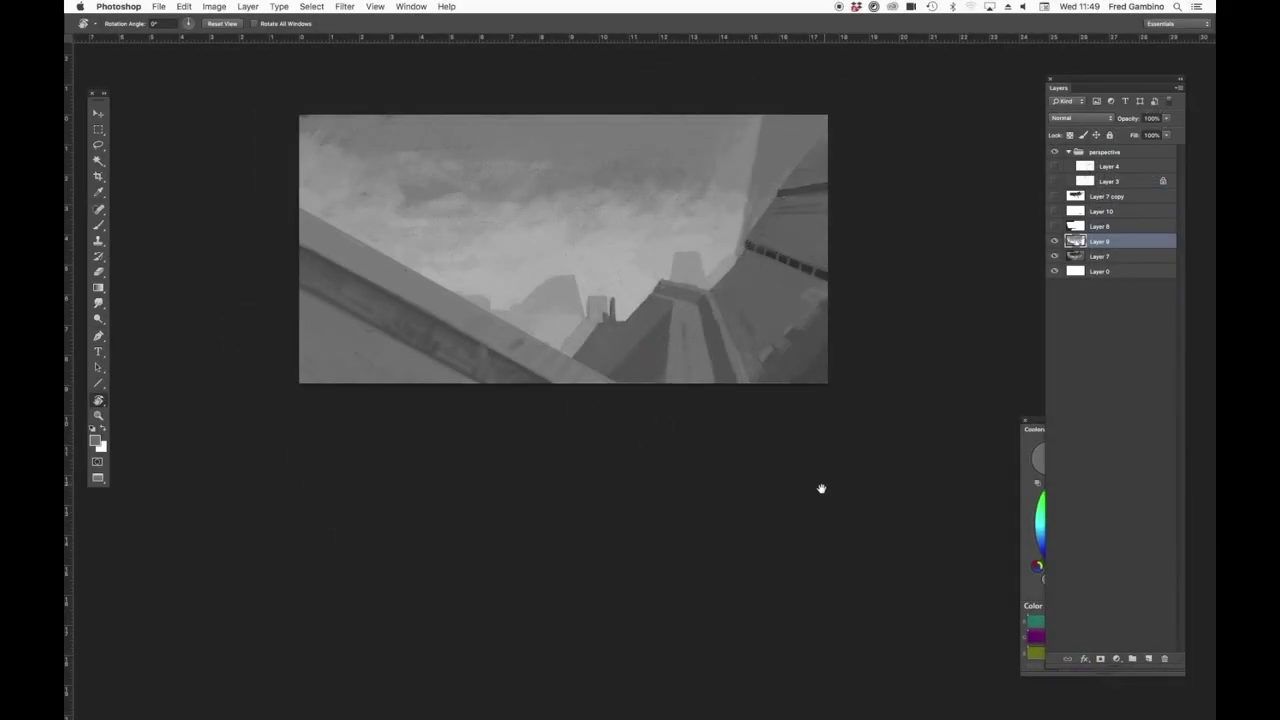
# Show Layer 8, Layer 10 and Layer 7 copy again over the cleaned background and save the file
pyautogui.moveTo(821, 485); pyautogui.dragTo(773, 518)
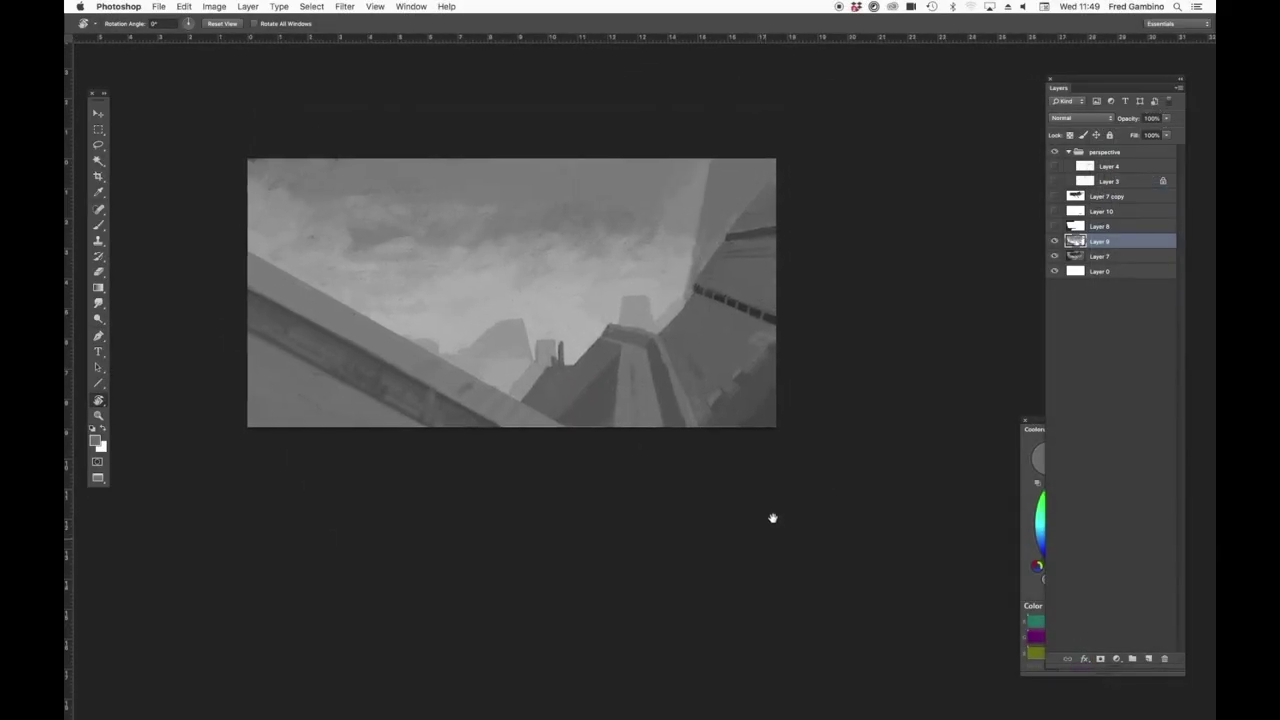
pyautogui.click(1053, 226)
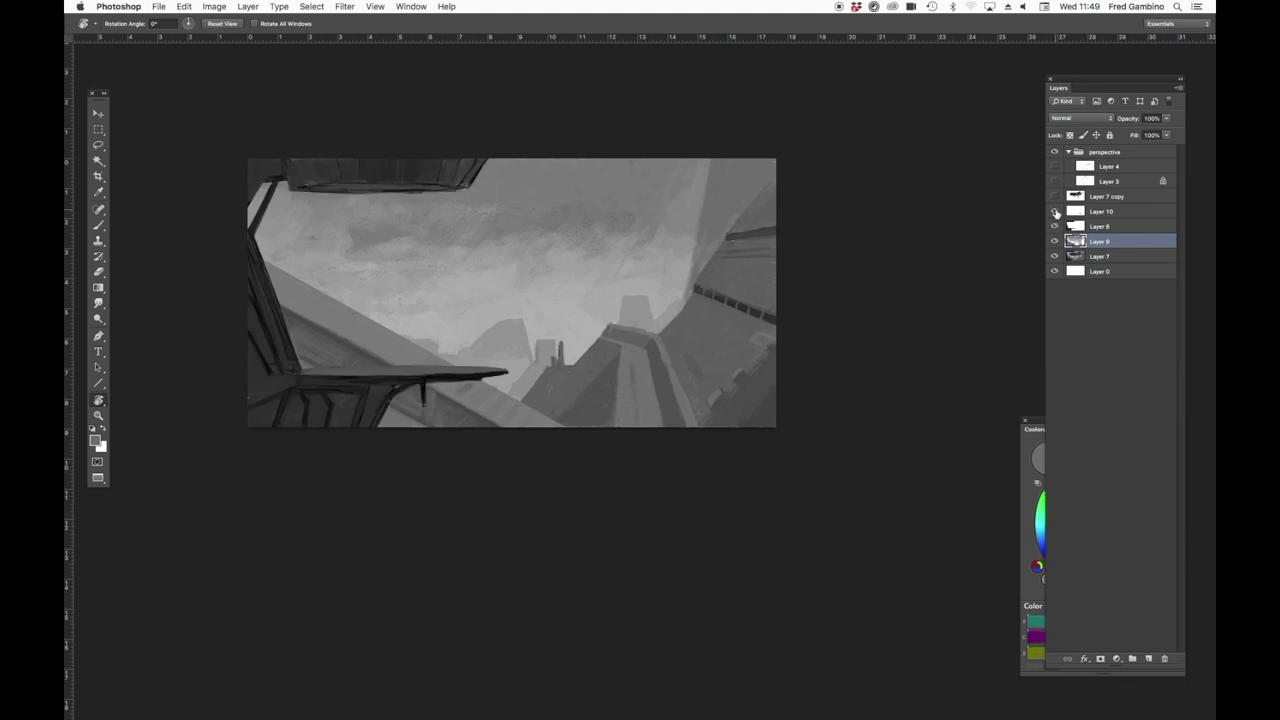
pyautogui.click(1054, 212)
pyautogui.click(1054, 197)
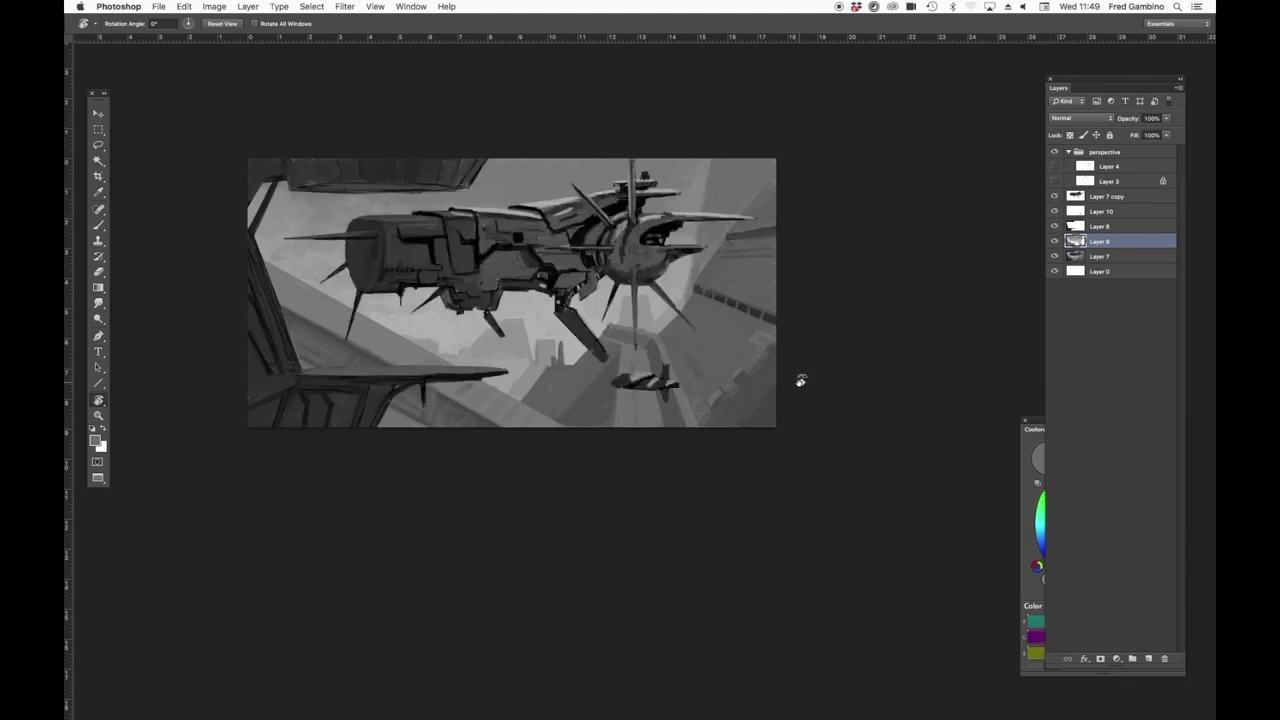
pyautogui.press('super+s')
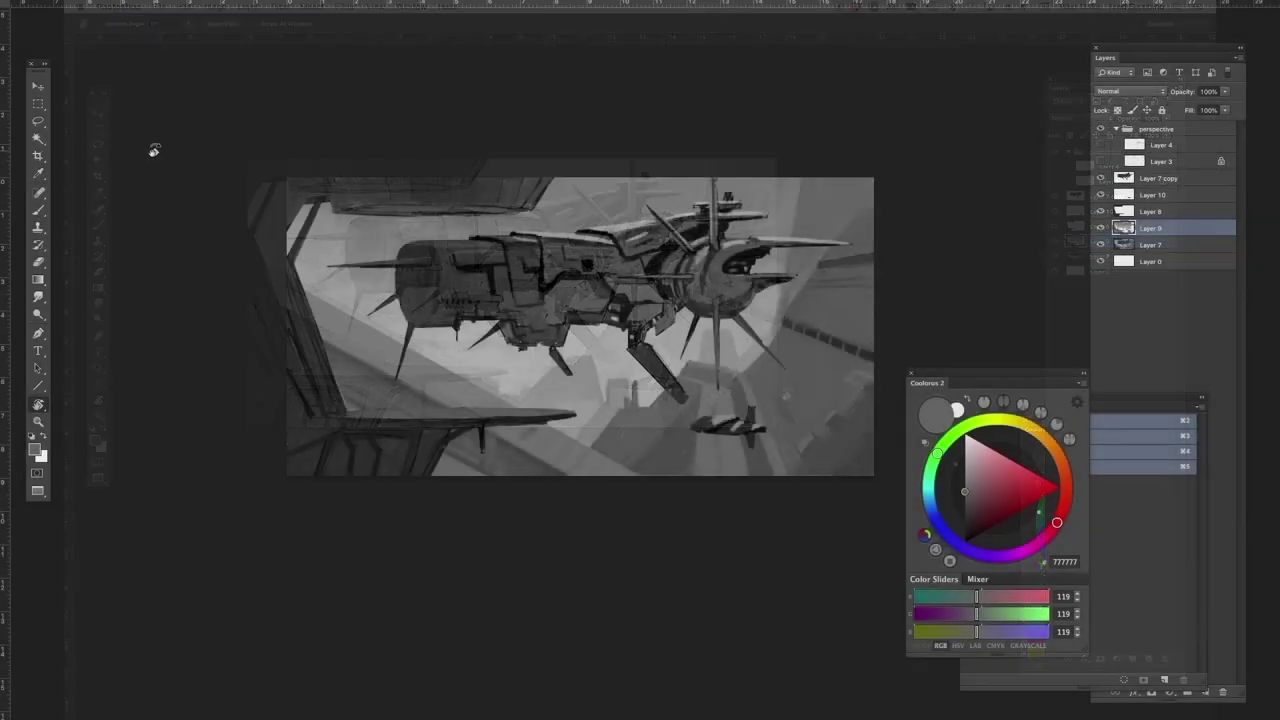
# Load the outlines of Layer 7 copy, Layer 8 and Layer 10 one by one and save each as an alpha channel
pyautogui.moveTo(1017, 537); pyautogui.dragTo(814, 526)
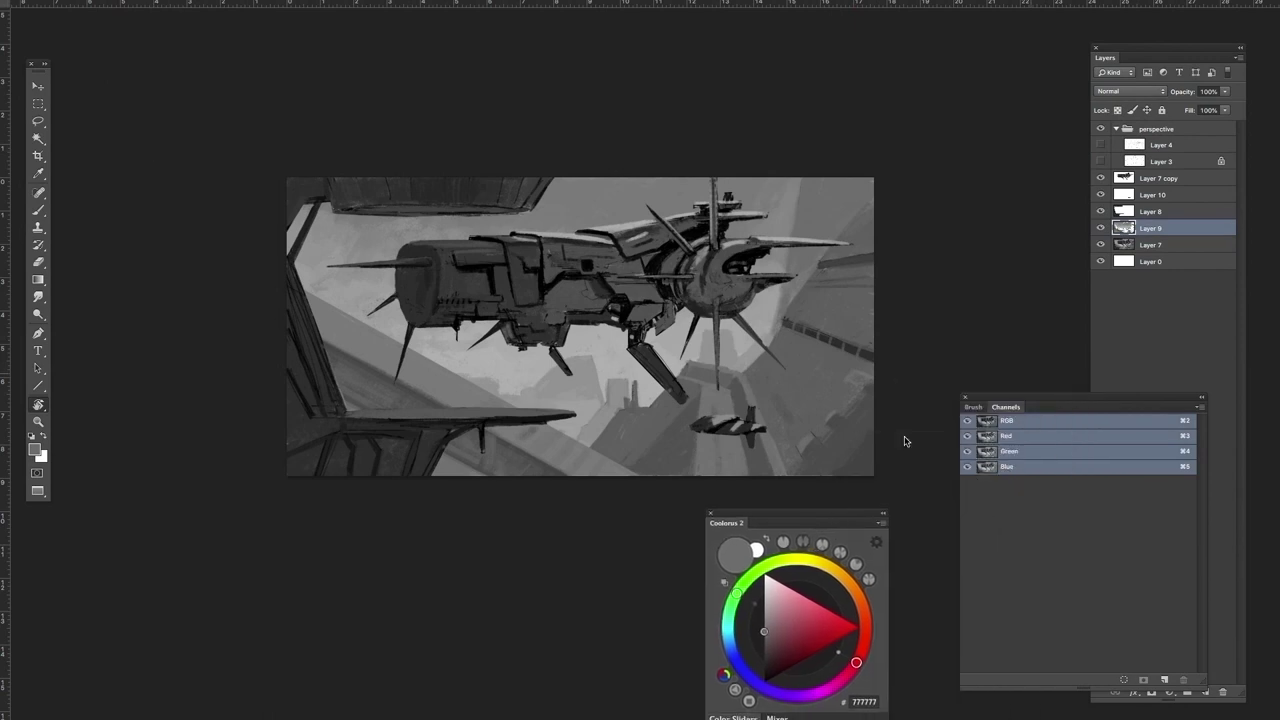
pyautogui.keyDown('super'); pyautogui.click(1124, 180); pyautogui.keyUp('super')
pyautogui.click(1143, 680)
pyautogui.keyDown('super'); pyautogui.click(1128, 216); pyautogui.keyUp('super')
pyautogui.click(1143, 679)
pyautogui.keyDown('super'); pyautogui.click(1124, 195); pyautogui.keyUp('super')
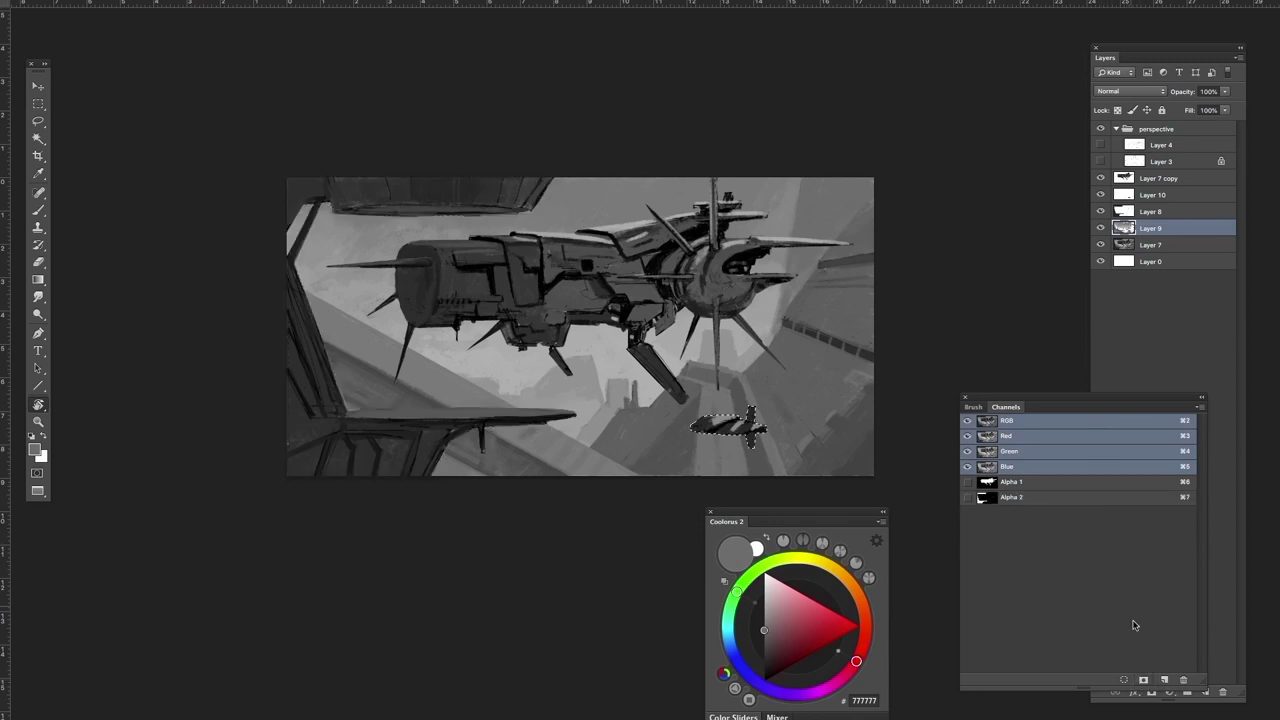
pyautogui.click(1143, 680)
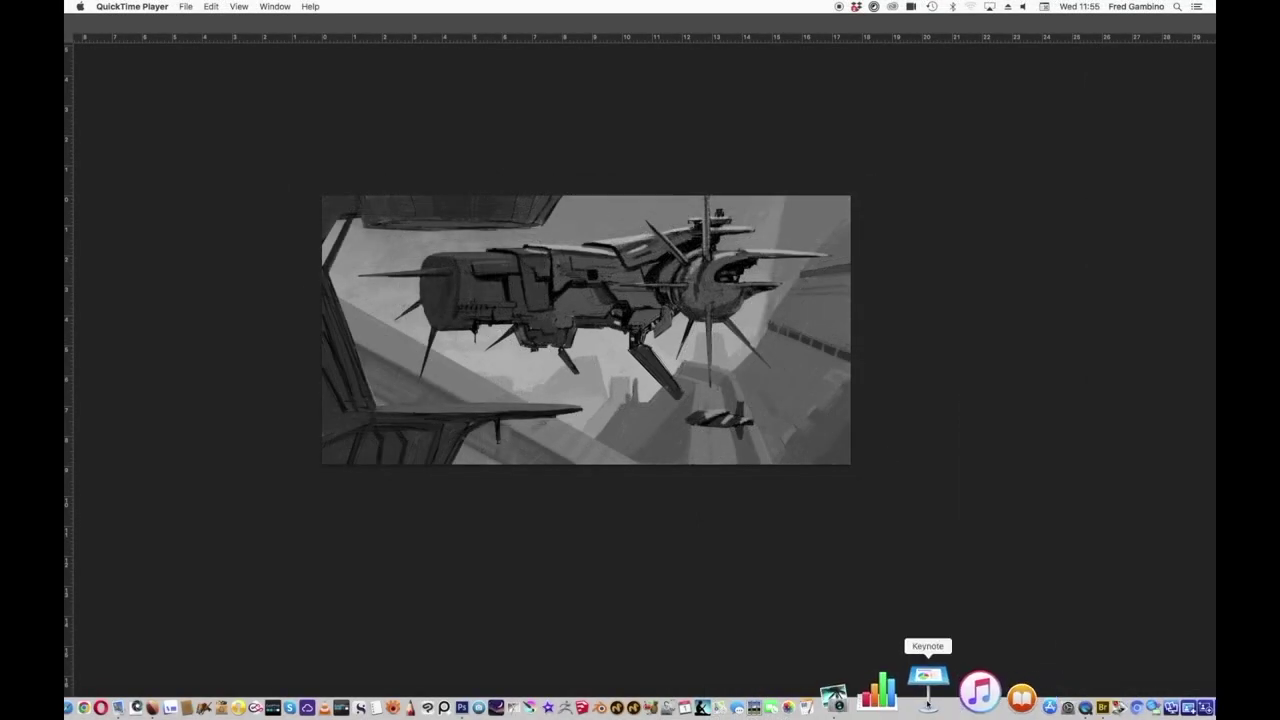
# Switch to iPhoto, preview the desert photo IMG_0039 in the Arches event and bring it into the Photoshop painting
pyautogui.click(887, 693)
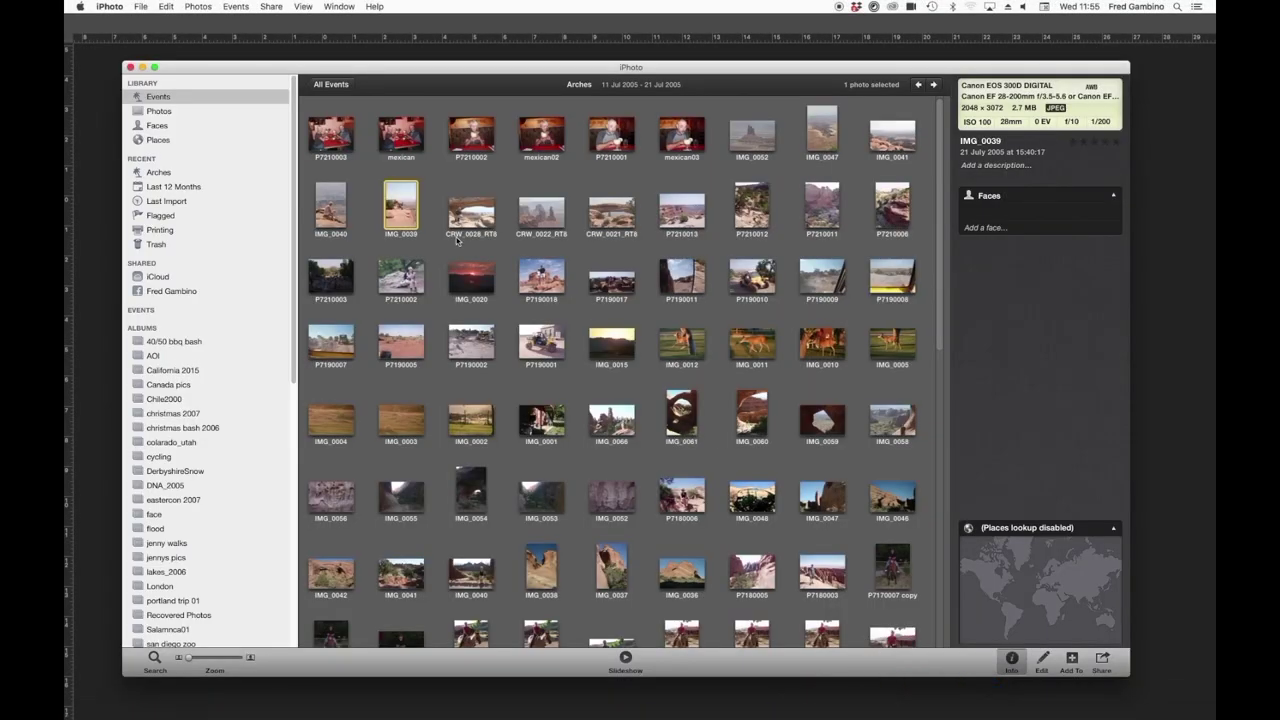
pyautogui.doubleClick(401, 205)
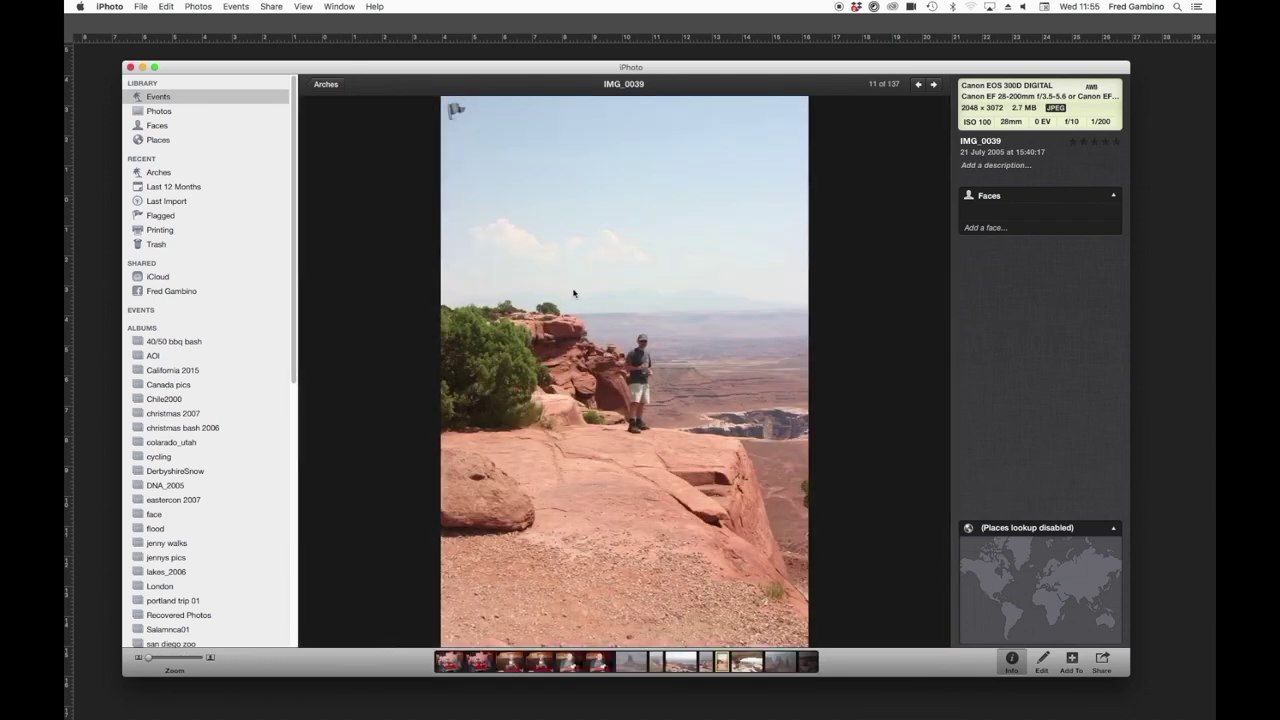
pyautogui.doubleClick(572, 296)
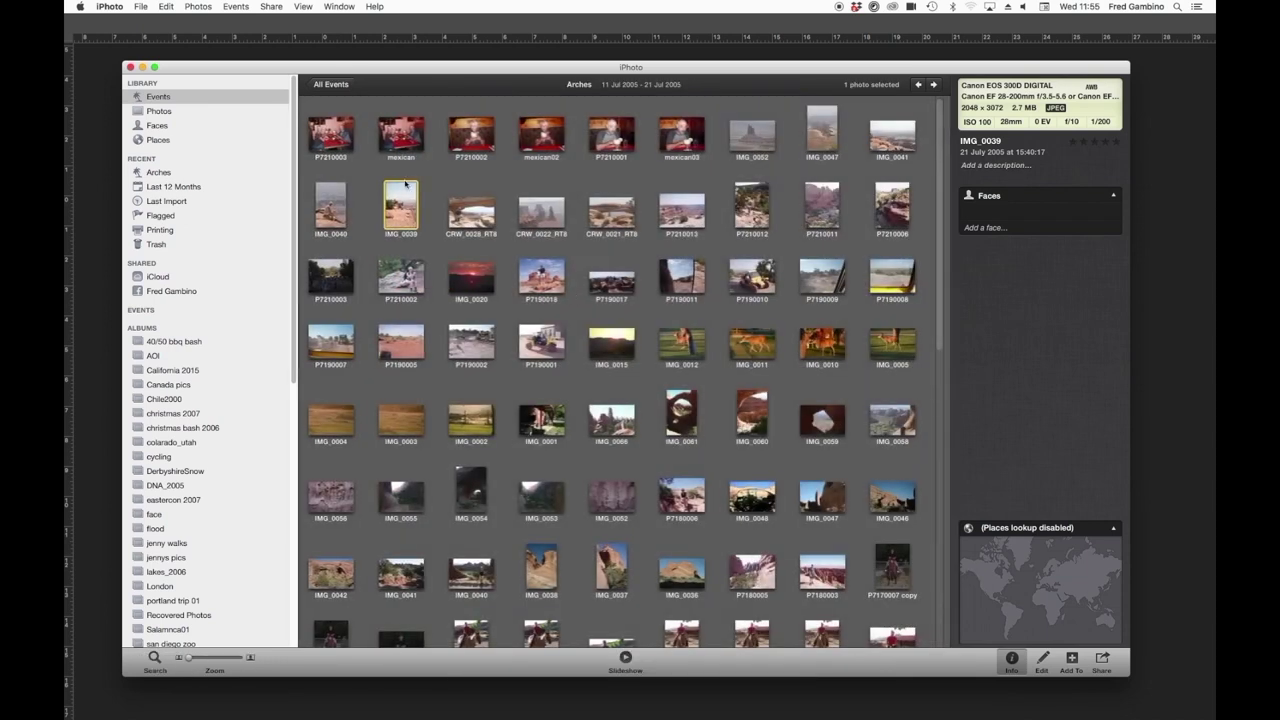
pyautogui.moveTo(401, 205); pyautogui.dragTo(98, 286)
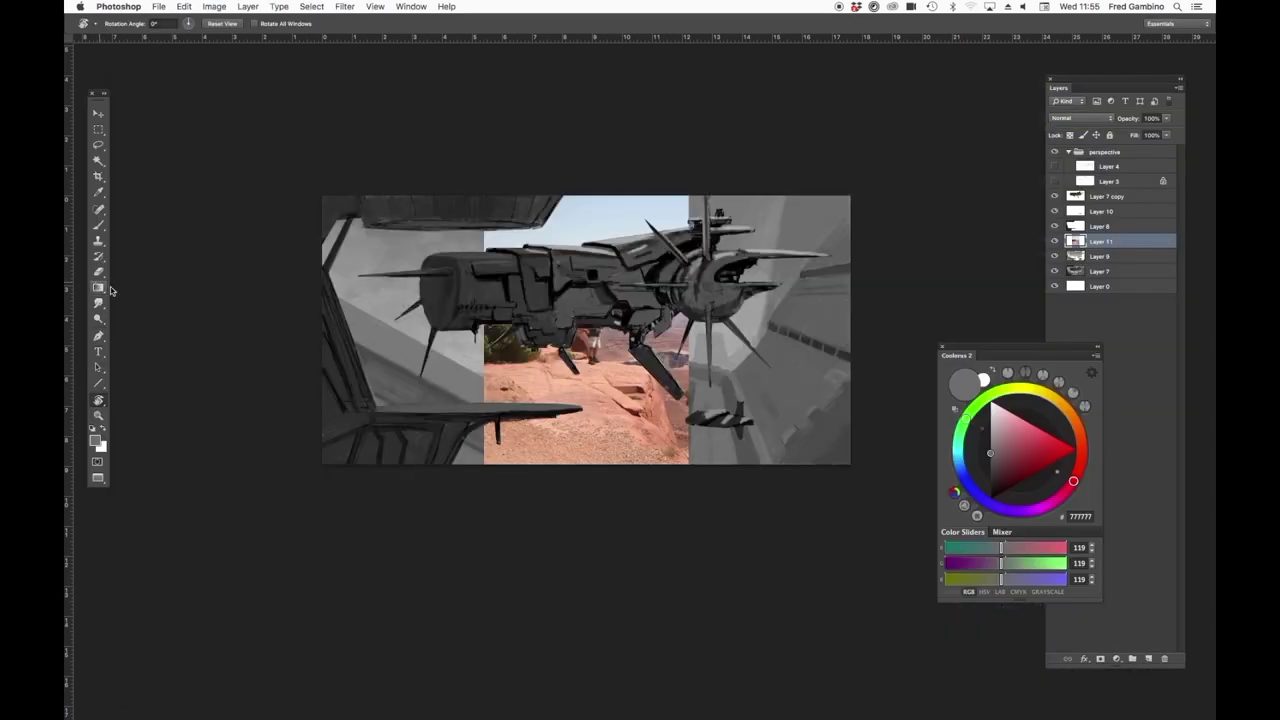
# Move the photo layer above Layer 7 copy and stretch the photo to cover the full canvas
pyautogui.moveTo(1145, 247); pyautogui.dragTo(1137, 197)
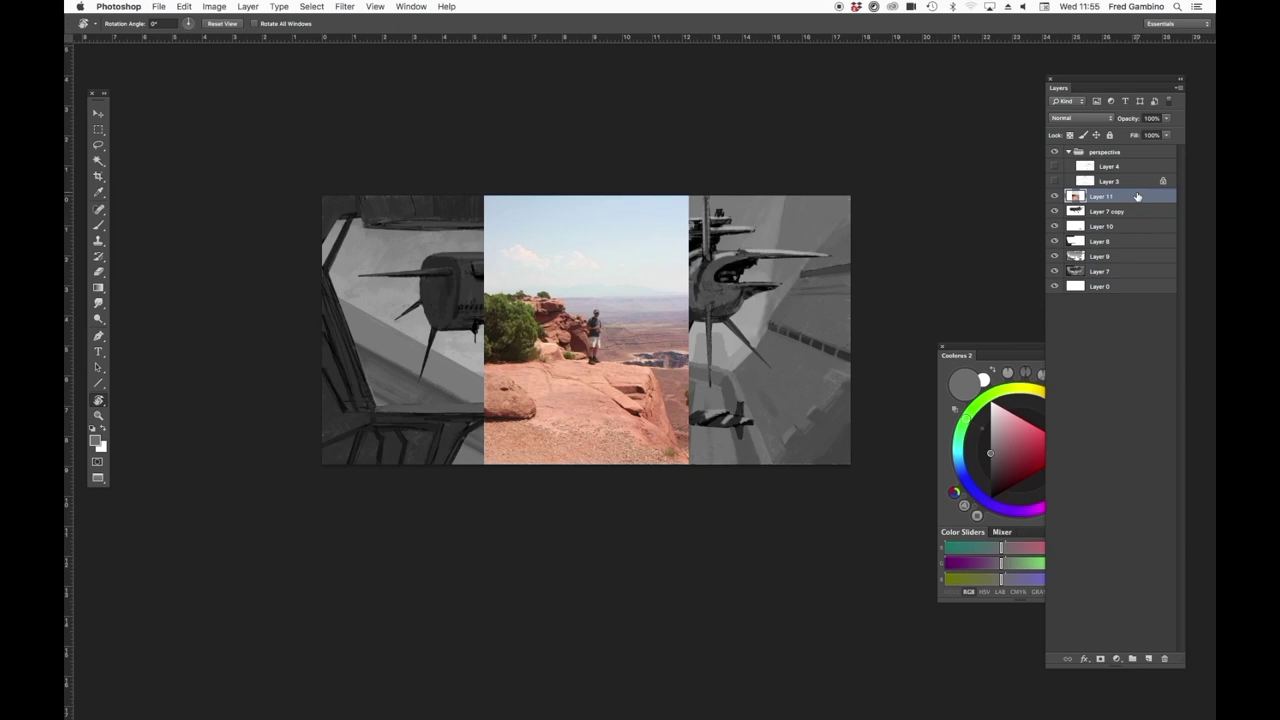
pyautogui.press('super+t')
pyautogui.moveTo(697, 328); pyautogui.dragTo(858, 328)
pyautogui.moveTo(485, 329); pyautogui.dragTo(322, 330)
pyautogui.moveTo(586, 483); pyautogui.dragTo(588, 521)
pyautogui.moveTo(587, 176); pyautogui.dragTo(586, 157)
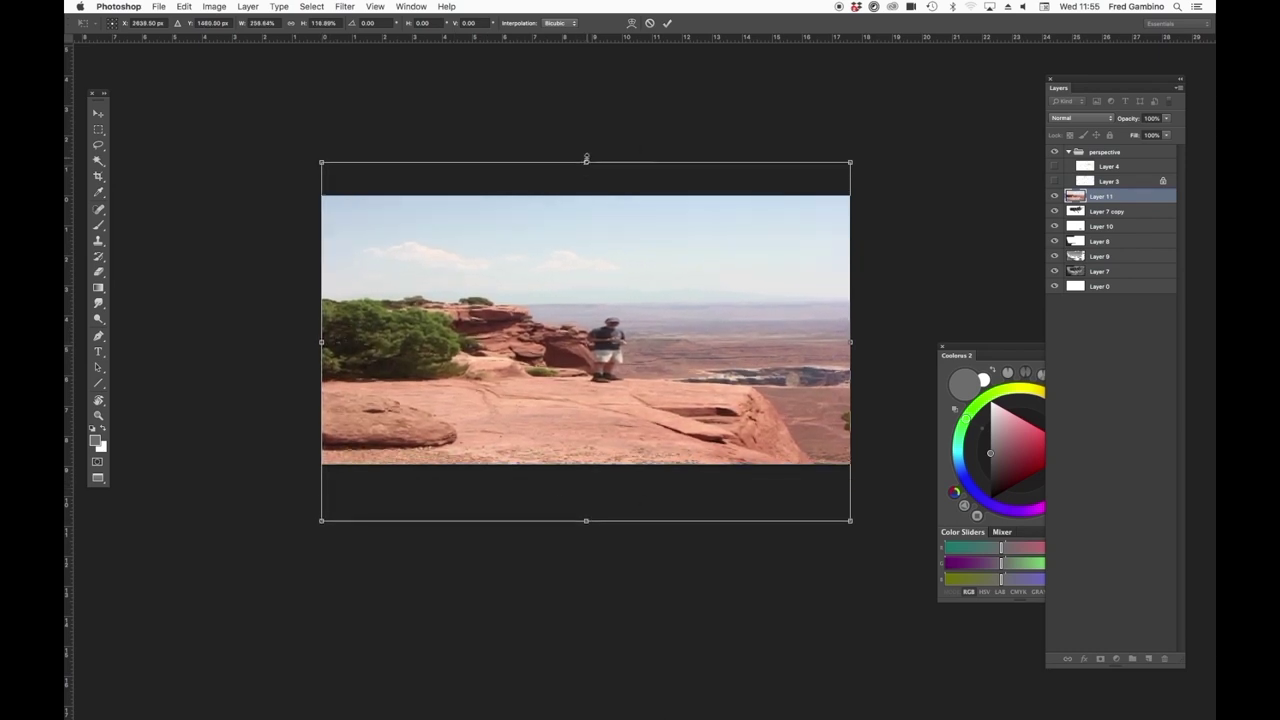
pyautogui.press('Return')
# Set the photo layer's blend mode to Color and nudge the photo slightly over the grey painting
pyautogui.click(1078, 118)
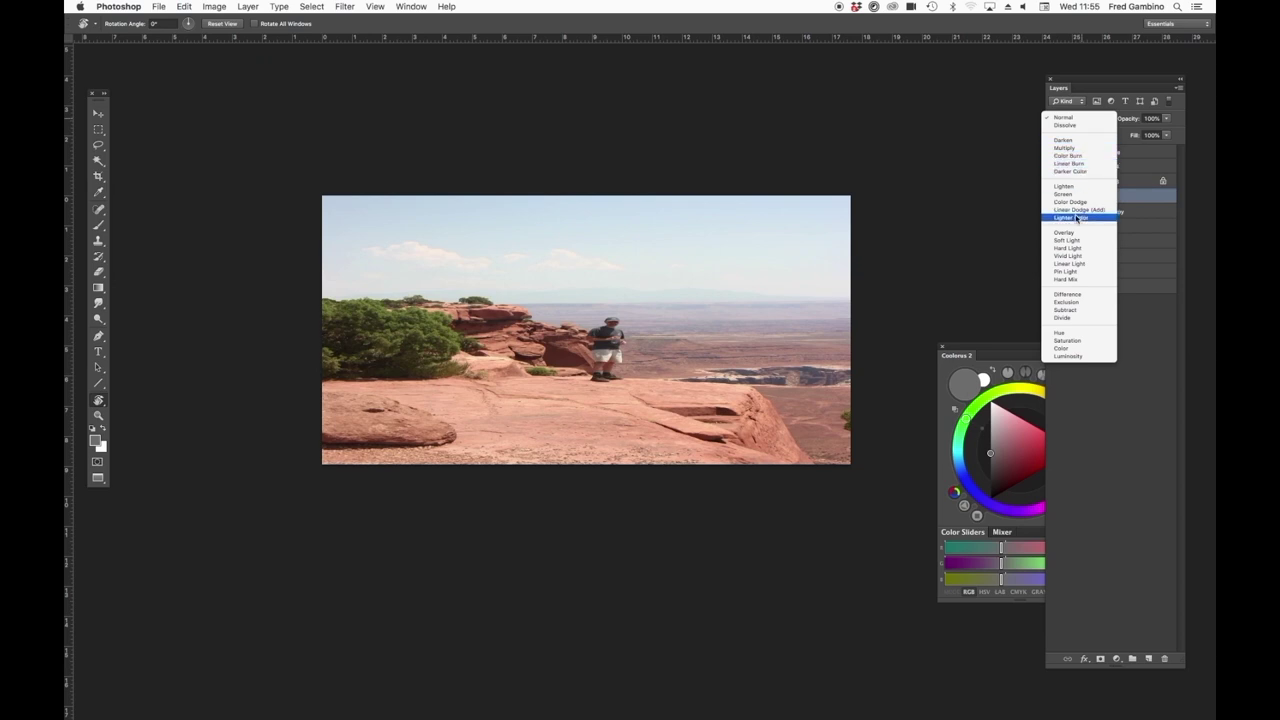
pyautogui.click(1062, 348)
pyautogui.press('v')
pyautogui.moveTo(695, 454); pyautogui.dragTo(687, 459)
pyautogui.press('i')
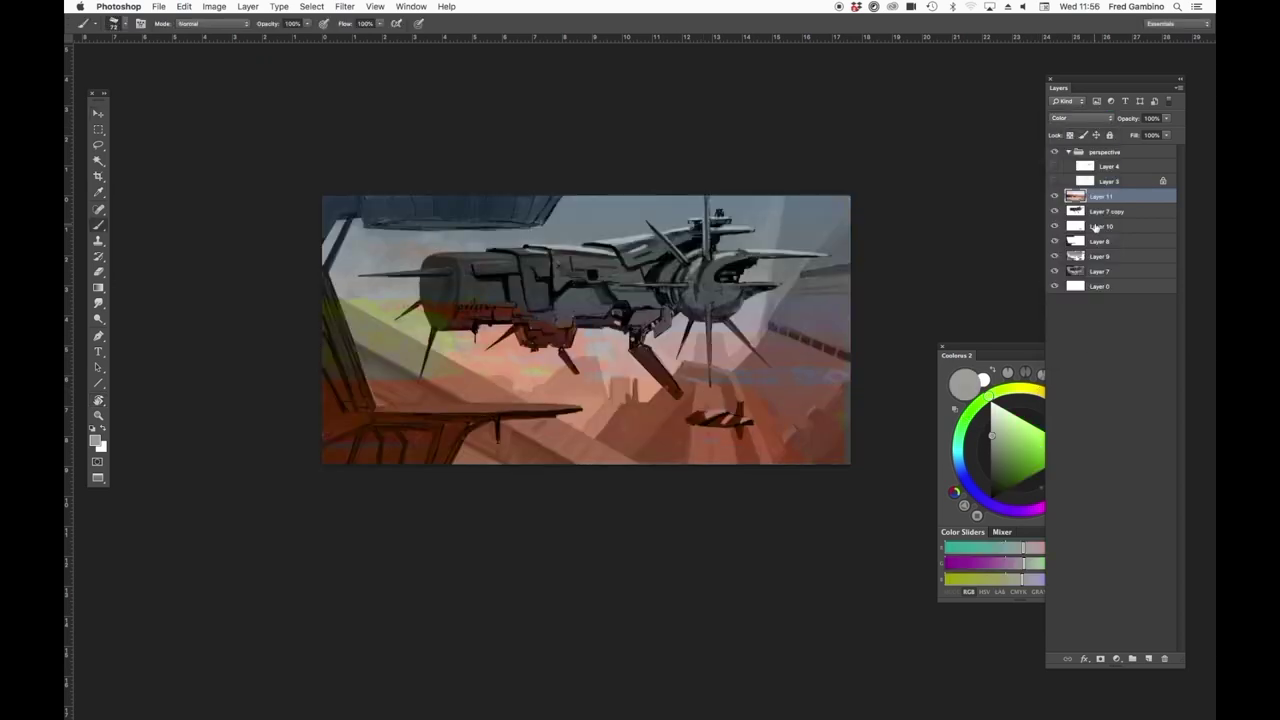
# Raise the saturation of the photo colours on Layer 11 with Hue/Saturation
pyautogui.hotkey('ctrl', 'u')
pyautogui.moveTo(1050, 575); pyautogui.dragTo(1058, 574)
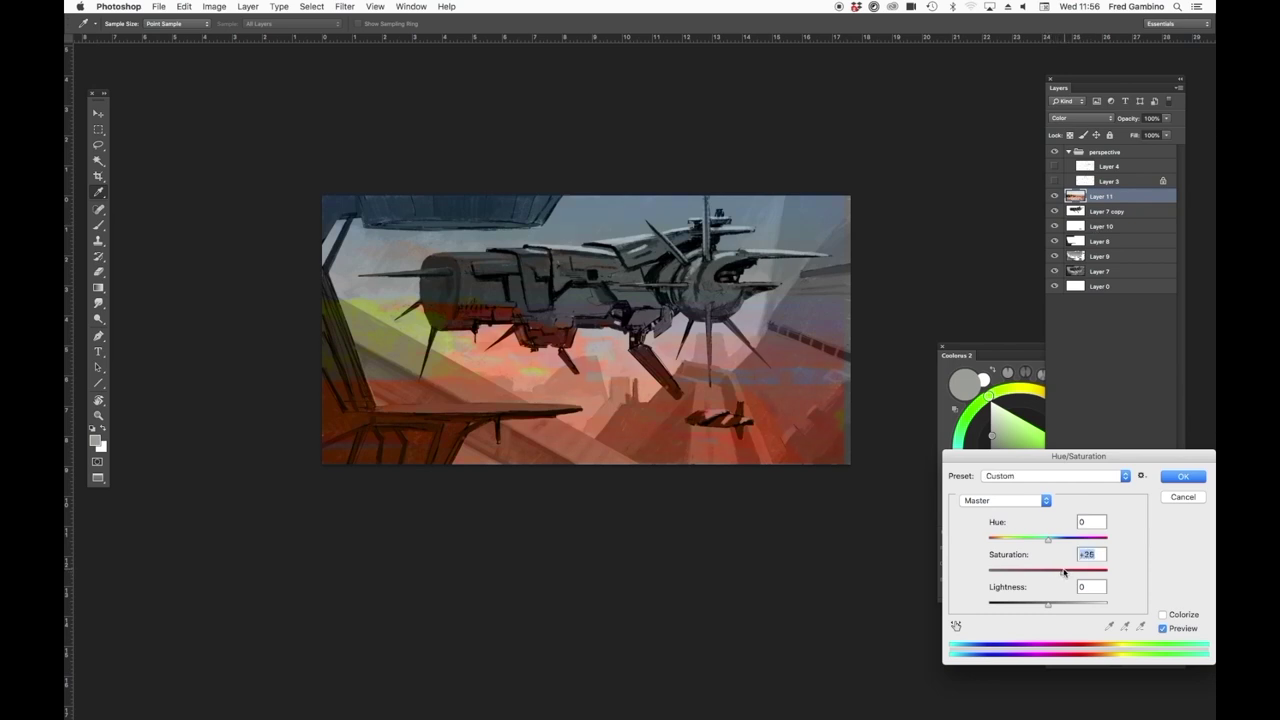
pyautogui.press('Return')
# Even out the far wall's colour on Layer 11 with sampled reds and mauves, covering the stray strip along the canvas edge
pyautogui.press('b')
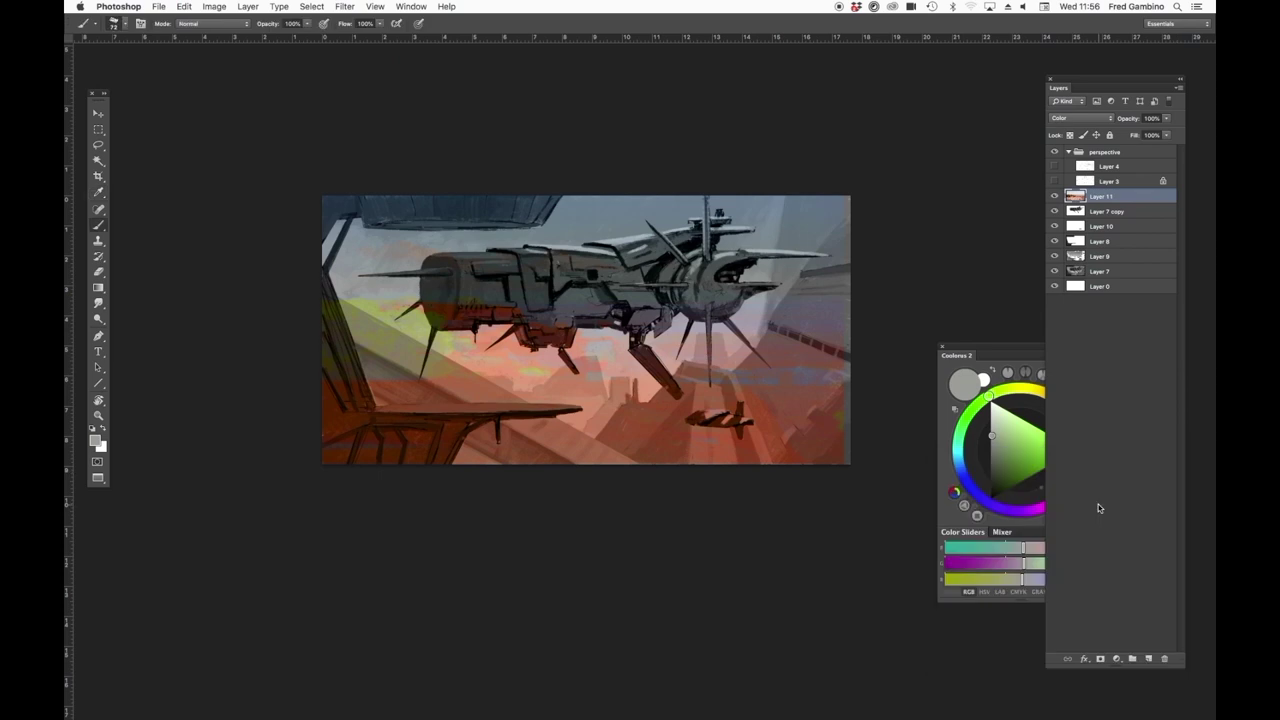
pyautogui.keyDown('alt'); pyautogui.click(800, 400); pyautogui.keyUp('alt')
pyautogui.moveTo(735, 378); pyautogui.dragTo(838, 378)
pyautogui.keyDown('alt'); pyautogui.click(815, 420); pyautogui.keyUp('alt')
pyautogui.keyDown('alt'); pyautogui.click(805, 365); pyautogui.keyUp('alt')
pyautogui.moveTo(845, 440); pyautogui.dragTo(843, 215)
# Blend the mottled patches of sky and cloud below the main ship with sampled pinks on Layer 11
pyautogui.keyDown('alt'); pyautogui.click(690, 390); pyautogui.keyUp('alt')
pyautogui.keyDown('alt'); pyautogui.click(605, 370); pyautogui.keyUp('alt')
pyautogui.moveTo(605, 370); pyautogui.dragTo(520, 373)
pyautogui.keyDown('alt'); pyautogui.click(550, 365); pyautogui.keyUp('alt')
pyautogui.keyDown('alt'); pyautogui.click(372, 356); pyautogui.keyUp('alt')
# Adjust the brush and tint the main ship's hull, spiked sphere and front spikes rust red
pyautogui.rightClick(706, 321)
pyautogui.moveTo(626, 260); pyautogui.dragTo(672, 244)
pyautogui.moveTo(704, 262); pyautogui.dragTo(691, 300)
pyautogui.keyDown('alt'); pyautogui.click(688, 265); pyautogui.keyUp('alt')
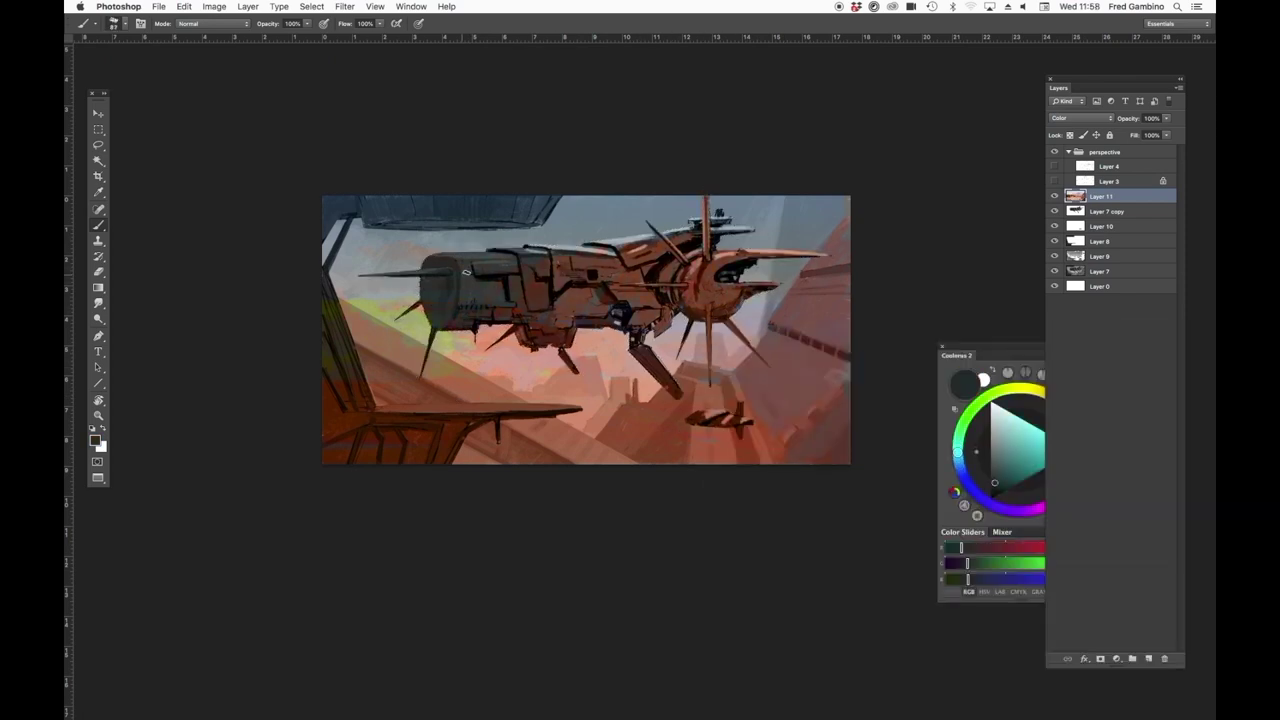
# Tint the main ship's rear hull, underside and hanging leg blue-grey with sampled colours
pyautogui.keyDown('alt'); pyautogui.click(606, 318); pyautogui.keyUp('alt')
pyautogui.keyDown('alt'); pyautogui.click(602, 300); pyautogui.keyUp('alt')
pyautogui.keyDown('alt'); pyautogui.click(600, 338); pyautogui.keyUp('alt')
pyautogui.keyDown('alt'); pyautogui.click(595, 312); pyautogui.keyUp('alt')
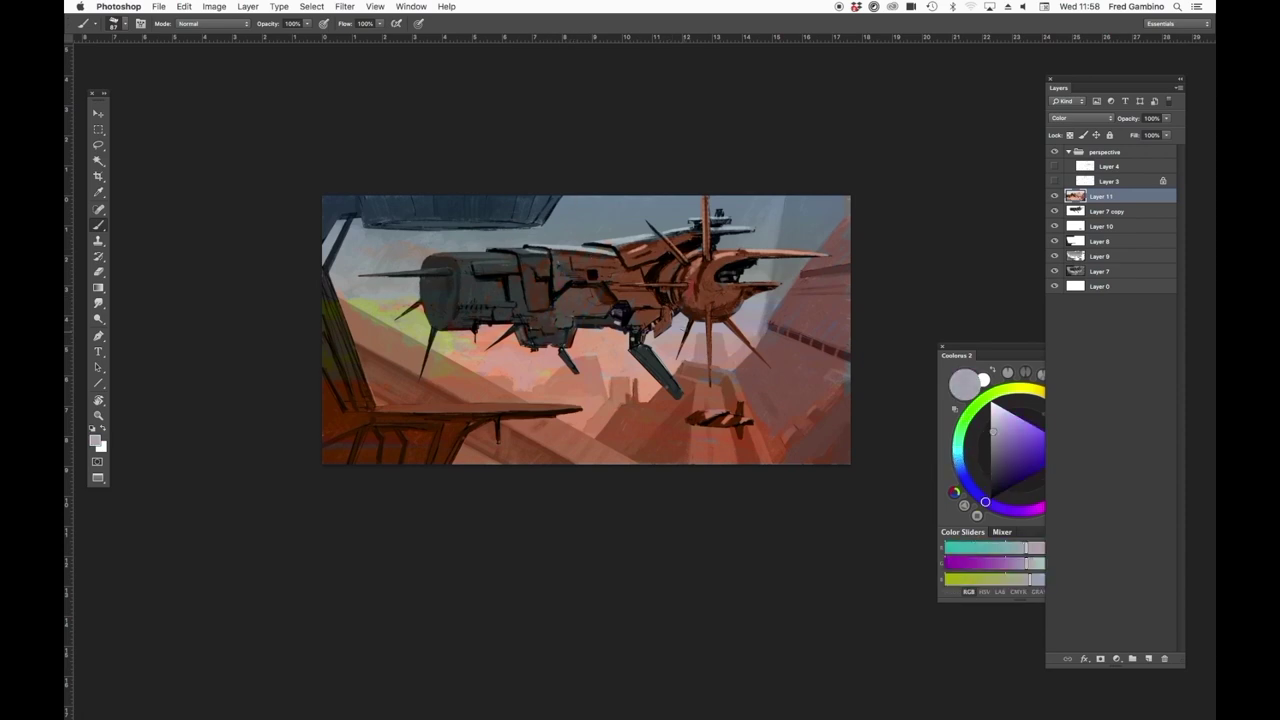
pyautogui.keyDown('alt'); pyautogui.click(455, 346); pyautogui.keyUp('alt')
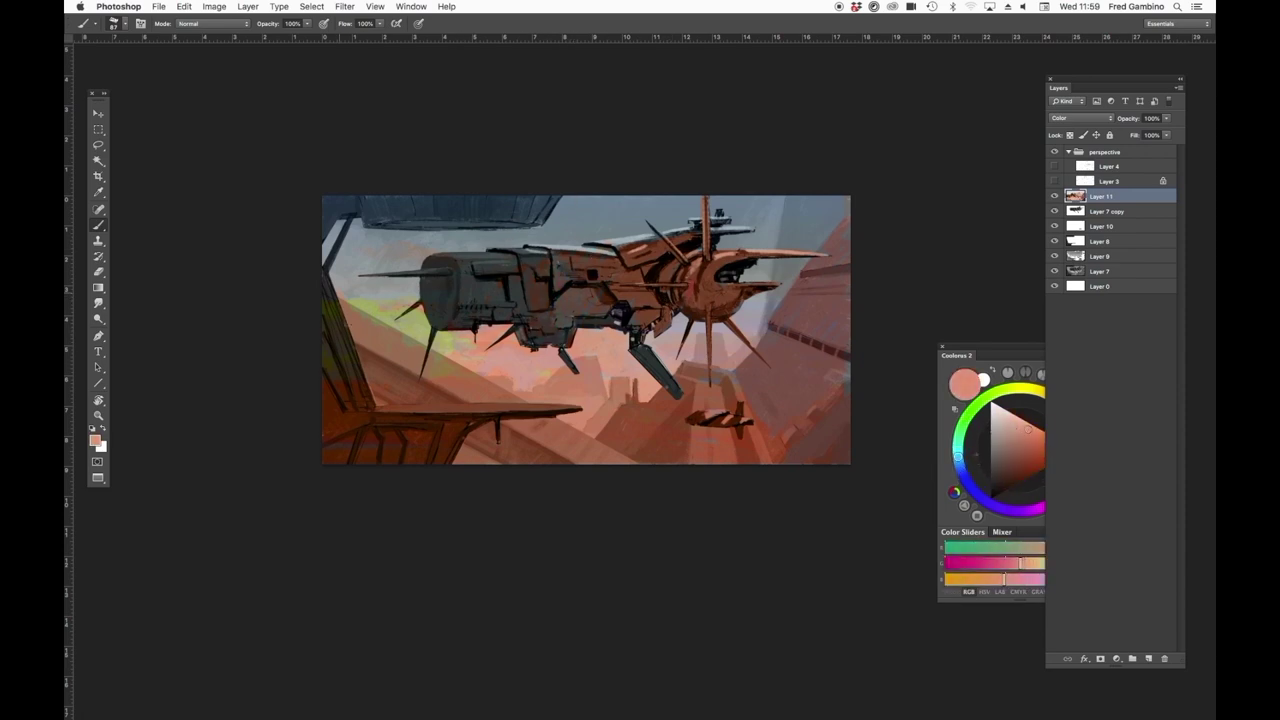
pyautogui.keyDown('alt'); pyautogui.click(535, 220); pyautogui.keyUp('alt')
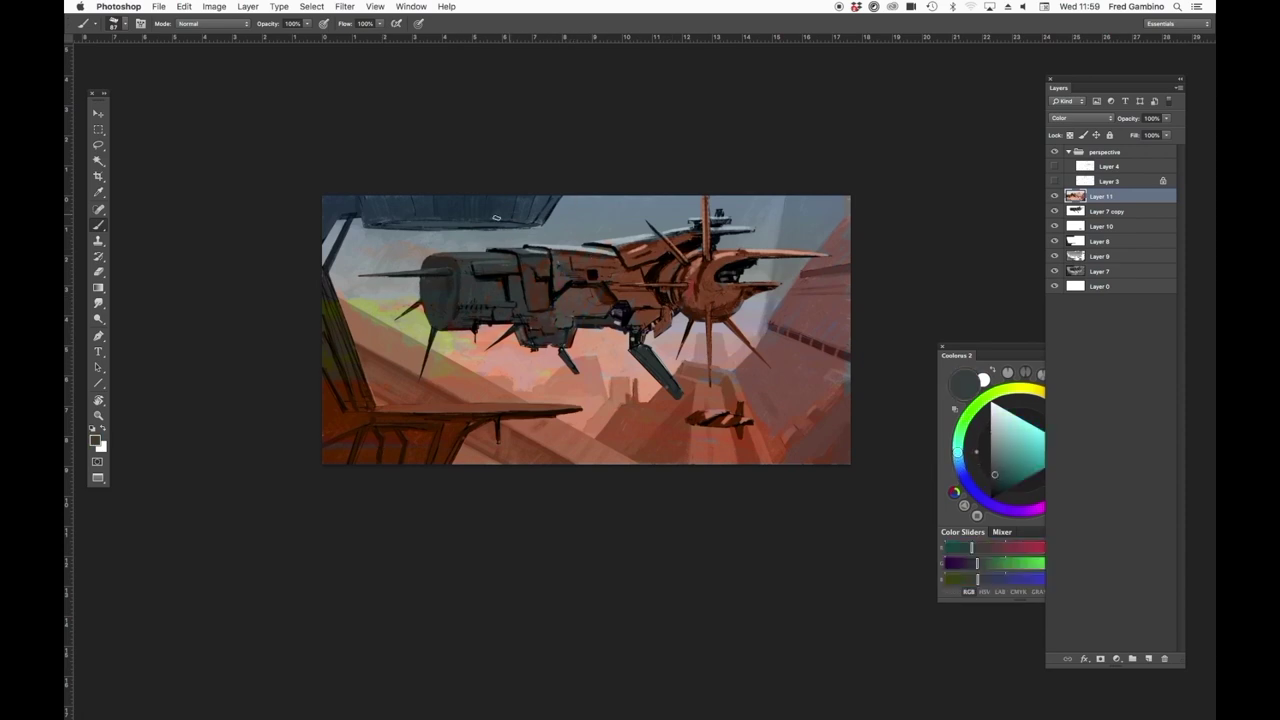
# Paint a cyan tint over the light sky shaft beside the far wall
pyautogui.keyDown('alt'); pyautogui.click(785, 230); pyautogui.keyUp('alt')
pyautogui.click(1012, 445)
pyautogui.moveTo(790, 210); pyautogui.dragTo(775, 260)
pyautogui.keyDown('alt'); pyautogui.click(778, 310); pyautogui.keyUp('alt')
pyautogui.keyDown('alt'); pyautogui.click(790, 300); pyautogui.keyUp('alt')
# Use perspective guide Layers 3 and 4 to check the wall and refine the sampled cyan light, leaving both guides hidden
pyautogui.click(1054, 181)
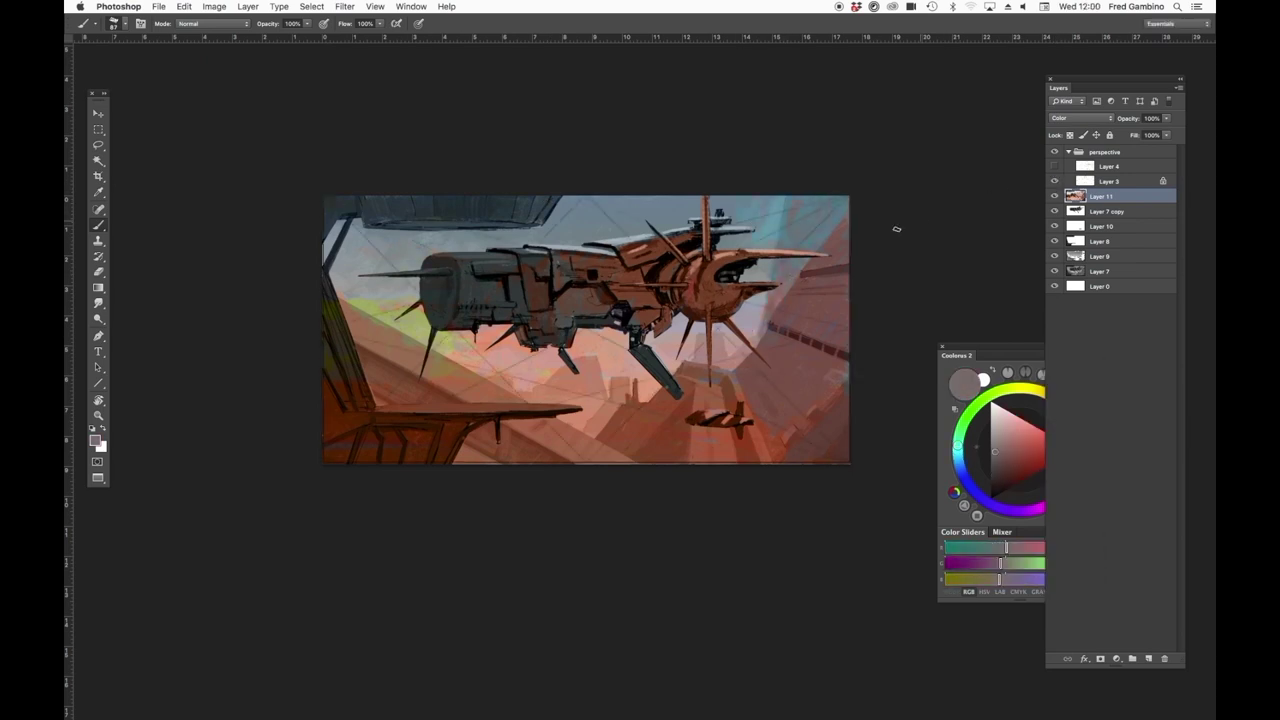
pyautogui.click(1054, 181)
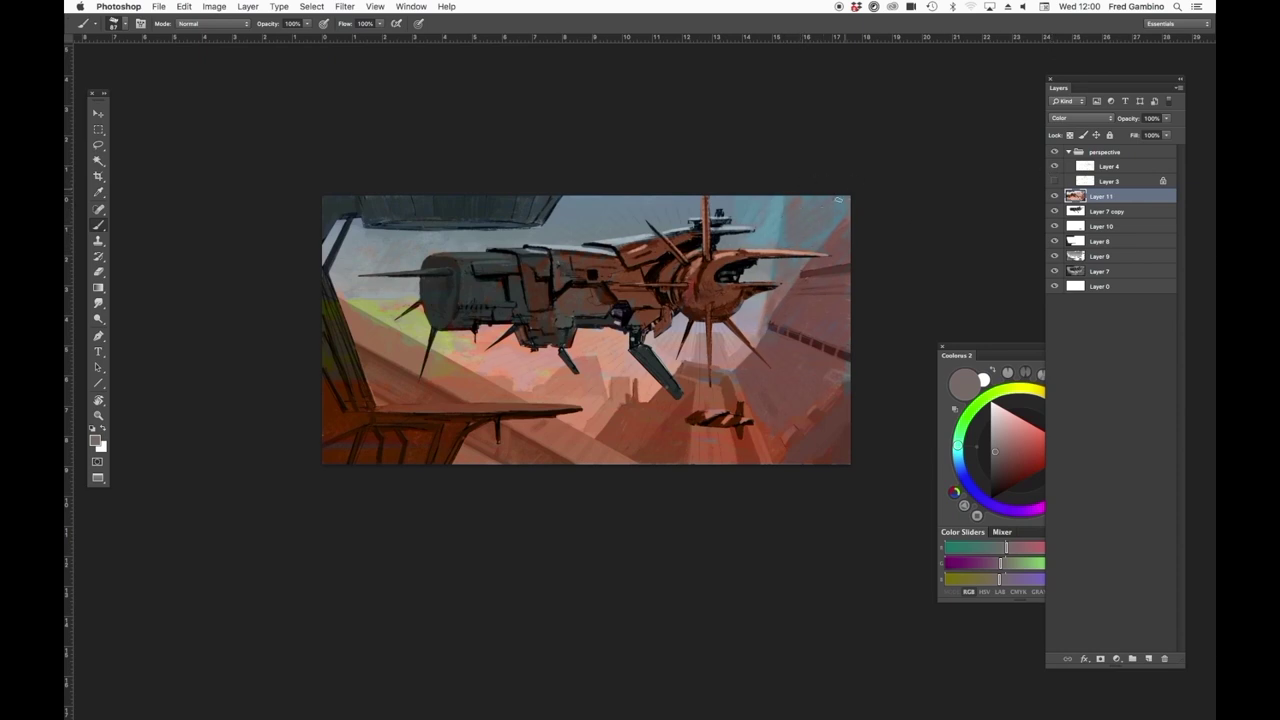
pyautogui.keyDown('alt'); pyautogui.click(777, 230); pyautogui.keyUp('alt')
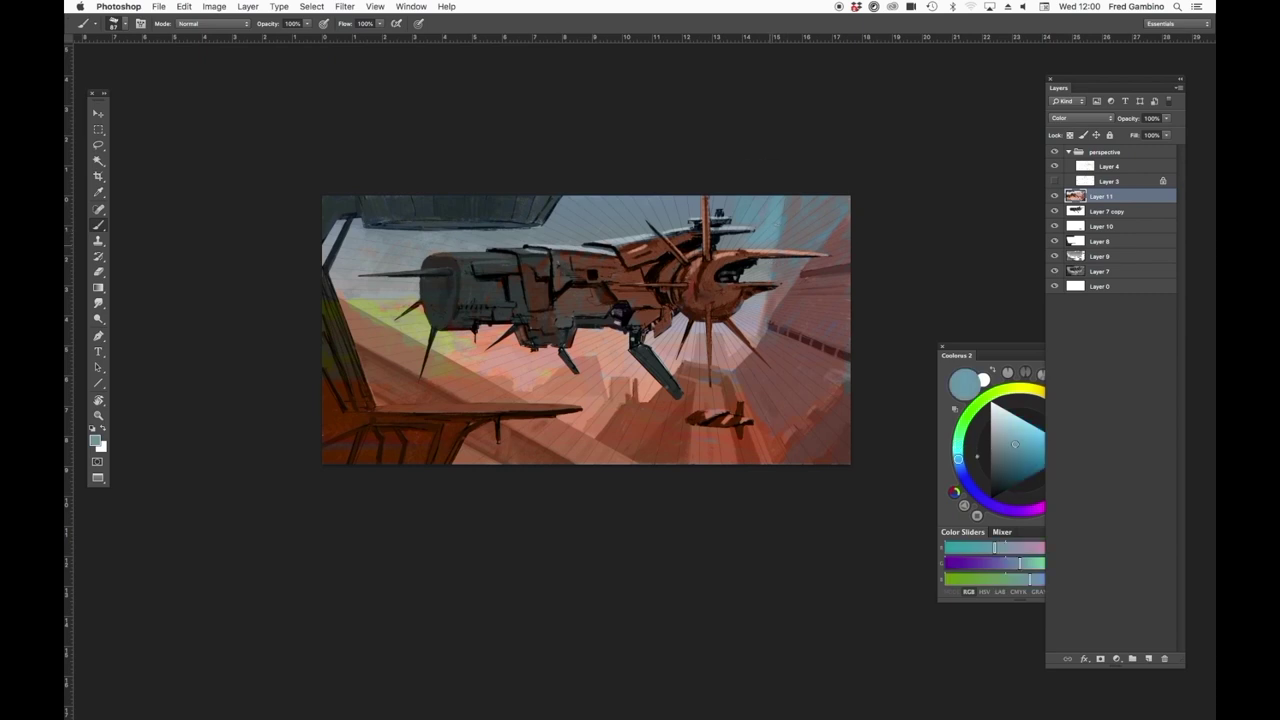
pyautogui.click(1053, 182)
pyautogui.click(1054, 182)
pyautogui.click(1054, 167)
# Tint the foreground dock, its long arm and the overhead structure with blue-grey sampled from the ships
pyautogui.keyDown('alt'); pyautogui.click(450, 290); pyautogui.keyUp('alt')
pyautogui.moveTo(492, 409); pyautogui.dragTo(560, 407)
pyautogui.keyDown('alt'); pyautogui.click(535, 272); pyautogui.keyUp('alt')
pyautogui.keyDown('alt'); pyautogui.click(450, 290); pyautogui.keyUp('alt')
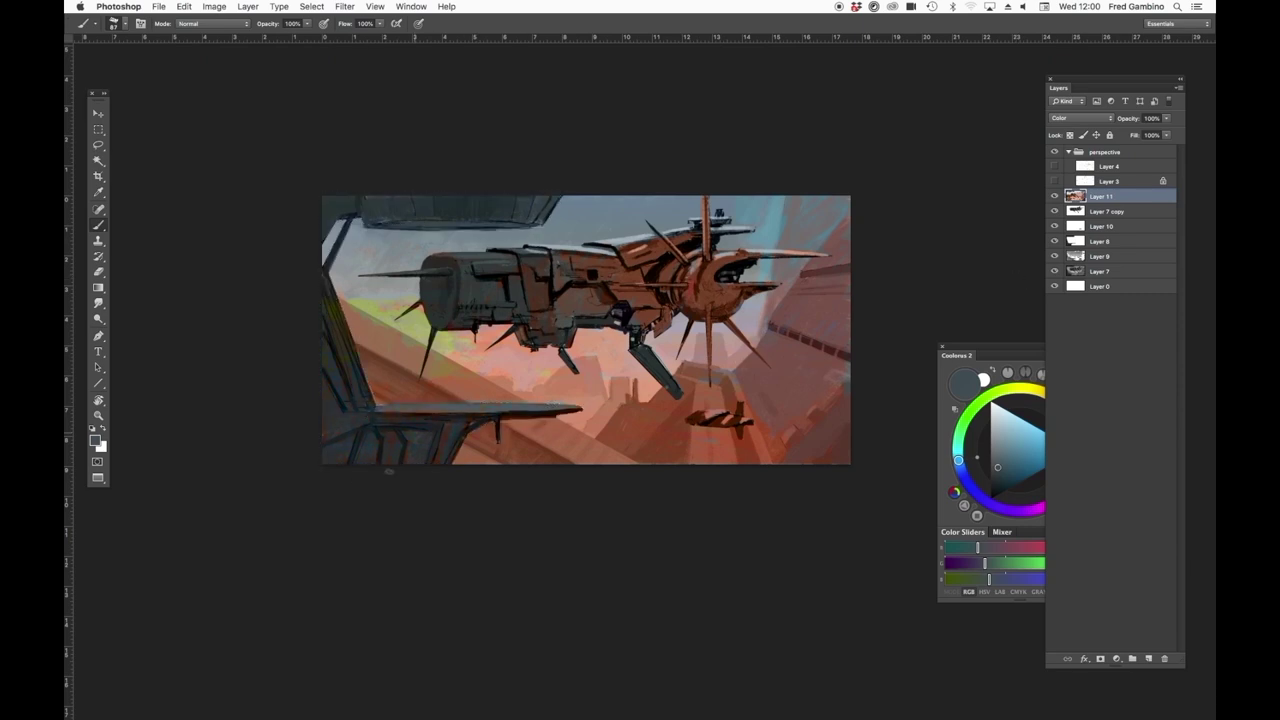
pyautogui.keyDown('alt'); pyautogui.click(554, 300); pyautogui.keyUp('alt')
pyautogui.keyDown('alt'); pyautogui.click(400, 430); pyautogui.keyUp('alt')
pyautogui.keyDown('alt'); pyautogui.click(543, 206); pyautogui.keyUp('alt')
pyautogui.keyDown('alt'); pyautogui.click(345, 371); pyautogui.keyUp('alt')
# Touch up the sky beneath the main ship with sampled hues and tint the small ship neutral grey
pyautogui.keyDown('alt'); pyautogui.click(668, 353); pyautogui.keyUp('alt')
pyautogui.keyDown('alt'); pyautogui.click(614, 338); pyautogui.keyUp('alt')
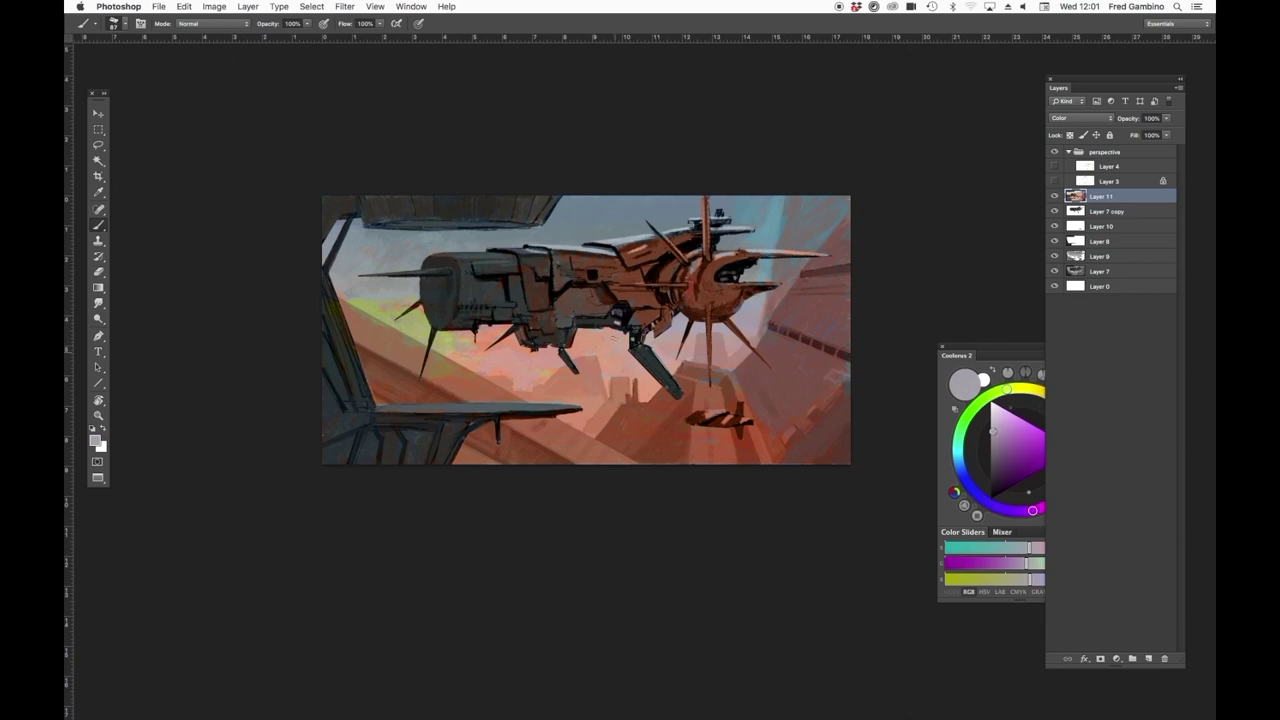
pyautogui.keyDown('alt'); pyautogui.click(491, 350); pyautogui.keyUp('alt')
pyautogui.keyDown('alt'); pyautogui.click(752, 400); pyautogui.keyUp('alt')
pyautogui.keyDown('alt'); pyautogui.click(725, 440); pyautogui.keyUp('alt')
pyautogui.keyDown('alt'); pyautogui.click(740, 412); pyautogui.keyUp('alt')
pyautogui.moveTo(695, 418); pyautogui.dragTo(750, 426)
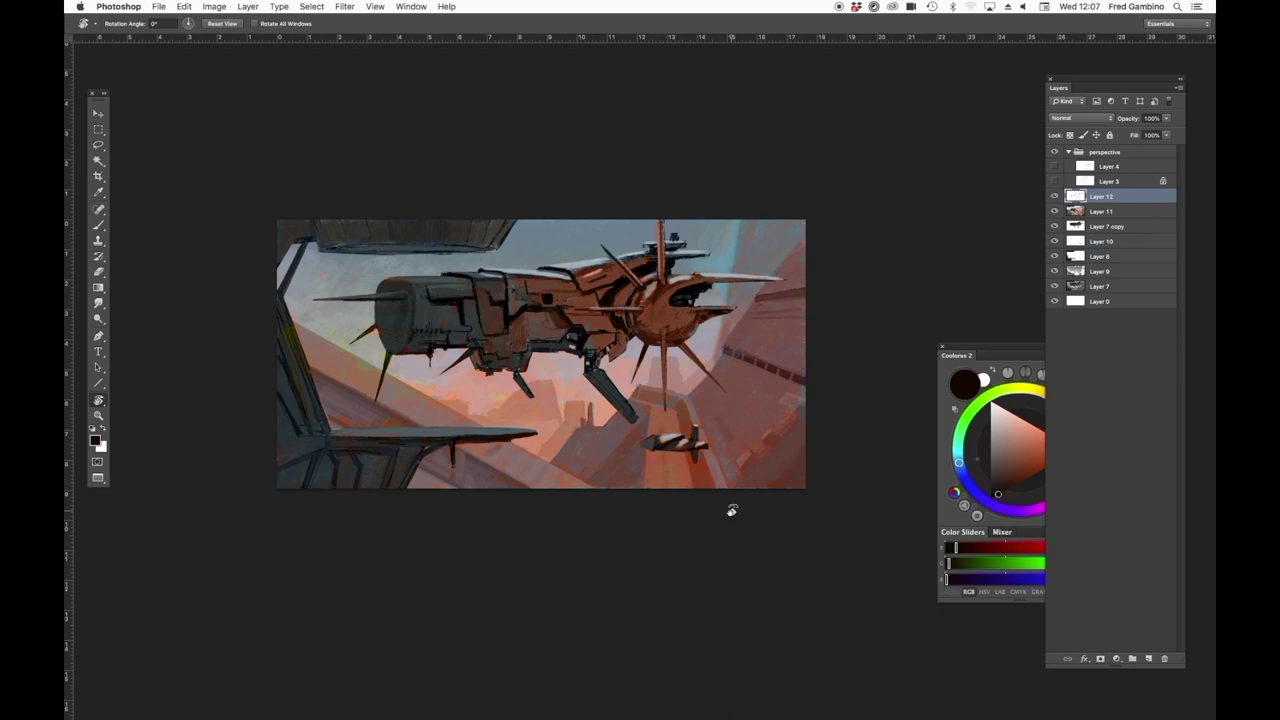
# Merge Layers 12 down to 7 into one layer and copy the main ship to a new layer using Alpha 1
pyautogui.keyDown('shift'); pyautogui.click(1121, 287); pyautogui.keyUp('shift')
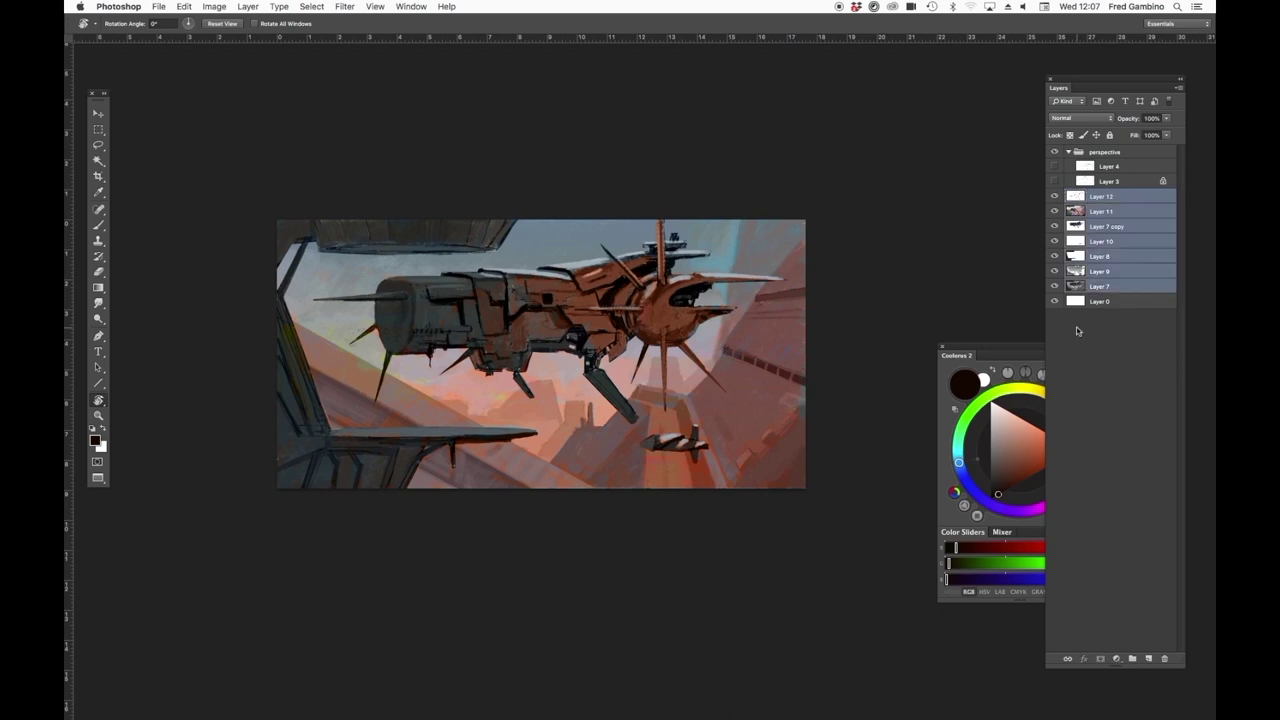
pyautogui.press('super+e')
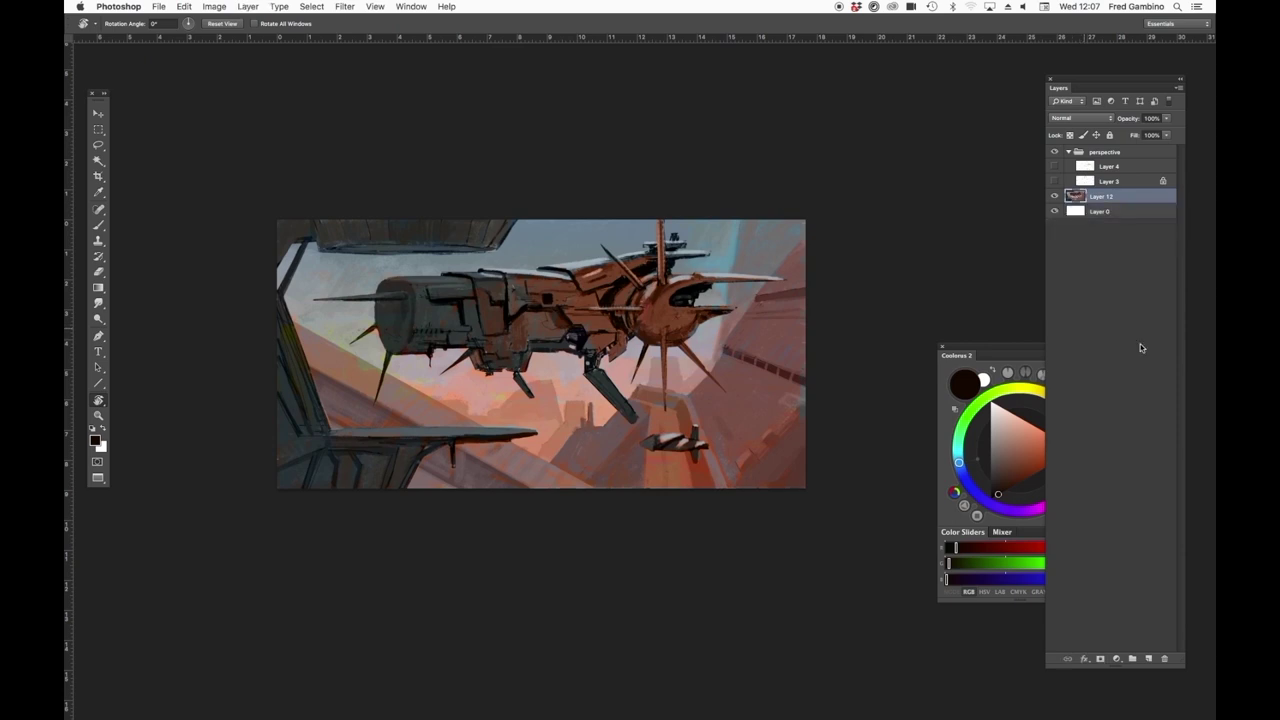
pyautogui.press('F5')
pyautogui.moveTo(939, 316); pyautogui.dragTo(958, 327)
pyautogui.keyDown('super'); pyautogui.click(881, 405); pyautogui.keyUp('super')
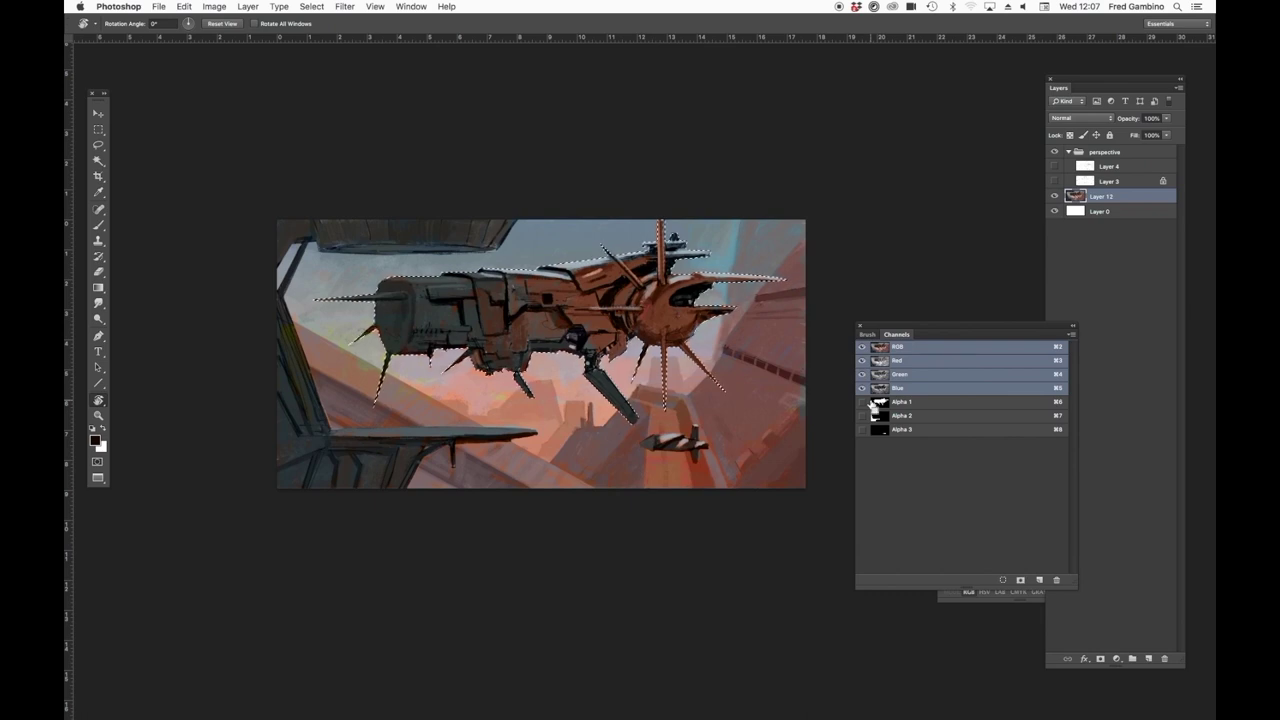
pyautogui.press('super+j')
# Copy the foreground with Alpha 2 and the small ship with Alpha 3 from merged Layer 12 to their own layers
pyautogui.keyDown('super'); pyautogui.click(878, 420); pyautogui.keyUp('super')
pyautogui.click(1072, 211)
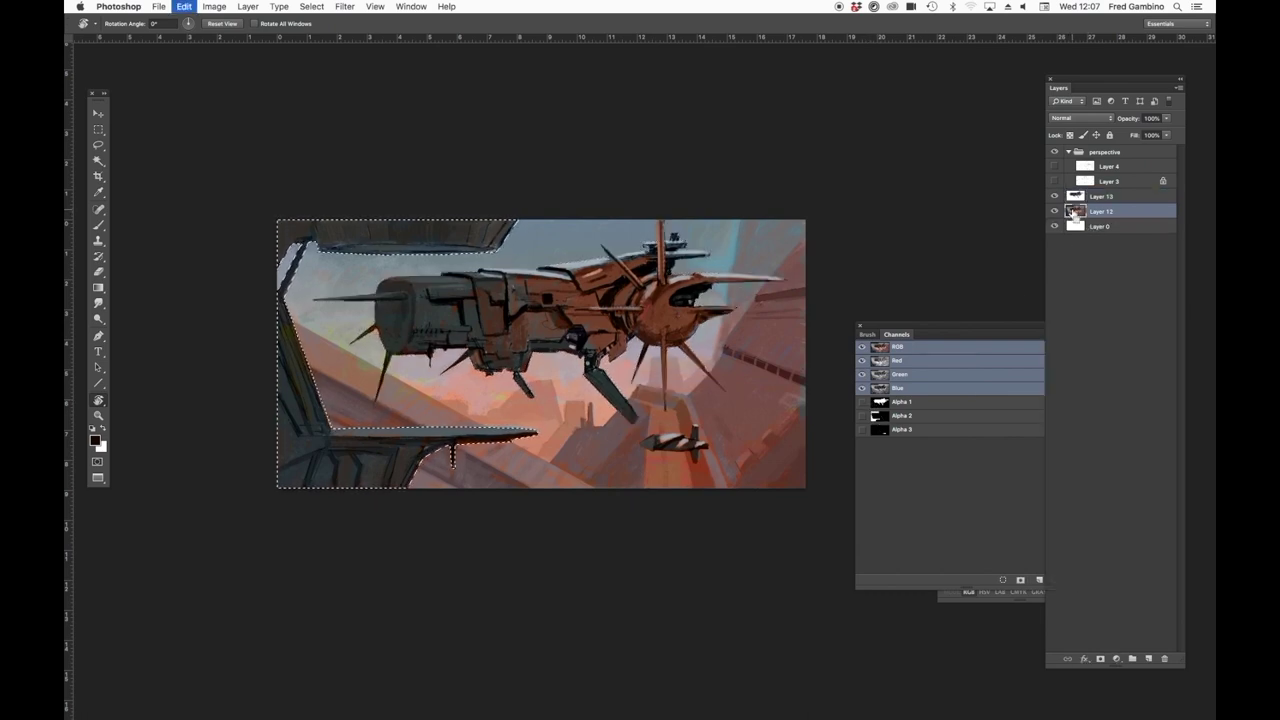
pyautogui.press('super+j')
pyautogui.keyDown('super'); pyautogui.click(878, 428); pyautogui.keyUp('super')
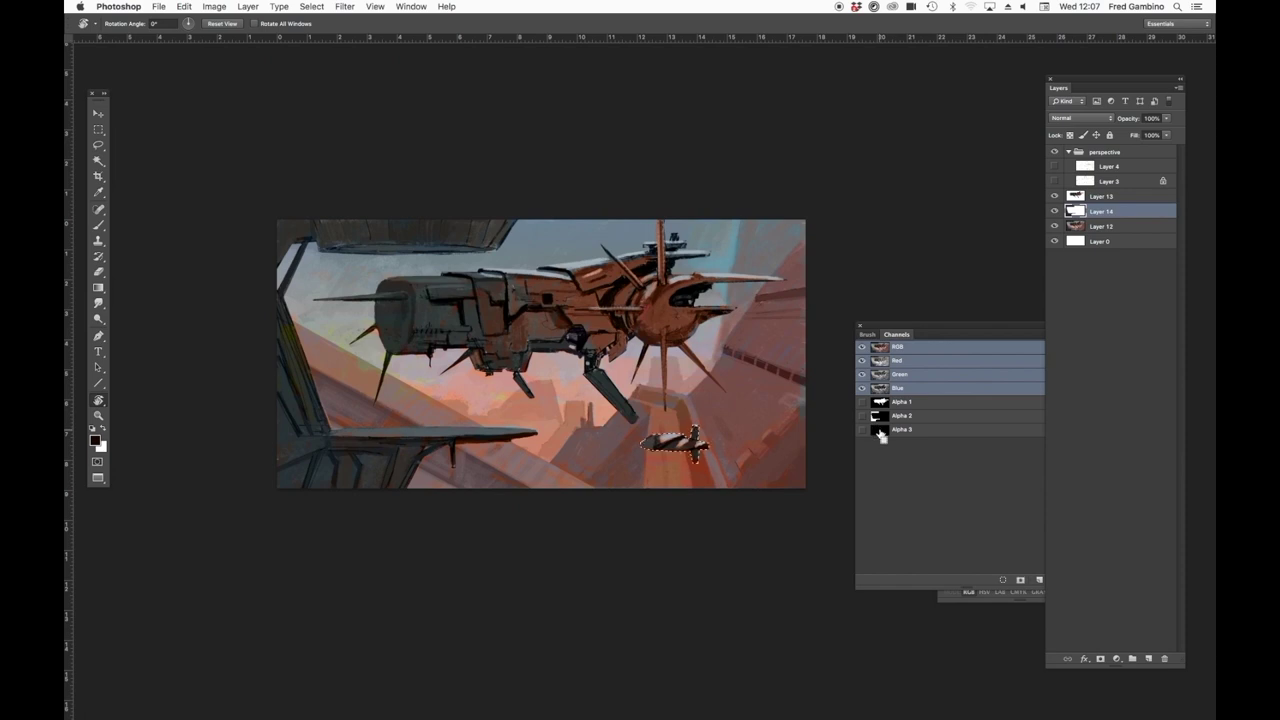
pyautogui.click(1078, 226)
pyautogui.press('super+j')
pyautogui.moveTo(962, 325)
pyautogui.mouseDown()
pyautogui.moveTo(980, 360)
pyautogui.moveTo(1140, 366)
pyautogui.moveTo(1000, 383)
pyautogui.mouseUp()
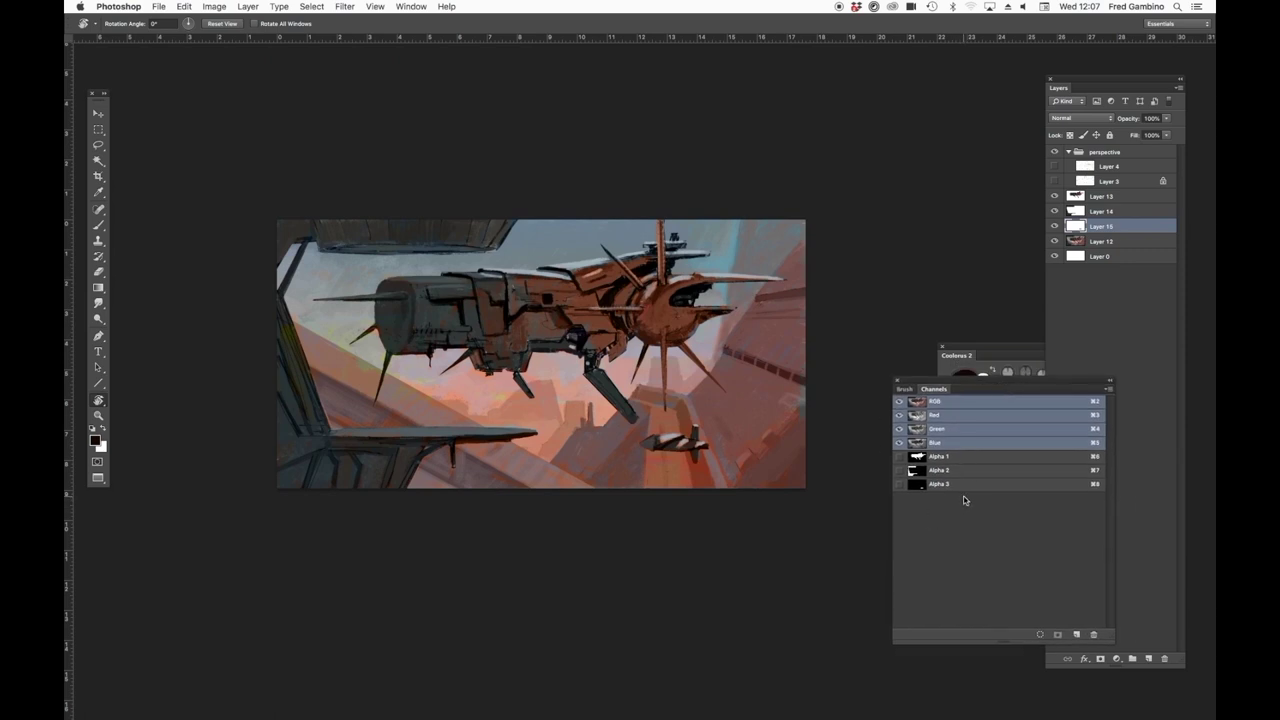
pyautogui.moveTo(957, 389); pyautogui.dragTo(1215, 335)
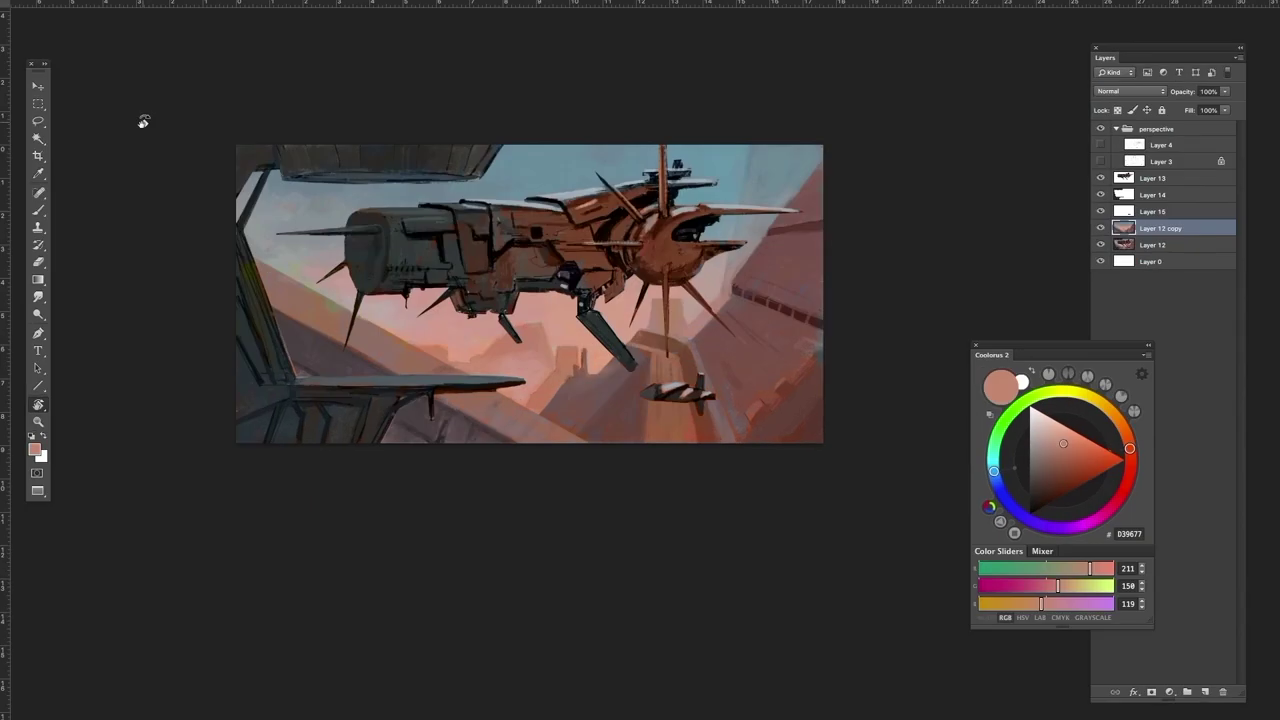
# Hide Layers 13, 14 and 15 to examine the cleaned background on Layer 12 copy, and show them again
pyautogui.click(1101, 178)
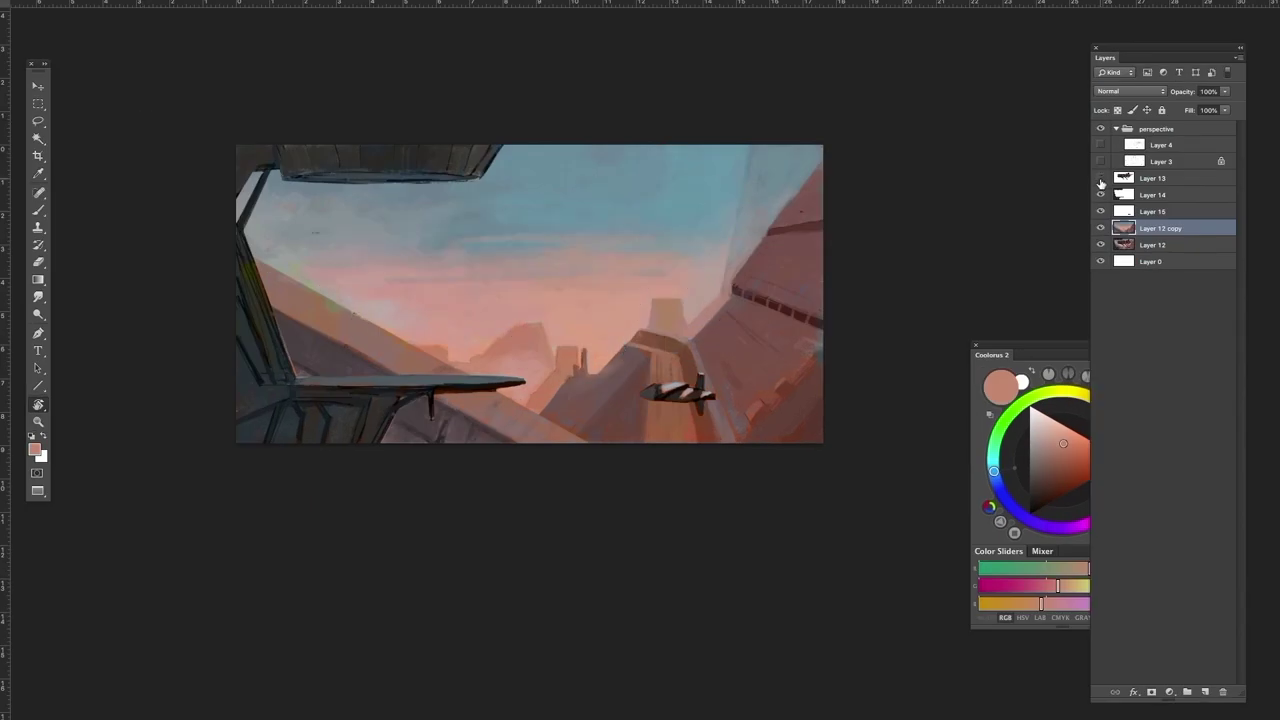
pyautogui.click(1101, 195)
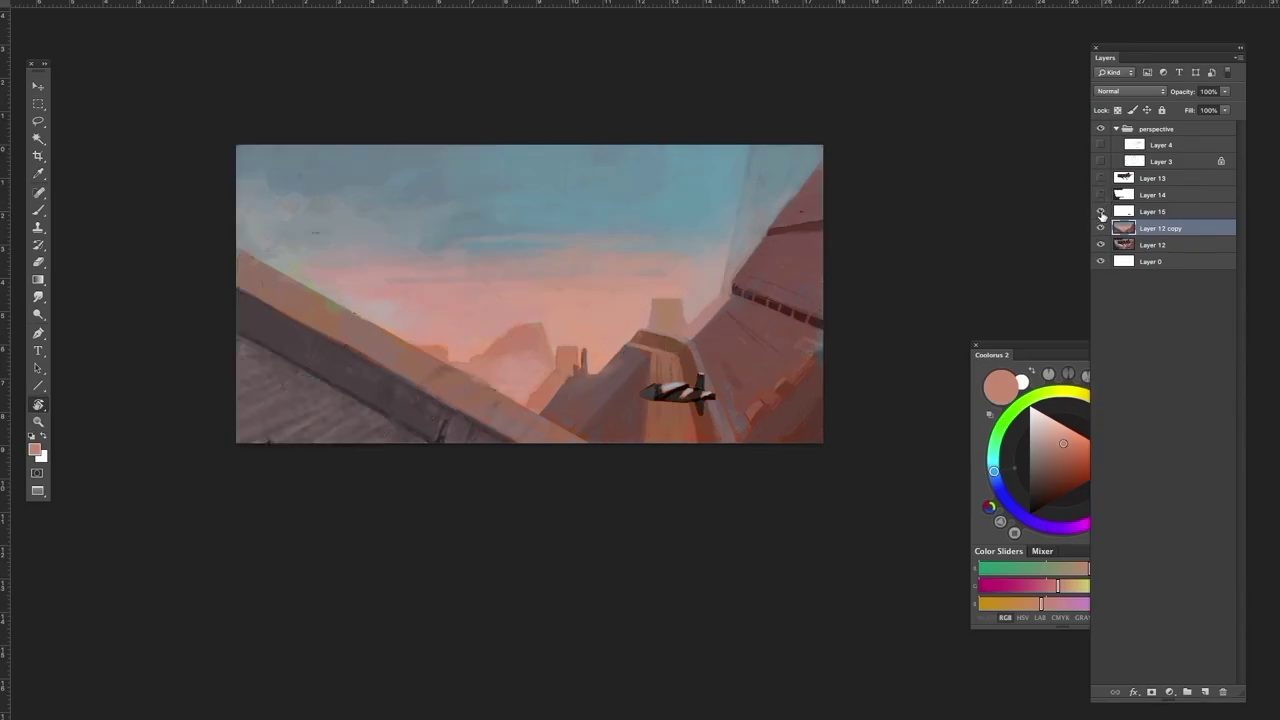
pyautogui.click(1101, 212)
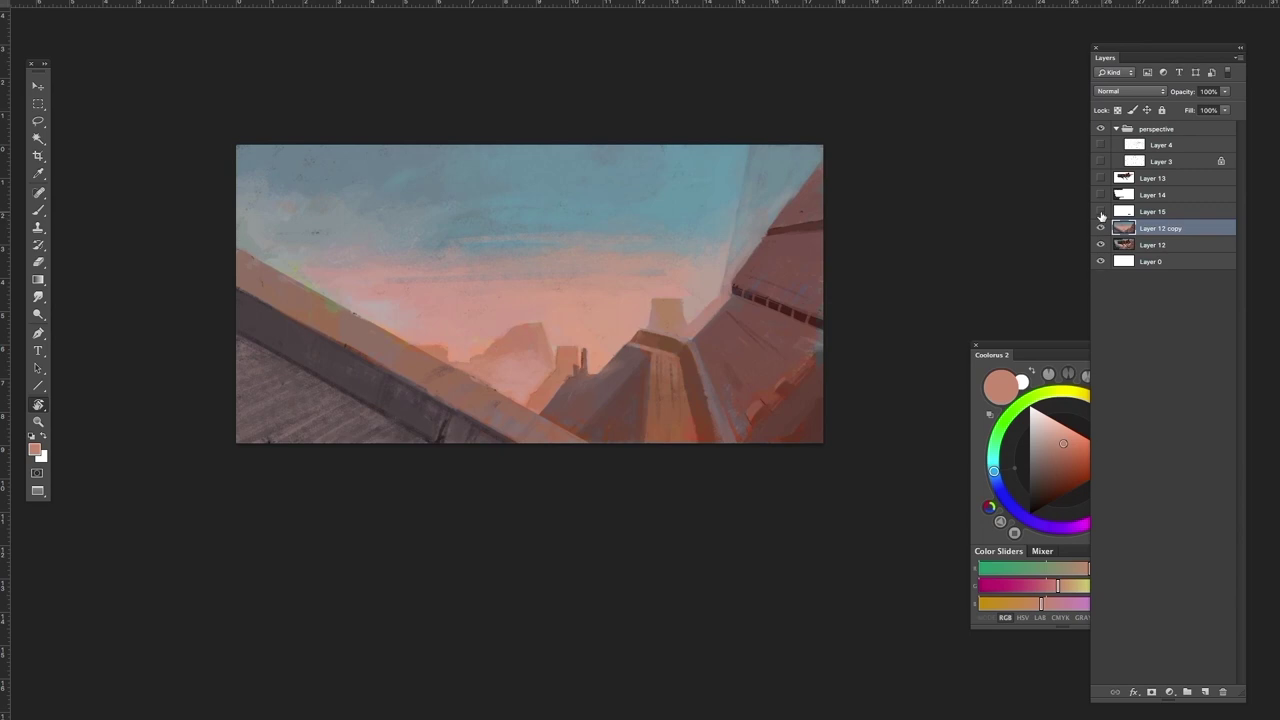
pyautogui.click(1101, 212)
pyautogui.click(1101, 195)
pyautogui.click(1101, 178)
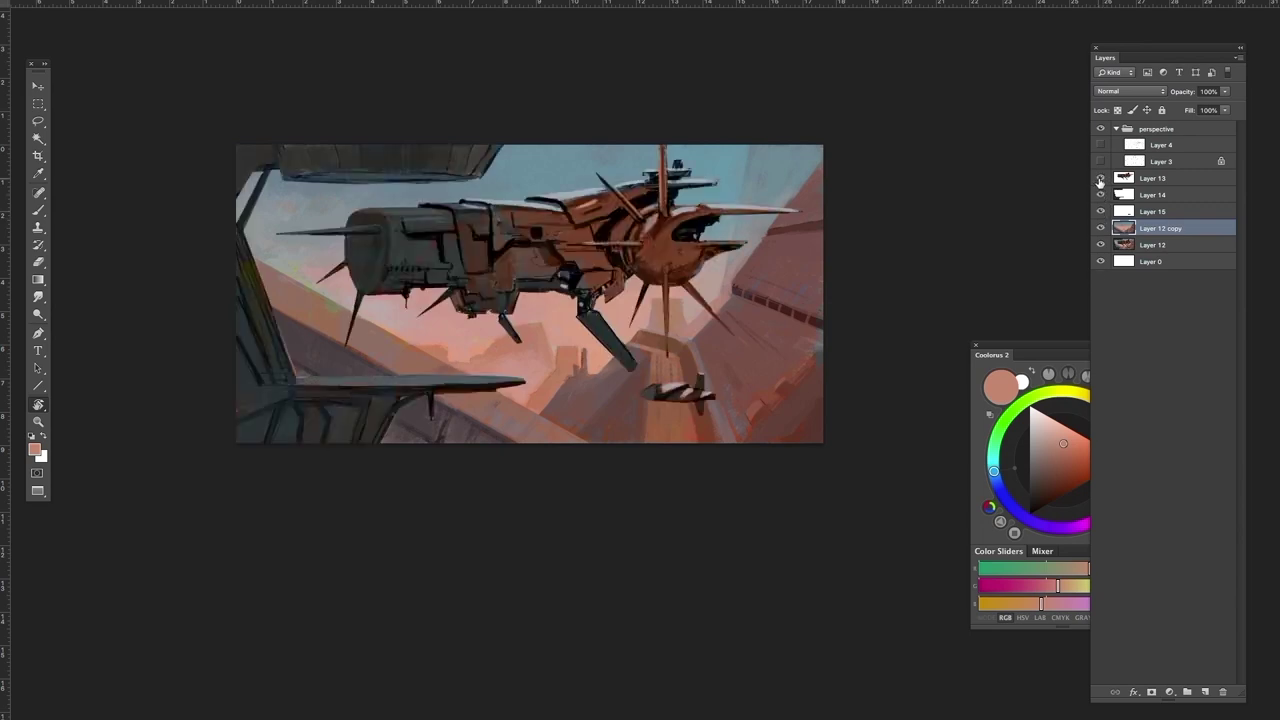
# Lasso the near slanted wall on Layer 12 copy and adjust its tonal range with Levels
pyautogui.press('l')
pyautogui.moveTo(257, 261); pyautogui.dragTo(161, 271)
pyautogui.press('super+h')
pyautogui.press('super+l')
pyautogui.moveTo(1109, 581); pyautogui.dragTo(1127, 583)
pyautogui.press('super+z')
pyautogui.moveTo(1193, 642); pyautogui.dragTo(1165, 643)
pyautogui.press('Return')
# Sample the horizon pink and lay a haze gradient from the distant buildings across the far wall on Layer 12 copy
pyautogui.click(266, 2)
pyautogui.click(291, 23)
pyautogui.press('g')
pyautogui.keyDown('alt'); pyautogui.click(567, 361); pyautogui.keyUp('alt')
pyautogui.moveTo(584, 352); pyautogui.dragTo(742, 590)
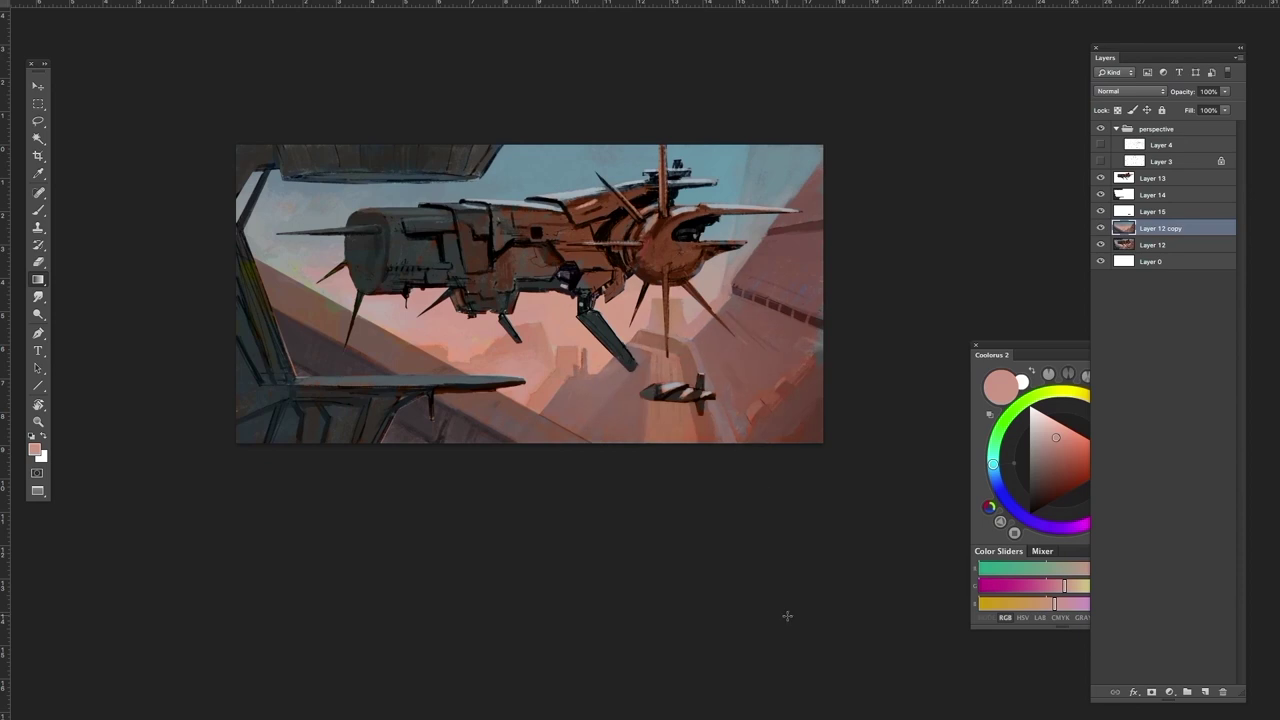
# Touch up the small ship on Layer 15 with the Brush, using dark colours sampled from its hull
pyautogui.keyDown('alt'); pyautogui.click(318, 292); pyautogui.keyUp('alt')
pyautogui.hotkey('alt', ']')
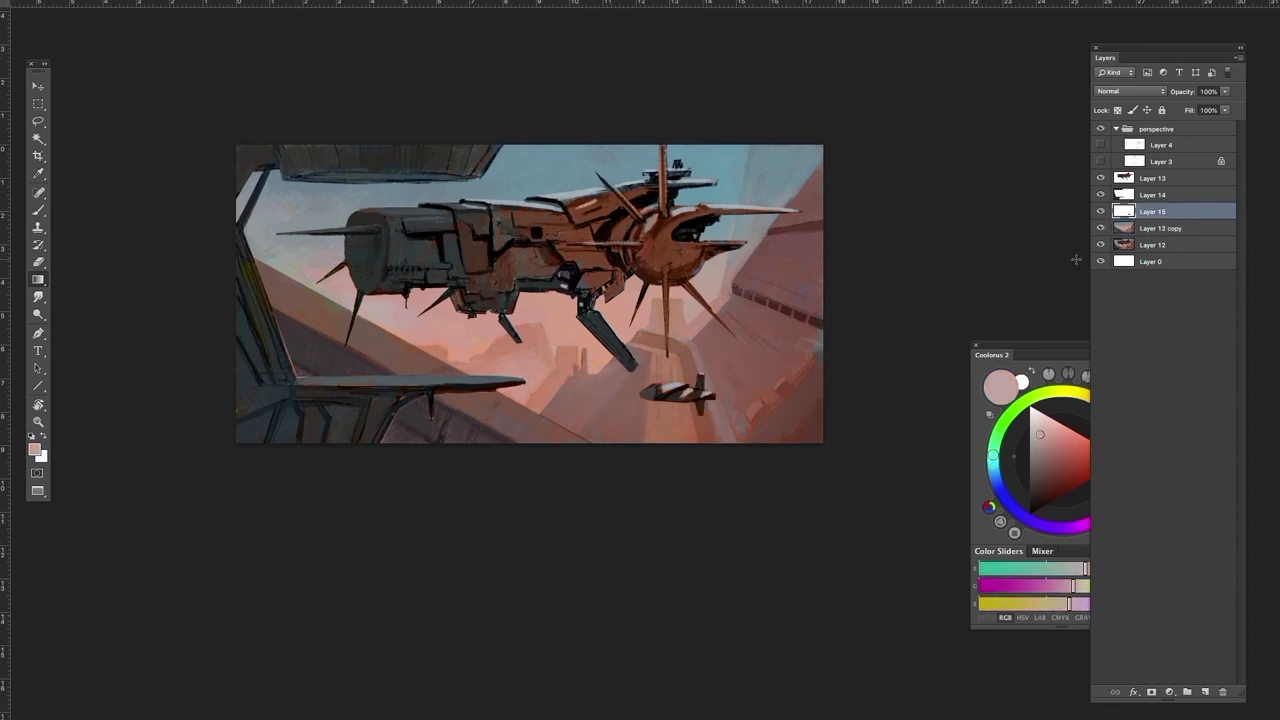
pyautogui.press('b')
pyautogui.press('d')
pyautogui.keyDown('alt'); pyautogui.click(662, 387); pyautogui.keyUp('alt')
pyautogui.keyDown('alt'); pyautogui.click(652, 391); pyautogui.keyUp('alt')
# Darken the foreground on Layer 14 with Levels, lowering its white output level to 204
pyautogui.click(1152, 195)
pyautogui.press('l')
pyautogui.press('super+l')
pyautogui.moveTo(1191, 645); pyautogui.dragTo(1162, 646)
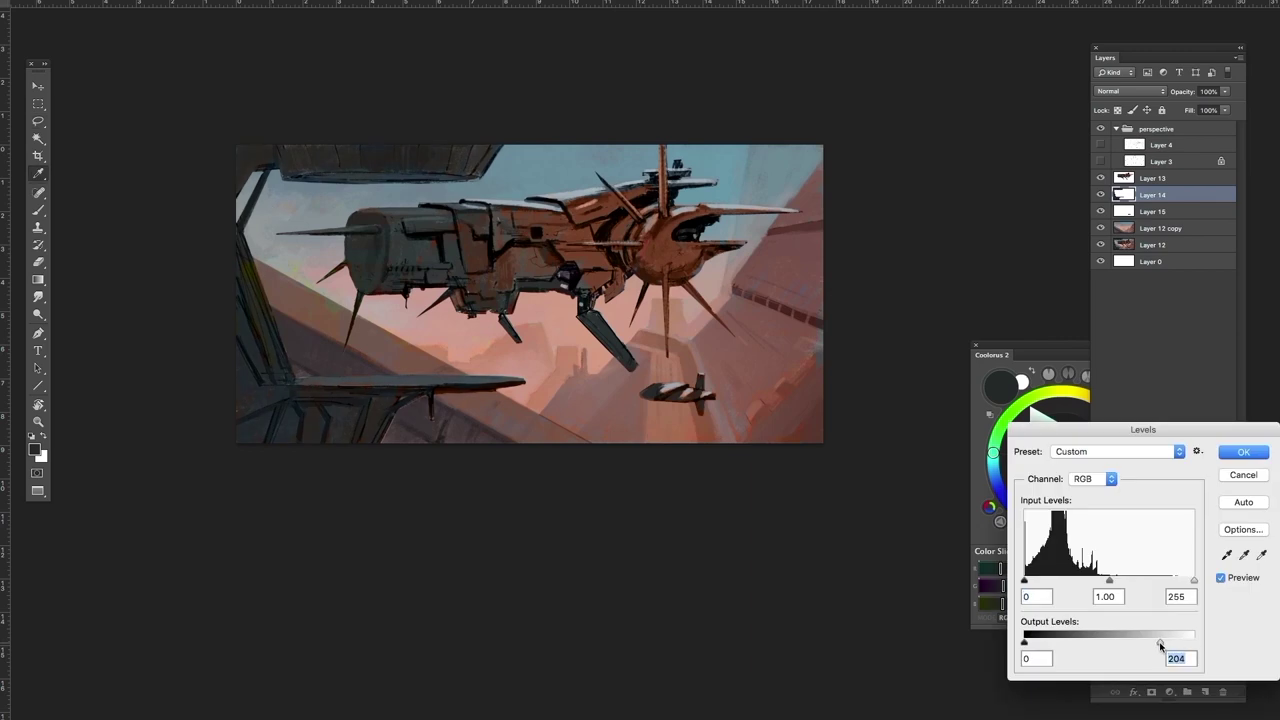
pyautogui.press('Return')
# Adjust the shadow, midtone and highlight input levels of the main ship on Layer 13
pyautogui.click(1122, 180)
pyautogui.press('super+l')
pyautogui.moveTo(1024, 581); pyautogui.dragTo(1024, 584)
pyautogui.moveTo(1194, 581); pyautogui.dragTo(1175, 584)
pyautogui.moveTo(1100, 581); pyautogui.dragTo(1104, 583)
pyautogui.moveTo(1025, 582); pyautogui.dragTo(1029, 587)
# Add a new layer above Layer 13 and group both layers as "ship"
pyautogui.click(1205, 692)
pyautogui.keyDown('shift'); pyautogui.click(1155, 195); pyautogui.keyUp('shift')
pyautogui.press('super+g')
pyautogui.doubleClick(1150, 178)
pyautogui.write('ship')
pyautogui.press('Return')
pyautogui.click(1116, 178)
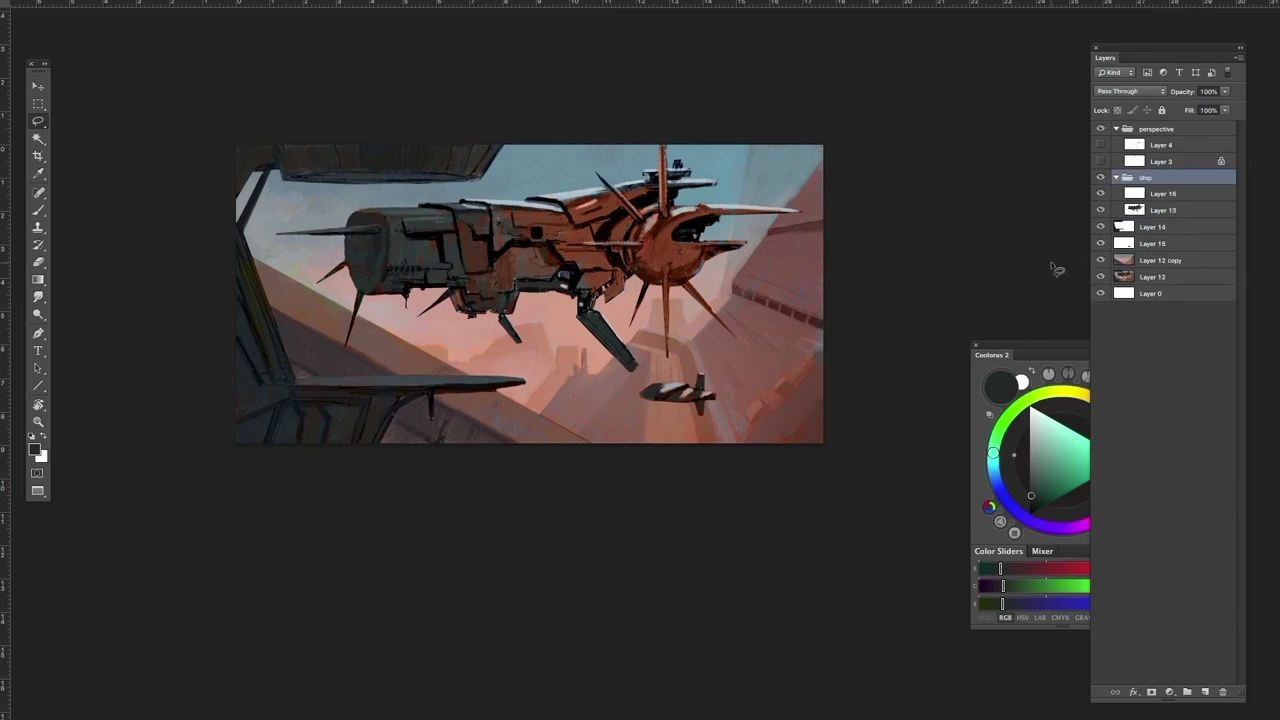
# Rotate the canvas and repaint the main ship's upper mid-hull plates on Layer 16 with sampled grey and brown tones
pyautogui.click(1163, 194)
pyautogui.press('r')
pyautogui.moveTo(446, 420); pyautogui.dragTo(494, 501)
pyautogui.press('b')
pyautogui.keyDown('alt'); pyautogui.click(612, 272); pyautogui.keyUp('alt')
pyautogui.moveTo(605, 273); pyautogui.dragTo(638, 261)
pyautogui.keyDown('alt'); pyautogui.click(640, 255); pyautogui.keyUp('alt')
pyautogui.keyDown('alt'); pyautogui.click(640, 265); pyautogui.keyUp('alt')
pyautogui.keyDown('alt'); pyautogui.click(650, 268); pyautogui.keyUp('alt')
pyautogui.keyDown('alt'); pyautogui.click(652, 247); pyautogui.keyUp('alt')
pyautogui.keyDown('alt'); pyautogui.click(668, 262); pyautogui.keyUp('alt')
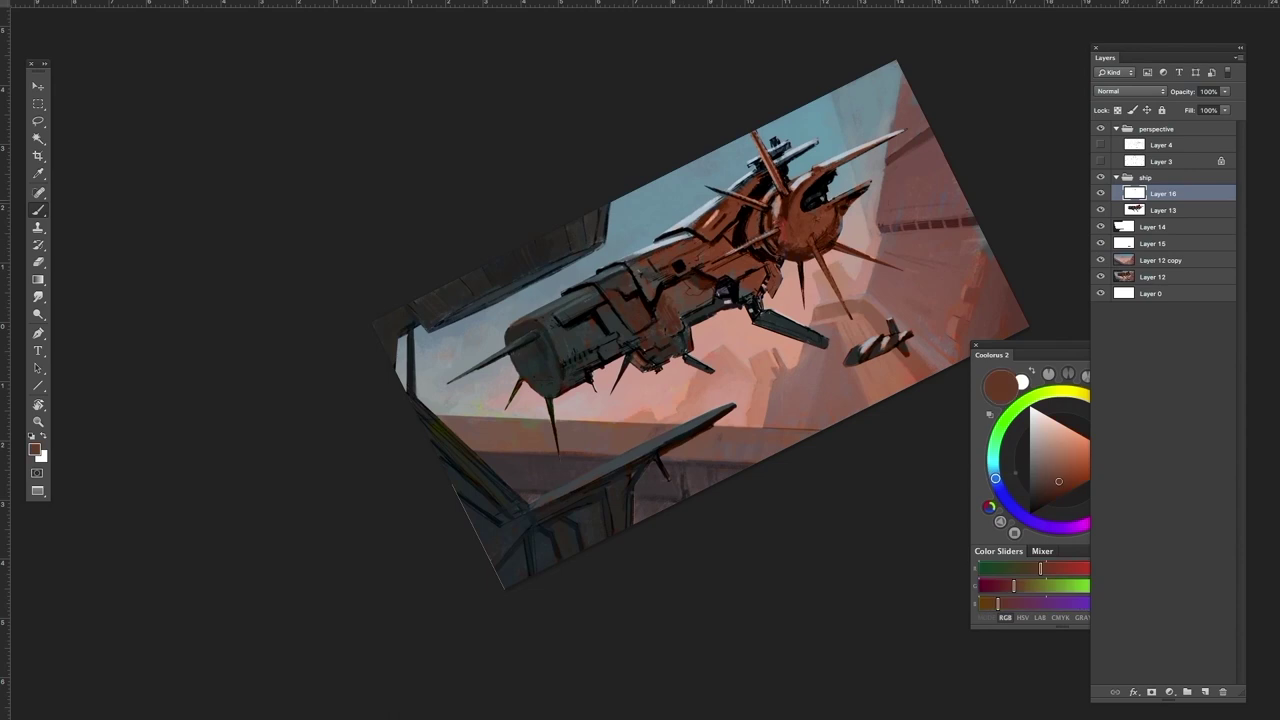
# Refine the deck structure near the front spikes and the dark seams of the mid-hull on Layer 16 with sampled colours
pyautogui.keyDown('alt'); pyautogui.click(672, 241); pyautogui.keyUp('alt')
pyautogui.moveTo(808, 145); pyautogui.dragTo(819, 138)
pyautogui.keyDown('alt'); pyautogui.click(790, 172); pyautogui.keyUp('alt')
pyautogui.keyDown('alt'); pyautogui.click(780, 155); pyautogui.keyUp('alt')
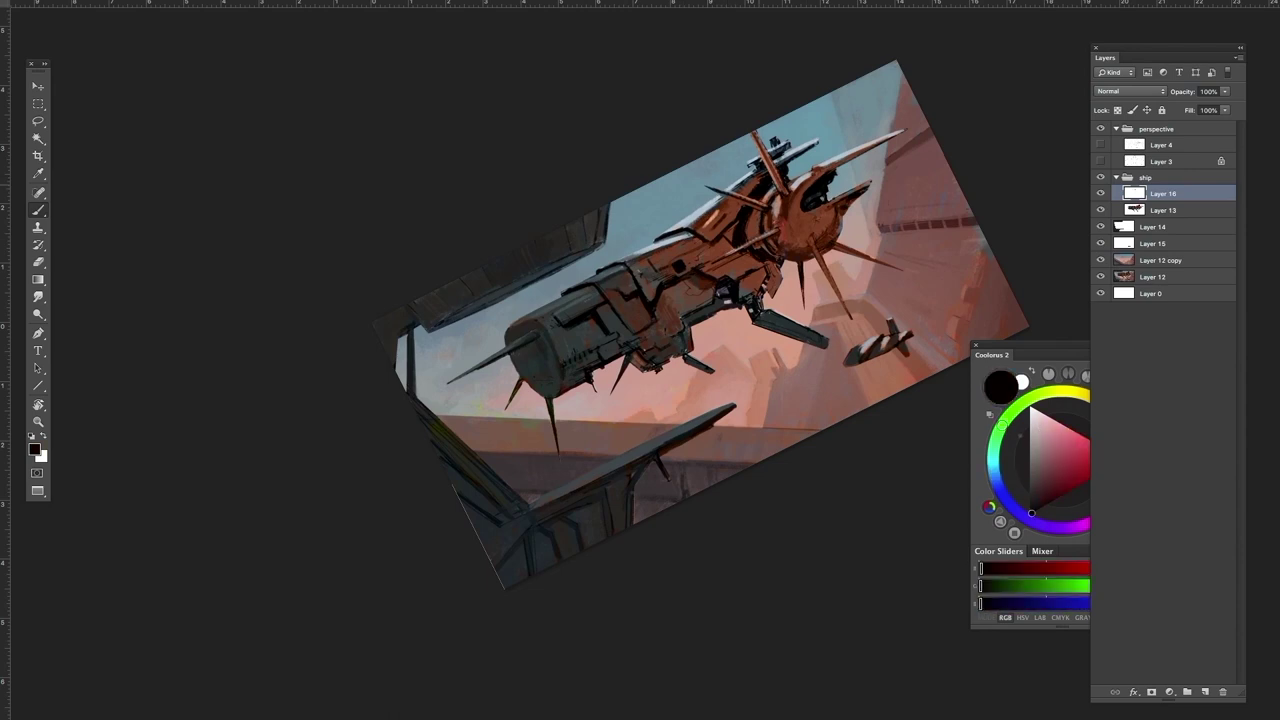
pyautogui.rightClick(753, 291)
pyautogui.click(649, 291)
pyautogui.keyDown('alt'); pyautogui.click(649, 291); pyautogui.keyUp('alt')
pyautogui.keyDown('alt'); pyautogui.click(645, 288); pyautogui.keyUp('alt')
pyautogui.keyDown('alt'); pyautogui.click(648, 292); pyautogui.keyUp('alt')
pyautogui.keyDown('alt'); pyautogui.click(645, 288); pyautogui.keyUp('alt')
pyautogui.keyDown('alt'); pyautogui.click(650, 293); pyautogui.keyUp('alt')
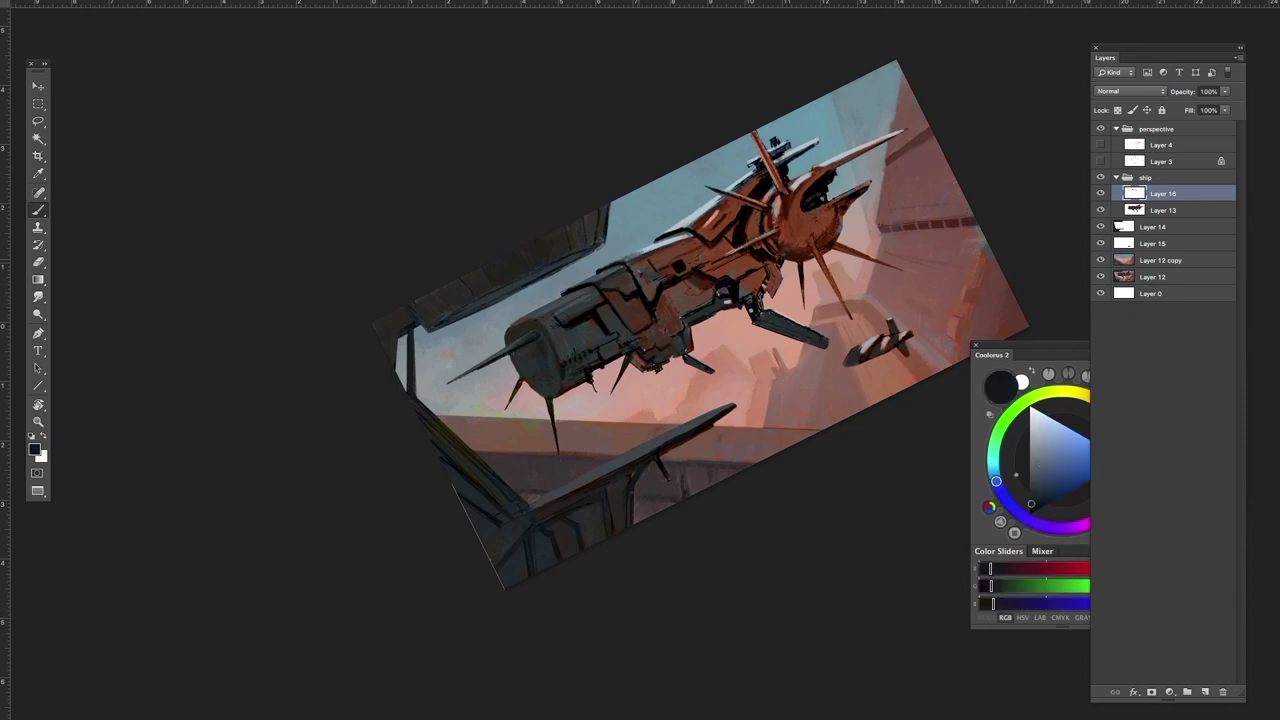
# Paint the brown plating along the main ship's side and upper hull on Layer 16, and return the canvas to horizontal
pyautogui.keyDown('alt'); pyautogui.click(735, 272); pyautogui.keyUp('alt')
pyautogui.keyDown('alt'); pyautogui.click(737, 276); pyautogui.keyUp('alt')
pyautogui.moveTo(730, 284)
pyautogui.mouseDown()
pyautogui.moveTo(738, 274)
pyautogui.moveTo(646, 314)
pyautogui.mouseUp()
pyautogui.keyDown('alt'); pyautogui.click(692, 258); pyautogui.keyUp('alt')
pyautogui.moveTo(692, 262); pyautogui.dragTo(698, 235)
pyautogui.keyDown('alt'); pyautogui.click(708, 262); pyautogui.keyUp('alt')
pyautogui.keyDown('alt'); pyautogui.click(710, 264); pyautogui.keyUp('alt')
pyautogui.press('r')
pyautogui.press('Escape')
pyautogui.moveTo(808, 512); pyautogui.dragTo(736, 497)
# Merge the painted details of Layer 16 down into Layer 13
pyautogui.hotkey('alt', '[')
pyautogui.press('l')
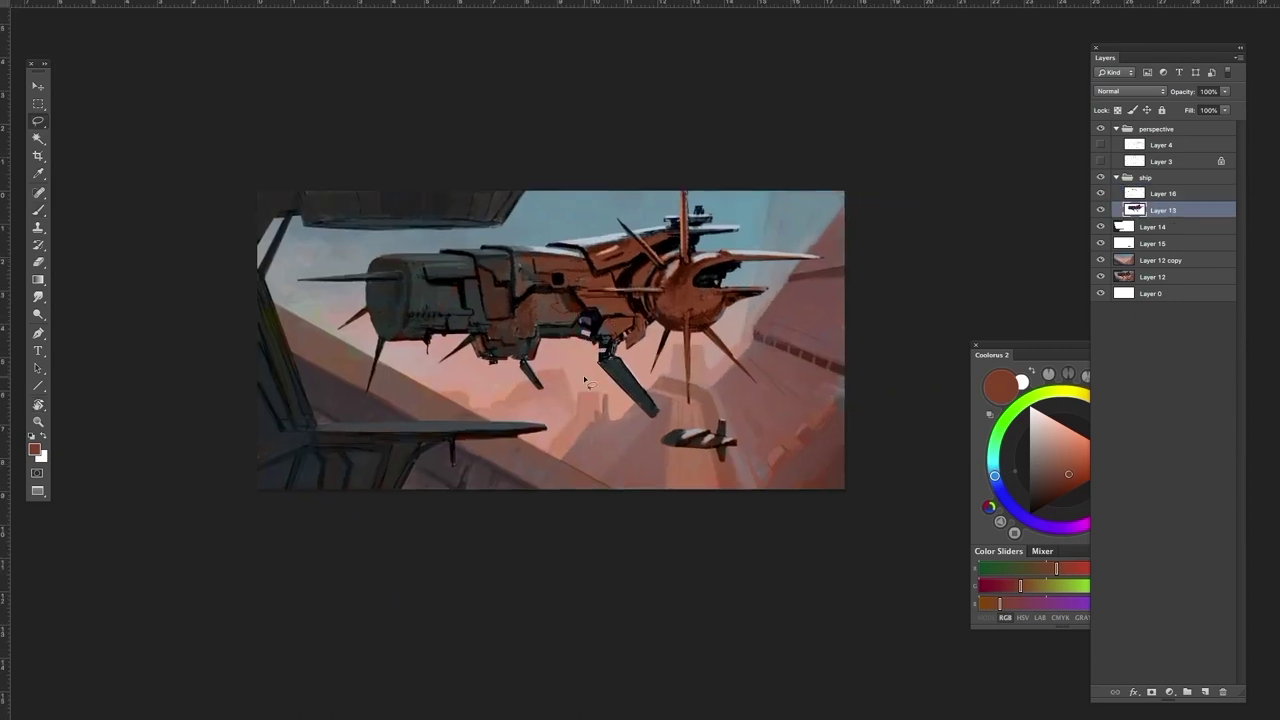
pyautogui.press('b')
pyautogui.rightClick(624, 361)
pyautogui.press('Escape')
pyautogui.press('d')
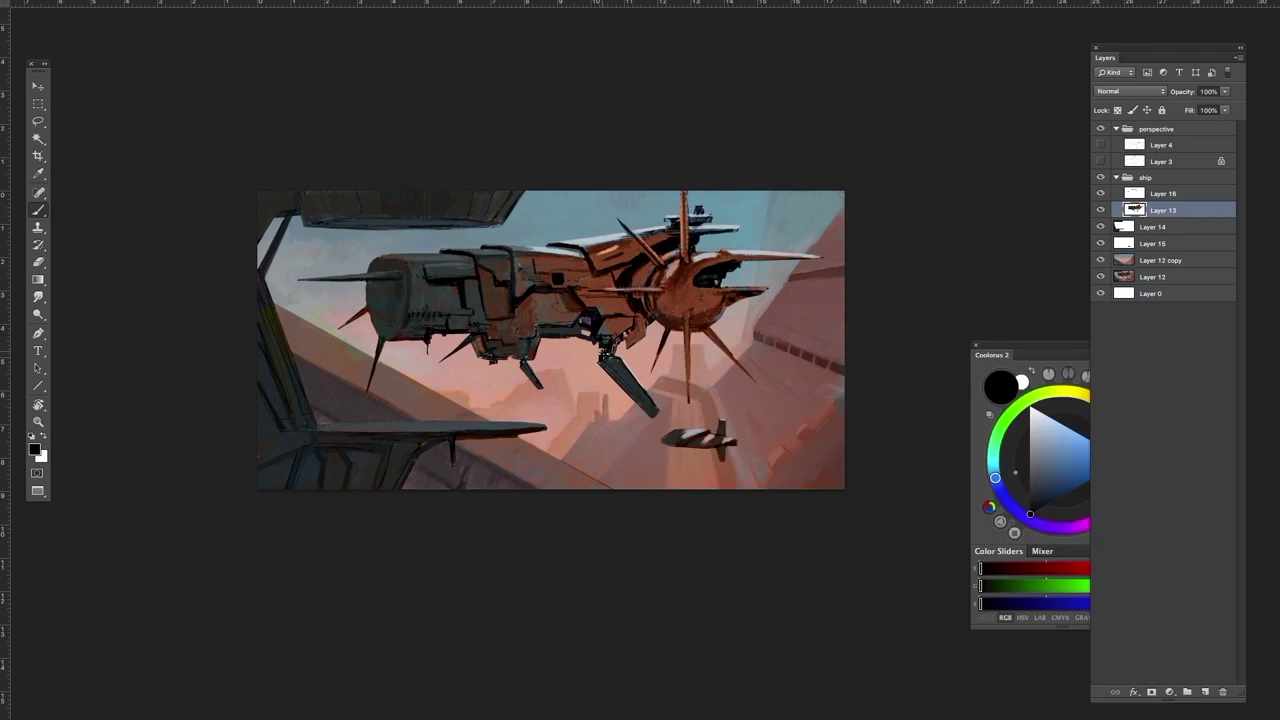
pyautogui.hotkey('alt', ']')
pyautogui.keyDown('alt'); pyautogui.click(494, 433); pyautogui.keyUp('alt')
pyautogui.press('super+e')
pyautogui.press('l')
pyautogui.press('b')
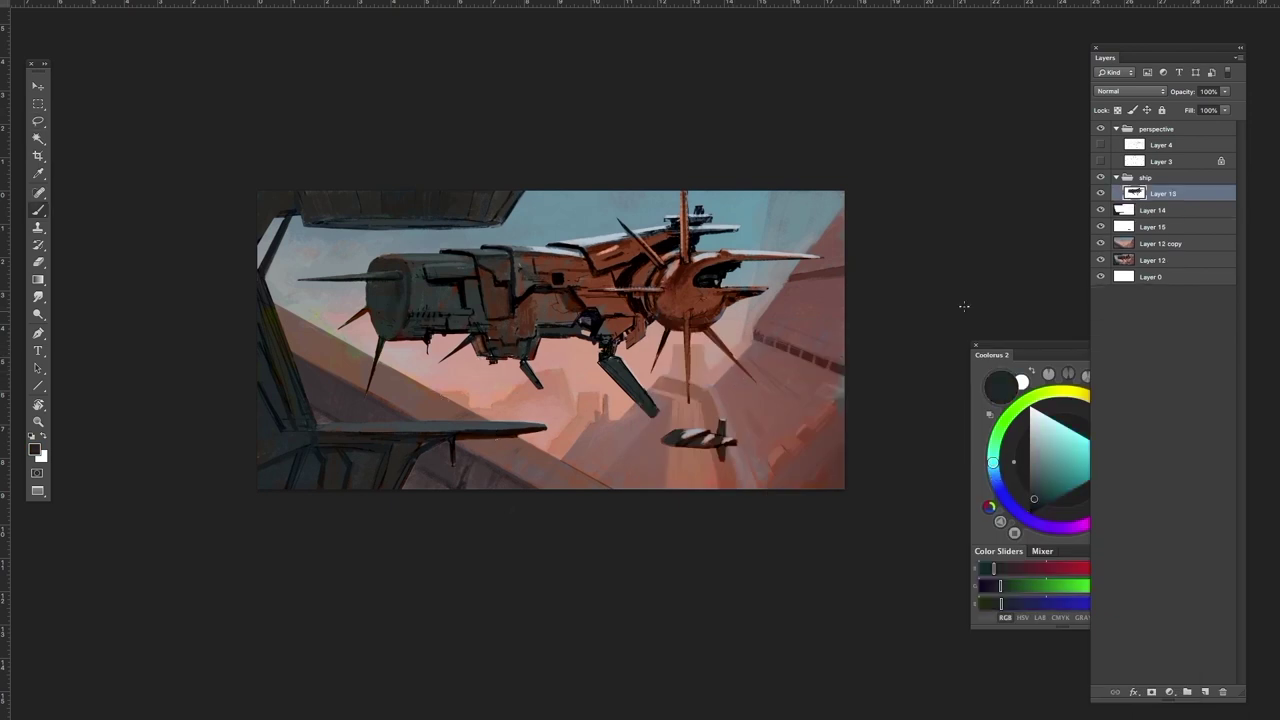
# Add a new layer in the ship group and choose a brush for painting dark tones around the spiked front sphere
pyautogui.click(1205, 692)
pyautogui.keyDown('alt'); pyautogui.click(628, 390); pyautogui.keyUp('alt')
pyautogui.rightClick(714, 309)
pyautogui.keyDown('alt'); pyautogui.click(690, 305); pyautogui.keyUp('alt')
pyautogui.keyDown('alt'); pyautogui.click(607, 350); pyautogui.keyUp('alt')
pyautogui.keyDown('alt'); pyautogui.click(684, 325); pyautogui.keyUp('alt')
pyautogui.rightClick(716, 345)
pyautogui.click(786, 355)
pyautogui.press('Return')
pyautogui.keyDown('alt'); pyautogui.click(708, 292); pyautogui.keyUp('alt')
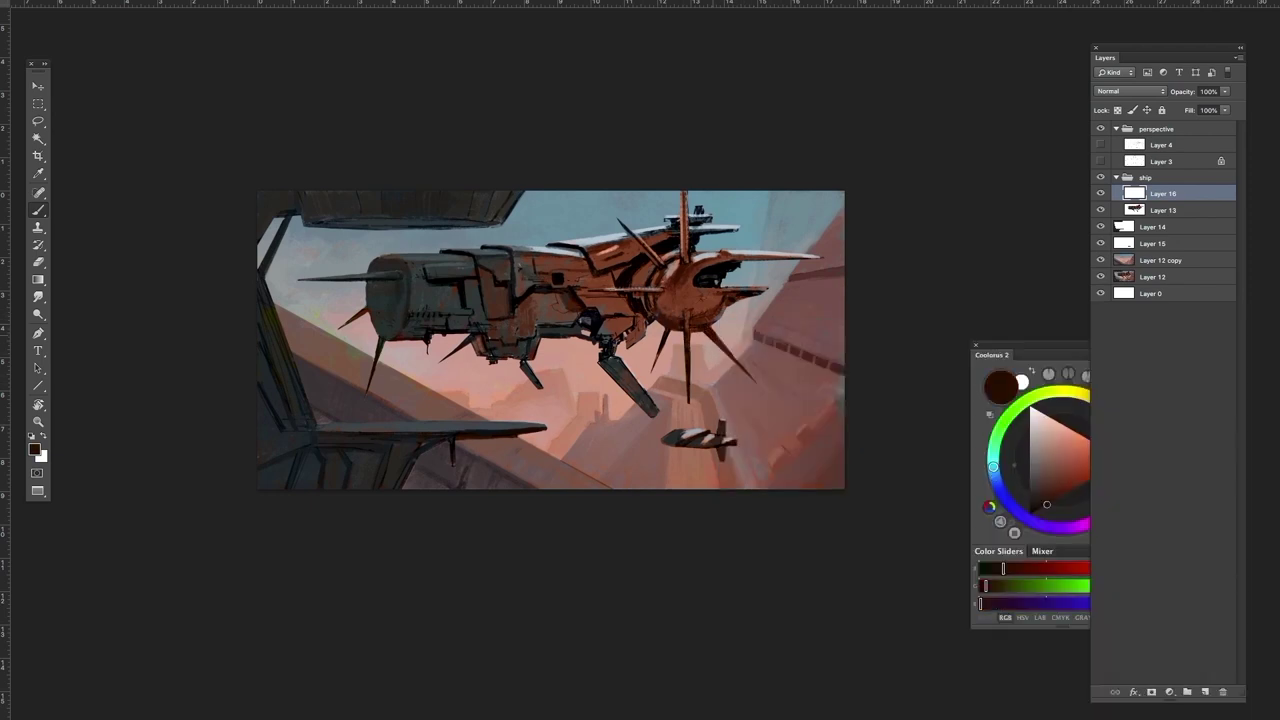
# Shade the spiked front sphere and the adjoining lower hull with sampled reds and dark browns
pyautogui.keyDown('alt'); pyautogui.click(708, 278); pyautogui.keyUp('alt')
pyautogui.keyDown('alt'); pyautogui.click(668, 300); pyautogui.keyUp('alt')
pyautogui.moveTo(660, 294); pyautogui.dragTo(667, 312)
pyautogui.keyDown('alt'); pyautogui.click(676, 305); pyautogui.keyUp('alt')
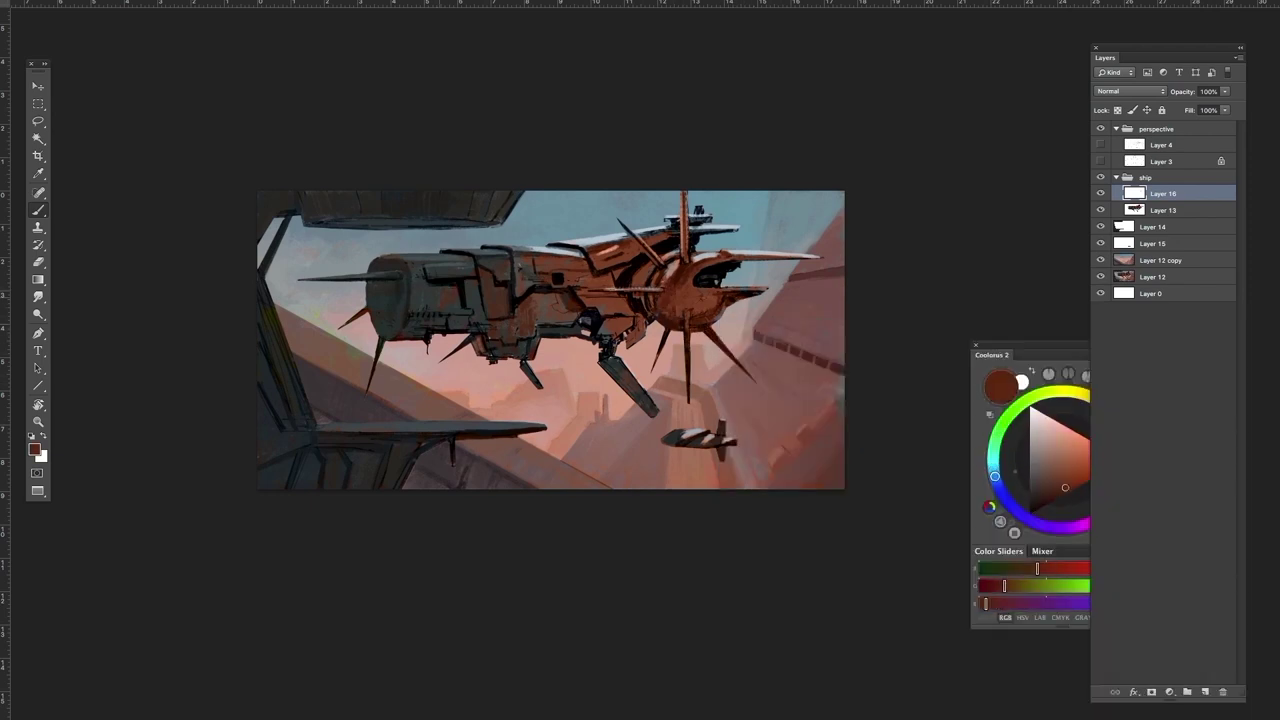
pyautogui.keyDown('alt'); pyautogui.click(652, 318); pyautogui.keyUp('alt')
pyautogui.keyDown('alt'); pyautogui.click(645, 322); pyautogui.keyUp('alt')
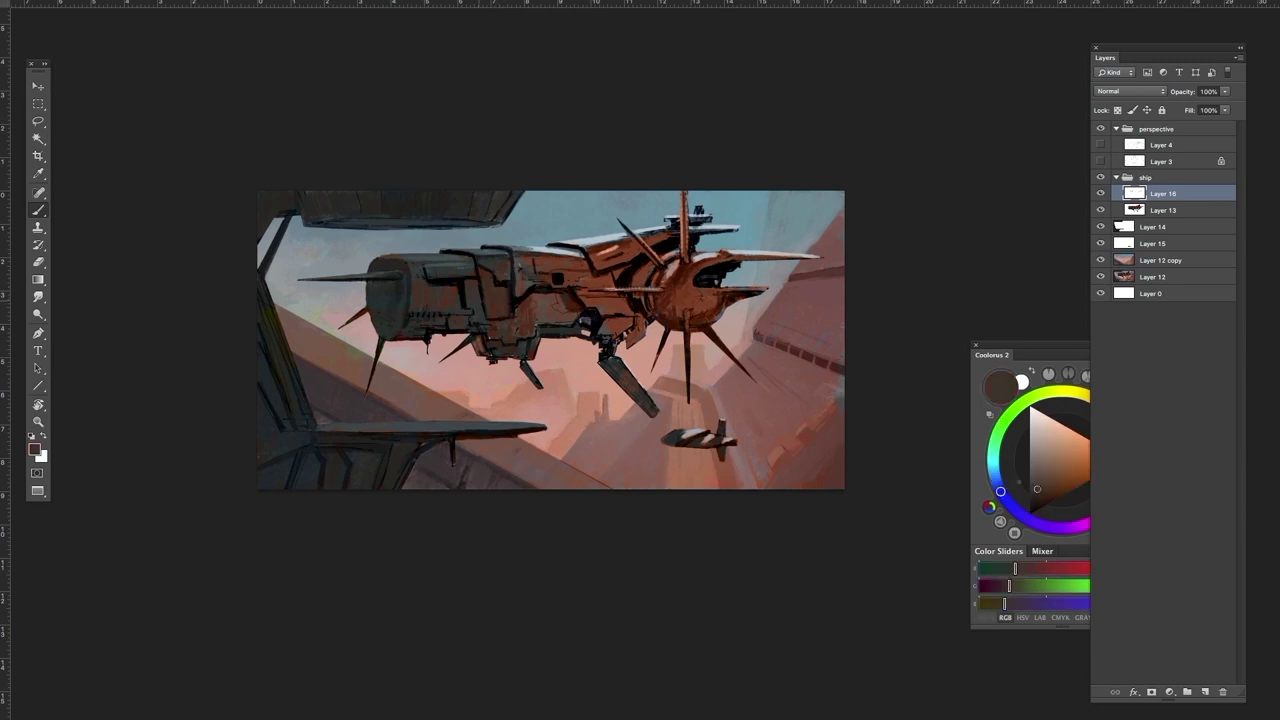
pyautogui.keyDown('alt'); pyautogui.click(640, 318); pyautogui.keyUp('alt')
pyautogui.keyDown('alt'); pyautogui.click(622, 338); pyautogui.keyUp('alt')
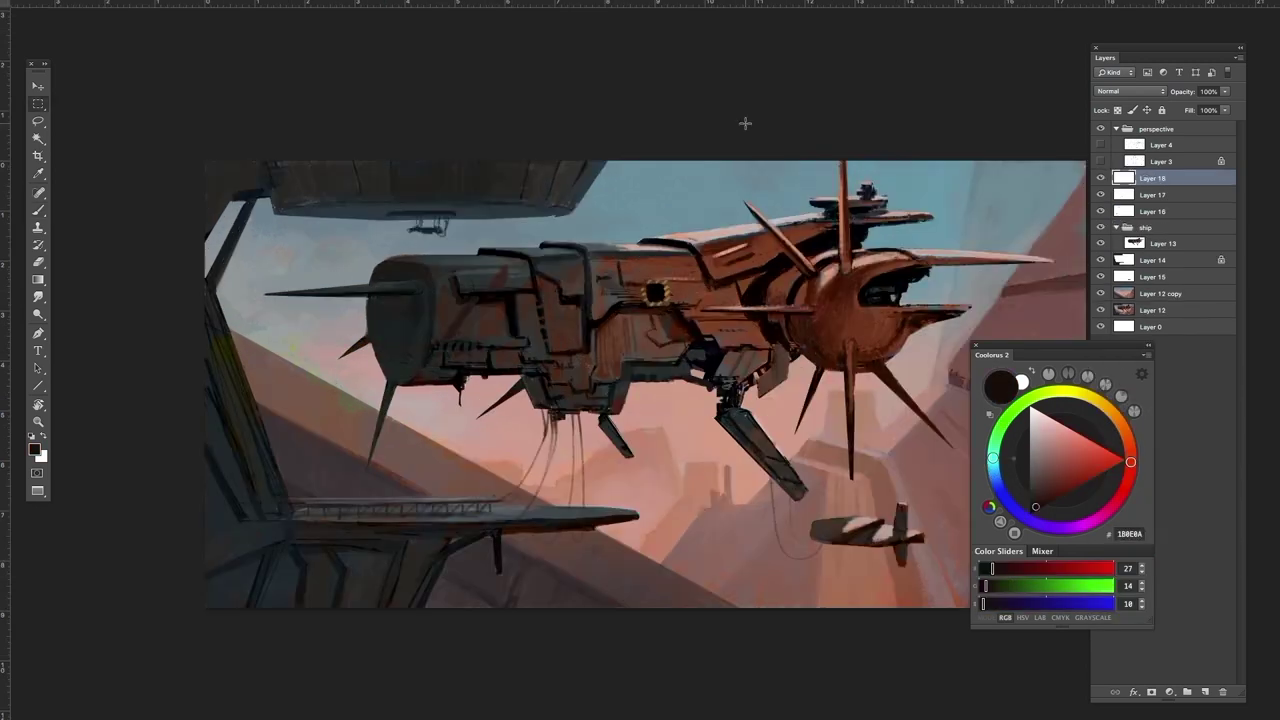
# Paint a dark standing figure with raised arms on top of the main ship's hull on Layer 18
pyautogui.press('b')
pyautogui.moveTo(736, 275); pyautogui.dragTo(624, 298)
pyautogui.keyDown('alt'); pyautogui.click(609, 319); pyautogui.keyUp('alt')
pyautogui.moveTo(560, 203); pyautogui.dragTo(558, 227)
pyautogui.moveTo(551, 201); pyautogui.dragTo(555, 215)
pyautogui.moveTo(565, 199); pyautogui.dragTo(565, 237)
pyautogui.moveTo(560, 225)
pyautogui.mouseDown()
pyautogui.moveTo(570, 245)
pyautogui.moveTo(557, 254)
pyautogui.mouseUp()
pyautogui.keyDown('alt'); pyautogui.click(558, 212); pyautogui.keyUp('alt')
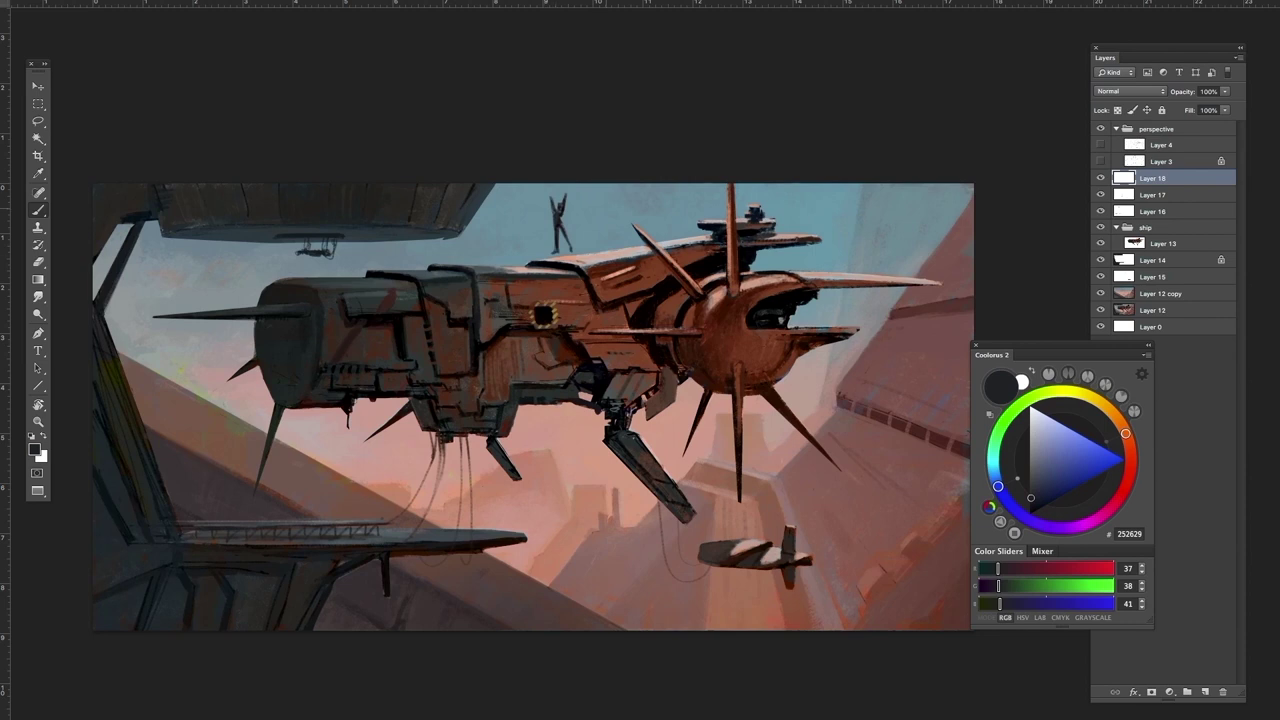
# Paint two more dark standing figures on the hull, just in front of the figure with raised arms
pyautogui.moveTo(603, 210); pyautogui.dragTo(604, 229)
pyautogui.moveTo(606, 227)
pyautogui.mouseDown()
pyautogui.moveTo(610, 254)
pyautogui.moveTo(598, 255)
pyautogui.moveTo(598, 227)
pyautogui.moveTo(608, 251)
pyautogui.mouseUp()
pyautogui.moveTo(622, 208); pyautogui.dragTo(634, 254)
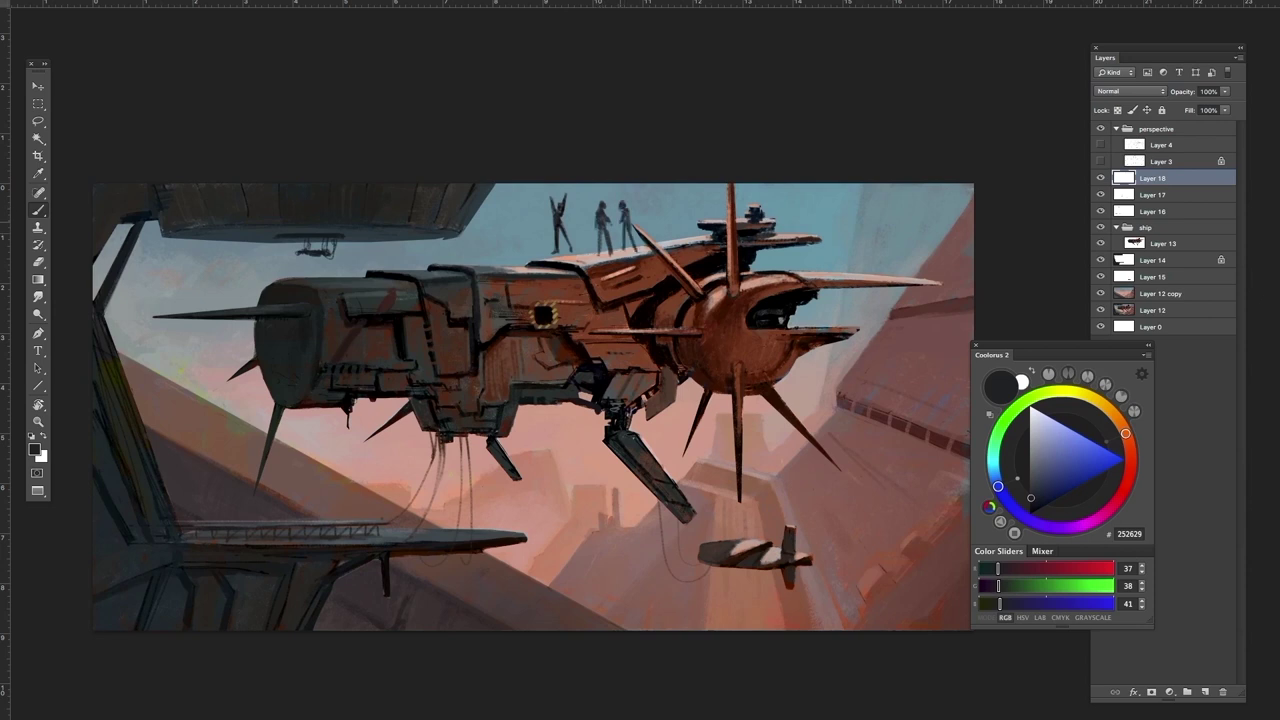
pyautogui.moveTo(622, 211); pyautogui.dragTo(620, 251)
pyautogui.press('l')
pyautogui.press('v')
pyautogui.press('super+d')
# Paint another near-black standing figure on the hull beside the spike, using sampled dark colours
pyautogui.keyDown('alt'); pyautogui.click(641, 392); pyautogui.keyUp('alt')
pyautogui.moveTo(657, 206); pyautogui.dragTo(665, 227)
pyautogui.keyDown('alt'); pyautogui.click(674, 284); pyautogui.keyUp('alt')
pyautogui.moveTo(662, 212); pyautogui.dragTo(668, 243)
pyautogui.moveTo(659, 216); pyautogui.dragTo(669, 244)
pyautogui.moveTo(661, 225); pyautogui.dragTo(658, 243)
pyautogui.moveTo(662, 207); pyautogui.dragTo(667, 215)
# Lasso the figure with raised arms, shrink it and place it on the rear hull beneath the hanging hoist
pyautogui.press('l')
pyautogui.press('super+t')
pyautogui.moveTo(586, 211)
pyautogui.mouseDown()
pyautogui.moveTo(572, 200)
pyautogui.moveTo(339, 264)
pyautogui.mouseUp()
pyautogui.moveTo(347, 226); pyautogui.dragTo(332, 279)
pyautogui.press('Return')
pyautogui.press('super+t')
pyautogui.moveTo(436, 264); pyautogui.dragTo(444, 249)
pyautogui.press('Return')
pyautogui.moveTo(355, 287); pyautogui.dragTo(360, 288)
pyautogui.press('Return')
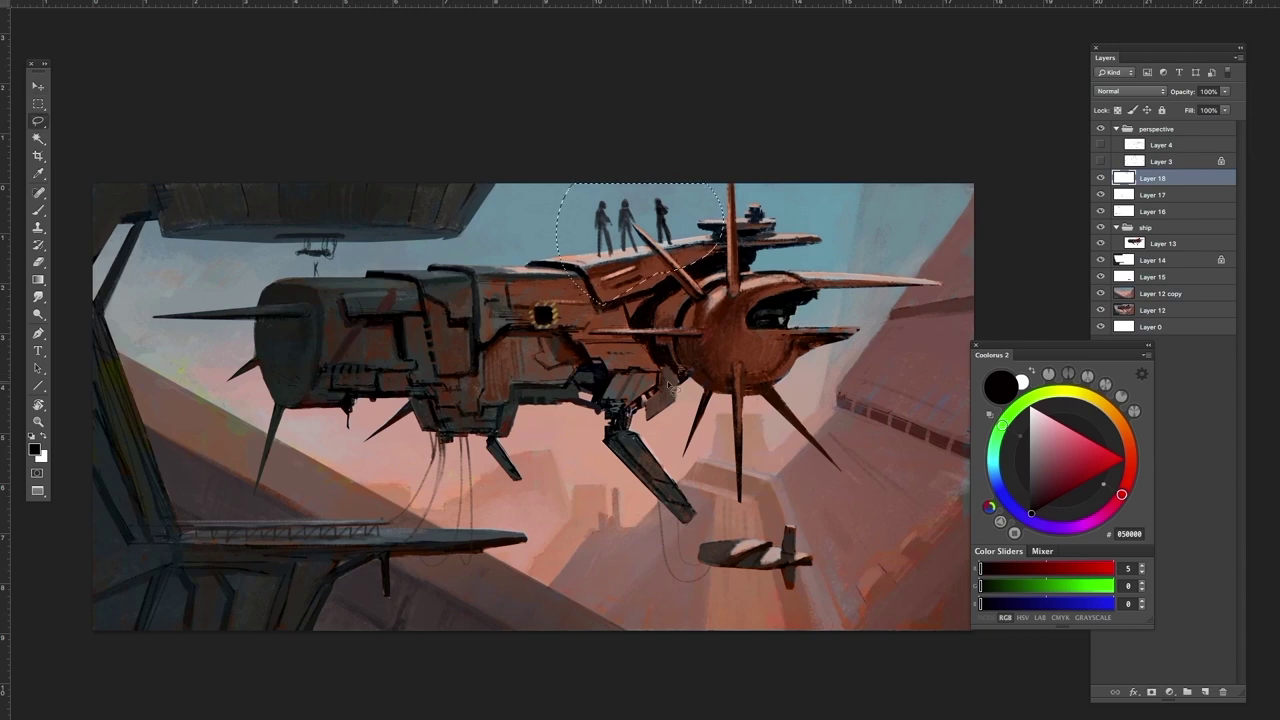
pyautogui.press('e')
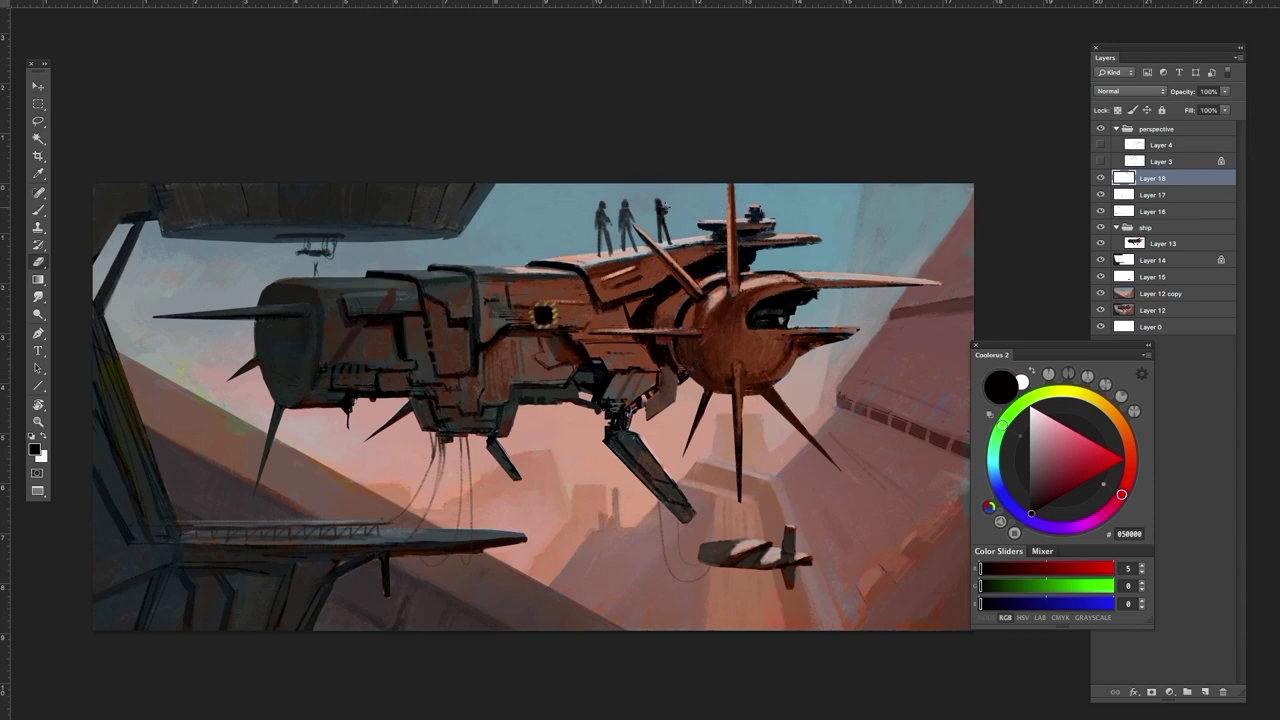
pyautogui.press('b')
pyautogui.keyDown('alt'); pyautogui.click(316, 254); pyautogui.keyUp('alt')
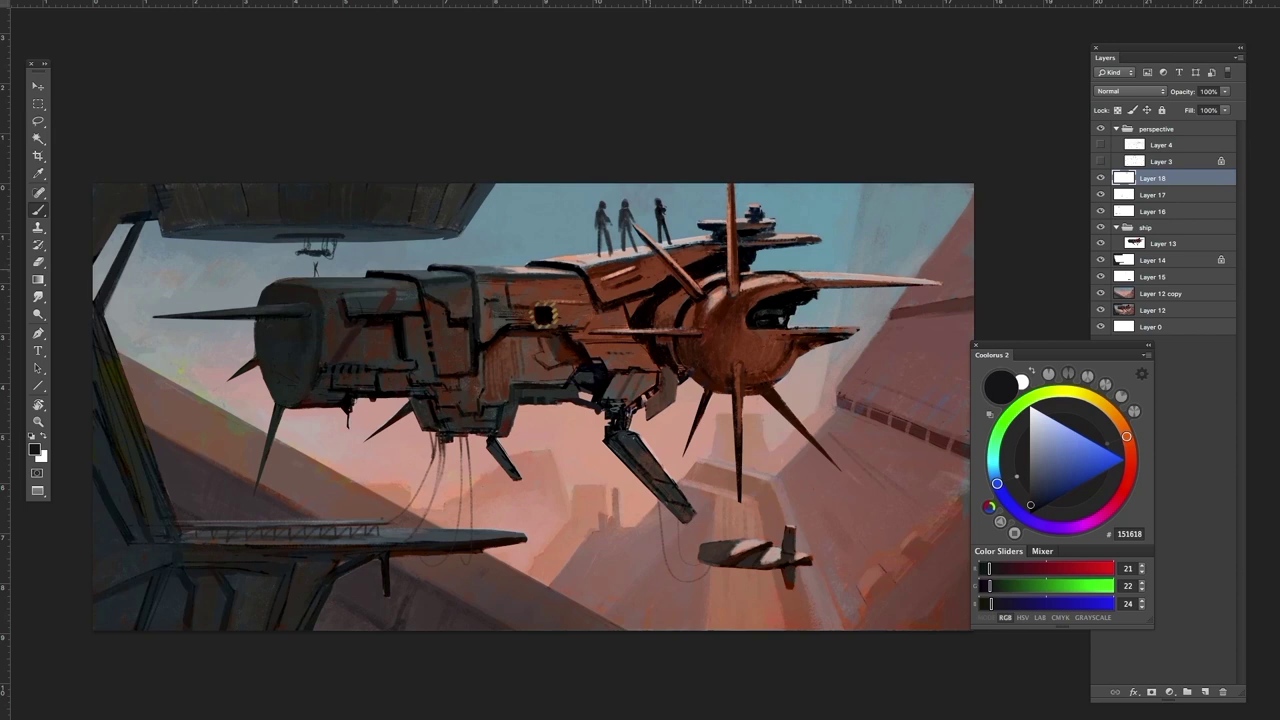
# Lasso the three remaining figures, scale them down and move them onto the foreground walkway
pyautogui.press('l')
pyautogui.moveTo(592, 252)
pyautogui.mouseDown()
pyautogui.moveTo(606, 256)
pyautogui.moveTo(327, 510)
pyautogui.moveTo(417, 519)
pyautogui.mouseUp()
pyautogui.hotkey('ctrl', 't')
pyautogui.click(388, 463)
pyautogui.press('Return')
pyautogui.press('v')
pyautogui.click(544, 548)
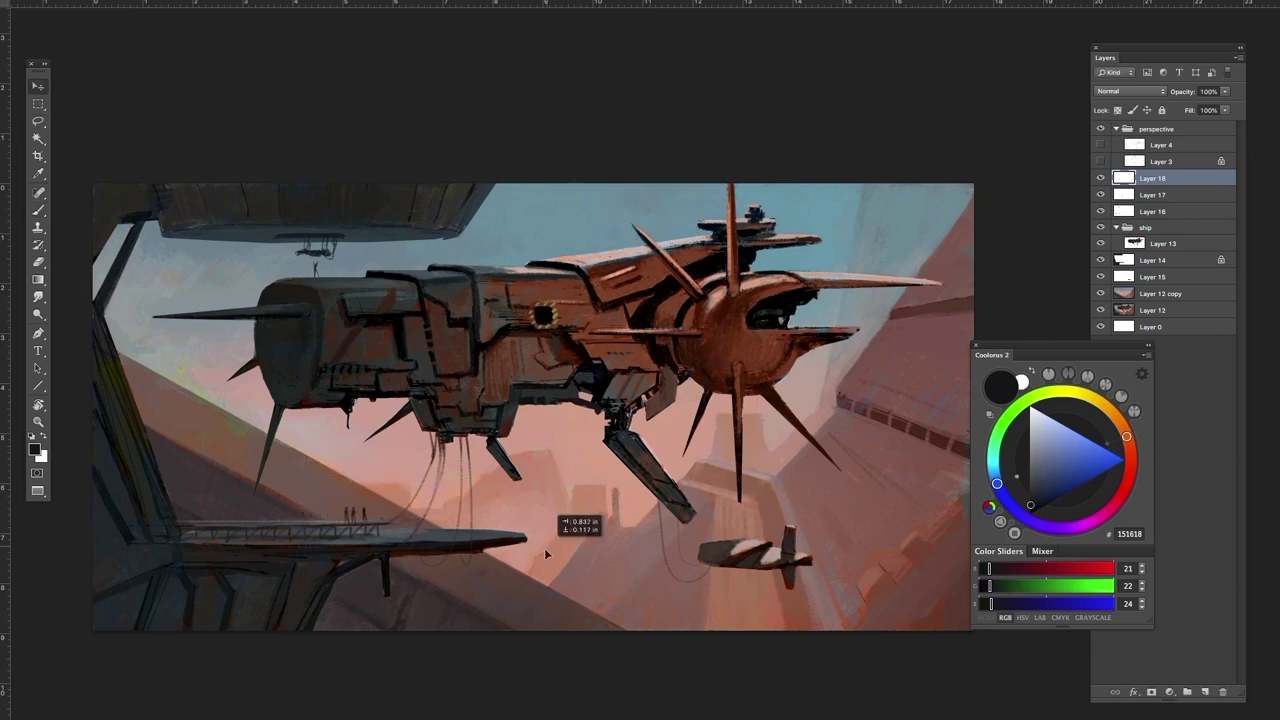
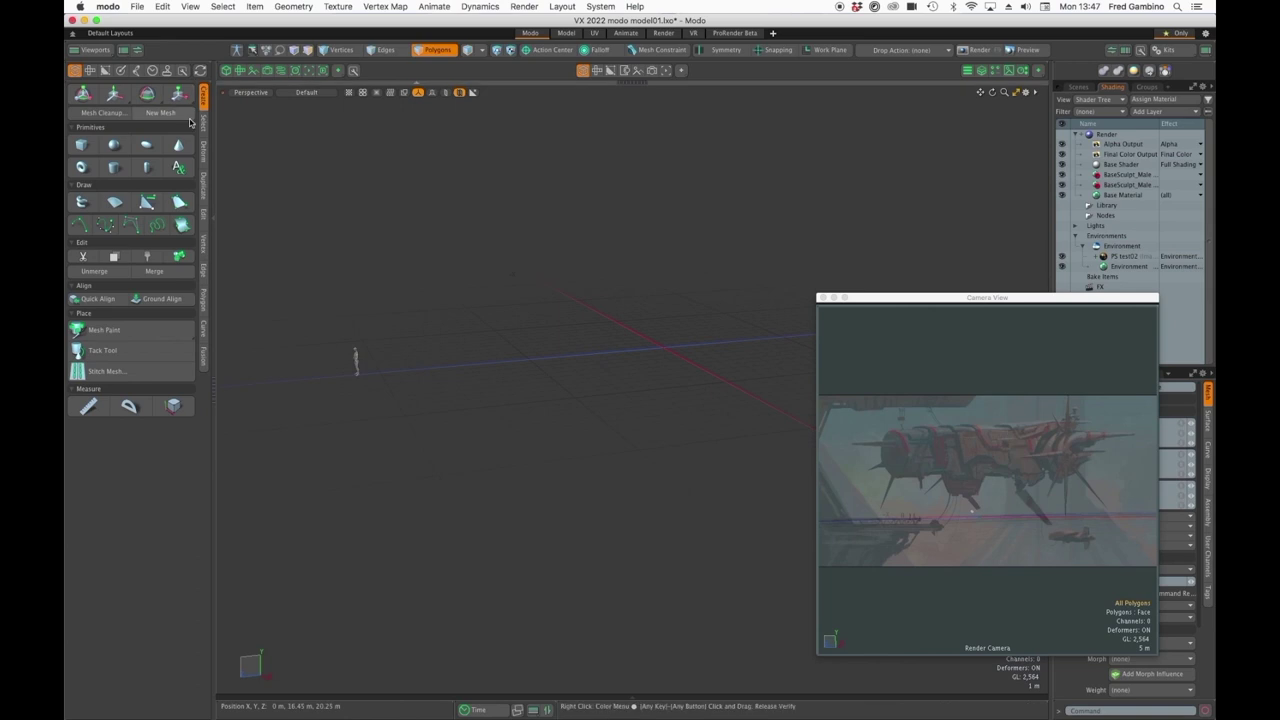
# In Modo, create a long rectangular box with the Cube primitive as the ship's main hull block
pyautogui.click(79, 145)
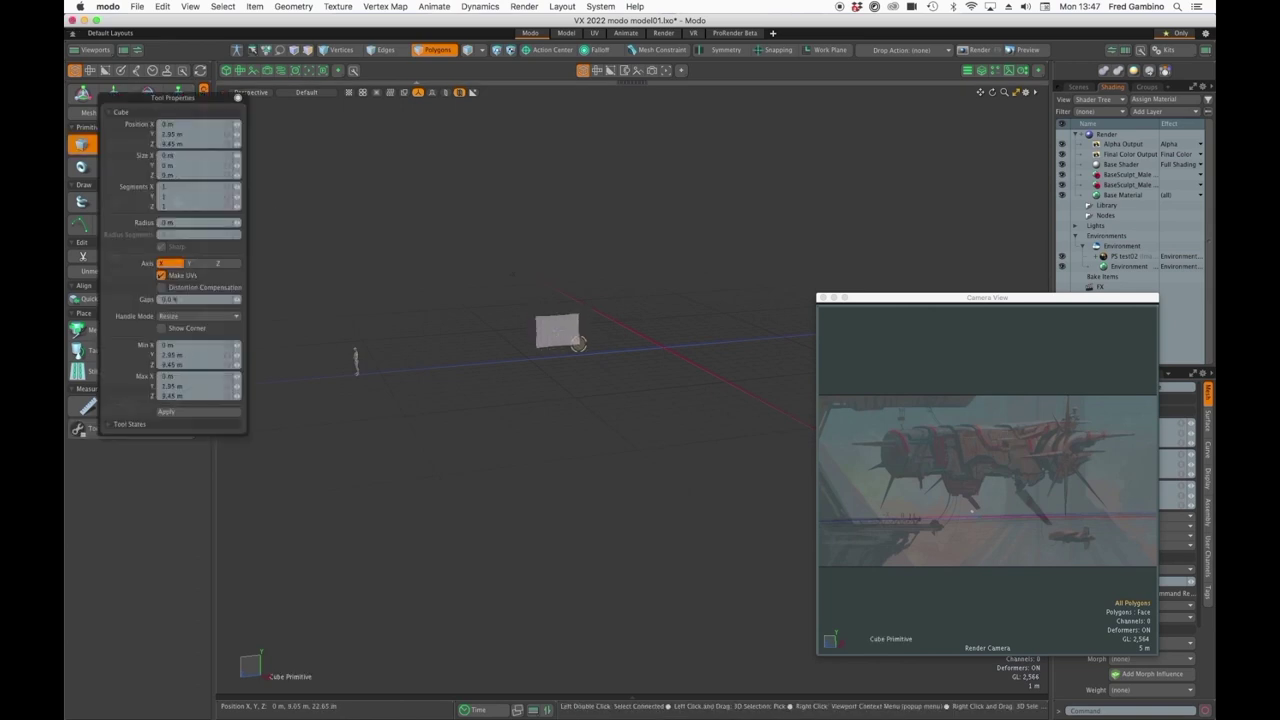
pyautogui.moveTo(563, 340); pyautogui.dragTo(812, 342)
pyautogui.moveTo(898, 341); pyautogui.dragTo(896, 341)
pyautogui.moveTo(750, 392); pyautogui.dragTo(499, 391)
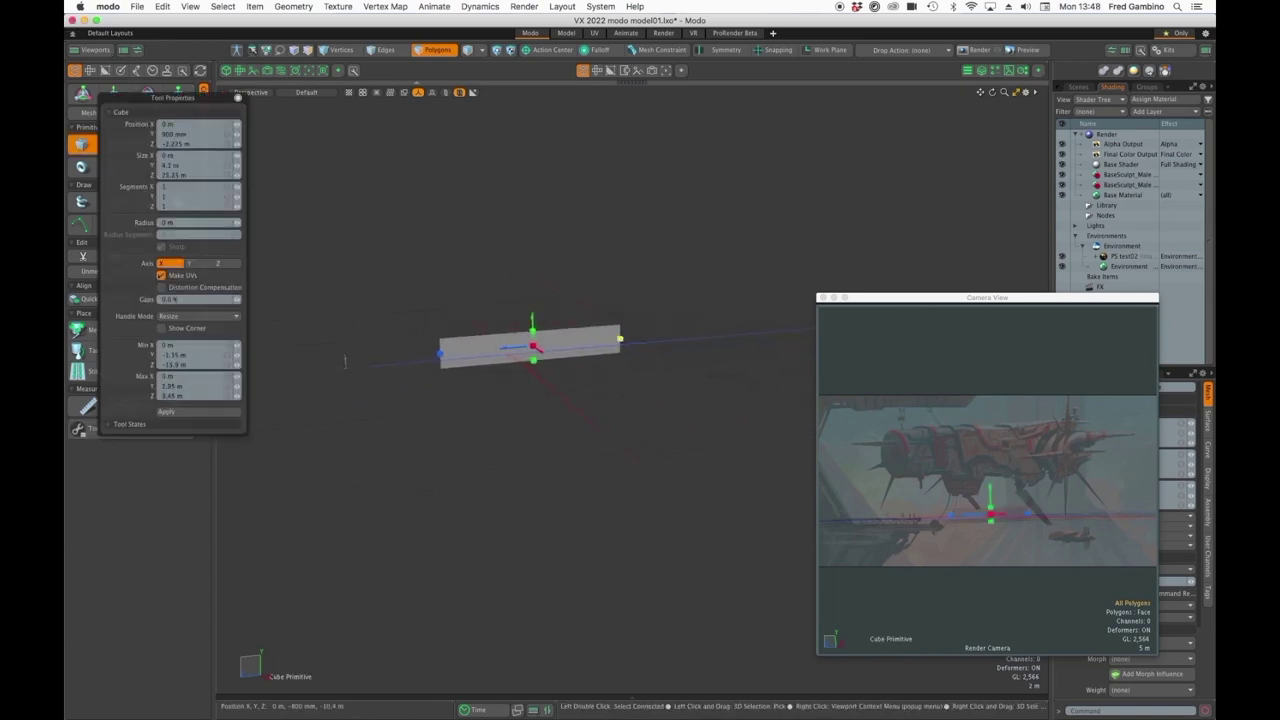
pyautogui.moveTo(598, 326); pyautogui.dragTo(620, 341)
pyautogui.moveTo(452, 350); pyautogui.dragTo(398, 360)
pyautogui.press('q')
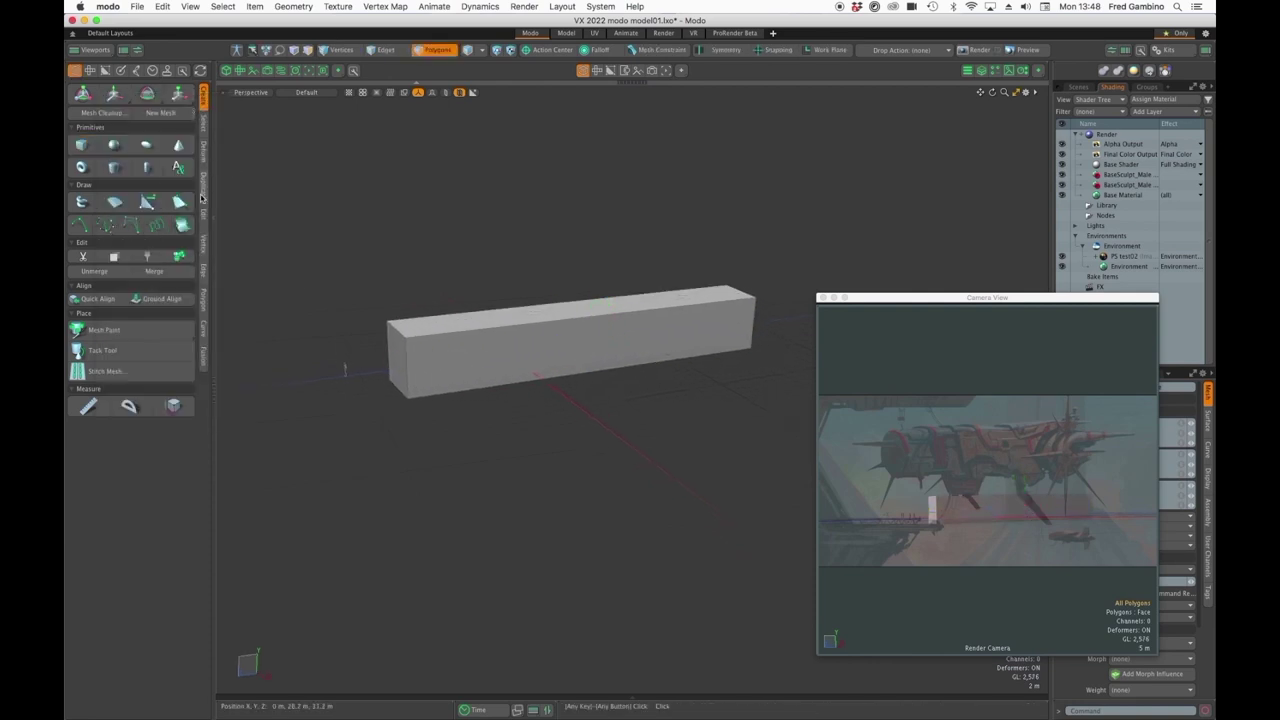
# Scale up the box with extra height and align the Camera View so it overlays the painted ship's hull
pyautogui.click(203, 219)
pyautogui.doubleClick(490, 381)
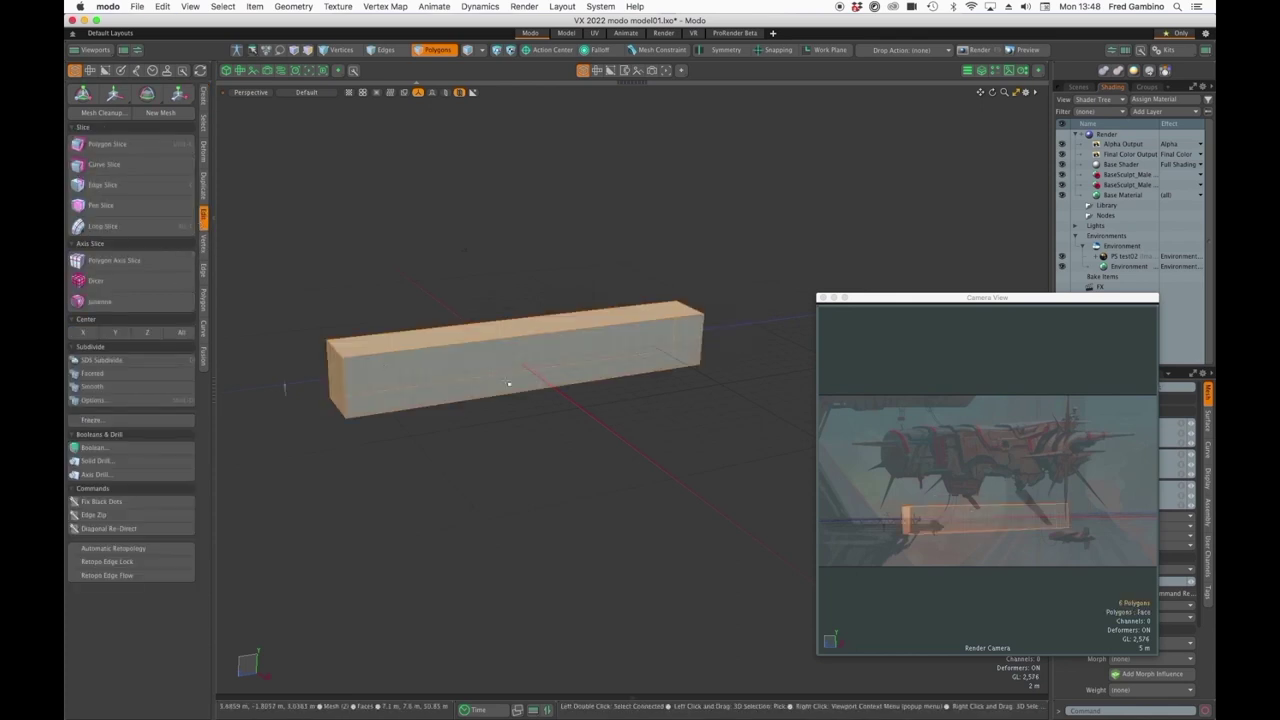
pyautogui.click(577, 443)
pyautogui.press('y')
pyautogui.moveTo(534, 352); pyautogui.dragTo(616, 352)
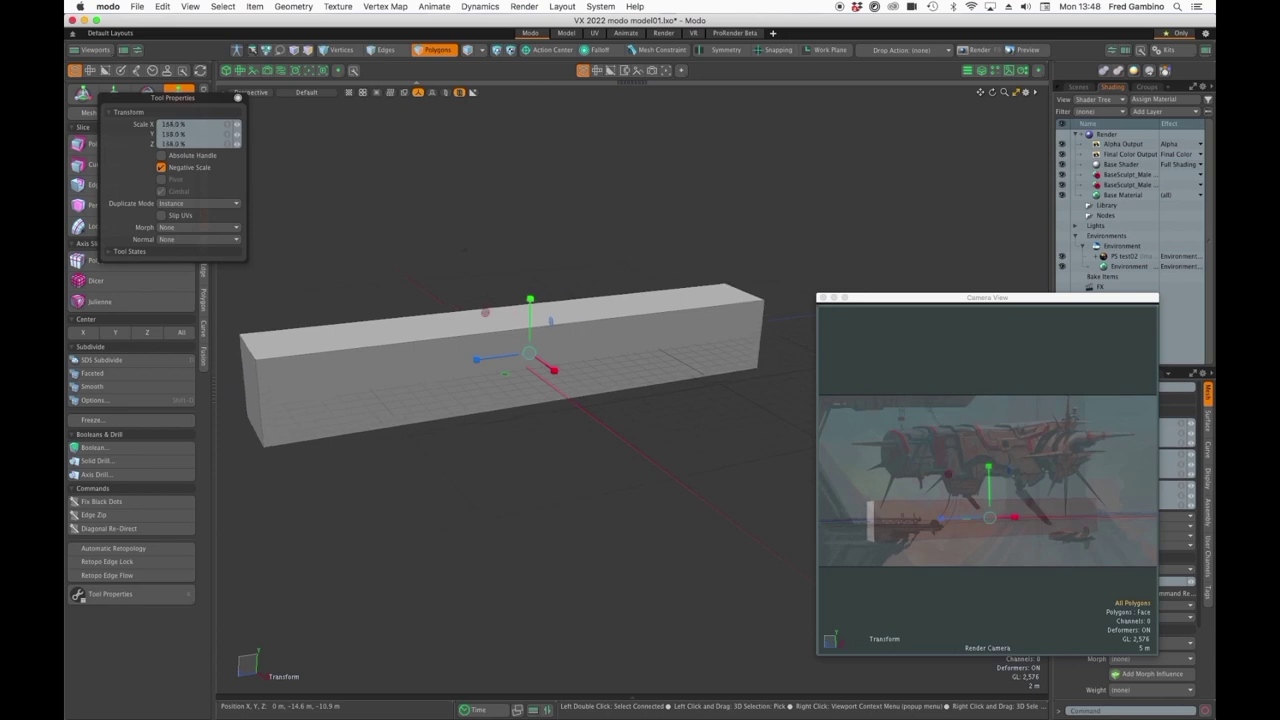
pyautogui.moveTo(529, 300); pyautogui.dragTo(529, 279)
pyautogui.scroll(-2, 560, 382)
pyautogui.moveTo(536, 393); pyautogui.dragTo(570, 392)
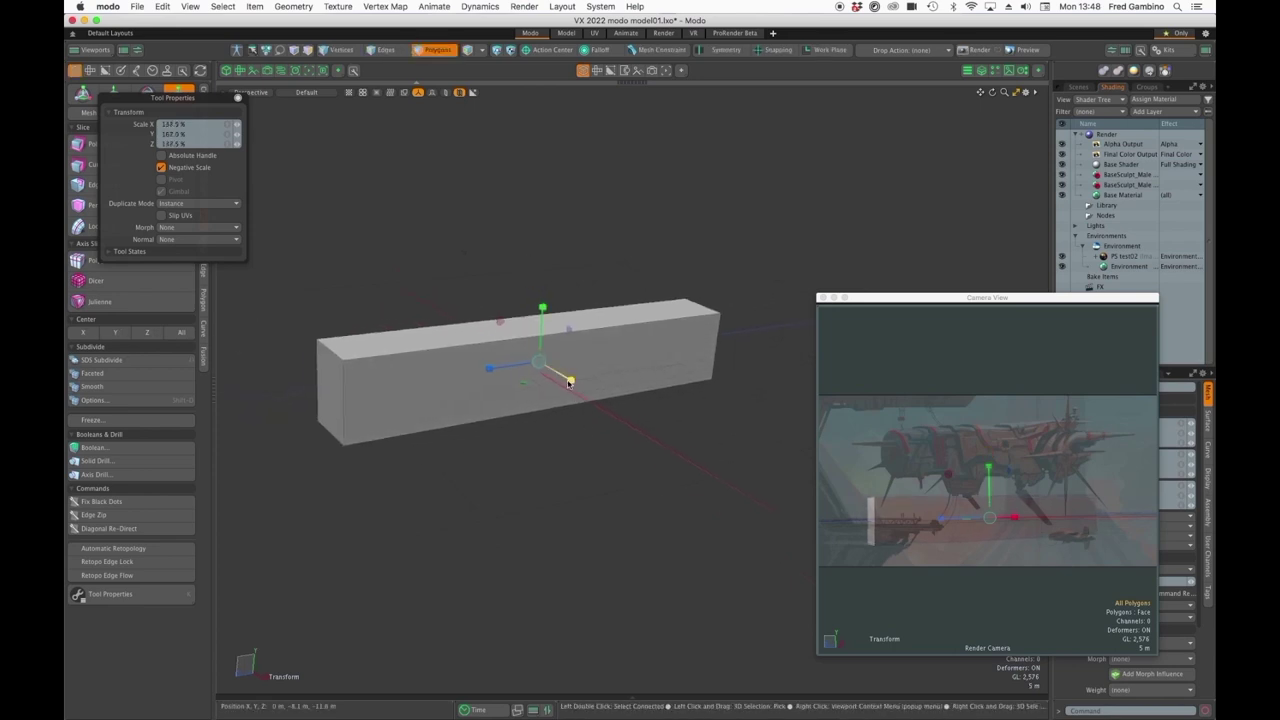
pyautogui.press('space')
pyautogui.moveTo(1014, 517); pyautogui.dragTo(1015, 500)
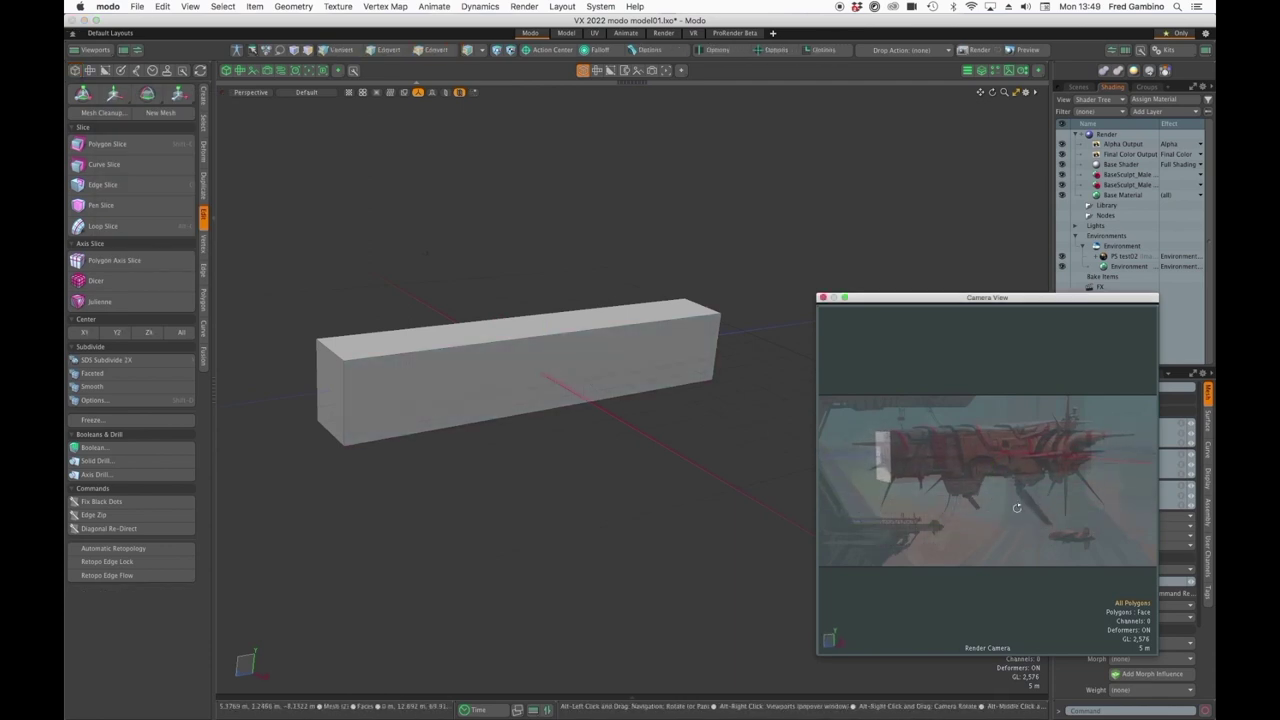
pyautogui.press('3')
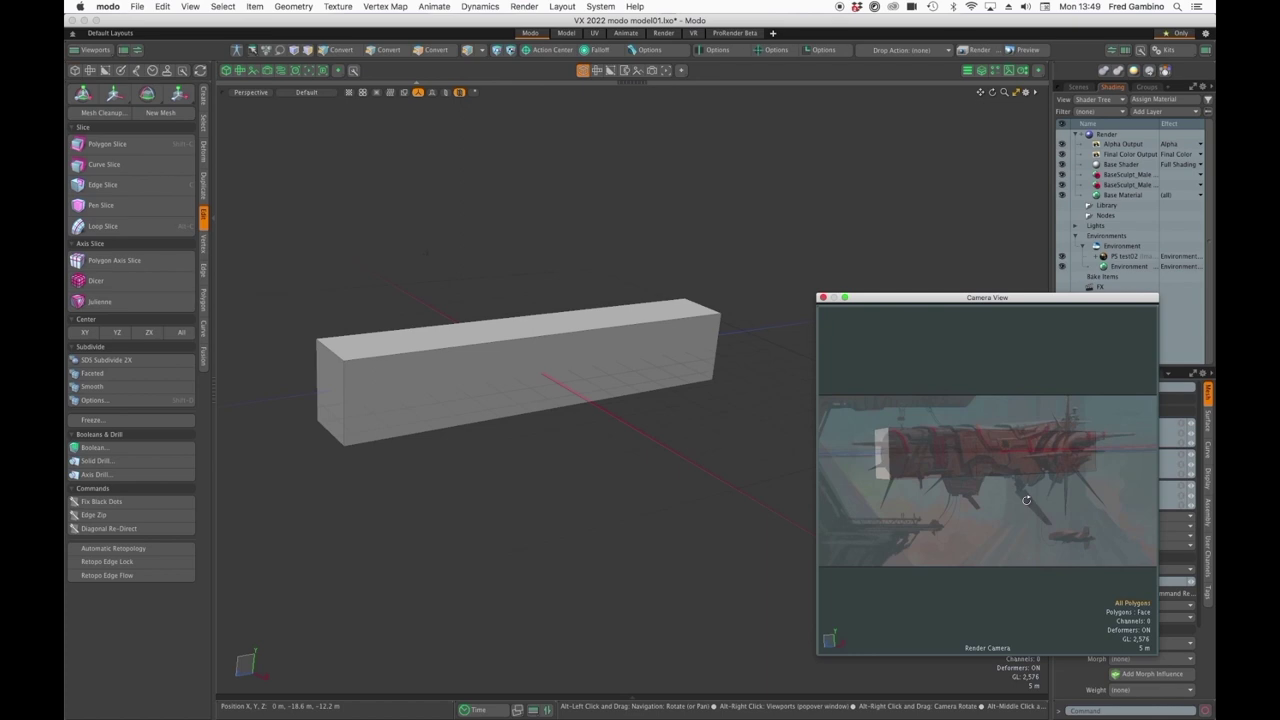
# Move the BaseSculpt_Male figure down to the painted walkway in the Camera View
pyautogui.click(1078, 87)
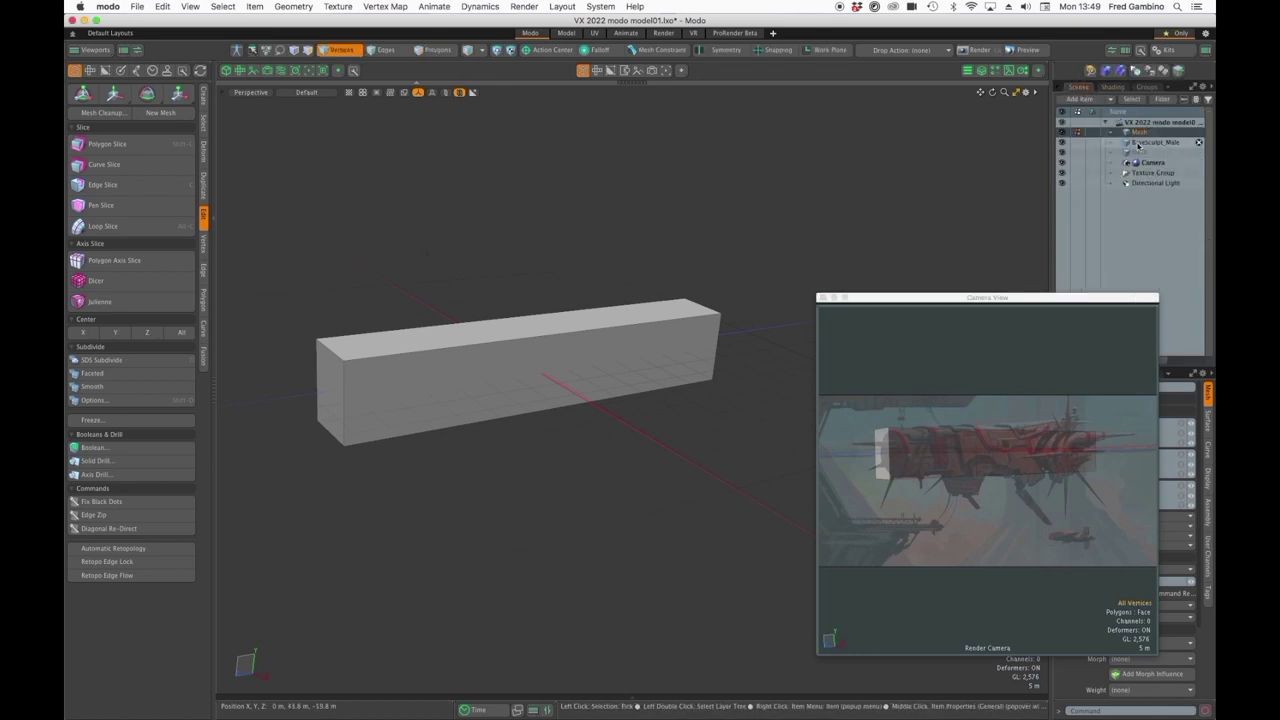
pyautogui.click(1138, 145)
pyautogui.press('y')
pyautogui.moveTo(349, 363); pyautogui.dragTo(349, 455)
pyautogui.moveTo(856, 517); pyautogui.dragTo(875, 519)
pyautogui.press('q')
# Move the Camera View window out of the way and bevel the box's long edges by 2.92 m with Inset mode
pyautogui.moveTo(549, 485); pyautogui.dragTo(615, 483)
pyautogui.click(916, 300)
pyautogui.moveTo(916, 300); pyautogui.dragTo(1279, 328)
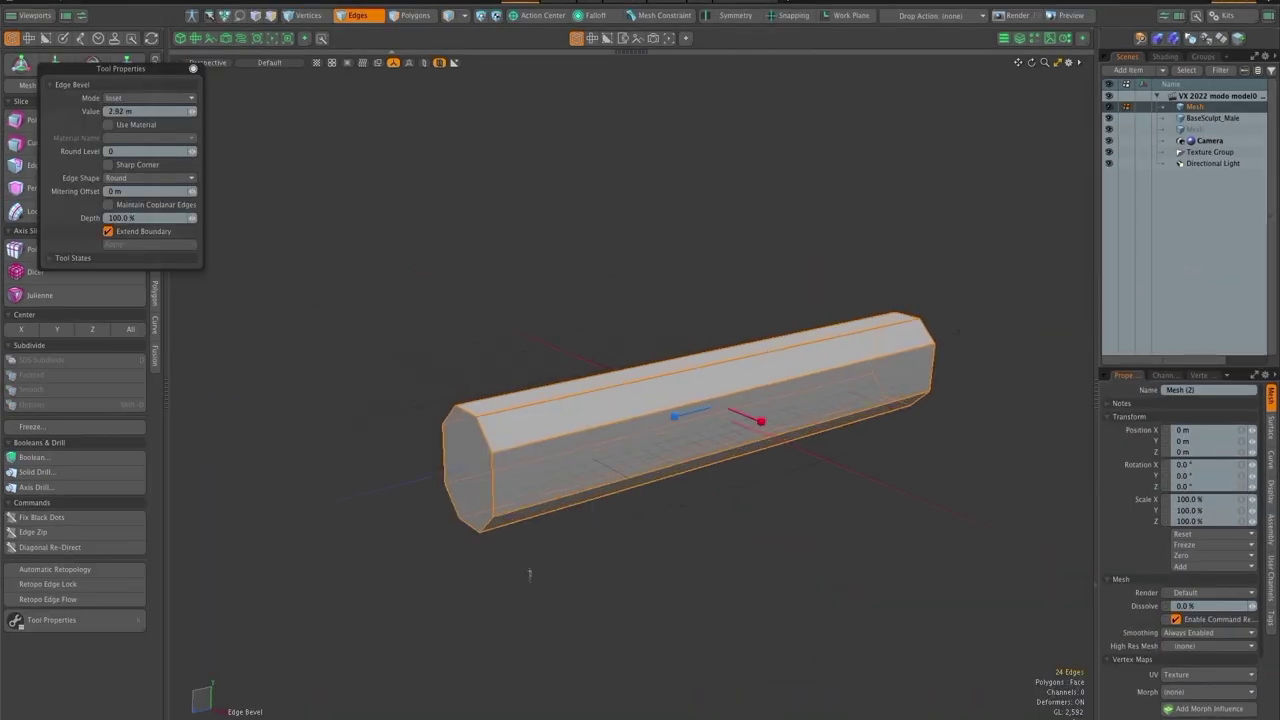
pyautogui.press('space')
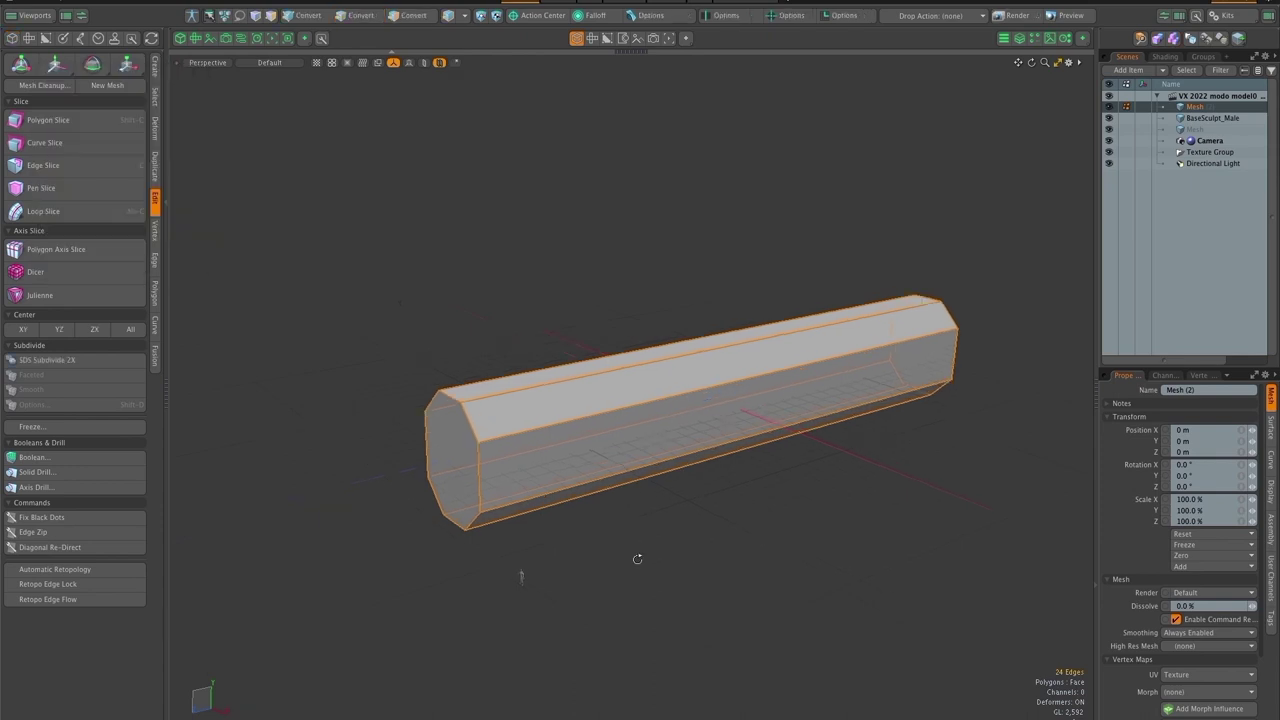
# Add narrow bevels to the hull block's long edges and the outlines of its end faces
pyautogui.click(570, 400)
pyautogui.press('w')
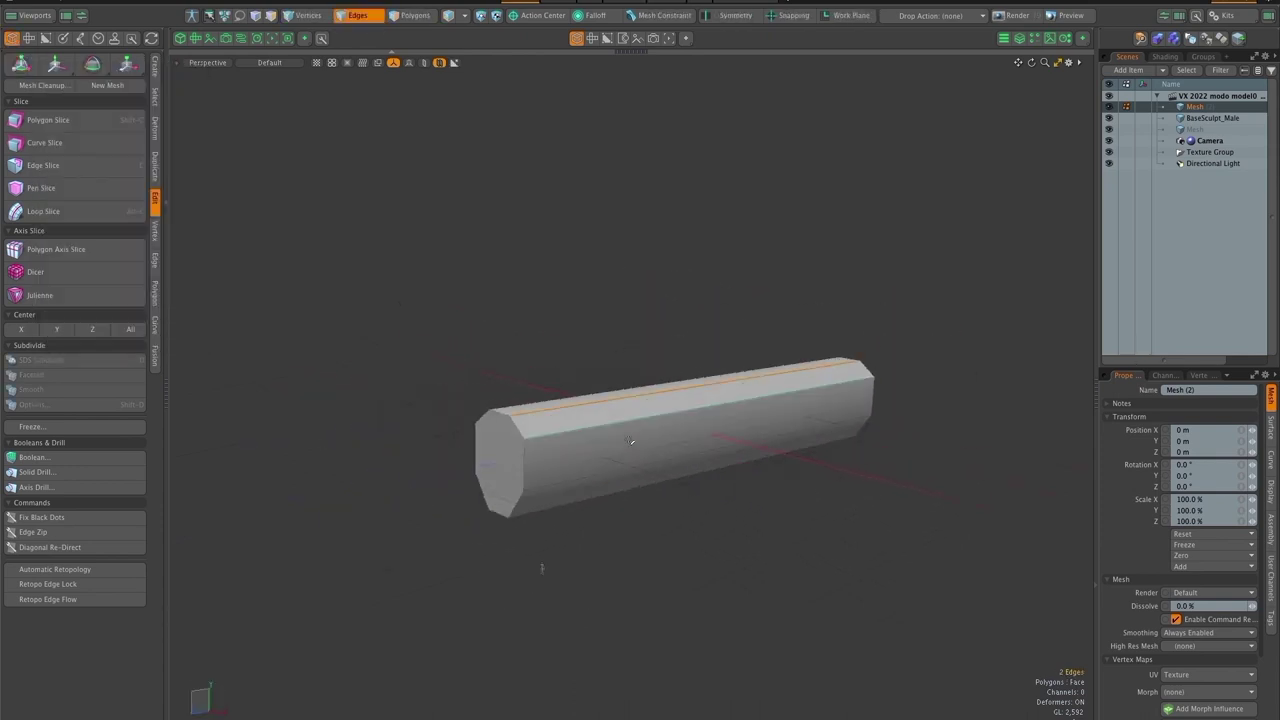
pyautogui.press('b')
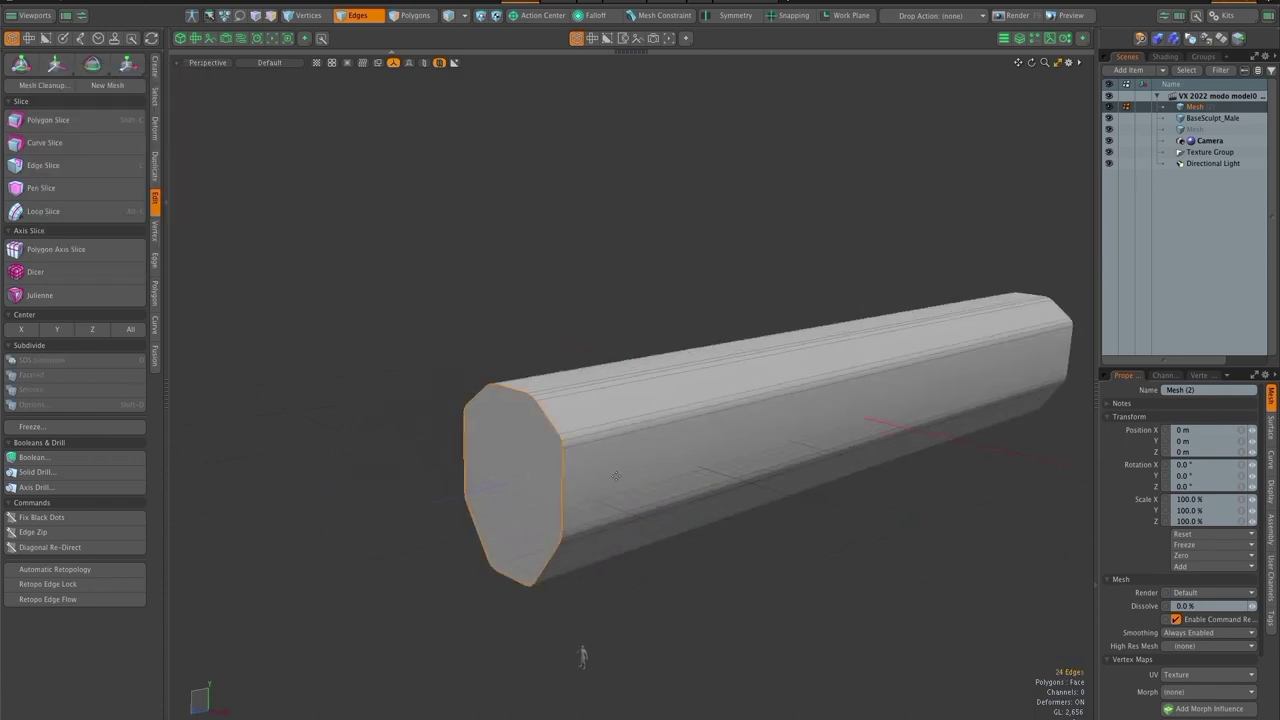
pyautogui.press('b')
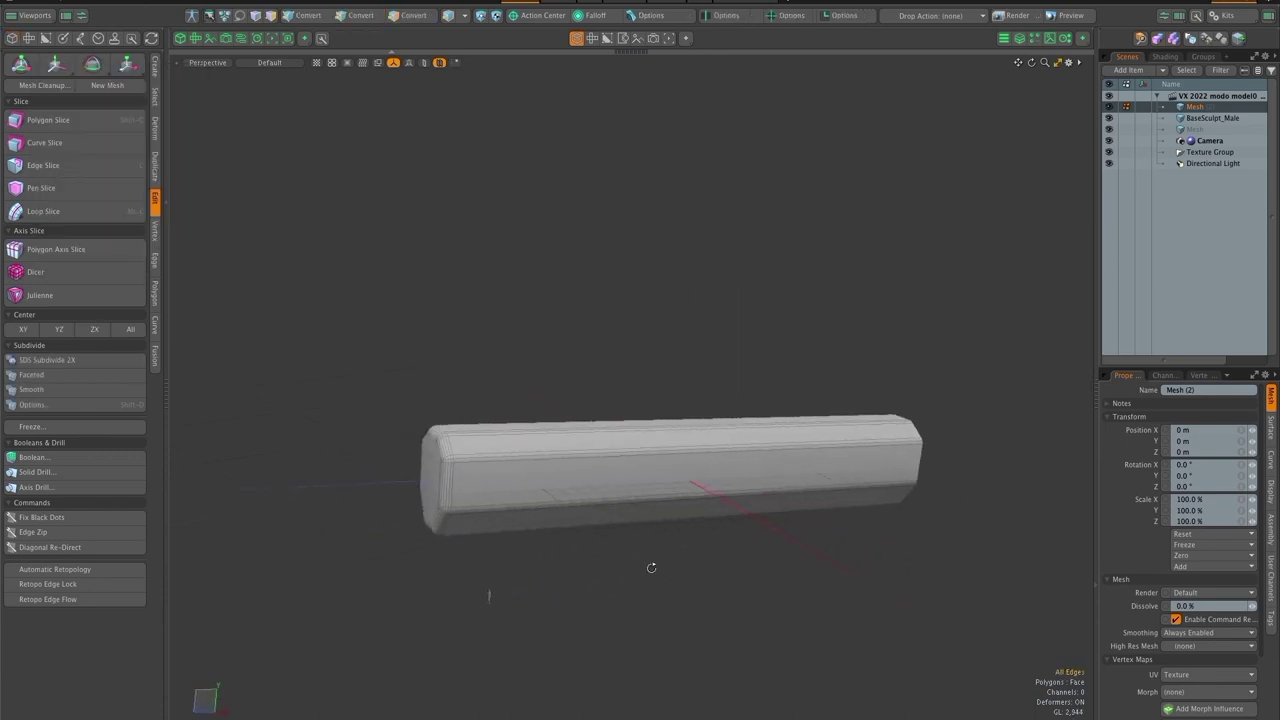
# Push the copied upper hull panels outward into a shell and scale the shell along the hull's length
pyautogui.moveTo(560, 468); pyautogui.dragTo(563, 503)
pyautogui.press('3')
pyautogui.moveTo(517, 434)
pyautogui.mouseDown()
pyautogui.moveTo(514, 483)
pyautogui.moveTo(794, 457)
pyautogui.moveTo(585, 556)
pyautogui.mouseUp()
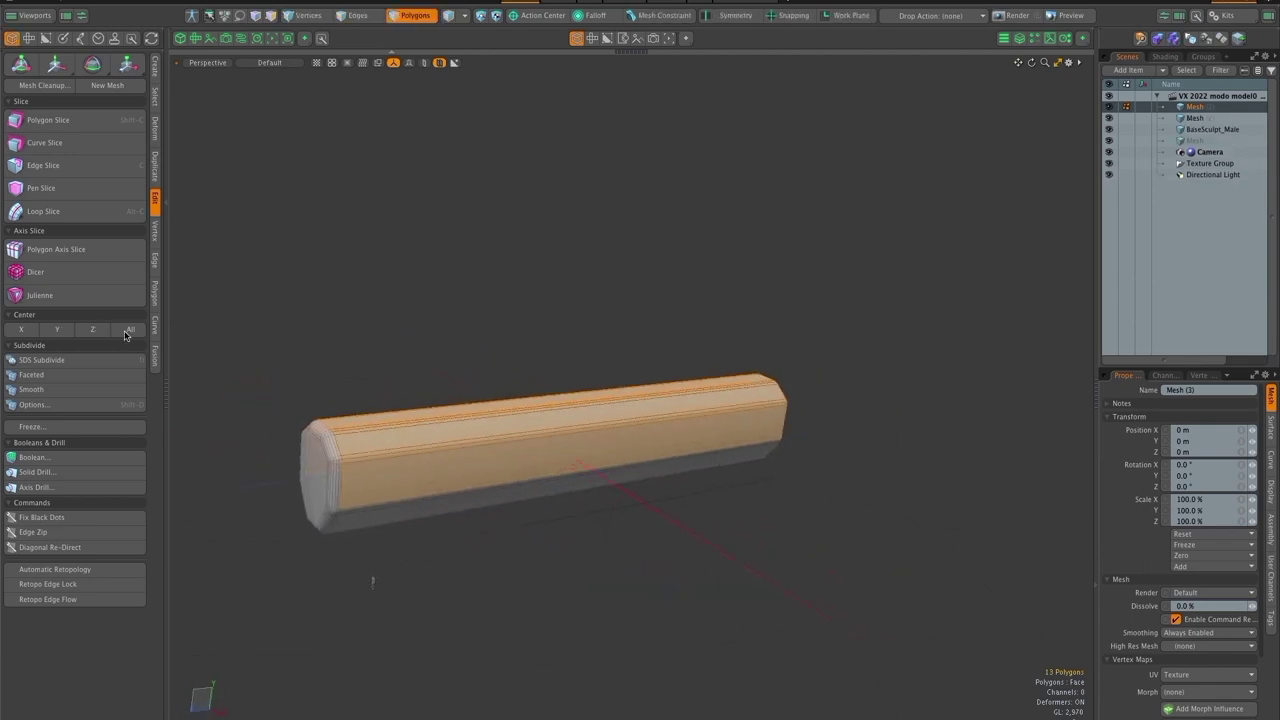
pyautogui.click(155, 129)
pyautogui.click(75, 379)
pyautogui.press('r')
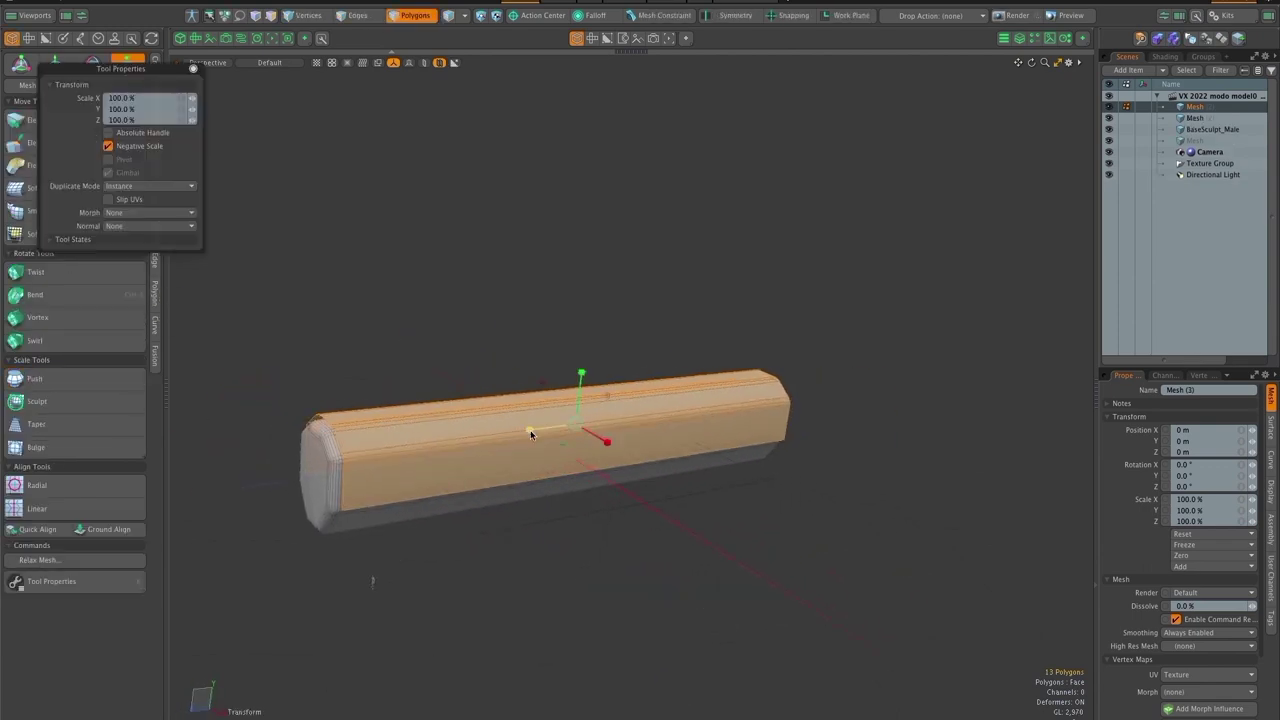
pyautogui.moveTo(530, 429); pyautogui.dragTo(555, 427)
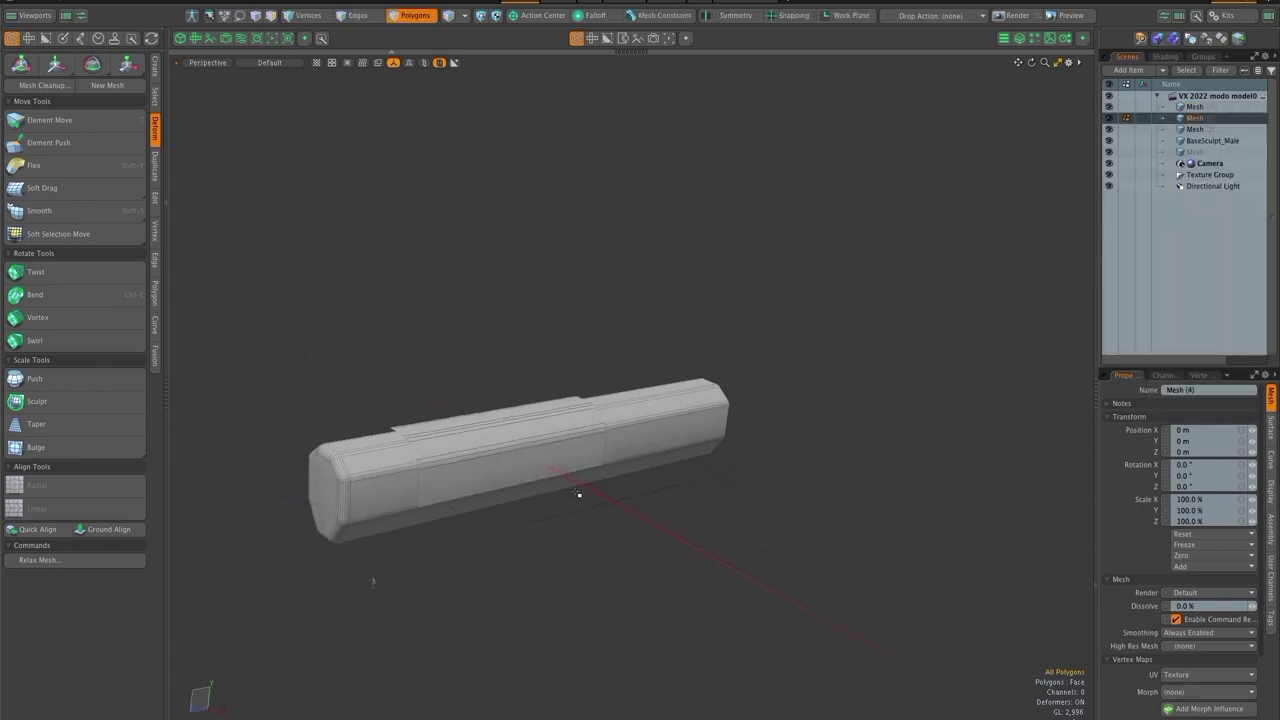
# Push the second panel copy outward and shift it along the hull as another overlapping plate
pyautogui.click(75, 379)
pyautogui.moveTo(496, 417); pyautogui.dragTo(520, 416)
pyautogui.press('y')
pyautogui.moveTo(444, 449); pyautogui.dragTo(477, 440)
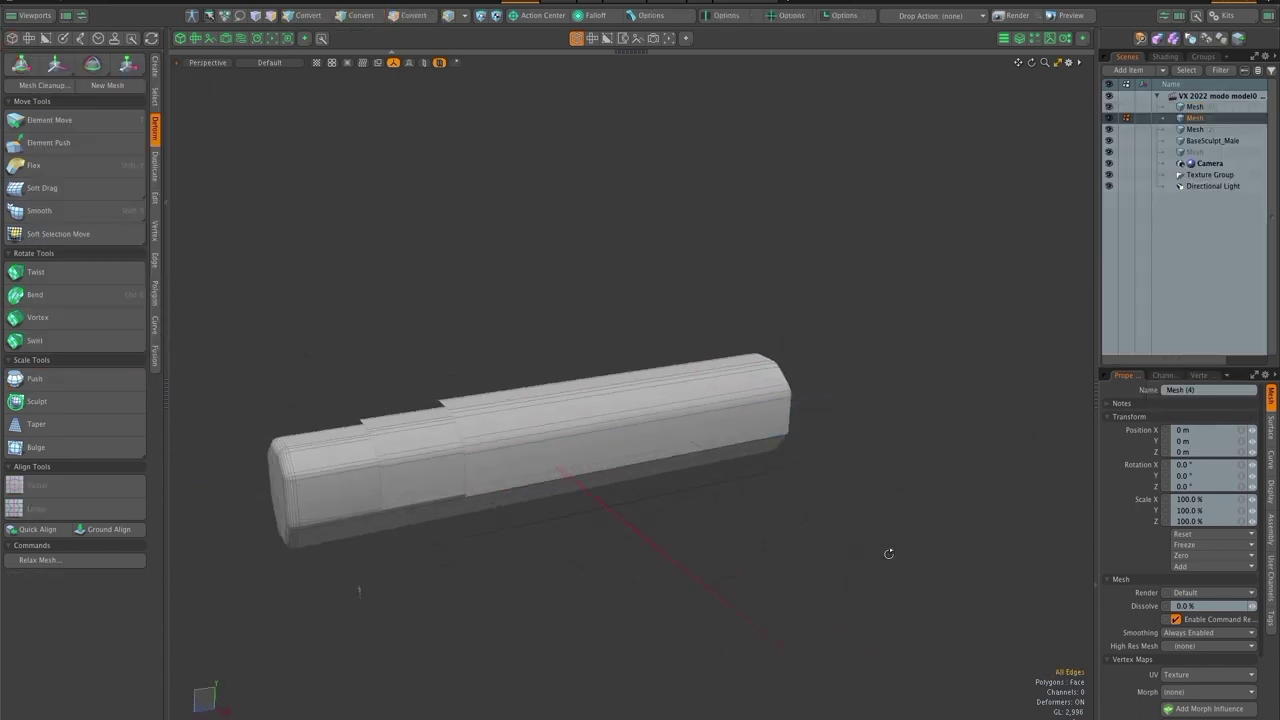
# Loop slice the rear plate, raise the rear upper panels by 800 mm, and push their copy outward
pyautogui.click(640, 458)
pyautogui.hotkey('alt', 'c')
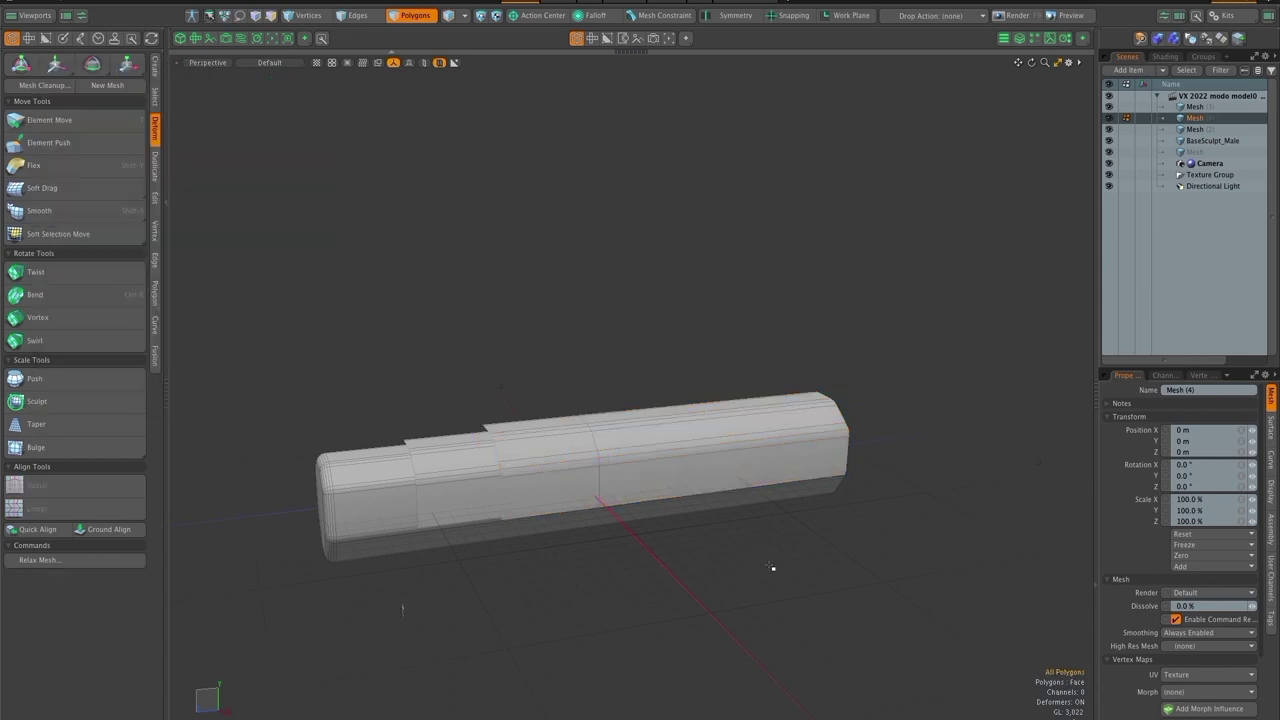
pyautogui.moveTo(769, 566); pyautogui.dragTo(634, 543)
pyautogui.press('y')
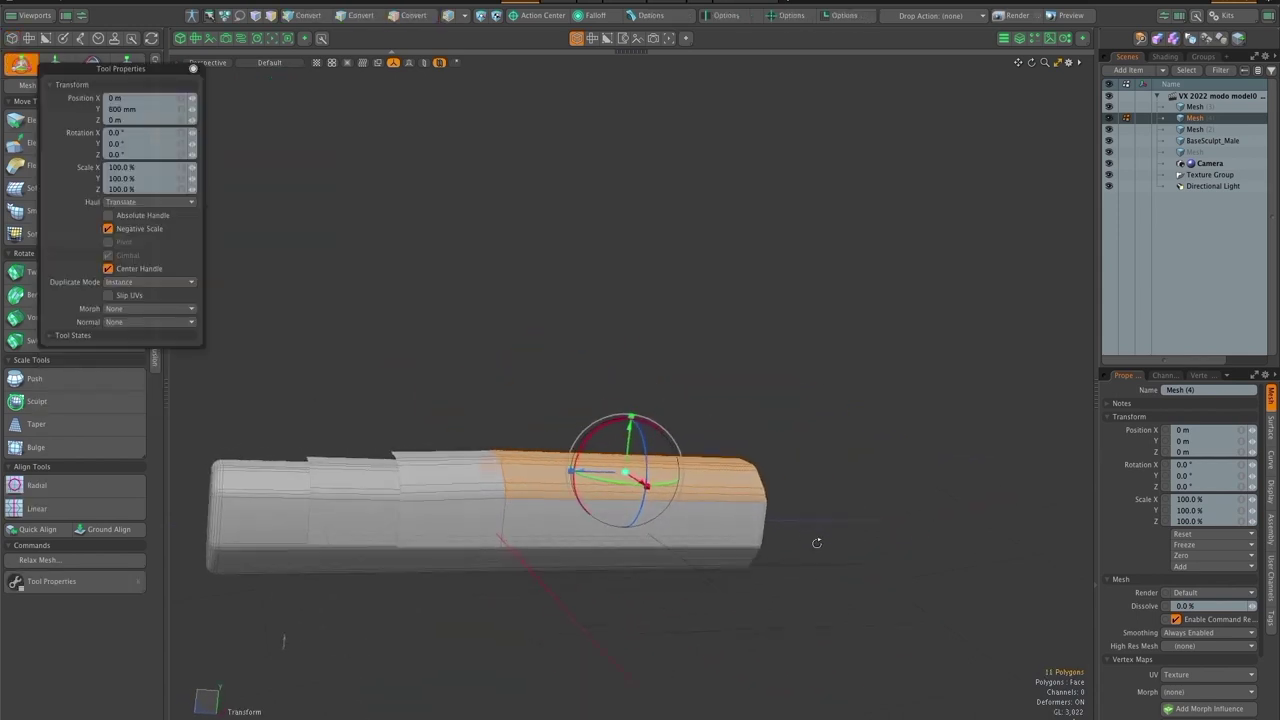
pyautogui.press('2')
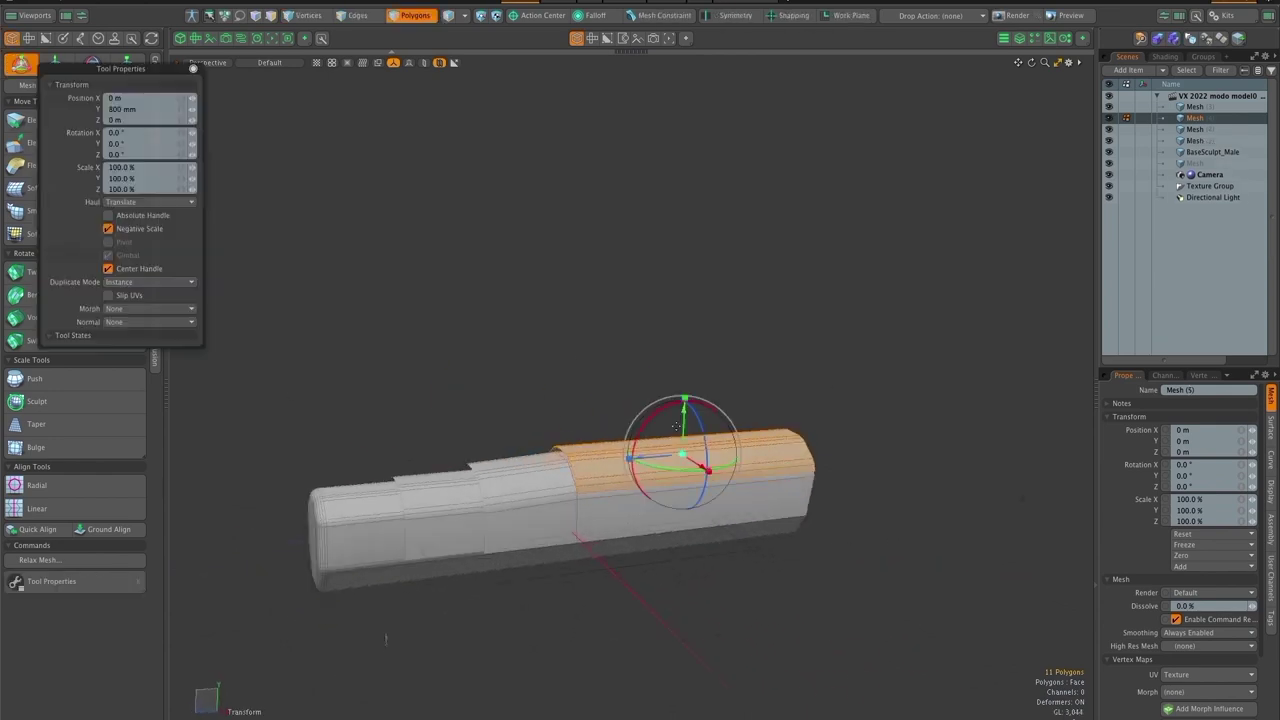
pyautogui.click(34, 378)
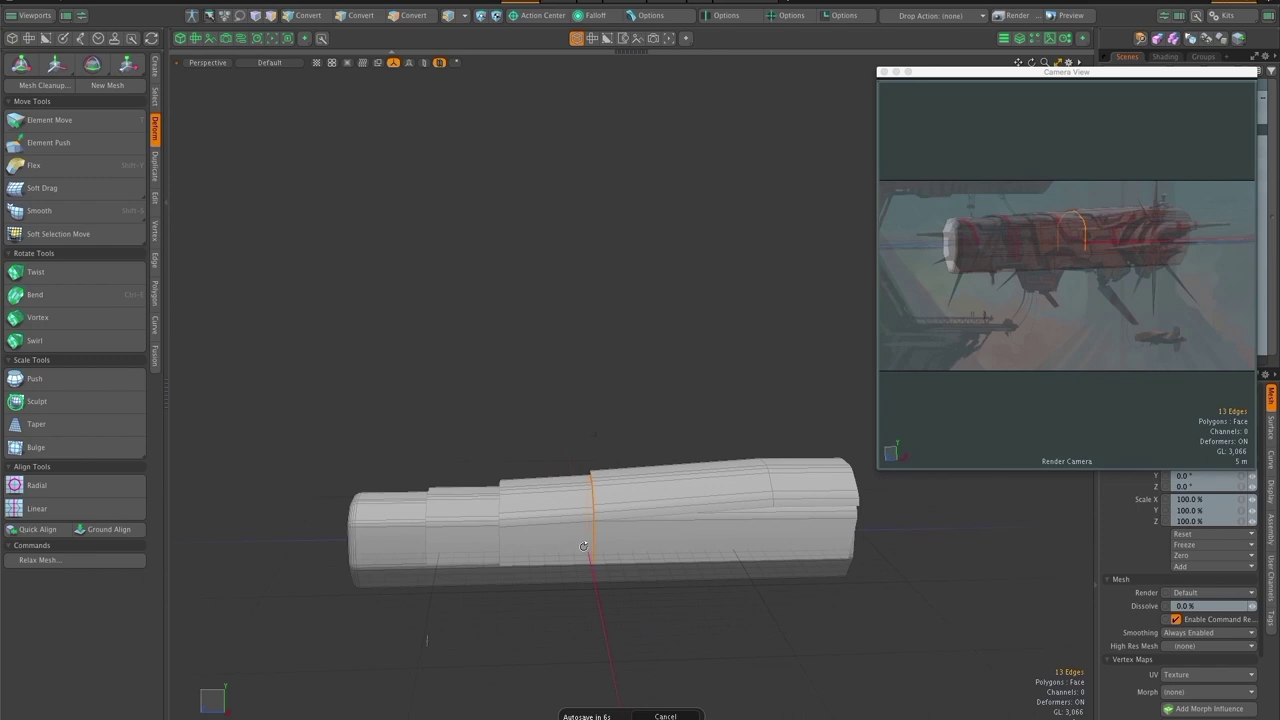
# Reposition the leading edge of the rearmost upper plate and shift another of its edge loops along the hull
pyautogui.moveTo(584, 547); pyautogui.dragTo(506, 566)
pyautogui.press('5')
pyautogui.click(454, 551)
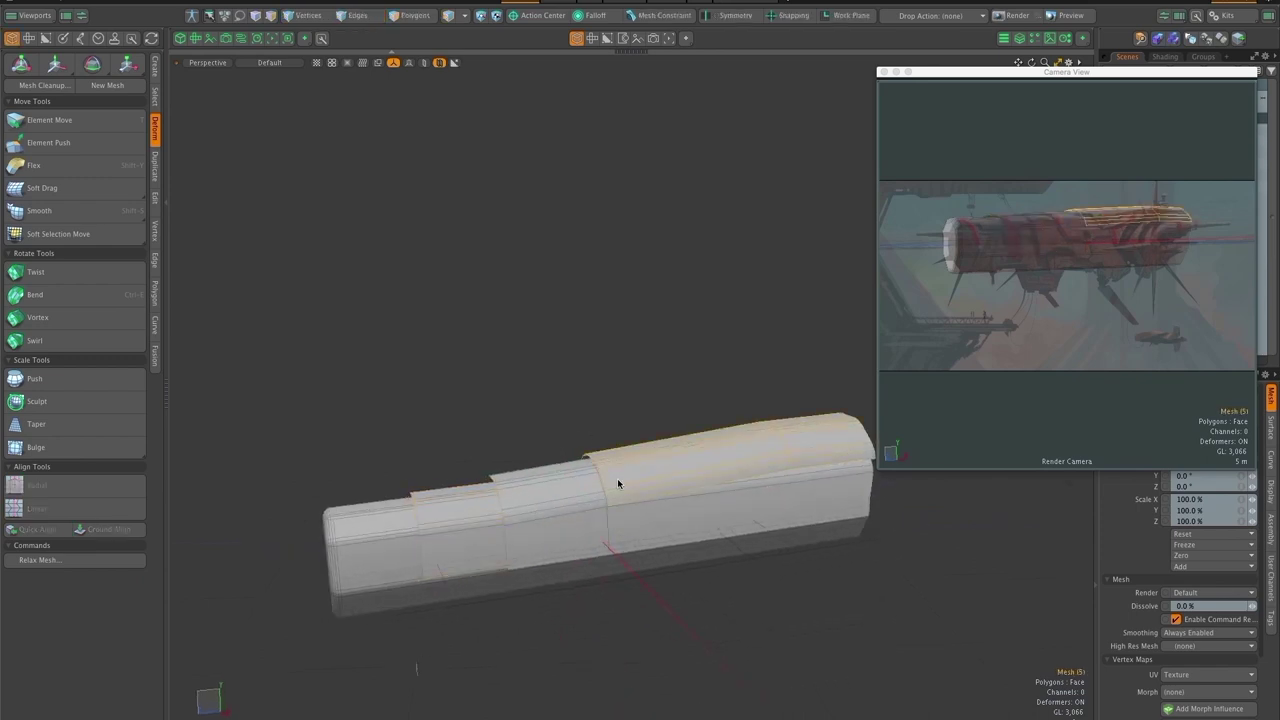
pyautogui.press('y')
pyautogui.press('q')
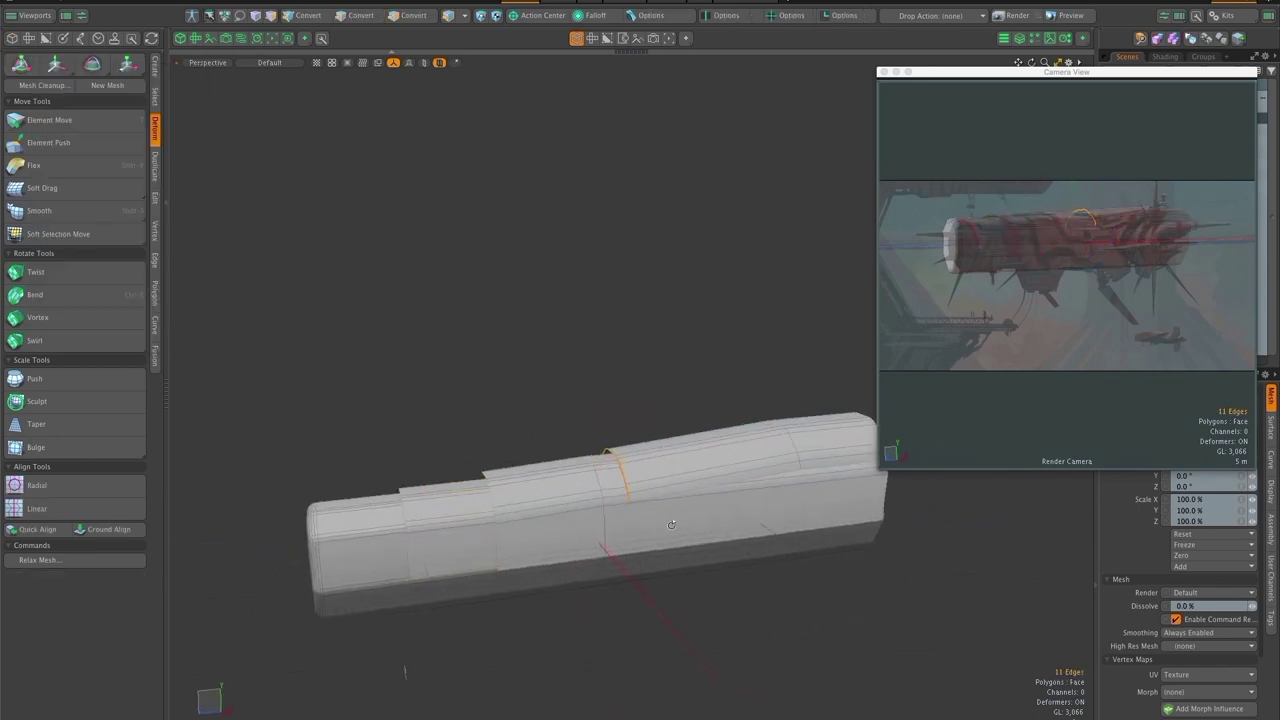
pyautogui.press('3')
pyautogui.press('2')
pyautogui.doubleClick(682, 408)
pyautogui.press('y')
pyautogui.moveTo(680, 412); pyautogui.dragTo(653, 418)
pyautogui.press('q')
# Divide the long plate along the hull's rear side with a series of crosswise loop slices
pyautogui.moveTo(712, 522); pyautogui.dragTo(578, 527)
pyautogui.press('3')
pyautogui.doubleClick(640, 495)
pyautogui.hotkey('alt', 'c')
pyautogui.click(654, 532)
pyautogui.click(152, 111)
pyautogui.press('q')
pyautogui.moveTo(655, 532); pyautogui.dragTo(648, 546)
# Cut crosswise loop slices into the front plate and the main hull body
pyautogui.click(400, 510)
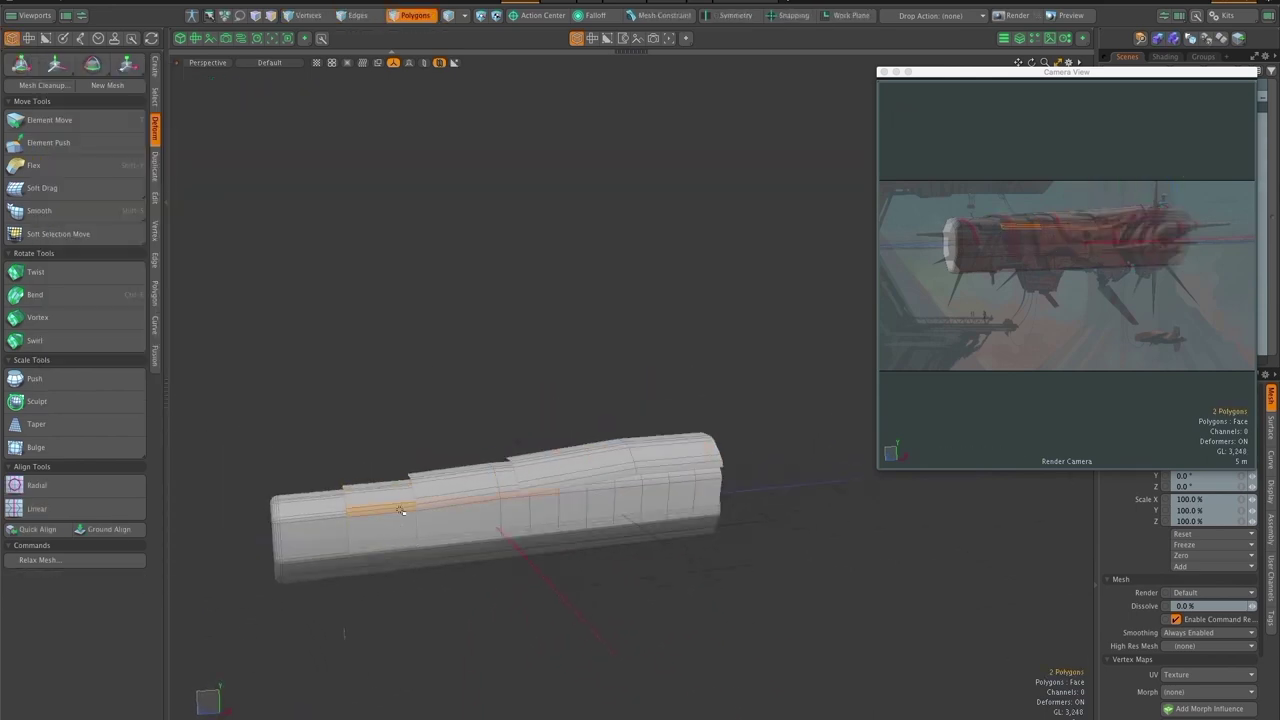
pyautogui.hotkey('alt', 'c')
pyautogui.click(535, 582)
pyautogui.press('q')
pyautogui.moveTo(535, 582); pyautogui.dragTo(531, 560)
pyautogui.click(329, 543)
pyautogui.keyDown('shift'); pyautogui.click(329, 562); pyautogui.keyUp('shift')
pyautogui.hotkey('alt', 'c')
pyautogui.click(150, 111)
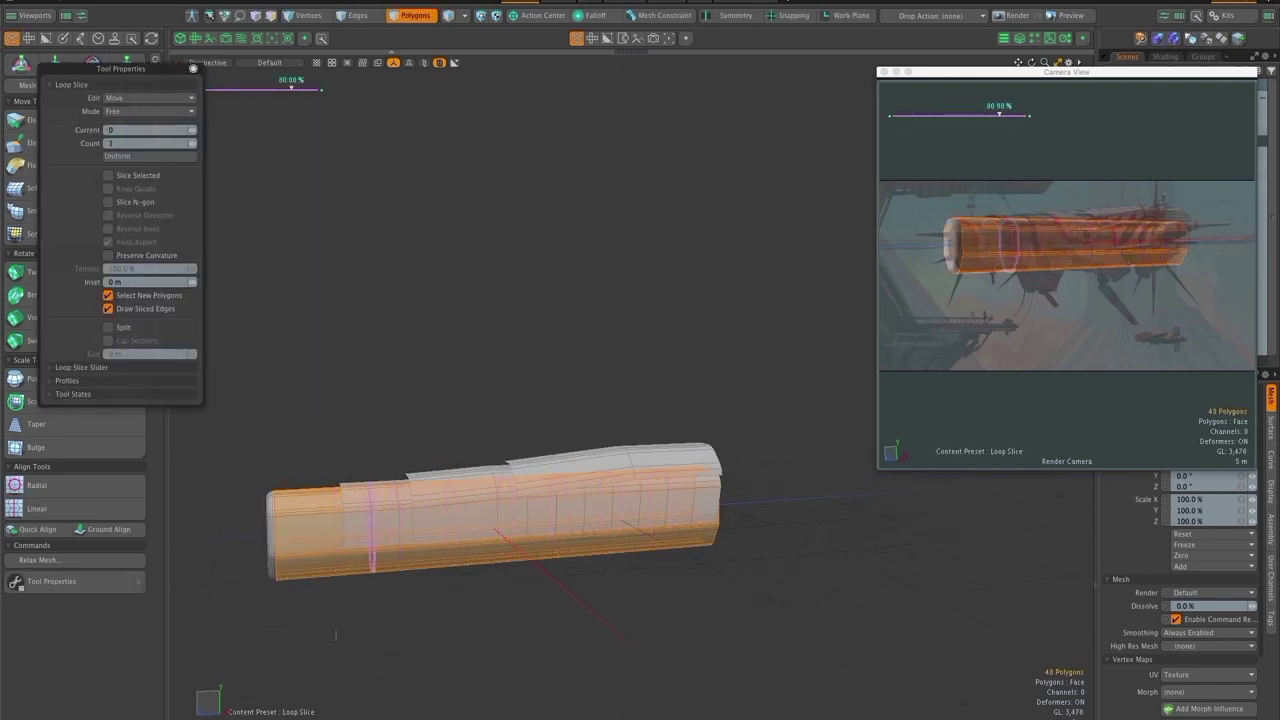
pyautogui.press('q')
# Loop slice the next plate crosswise, and cut the rear upper plate with a slice count of 4
pyautogui.doubleClick(560, 515)
pyautogui.hotkey('alt', 'c')
pyautogui.click(502, 537)
pyautogui.click(150, 111)
pyautogui.press('q')
pyautogui.moveTo(450, 490); pyautogui.dragTo(640, 490)
pyautogui.doubleClick(632, 458)
pyautogui.hotkey('alt', 'c')
pyautogui.click(674, 514)
pyautogui.moveTo(126, 143); pyautogui.dragTo(97, 144)
pyautogui.write('4q')
# Delete the lower polygons at the tail end of the rear upper plate to open a notch
pyautogui.click(691, 560)
pyautogui.moveTo(691, 560); pyautogui.dragTo(715, 540)
pyautogui.moveTo(632, 468)
pyautogui.mouseDown()
pyautogui.moveTo(668, 468)
pyautogui.moveTo(612, 553)
pyautogui.moveTo(600, 540)
pyautogui.mouseUp()
pyautogui.keyDown('shift'); pyautogui.click(776, 521); pyautogui.keyUp('shift')
pyautogui.moveTo(520, 520)
pyautogui.mouseDown()
pyautogui.moveTo(682, 505)
pyautogui.moveTo(688, 531)
pyautogui.moveTo(757, 447)
pyautogui.moveTo(685, 442)
pyautogui.moveTo(746, 388)
pyautogui.mouseUp()
pyautogui.press('Delete')
# Raise the edge beside the rear plate's notch slightly in the Right view
pyautogui.press('1')
pyautogui.press('2')
pyautogui.hotkey('ctrl', 'space')
pyautogui.click(917, 640)
pyautogui.moveTo(795, 537)
pyautogui.mouseDown()
pyautogui.moveTo(631, 537)
pyautogui.moveTo(690, 542)
pyautogui.mouseUp()
pyautogui.press('w')
pyautogui.moveTo(705, 458); pyautogui.dragTo(705, 445)
pyautogui.press('q')
# Move the vertex nearer the tail of the rear plate's notch slightly upward
pyautogui.press('1')
pyautogui.moveTo(777, 531); pyautogui.dragTo(748, 518)
pyautogui.press('w')
pyautogui.moveTo(760, 452); pyautogui.dragTo(760, 446)
pyautogui.press('q')
pyautogui.press('w')
pyautogui.press('q')
# Select the polygons above the rear plate's notch and apply a linear falloff in the Right view
pyautogui.hotkey('ctrl', 'space')
pyautogui.click(858, 556)
pyautogui.moveTo(850, 558); pyautogui.dragTo(803, 523)
pyautogui.press('2')
pyautogui.press('3')
pyautogui.hotkey('ctrl', 'space')
pyautogui.click(937, 649)
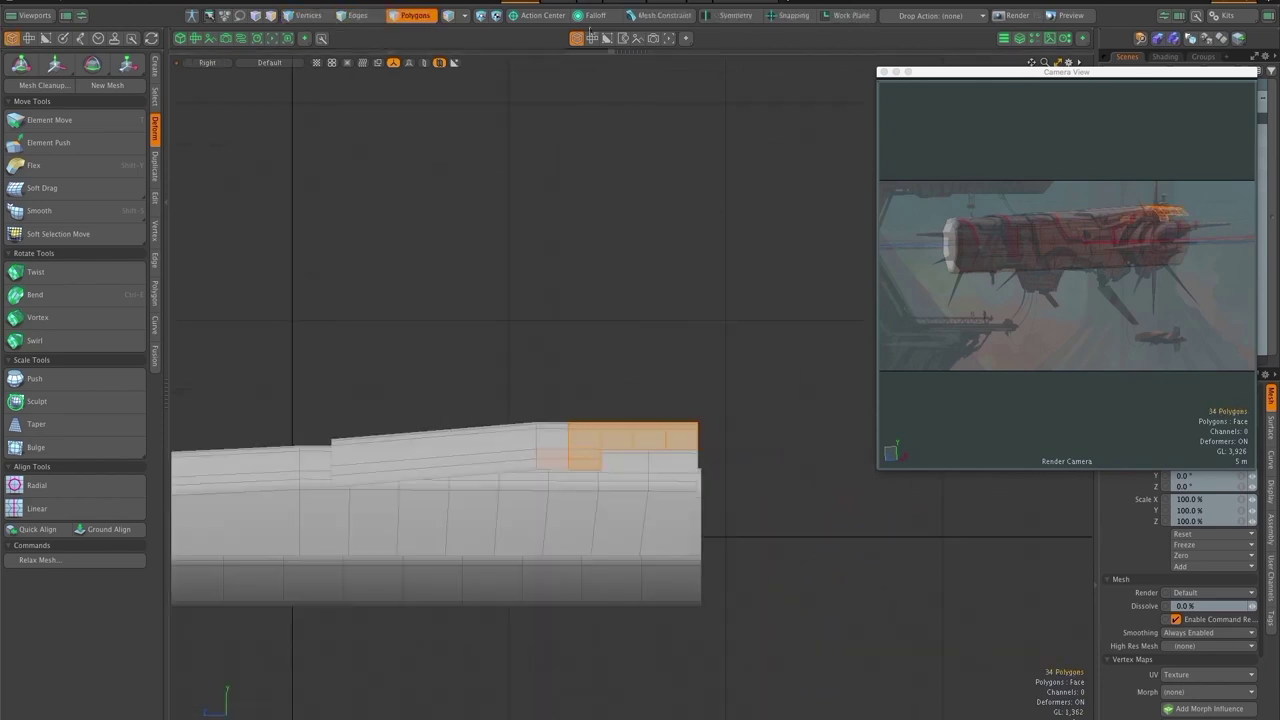
pyautogui.click(593, 16)
pyautogui.click(594, 40)
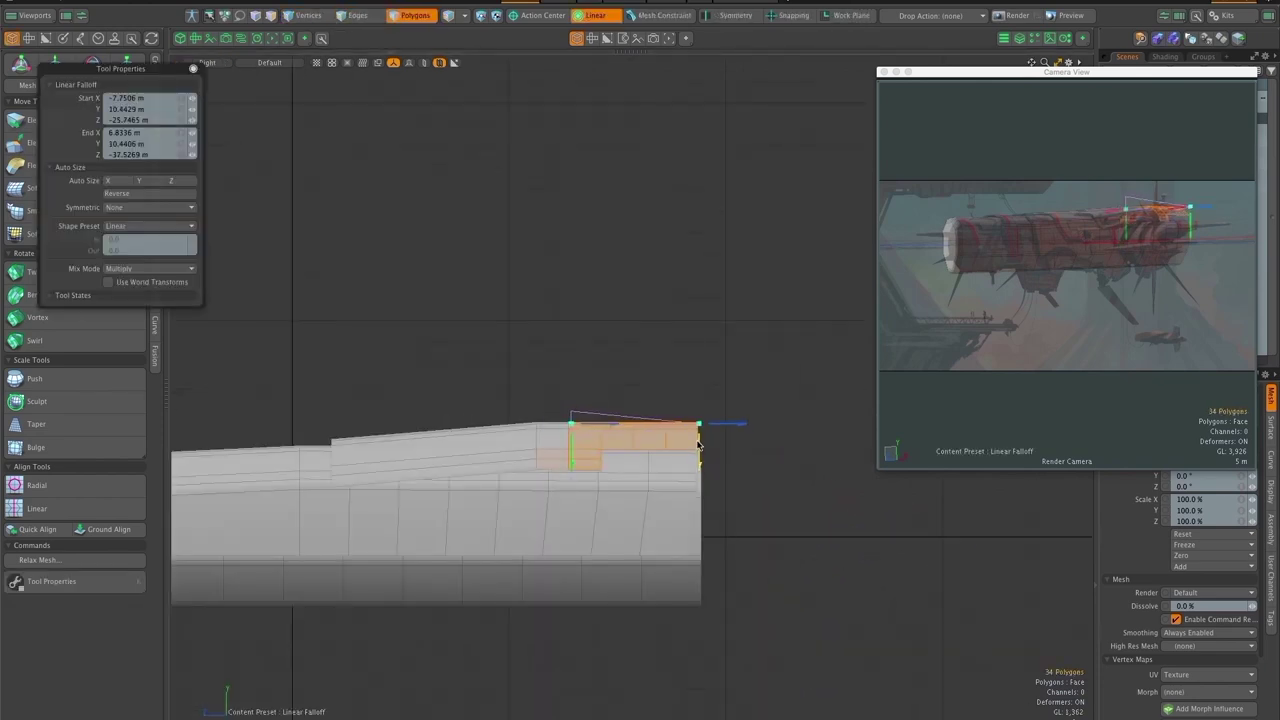
pyautogui.moveTo(132, 70); pyautogui.dragTo(137, 70)
# Reverse the linear falloff and scale the plate's tail polygons to about 46% in height for a taper
pyautogui.press('r')
pyautogui.press('q')
pyautogui.click(153, 194)
pyautogui.press('r')
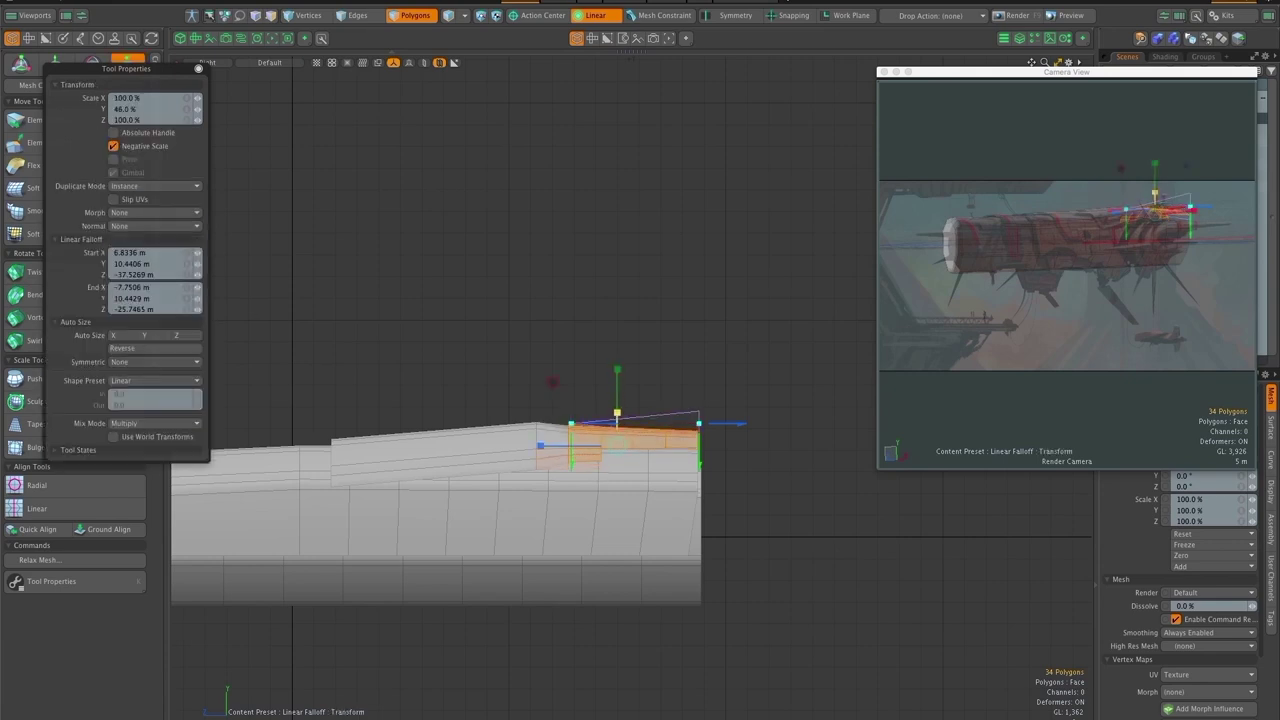
pyautogui.press('y')
pyautogui.press('q')
pyautogui.hotkey('ctrl', 'space')
pyautogui.click(829, 483)
pyautogui.press('q')
pyautogui.moveTo(829, 483); pyautogui.dragTo(648, 538)
pyautogui.click(571, 591)
# Scale the hull geometry using a linear falloff that runs along its rear half
pyautogui.hotkey('ctrl', 'space')
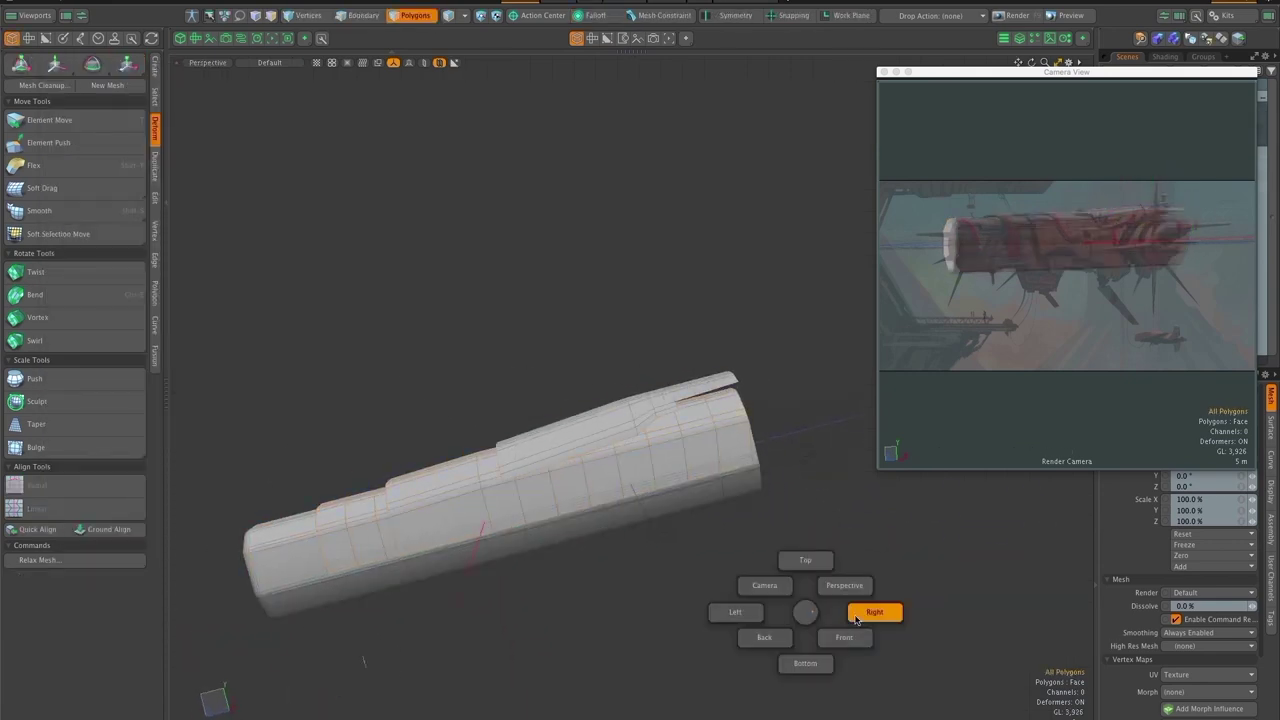
pyautogui.click(874, 612)
pyautogui.click(592, 16)
pyautogui.click(594, 45)
pyautogui.hotkey('ctrl', 'space')
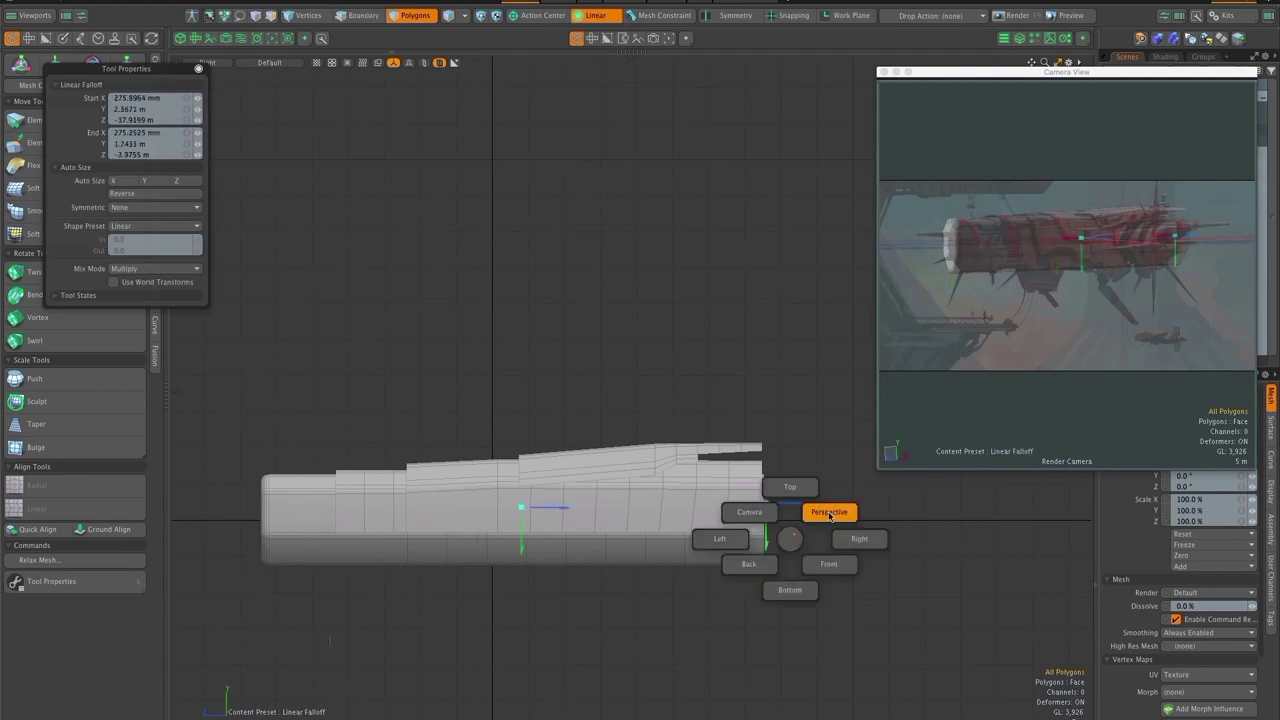
pyautogui.click(829, 509)
pyautogui.press('r')
pyautogui.moveTo(619, 561); pyautogui.dragTo(501, 560)
pyautogui.press('Escape')
# Select the front plate's leading edge loop and activate a linear falloff for it
pyautogui.moveTo(652, 531); pyautogui.dragTo(607, 534)
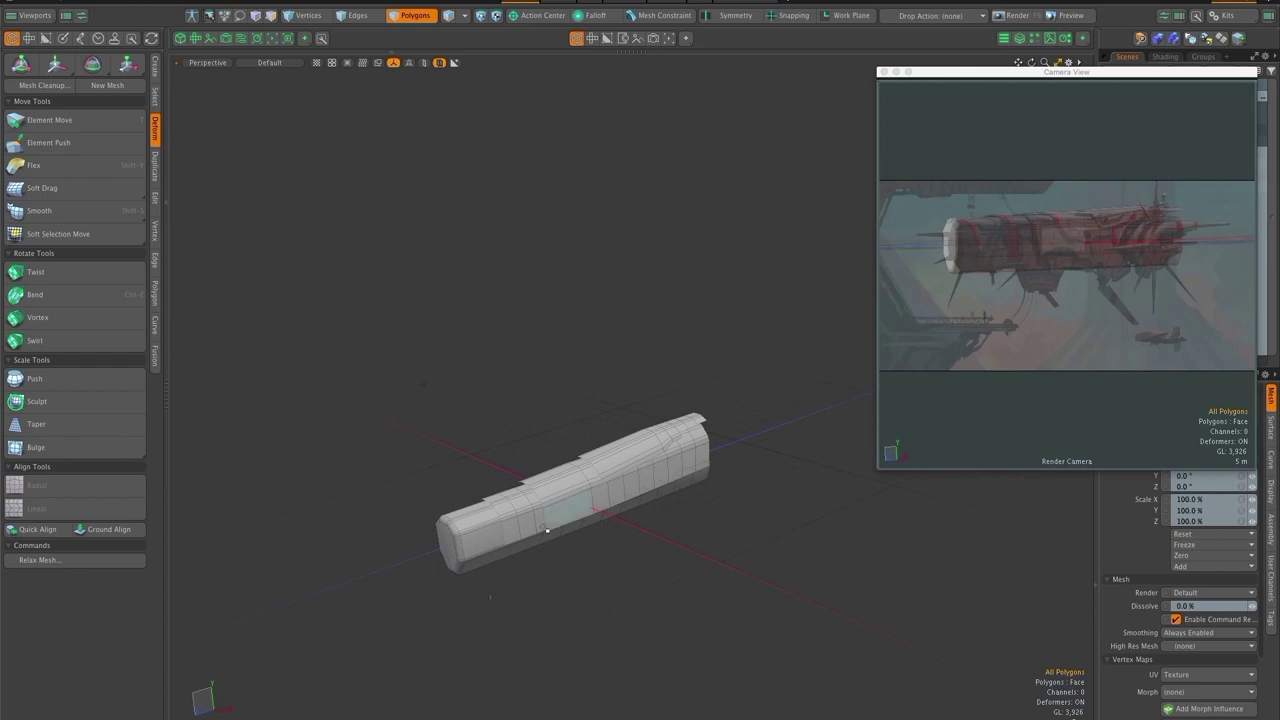
pyautogui.hotkey('ctrl', 'space')
pyautogui.click(686, 620)
pyautogui.press('2')
pyautogui.click(592, 15)
pyautogui.click(588, 37)
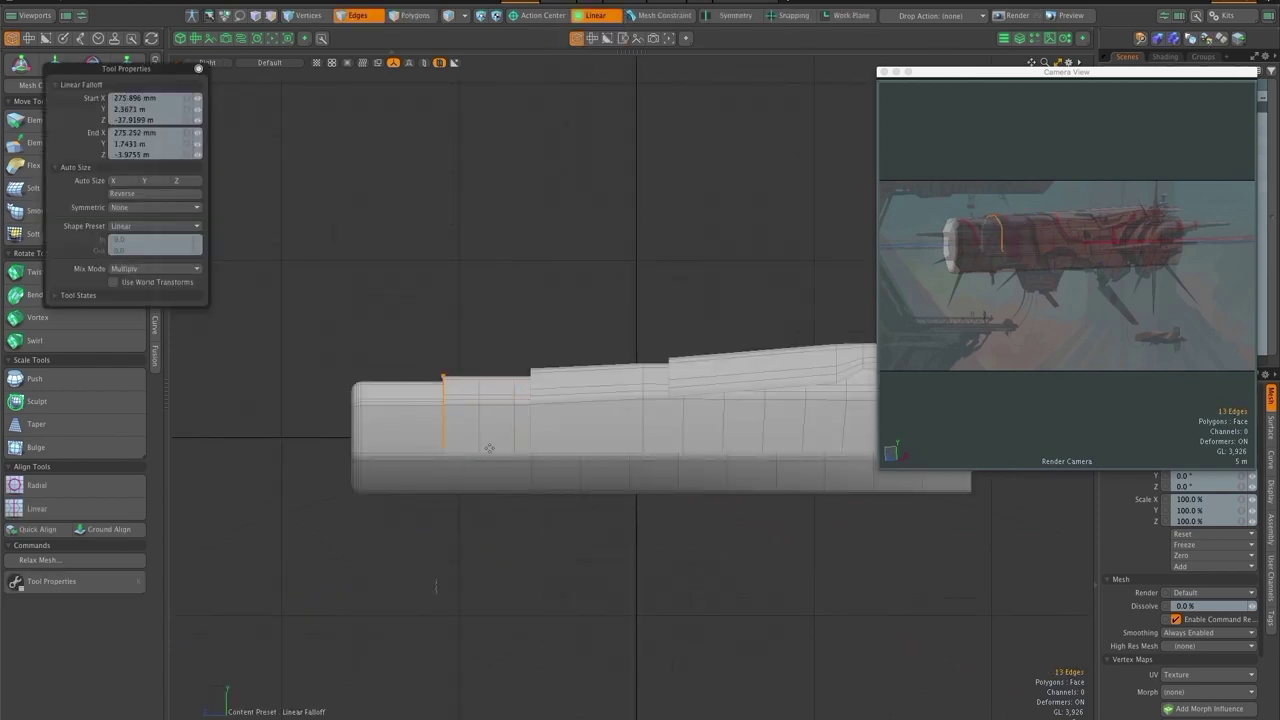
pyautogui.hotkey('ctrl', 'space')
pyautogui.click(507, 580)
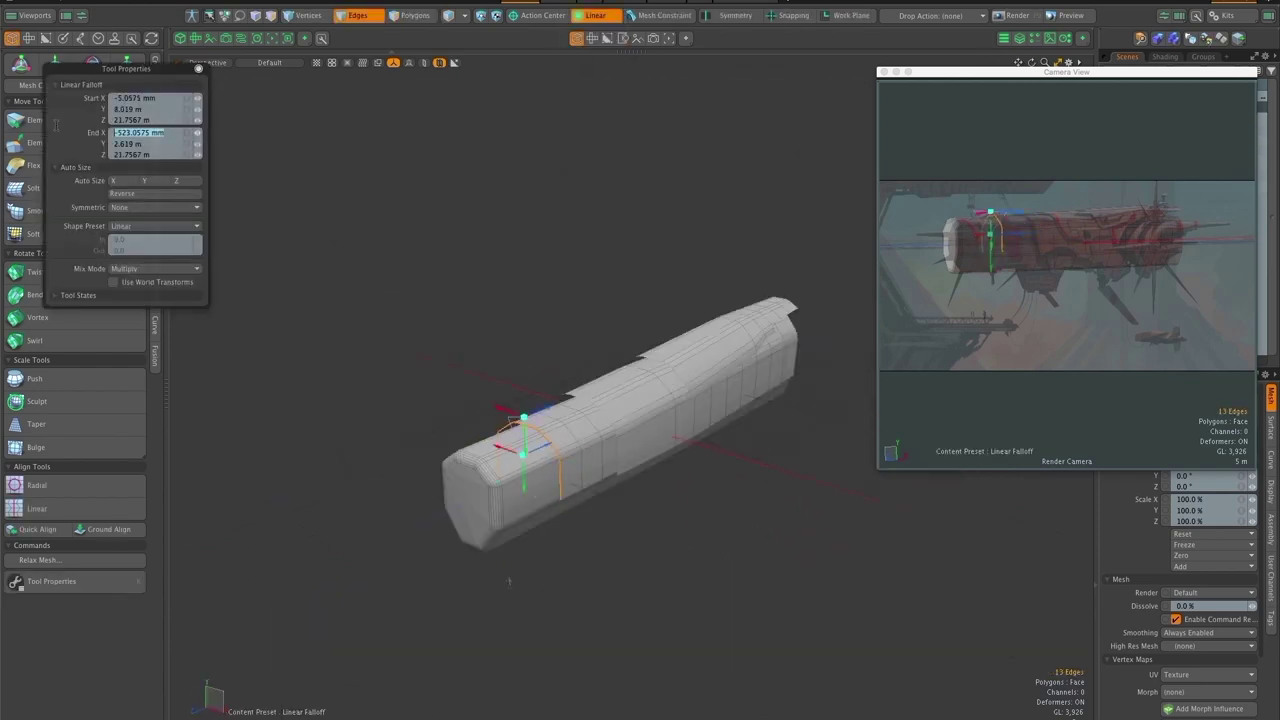
# Set the linear falloff's End X to 0 and reverse its vertical direction
pyautogui.write('0')
pyautogui.press('Return')
pyautogui.moveTo(235, 278); pyautogui.dragTo(142, 264)
pyautogui.click(140, 194)
pyautogui.hotkey('ctrl', 'space')
pyautogui.click(455, 425)
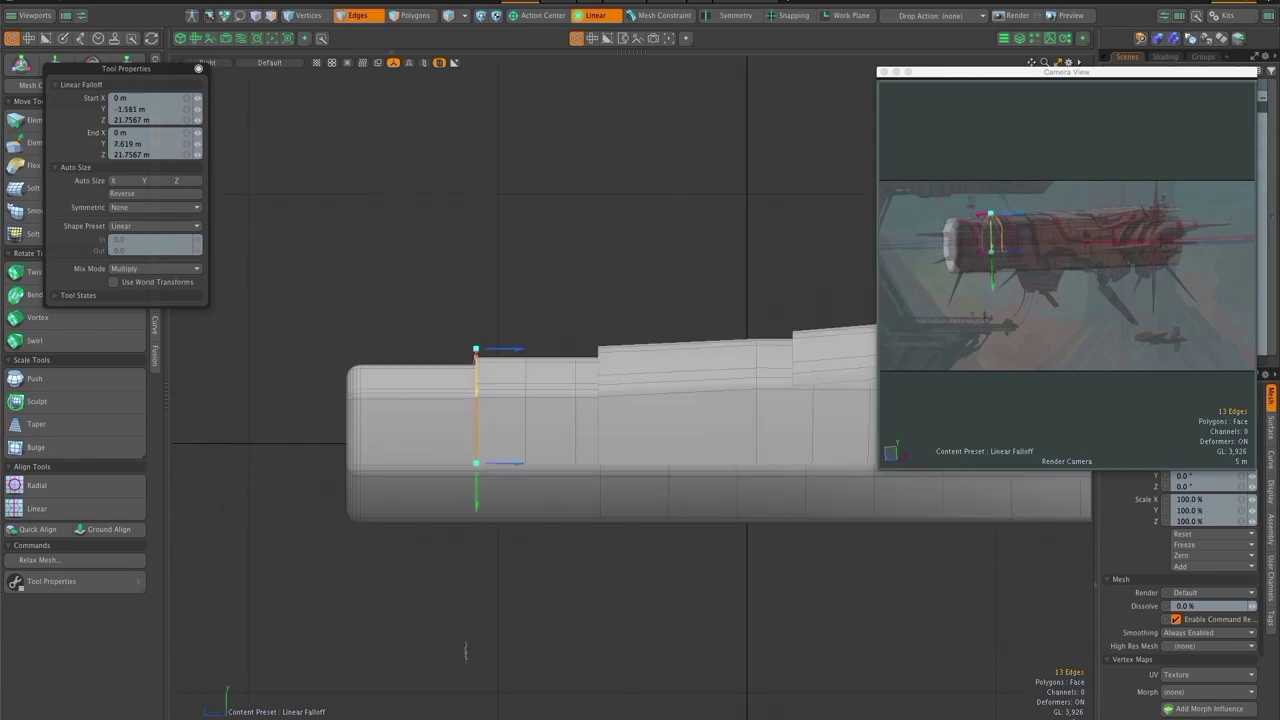
# Slant the front plate's leading edge by moving its lower part toward the rear with the falloff
pyautogui.moveTo(476, 391); pyautogui.dragTo(476, 393)
pyautogui.press('y')
pyautogui.moveTo(402, 411); pyautogui.dragTo(429, 411)
pyautogui.press('space')
pyautogui.click(640, 444)
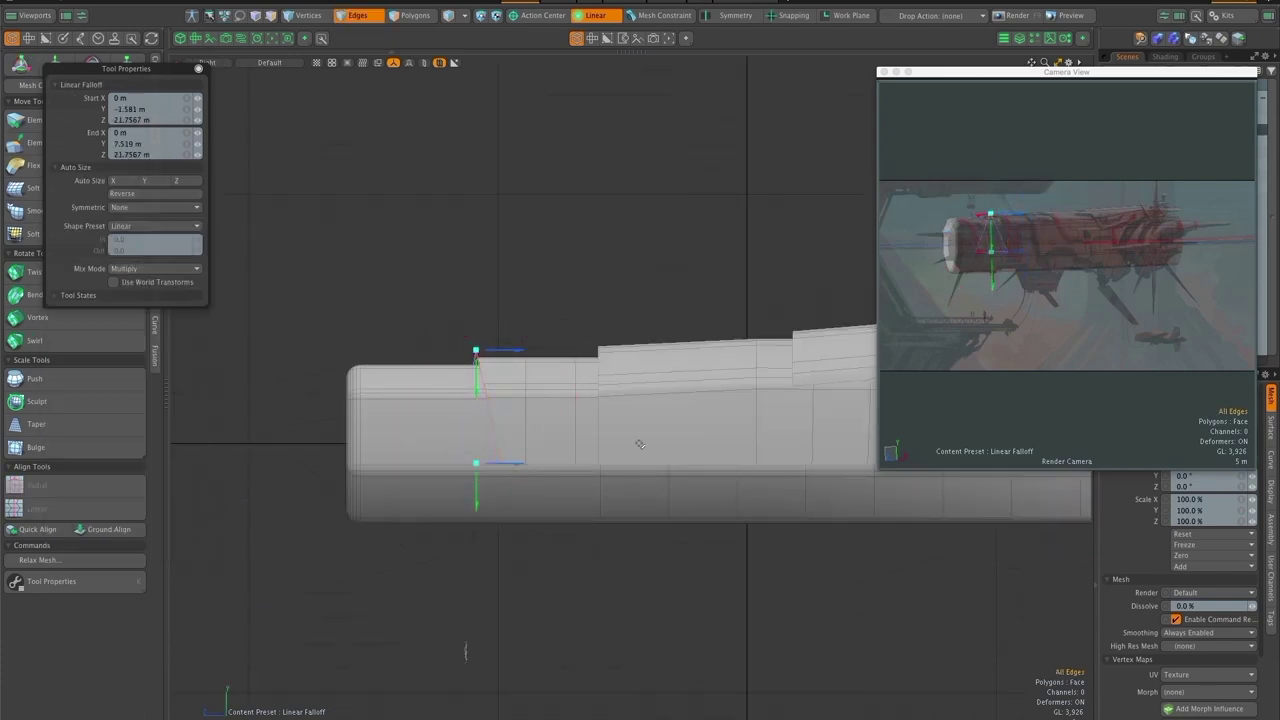
# Slant the second plate's leading edge by moving it -1.6 m along Z with the linear falloff
pyautogui.hotkey('ctrl', 'space')
pyautogui.click(714, 440)
pyautogui.hotkey('ctrl', 'space')
pyautogui.click(700, 440)
pyautogui.moveTo(634, 491)
pyautogui.mouseDown()
pyautogui.moveTo(694, 623)
pyautogui.moveTo(694, 600)
pyautogui.mouseUp()
pyautogui.press('y')
pyautogui.moveTo(540, 405); pyautogui.dragTo(556, 405)
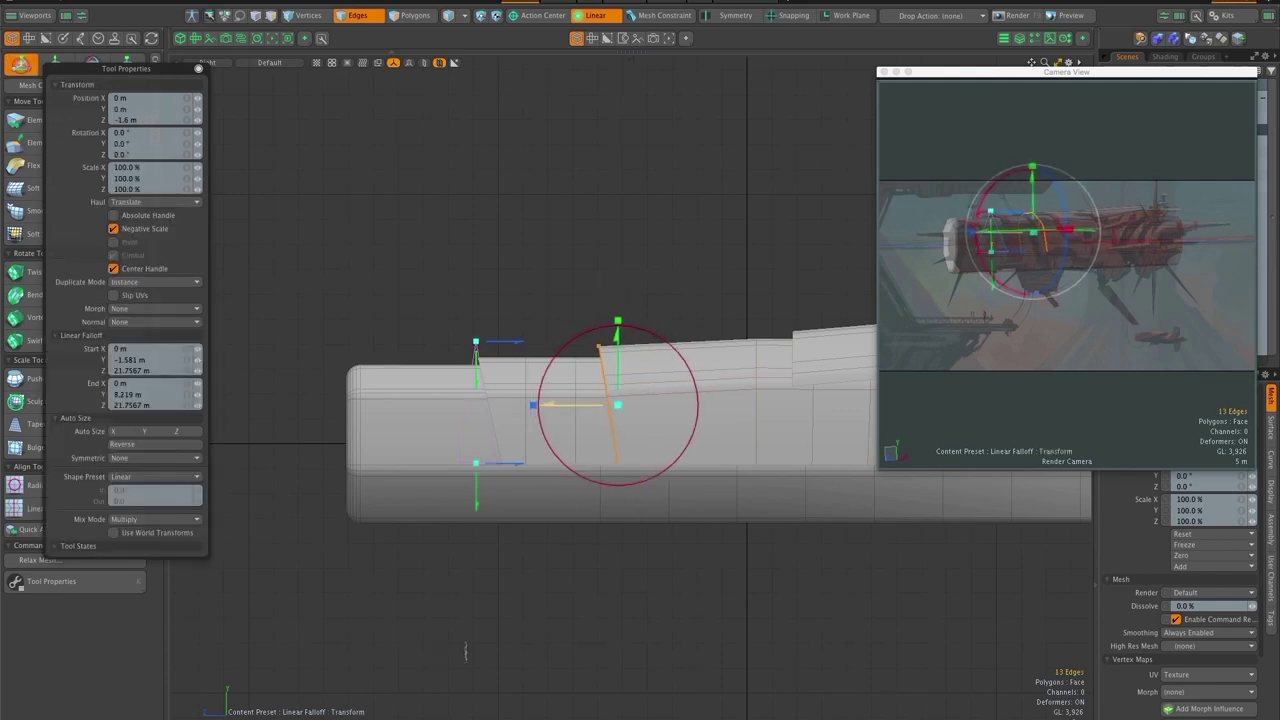
pyautogui.press('space')
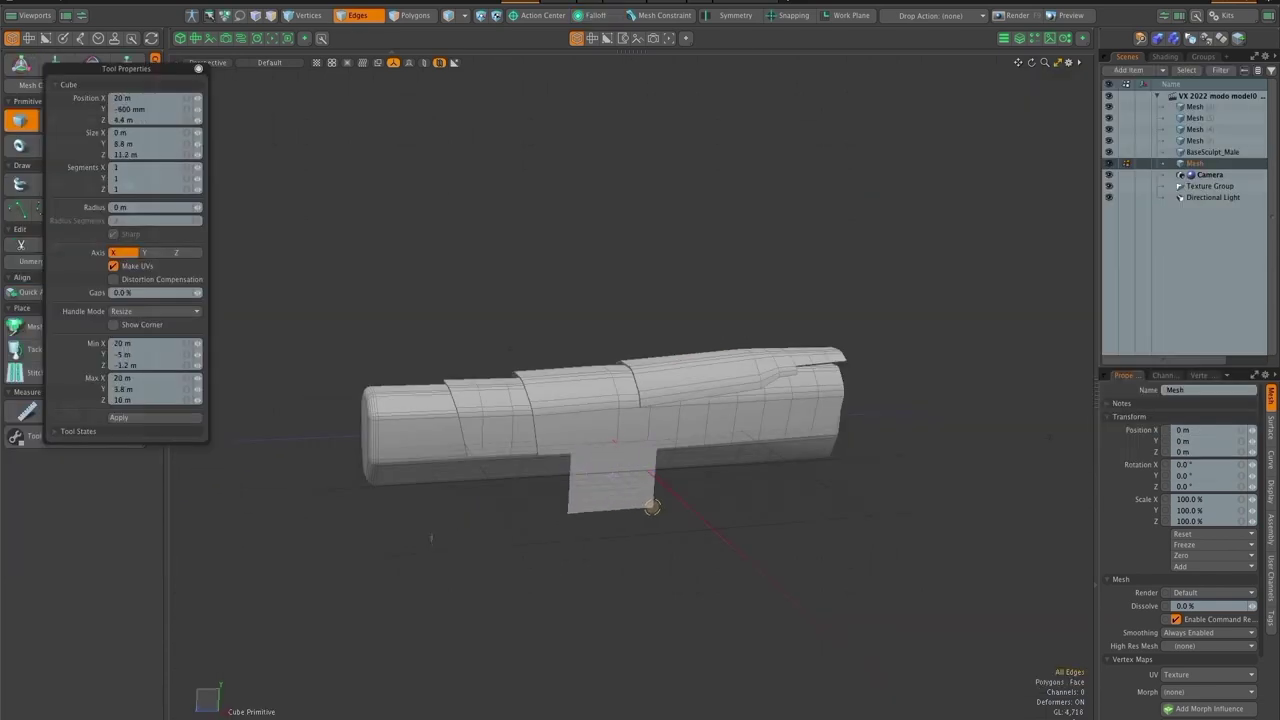
# Draw a box crosswise through the hull's middle, sized about 26.8 x 8.8 x 11.2 m
pyautogui.moveTo(652, 508); pyautogui.dragTo(652, 465)
pyautogui.moveTo(574, 460); pyautogui.dragTo(298, 398)
pyautogui.scroll(3, 517, 463)
pyautogui.keyDown('alt'); pyautogui.moveTo(517, 463); pyautogui.dragTo(525, 458); pyautogui.keyUp('alt')
pyautogui.press('2')
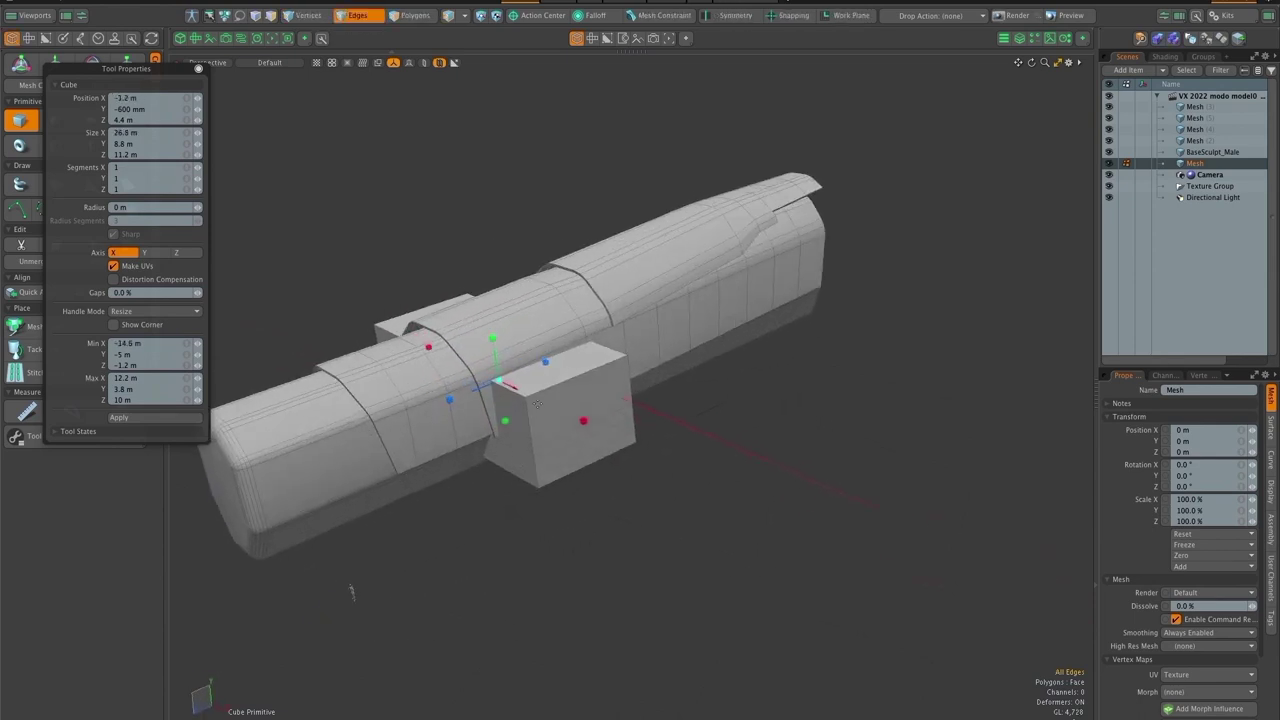
# Lower the box's top face about 3.75 m and scale it to about 68.5% along Z
pyautogui.press('y')
pyautogui.moveTo(484, 281); pyautogui.dragTo(490, 322)
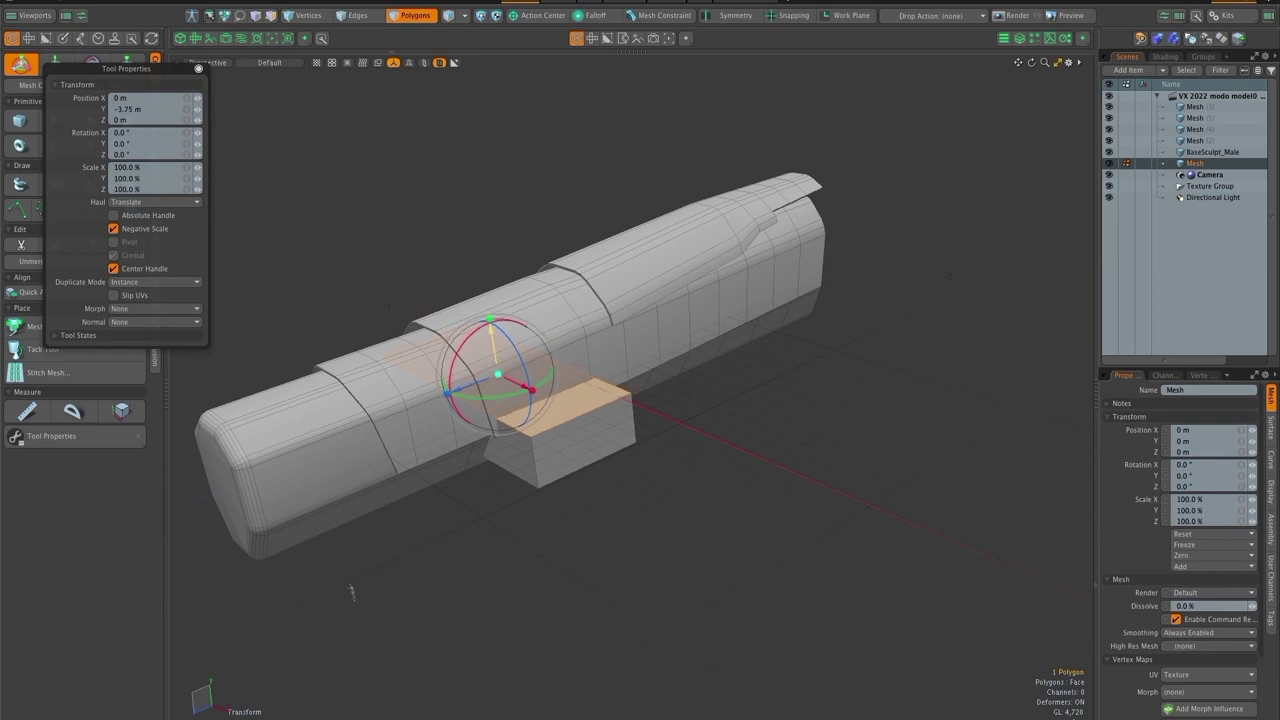
pyautogui.press('q')
pyautogui.scroll(3, 597, 466)
pyautogui.keyDown('alt'); pyautogui.moveTo(597, 466); pyautogui.dragTo(548, 438); pyautogui.keyUp('alt')
pyautogui.press('y')
pyautogui.moveTo(484, 333); pyautogui.dragTo(491, 331)
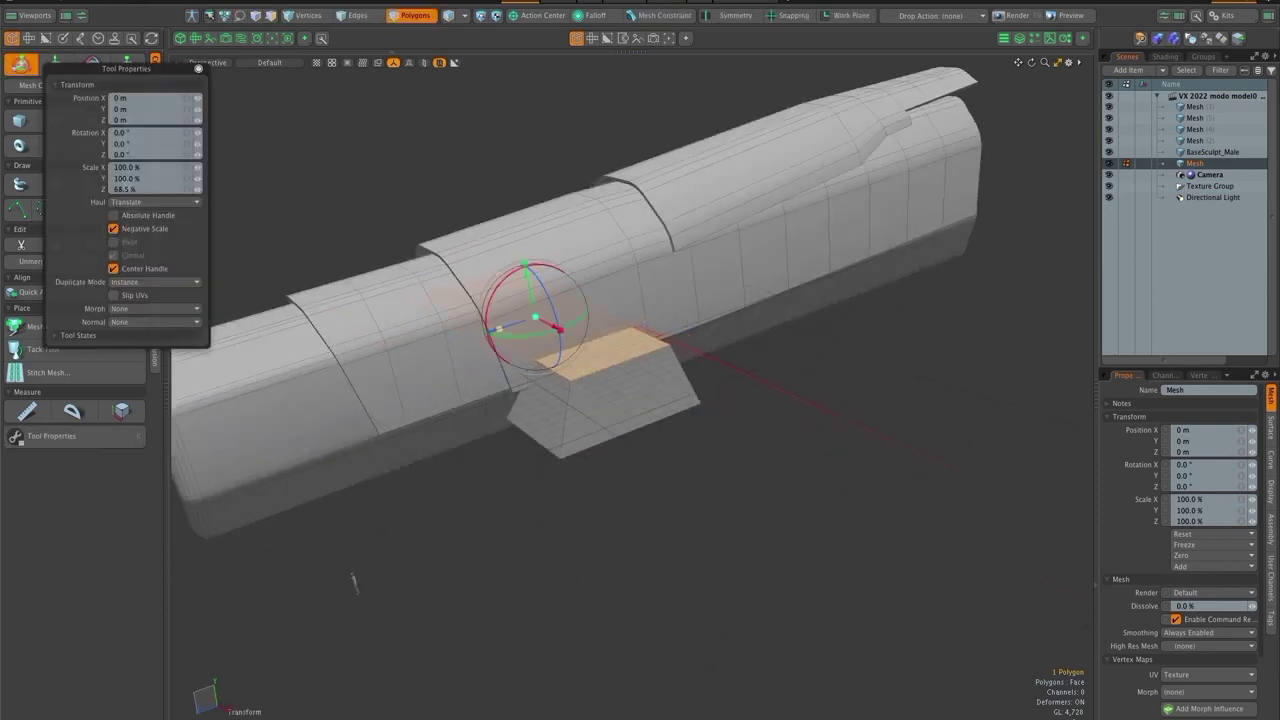
# Pull the box's lower front edge outward along Z so the front face slopes more strongly
pyautogui.press('space')
pyautogui.moveTo(352, 583); pyautogui.dragTo(696, 408)
pyautogui.click(527, 361)
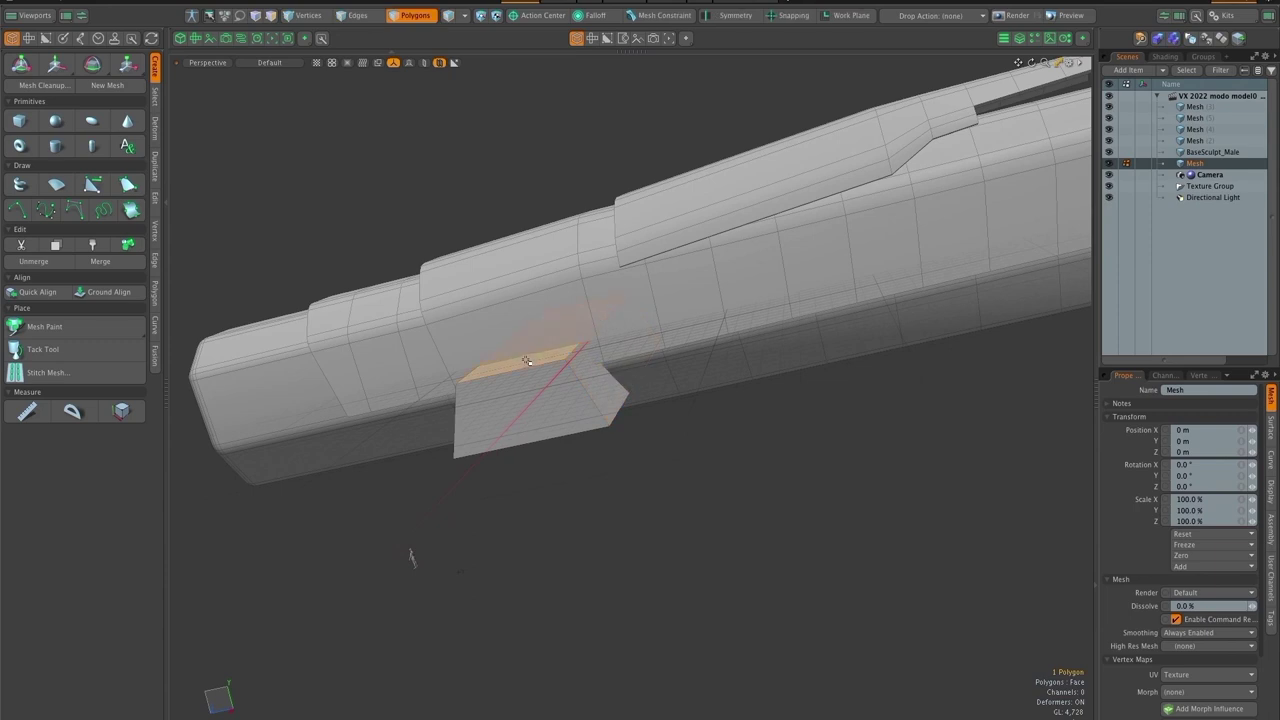
pyautogui.press('y')
pyautogui.press('space')
pyautogui.moveTo(410, 557); pyautogui.dragTo(230, 592)
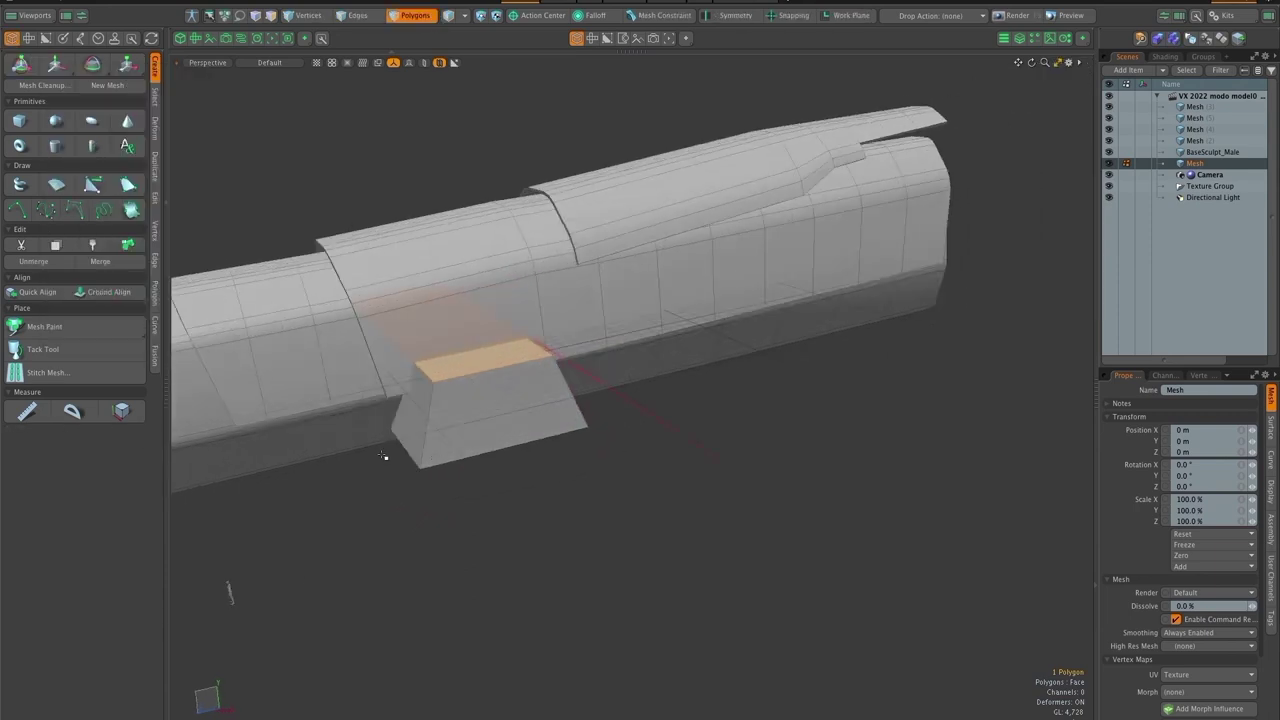
pyautogui.press('y')
pyautogui.moveTo(348, 415); pyautogui.dragTo(263, 437)
pyautogui.press('space')
pyautogui.moveTo(229, 592); pyautogui.dragTo(346, 553)
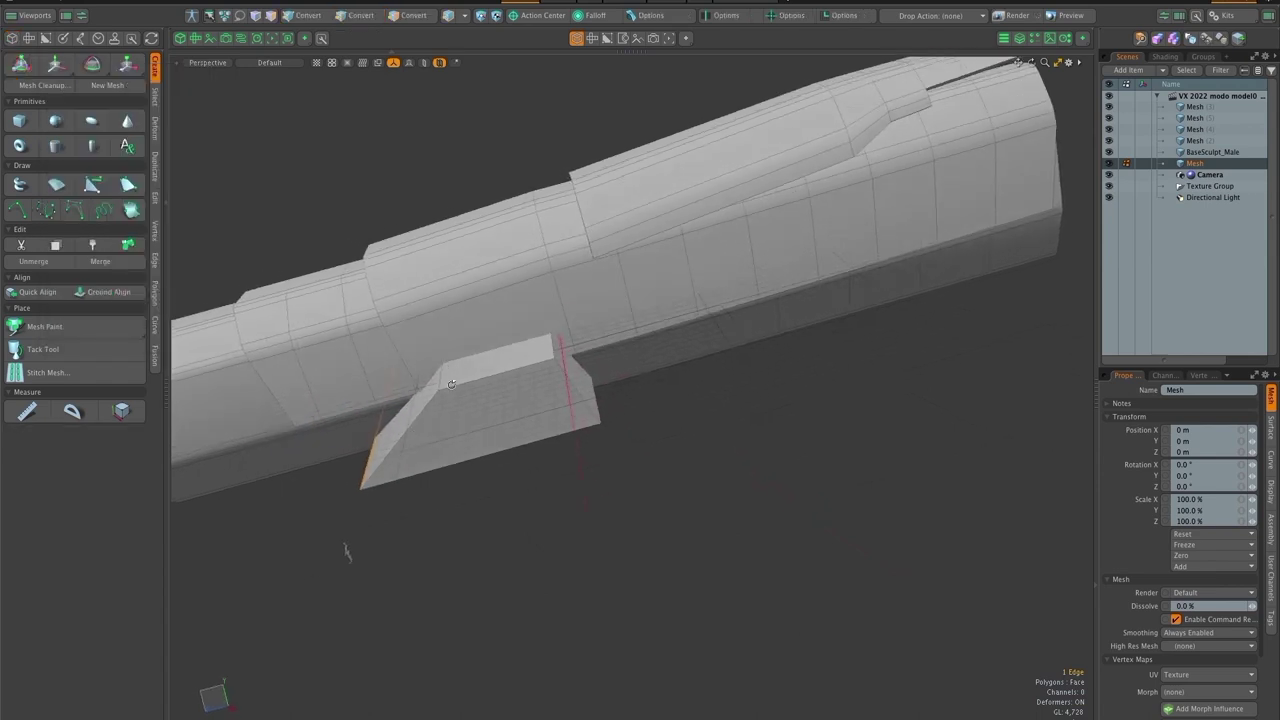
# Move the box's top rear edge about 2.8 m forward along Z
pyautogui.press('y')
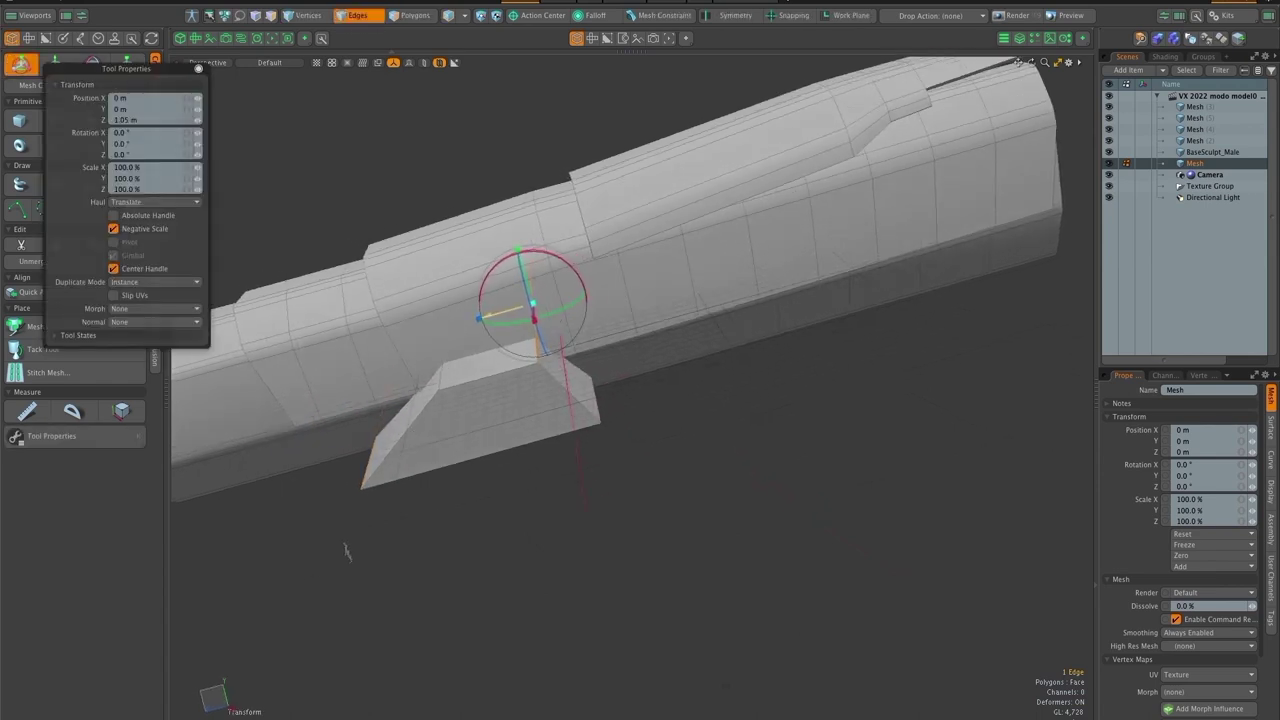
pyautogui.moveTo(474, 319); pyautogui.dragTo(461, 323)
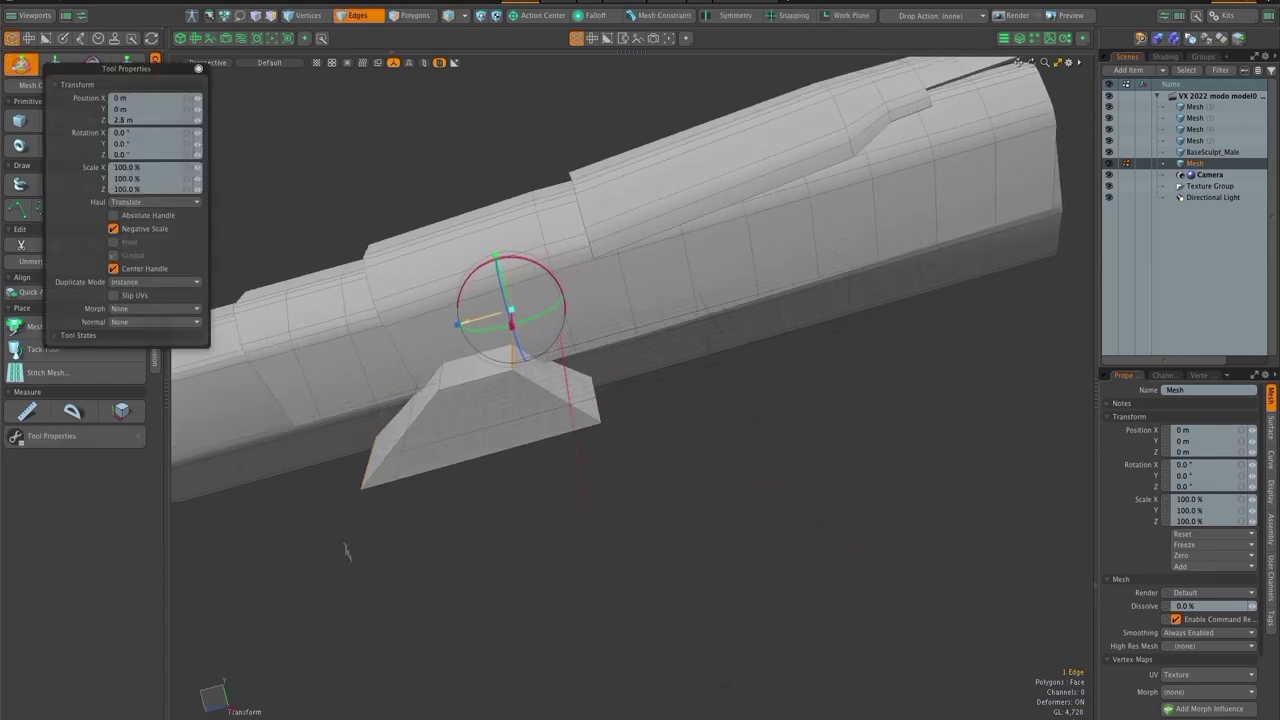
pyautogui.press('space')
# Bevel the box's top face with a shift of about 450 mm and no inset
pyautogui.press('b')
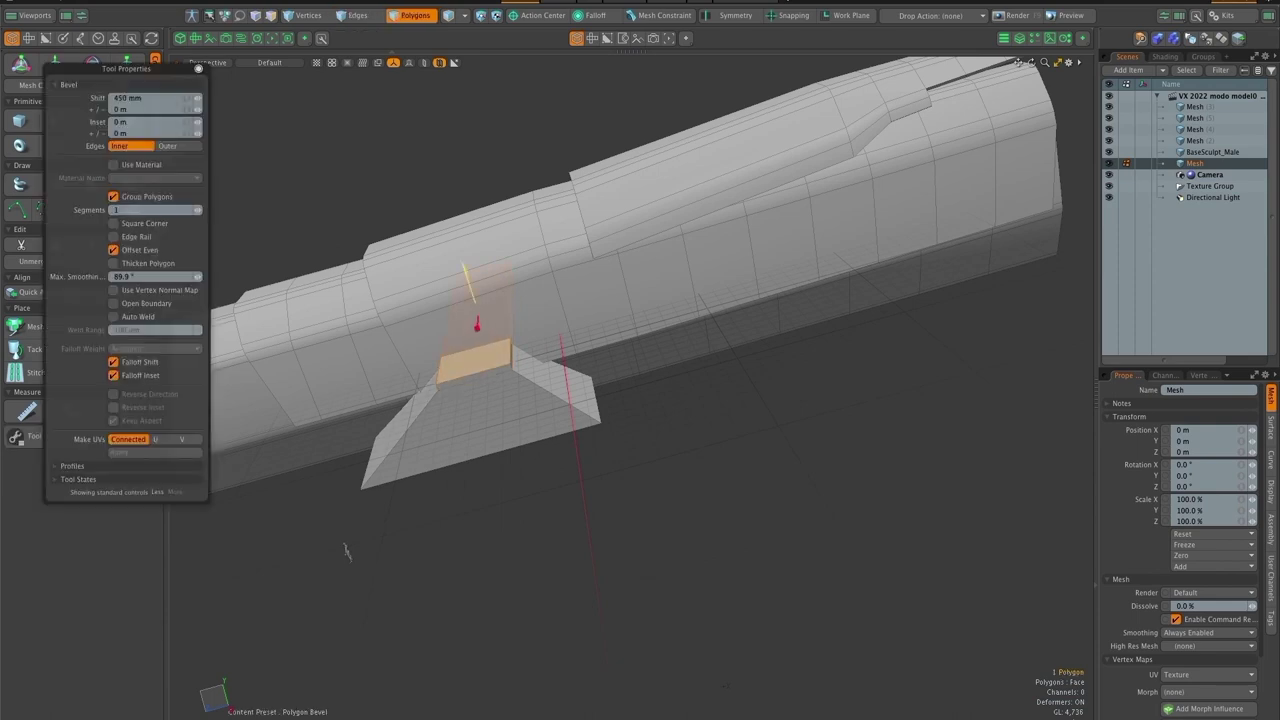
pyautogui.moveTo(519, 344)
pyautogui.keyDown('alt'); pyautogui.mouseDown()
pyautogui.moveTo(571, 374)
pyautogui.moveTo(528, 357)
pyautogui.mouseUp(); pyautogui.keyUp('alt')
pyautogui.press('space')
# Move the rear edge of the bevelled top face about 400 mm along Z
pyautogui.press('2')
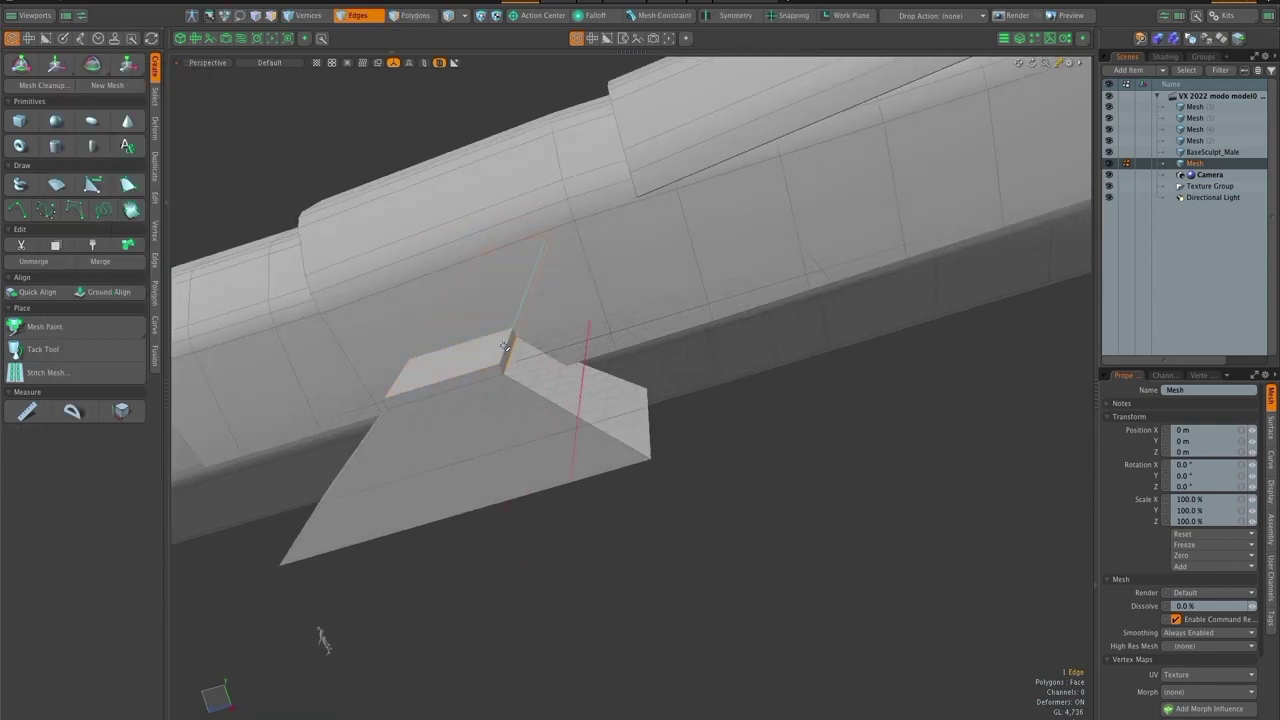
pyautogui.press('y')
pyautogui.hotkey('ctrl', 'space')
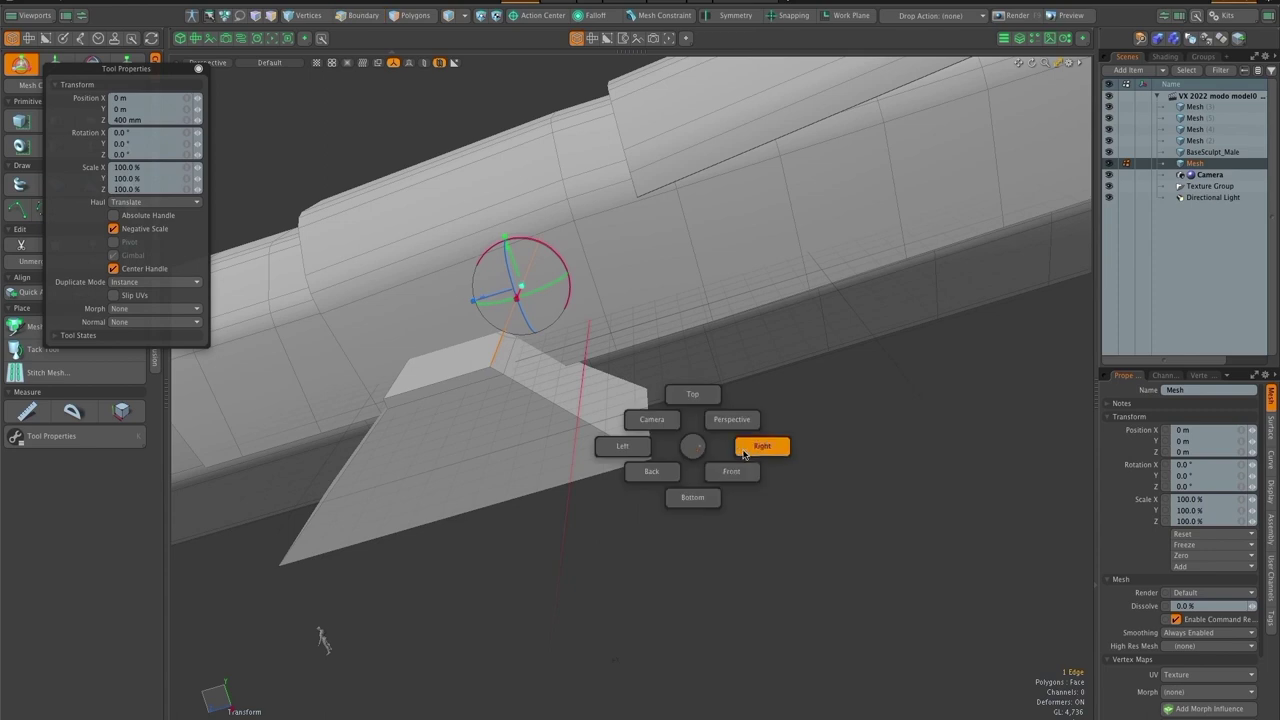
pyautogui.click(736, 471)
pyautogui.press('space')
# Adjust the position of the box's lower front edge with the Transform tool
pyautogui.moveTo(631, 326); pyautogui.dragTo(575, 348)
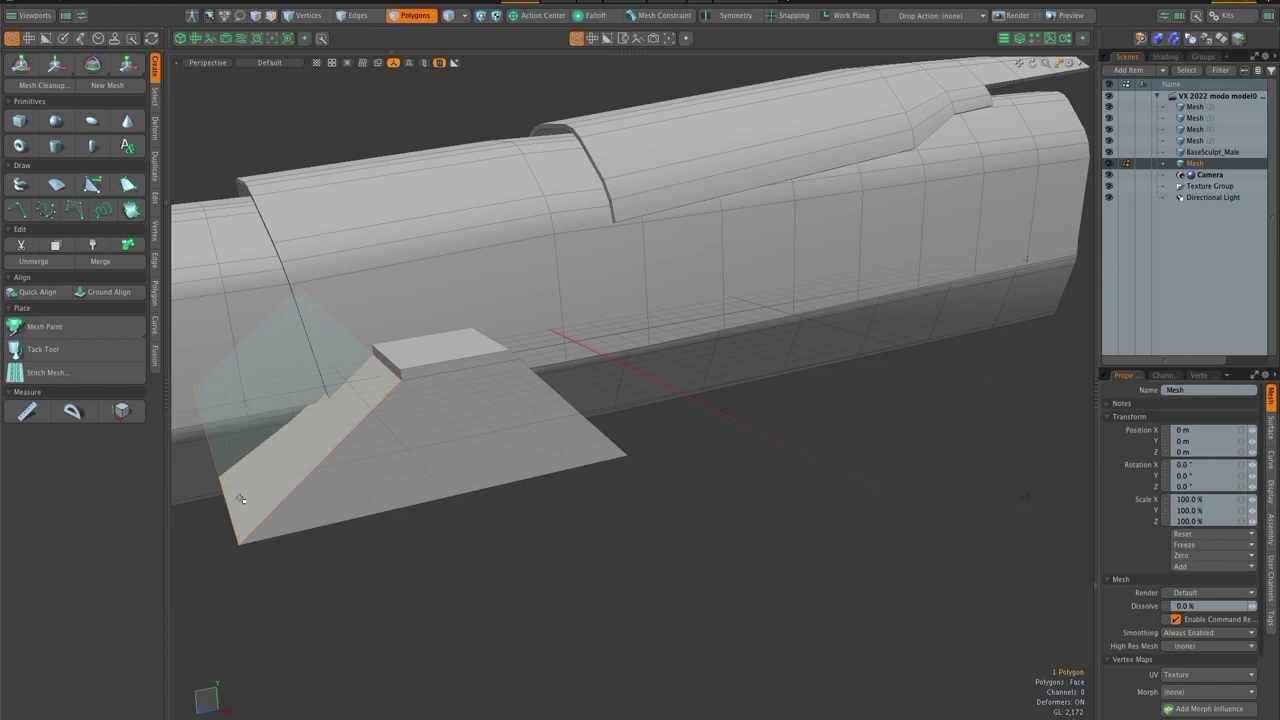
pyautogui.press('2')
pyautogui.press('y')
pyautogui.moveTo(228, 492); pyautogui.dragTo(372, 433)
pyautogui.scroll(-5, 372, 433)
pyautogui.press('space')
# Cut the tapered box's polygons from their mesh and paste them into the hull panel mesh, Mesh (4)
pyautogui.moveTo(514, 497); pyautogui.dragTo(381, 448)
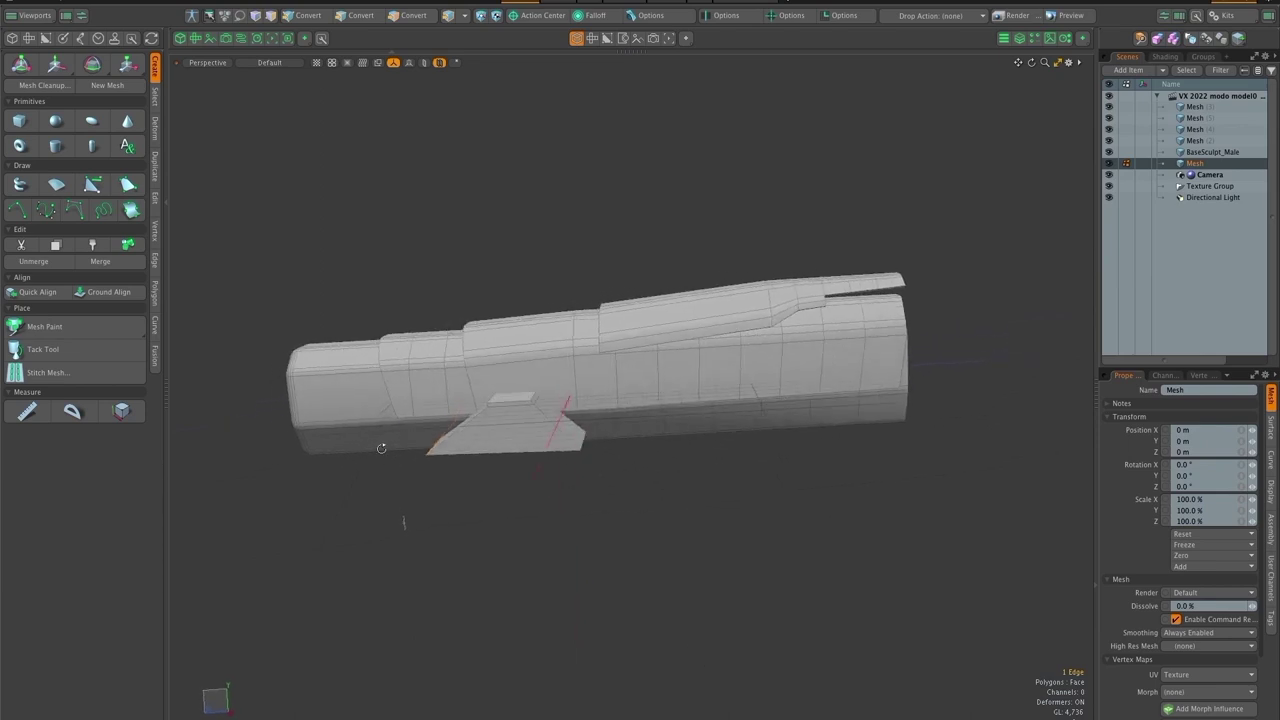
pyautogui.moveTo(472, 468); pyautogui.dragTo(622, 462)
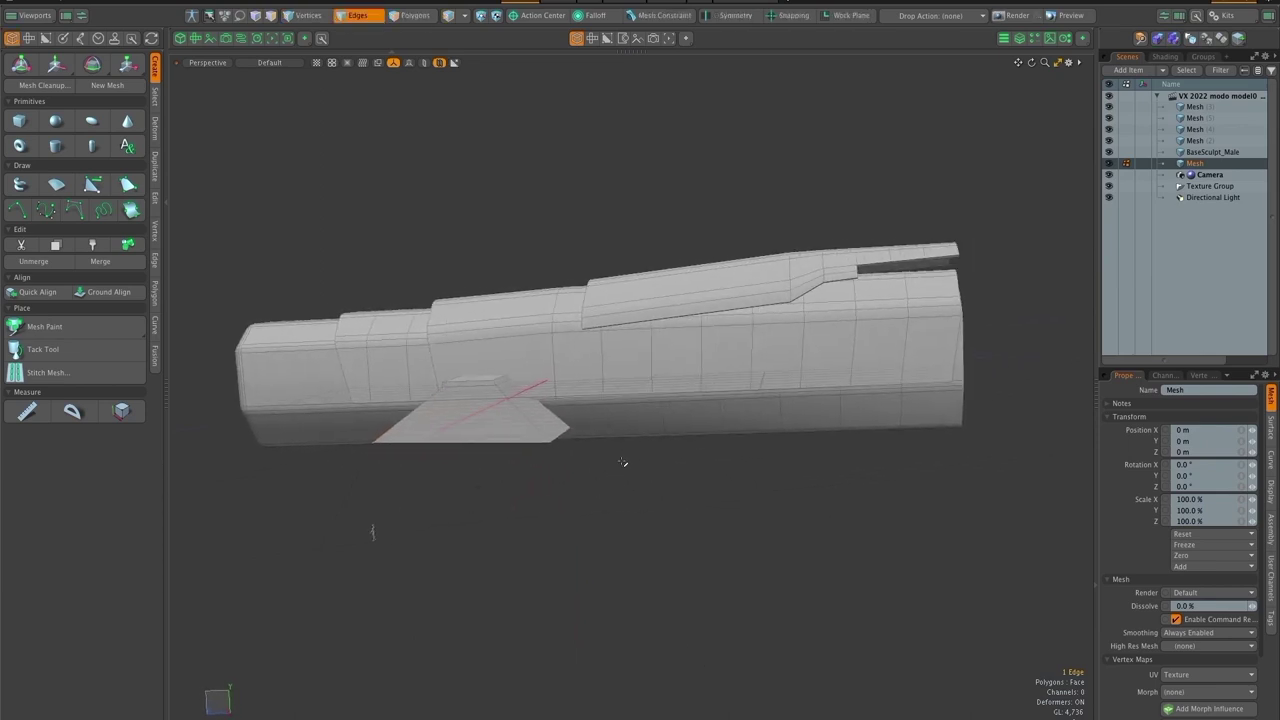
pyautogui.moveTo(551, 446); pyautogui.dragTo(584, 498)
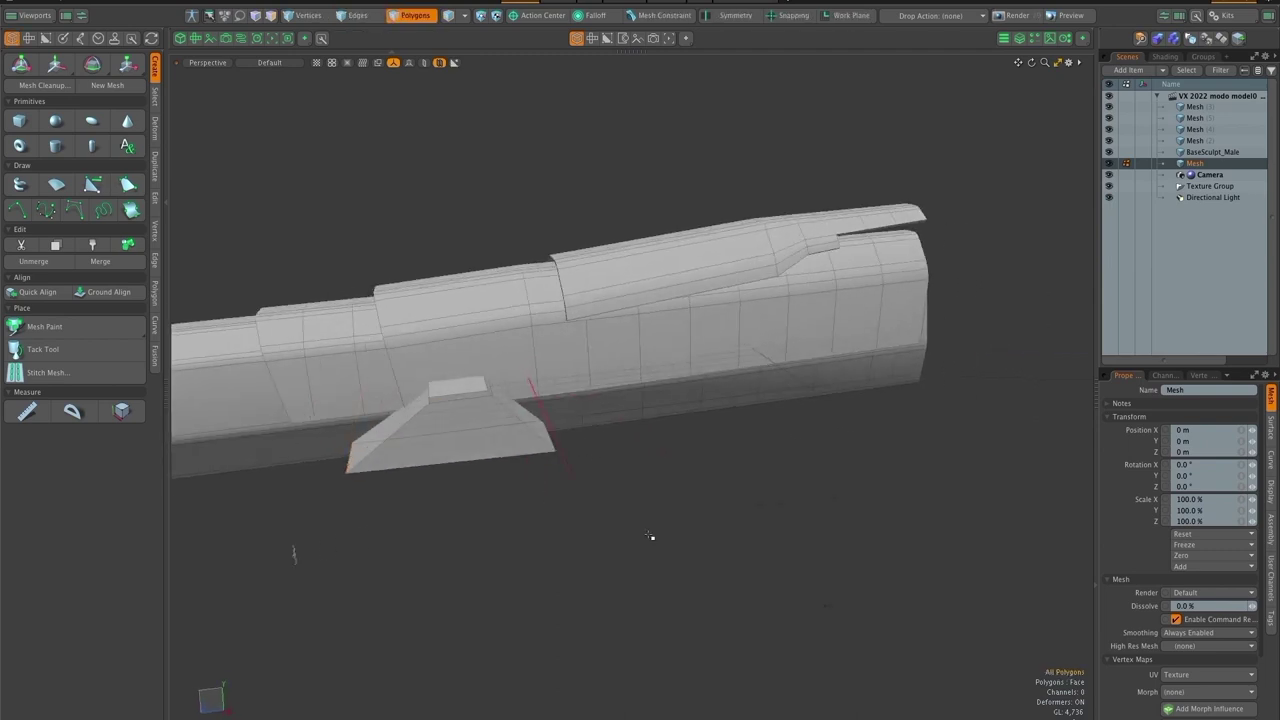
pyautogui.hotkey('ctrl', 'x')
pyautogui.press('5')
pyautogui.click(469, 396)
pyautogui.press('3')
pyautogui.hotkey('ctrl', 'v')
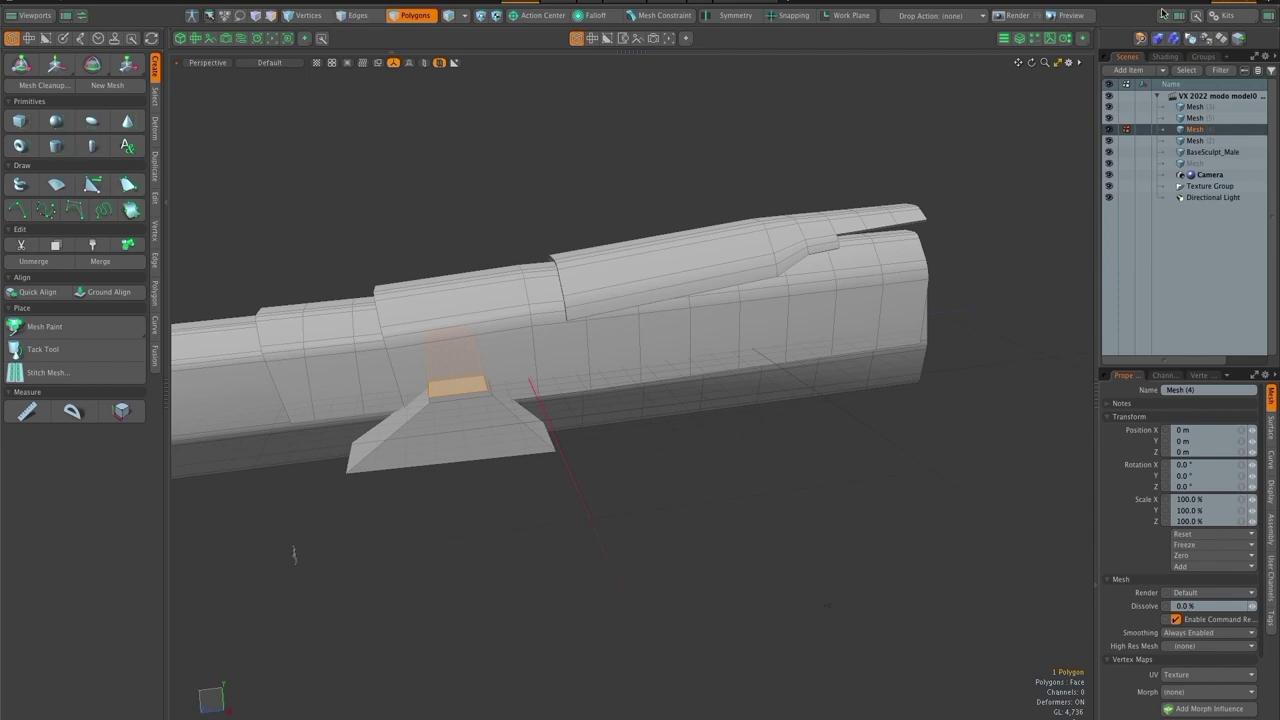
# Cut the tapered box's shape out of the hull panel with a script from the Seneca kit
pyautogui.click(1220, 18)
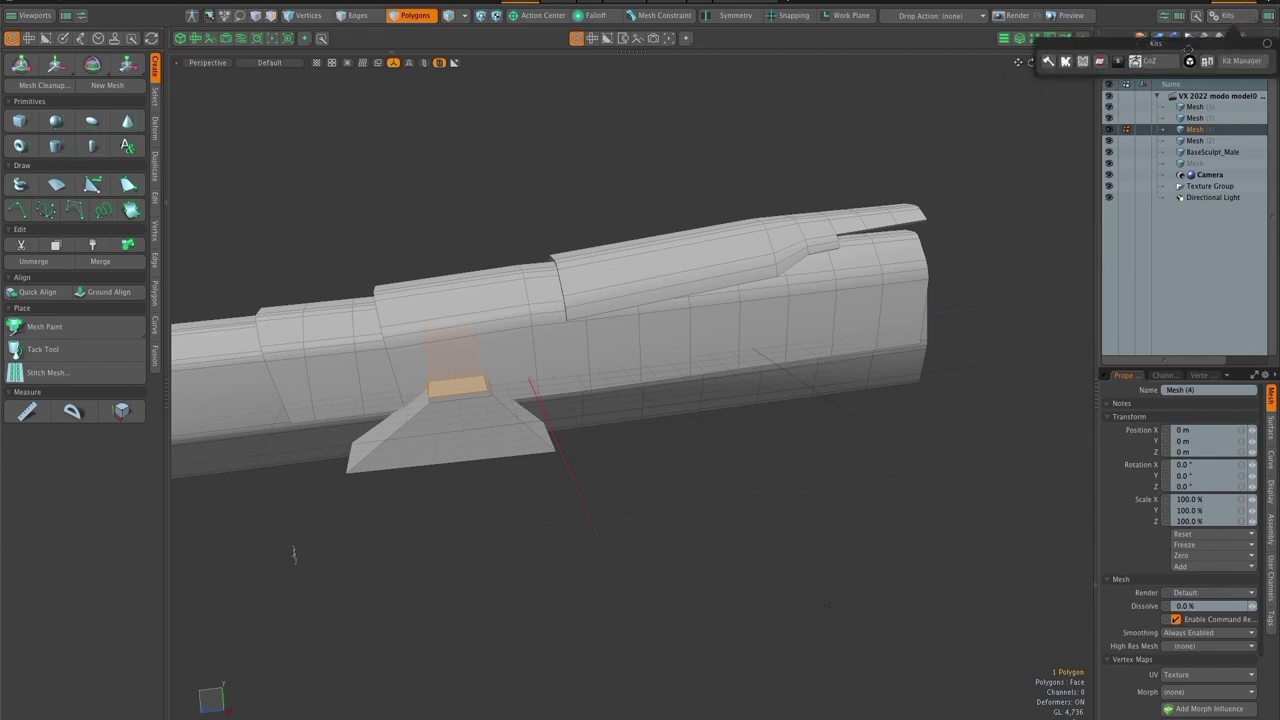
pyautogui.click(1118, 62)
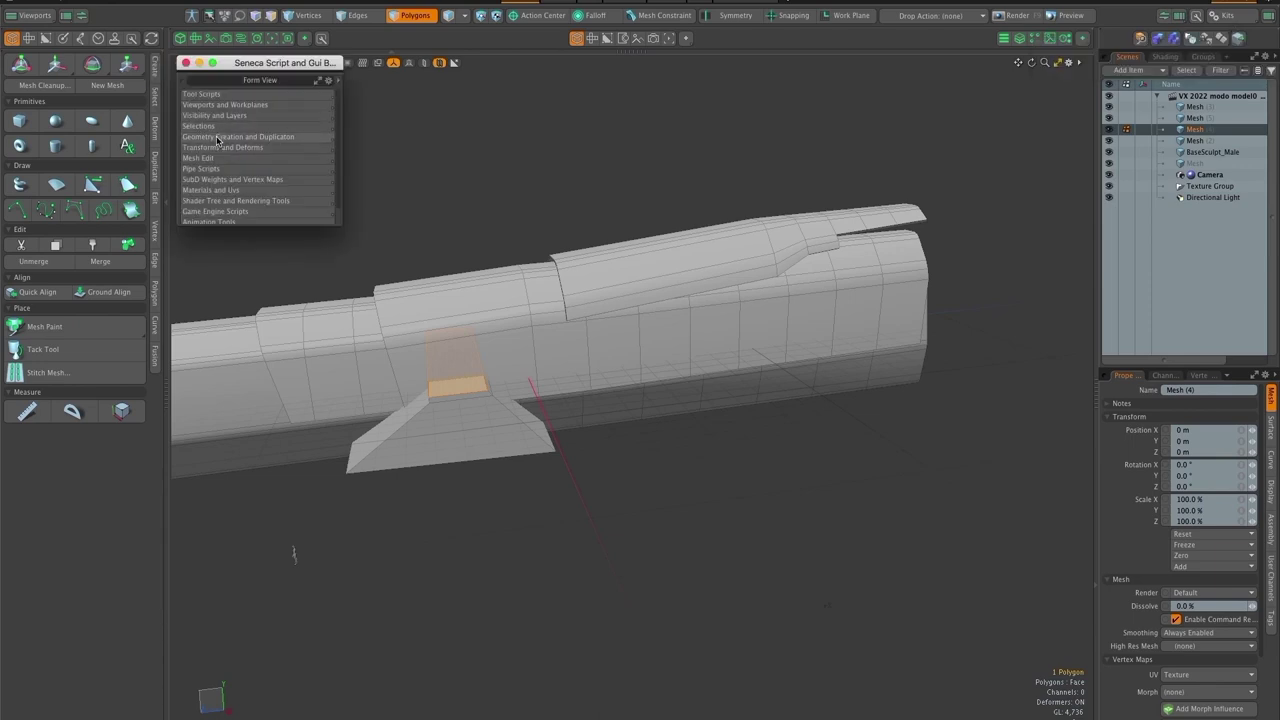
pyautogui.click(403, 164)
pyautogui.click(186, 63)
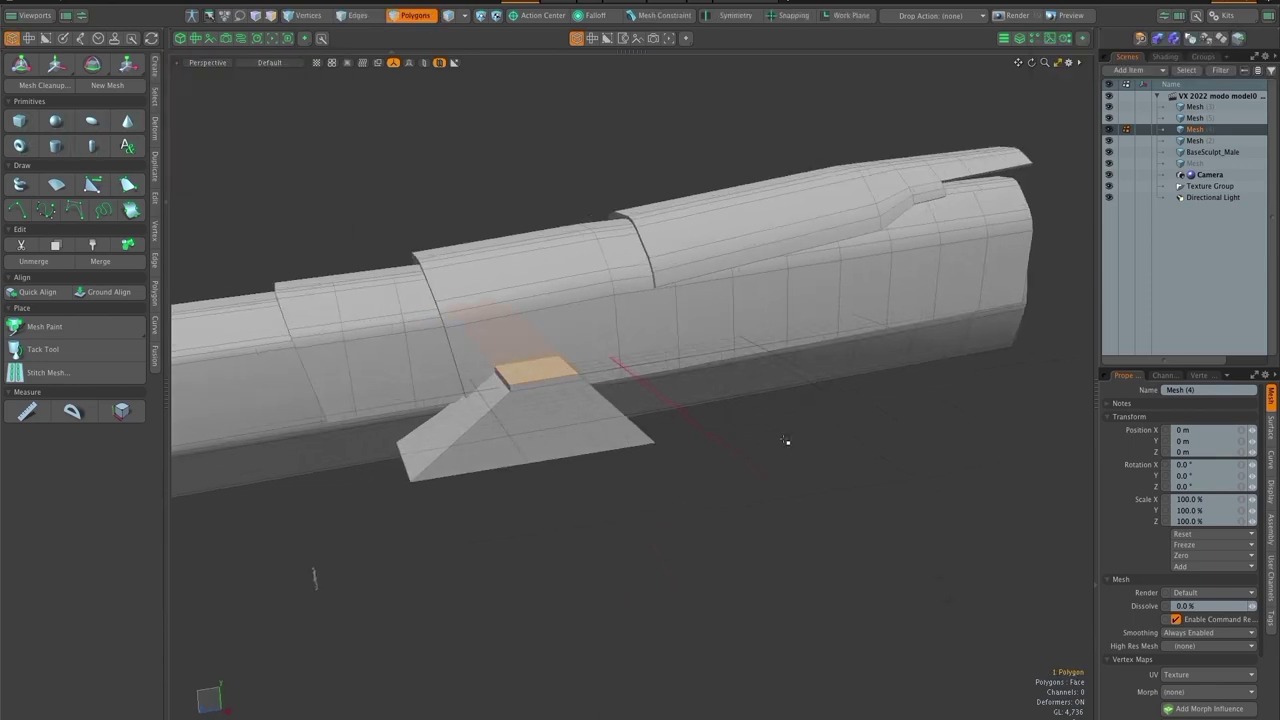
pyautogui.hotkey('ctrl', 'z')
pyautogui.moveTo(631, 501); pyautogui.dragTo(683, 508)
pyautogui.scroll(2, 648, 474)
pyautogui.scroll(5, 605, 341)
# Isolate the notched hull panel, Mesh (4), so it can be edited alone
pyautogui.click(605, 341)
pyautogui.scroll(-5, 683, 508)
pyautogui.scroll(5, 603, 374)
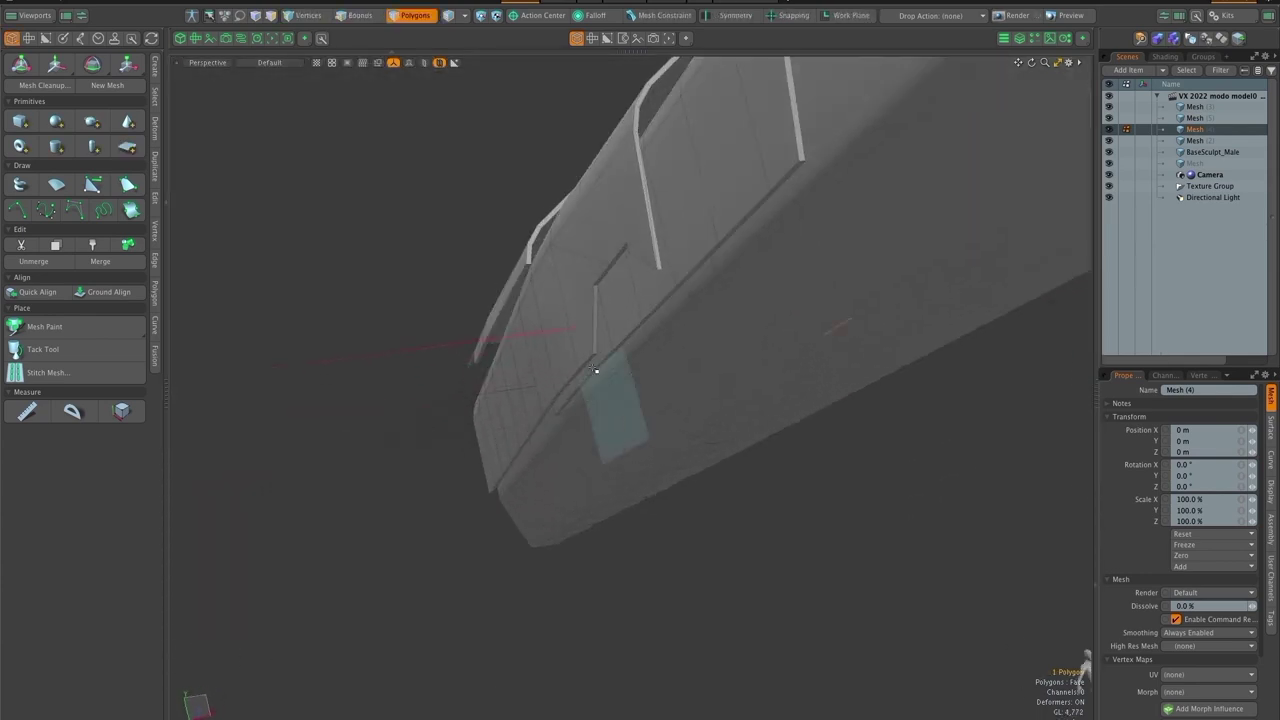
pyautogui.moveTo(759, 419); pyautogui.dragTo(525, 563)
pyautogui.moveTo(755, 544); pyautogui.dragTo(657, 380)
pyautogui.hotkey('ctrl', 'space')
pyautogui.click(783, 473)
pyautogui.scroll(-5, 700, 528)
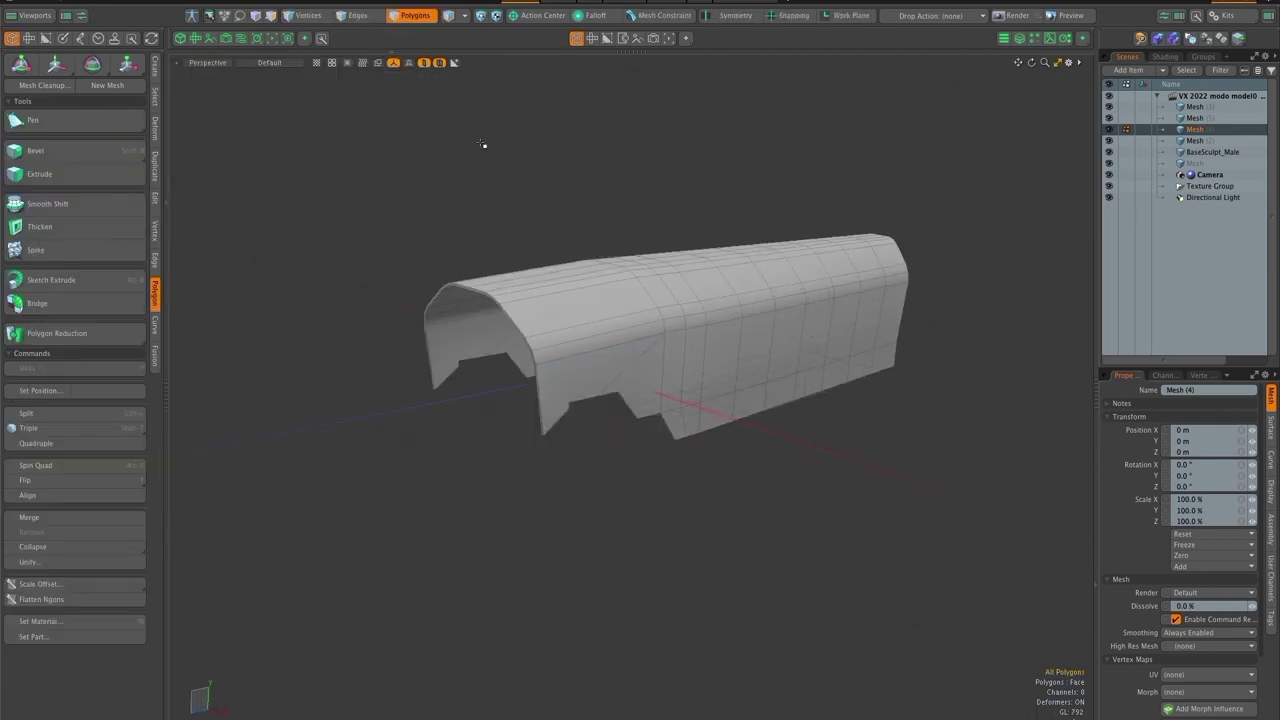
# Delete the panel's inner and thickness polygons, keeping only its outer surface
pyautogui.click(497, 402)
pyautogui.moveTo(497, 402)
pyautogui.mouseDown()
pyautogui.moveTo(503, 383)
pyautogui.moveTo(455, 345)
pyautogui.mouseUp()
pyautogui.moveTo(500, 345)
pyautogui.mouseDown()
pyautogui.moveTo(593, 376)
pyautogui.moveTo(500, 285)
pyautogui.moveTo(565, 310)
pyautogui.moveTo(590, 367)
pyautogui.mouseUp()
pyautogui.moveTo(689, 381)
pyautogui.mouseDown()
pyautogui.moveTo(650, 400)
pyautogui.moveTo(625, 478)
pyautogui.mouseUp()
pyautogui.press('Delete')
# Delete one half of the panel's outer surface along its centre line
pyautogui.moveTo(566, 509); pyautogui.dragTo(608, 455)
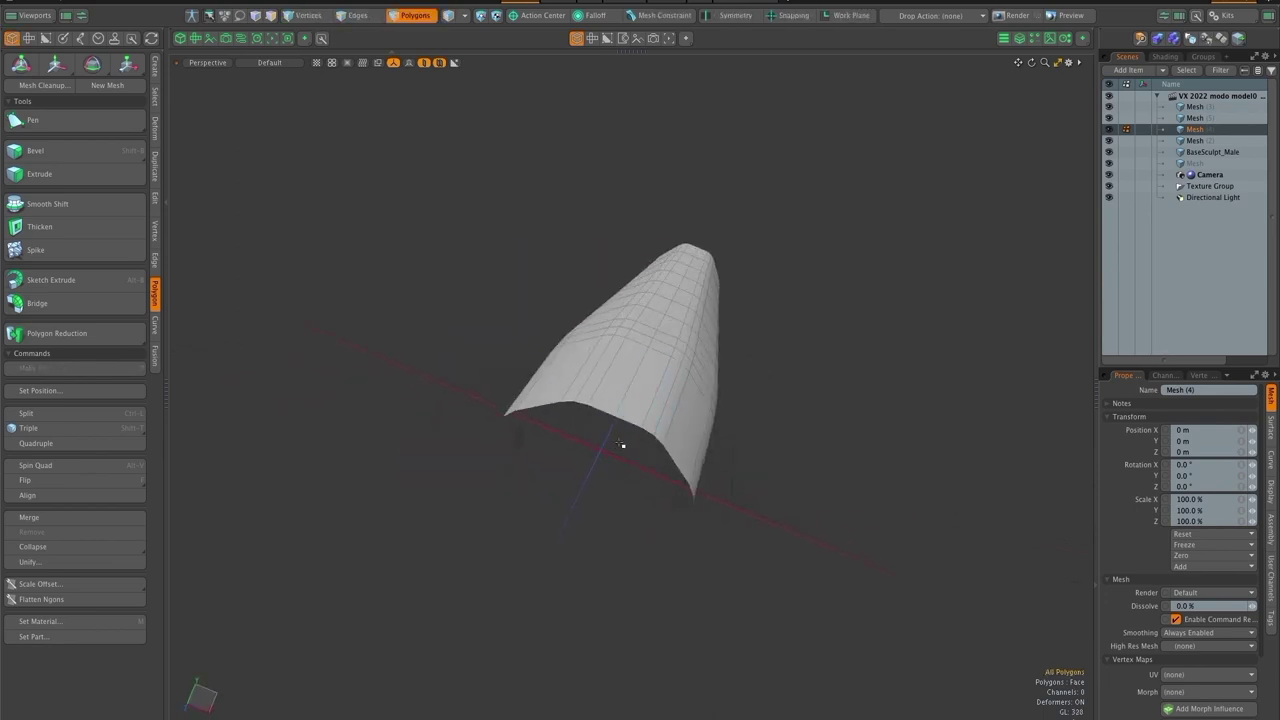
pyautogui.moveTo(457, 521); pyautogui.dragTo(800, 563)
pyautogui.press('3')
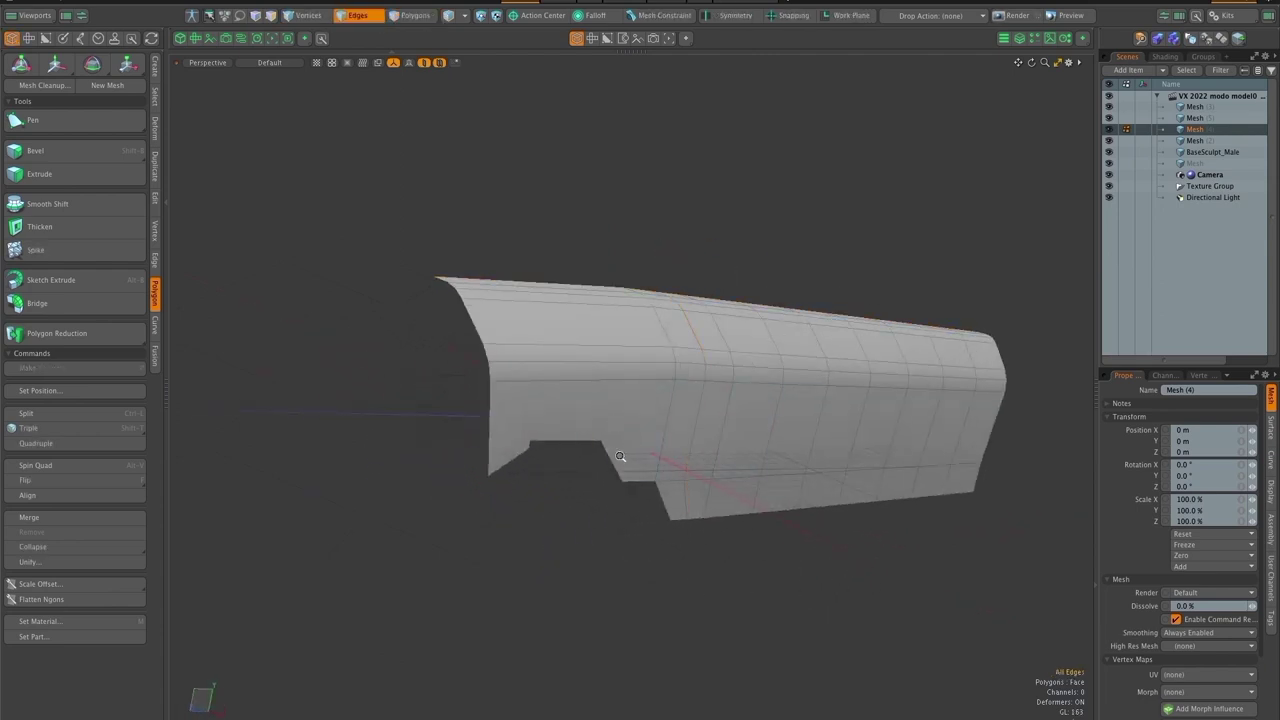
pyautogui.moveTo(620, 456); pyautogui.dragTo(632, 458)
# Split the side polygon from both upper notch corners to the nearest vertices on the edge line above
pyautogui.press('1')
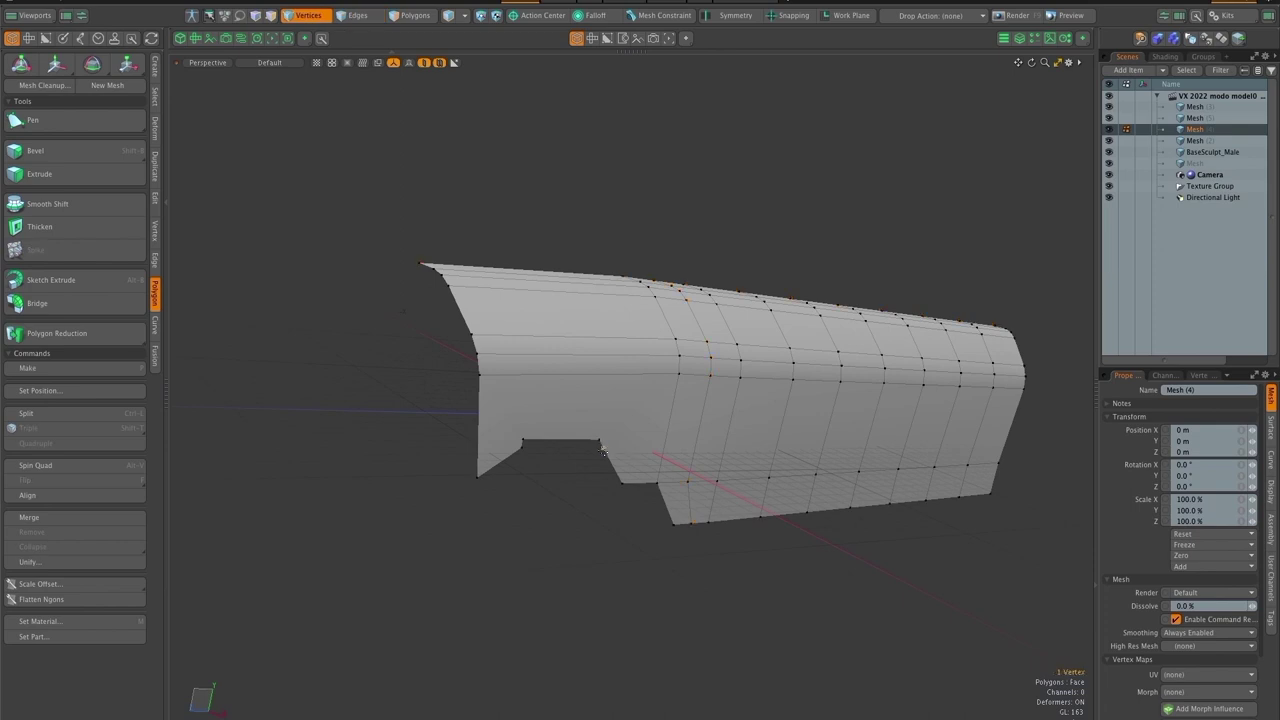
pyautogui.press('3')
pyautogui.press('1')
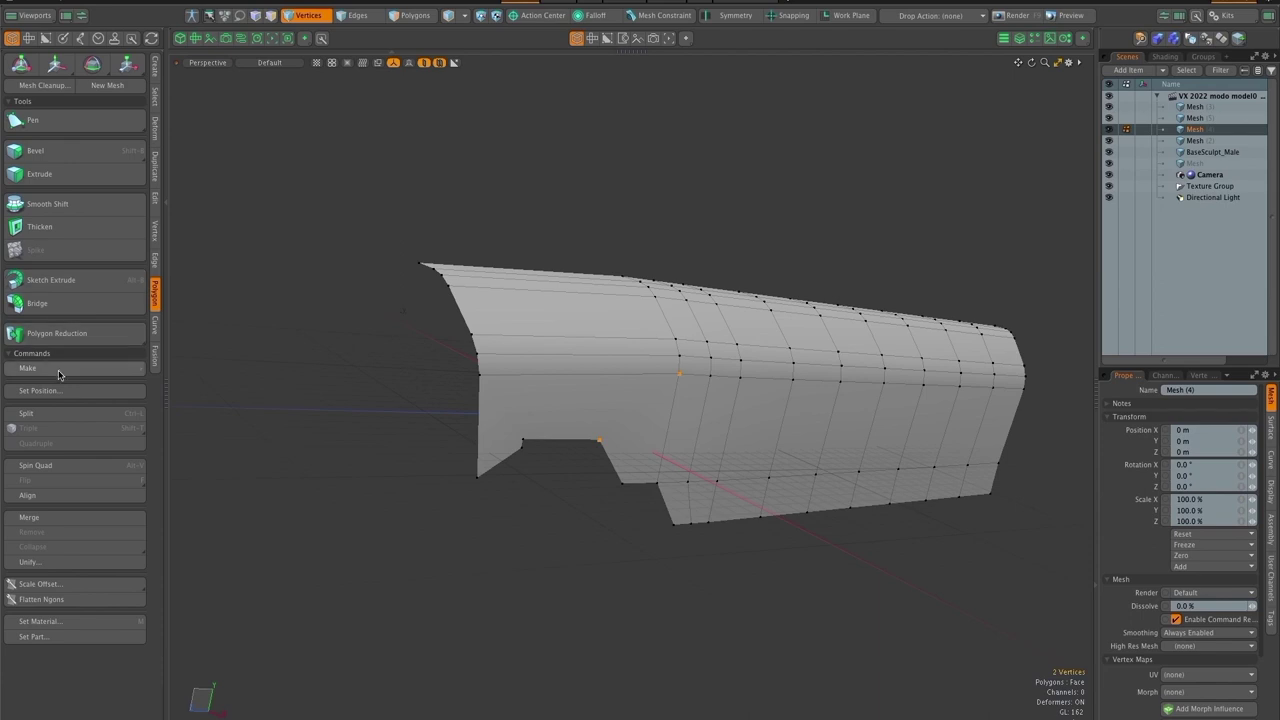
pyautogui.moveTo(490, 473); pyautogui.dragTo(528, 436)
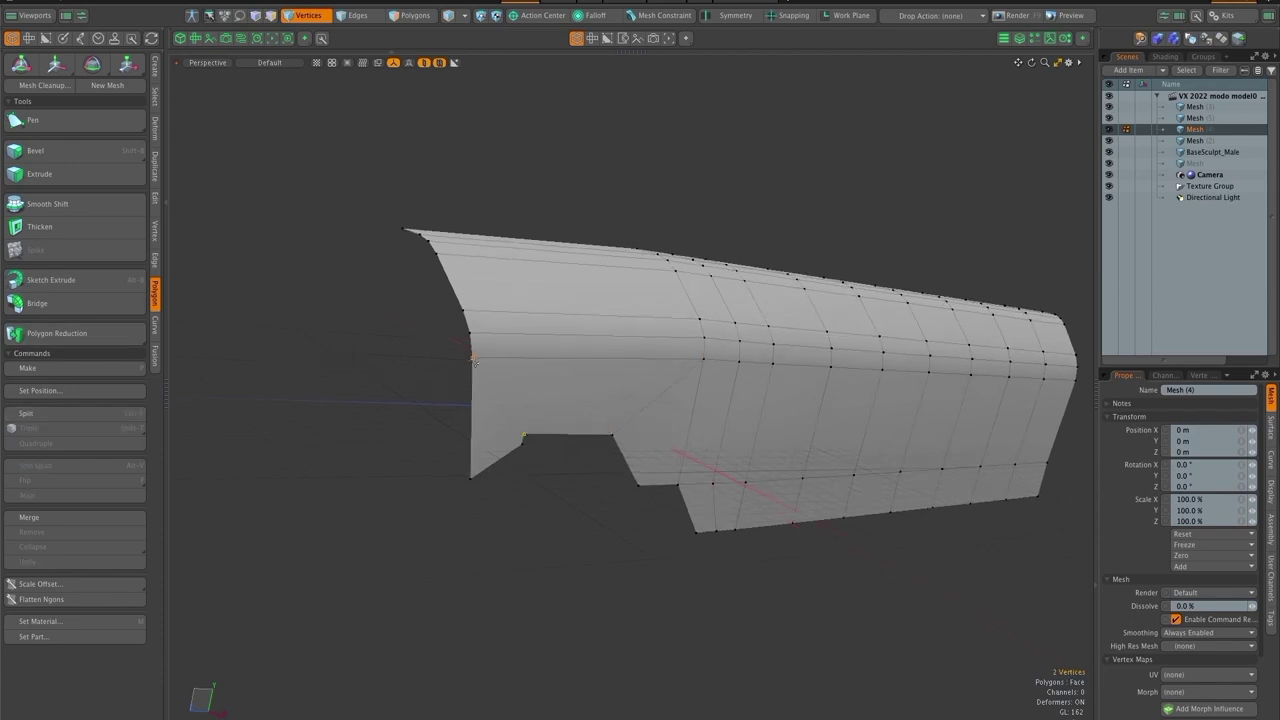
pyautogui.click(352, 473)
pyautogui.moveTo(625, 578); pyautogui.dragTo(617, 481)
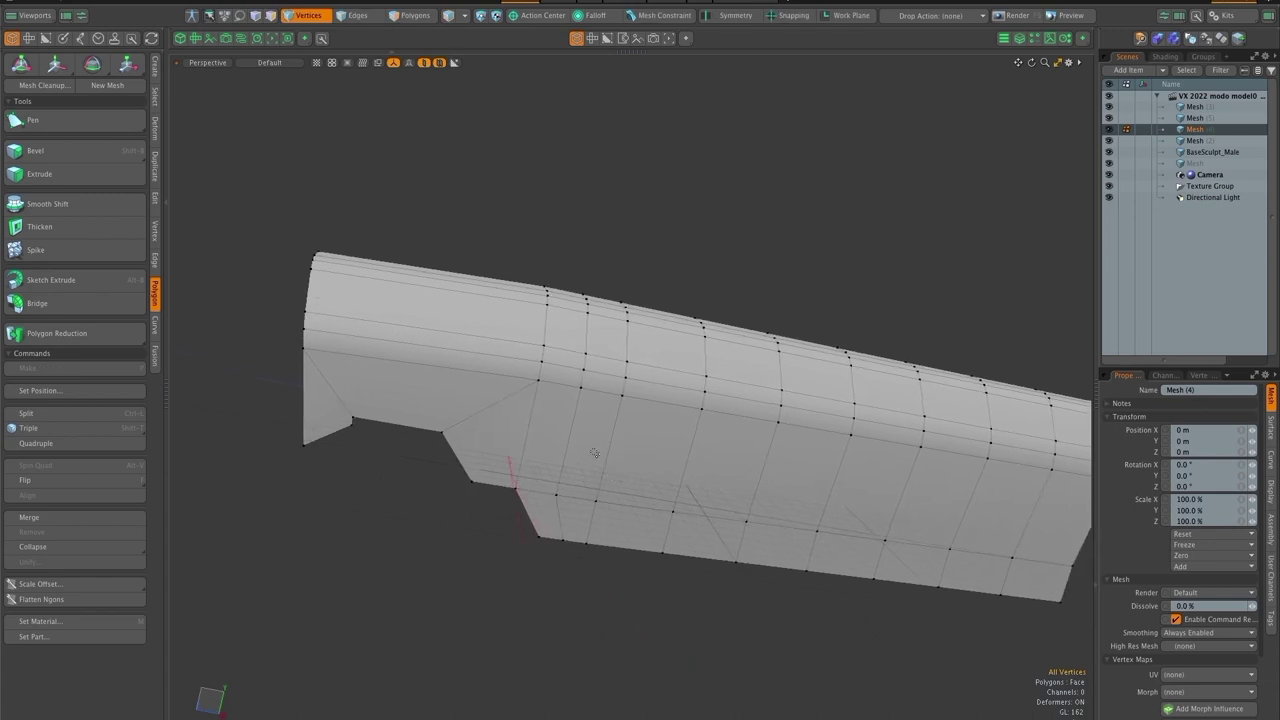
# Add one loop slice at 50% along the side polygon row behind the notch
pyautogui.hotkey('alt', 'c')
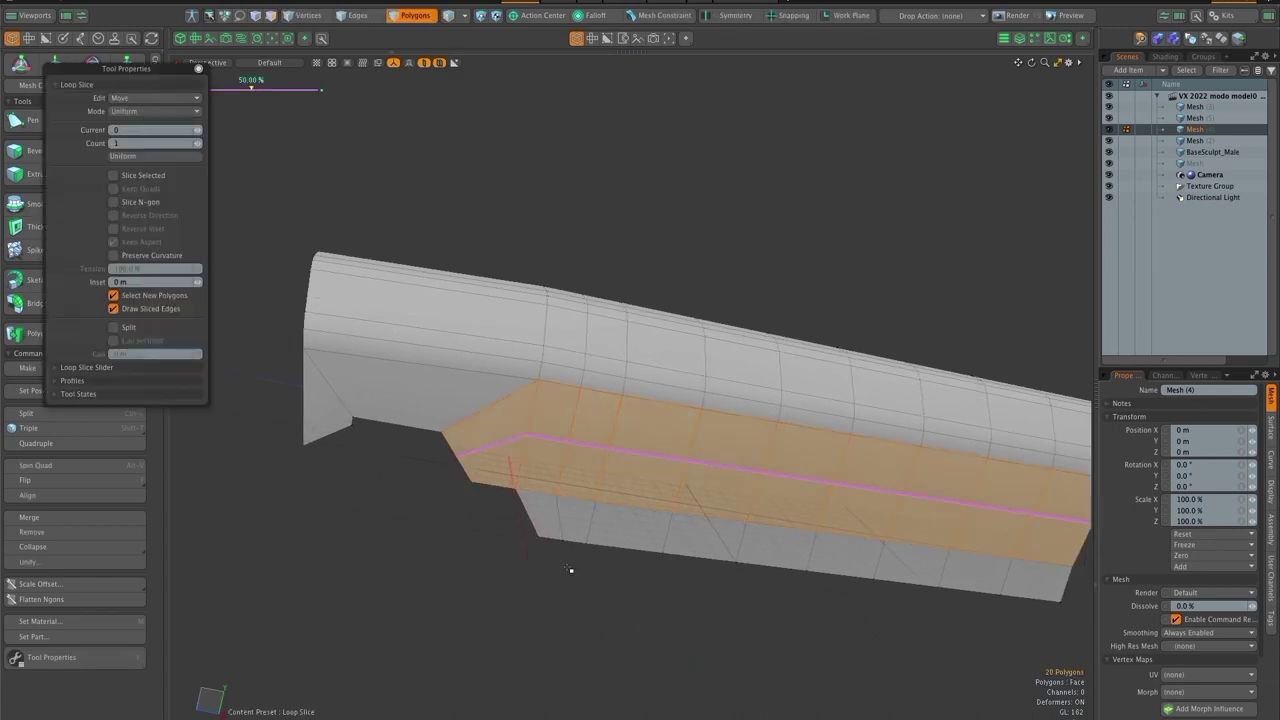
pyautogui.press('q')
pyautogui.click(570, 570)
# Split the side polygons between the notch's lower corner and the second vertex on the new slice line
pyautogui.scroll(-2, 572, 569)
pyautogui.scroll(4, 557, 496)
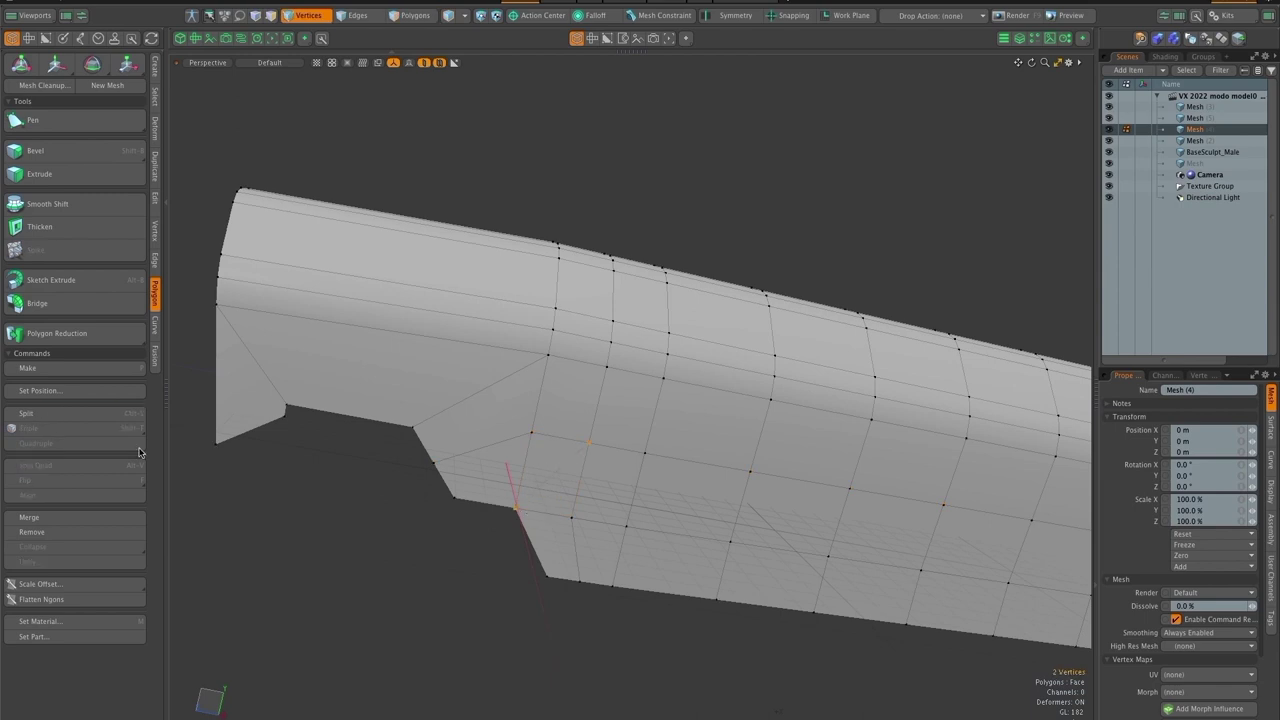
pyautogui.scroll(1, 556, 504)
pyautogui.scroll(-1, 657, 425)
# Bevel the edge path from the notch's lower corner to the panel's crest into a narrow strip
pyautogui.moveTo(641, 478); pyautogui.dragTo(634, 460)
pyautogui.scroll(1, 634, 460)
pyautogui.press('b')
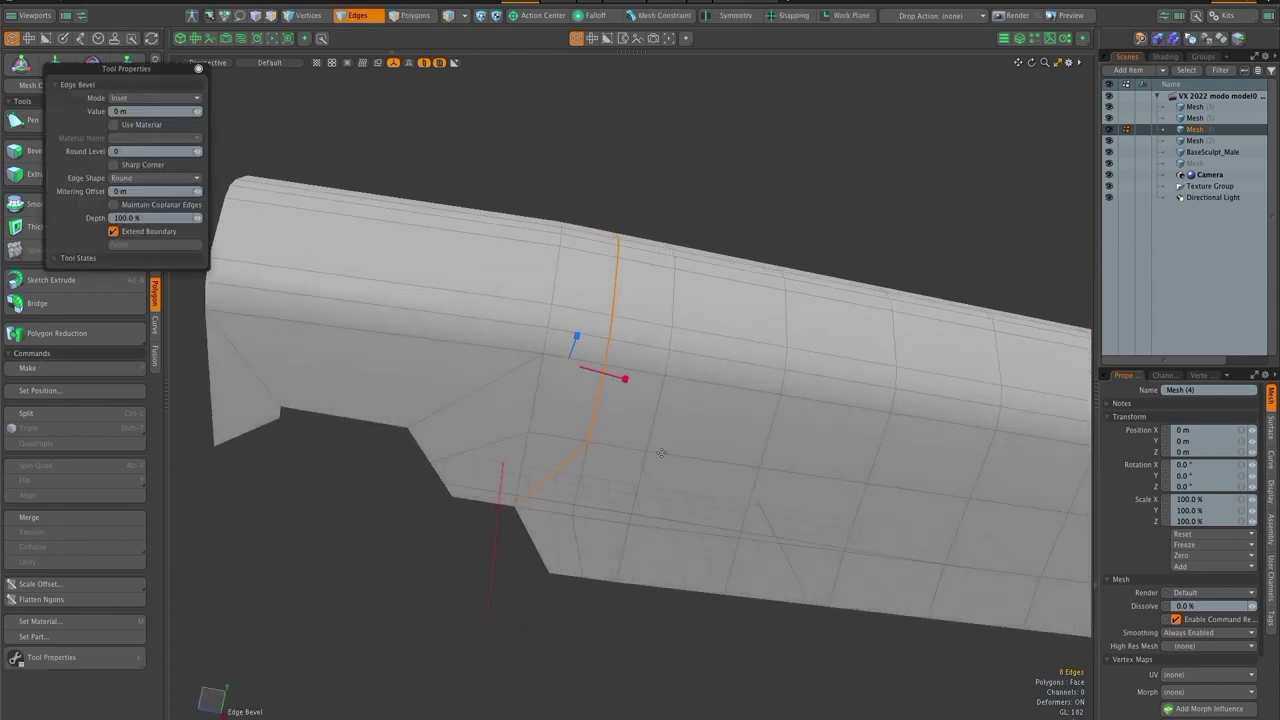
pyautogui.press('space')
# Delete the narrow bevelled polygon strip from the notch corner to the crest, dividing the panel in two
pyautogui.scroll(4, 586, 449)
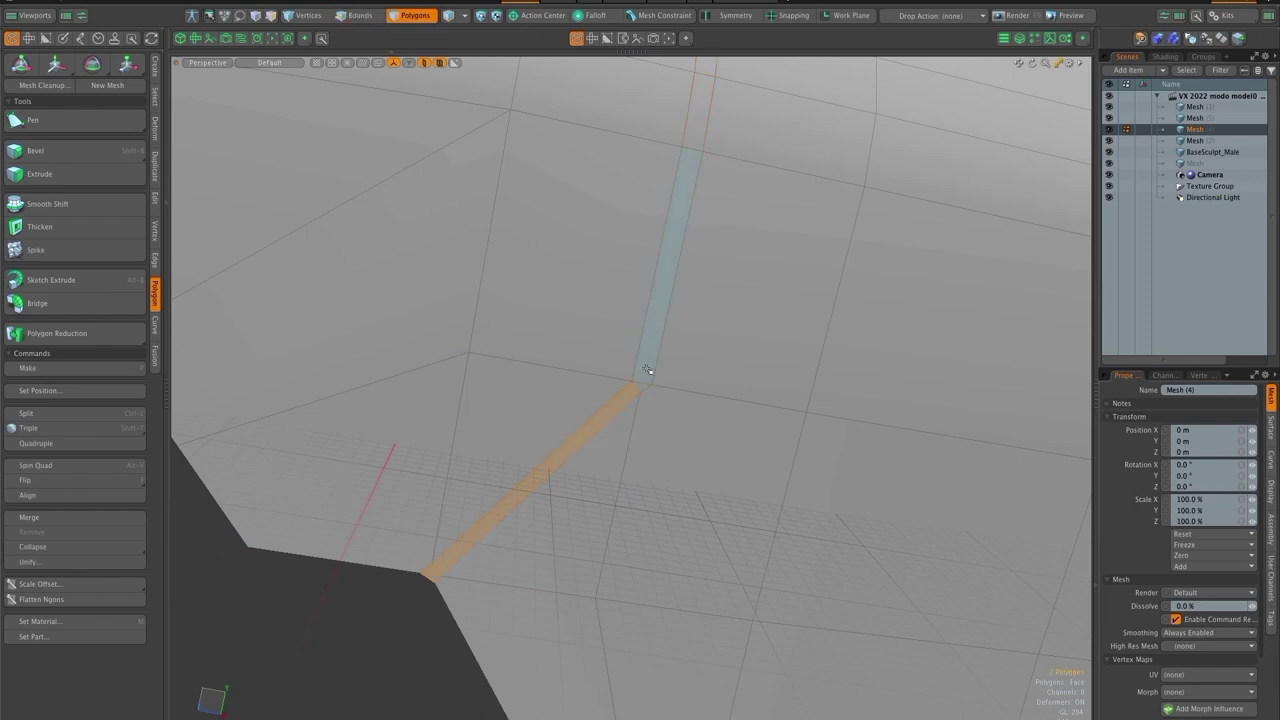
pyautogui.moveTo(725, 262); pyautogui.dragTo(622, 428)
pyautogui.press('Up')
pyautogui.press('Up')
pyautogui.press('Up')
pyautogui.press('Up')
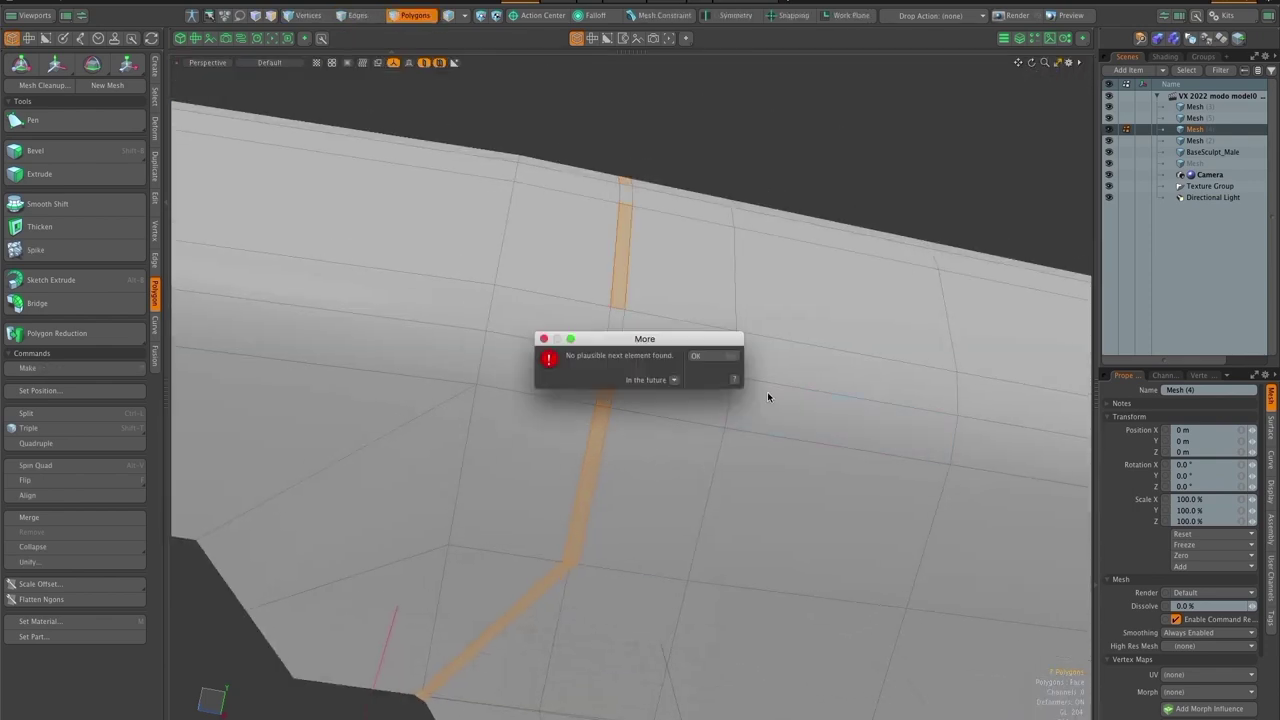
pyautogui.click(735, 356)
pyautogui.scroll(-2, 737, 360)
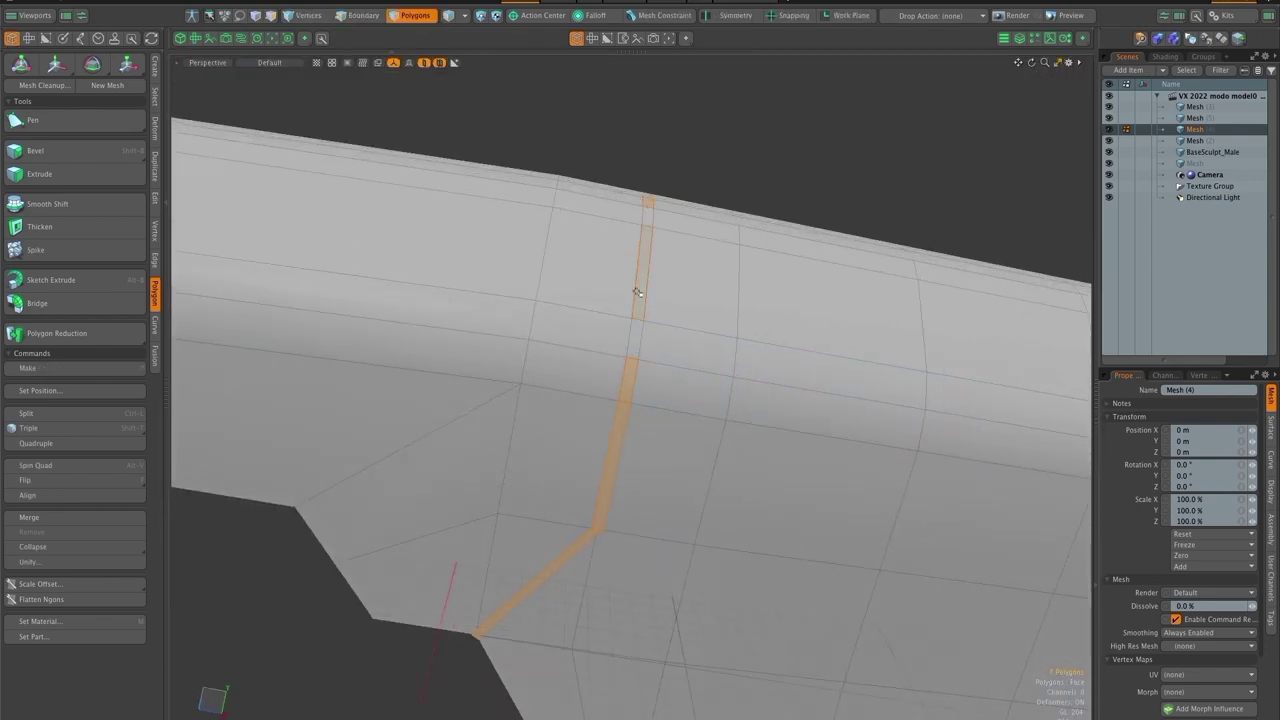
pyautogui.moveTo(648, 302); pyautogui.dragTo(624, 208)
pyautogui.moveTo(755, 296); pyautogui.dragTo(714, 323)
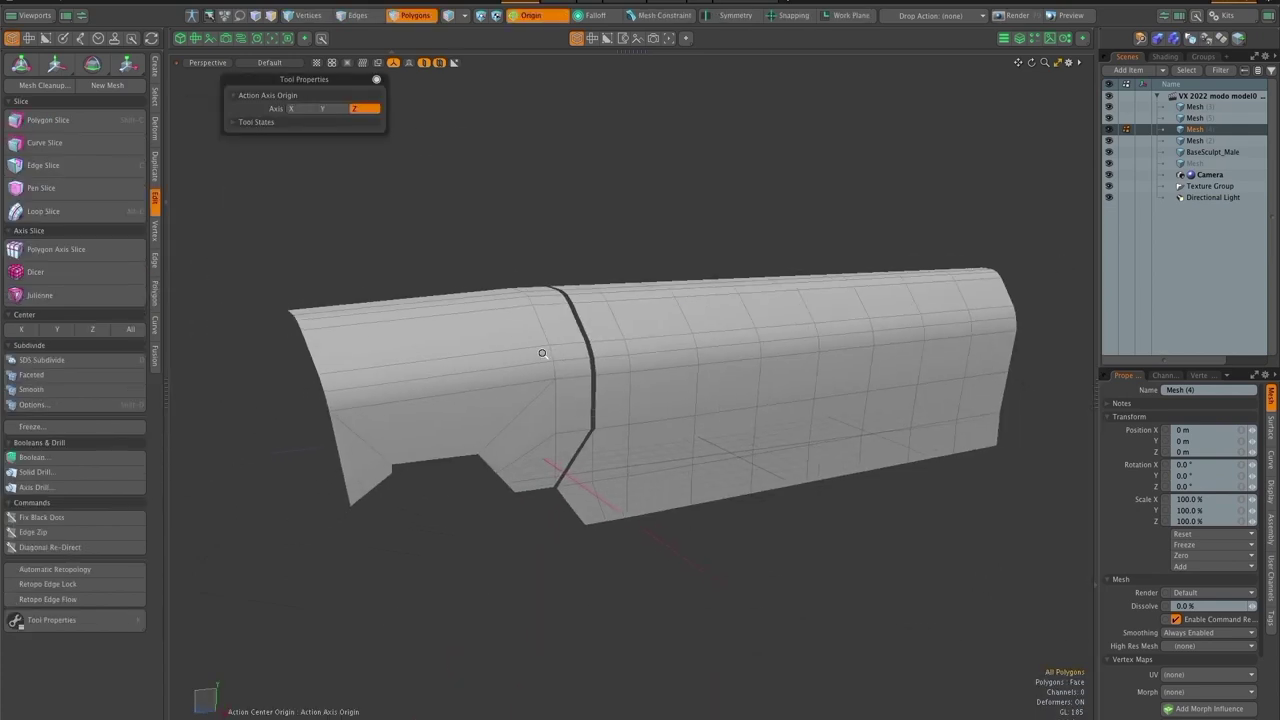
# Select the open edges along the half panel's centre line and centre them on X
pyautogui.moveTo(543, 349); pyautogui.dragTo(594, 443)
pyautogui.press('2')
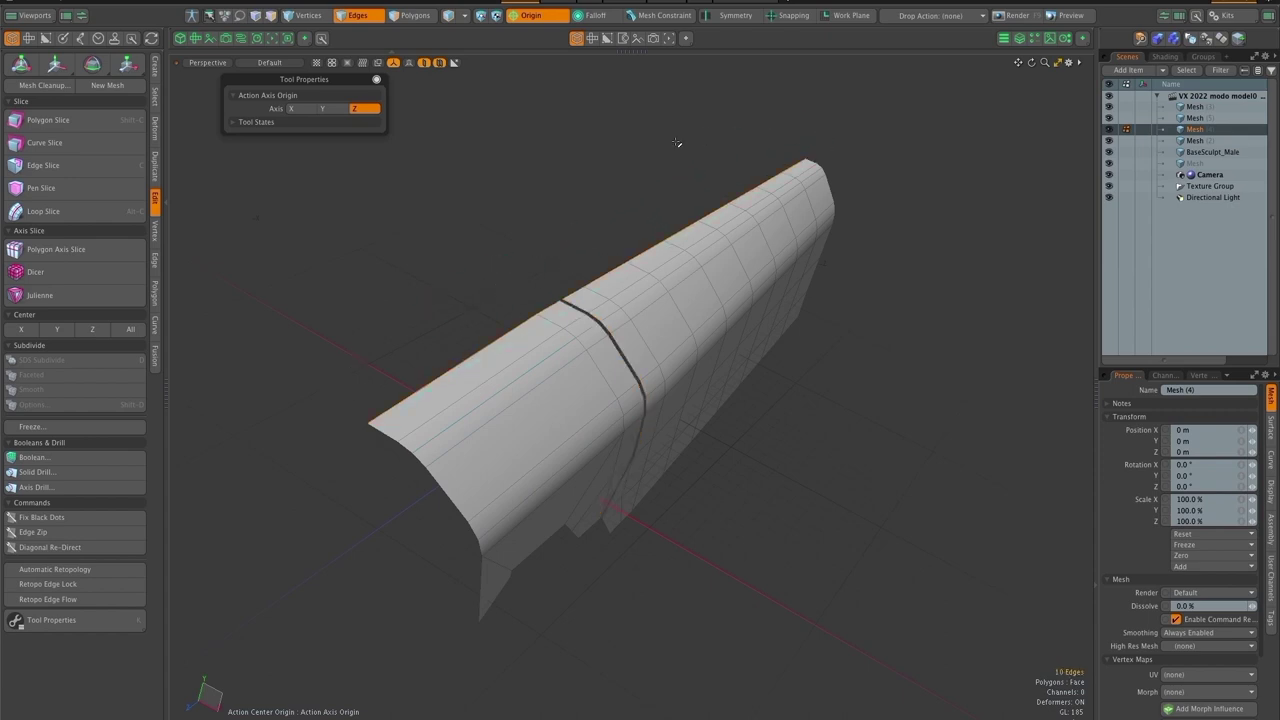
pyautogui.click(35, 333)
pyautogui.press('3')
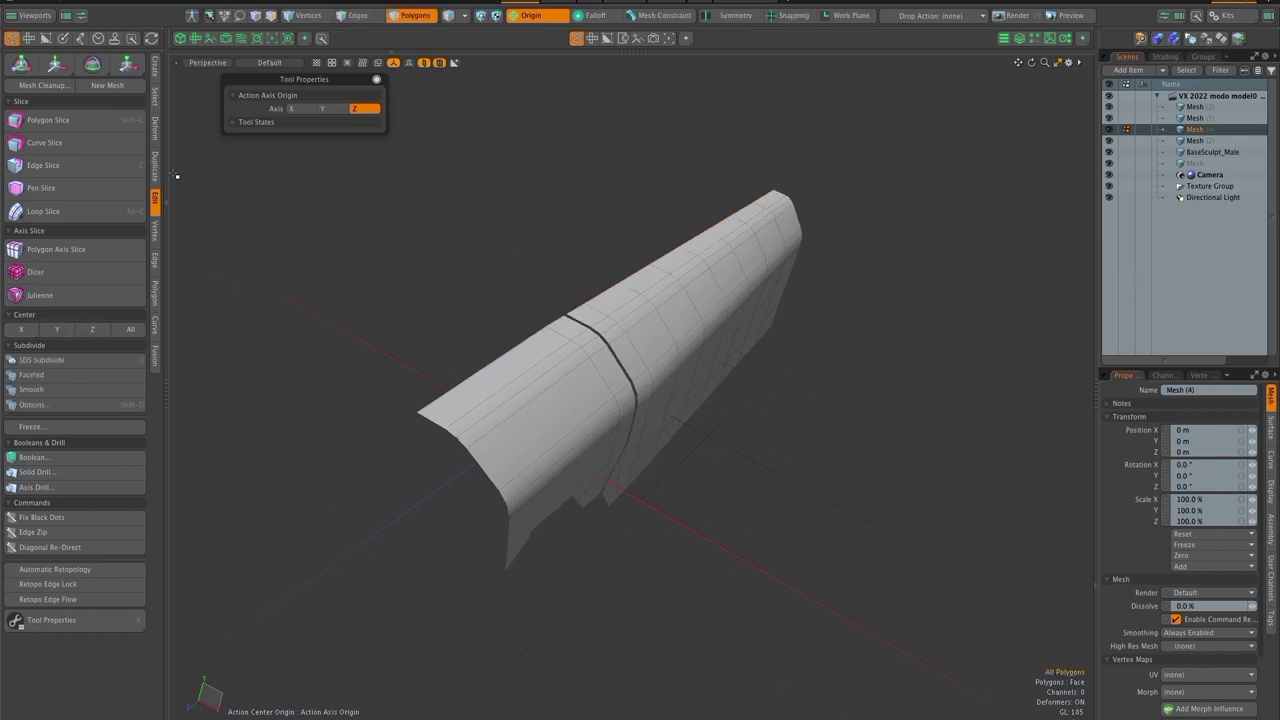
# Mirror the half panel across the X axis about the origin with its centre vertices merged
pyautogui.click(155, 170)
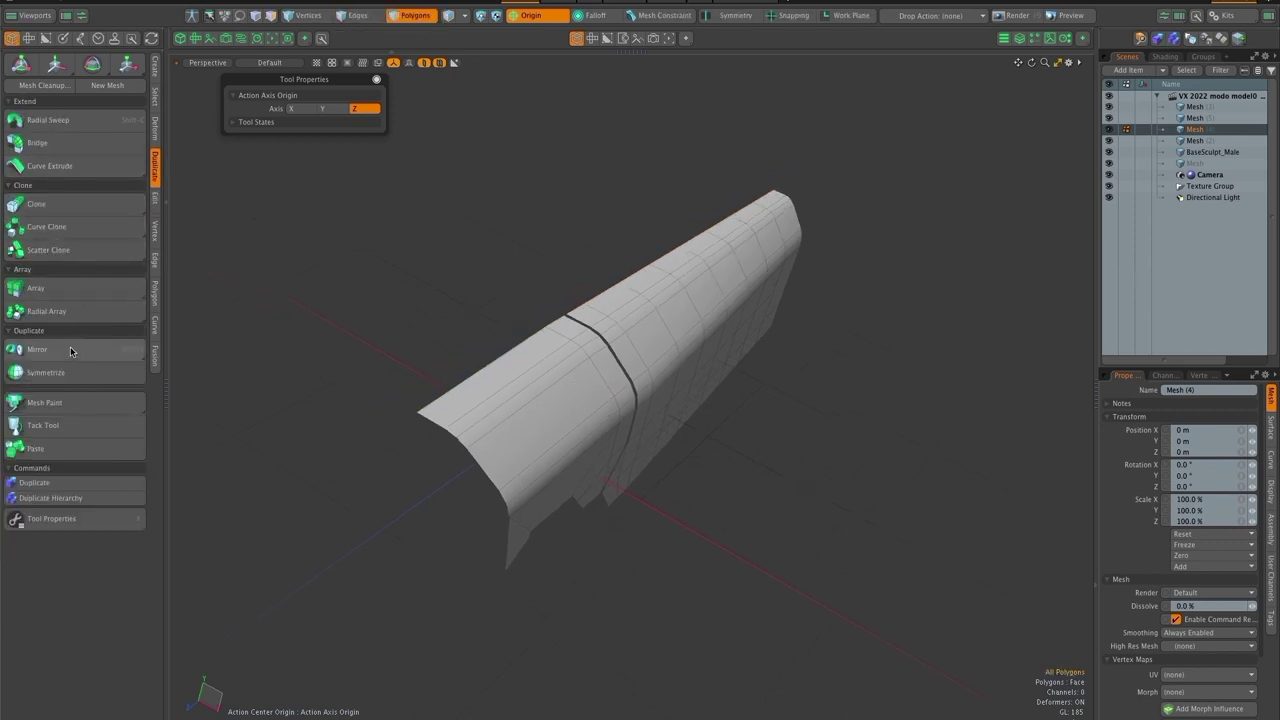
pyautogui.click(37, 349)
pyautogui.click(548, 410)
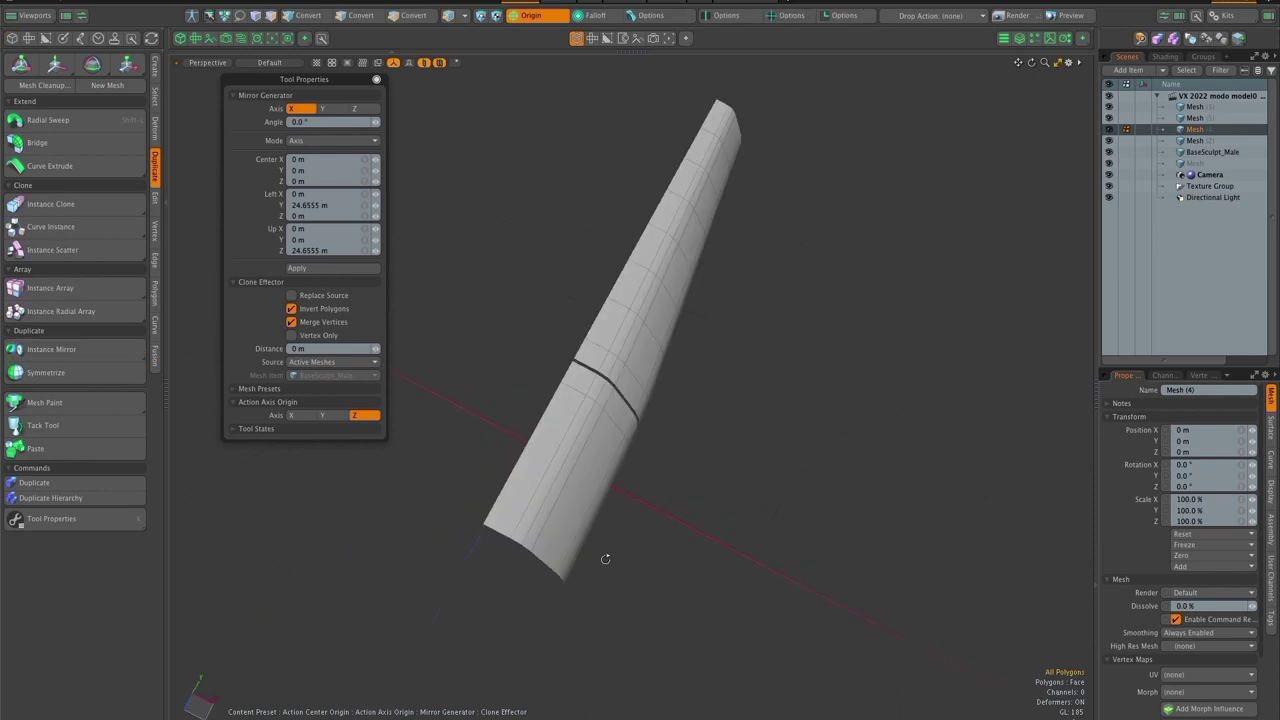
pyautogui.click(548, 410)
pyautogui.moveTo(666, 432); pyautogui.dragTo(582, 338)
pyautogui.press('q')
pyautogui.moveTo(654, 440); pyautogui.dragTo(510, 340)
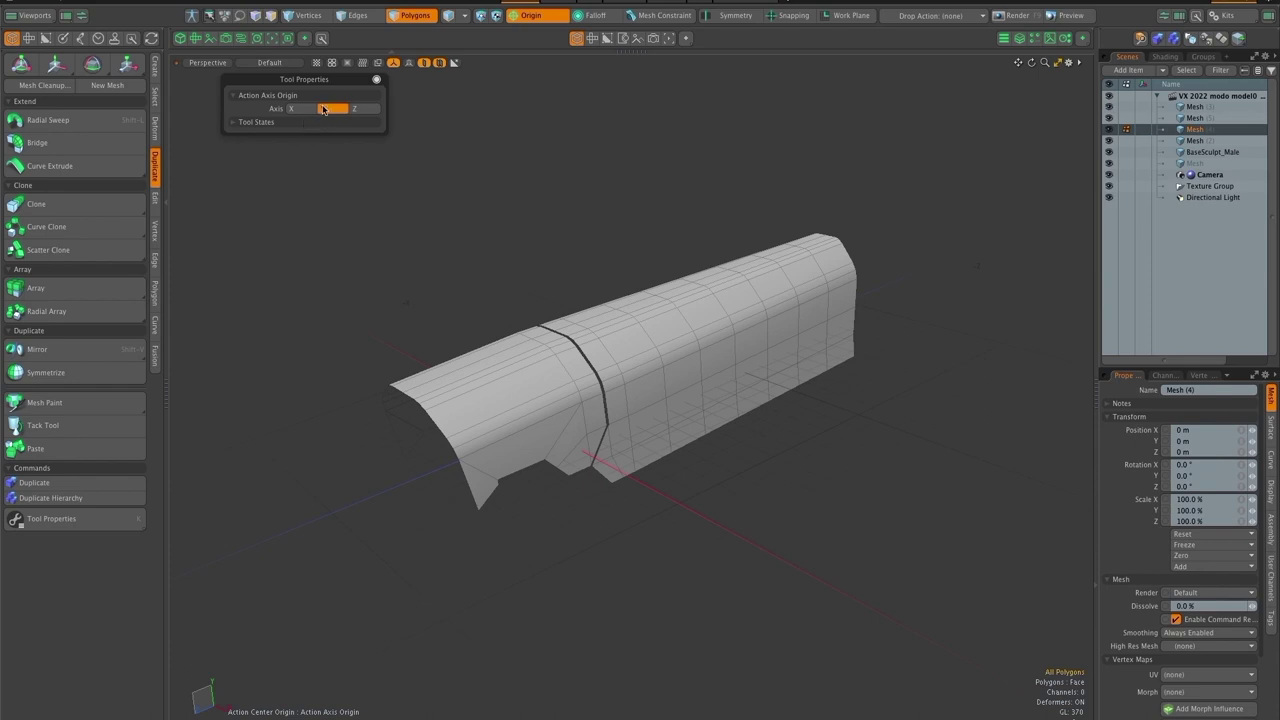
# Set the action centre back to Automatic and display the surrounding hull meshes around the panel
pyautogui.click(376, 80)
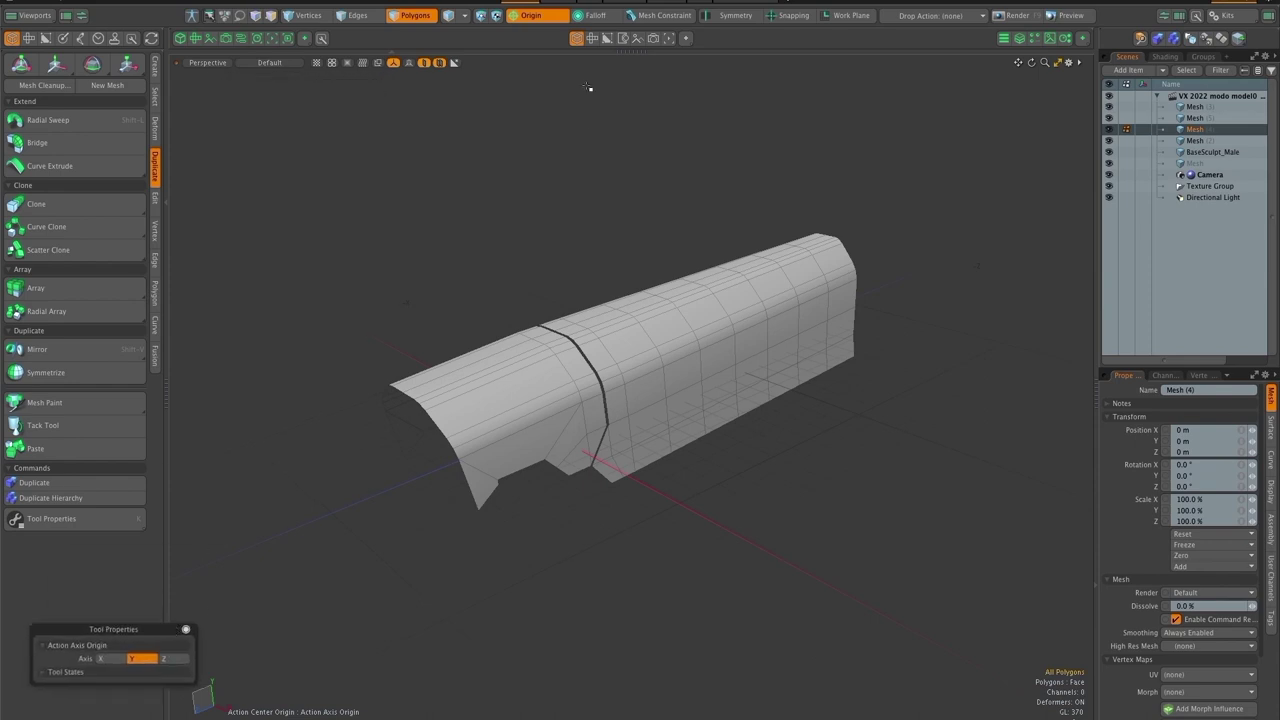
pyautogui.click(545, 16)
pyautogui.click(540, 41)
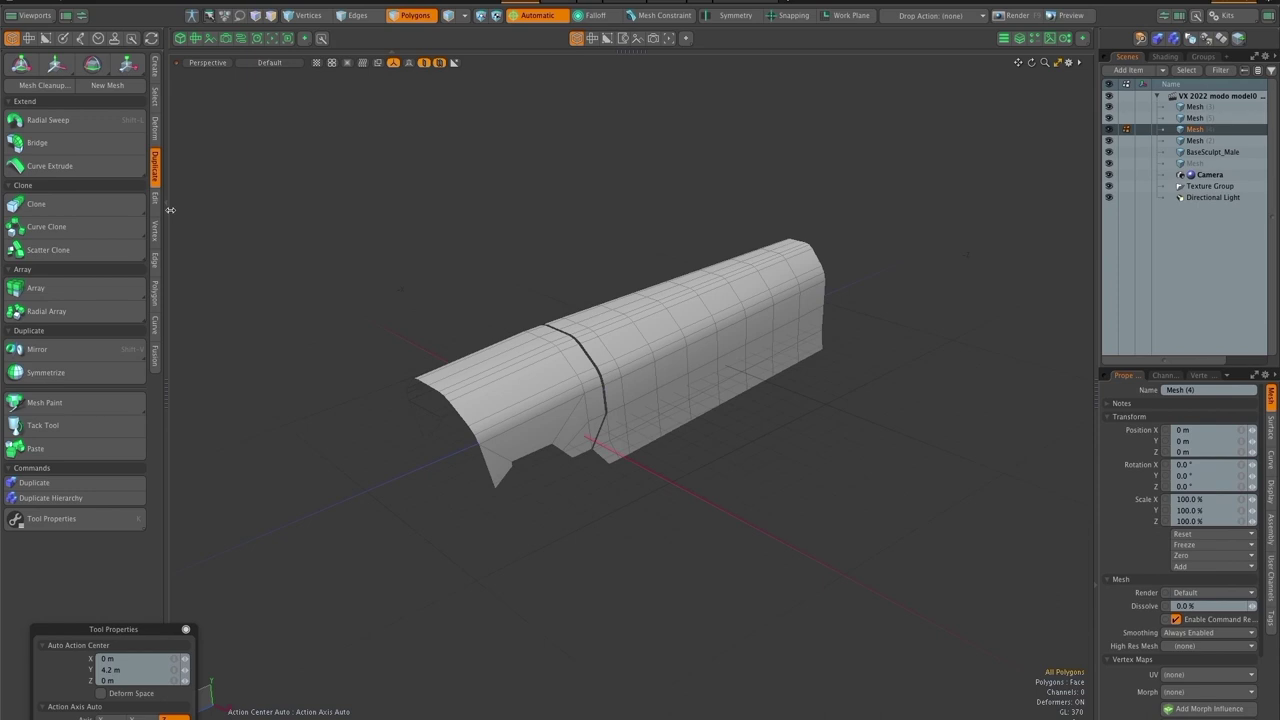
pyautogui.click(426, 64)
pyautogui.scroll(2, 611, 416)
pyautogui.moveTo(611, 418)
pyautogui.mouseDown()
pyautogui.moveTo(620, 406)
pyautogui.moveTo(590, 408)
pyautogui.mouseUp()
# Thicken the mirrored hull panel
pyautogui.click(155, 295)
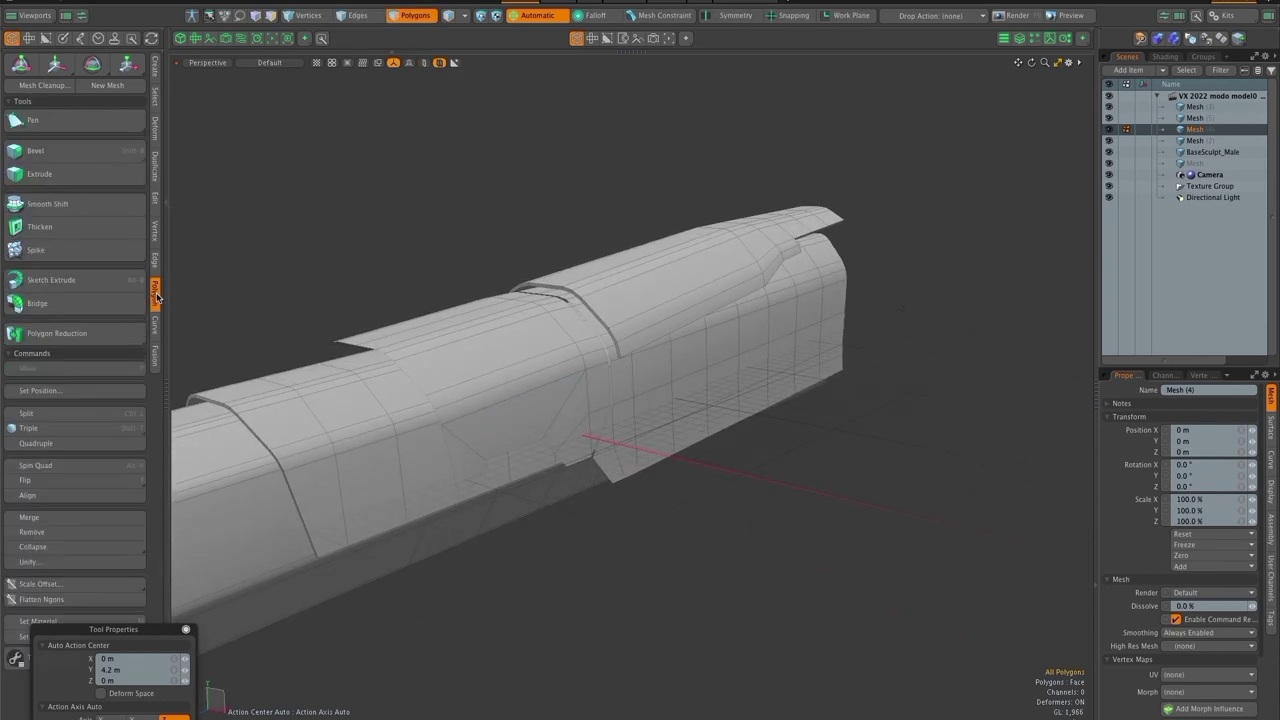
pyautogui.click(40, 226)
pyautogui.press('q')
pyautogui.scroll(-2, 630, 318)
# Select an edge loop on the hull panel and shift it slightly upward in small moves
pyautogui.moveTo(630, 318); pyautogui.dragTo(426, 370)
pyautogui.press('2')
pyautogui.doubleClick(478, 488)
pyautogui.moveTo(550, 492); pyautogui.dragTo(1050, 446)
pyautogui.moveTo(738, 460)
pyautogui.mouseDown()
pyautogui.moveTo(766, 556)
pyautogui.moveTo(752, 560)
pyautogui.mouseUp()
pyautogui.moveTo(760, 540); pyautogui.dragTo(790, 500)
pyautogui.moveTo(786, 405)
pyautogui.mouseDown()
pyautogui.moveTo(810, 480)
pyautogui.moveTo(756, 506)
pyautogui.mouseUp()
pyautogui.moveTo(790, 480); pyautogui.dragTo(611, 412)
pyautogui.press('y')
pyautogui.moveTo(531, 312); pyautogui.dragTo(531, 309)
pyautogui.press('q')
pyautogui.moveTo(672, 366); pyautogui.dragTo(540, 350)
pyautogui.press('y')
pyautogui.moveTo(484, 292); pyautogui.dragTo(484, 281)
pyautogui.press('q')
# Adjust the neighbouring panel's polygons and edges with the Transform tool
pyautogui.press('3')
pyautogui.moveTo(450, 385); pyautogui.dragTo(526, 363)
pyautogui.click(601, 403)
pyautogui.press('2')
pyautogui.press('y')
pyautogui.press('q')
pyautogui.moveTo(600, 385); pyautogui.dragTo(638, 387)
pyautogui.press('y')
pyautogui.press('q')
pyautogui.scroll(-3, 520, 360)
# Make the Mesh (4) panel active and move it up slightly in the side view
pyautogui.click(1195, 129)
pyautogui.moveTo(608, 430)
pyautogui.mouseDown()
pyautogui.moveTo(645, 517)
pyautogui.moveTo(590, 500)
pyautogui.mouseUp()
pyautogui.moveTo(574, 528); pyautogui.dragTo(620, 500)
pyautogui.press('KP_3')
pyautogui.press('y')
pyautogui.moveTo(517, 278); pyautogui.dragTo(517, 272)
pyautogui.press('q')
# Raise the panel selection a little further above the hull
pyautogui.click(474, 350)
pyautogui.scroll(3, 510, 396)
pyautogui.press('KP_Decimal')
pyautogui.scroll(-3, 776, 371)
pyautogui.press('y')
pyautogui.moveTo(604, 318); pyautogui.dragTo(604, 309)
pyautogui.press('q')
# Make Mesh (5) the active mesh and adjust its placement with the Transform tool
pyautogui.click(786, 451)
pyautogui.scroll(-2, 786, 451)
pyautogui.moveTo(786, 451); pyautogui.dragTo(726, 483)
pyautogui.scroll(3, 700, 404)
pyautogui.moveTo(700, 404); pyautogui.dragTo(651, 371)
pyautogui.press('5')
pyautogui.click(651, 369)
pyautogui.scroll(2, 690, 360)
pyautogui.click(757, 317)
pyautogui.press('3')
pyautogui.press('y')
pyautogui.press('q')
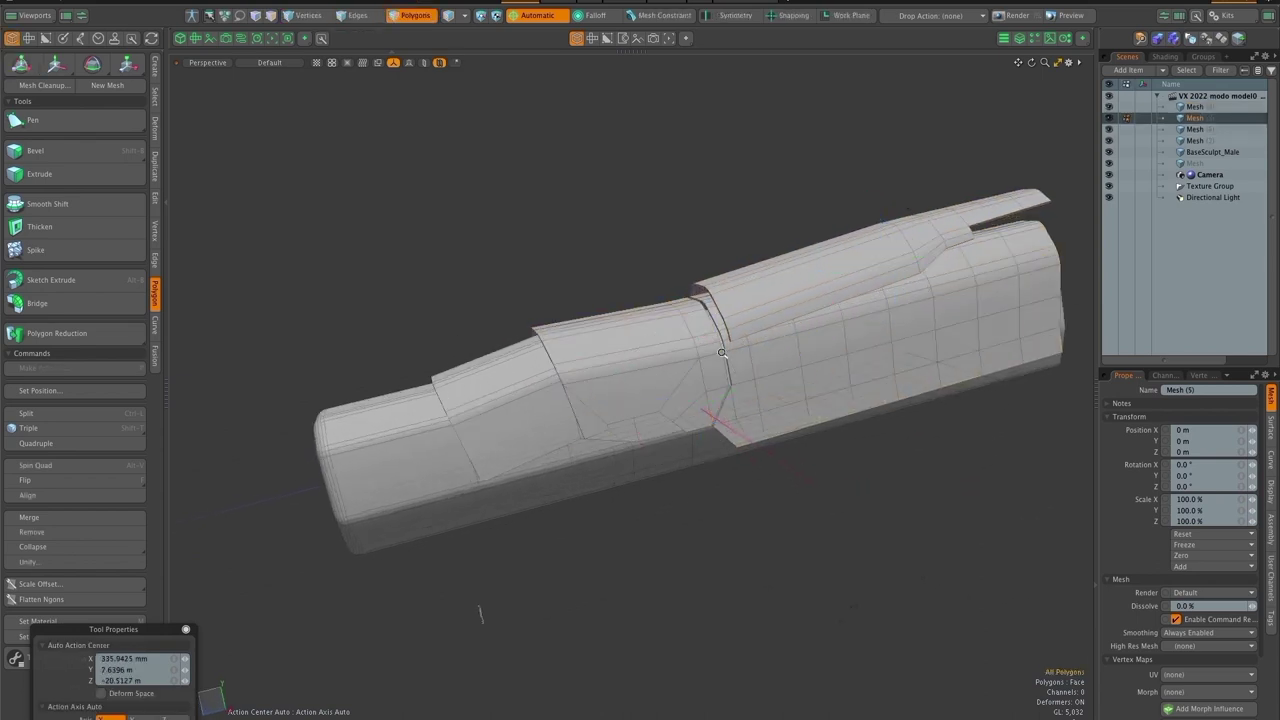
# Select the upper polygons of the middle hull panel and copy them into a new mesh
pyautogui.scroll(2, 722, 352)
pyautogui.press('5')
pyautogui.click(629, 368)
pyautogui.press('3')
pyautogui.click(629, 377)
pyautogui.moveTo(629, 377); pyautogui.dragTo(674, 323)
pyautogui.press(']')
pyautogui.moveTo(754, 355); pyautogui.dragTo(775, 353)
pyautogui.press('y')
pyautogui.press('q')
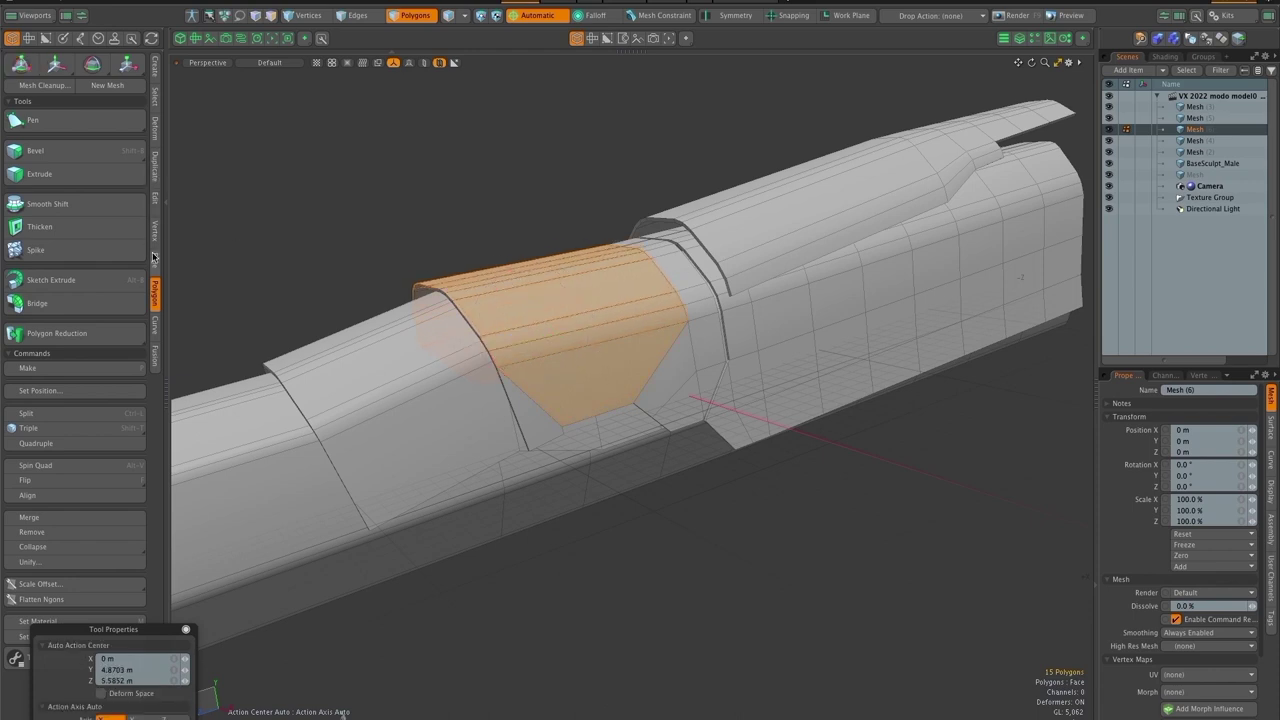
# Push the copied polygons outward to form a raised panel over the hull
pyautogui.click(156, 198)
pyautogui.click(156, 141)
pyautogui.click(35, 378)
pyautogui.press('q')
pyautogui.press('Escape')
pyautogui.moveTo(571, 309)
pyautogui.mouseDown()
pyautogui.moveTo(708, 363)
pyautogui.moveTo(560, 252)
pyautogui.moveTo(587, 324)
pyautogui.mouseUp()
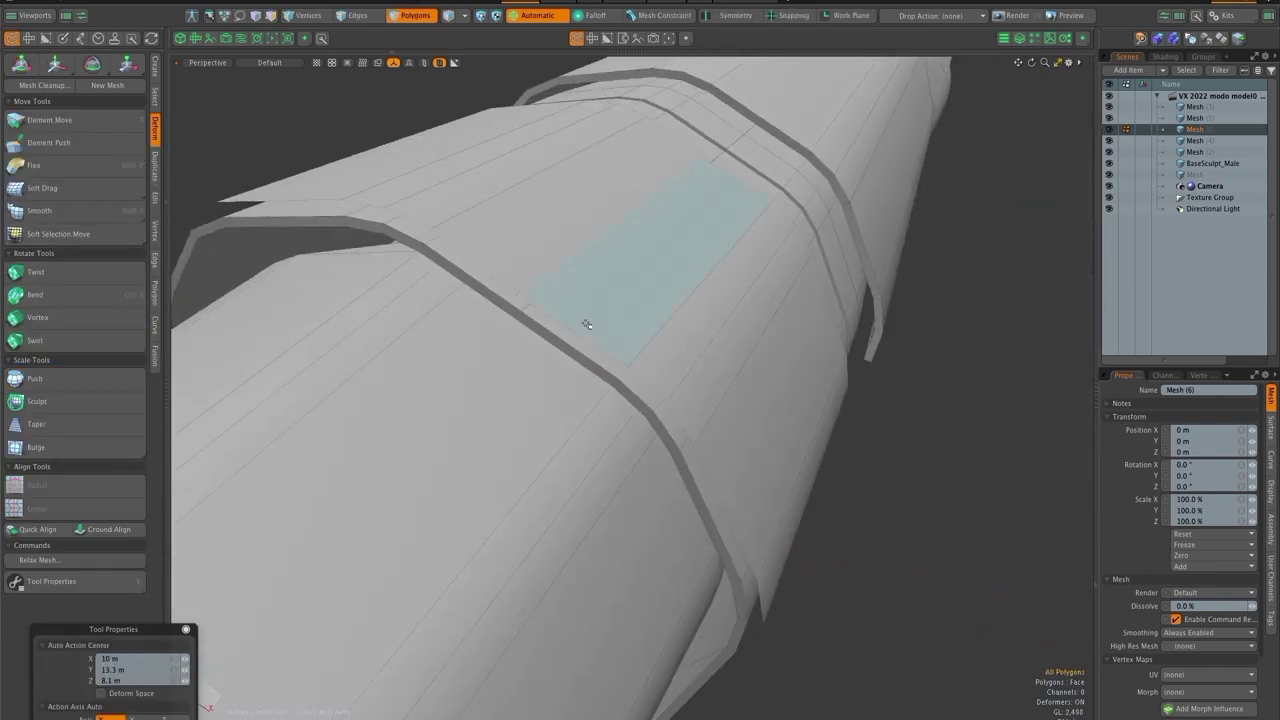
# Join neighbouring vertices along the raised panel's edges
pyautogui.press('1')
pyautogui.click(523, 294)
pyautogui.click(156, 232)
pyautogui.click(103, 474)
pyautogui.click(667, 358)
pyautogui.click(865, 148)
pyautogui.click(94, 478)
pyautogui.click(665, 362)
pyautogui.moveTo(665, 362); pyautogui.dragTo(590, 312)
# Select the raised panel's front edge loop and move it toward the rear of the hull
pyautogui.press('3')
pyautogui.press('2')
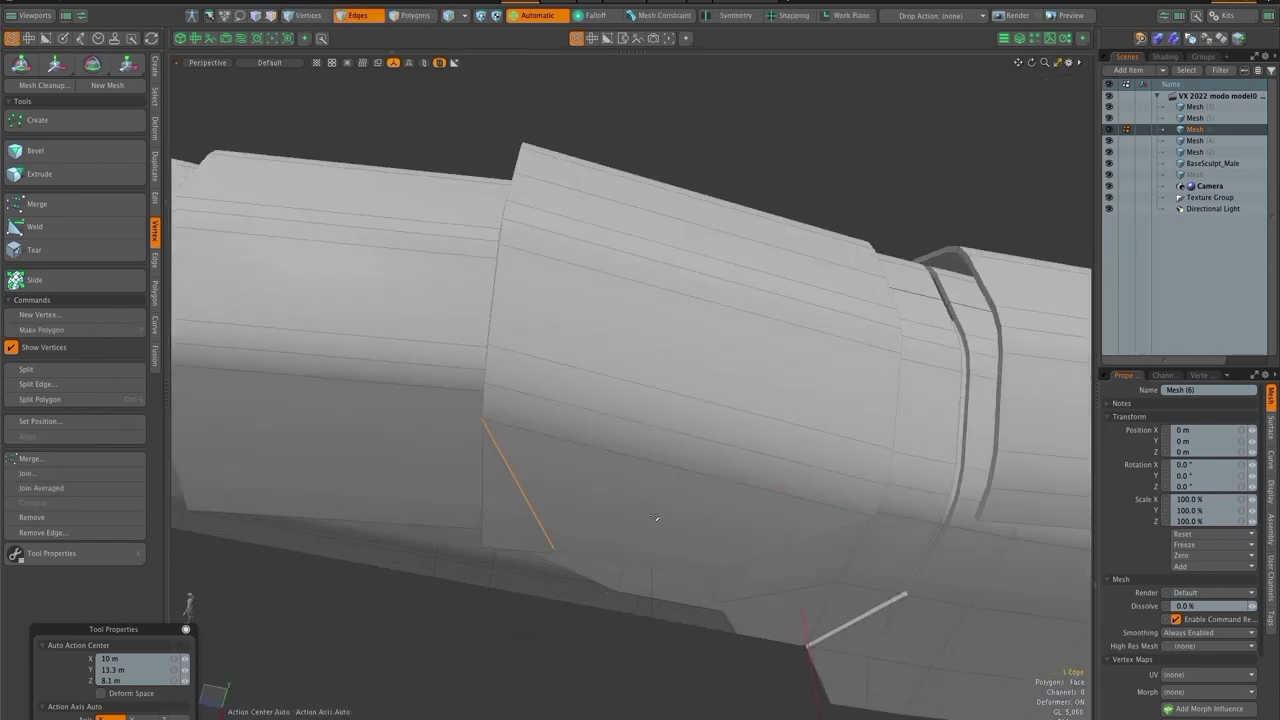
pyautogui.press('l')
pyautogui.keyDown('alt'); pyautogui.moveTo(656, 517); pyautogui.dragTo(655, 461); pyautogui.keyUp('alt')
pyautogui.keyDown('alt'); pyautogui.moveTo(728, 476); pyautogui.dragTo(676, 432); pyautogui.keyUp('alt')
pyautogui.press('y')
pyautogui.moveTo(550, 367); pyautogui.dragTo(600, 516)
pyautogui.press('q')
pyautogui.press('KP_3')
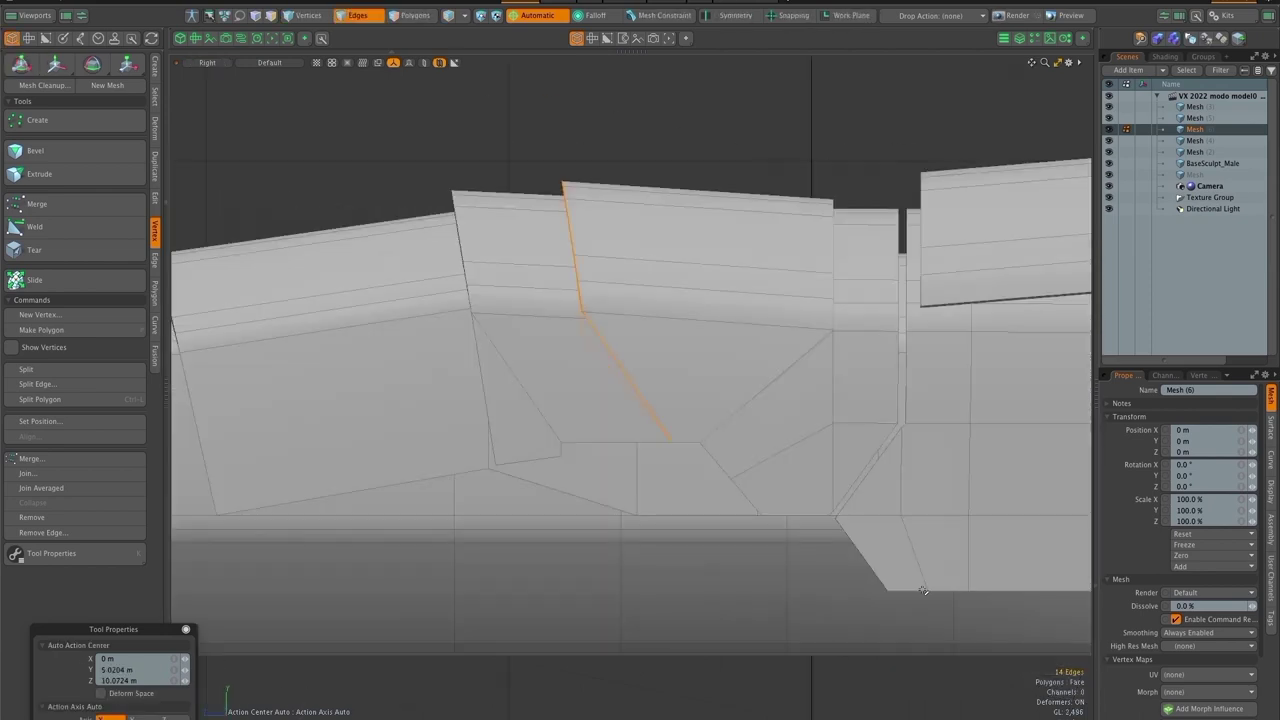
# Delete the raised panel's side polygons below its lower crease
pyautogui.press('Delete')
pyautogui.press('5')
pyautogui.click(716, 384)
pyautogui.press('3')
pyautogui.press('5')
pyautogui.click(719, 290)
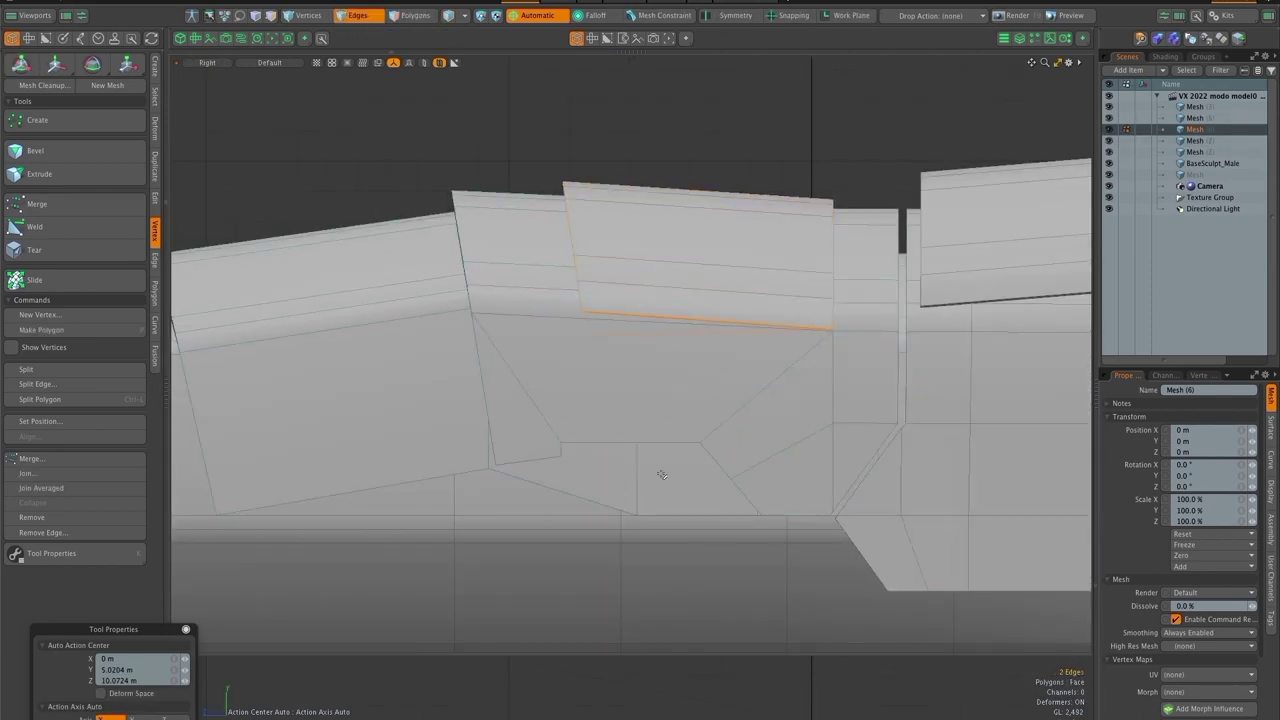
# Mirror half of the raised panel across X with the action centre set to Origin
pyautogui.hotkey('ctrl', '1')
pyautogui.click(823, 420)
pyautogui.keyDown('alt'); pyautogui.moveTo(823, 420); pyautogui.dragTo(659, 497); pyautogui.keyUp('alt')
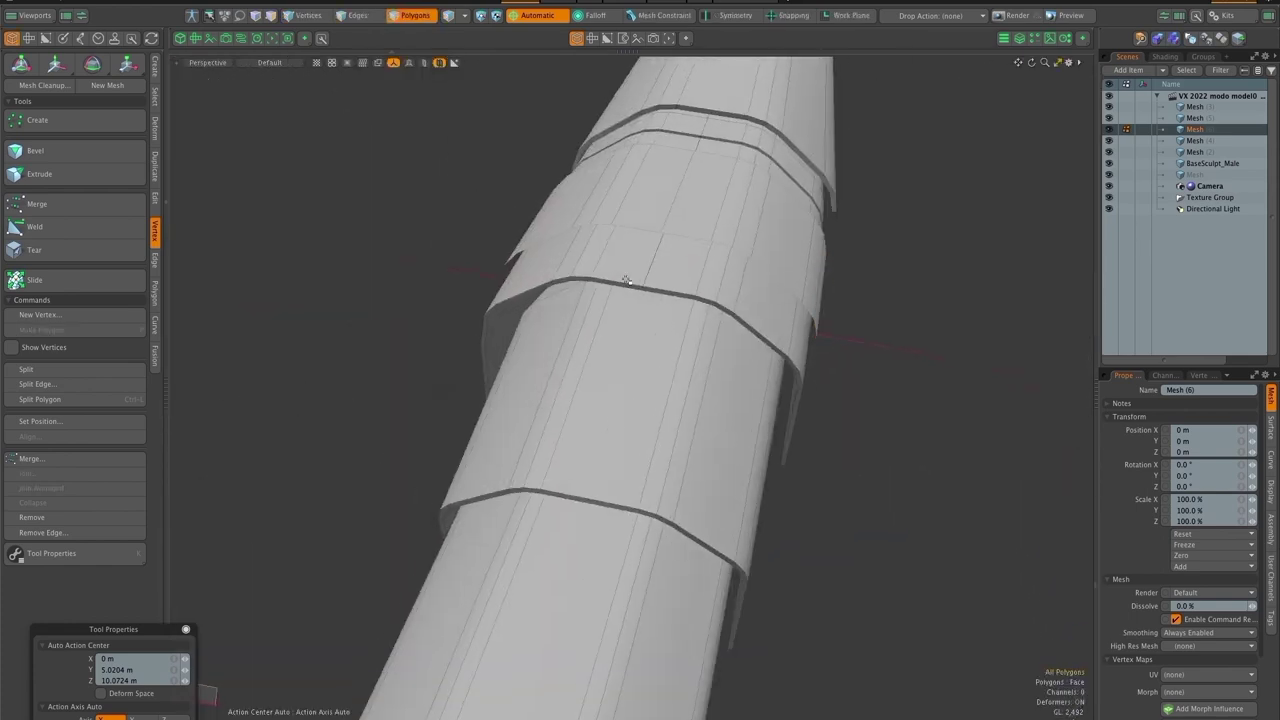
pyautogui.press('3')
pyautogui.click(522, 15)
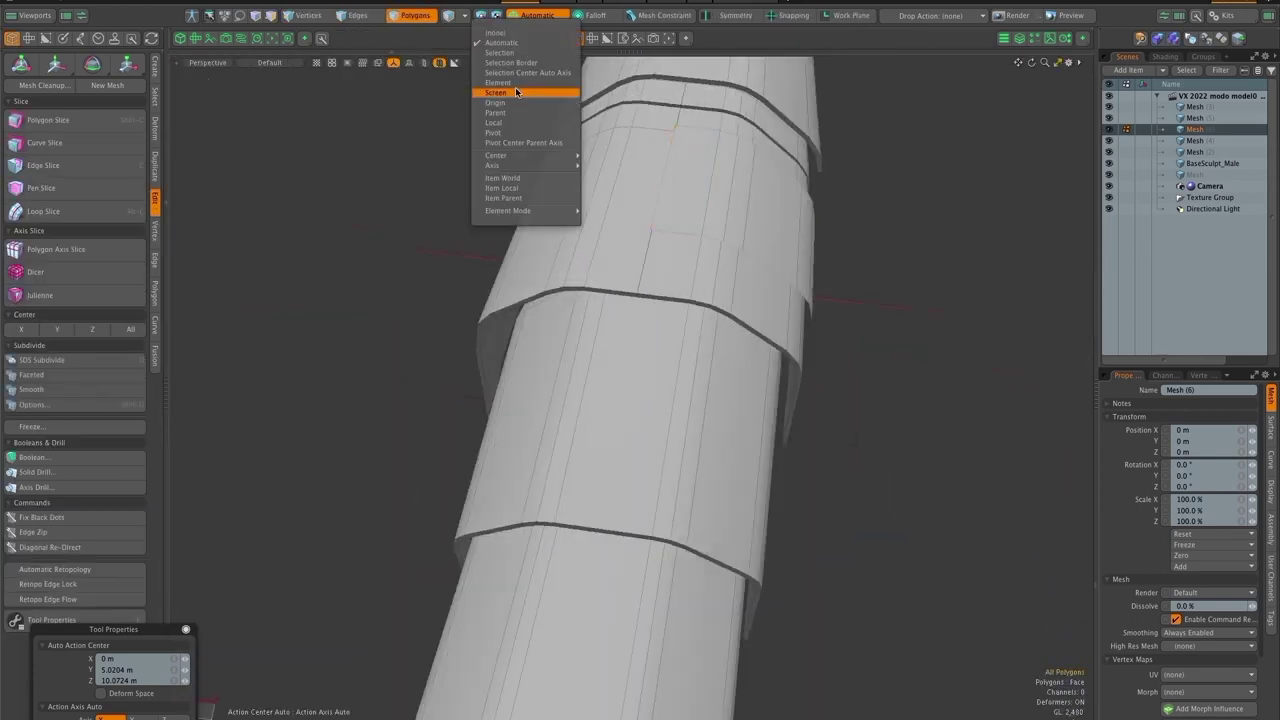
pyautogui.click(495, 103)
pyautogui.click(155, 167)
pyautogui.click(37, 349)
pyautogui.click(691, 206)
pyautogui.press('space')
# Select the raised panel's rear edges and extend them with Edge Extend
pyautogui.scroll(5, 691, 206)
pyautogui.click(620, 152)
pyautogui.press('2')
pyautogui.keyDown('shift'); pyautogui.click(877, 276); pyautogui.keyUp('shift')
pyautogui.keyDown('alt'); pyautogui.moveTo(877, 276); pyautogui.dragTo(623, 303); pyautogui.keyUp('alt')
pyautogui.press('z')
pyautogui.press('space')
# Flatten the raised panel's rear edge loop by scaling Z to 15% about the selection's own axes
pyautogui.doubleClick(745, 335)
pyautogui.press('y')
pyautogui.click(522, 15)
pyautogui.click(500, 48)
pyautogui.moveTo(771, 232); pyautogui.dragTo(713, 252)
pyautogui.moveTo(113, 629); pyautogui.dragTo(120, 178)
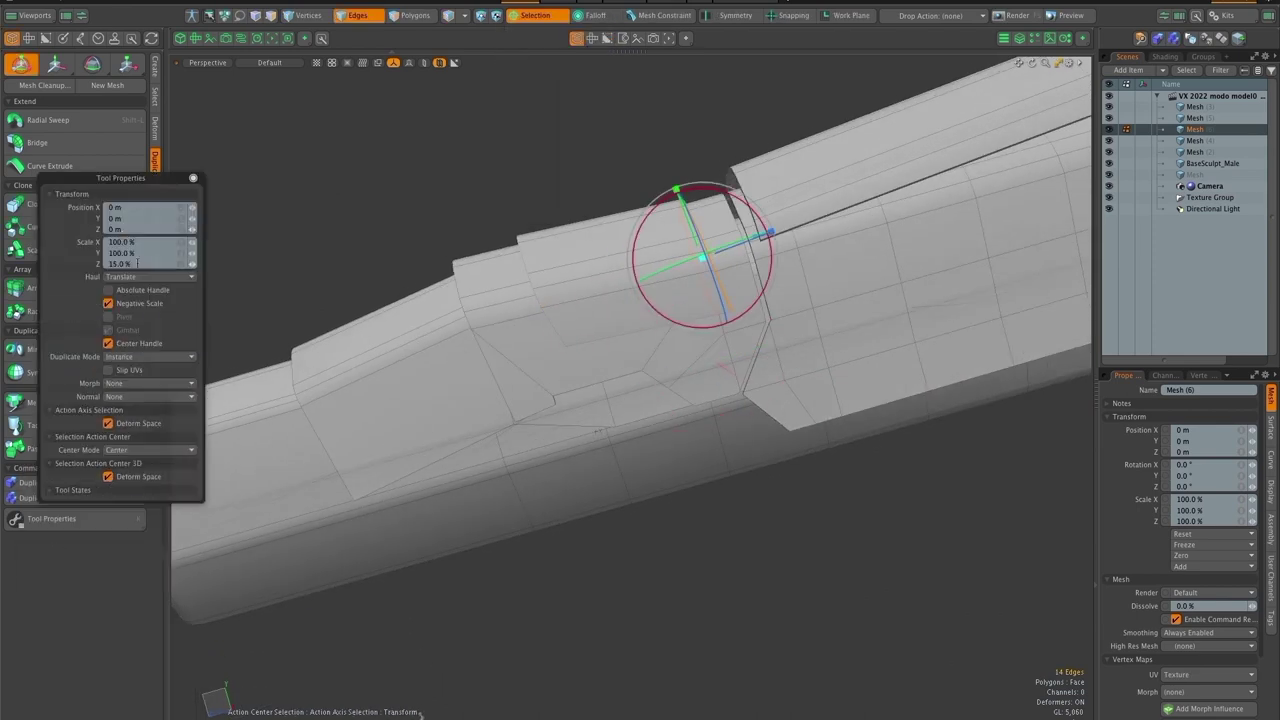
pyautogui.press('space')
# Set the action centre to Automatic and move the rear edge loop further back along the hull
pyautogui.keyDown('alt'); pyautogui.moveTo(640, 330); pyautogui.dragTo(575, 340); pyautogui.keyUp('alt')
pyautogui.press('y')
pyautogui.click(533, 15)
pyautogui.click(508, 37)
pyautogui.moveTo(619, 281); pyautogui.dragTo(723, 253)
pyautogui.press('space')
# Loop-slice the raised panel crosswise with one Free-mode slice at 38.50%
pyautogui.moveTo(580, 370)
pyautogui.keyDown('alt'); pyautogui.mouseDown()
pyautogui.moveTo(788, 489)
pyautogui.moveTo(566, 389)
pyautogui.mouseUp(); pyautogui.keyUp('alt')
pyautogui.press('3')
pyautogui.moveTo(660, 323); pyautogui.dragTo(678, 350)
pyautogui.hotkey('alt', 'c')
pyautogui.click(140, 220)
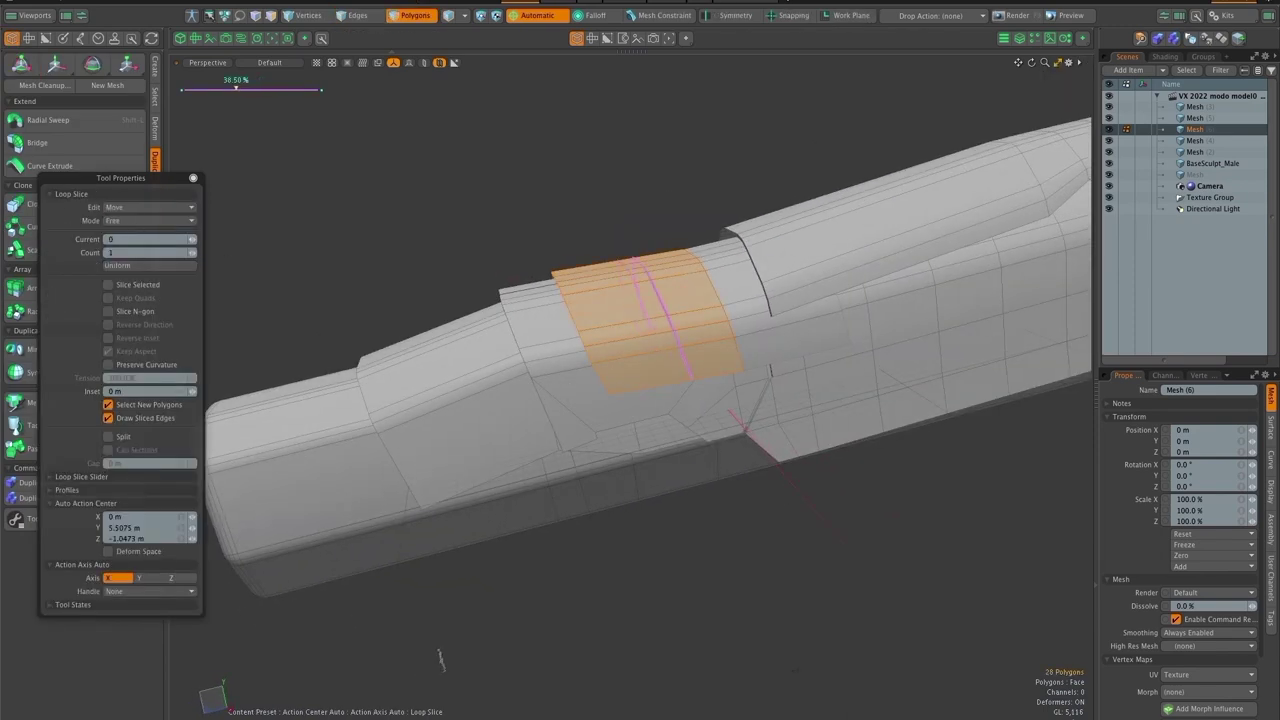
pyautogui.keyDown('alt'); pyautogui.moveTo(860, 440); pyautogui.dragTo(997, 397); pyautogui.keyUp('alt')
pyautogui.press('space')
# Extend the raised panel's lower side edges behind the new slice downward into a flap
pyautogui.click(771, 366)
pyautogui.press('2')
pyautogui.click(771, 369)
pyautogui.keyDown('alt'); pyautogui.moveTo(771, 369); pyautogui.dragTo(668, 431); pyautogui.keyUp('alt')
pyautogui.press('z')
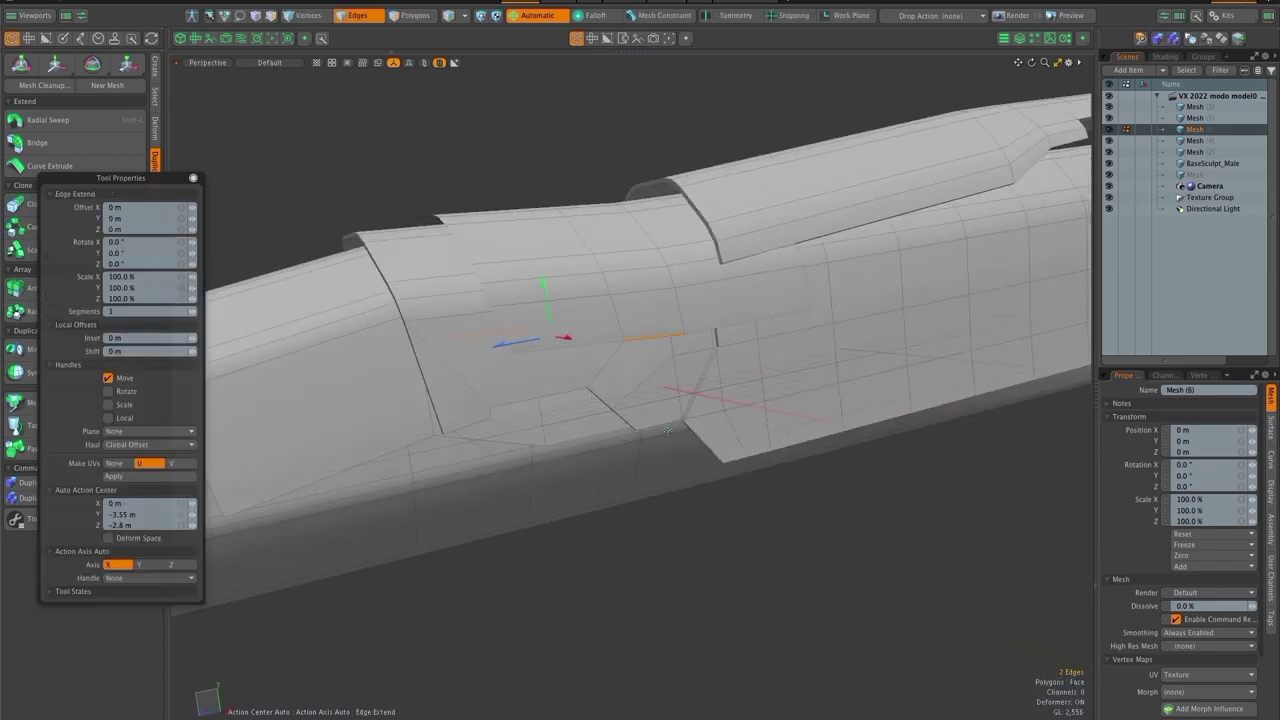
# Set the action centre to Selection and narrow the flap's lower edge with the Transform tool
pyautogui.press('y')
pyautogui.click(537, 16)
pyautogui.click(515, 57)
pyautogui.moveTo(601, 342); pyautogui.dragTo(586, 345)
pyautogui.press('space')
# Bevel the flap's lower corner vertices with an 830 mm inset
pyautogui.moveTo(751, 448)
pyautogui.keyDown('alt'); pyautogui.mouseDown()
pyautogui.moveTo(888, 400)
pyautogui.moveTo(754, 444)
pyautogui.mouseUp(); pyautogui.keyUp('alt')
pyautogui.press('1')
pyautogui.press('b')
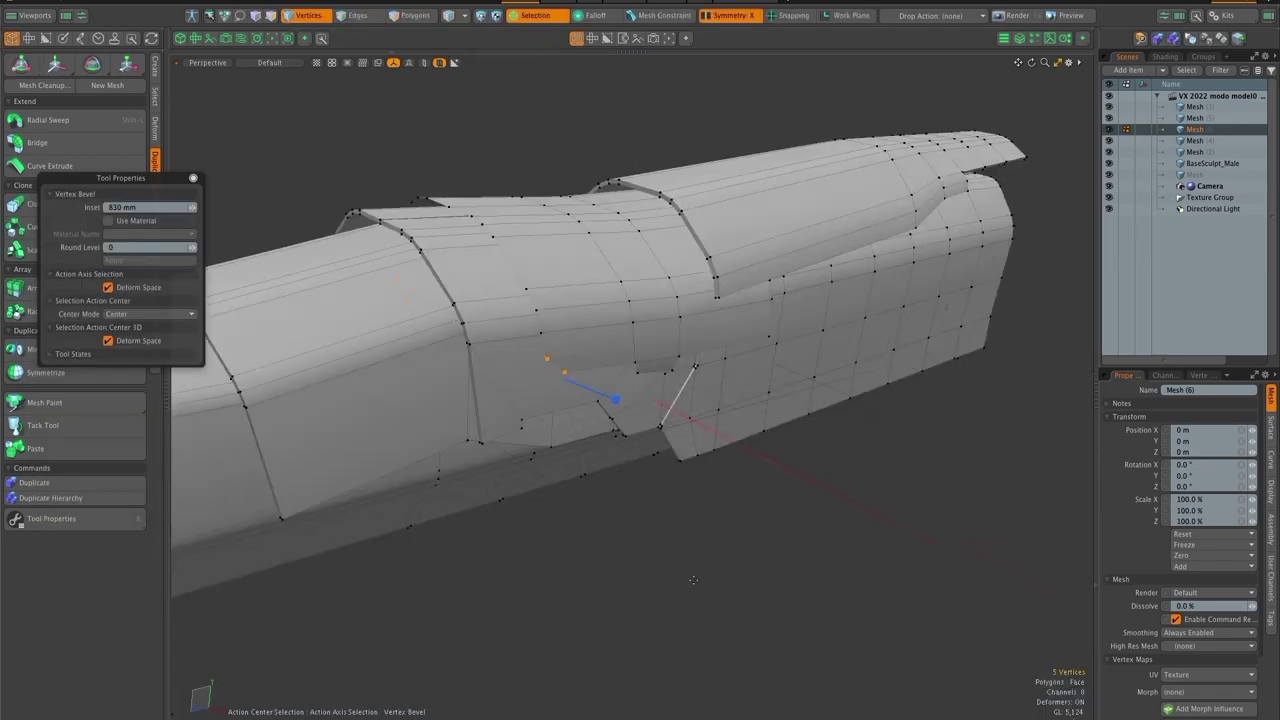
# Inset the raised panel's side polygon above the flap with a polygon bevel
pyautogui.press('space')
pyautogui.keyDown('alt'); pyautogui.moveTo(729, 554); pyautogui.dragTo(706, 529); pyautogui.keyUp('alt')
pyautogui.scroll(3, 694, 434)
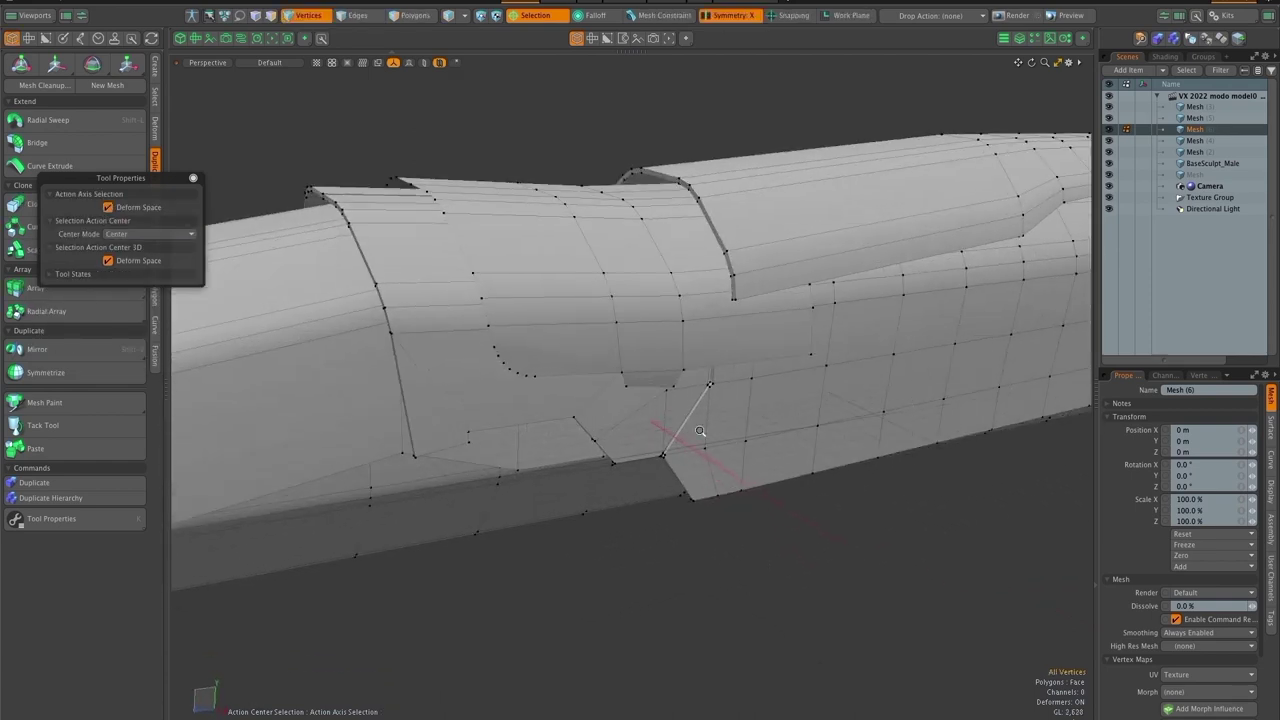
pyautogui.press('3')
pyautogui.click(652, 347)
pyautogui.press('b')
pyautogui.press('r')
# Set the action centre to Element, resize the inset side polygon and adjust its upper rear corner vertices
pyautogui.keyDown('alt'); pyautogui.moveTo(654, 409); pyautogui.dragTo(612, 398); pyautogui.keyUp('alt')
pyautogui.click(537, 16)
pyautogui.click(543, 128)
pyautogui.moveTo(566, 353); pyautogui.dragTo(549, 353)
pyautogui.press('space')
pyautogui.press('1')
pyautogui.press('y')
pyautogui.press('space')
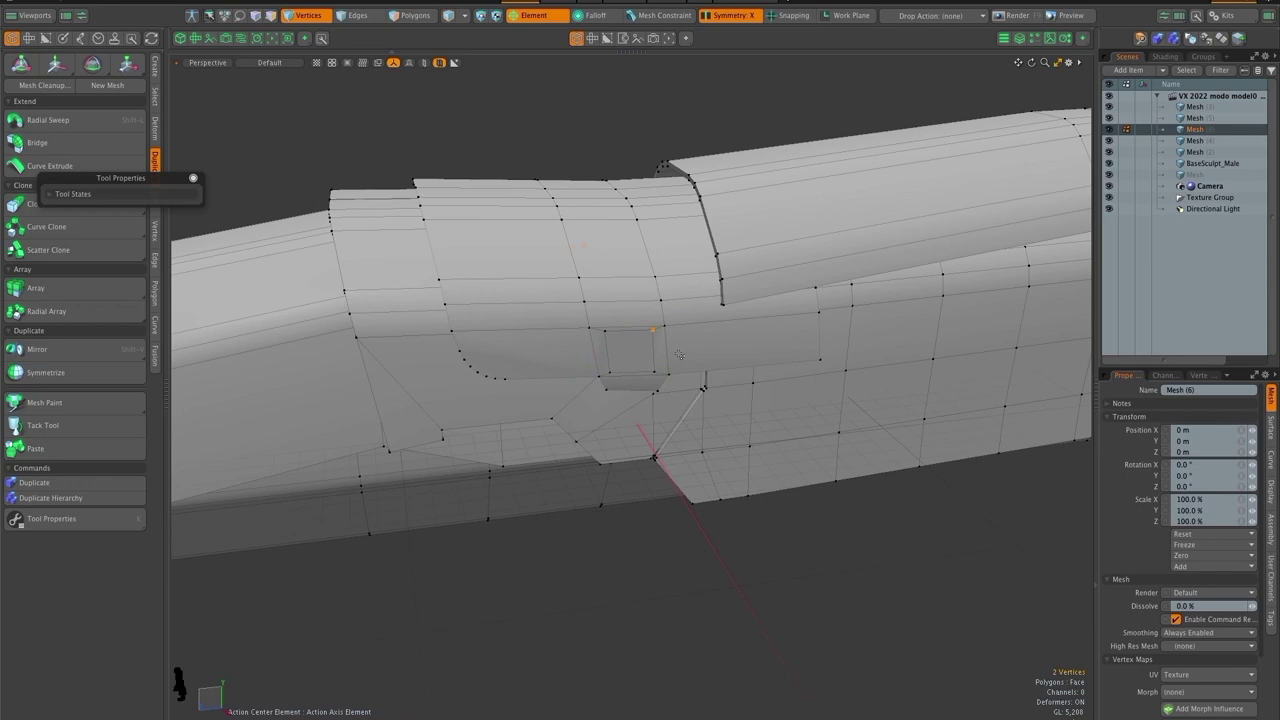
# Loop-slice the polygons around the side inset and bevel the inset polygon on both mirrored sides
pyautogui.press('3')
pyautogui.hotkey('alt', 'c')
pyautogui.click(597, 351)
pyautogui.press('space')
pyautogui.click(634, 346)
pyautogui.press('b')
pyautogui.moveTo(691, 349); pyautogui.dragTo(702, 349)
pyautogui.press('space')
# Reposition the side inset's corner vertices and bevel its face once more into a small recess
pyautogui.press('1')
pyautogui.press('y')
pyautogui.moveTo(611, 346); pyautogui.dragTo(690, 565)
pyautogui.press('space')
pyautogui.press('3')
pyautogui.click(640, 360)
pyautogui.press('b')
pyautogui.press('space')
pyautogui.scroll(10, 806, 455)
pyautogui.scroll(-10, 850, 401)
pyautogui.press('1')
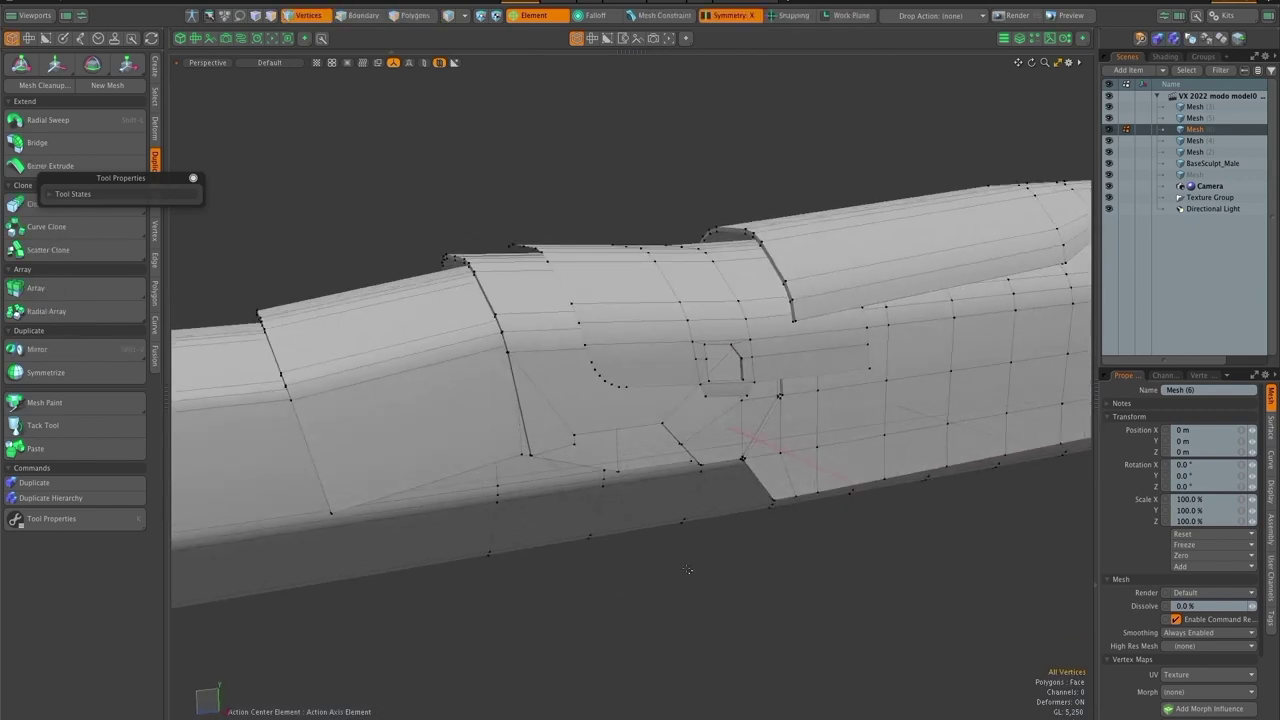
# Create a large box in the empty mesh so that it overlaps the rear end of the hull
pyautogui.press('3')
pyautogui.click(1197, 175)
pyautogui.click(155, 66)
pyautogui.click(20, 121)
pyautogui.moveTo(706, 368); pyautogui.dragTo(886, 547)
pyautogui.hotkey('ctrl', 'space')
pyautogui.click(900, 447)
pyautogui.moveTo(754, 456)
pyautogui.keyDown('alt'); pyautogui.mouseDown()
pyautogui.moveTo(740, 438)
pyautogui.moveTo(823, 552)
pyautogui.moveTo(510, 373)
pyautogui.moveTo(497, 326)
pyautogui.moveTo(600, 354)
pyautogui.moveTo(571, 350)
pyautogui.mouseUp(); pyautogui.keyUp('alt')
pyautogui.keyDown('ctrl'); pyautogui.keyDown('alt'); pyautogui.moveTo(595, 405); pyautogui.dragTo(600, 336); pyautogui.keyUp('alt'); pyautogui.keyUp('ctrl')
pyautogui.press('q')
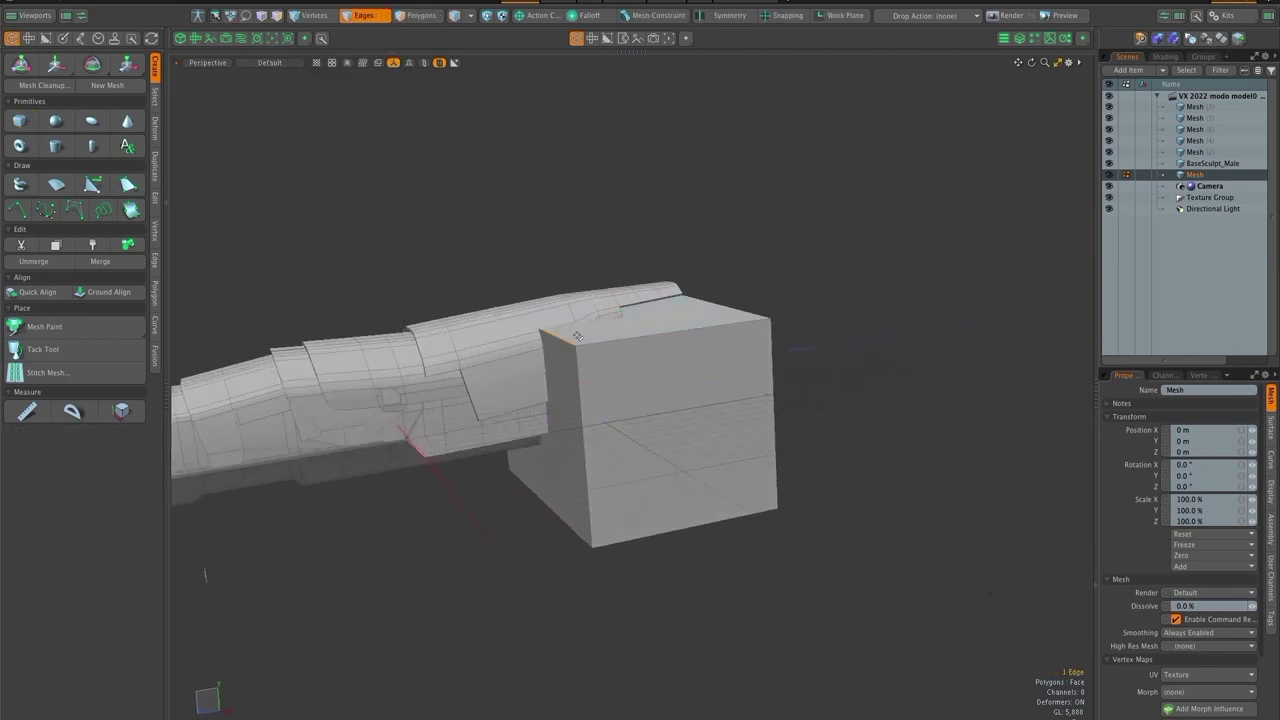
# Lower the box's top front edge about 3.2 m and shift it forward along the hull
pyautogui.press('y')
pyautogui.moveTo(525, 277); pyautogui.dragTo(527, 304)
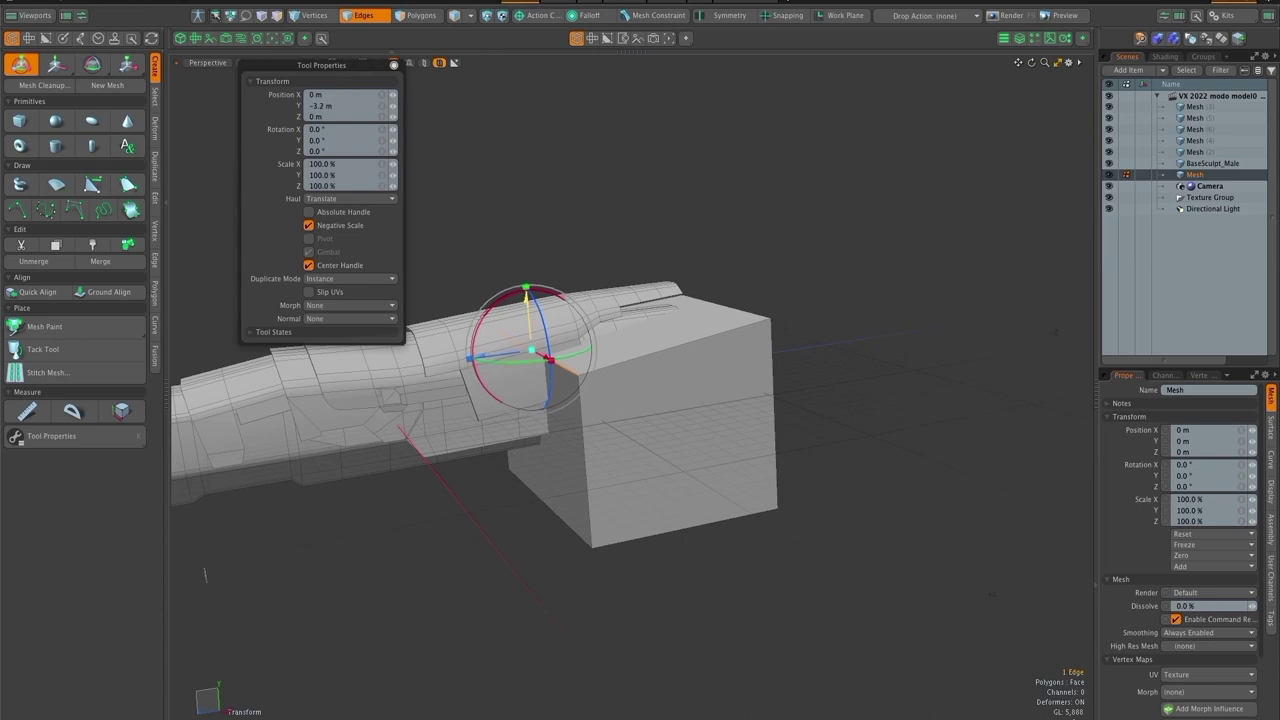
pyautogui.moveTo(523, 357); pyautogui.dragTo(495, 360)
pyautogui.press('q')
# Move the box's bottom front edge forward and lower its top front edge about 1.8 m to form a slope
pyautogui.press('y')
pyautogui.moveTo(536, 494); pyautogui.dragTo(459, 521)
pyautogui.press('q')
pyautogui.click(536, 370)
pyautogui.press('y')
pyautogui.moveTo(506, 331); pyautogui.dragTo(506, 341)
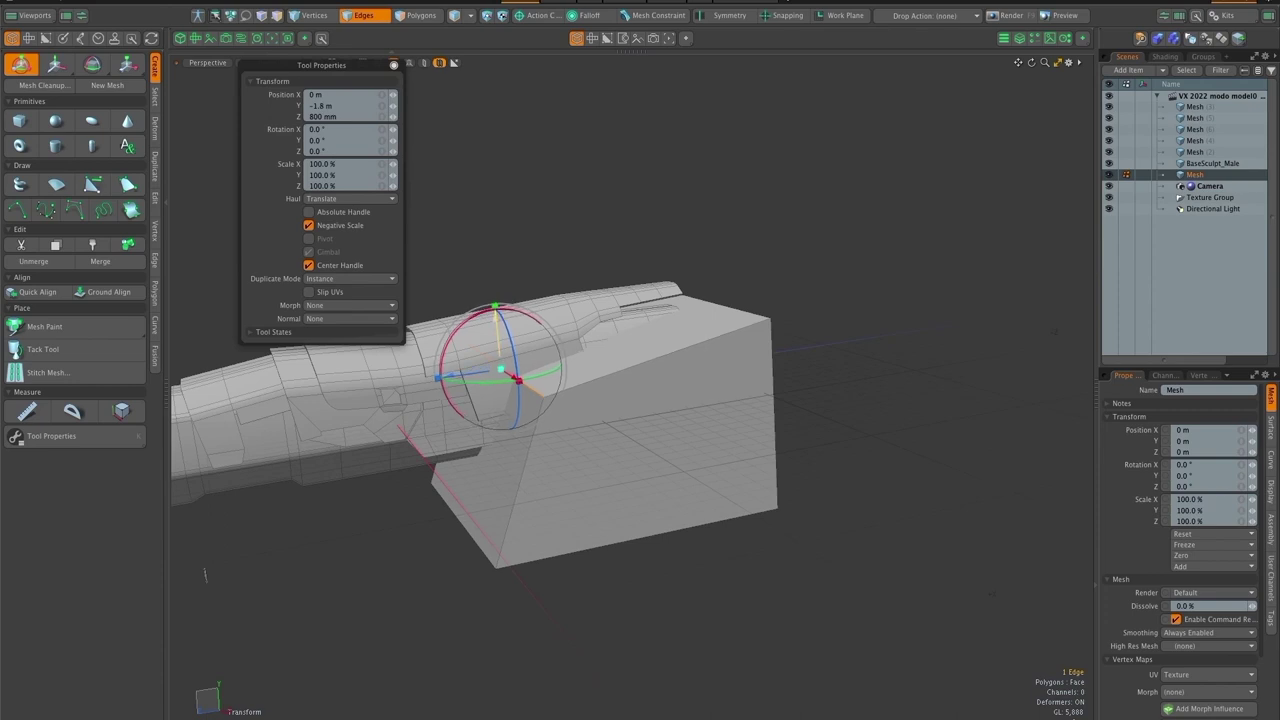
# Bevel the box's top front edge with a 1.32 m inset and round level 0
pyautogui.press('q')
pyautogui.press('b')
pyautogui.moveTo(676, 436); pyautogui.dragTo(698, 436)
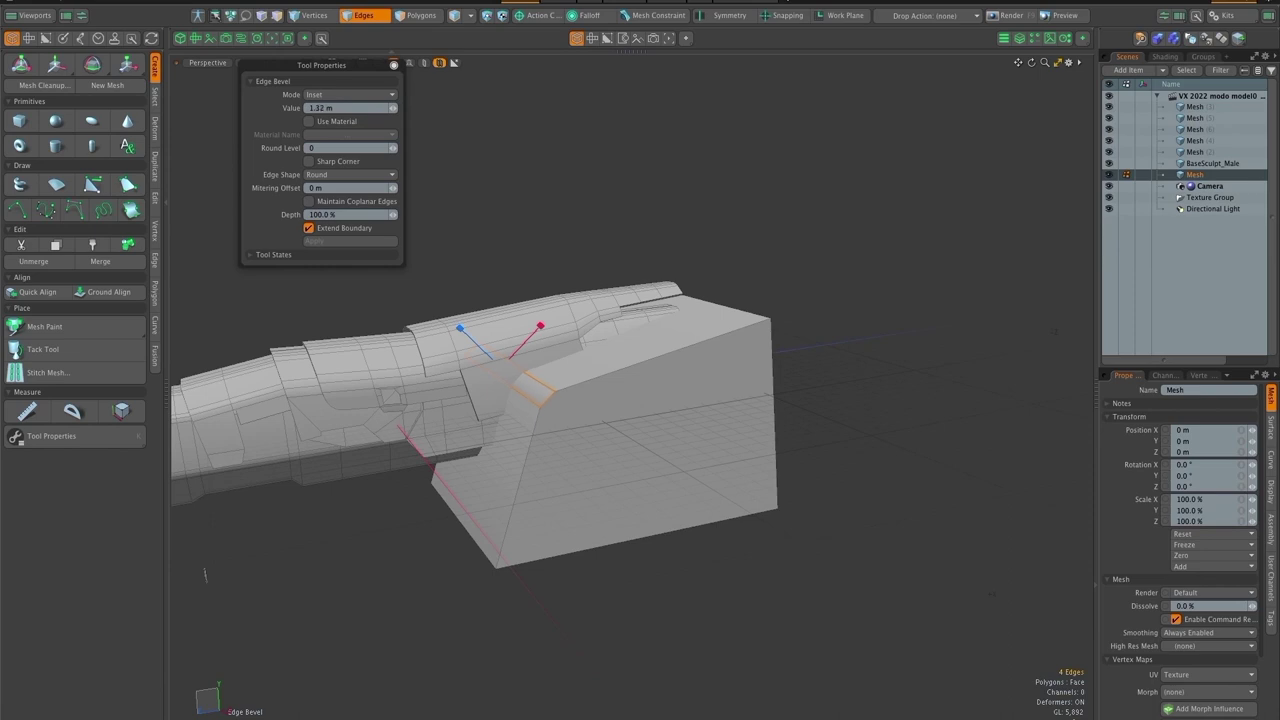
pyautogui.press('space')
pyautogui.scroll(-2, 713, 456)
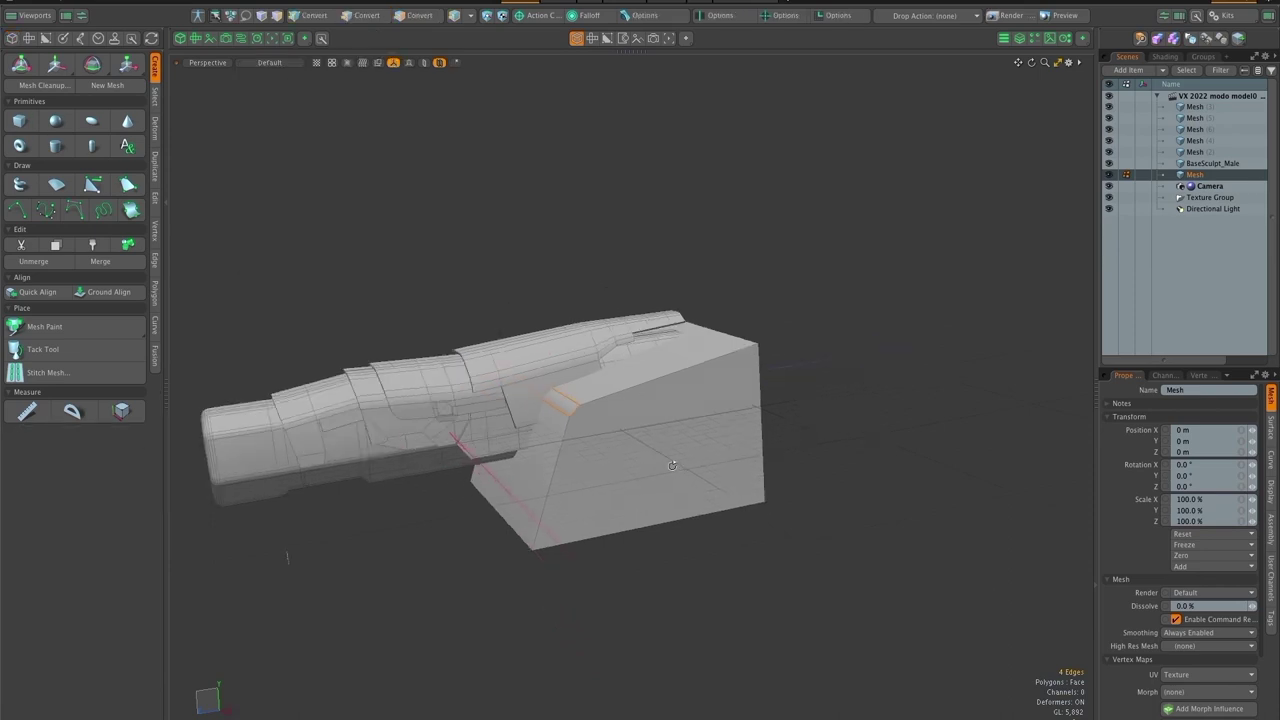
pyautogui.moveTo(556, 490); pyautogui.dragTo(600, 494)
pyautogui.hotkey('alt', 'c')
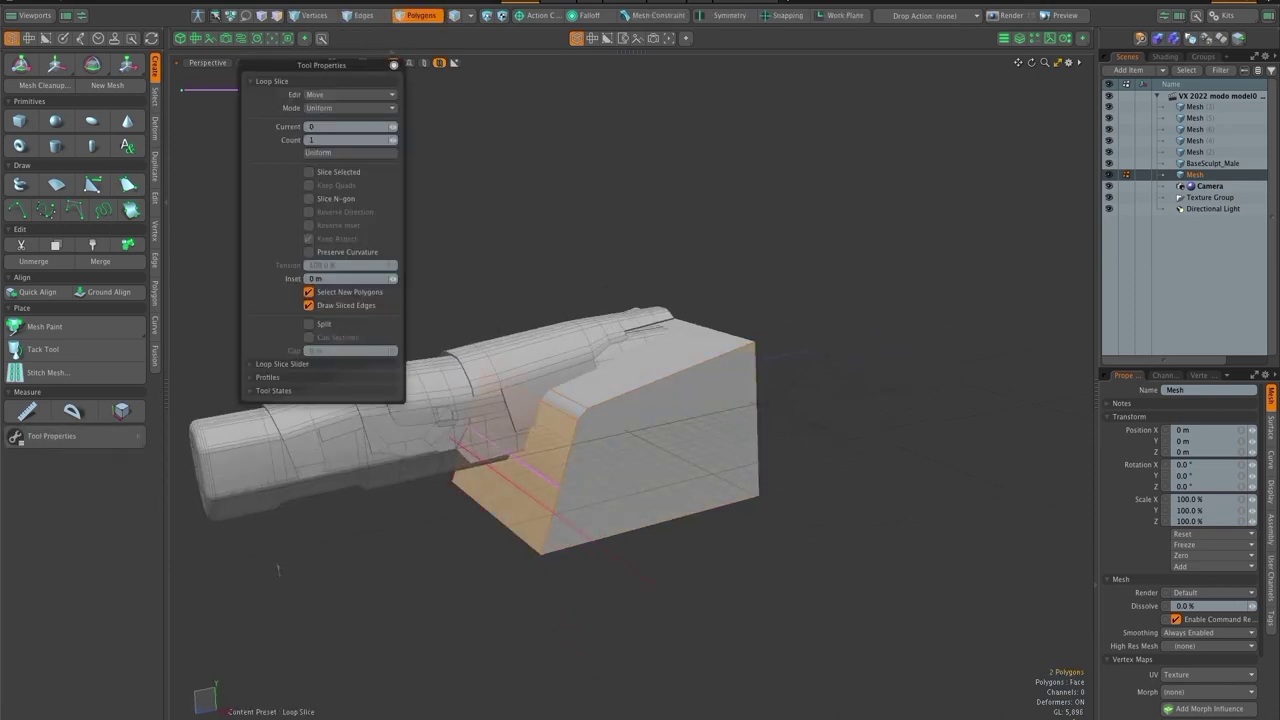
pyautogui.press('space')
# Cut the box horizontally through its sloped front with Polygon Slice in the Right view
pyautogui.hotkey('ctrl', 'space')
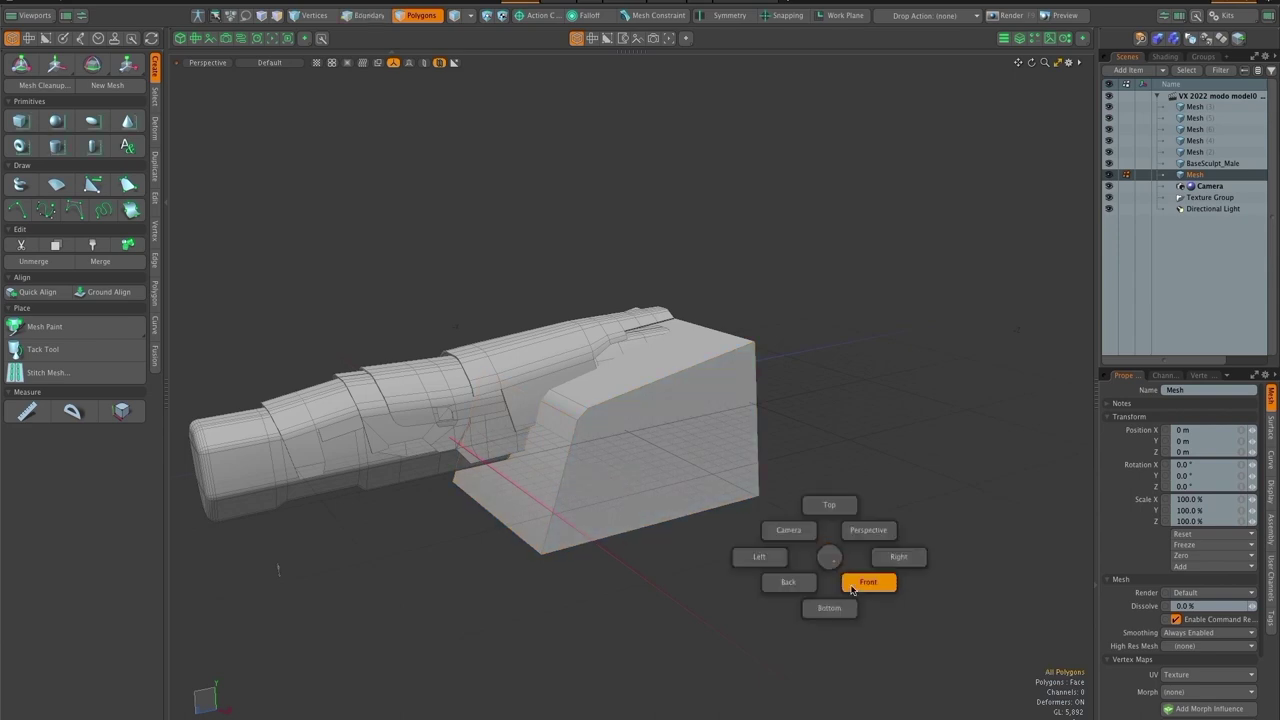
pyautogui.click(869, 583)
pyautogui.click(155, 198)
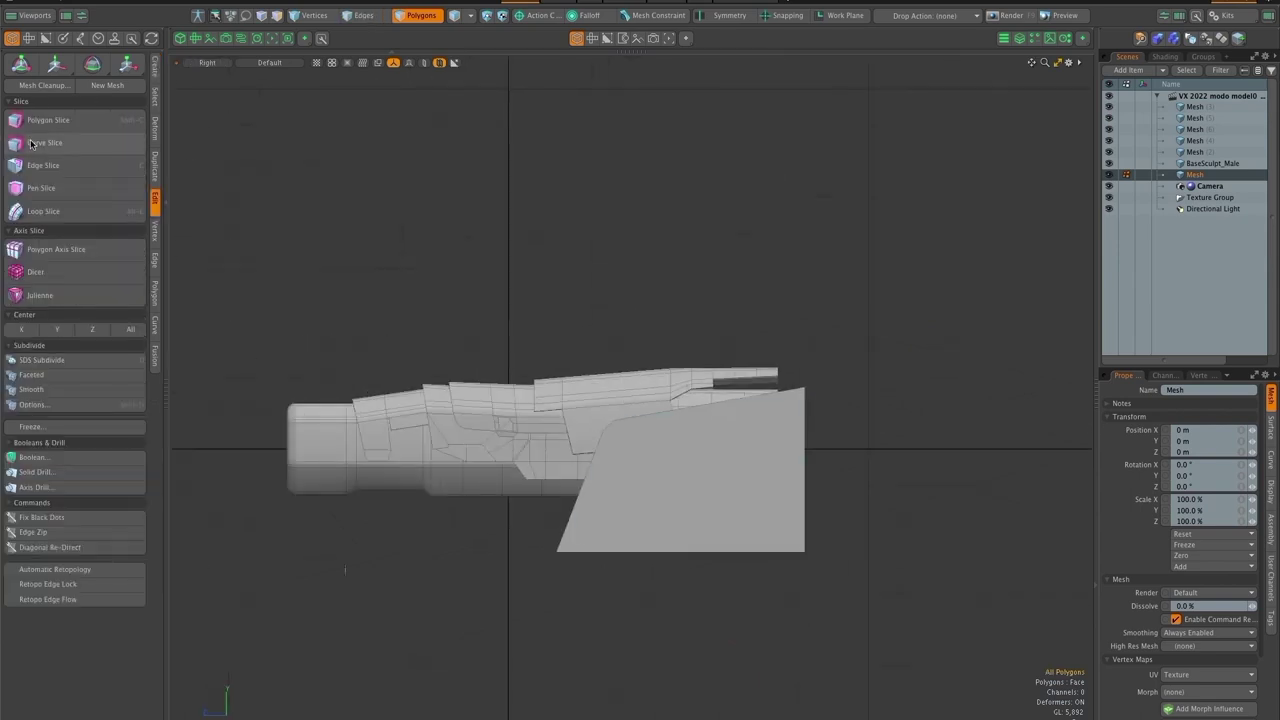
pyautogui.click(48, 120)
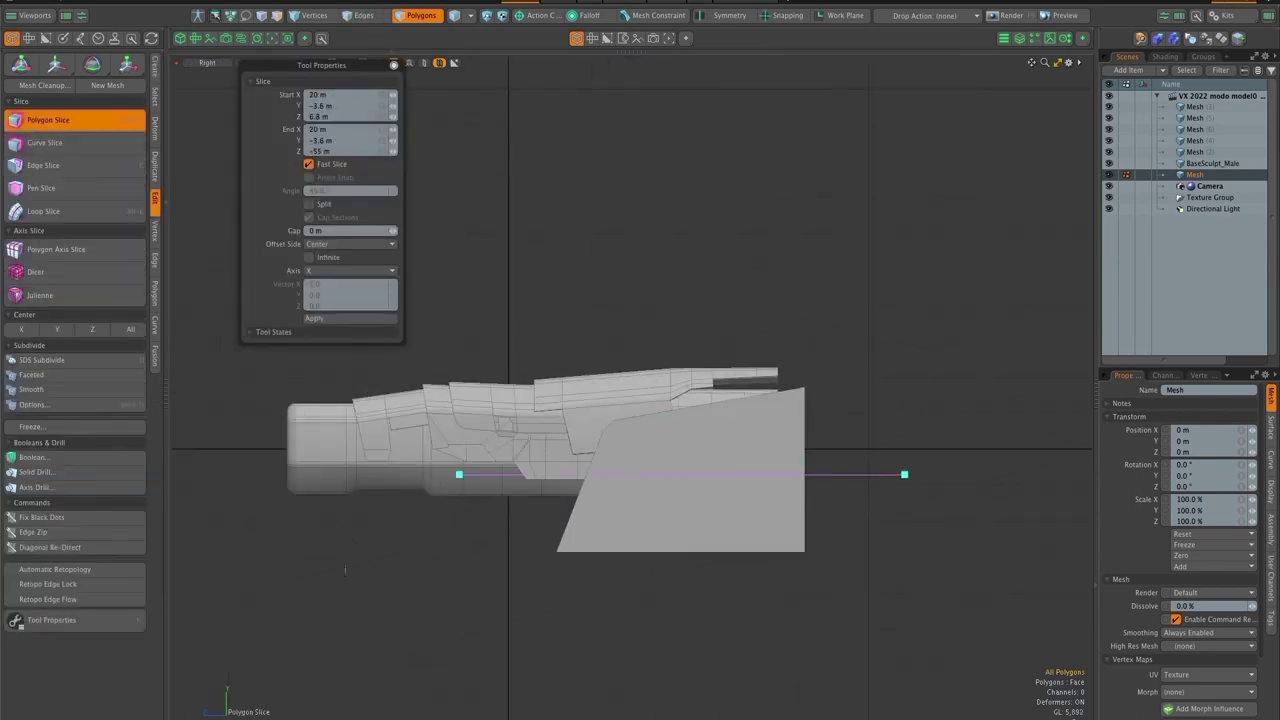
pyautogui.press('space')
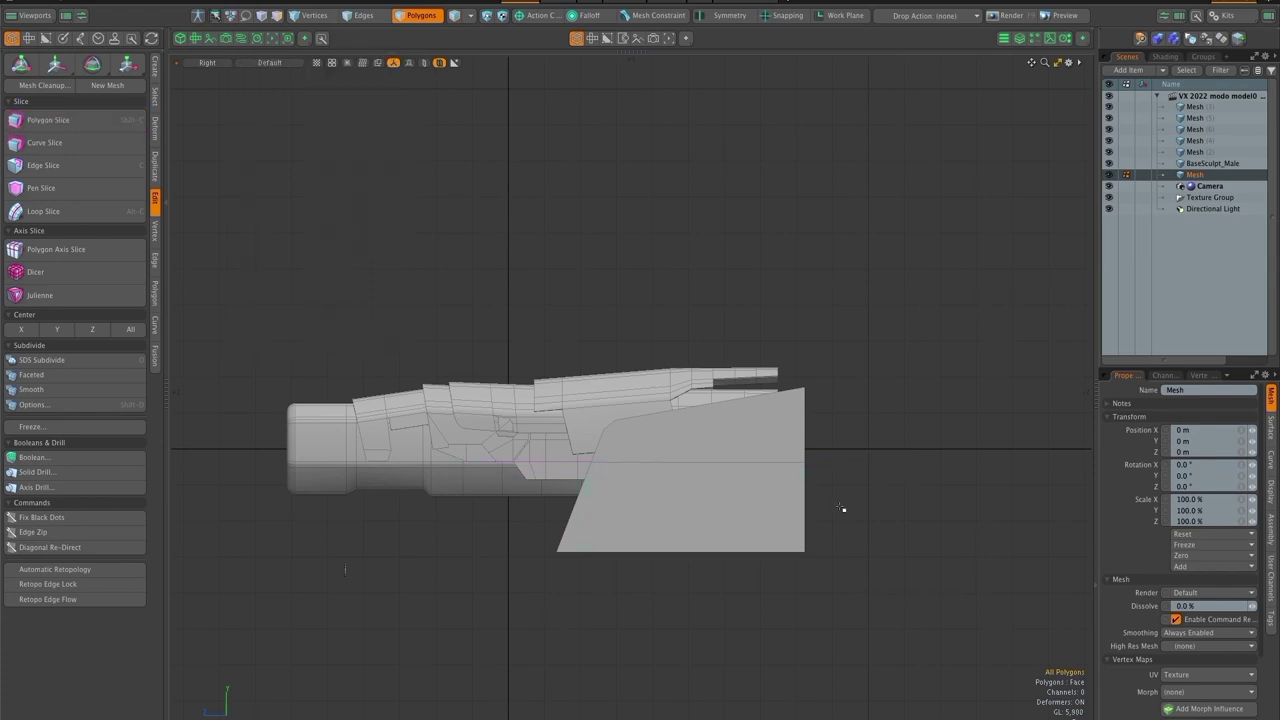
# Move the box's bottom front edge back about 10.1 m so the front slopes the other way below the slice
pyautogui.hotkey('ctrl', 'space')
pyautogui.click(835, 508)
pyautogui.click(580, 508)
pyautogui.moveTo(580, 508); pyautogui.dragTo(499, 548)
pyautogui.press('y')
pyautogui.moveTo(503, 489); pyautogui.dragTo(563, 485)
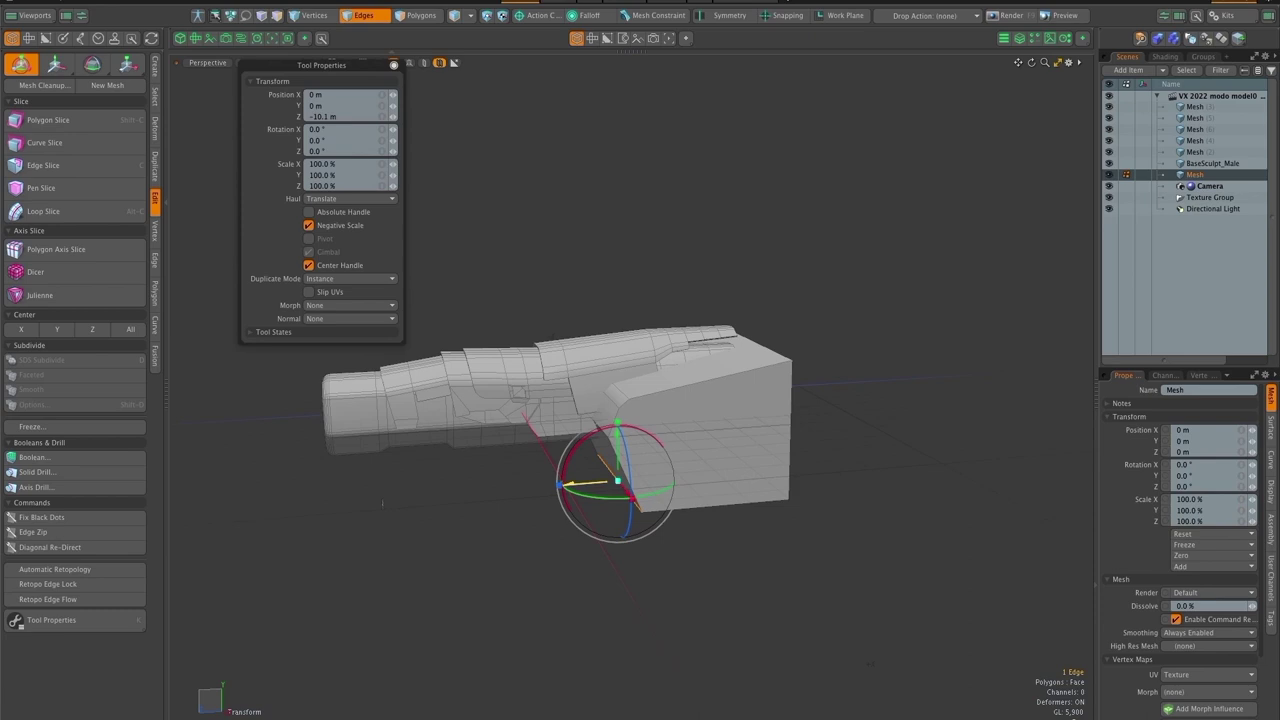
pyautogui.moveTo(637, 561); pyautogui.dragTo(600, 521)
pyautogui.press('q')
# Raise the sliced edge on the box's front about 1.9 m with the Transform tool
pyautogui.scroll(2, 606, 446)
pyautogui.click(611, 451)
pyautogui.press('y')
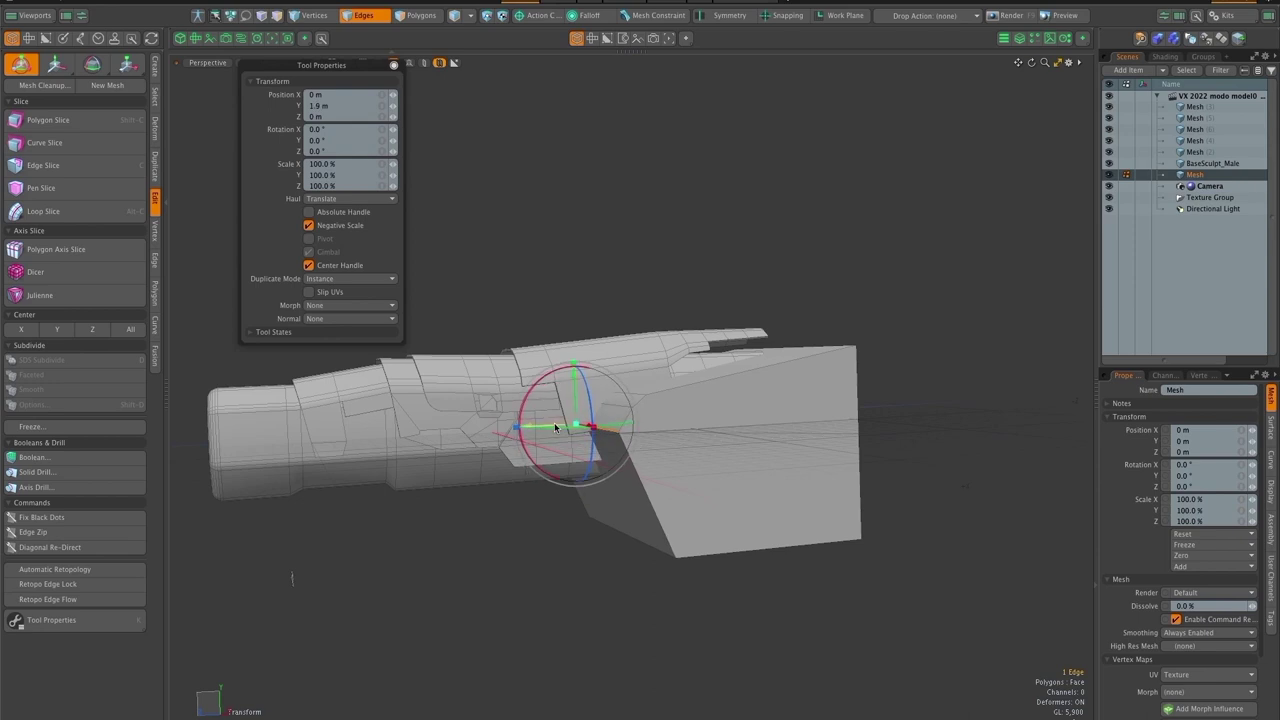
pyautogui.moveTo(575, 426); pyautogui.dragTo(632, 389)
pyautogui.press('q')
# Raise the box's bevelled front polygon about 1.2 m and adjust its top rear edge
pyautogui.press('y')
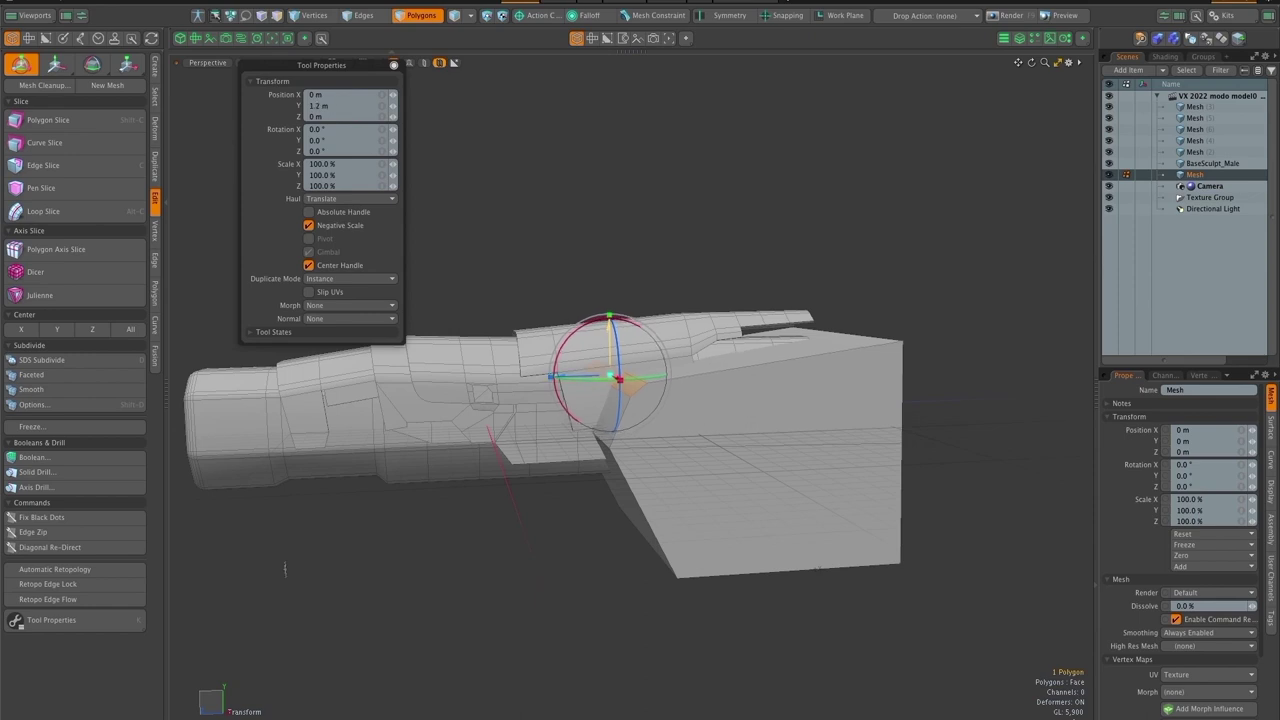
pyautogui.press('space')
pyautogui.press('y')
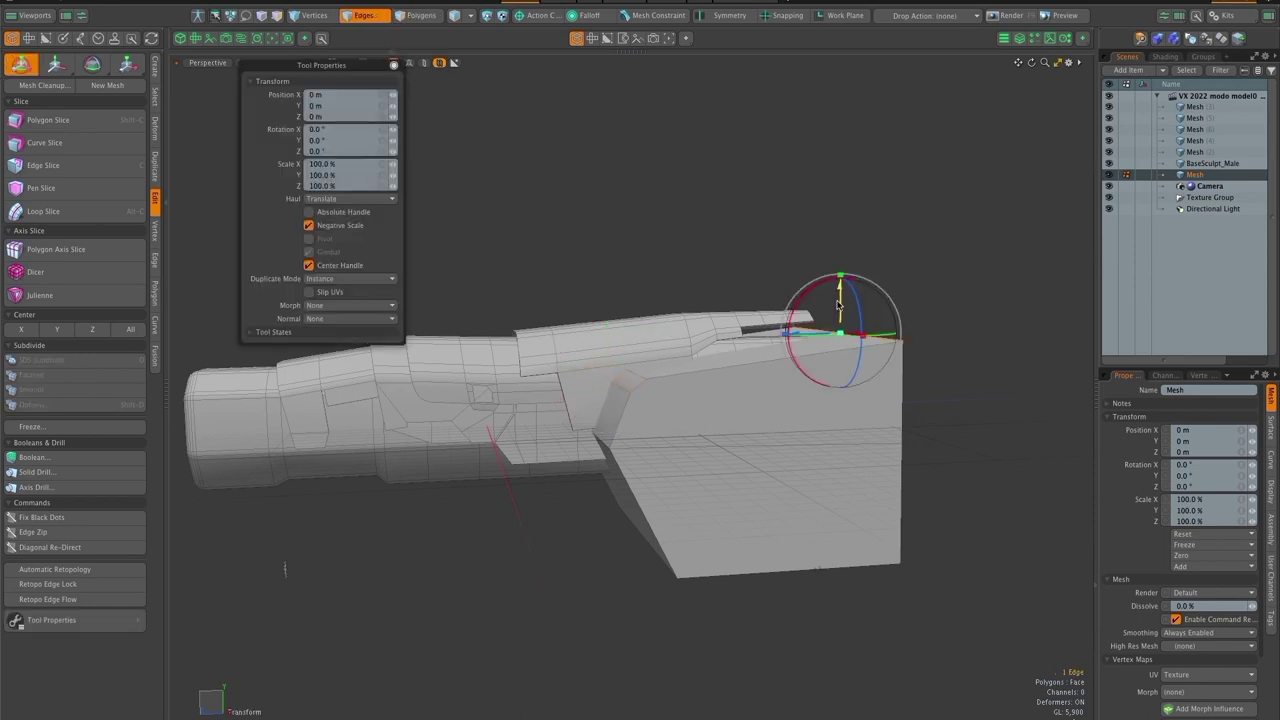
pyautogui.press('space')
pyautogui.click(920, 309)
pyautogui.scroll(-2, 745, 440)
pyautogui.moveTo(740, 440); pyautogui.dragTo(708, 447)
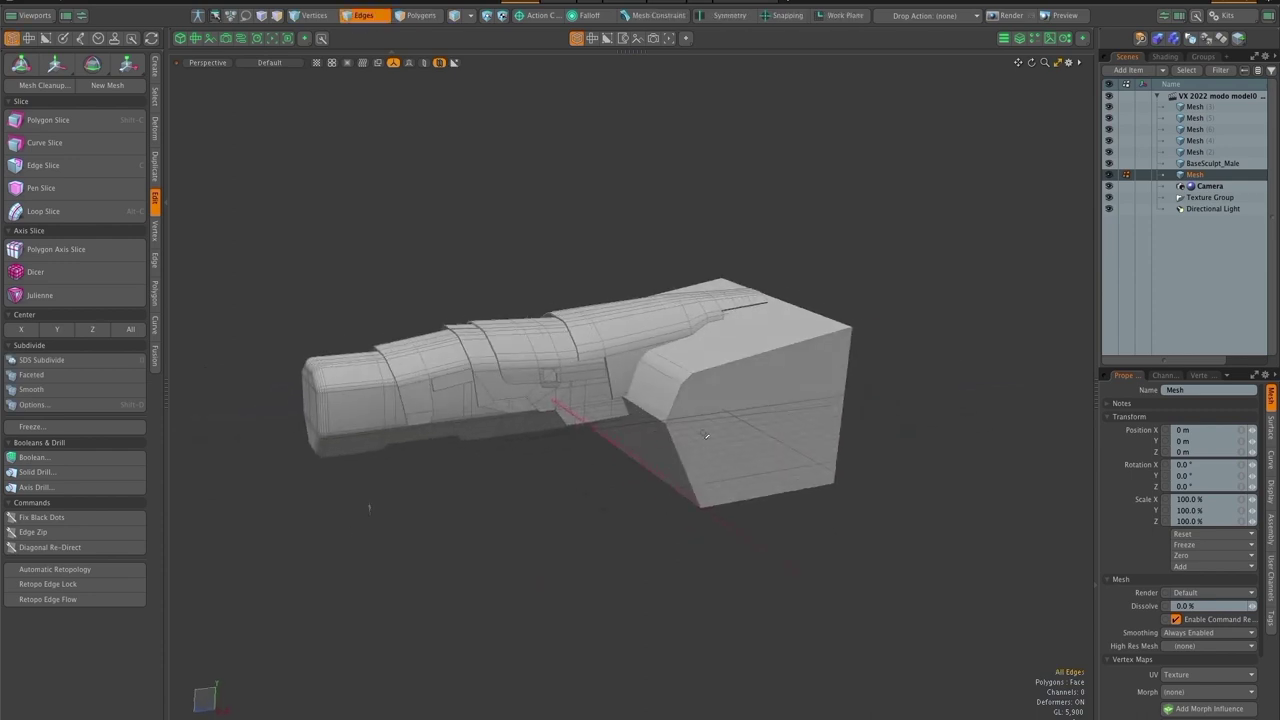
# Cut the finished box out of its mesh and select the upper rear panel, Mesh (5)
pyautogui.press('3')
pyautogui.click(954, 391)
pyautogui.press('Delete')
pyautogui.moveTo(750, 420); pyautogui.dragTo(709, 424)
pyautogui.press('5')
pyautogui.click(661, 353)
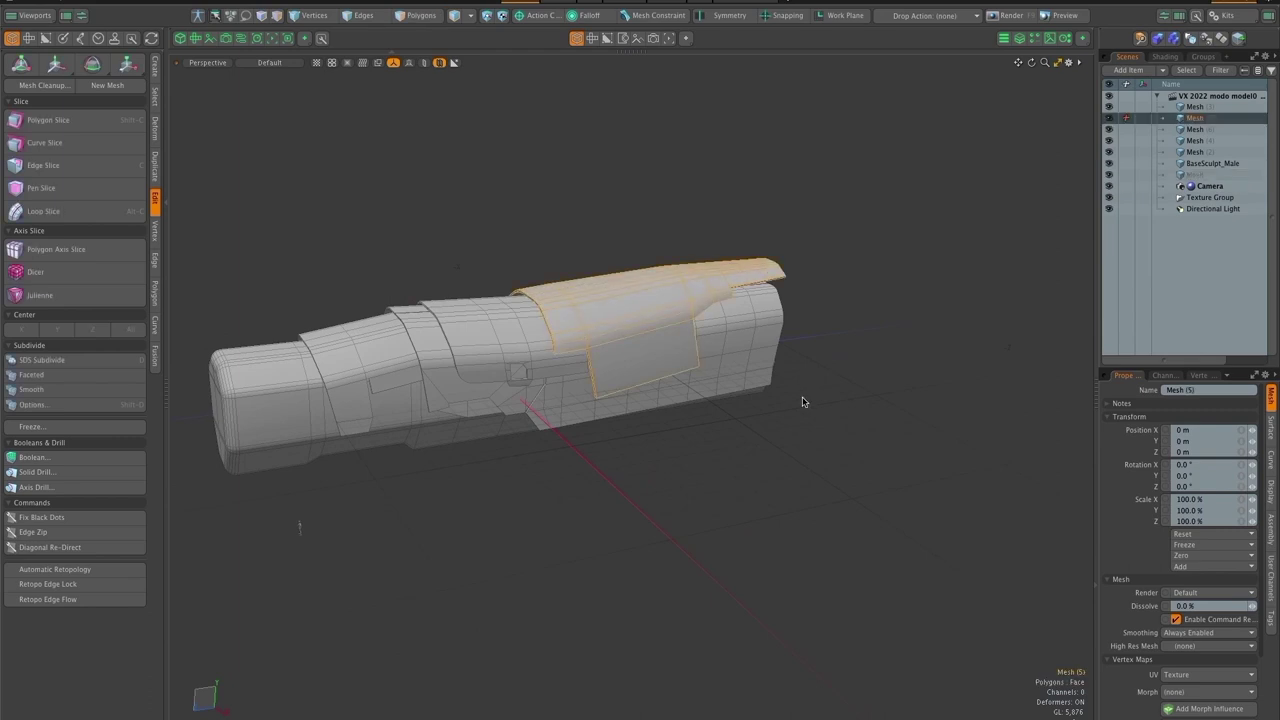
# Paste the box into Mesh (5) and trim the rear panel's side along the box's profile
pyautogui.press('3')
pyautogui.hotkey('ctrl', 'v')
pyautogui.click(732, 341)
pyautogui.hotkey('ctrl', 'z')
pyautogui.hotkey('ctrl', 'z')
# Paste the box into Mesh (4) and cut away the hull panel portion it encloses
pyautogui.moveTo(745, 395); pyautogui.dragTo(672, 376)
pyautogui.click(674, 377)
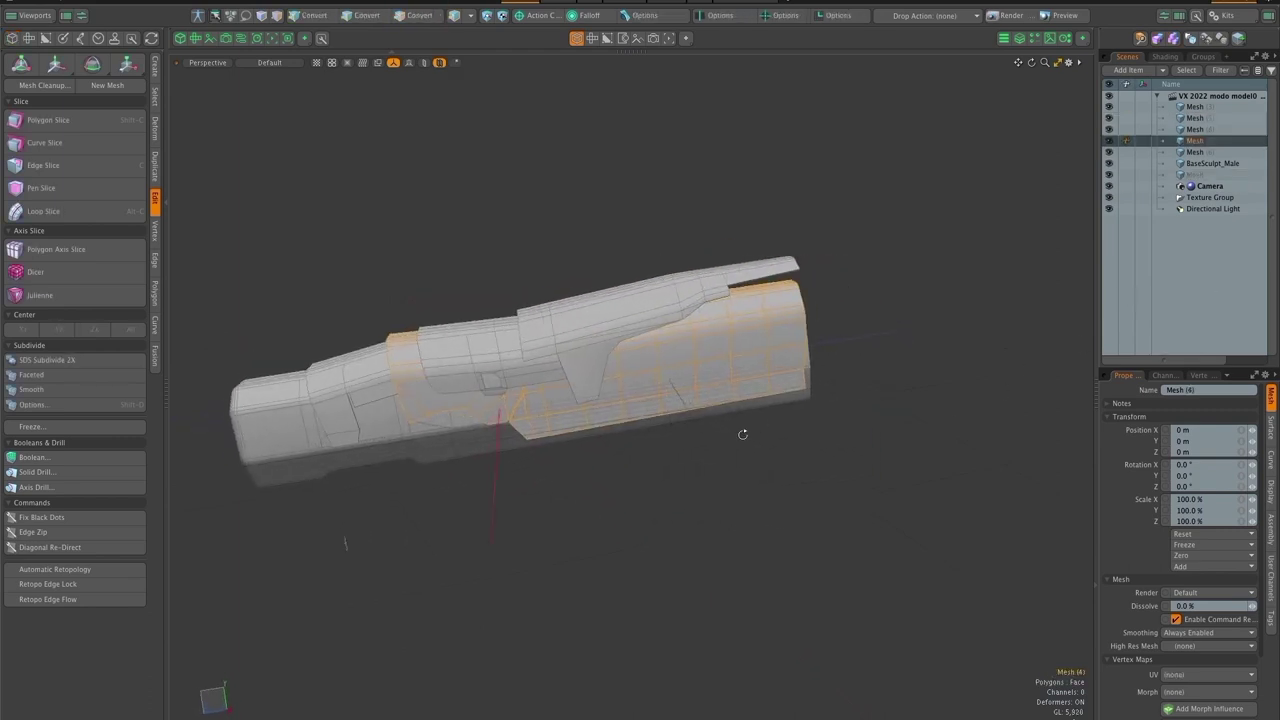
pyautogui.press('u')
pyautogui.moveTo(749, 423); pyautogui.dragTo(701, 347)
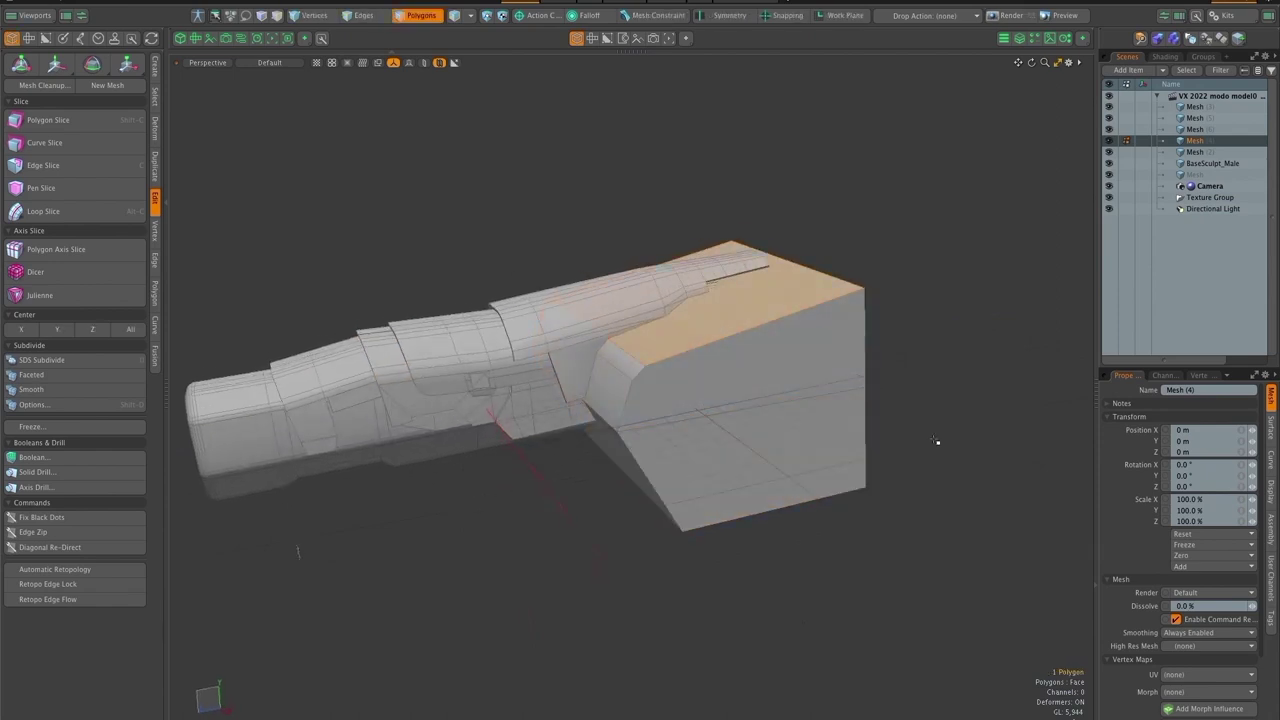
pyautogui.press('h')
pyautogui.moveTo(937, 441); pyautogui.dragTo(692, 373)
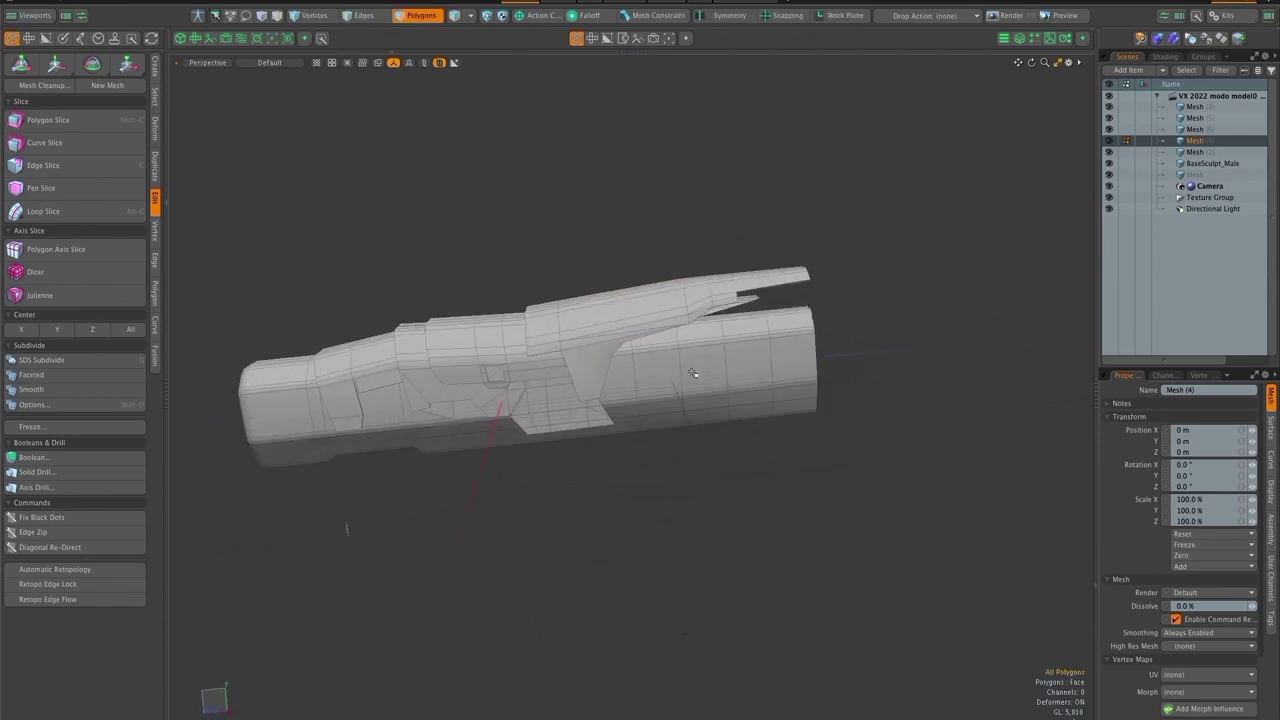
# Trim the inner hull, Mesh (2), with the pasted box and delete its enclosed rear section
pyautogui.press('3')
pyautogui.press('u')
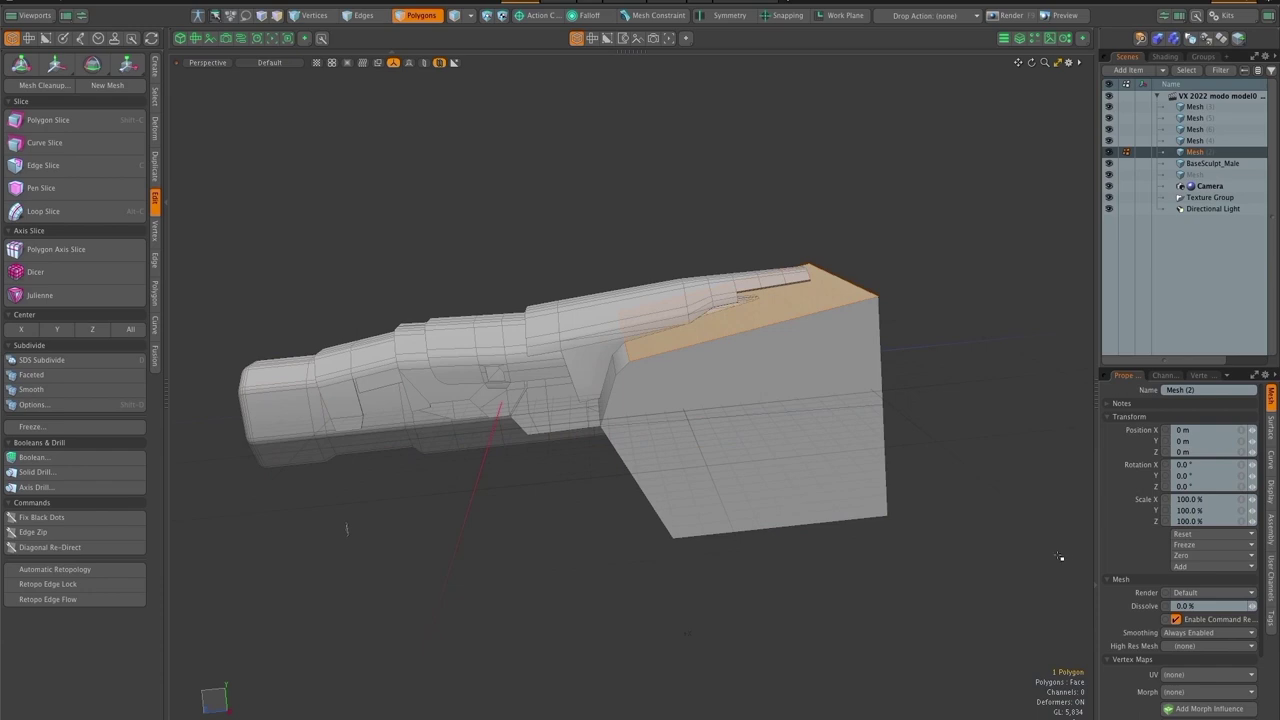
pyautogui.press('h')
pyautogui.moveTo(631, 497); pyautogui.dragTo(775, 488)
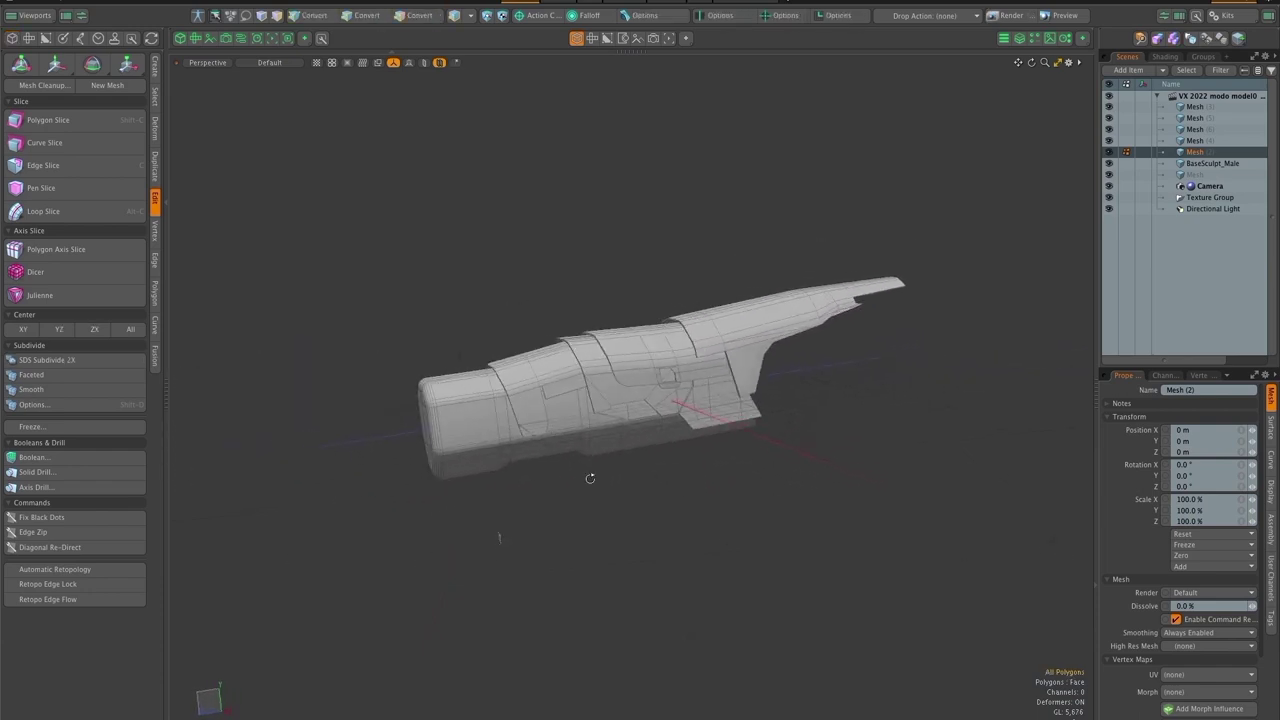
pyautogui.moveTo(590, 479); pyautogui.dragTo(805, 470)
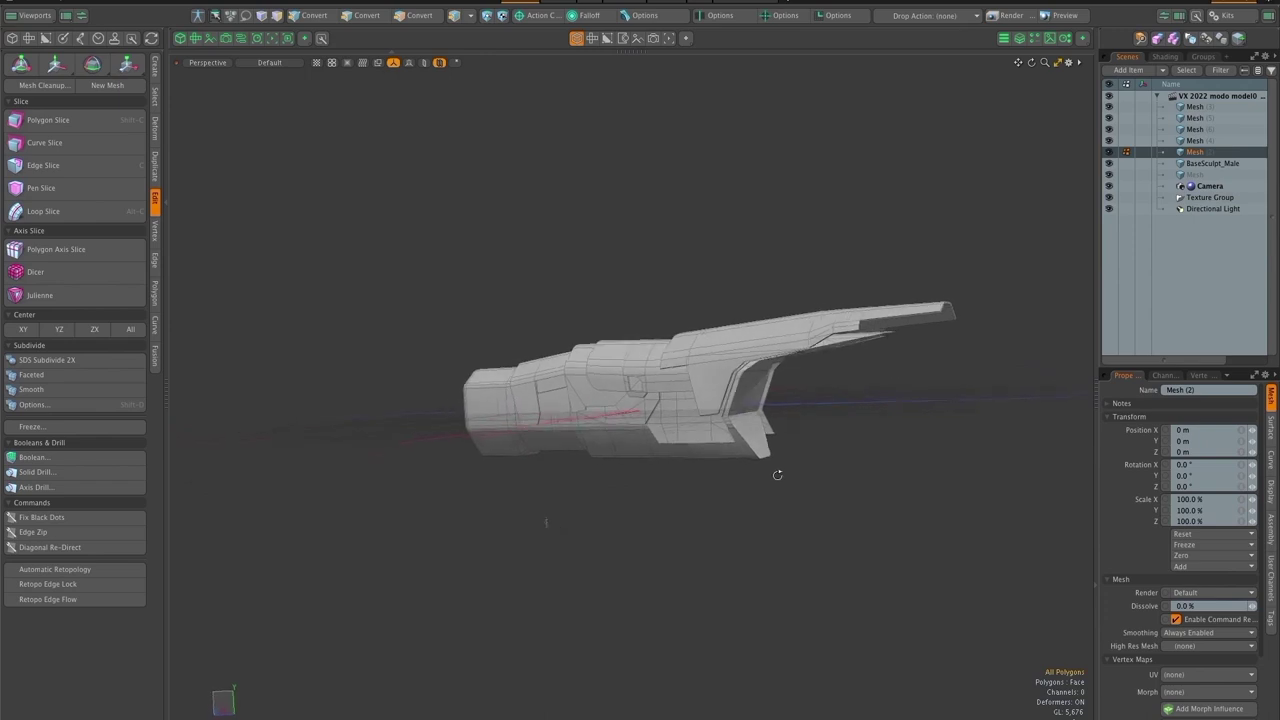
pyautogui.moveTo(698, 484); pyautogui.dragTo(624, 505)
pyautogui.hotkey('ctrl', 'space')
pyautogui.click(825, 540)
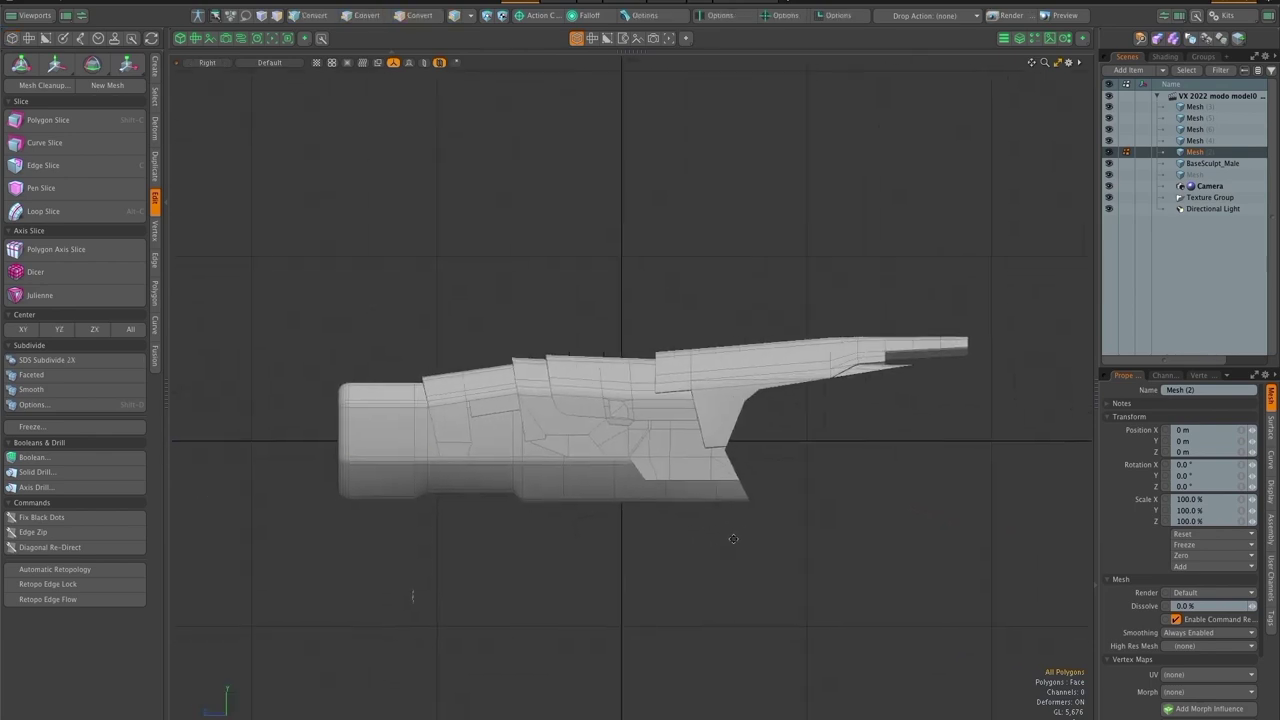
pyautogui.scroll(3, 736, 544)
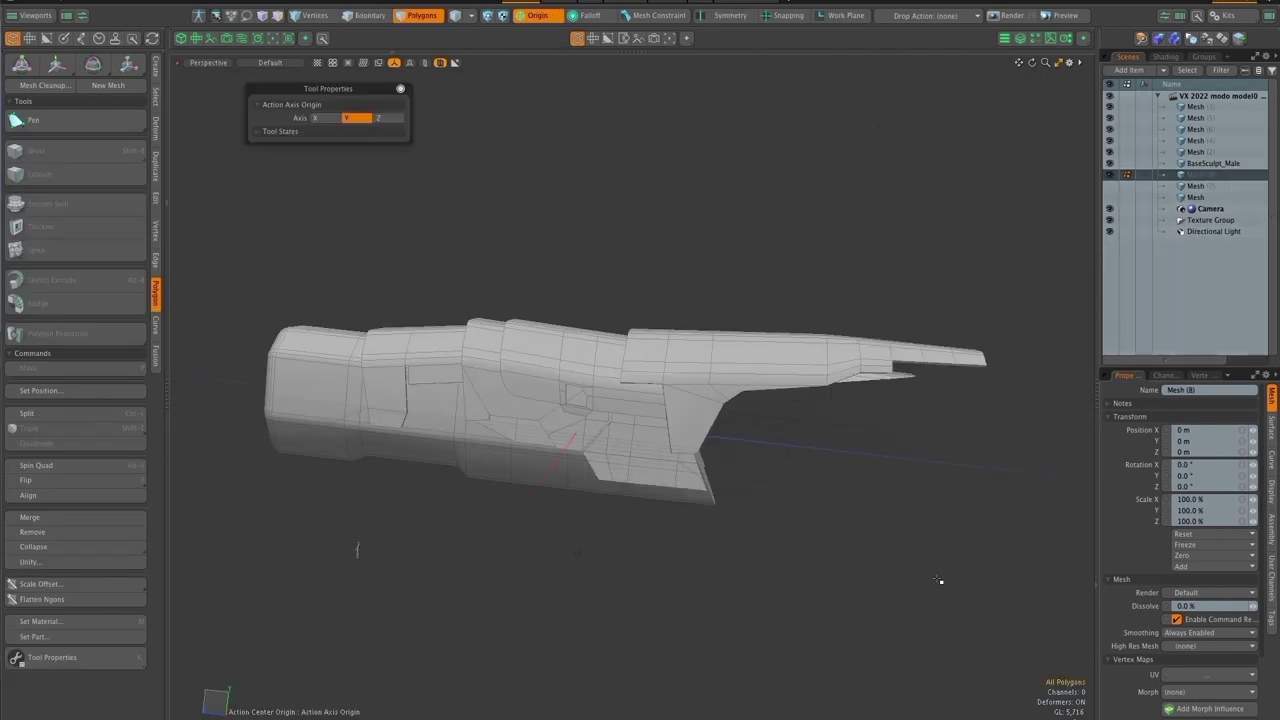
# Set the action centre to Automatic, resize the round section in Mesh (8) and delete its selected polygons
pyautogui.moveTo(940, 580); pyautogui.dragTo(873, 507)
pyautogui.hotkey('ctrl', 'space')
pyautogui.moveTo(769, 443); pyautogui.dragTo(806, 454)
pyautogui.moveTo(750, 540); pyautogui.dragTo(720, 528)
pyautogui.press('space')
pyautogui.click(836, 478)
pyautogui.press('r')
pyautogui.press('space')
pyautogui.click(540, 15)
pyautogui.click(548, 30)
pyautogui.press('r')
pyautogui.moveTo(727, 393); pyautogui.dragTo(708, 476)
pyautogui.press('space')
pyautogui.press('Delete')
# Loop-slice the round section in Mesh (8) and delete the surplus polygons to leave a ring
pyautogui.hotkey('alt', 'c')
pyautogui.moveTo(708, 476); pyautogui.dragTo(942, 536)
pyautogui.press('space')
pyautogui.press('Up')
pyautogui.press('Up')
pyautogui.press('Up')
pyautogui.press('Up')
pyautogui.press('Up')
pyautogui.press('Up')
pyautogui.press('Up')
pyautogui.press('Up')
pyautogui.press('Up')
pyautogui.press('Up')
pyautogui.press('Delete')
# Scale the ring behind the hull and thicken it with a -350 mm offset
pyautogui.press('r')
pyautogui.moveTo(826, 540); pyautogui.dragTo(799, 440)
pyautogui.press('space')
pyautogui.click(156, 293)
pyautogui.click(75, 227)
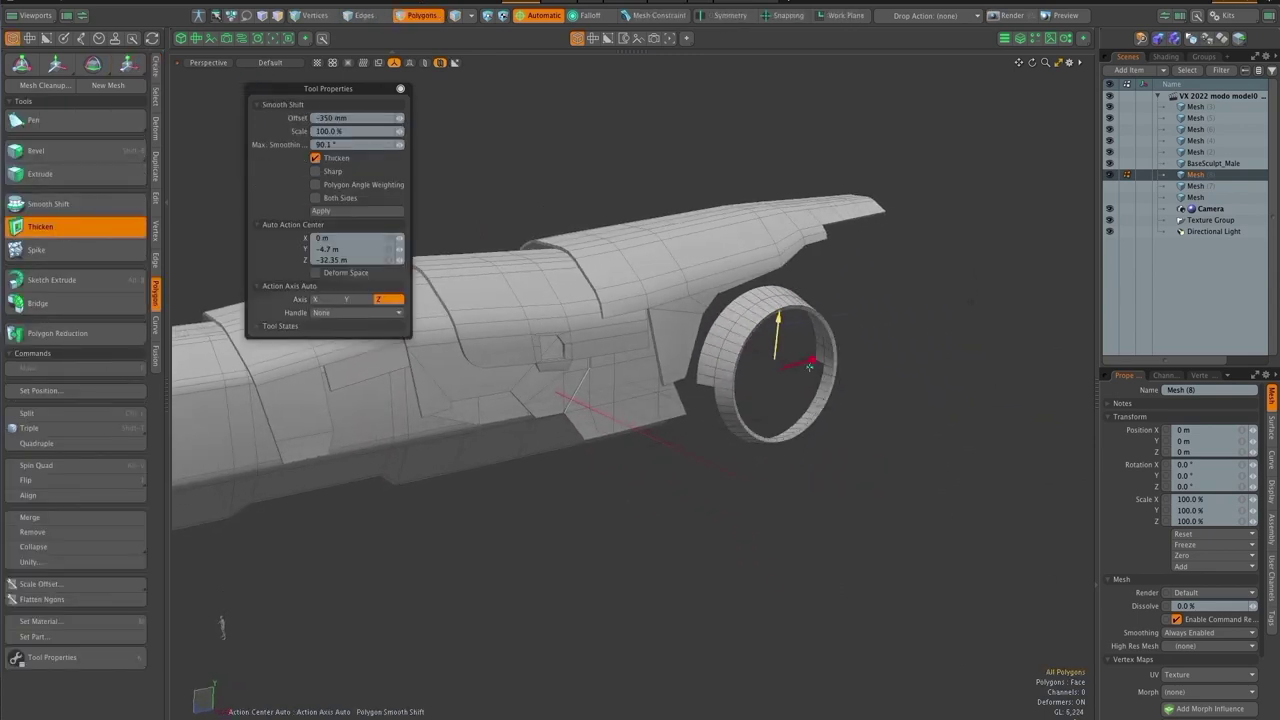
pyautogui.press('space')
# Lower the thickened ring slightly behind the hull with the Transform tool
pyautogui.moveTo(560, 520); pyautogui.dragTo(415, 538)
pyautogui.press('y')
pyautogui.moveTo(651, 453); pyautogui.dragTo(811, 403)
pyautogui.moveTo(812, 350); pyautogui.dragTo(812, 366)
pyautogui.press('space')
# Create a sphere of about 5.2 m radius inside the ring in Mesh (9), with 24 sides and 12 segments
pyautogui.moveTo(640, 470); pyautogui.dragTo(822, 483)
pyautogui.click(156, 67)
pyautogui.click(57, 121)
pyautogui.hotkey('ctrl', 'space')
pyautogui.click(922, 576)
pyautogui.moveTo(788, 384); pyautogui.dragTo(837, 433)
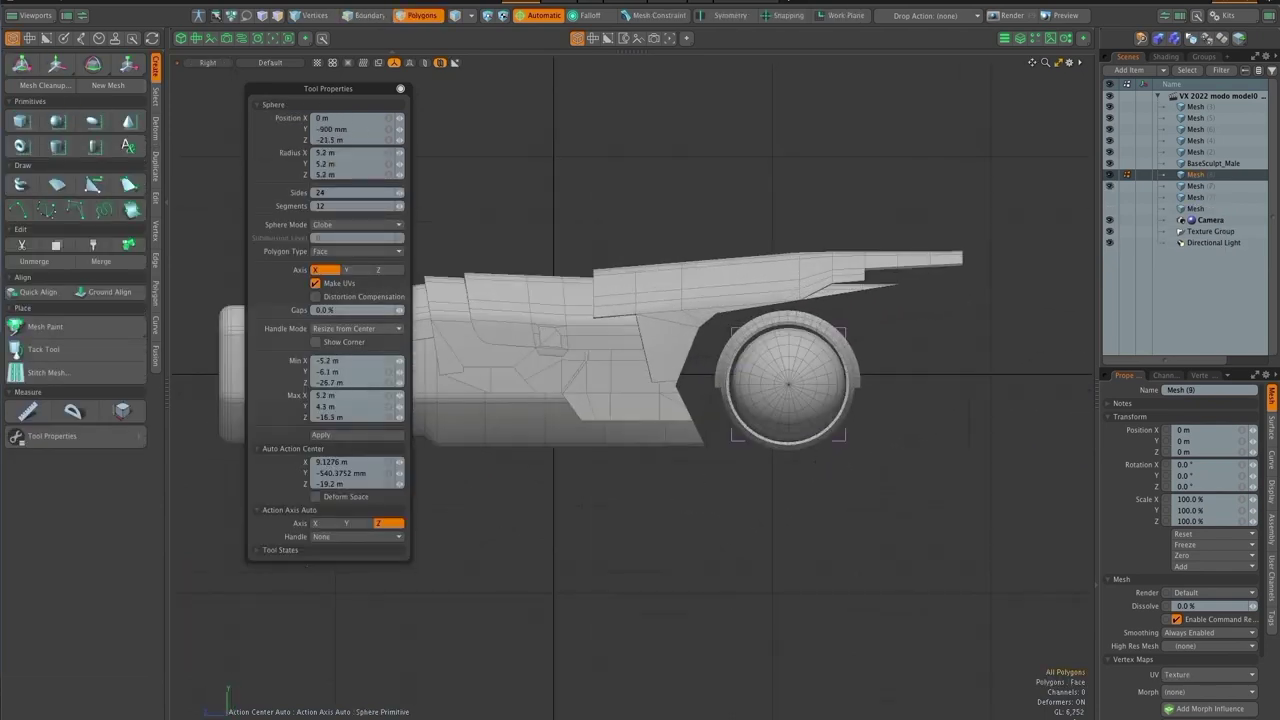
# Open up the sphere in Mesh (9) by deleting its inboard side and the circular cap on its outboard side
pyautogui.hotkey('ctrl', 'space')
pyautogui.moveTo(762, 391); pyautogui.dragTo(798, 410)
pyautogui.keyDown('alt'); pyautogui.moveTo(790, 460); pyautogui.dragTo(420, 466); pyautogui.keyUp('alt')
pyautogui.moveTo(540, 442); pyautogui.dragTo(566, 437)
pyautogui.press('space')
pyautogui.keyDown('alt'); pyautogui.moveTo(745, 466); pyautogui.dragTo(470, 478); pyautogui.keyUp('alt')
pyautogui.moveTo(546, 412); pyautogui.dragTo(857, 471)
pyautogui.press('Delete')
pyautogui.moveTo(735, 474); pyautogui.dragTo(709, 471)
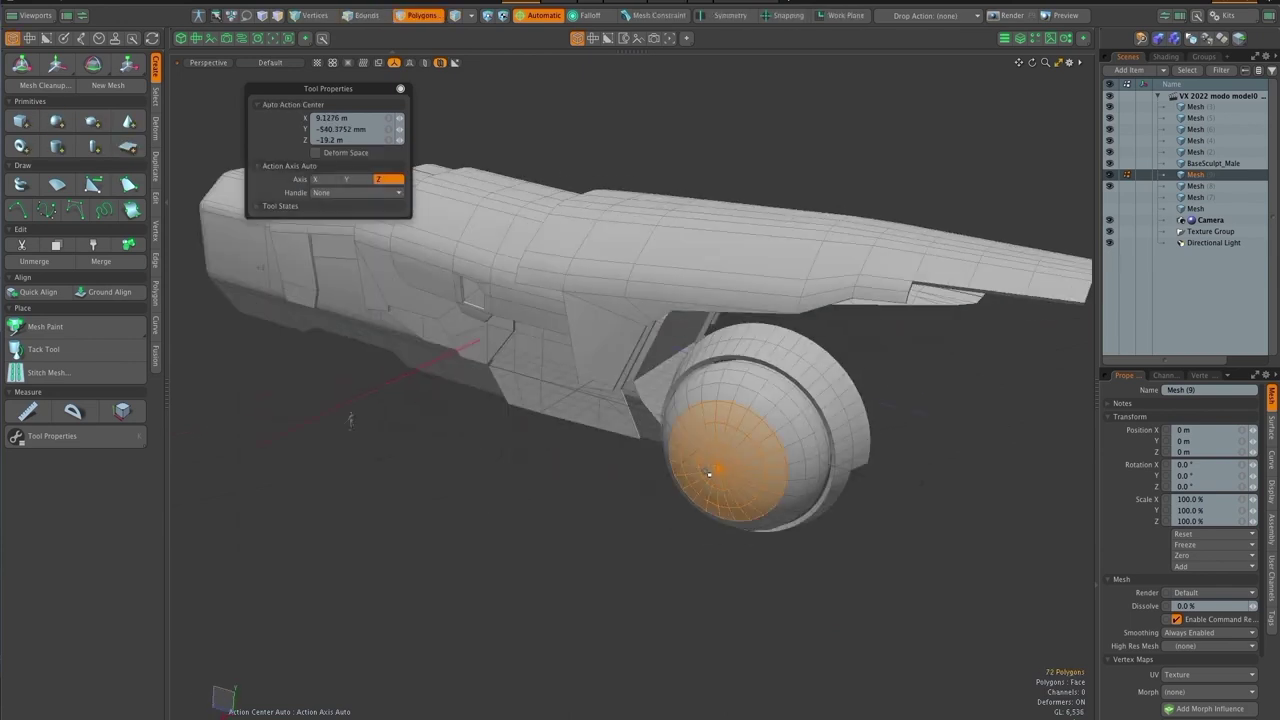
pyautogui.press('Delete')
# Delete the rear half of the sphere shell and extend its upper end edges straight back into a long arm
pyautogui.click(1196, 186)
pyautogui.hotkey('ctrl', 'space')
pyautogui.click(926, 582)
pyautogui.click(1196, 175)
pyautogui.moveTo(728, 276)
pyautogui.mouseDown()
pyautogui.moveTo(872, 479)
pyautogui.moveTo(799, 220)
pyautogui.mouseUp()
pyautogui.press('Delete')
pyautogui.hotkey('shift', 'x')
pyautogui.moveTo(732, 437); pyautogui.dragTo(489, 340)
pyautogui.scroll(-2, 704, 373)
pyautogui.press('q')
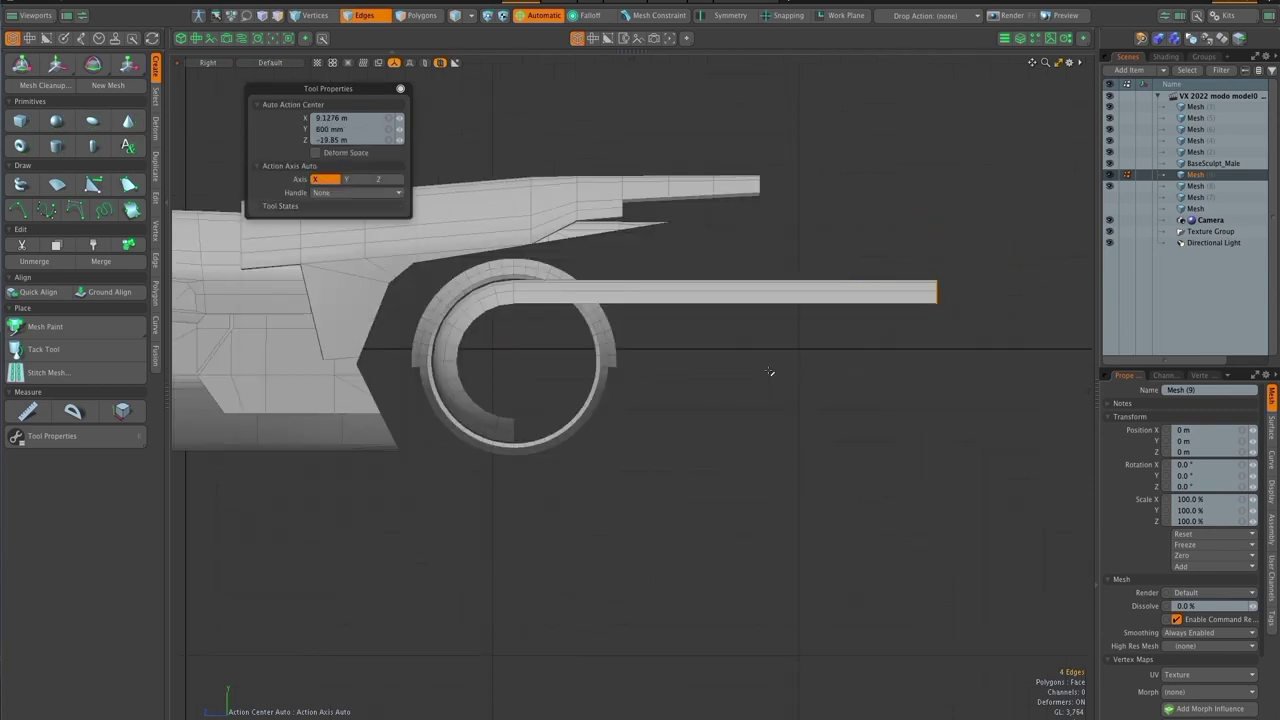
# Add loop slices across the length of the upper arm
pyautogui.hotkey('alt', 'c')
pyautogui.moveTo(402, 167); pyautogui.dragTo(210, 83)
pyautogui.press('q')
# Taper the upper arm's thickness towards its rear tip using the Transform tool with a linear falloff
pyautogui.click(590, 15)
pyautogui.click(598, 44)
pyautogui.press('y')
pyautogui.click(934, 298)
pyautogui.moveTo(934, 213)
pyautogui.mouseDown()
pyautogui.moveTo(934, 247)
pyautogui.moveTo(934, 217)
pyautogui.mouseUp()
pyautogui.press('q')
pyautogui.click(566, 323)
pyautogui.scroll(1, 570, 320)
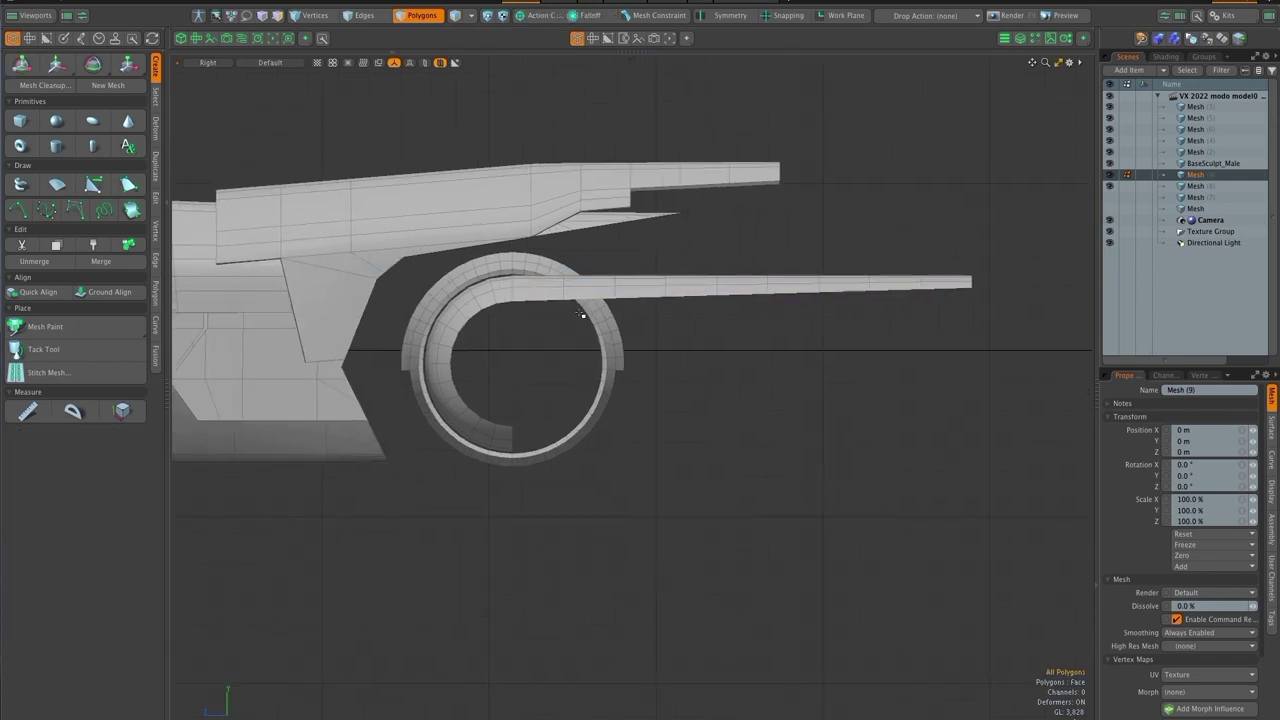
pyautogui.press('y')
pyautogui.moveTo(767, 214); pyautogui.dragTo(767, 208)
pyautogui.press('q')
# Narrow the upper arm towards its tip with a linear falloff, scaling X to 34.5% and shifting it 200 mm in X
pyautogui.press('.')
pyautogui.moveTo(750, 432); pyautogui.dragTo(477, 489)
pyautogui.hotkey('ctrl', 'z')
pyautogui.hotkey('ctrl', 'z')
pyautogui.moveTo(571, 451); pyautogui.dragTo(522, 480)
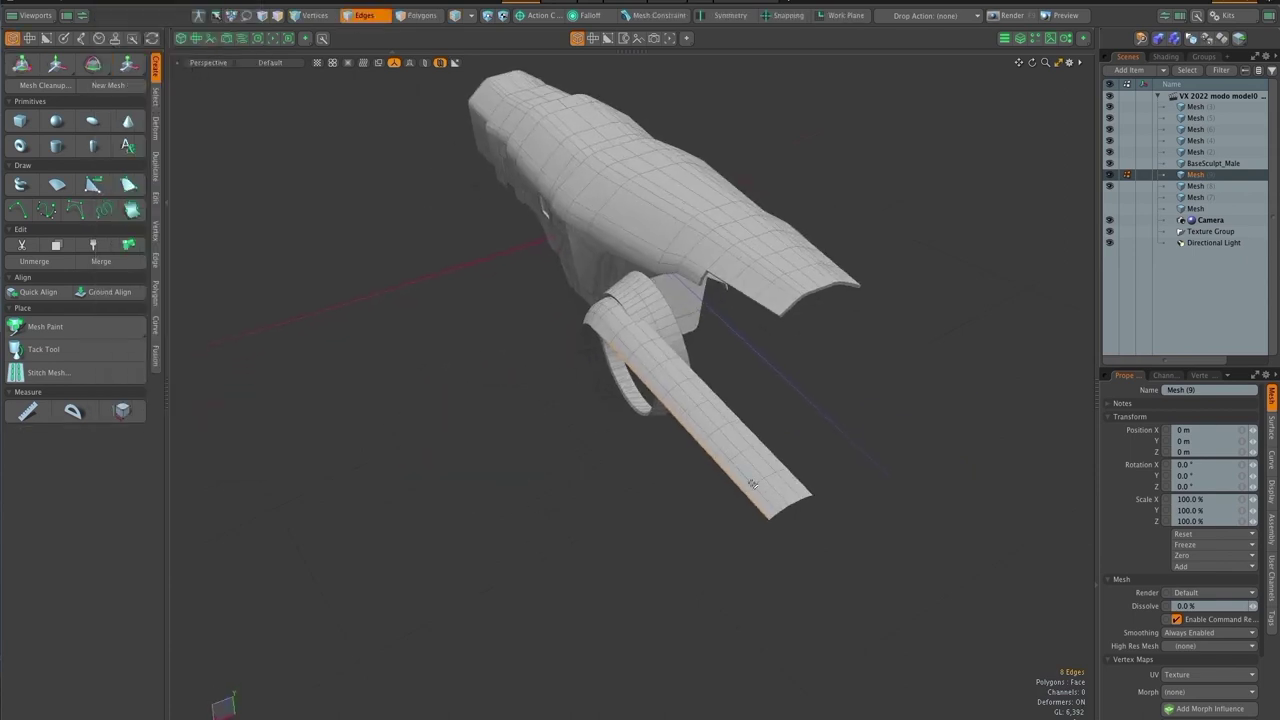
pyautogui.click(638, 65)
pyautogui.hotkey('ctrl', 'space')
pyautogui.click(814, 403)
pyautogui.press('y')
pyautogui.moveTo(746, 345); pyautogui.dragTo(696, 345)
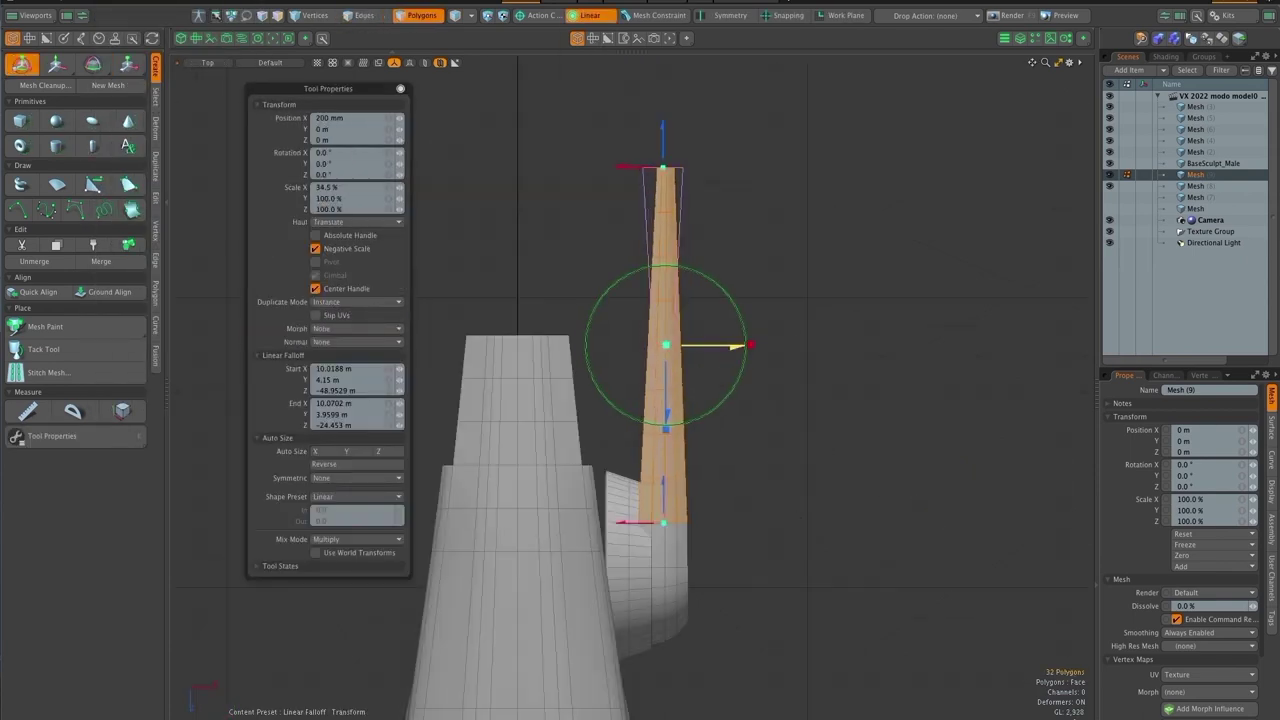
# Nudge the selected part of the curved shell slightly with the Transform tool
pyautogui.press('.')
pyautogui.moveTo(537, 386); pyautogui.dragTo(600, 520)
pyautogui.press('q')
pyautogui.click(600, 520)
pyautogui.press('y')
pyautogui.moveTo(588, 438); pyautogui.dragTo(578, 447)
pyautogui.press('q')
# Scale the lower curve of the shell vertically using a linear falloff with the Ease-In shape
pyautogui.moveTo(670, 494); pyautogui.dragTo(563, 457)
pyautogui.press('KP_2')
pyautogui.press('KP_3')
pyautogui.moveTo(578, 361)
pyautogui.mouseDown()
pyautogui.moveTo(510, 346)
pyautogui.moveTo(578, 446)
pyautogui.mouseUp()
pyautogui.hotkey('alt', 'f')
pyautogui.press('y')
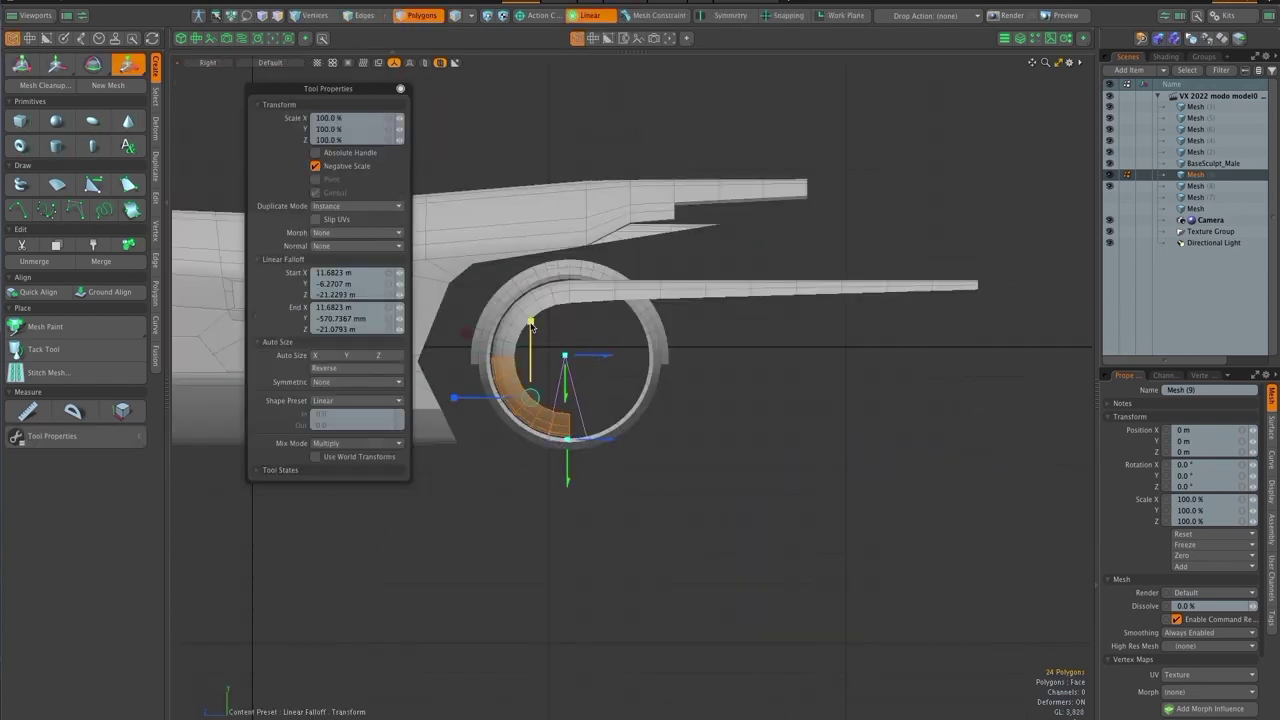
pyautogui.press('q')
pyautogui.moveTo(566, 383); pyautogui.dragTo(566, 344)
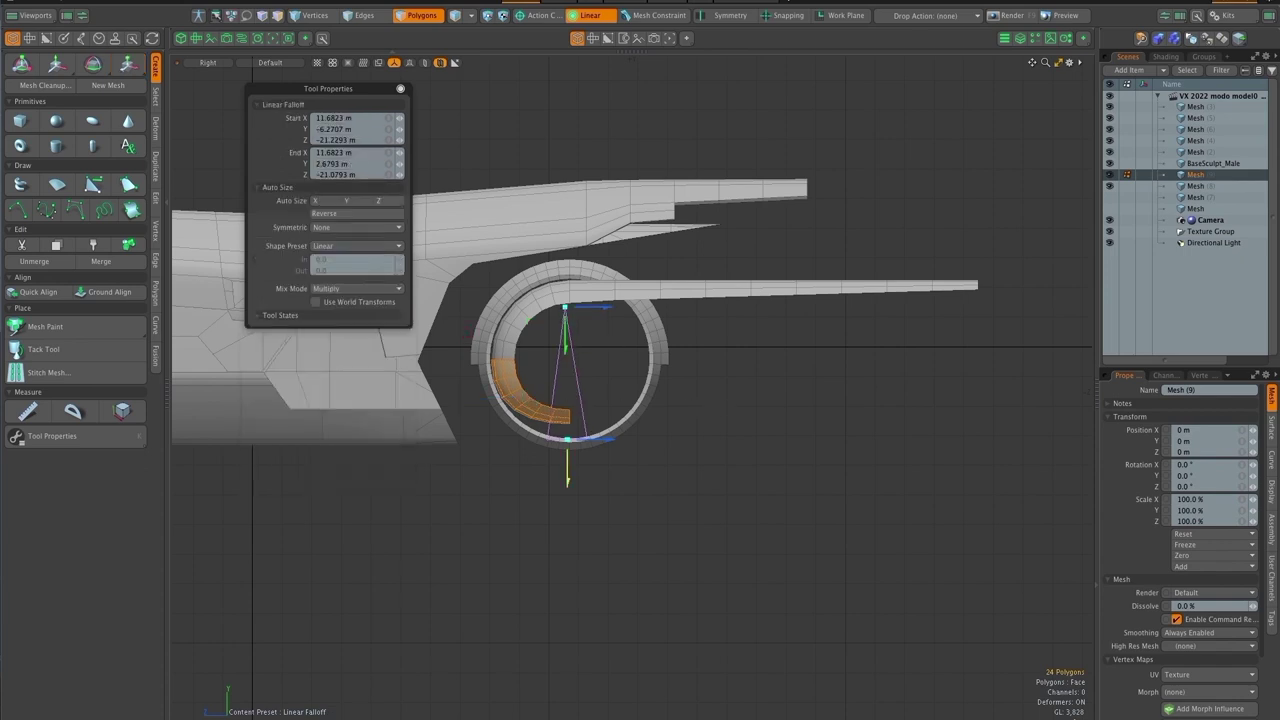
pyautogui.moveTo(568, 475); pyautogui.dragTo(568, 462)
pyautogui.press('y')
pyautogui.moveTo(530, 323); pyautogui.dragTo(530, 312)
pyautogui.click(374, 511)
pyautogui.press('q')
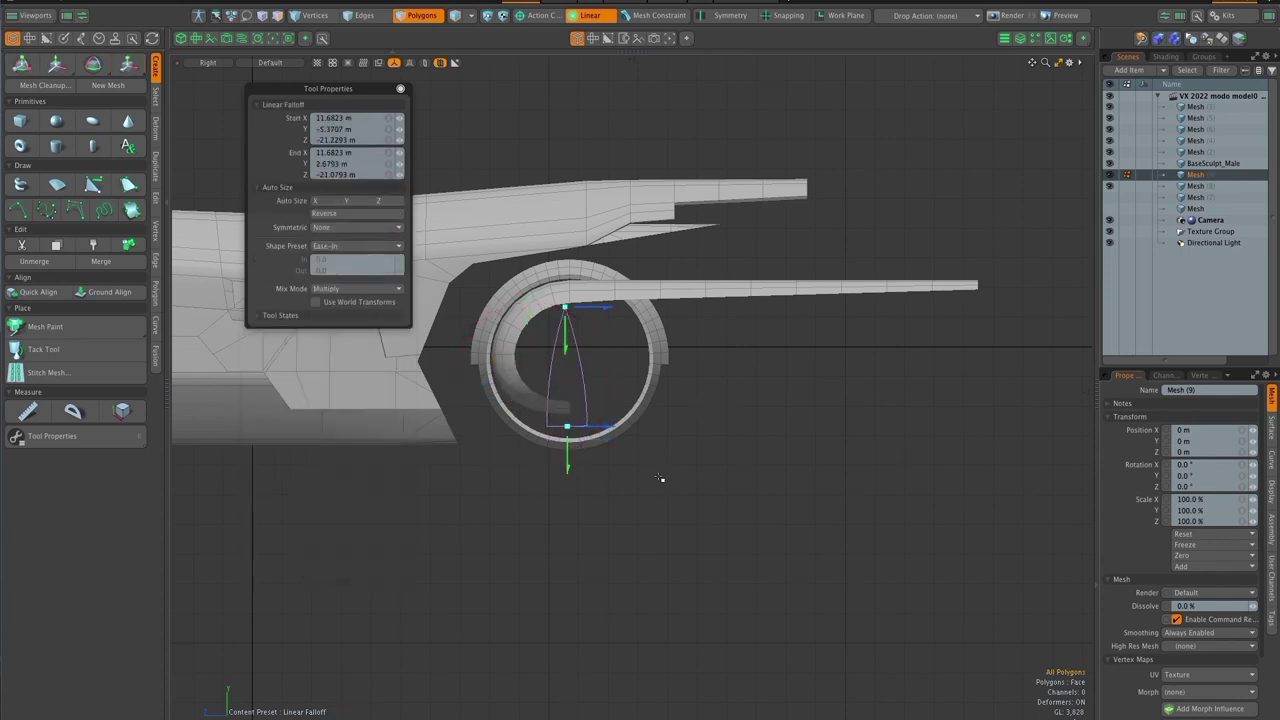
# Extend the shell's lower end edges straight back about 14 m to form a second arm
pyautogui.press('Escape')
pyautogui.press('2')
pyautogui.press('z')
pyautogui.moveTo(668, 482); pyautogui.dragTo(712, 482)
pyautogui.press('q')
# Taper the lower arm's width towards its tip by scaling X to 54.5% with an Ease-In linear falloff
pyautogui.hotkey('ctrl', 'space')
pyautogui.click(828, 448)
pyautogui.moveTo(690, 390); pyautogui.dragTo(617, 369)
pyautogui.hotkey('ctrl', 'space')
pyautogui.click(682, 536)
pyautogui.hotkey('alt', 'f')
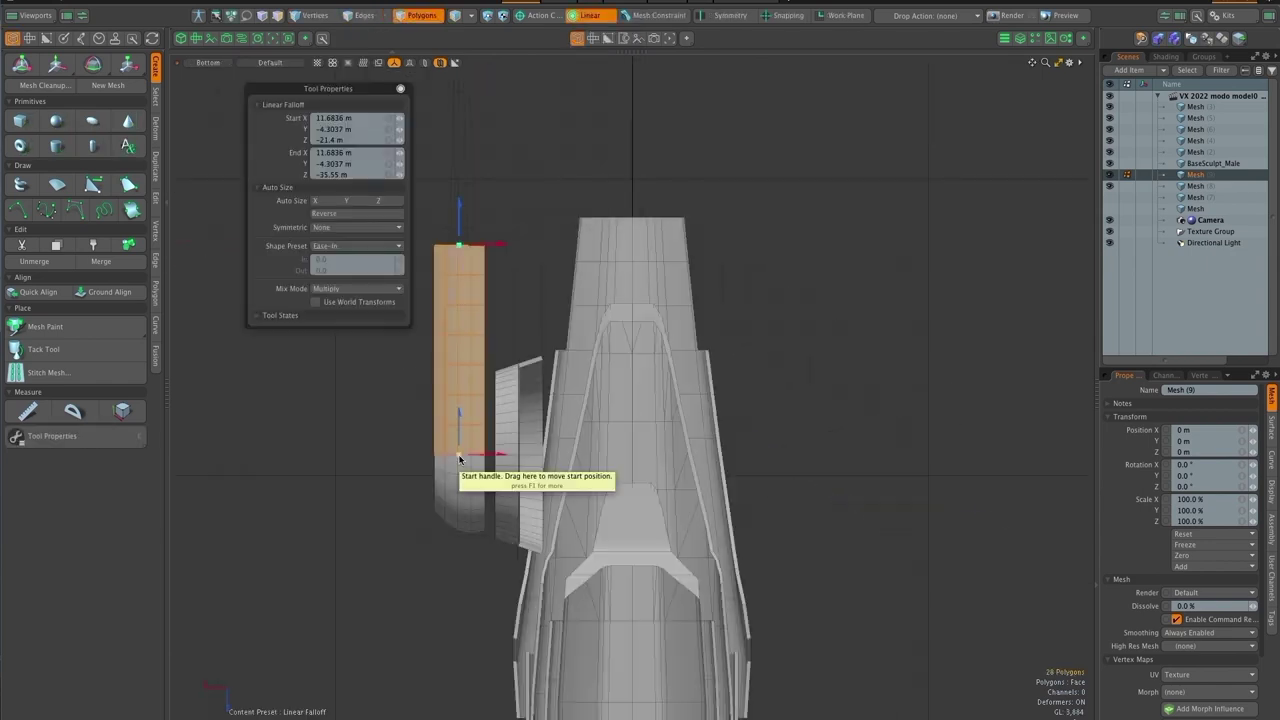
pyautogui.press('y')
pyautogui.moveTo(314, 89); pyautogui.dragTo(116, 83)
pyautogui.moveTo(376, 355); pyautogui.dragTo(386, 357)
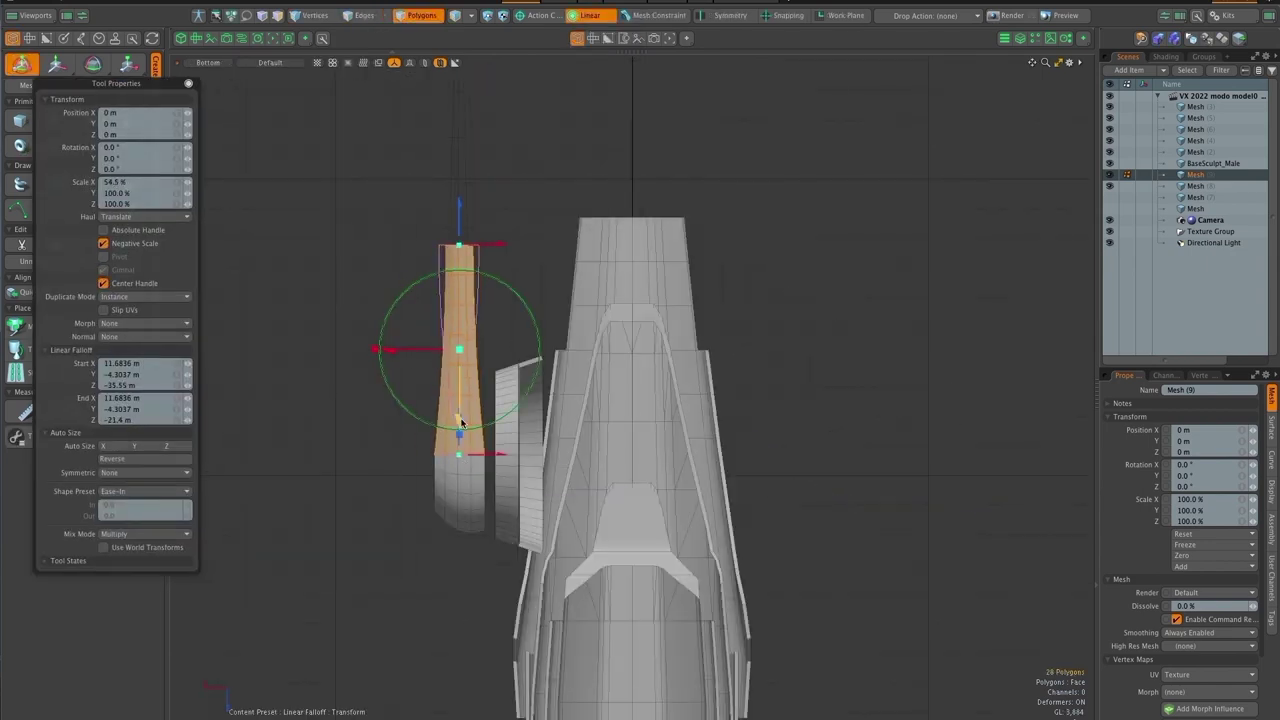
pyautogui.press('q')
# Select the open rim edges of the curved shell, extend them and scale the new edges inward around the opening
pyautogui.hotkey('ctrl', 'space')
pyautogui.click(550, 310)
pyautogui.press('Escape')
pyautogui.moveTo(470, 530); pyautogui.dragTo(552, 366)
pyautogui.click(672, 462)
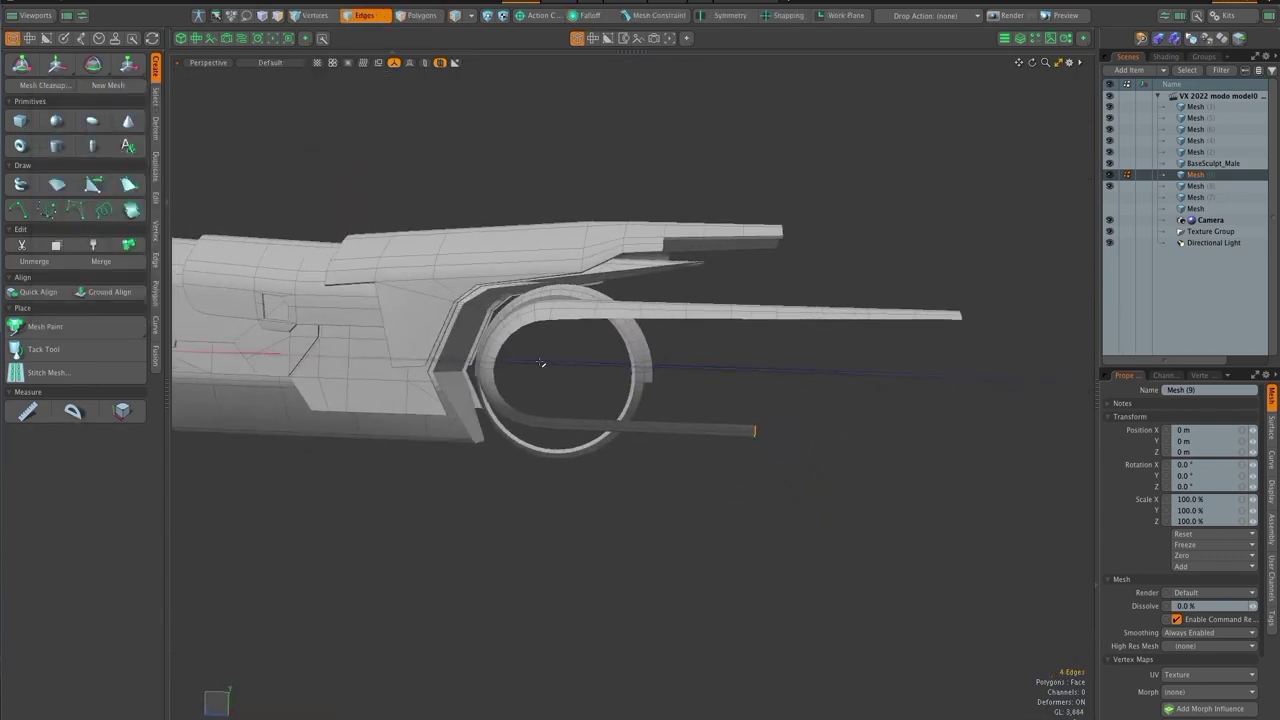
pyautogui.keyDown('shift'); pyautogui.click(543, 417); pyautogui.keyUp('shift')
pyautogui.keyDown('shift'); pyautogui.click(543, 319); pyautogui.keyUp('shift')
pyautogui.press('z')
pyautogui.press('r')
pyautogui.moveTo(452, 291); pyautogui.dragTo(486, 334)
pyautogui.press('y')
pyautogui.moveTo(457, 386); pyautogui.dragTo(470, 386)
pyautogui.press('q')
# Scale the shell's inner rim edges vertically using a falloff with the Linear shape
pyautogui.click(590, 16)
pyautogui.click(583, 43)
pyautogui.hotkey('ctrl', 'space')
pyautogui.click(785, 517)
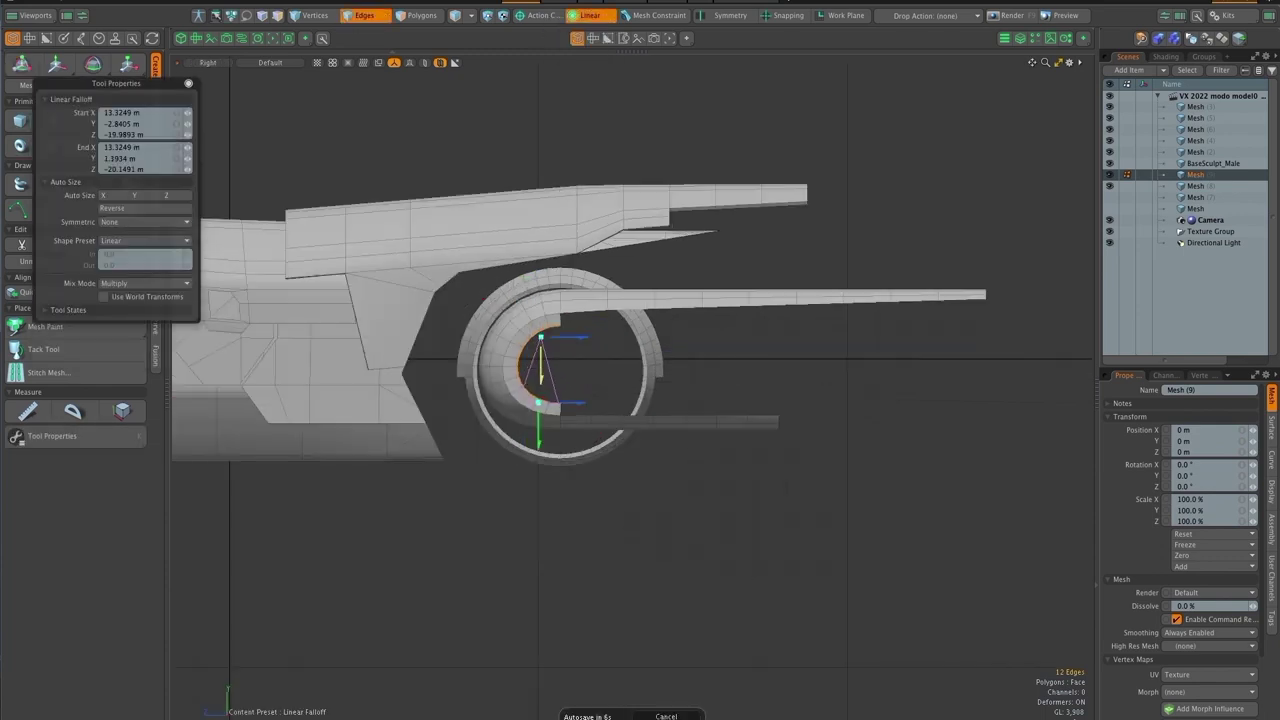
pyautogui.moveTo(610, 361); pyautogui.dragTo(616, 361)
pyautogui.press('r')
pyautogui.moveTo(540, 289); pyautogui.dragTo(540, 266)
pyautogui.press('q')
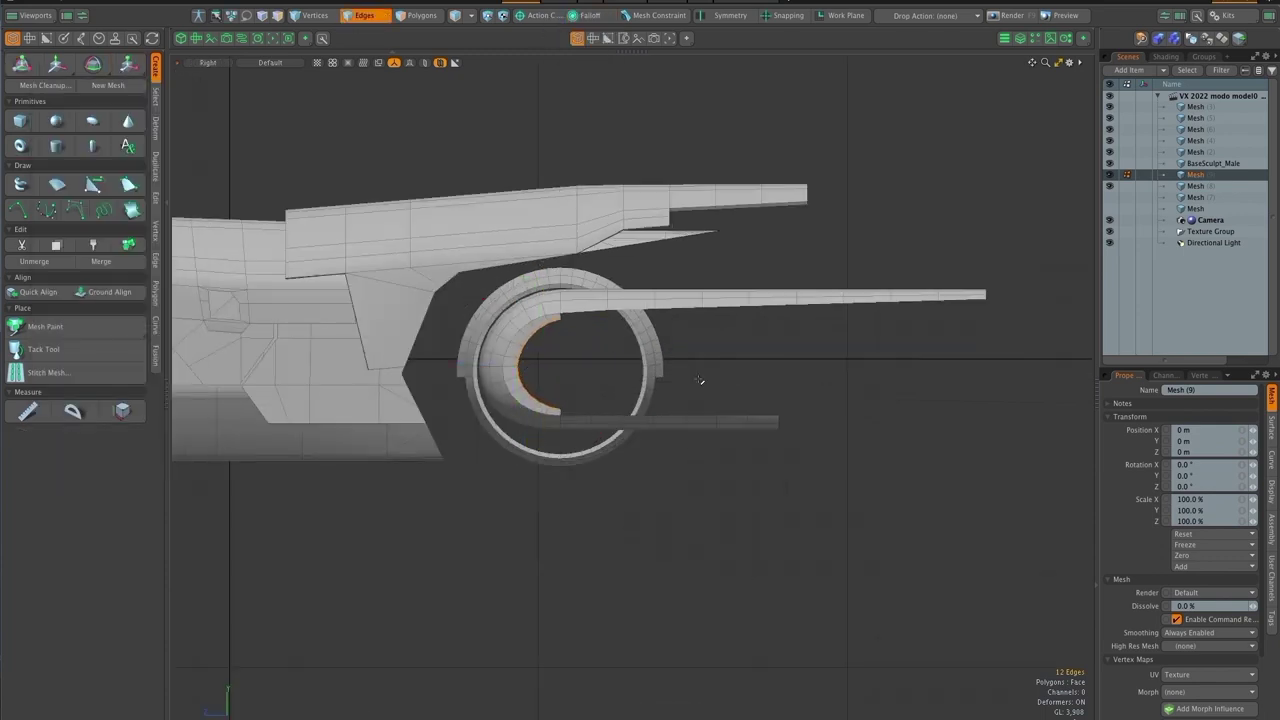
# Adjust the position of the shell's inner rim with the Transform tool in perspective
pyautogui.hotkey('ctrl', 'space')
pyautogui.click(674, 397)
pyautogui.click(674, 397)
pyautogui.moveTo(674, 397); pyautogui.dragTo(709, 487)
pyautogui.press('y')
pyautogui.moveTo(602, 440); pyautogui.dragTo(671, 463)
pyautogui.press('q')
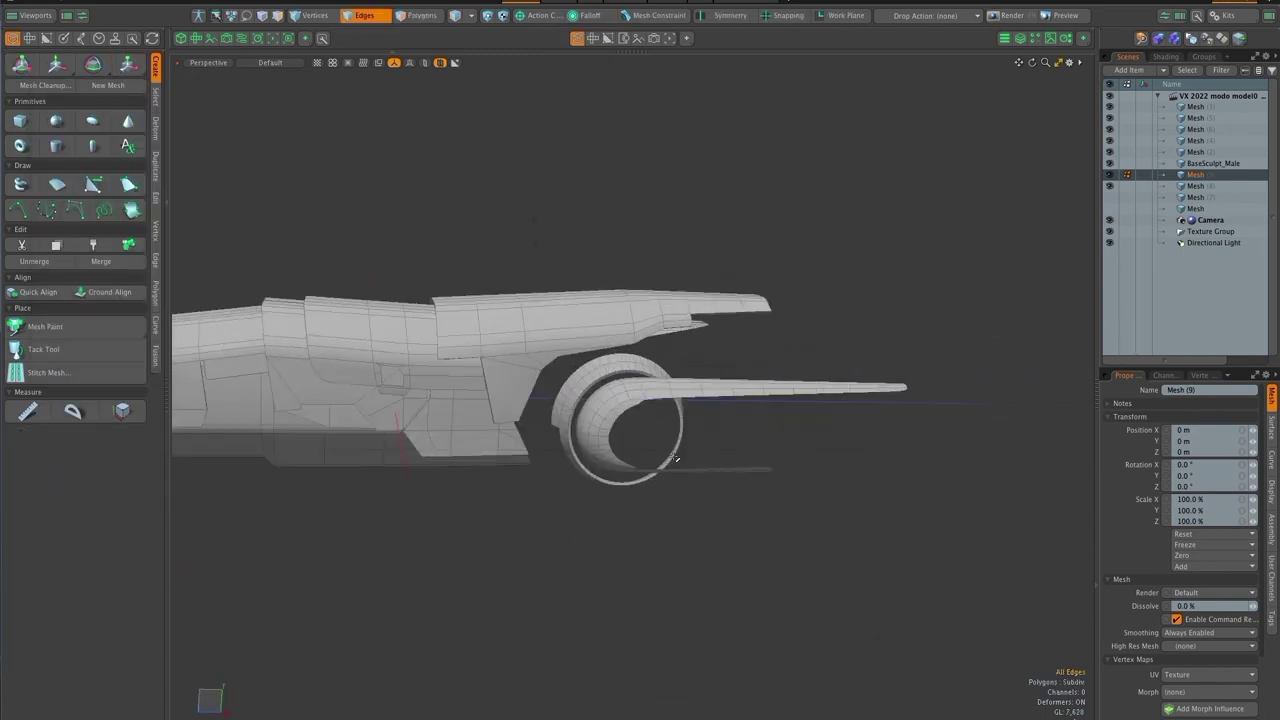
# Give the curved shell and its two arms wall thickness with the Thicken tool
pyautogui.scroll(-4, 660, 475)
pyautogui.press('3')
pyautogui.click(155, 292)
pyautogui.click(42, 227)
pyautogui.click(714, 441)
pyautogui.moveTo(764, 443); pyautogui.dragTo(705, 442)
pyautogui.moveTo(690, 490); pyautogui.dragTo(634, 523)
pyautogui.scroll(4, 644, 570)
pyautogui.press('q')
# Move the ring and the thickened shell together slightly forward and up towards the hull's rear
pyautogui.hotkey('ctrl', 'space')
pyautogui.click(651, 534)
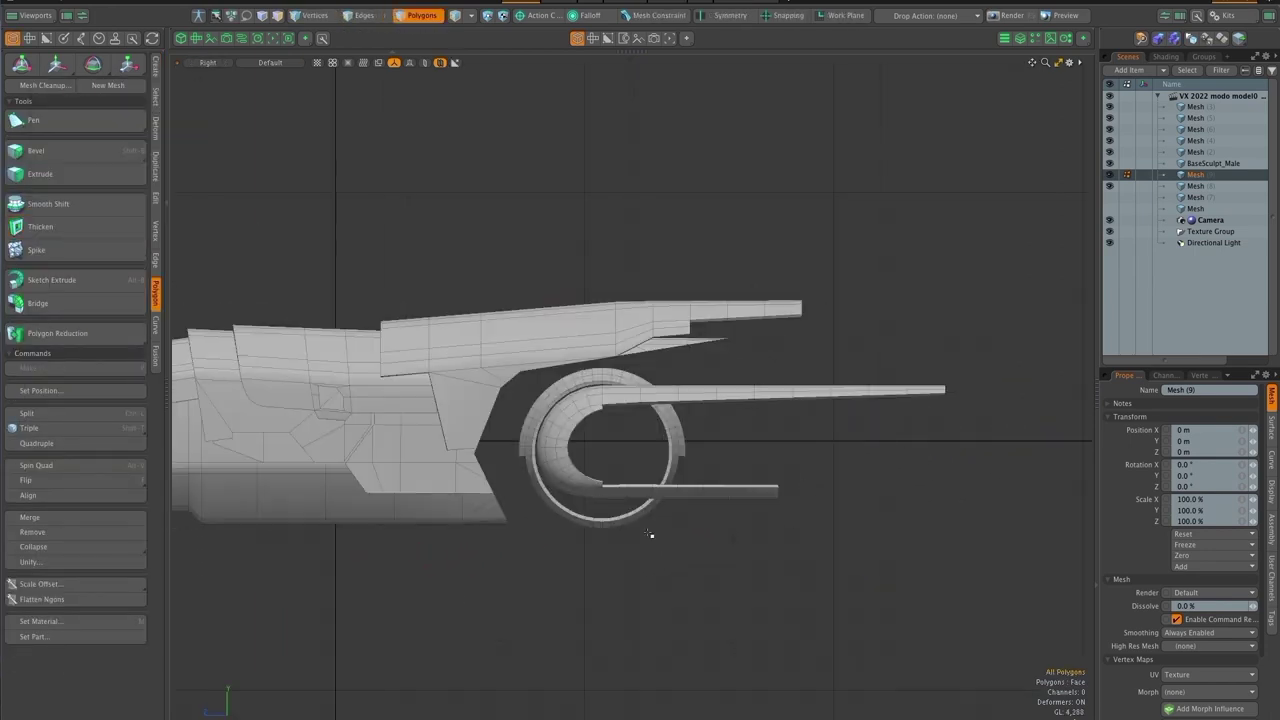
pyautogui.keyDown('shift'); pyautogui.click(650, 496); pyautogui.keyUp('shift')
pyautogui.press('y')
pyautogui.moveTo(704, 447); pyautogui.dragTo(717, 380)
pyautogui.press('q')
# Examine the ring, the shell and the hull's lower rear side panels from several angles
pyautogui.hotkey('ctrl', 'space')
pyautogui.click(806, 509)
pyautogui.moveTo(812, 540); pyautogui.dragTo(853, 581)
pyautogui.scroll(4, 611, 494)
pyautogui.moveTo(611, 494); pyautogui.dragTo(594, 431)
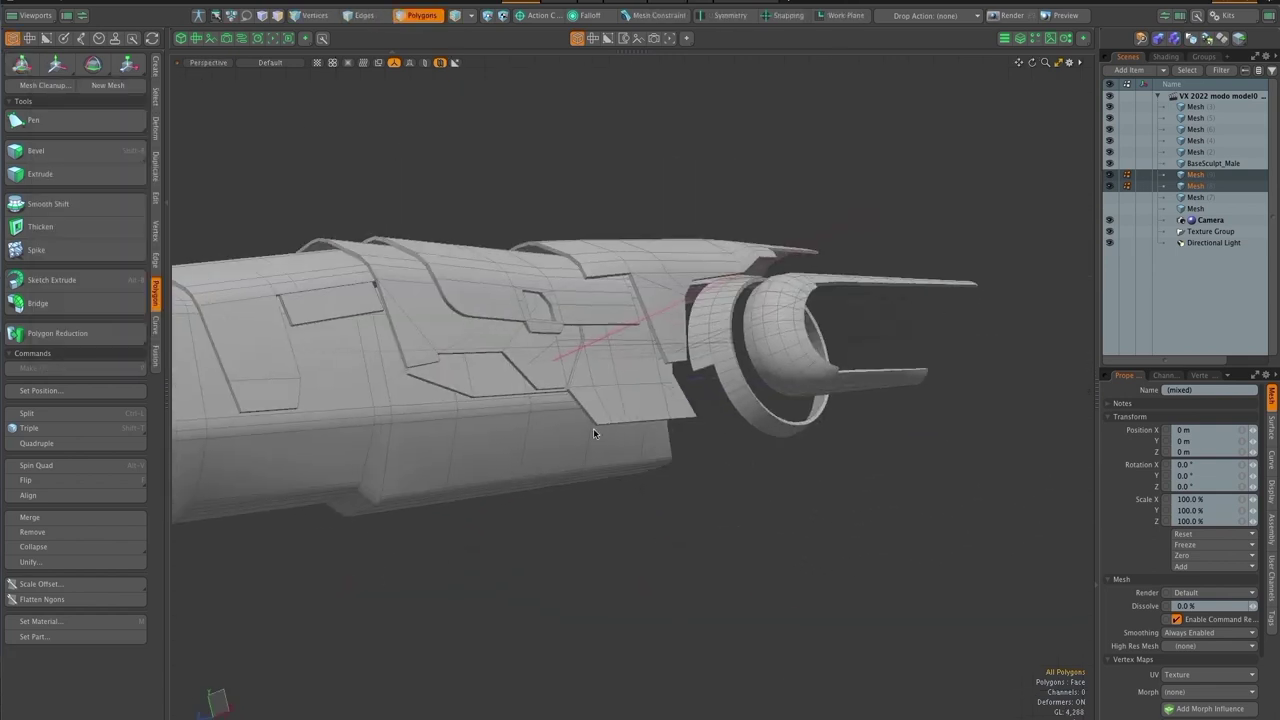
pyautogui.click(594, 431)
pyautogui.scroll(-5, 594, 431)
pyautogui.scroll(10, 664, 433)
pyautogui.moveTo(691, 427); pyautogui.dragTo(640, 400)
pyautogui.click(640, 458)
pyautogui.scroll(-6, 850, 440)
pyautogui.scroll(-8, 922, 478)
pyautogui.scroll(1, 640, 400)
# Bevel the bottom edge faces of the rear side panel in Mesh (4) and move them down to lengthen the panel
pyautogui.press('3')
pyautogui.moveTo(365, 392); pyautogui.dragTo(610, 400)
pyautogui.scroll(4, 626, 431)
pyautogui.moveTo(432, 344); pyautogui.dragTo(668, 387)
pyautogui.scroll(-3, 668, 400)
pyautogui.moveTo(668, 400); pyautogui.dragTo(752, 625)
pyautogui.hotkey('shift', 'b')
pyautogui.click(740, 610)
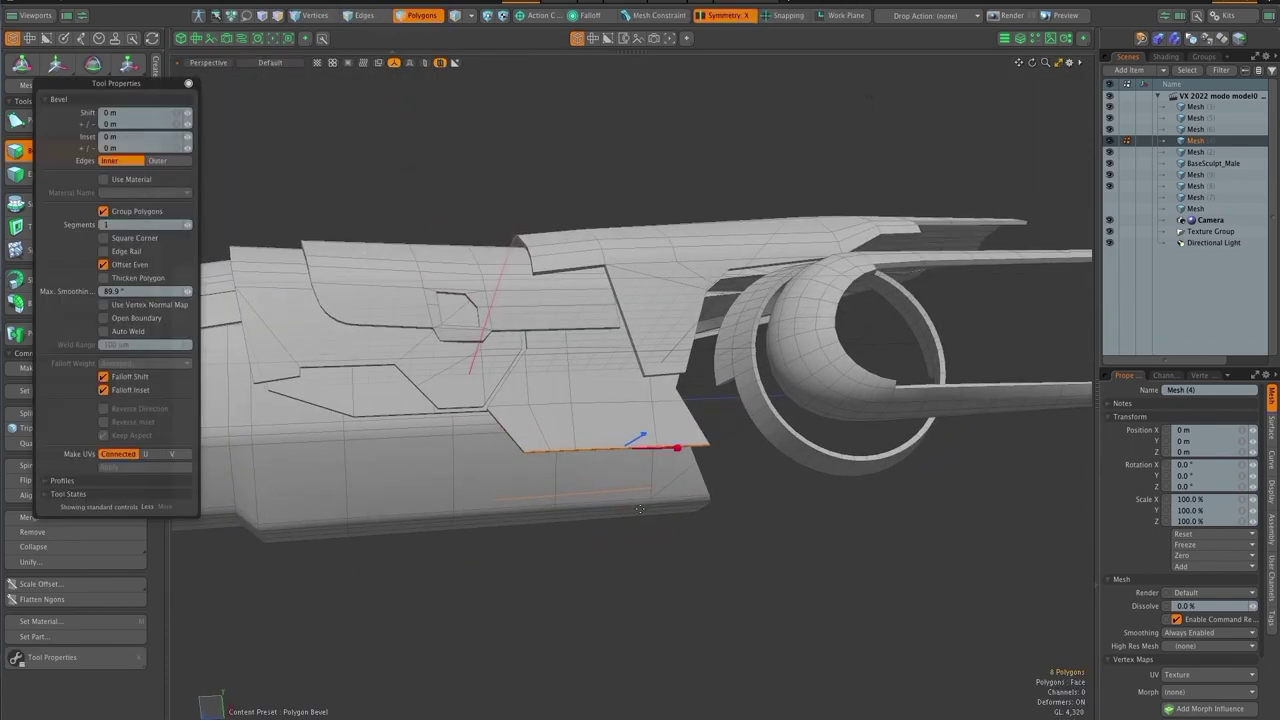
pyautogui.press('y')
pyautogui.moveTo(618, 385); pyautogui.dragTo(620, 440)
pyautogui.moveTo(640, 580)
pyautogui.mouseDown()
pyautogui.moveTo(591, 620)
pyautogui.moveTo(632, 588)
pyautogui.mouseUp()
pyautogui.press('space')
# Angle the lengthened panel's lower corners, raising the front corner edge 550 mm, and apply a loop slice
pyautogui.press('KP_3')
pyautogui.press('y')
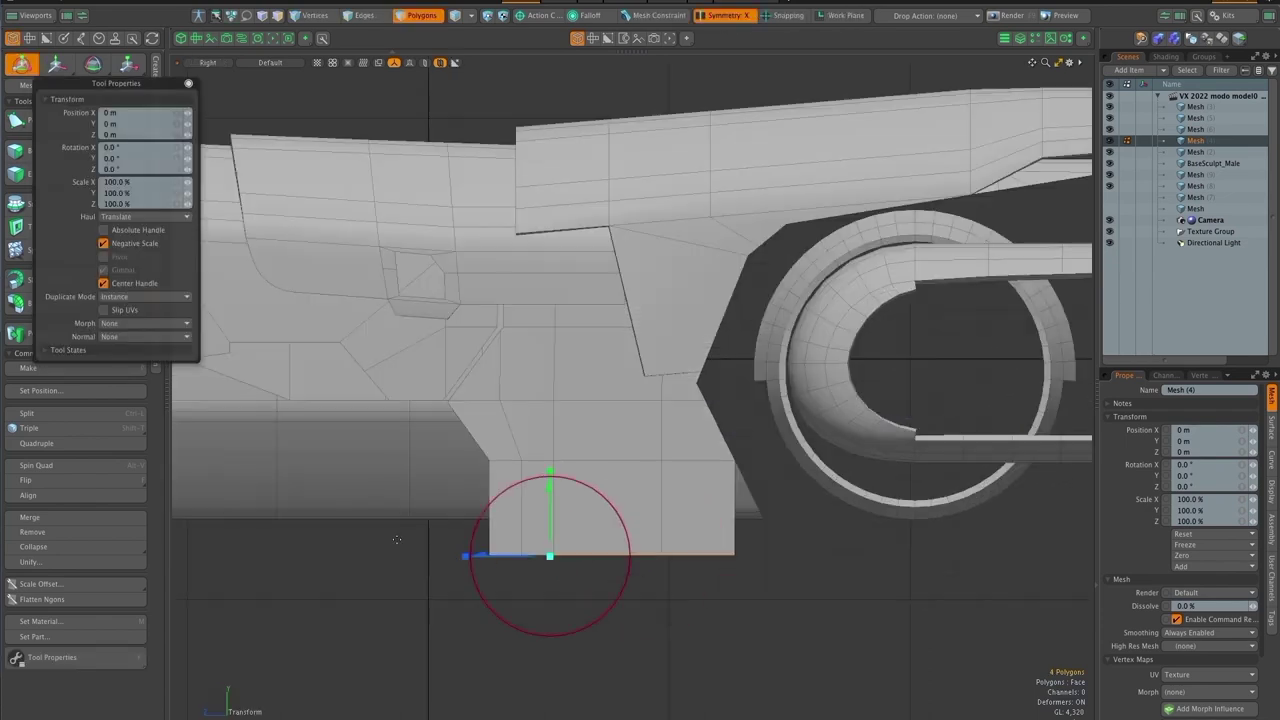
pyautogui.press('space')
pyautogui.press('2')
pyautogui.click(490, 555)
pyautogui.press('y')
pyautogui.moveTo(489, 488); pyautogui.dragTo(489, 473)
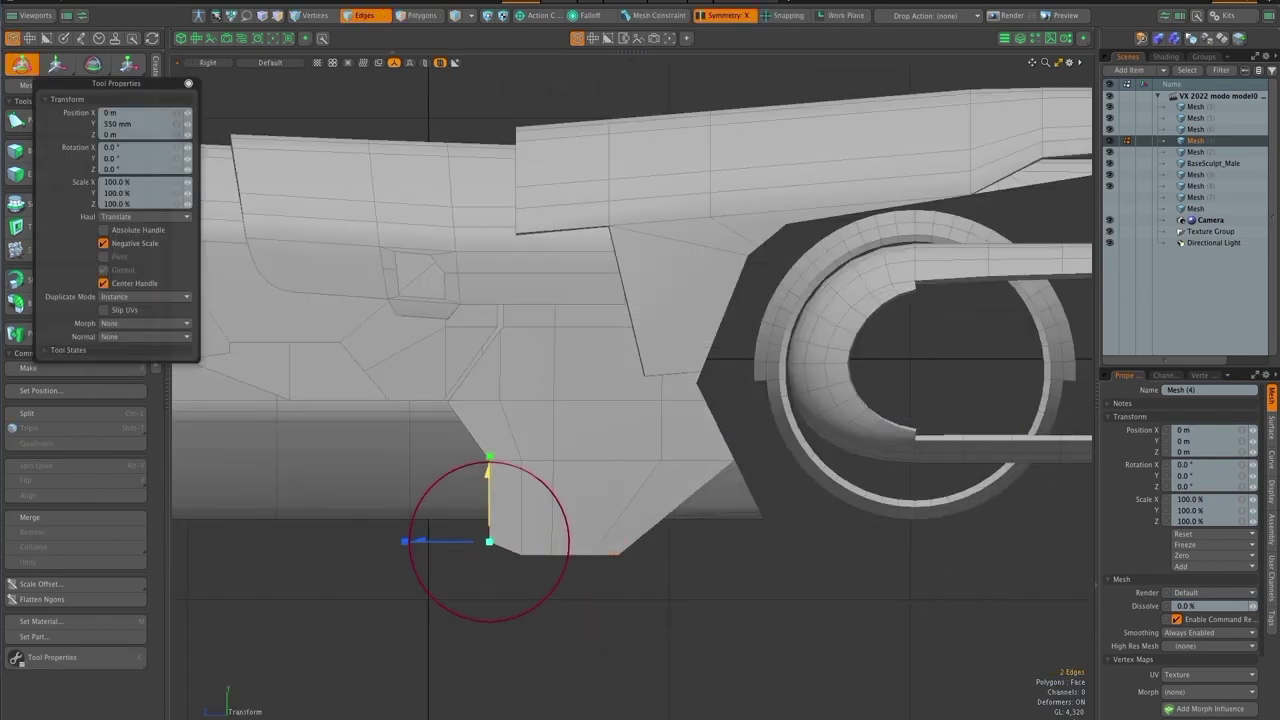
pyautogui.press('space')
pyautogui.hotkey('alt', 'c')
pyautogui.click(249, 221)
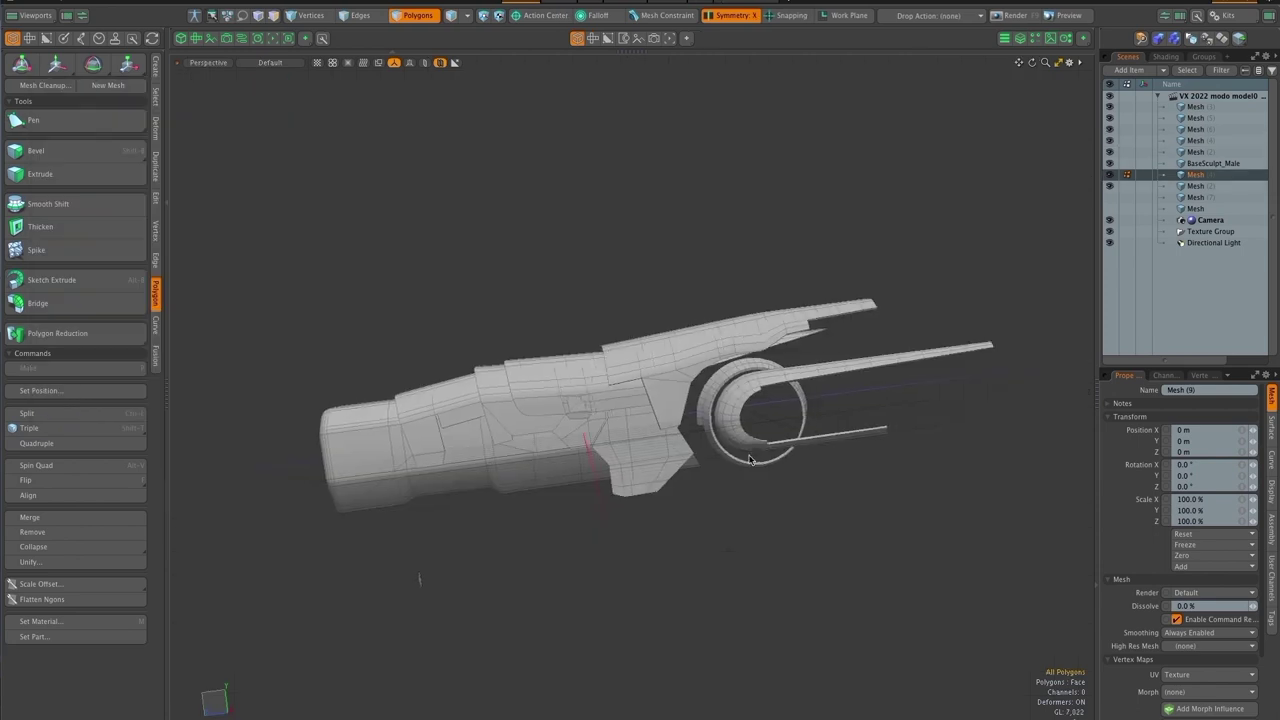
# Open the preview render, enlarge its window and place it clear of the model for comparison with the concept art
pyautogui.moveTo(751, 463); pyautogui.dragTo(834, 466)
pyautogui.press('F8')
pyautogui.moveTo(1040, 78); pyautogui.dragTo(962, 54)
pyautogui.moveTo(1197, 519); pyautogui.dragTo(1128, 463)
pyautogui.click(798, 262)
pyautogui.moveTo(763, 58); pyautogui.dragTo(908, 55)
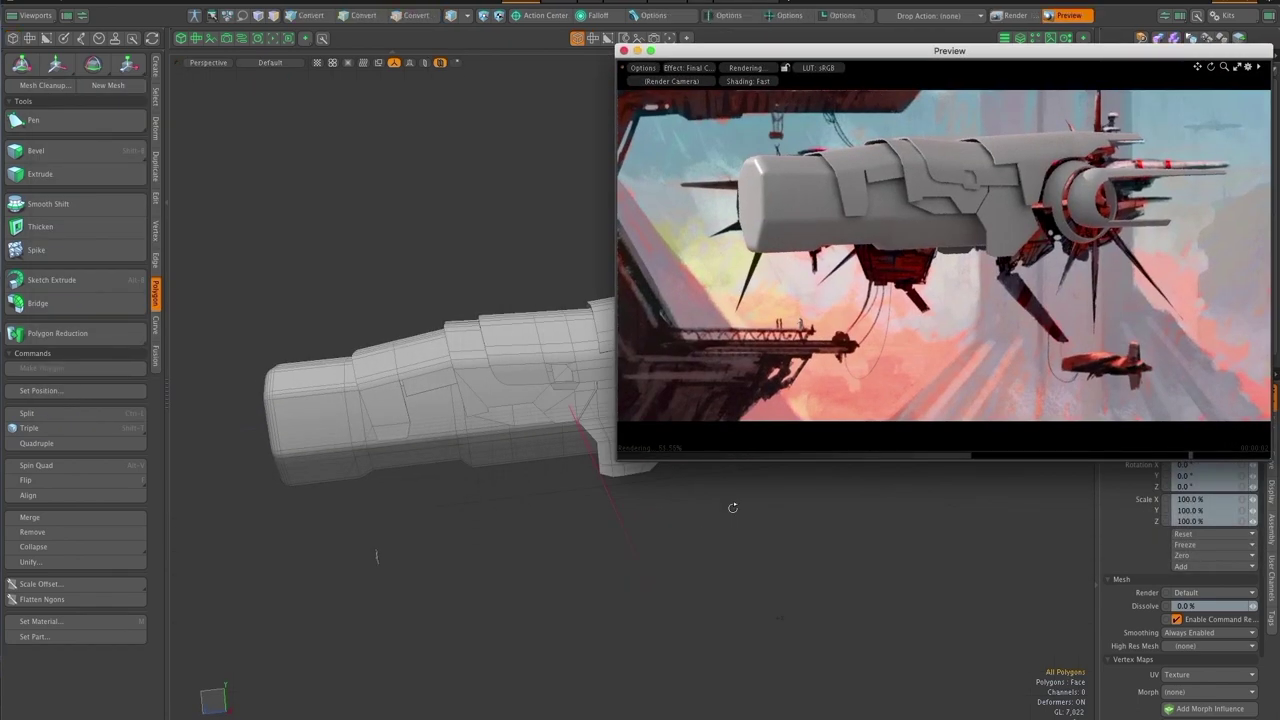
pyautogui.moveTo(818, 52); pyautogui.dragTo(806, 29)
pyautogui.moveTo(776, 613); pyautogui.dragTo(746, 530)
# Raise the rear shell and its arms about 700 mm, and move them backwards along Z about 1.2 m
pyautogui.press('3')
pyautogui.press('y')
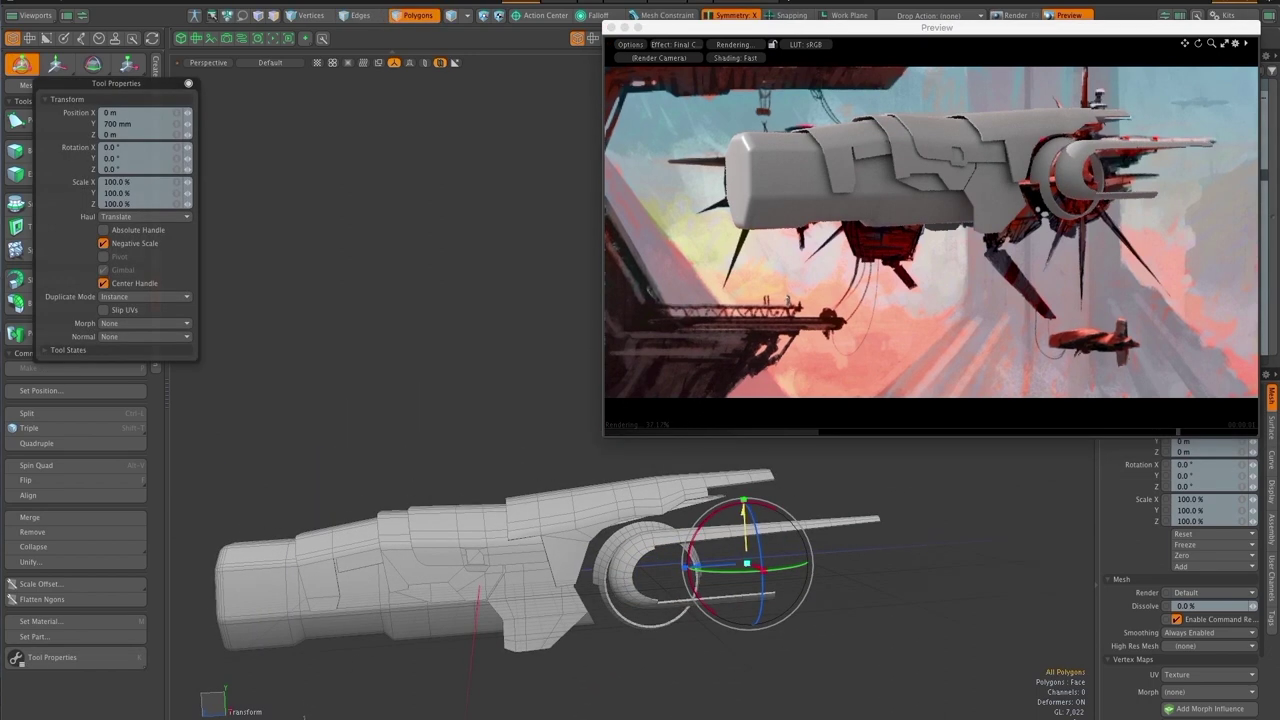
pyautogui.press('q')
pyautogui.press('3')
pyautogui.press('y')
pyautogui.moveTo(649, 558); pyautogui.dragTo(649, 553)
pyautogui.press('q')
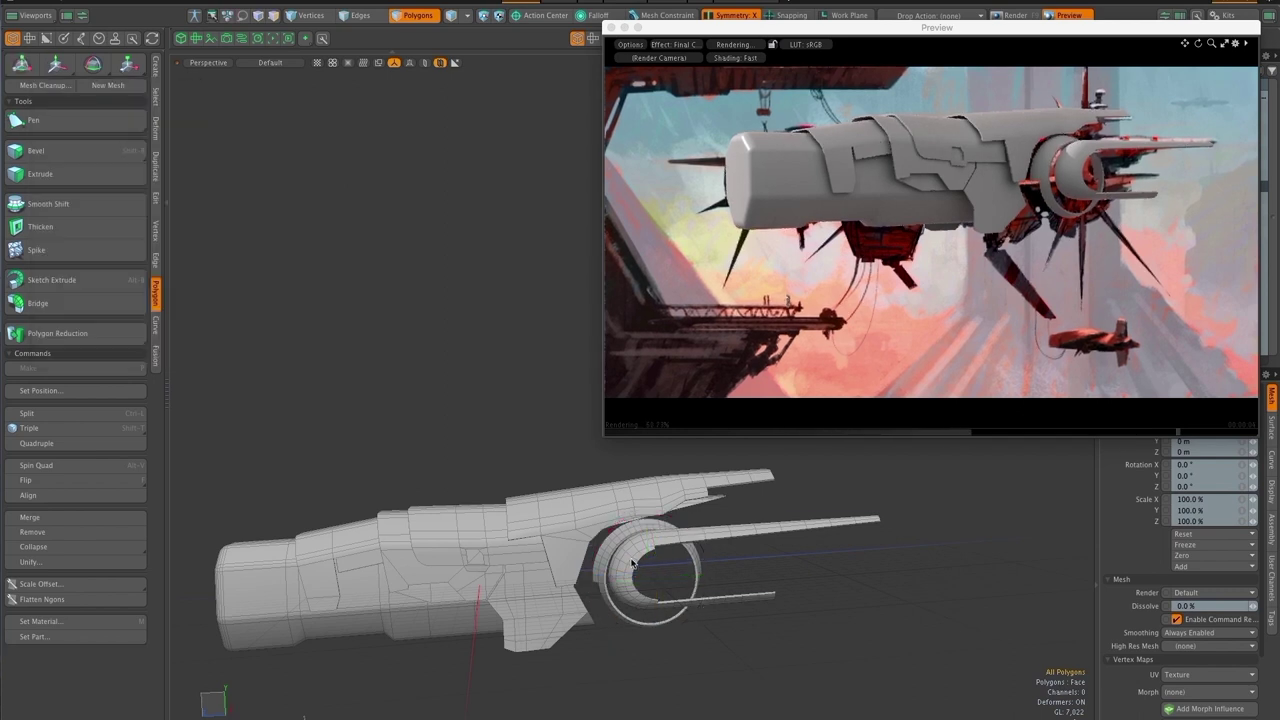
pyautogui.press('3')
pyautogui.press('y')
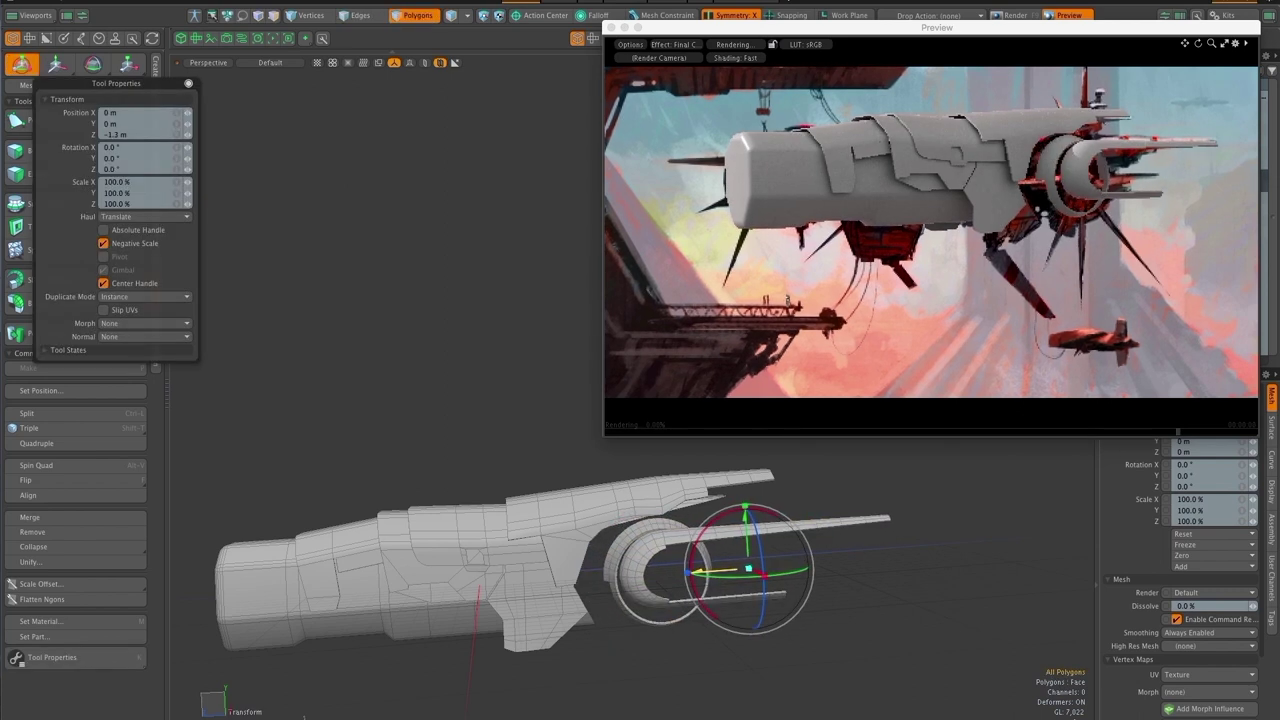
pyautogui.moveTo(698, 572); pyautogui.dragTo(699, 572)
pyautogui.press('space')
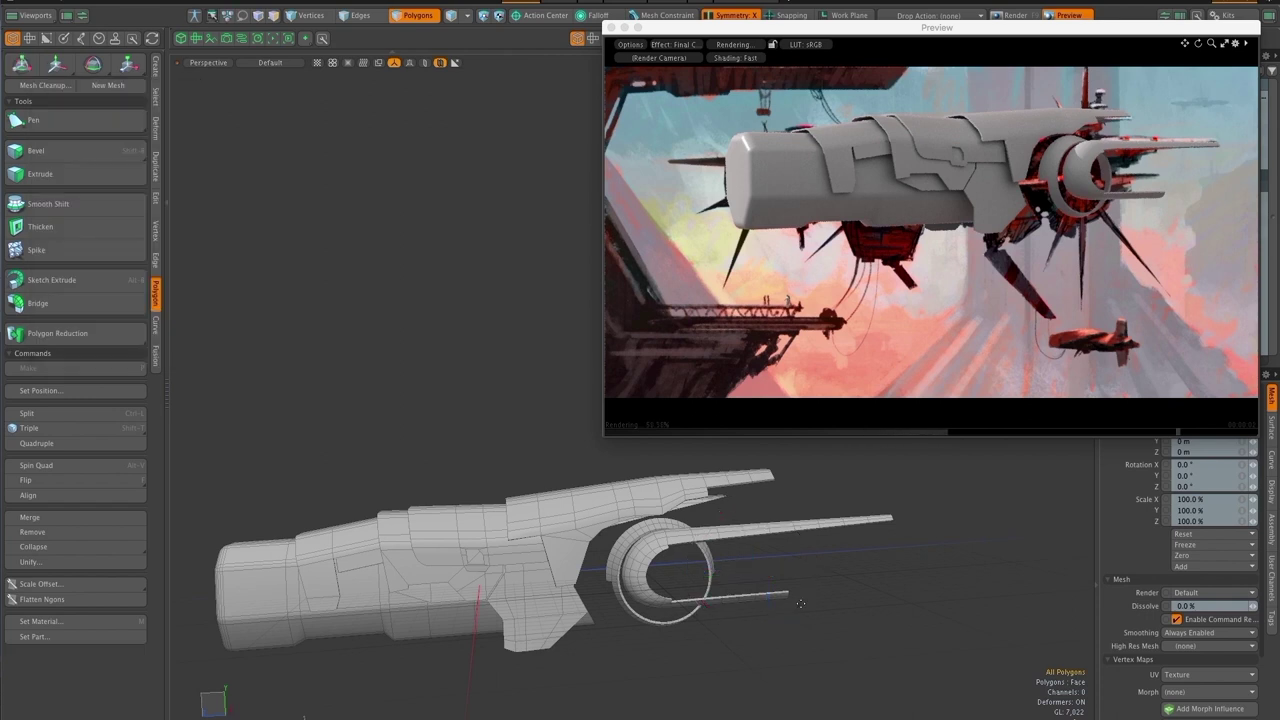
# Select the shell's lower arm and raise its tip with a 2.3 m upward move under a linear falloff
pyautogui.keyDown('alt'); pyautogui.moveTo(800, 603); pyautogui.dragTo(790, 614); pyautogui.keyUp('alt')
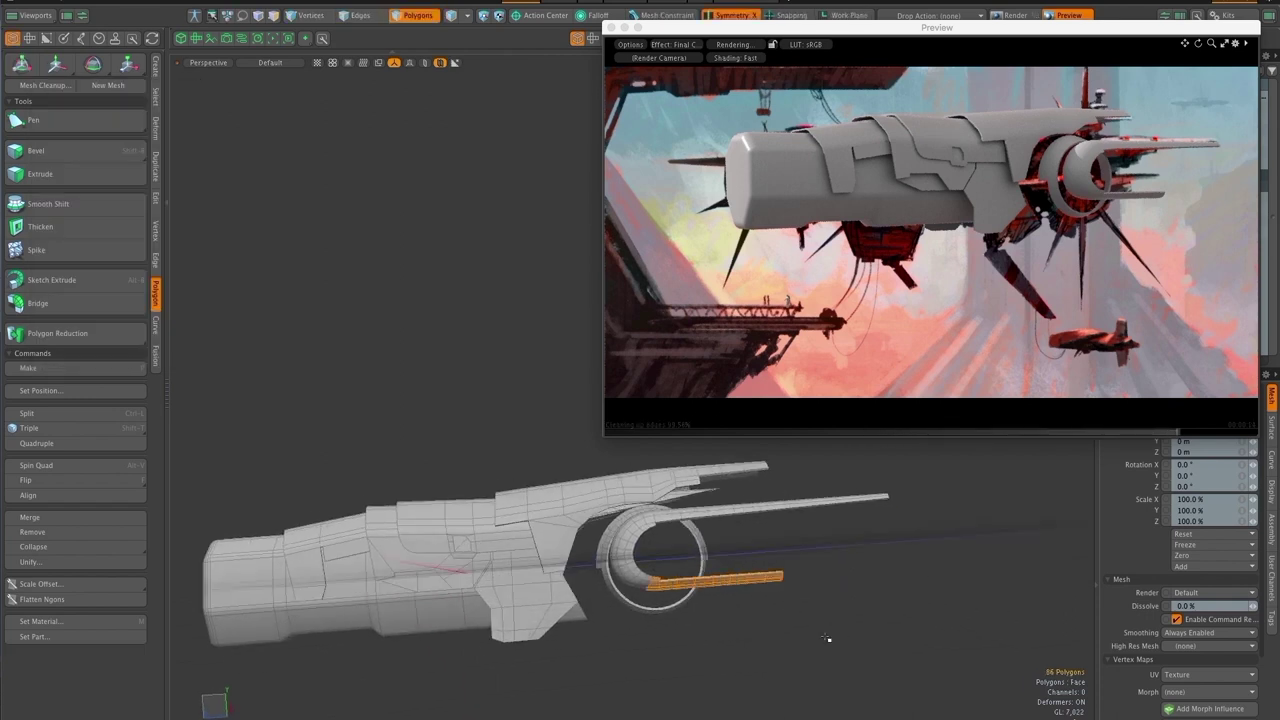
pyautogui.click(598, 15)
pyautogui.click(600, 41)
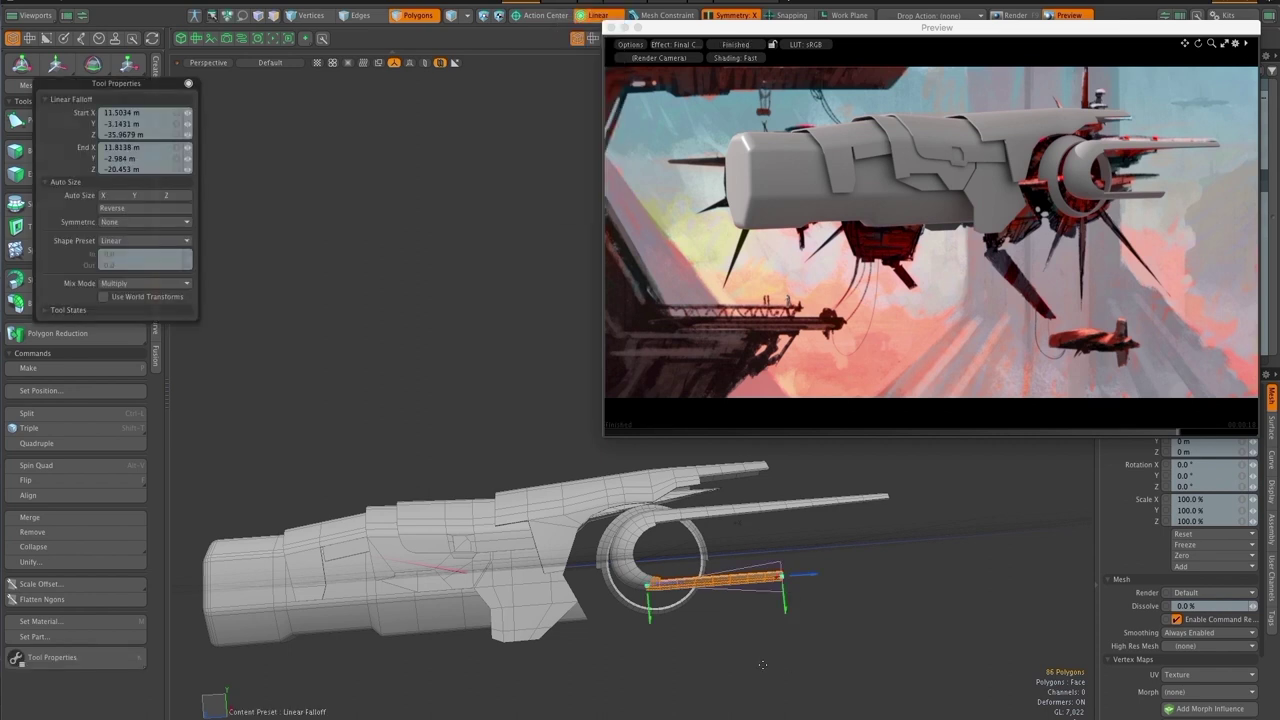
pyautogui.press('y')
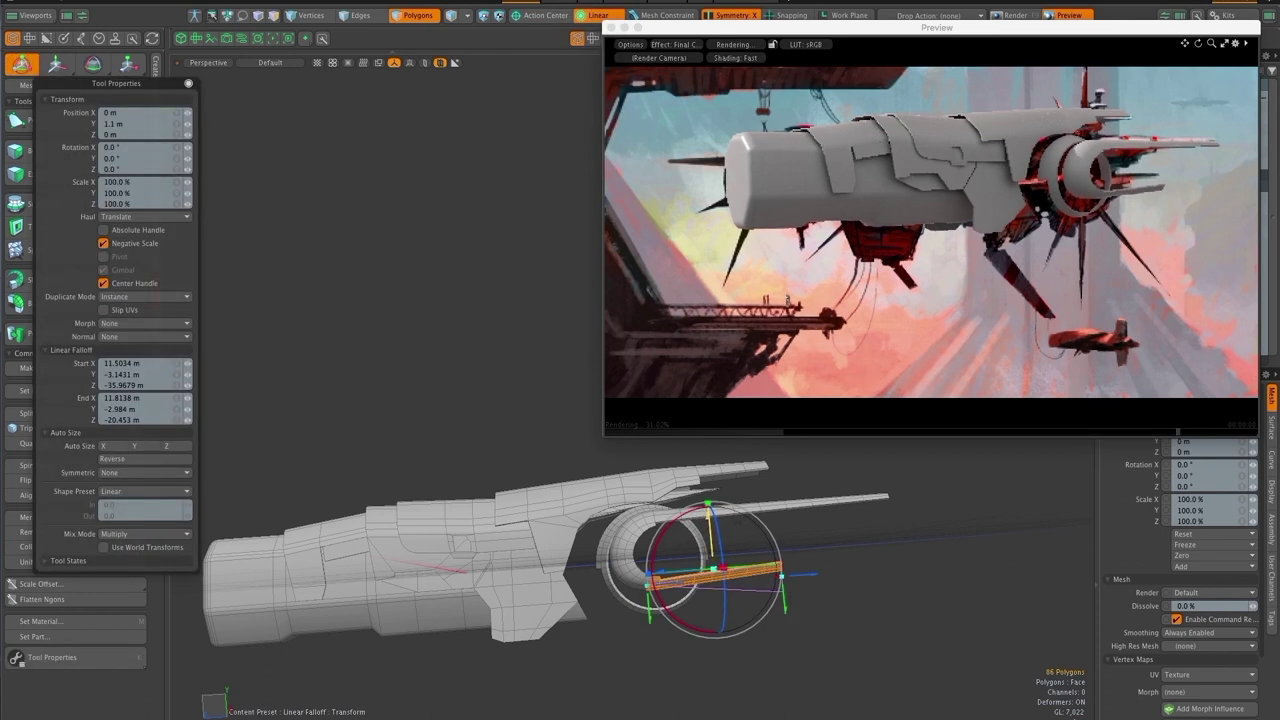
pyautogui.moveTo(710, 523); pyautogui.dragTo(775, 540)
pyautogui.press('super+z')
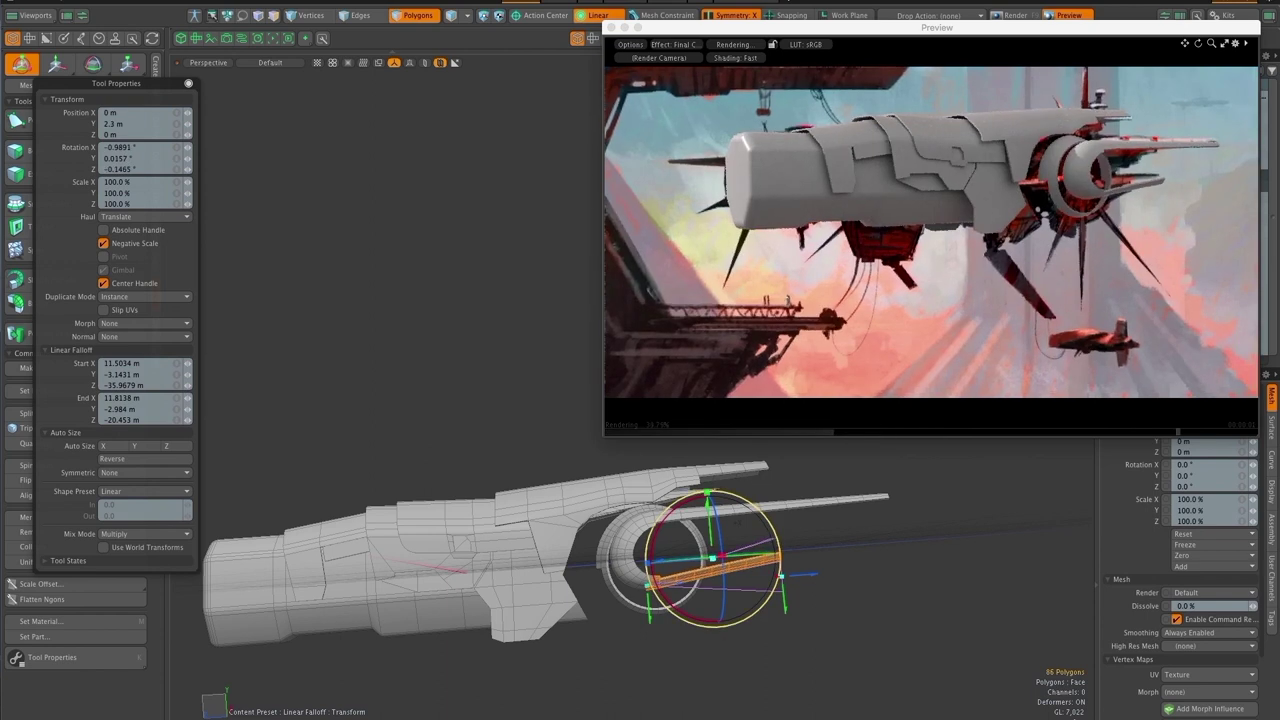
pyautogui.press('q')
# Clear the selection and falloff, and nudge the rear shell along X towards the hull
pyautogui.click(834, 568)
pyautogui.press('Escape')
pyautogui.moveTo(834, 568); pyautogui.dragTo(780, 536)
pyautogui.press('3')
pyautogui.press('y')
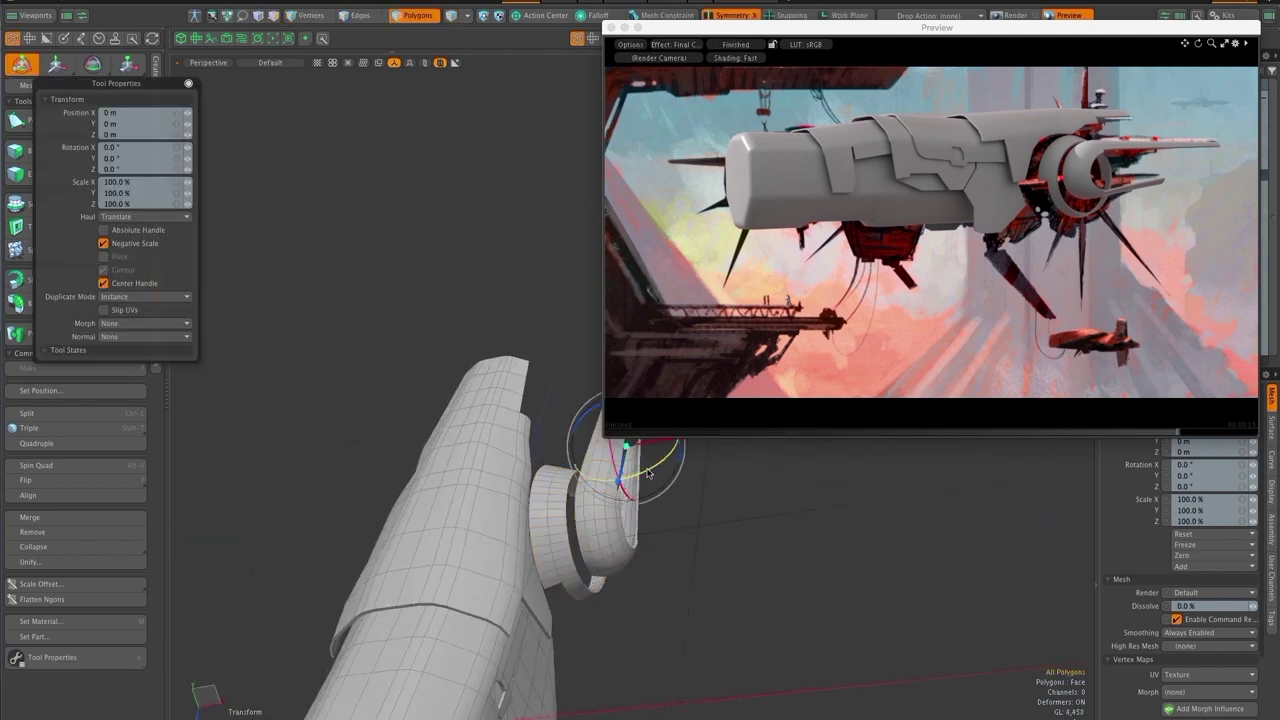
pyautogui.moveTo(668, 441); pyautogui.dragTo(662, 442)
pyautogui.press('space')
pyautogui.moveTo(720, 563); pyautogui.dragTo(480, 449)
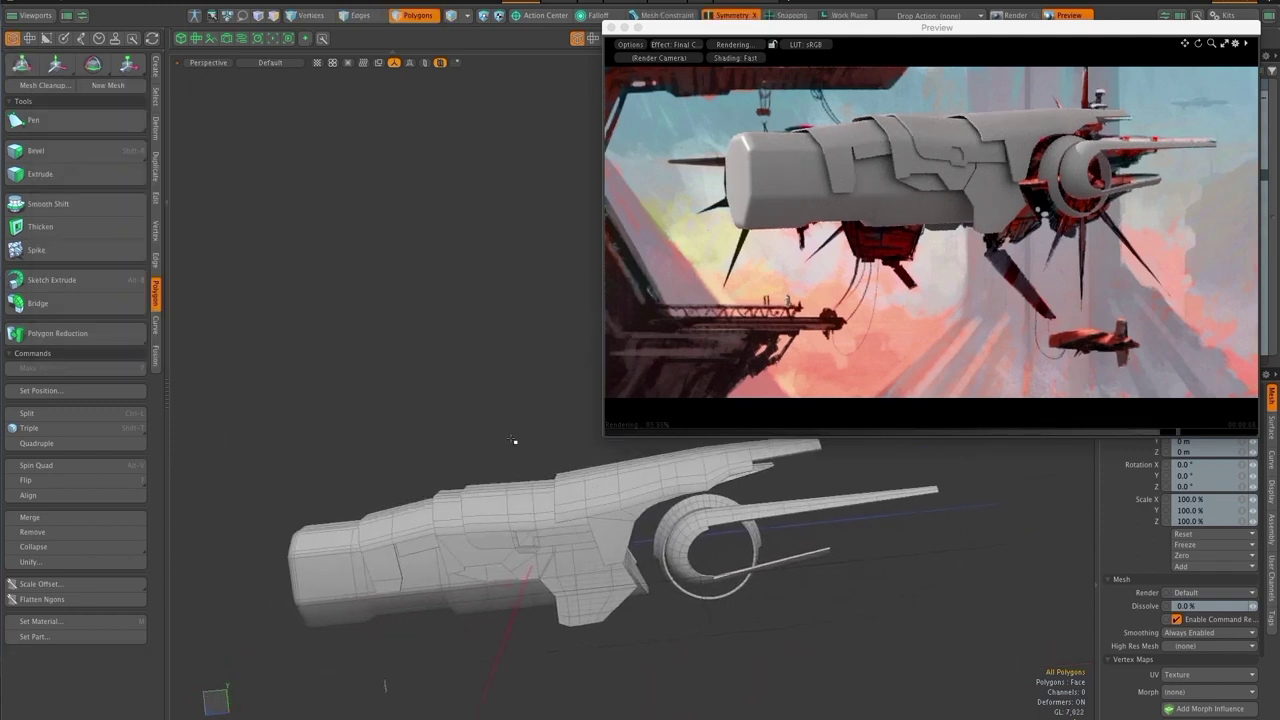
# Close the preview, bevel the rear end faces of the hull in Mesh (10) and move them backwards
pyautogui.click(612, 29)
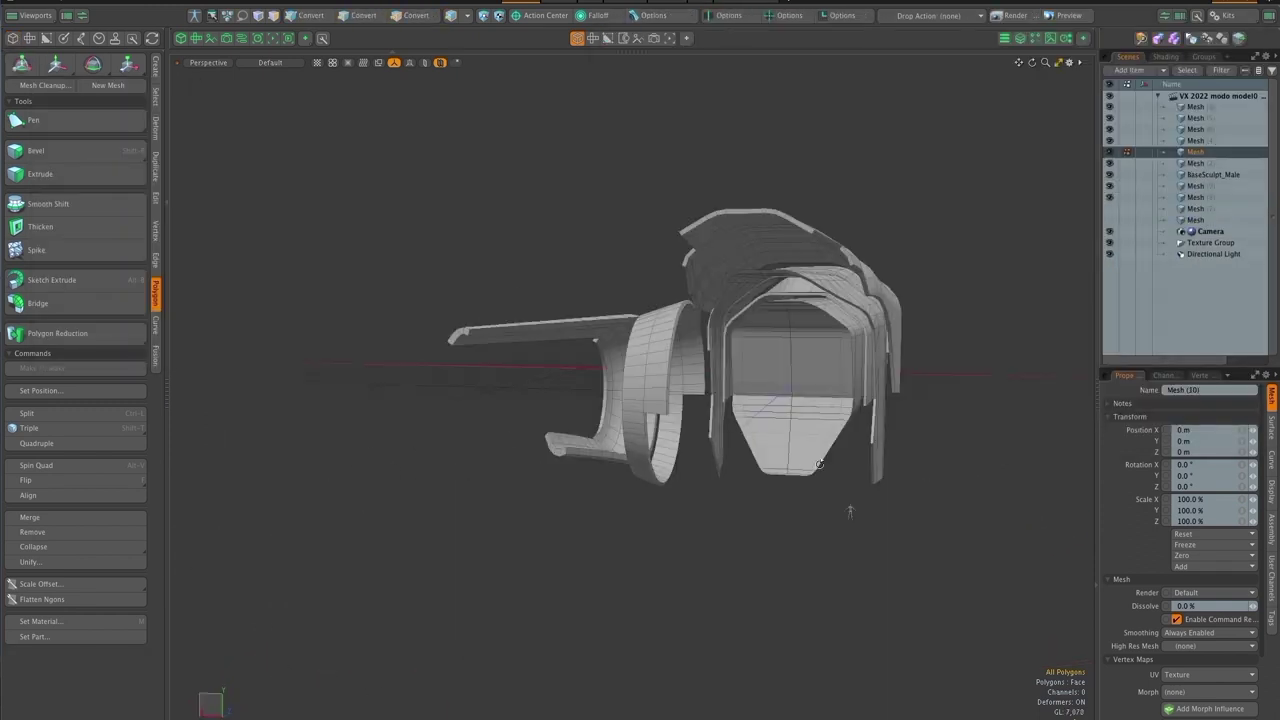
pyautogui.moveTo(740, 470); pyautogui.dragTo(632, 471)
pyautogui.press('b')
pyautogui.click(686, 426)
pyautogui.press('y')
pyautogui.moveTo(684, 412); pyautogui.dragTo(618, 408)
pyautogui.press('space')
# Bevel the hull's rear end faces again and extend them backwards as another stepped section
pyautogui.press('b')
pyautogui.press('y')
pyautogui.moveTo(618, 420); pyautogui.dragTo(836, 414)
pyautogui.moveTo(575, 414); pyautogui.dragTo(722, 450)
pyautogui.press('q')
pyautogui.moveTo(610, 380); pyautogui.dragTo(700, 395)
pyautogui.moveTo(705, 370); pyautogui.dragTo(673, 311)
# Inset the rear end faces 320 mm, move them 5.3 m backwards along Z and flatten them with Z scale 0
pyautogui.hotkey('shift', 'b')
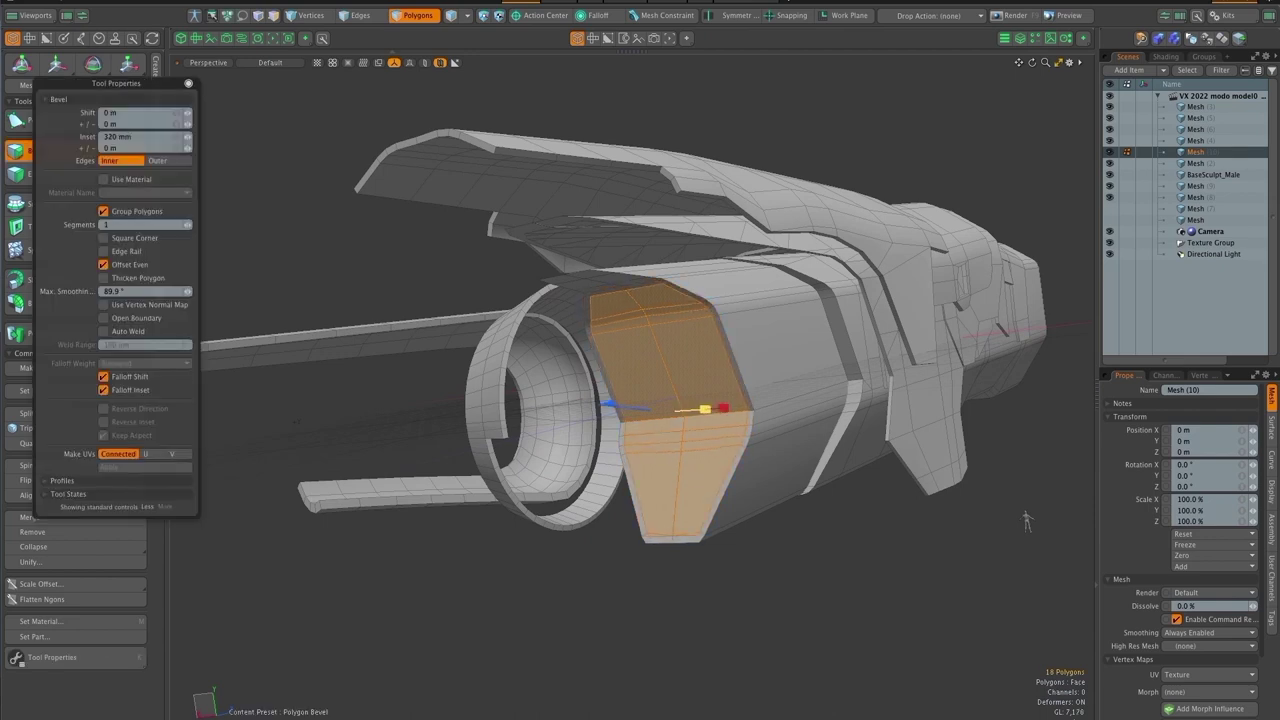
pyautogui.press('y')
pyautogui.moveTo(675, 443); pyautogui.dragTo(628, 476)
pyautogui.moveTo(661, 440); pyautogui.dragTo(547, 468)
pyautogui.moveTo(1049, 505); pyautogui.dragTo(1087, 490)
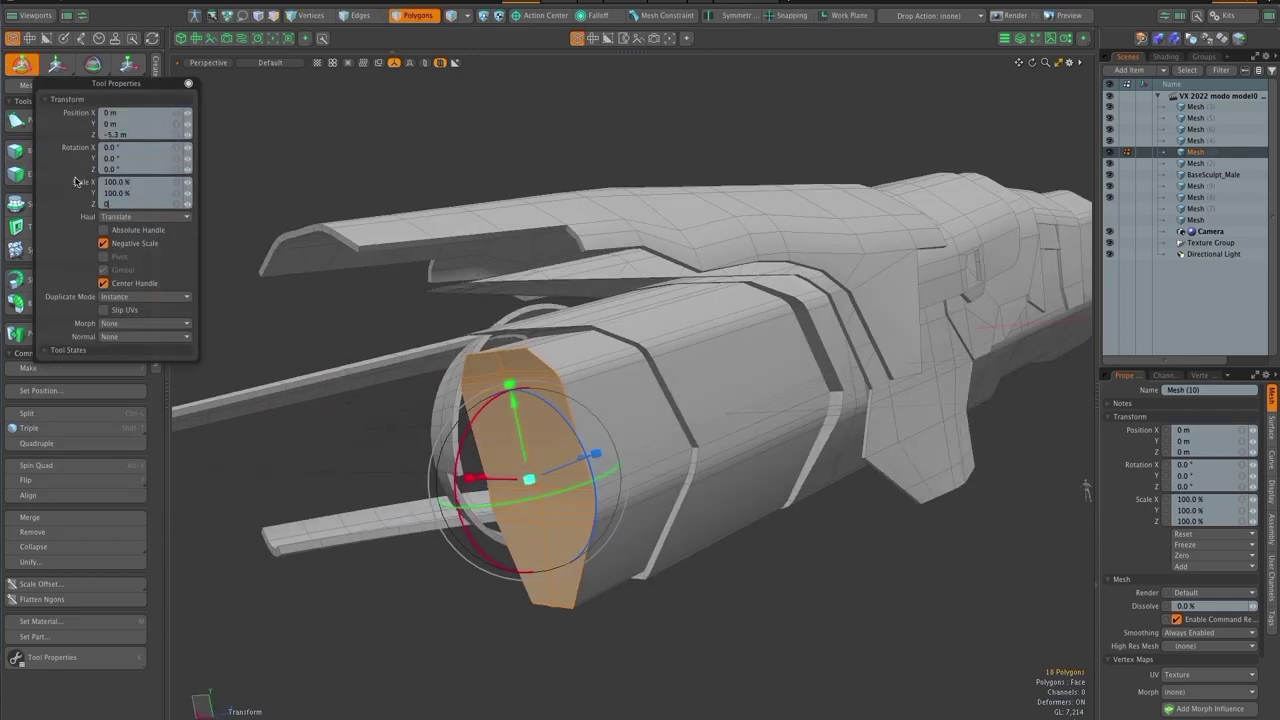
pyautogui.scroll(-2, 720, 400)
pyautogui.moveTo(760, 450); pyautogui.dragTo(735, 470)
pyautogui.moveTo(558, 464); pyautogui.dragTo(546, 470)
pyautogui.press('b')
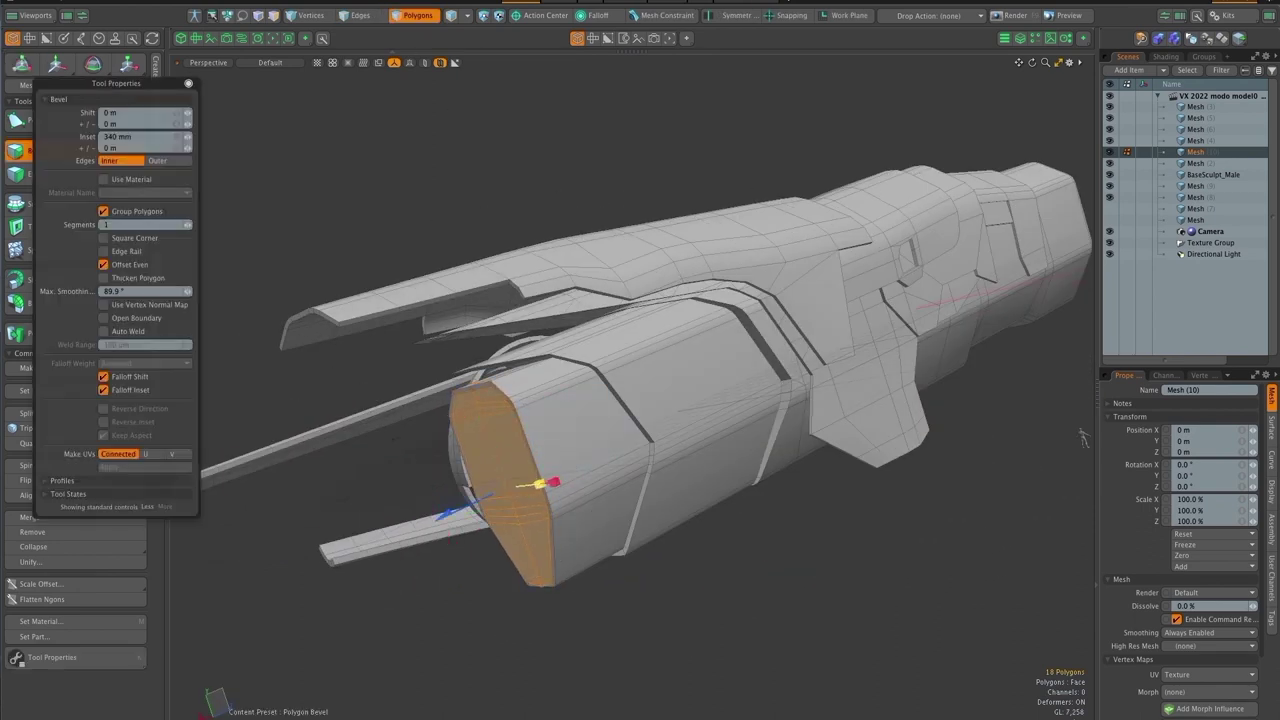
pyautogui.hotkey('ctrl', 'z')
pyautogui.hotkey('ctrl', 'z')
# Check the hull's lower rear corner up close and adjust the position of the flattened end there
pyautogui.scroll(3, 651, 577)
pyautogui.moveTo(651, 577); pyautogui.dragTo(713, 466)
pyautogui.scroll(3, 667, 441)
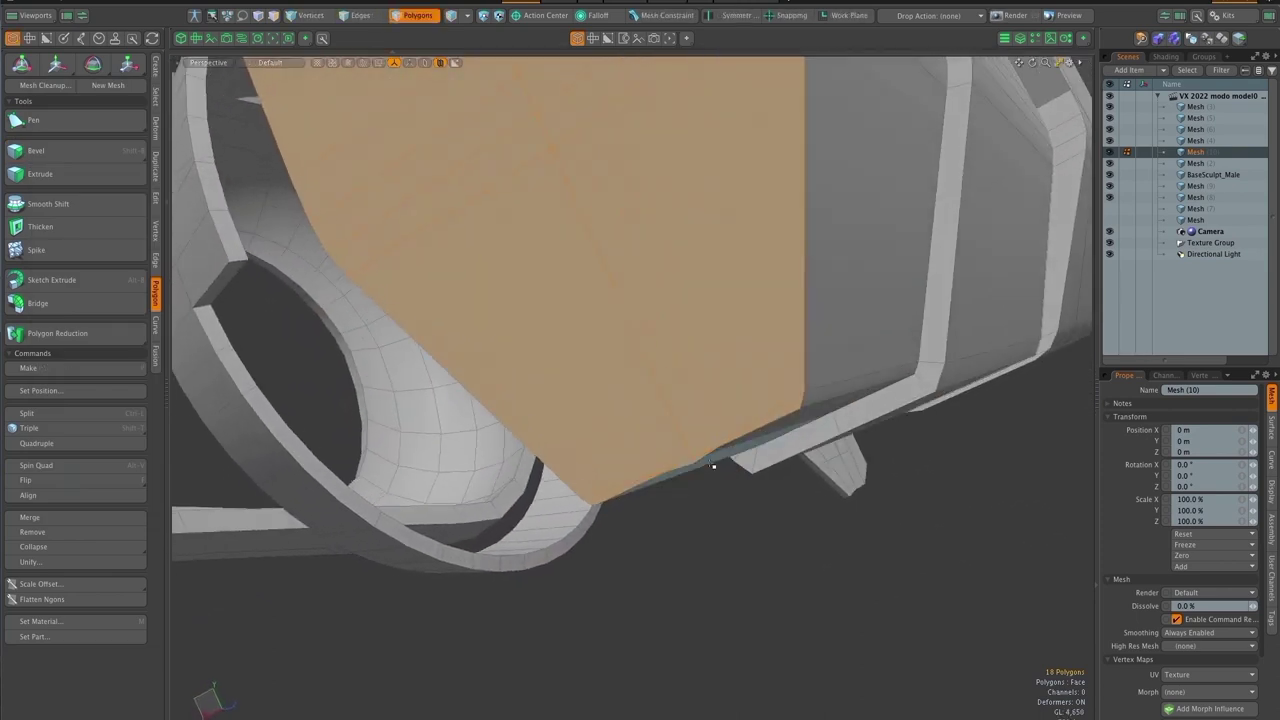
pyautogui.press('y')
pyautogui.scroll(-2, 750, 382)
pyautogui.moveTo(750, 382); pyautogui.dragTo(735, 350)
pyautogui.press('space')
pyautogui.press('3')
pyautogui.scroll(-3, 746, 426)
# Inset the hull's flattened rear end faces with a polygon bevel
pyautogui.press('b')
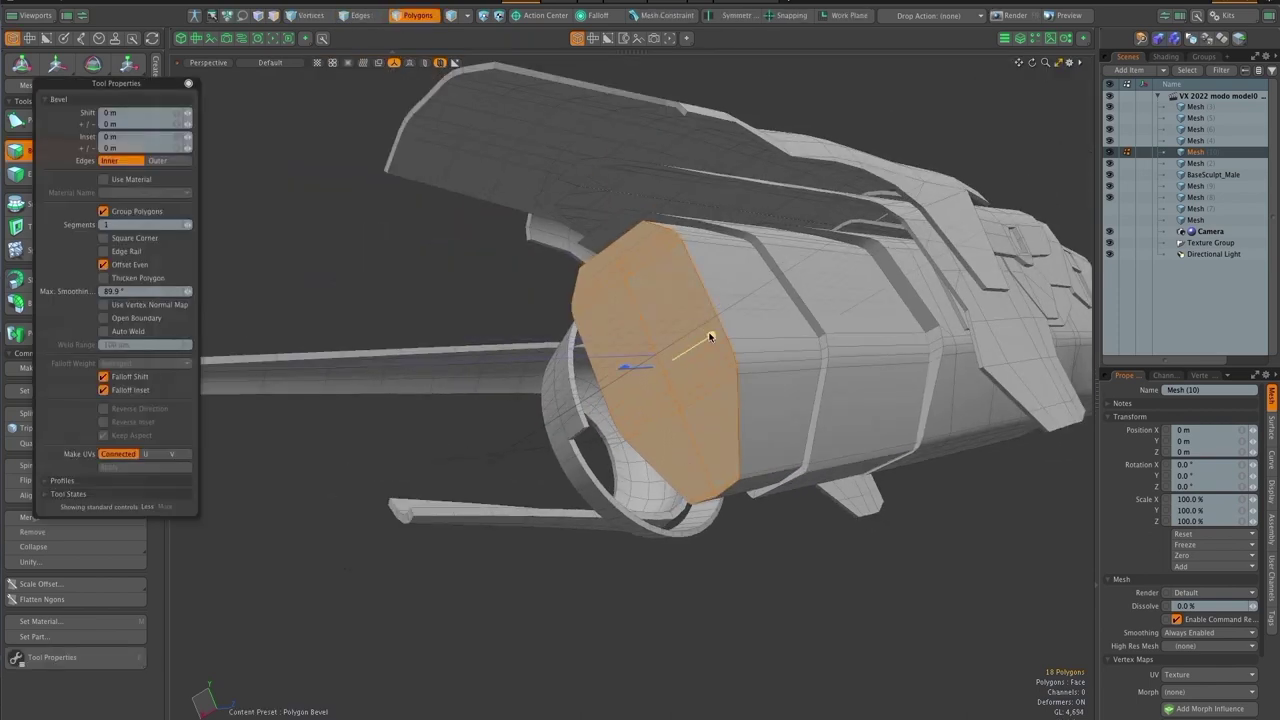
pyautogui.press('y')
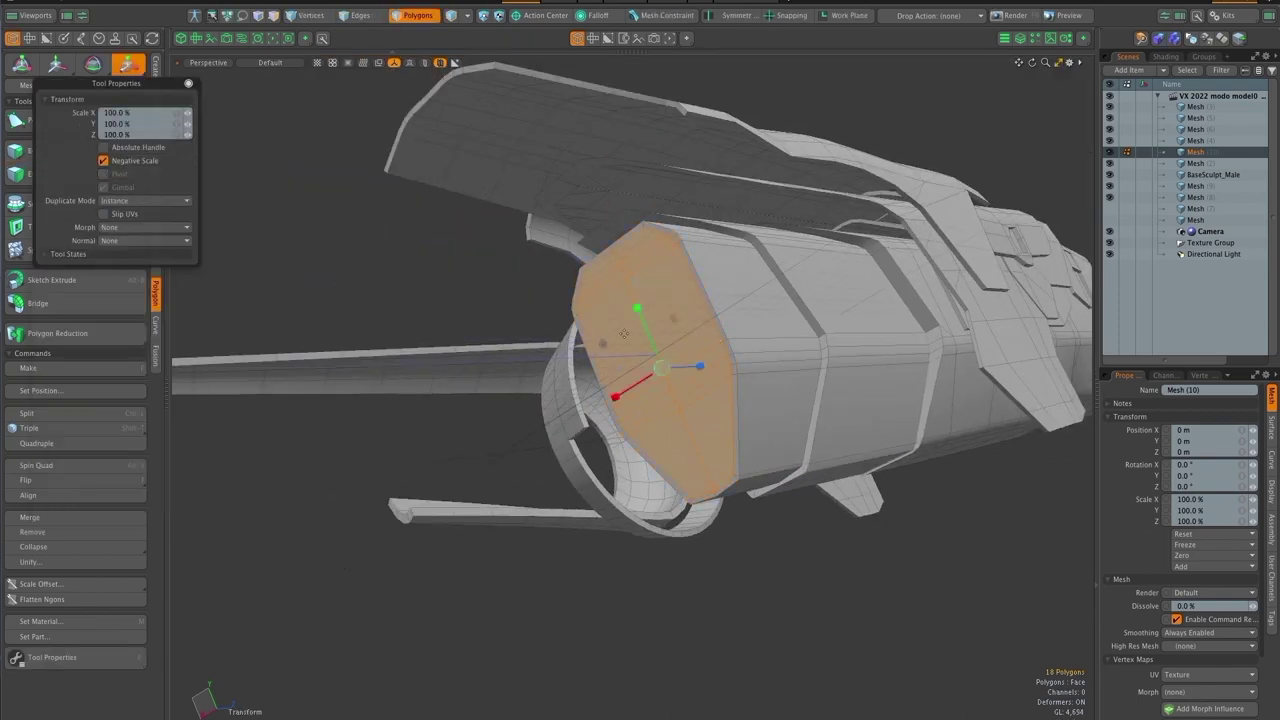
pyautogui.press('b')
pyautogui.moveTo(634, 369); pyautogui.dragTo(680, 366)
pyautogui.press('space')
# Activate the ring in Mesh (8) and add a loop slice around its outer band
pyautogui.scroll(-5, 690, 380)
pyautogui.moveTo(740, 400); pyautogui.dragTo(774, 357)
pyautogui.click(894, 511)
pyautogui.scroll(4, 814, 391)
pyautogui.press('5')
pyautogui.click(771, 355)
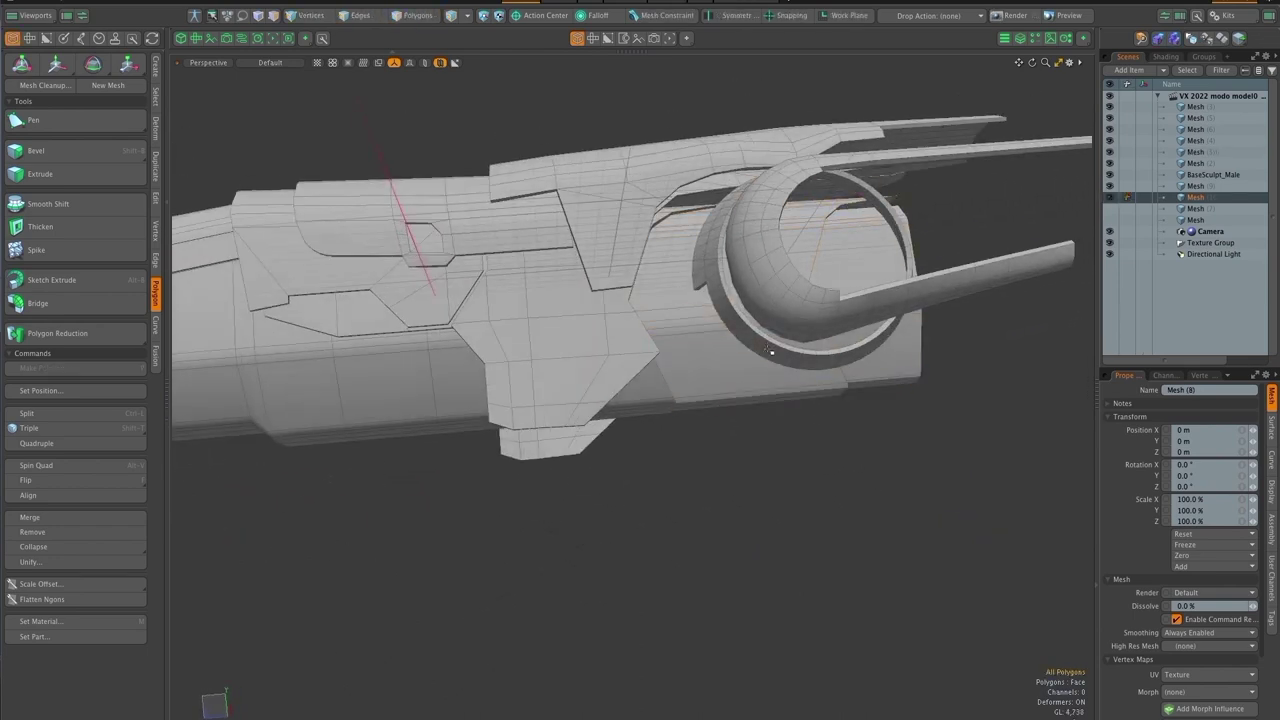
pyautogui.hotkey('alt', 'c')
pyautogui.moveTo(768, 352); pyautogui.dragTo(692, 332)
pyautogui.press('q')
# Bevel a strip of polygons on the ring's lower outer band and set the action center to Element
pyautogui.moveTo(677, 328); pyautogui.dragTo(689, 337)
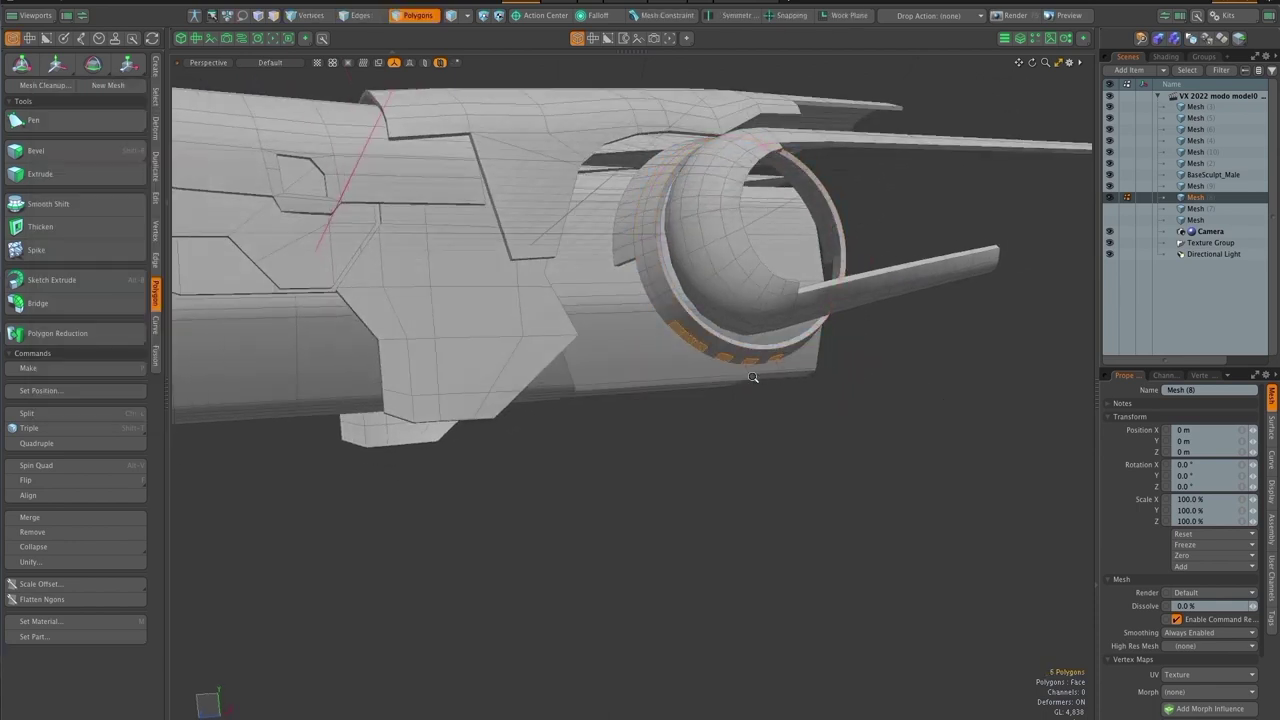
pyautogui.scroll(2, 753, 377)
pyautogui.press('b')
pyautogui.press('y')
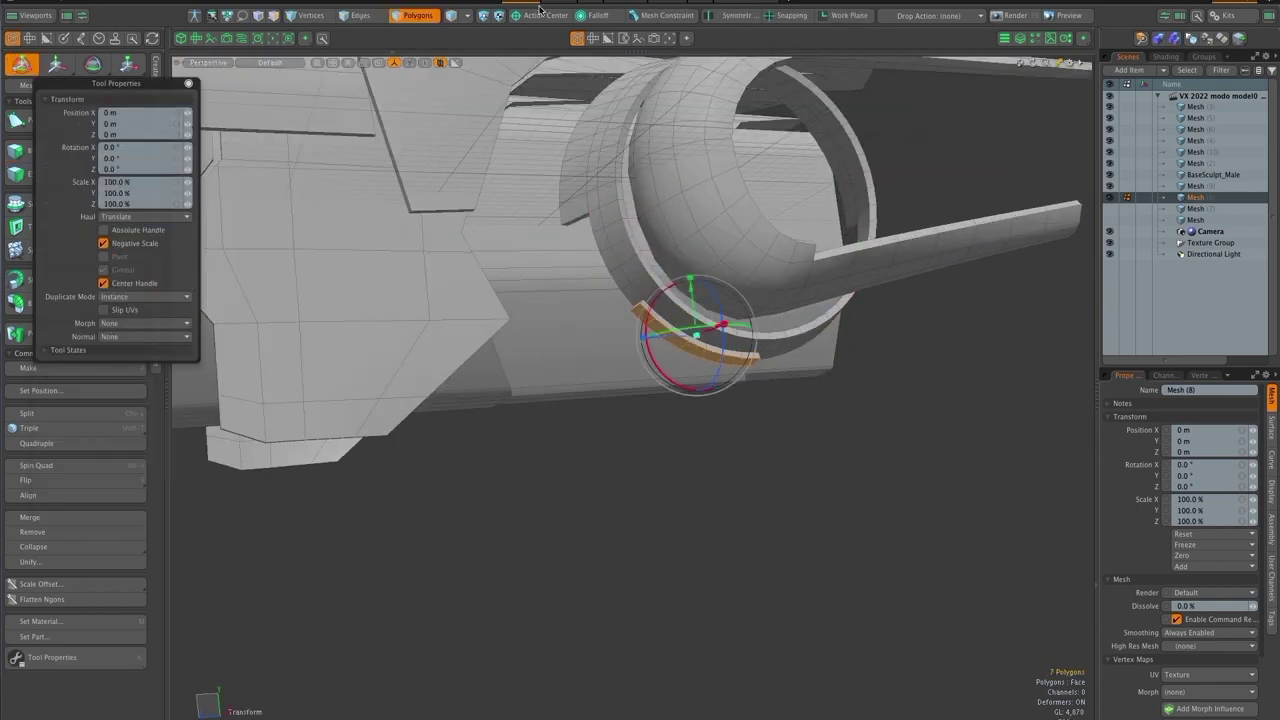
pyautogui.click(540, 16)
pyautogui.click(512, 48)
pyautogui.moveTo(580, 190); pyautogui.dragTo(540, 175)
pyautogui.click(533, 16)
pyautogui.click(502, 77)
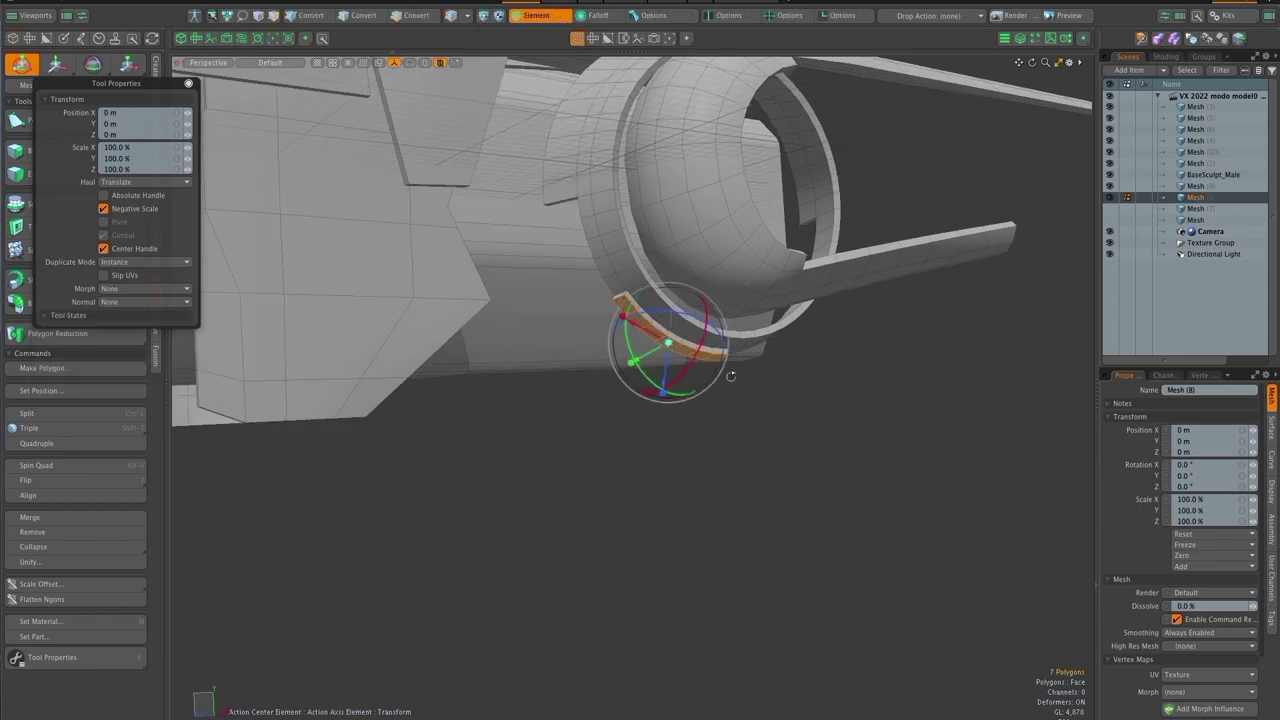
# Pull the bevelled polygon strip down and adjust its angle to form a short flap under the ring
pyautogui.moveTo(668, 430); pyautogui.dragTo(666, 442)
pyautogui.moveTo(660, 440); pyautogui.dragTo(647, 403)
pyautogui.moveTo(655, 408); pyautogui.dragTo(766, 426)
pyautogui.moveTo(622, 410); pyautogui.dragTo(590, 412)
pyautogui.moveTo(642, 379); pyautogui.dragTo(638, 377)
pyautogui.press('space')
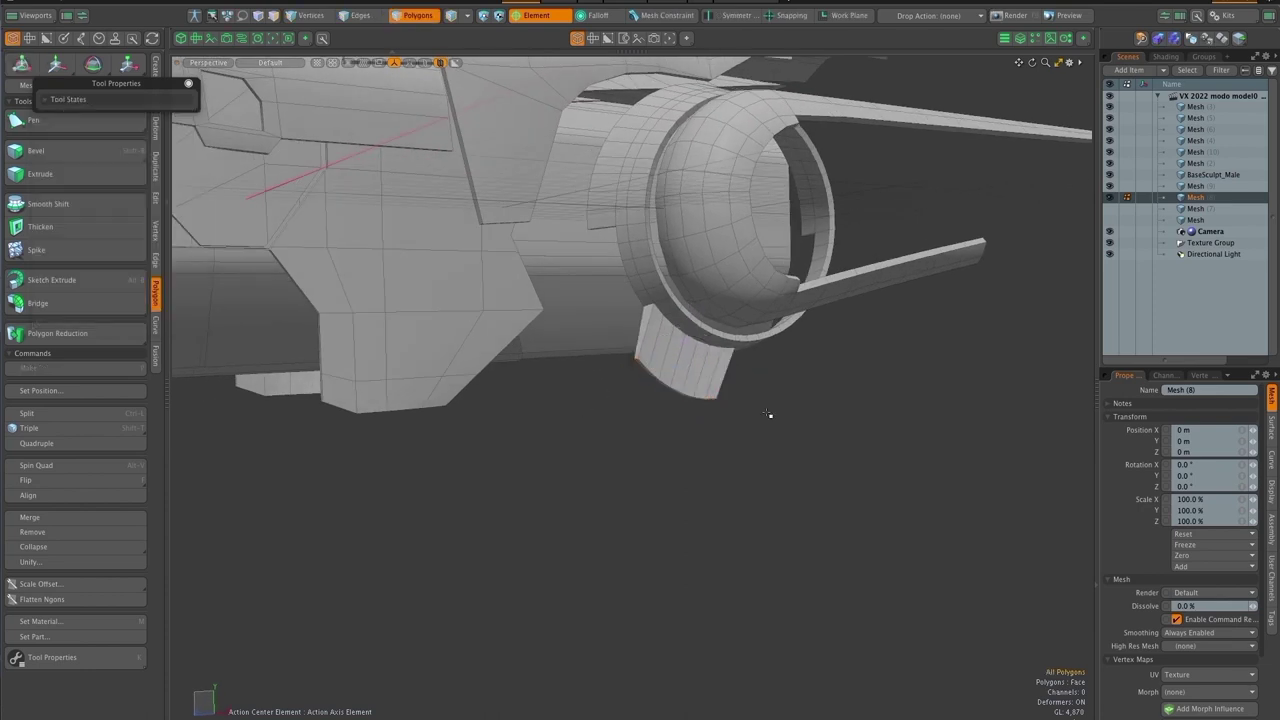
# Lengthen the flap under the ring by moving its end polygons about 1.15 m along their local Z axis
pyautogui.click(743, 412)
pyautogui.press('a')
pyautogui.moveTo(710, 445); pyautogui.dragTo(619, 478)
pyautogui.scroll(5, 791, 420)
pyautogui.moveTo(750, 374); pyautogui.dragTo(825, 392)
pyautogui.press('y')
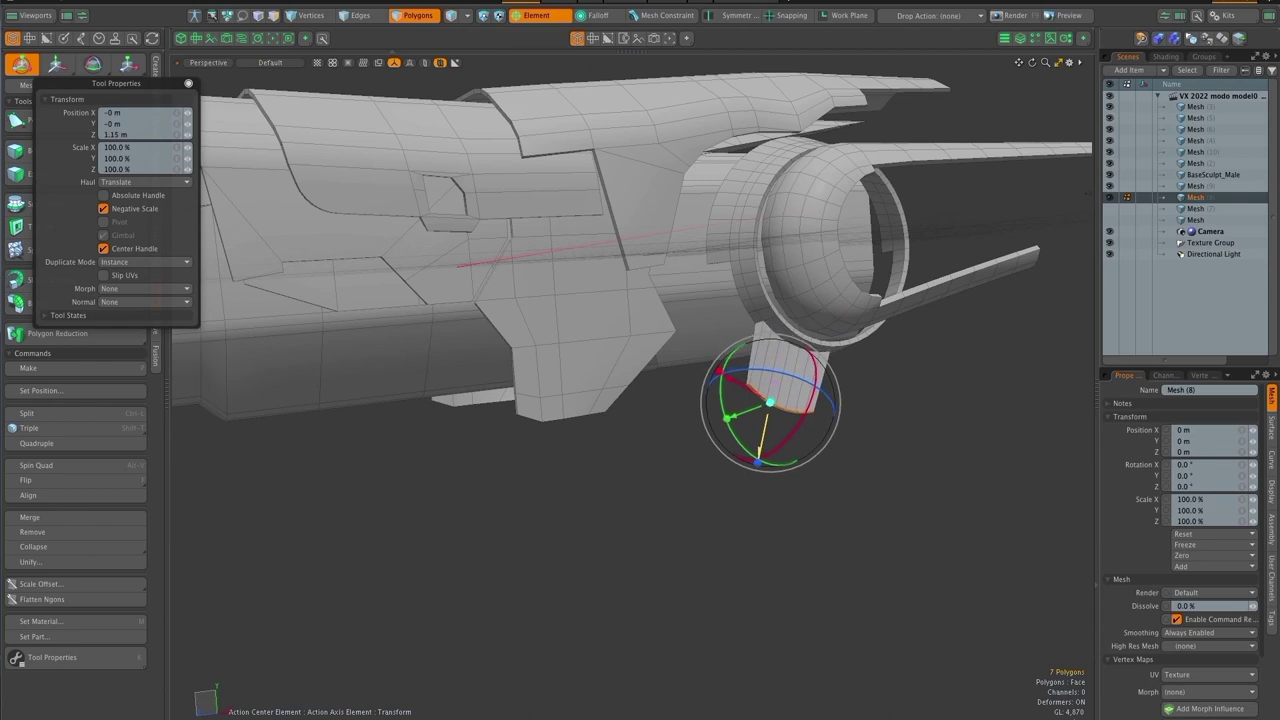
pyautogui.moveTo(759, 460); pyautogui.dragTo(756, 470)
pyautogui.press('space')
# Set the action center to Automatic and move the flap's end polygons about -1.9 m in X, towards the hull
pyautogui.click(874, 486)
pyautogui.press('a')
pyautogui.moveTo(874, 486); pyautogui.dragTo(806, 406)
pyautogui.scroll(3, 753, 460)
pyautogui.hotkey('ctrl', 'z')
pyautogui.hotkey('ctrl', 'z')
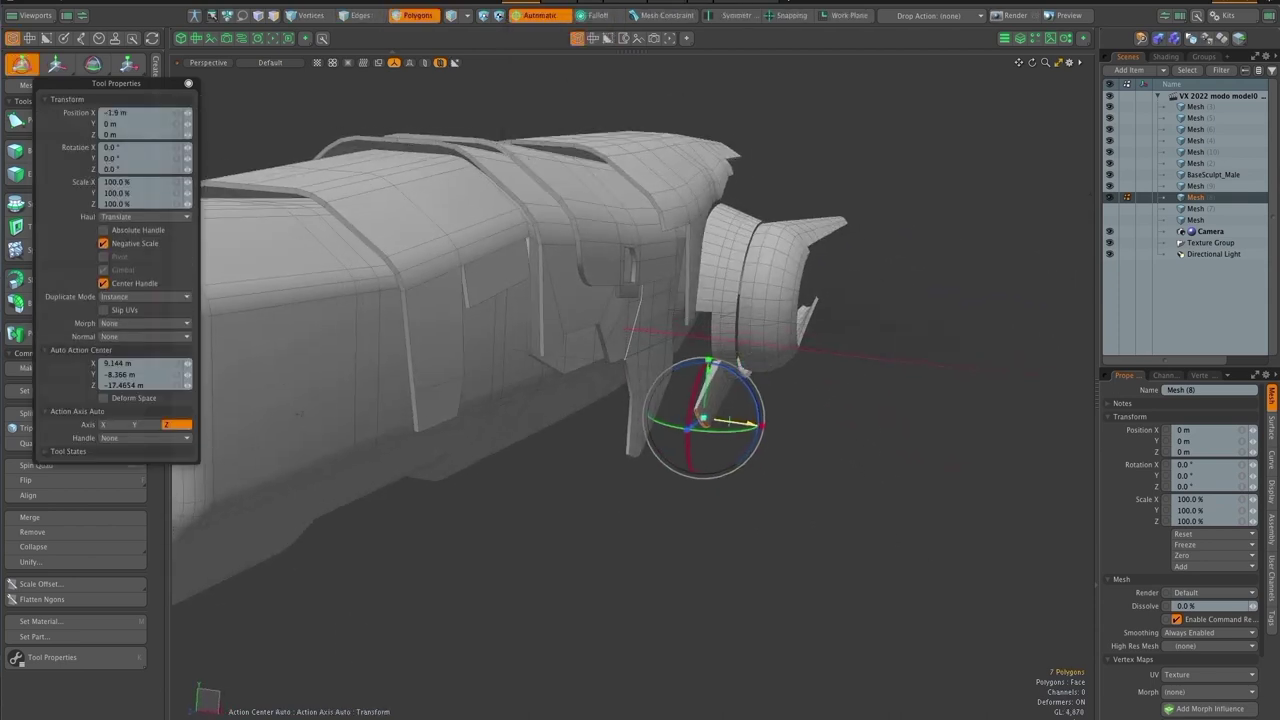
pyautogui.moveTo(729, 421); pyautogui.dragTo(727, 421)
pyautogui.press('space')
pyautogui.click(826, 426)
pyautogui.press('a')
pyautogui.moveTo(826, 426); pyautogui.dragTo(659, 438)
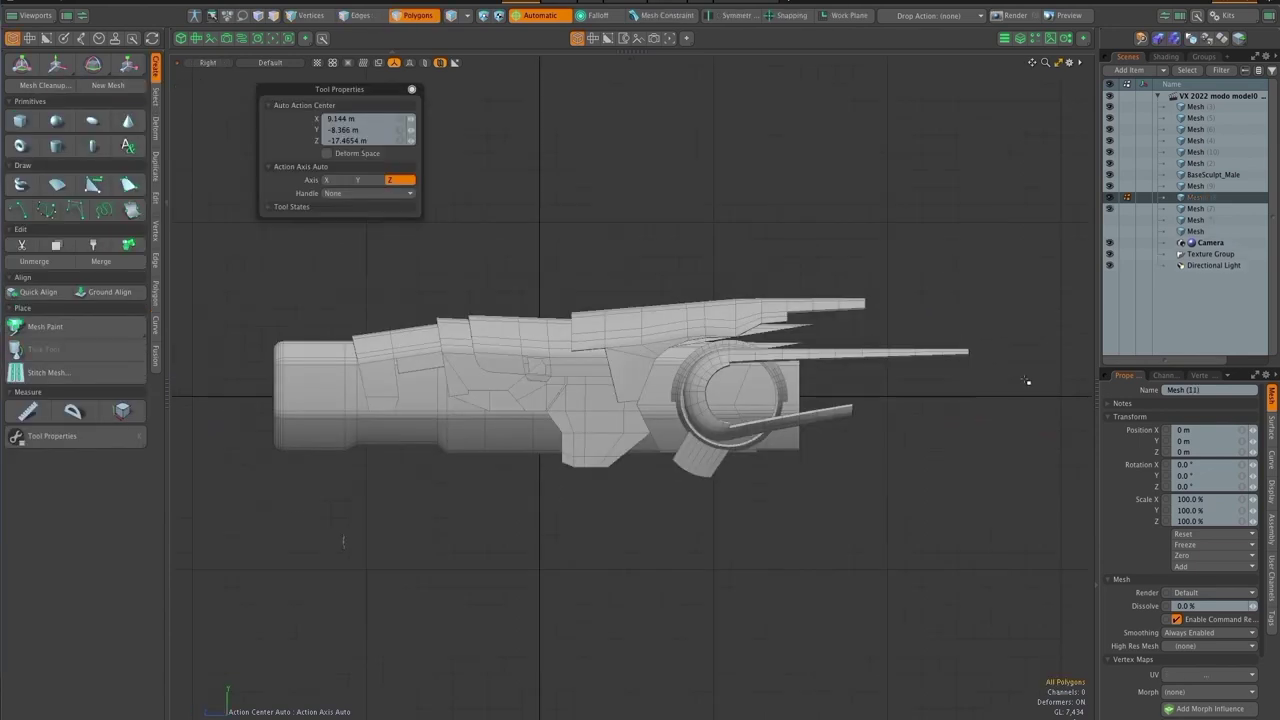
# Create a tall, thin 20-sided cylinder along Y in Mesh (11) and position it above the ring
pyautogui.click(57, 146)
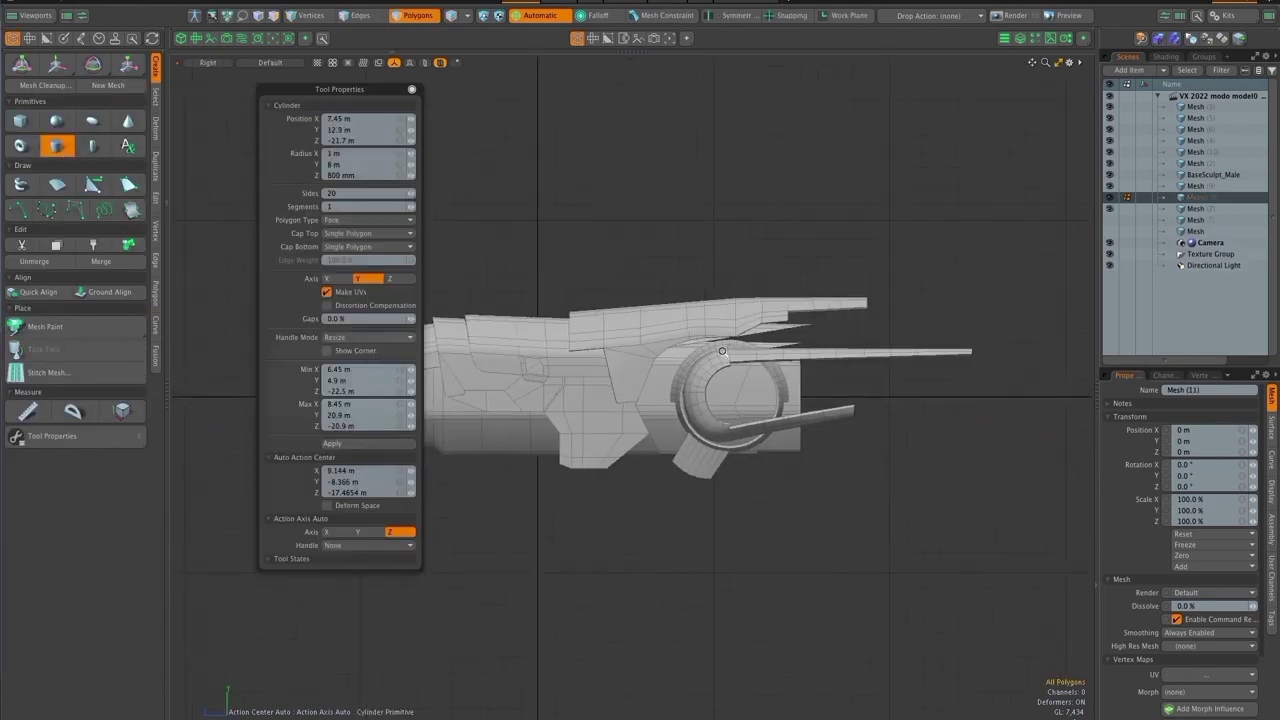
pyautogui.moveTo(690, 240); pyautogui.dragTo(760, 240)
pyautogui.moveTo(800, 123); pyautogui.dragTo(800, 150)
pyautogui.hotkey('ctrl', 'space')
pyautogui.click(934, 241)
pyautogui.moveTo(765, 269); pyautogui.dragTo(769, 384)
pyautogui.press('space')
# Taper the cylinder into a spike by scaling its top polygon to 15% in X and Z, and move it 500 mm in Z
pyautogui.press('r')
pyautogui.press('y')
pyautogui.moveTo(716, 276); pyautogui.dragTo(685, 295)
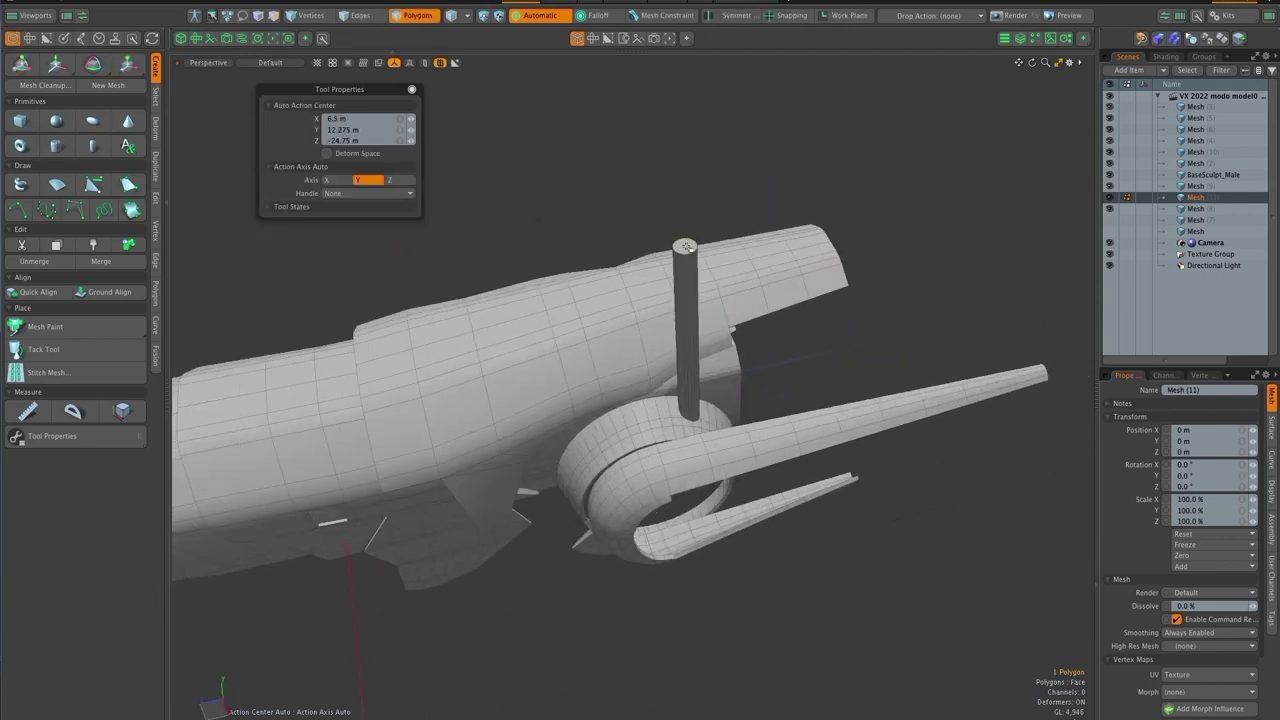
pyautogui.press('y')
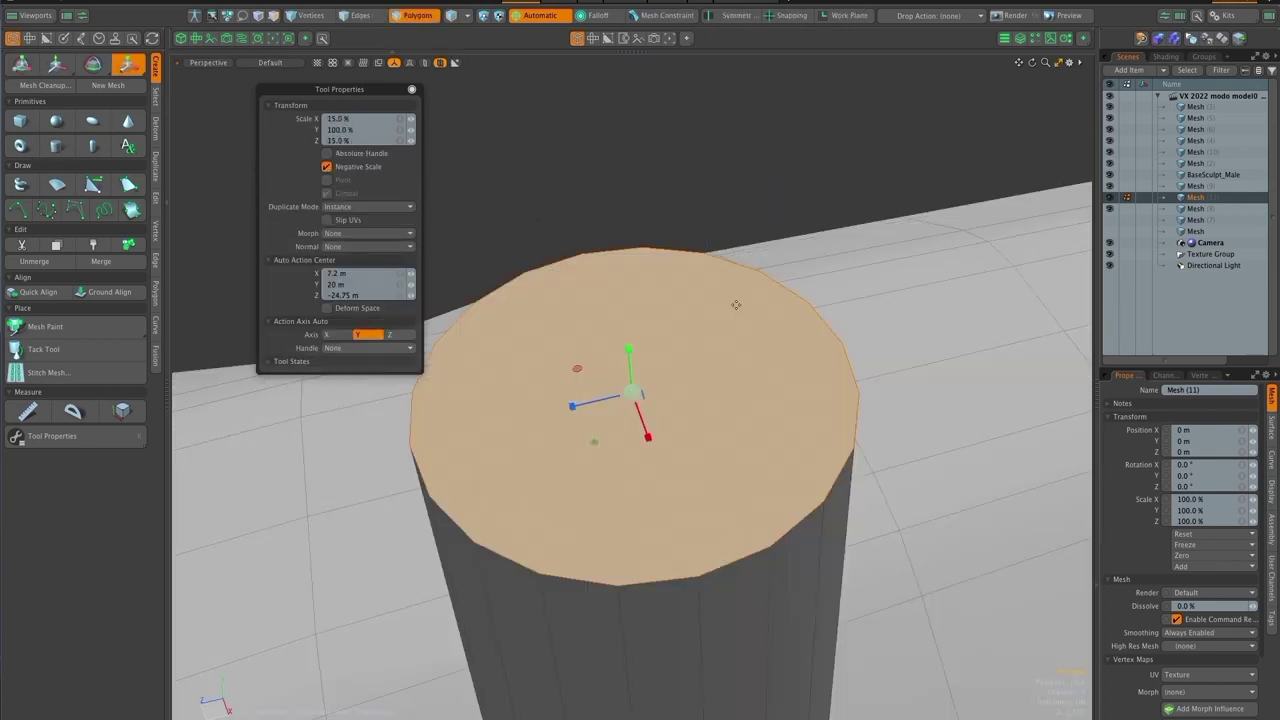
pyautogui.scroll(-5, 736, 304)
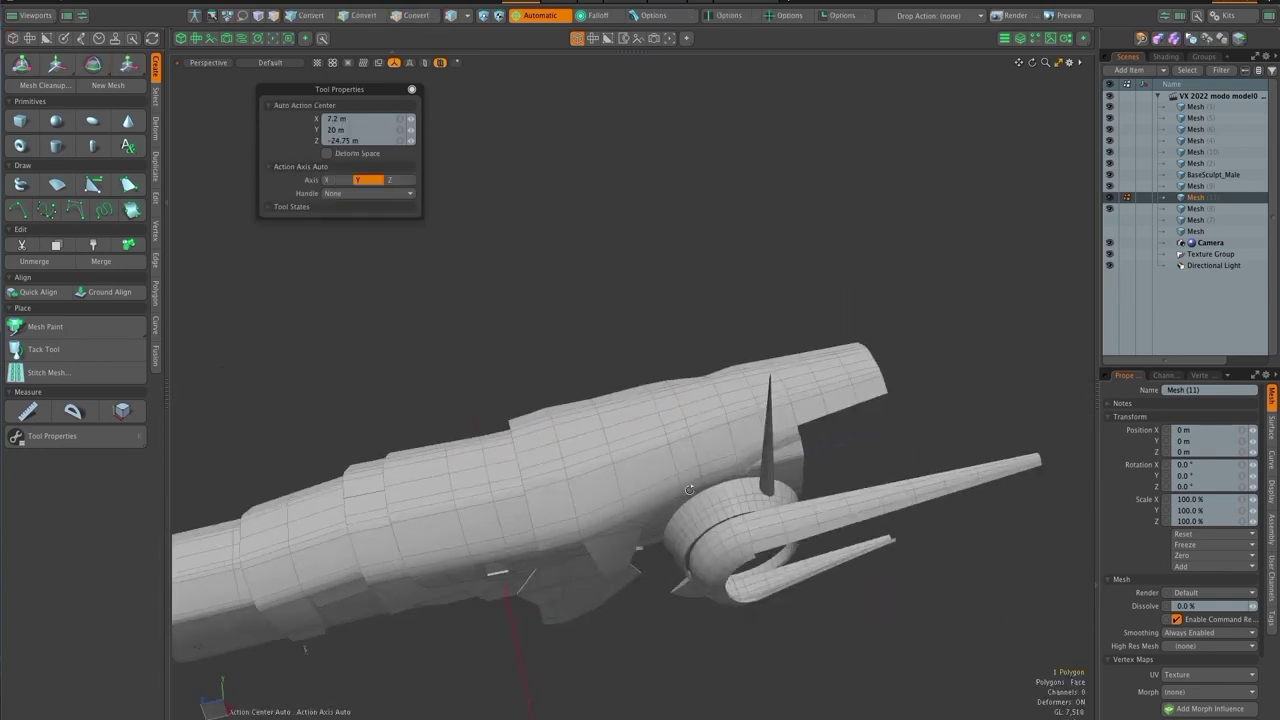
pyautogui.press('3')
pyautogui.press('y')
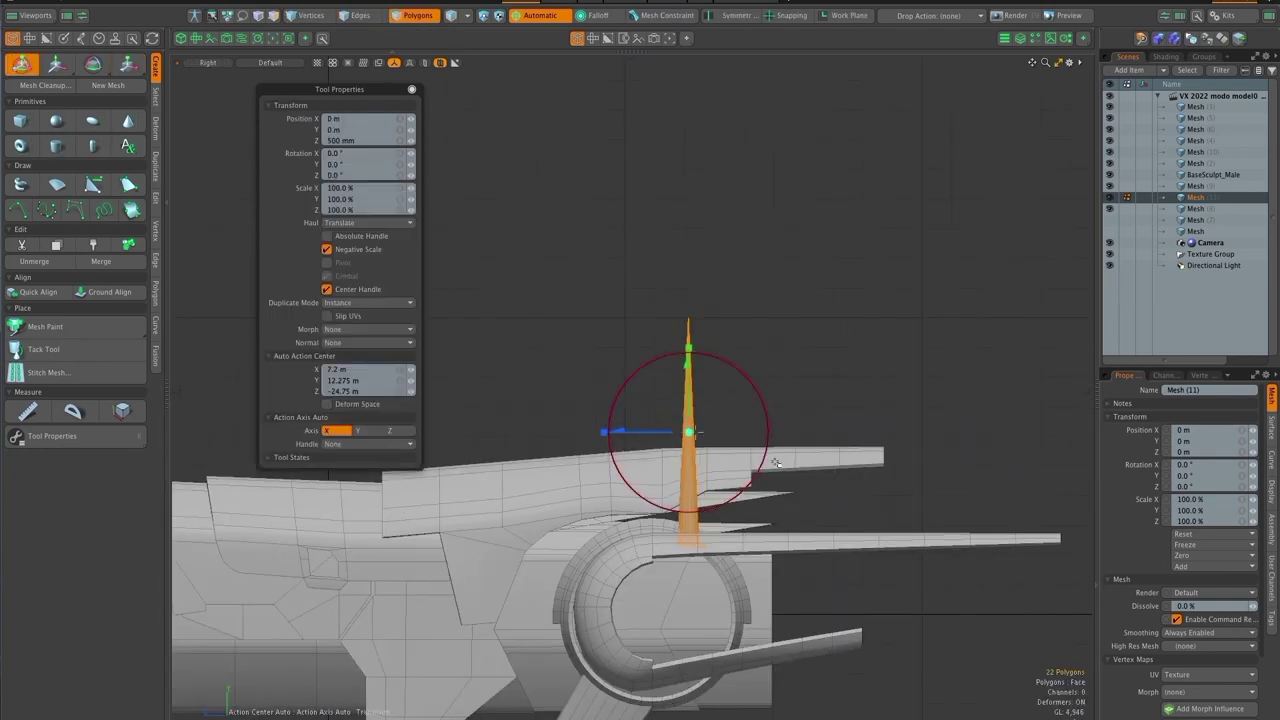
pyautogui.press('q')
# Paste a copy of the spike, rotate it 90° about X and place it pointing forward from the ring's front
pyautogui.moveTo(776, 462); pyautogui.dragTo(805, 386)
pyautogui.hotkey('ctrl', 'c')
pyautogui.hotkey('ctrl', 'v')
pyautogui.press('y')
pyautogui.moveTo(650, 356); pyautogui.dragTo(567, 356)
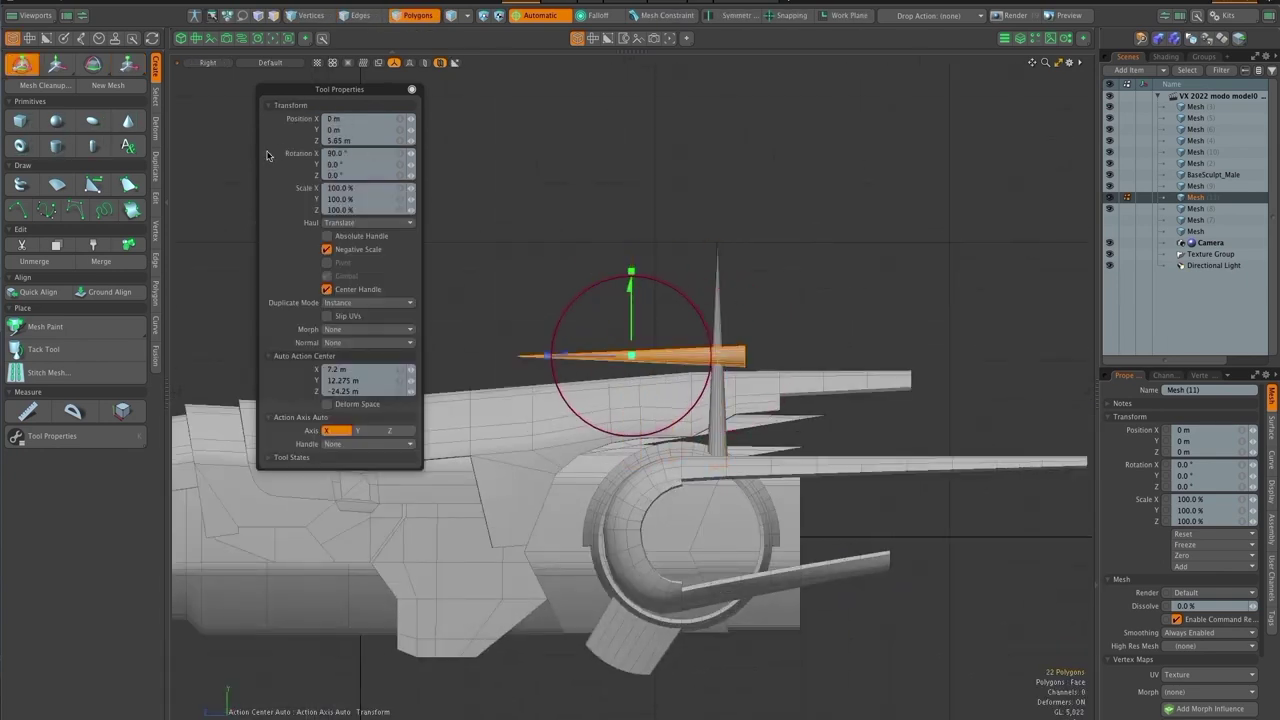
pyautogui.moveTo(498, 450); pyautogui.dragTo(498, 479)
pyautogui.moveTo(481, 525); pyautogui.dragTo(467, 525)
pyautogui.hotkey('ctrl', 'space')
pyautogui.moveTo(720, 550); pyautogui.dragTo(610, 510)
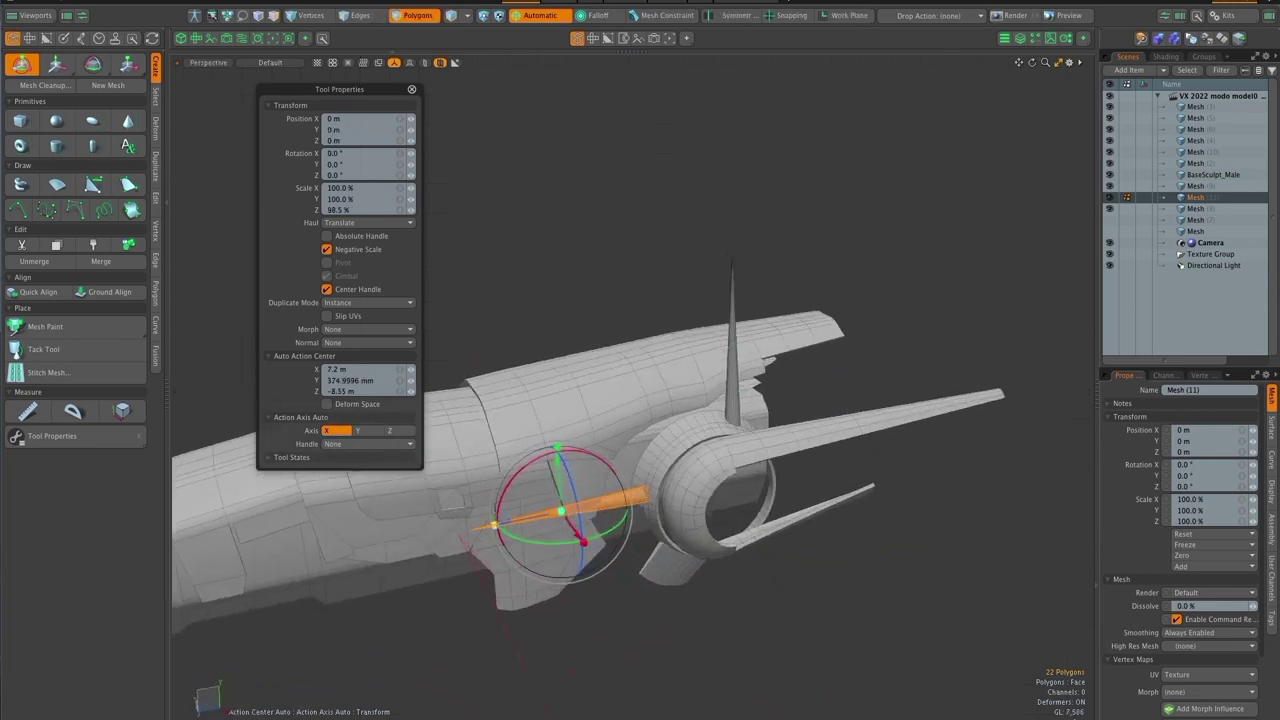
pyautogui.press('q')
# Mirror the vertical spike on the Y axis about the ring's middle, with the mirror center at Y -100 mm
pyautogui.hotkey('ctrl', 'space')
pyautogui.click(836, 609)
pyautogui.doubleClick(728, 405)
pyautogui.click(156, 167)
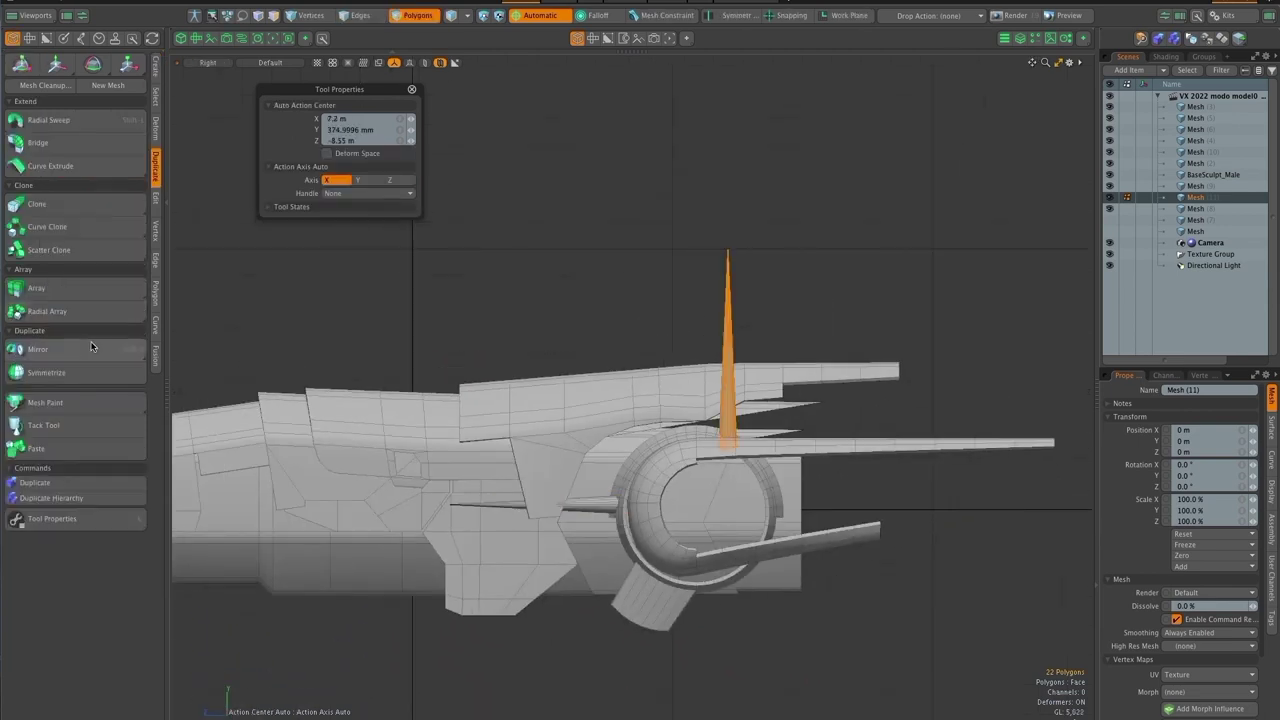
pyautogui.click(95, 349)
pyautogui.click(358, 118)
pyautogui.scroll(-2, 766, 563)
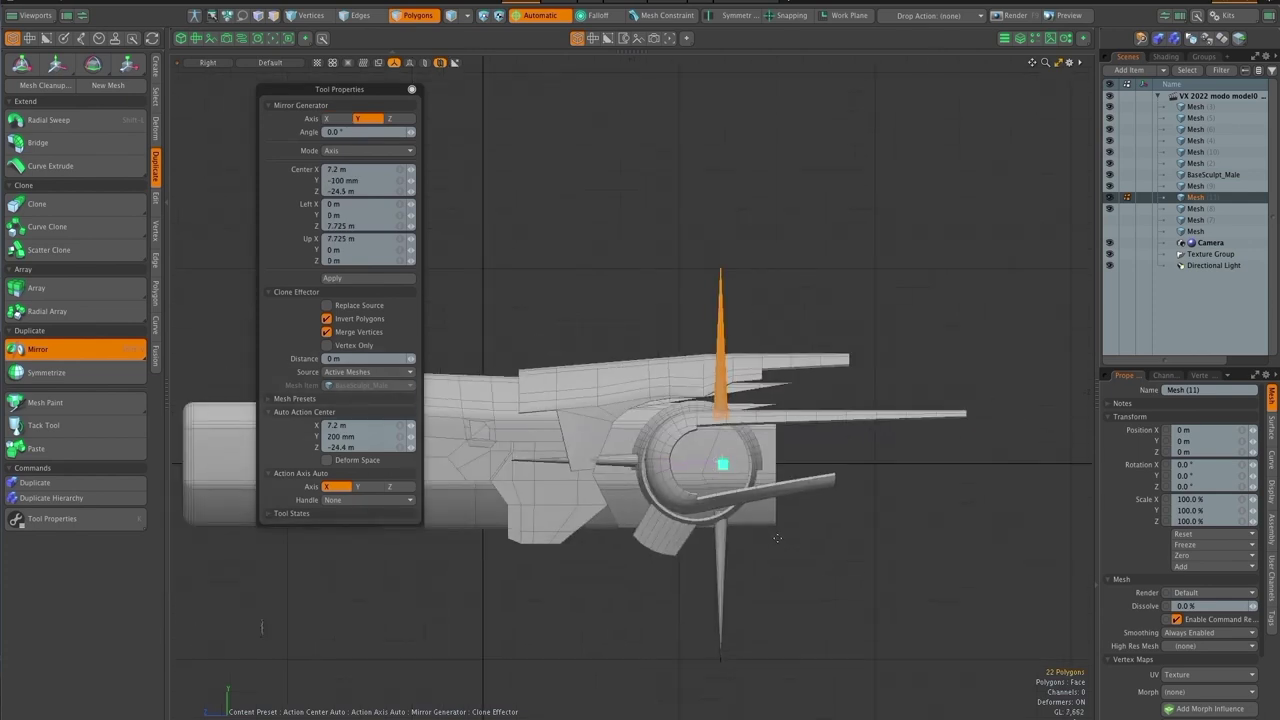
# Complete the vertical spike's mirror and clear the polygon selection
pyautogui.press('q')
pyautogui.click(774, 536)
pyautogui.doubleClick(720, 517)
pyautogui.press('y')
pyautogui.press('q')
pyautogui.click(823, 591)
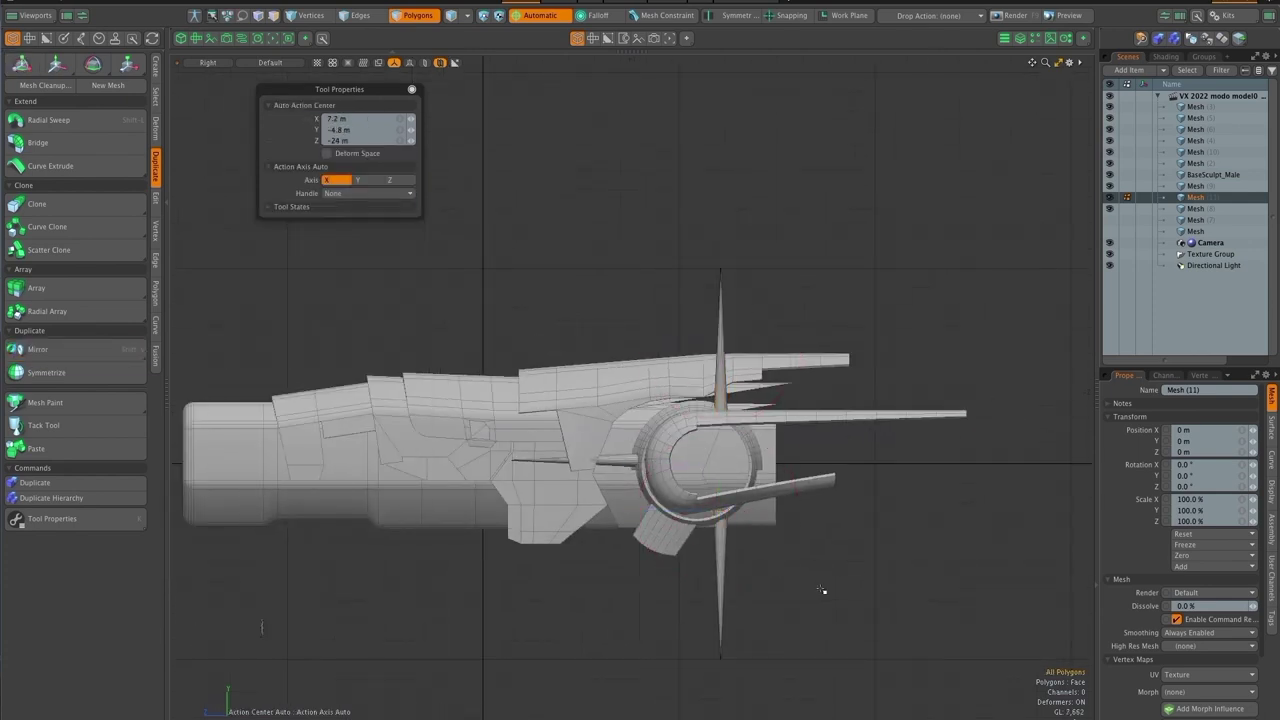
# Adjust the position of the ring and shell meshes together so they fit the spikes
pyautogui.hotkey('ctrl', 'space')
pyautogui.press('5')
pyautogui.moveTo(800, 580); pyautogui.dragTo(770, 560)
pyautogui.keyDown('shift'); pyautogui.click(728, 455); pyautogui.keyUp('shift')
pyautogui.keyDown('shift'); pyautogui.click(688, 464); pyautogui.keyUp('shift')
pyautogui.press('y')
pyautogui.press('q')
pyautogui.click(672, 463)
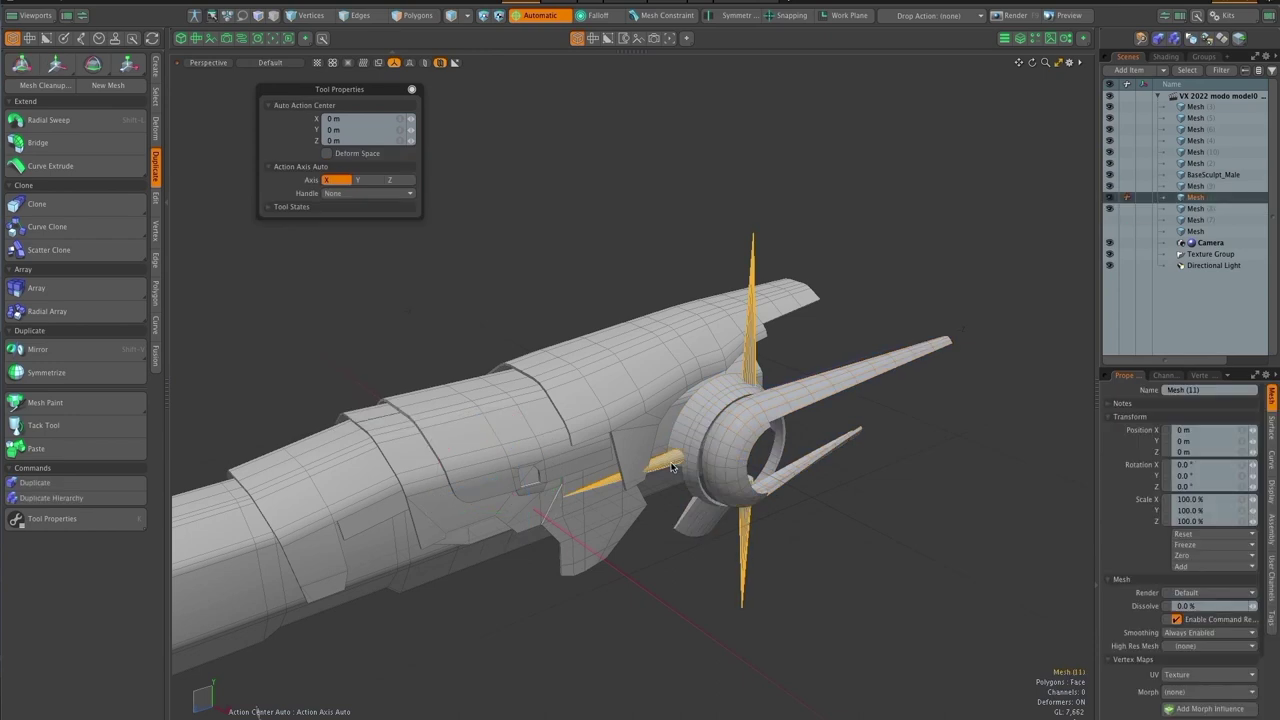
pyautogui.press('3')
pyautogui.press('y')
pyautogui.moveTo(702, 493); pyautogui.dragTo(709, 499)
pyautogui.press('q')
pyautogui.moveTo(890, 592); pyautogui.dragTo(833, 566)
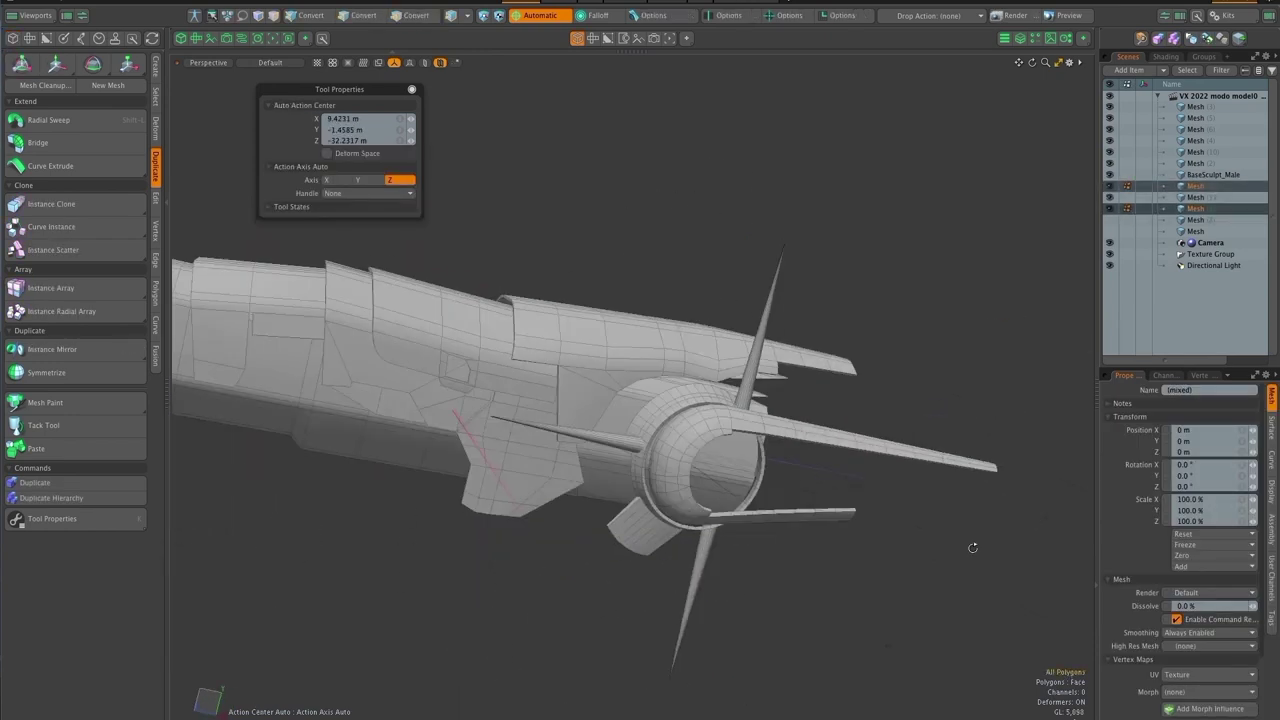
# Place a diagonal spike copy at the ring's lower front, scaled to 72.5% along its length and moved -1.2 m with the Selection action center
pyautogui.moveTo(972, 548); pyautogui.dragTo(834, 546)
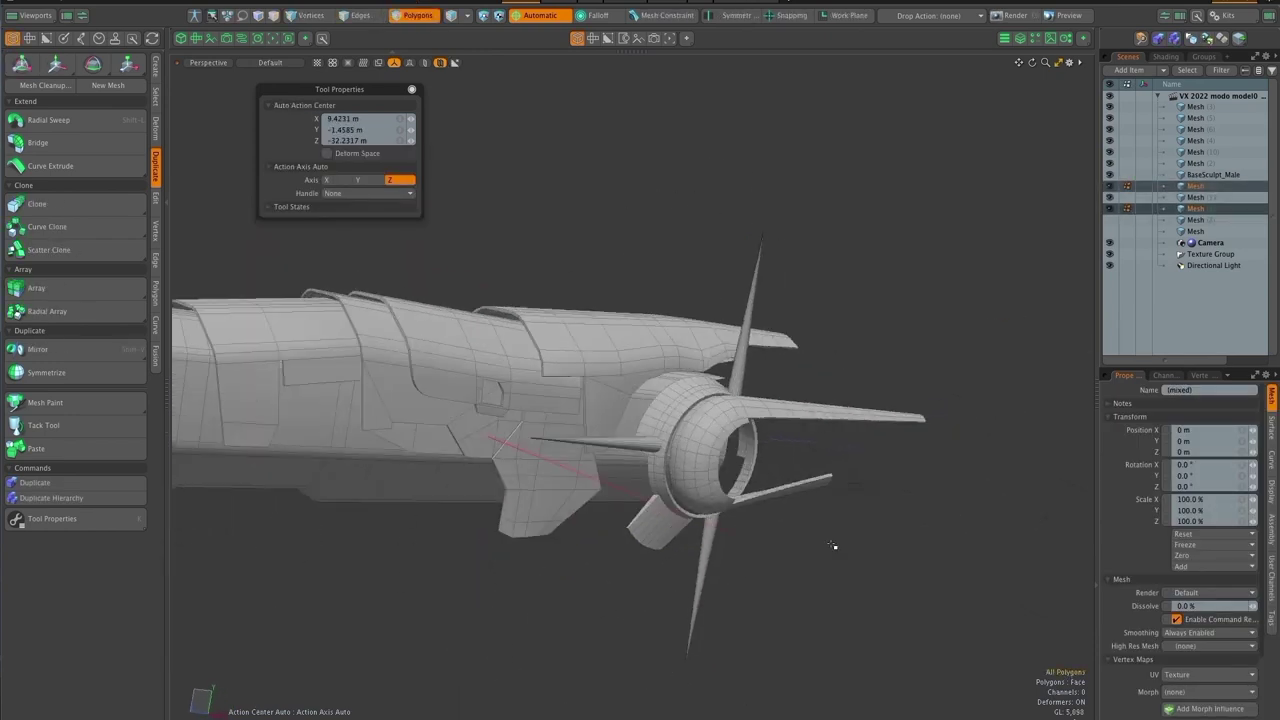
pyautogui.scroll(-3, 738, 507)
pyautogui.moveTo(763, 528); pyautogui.dragTo(795, 552)
pyautogui.hotkey('ctrl', 'space')
pyautogui.click(866, 552)
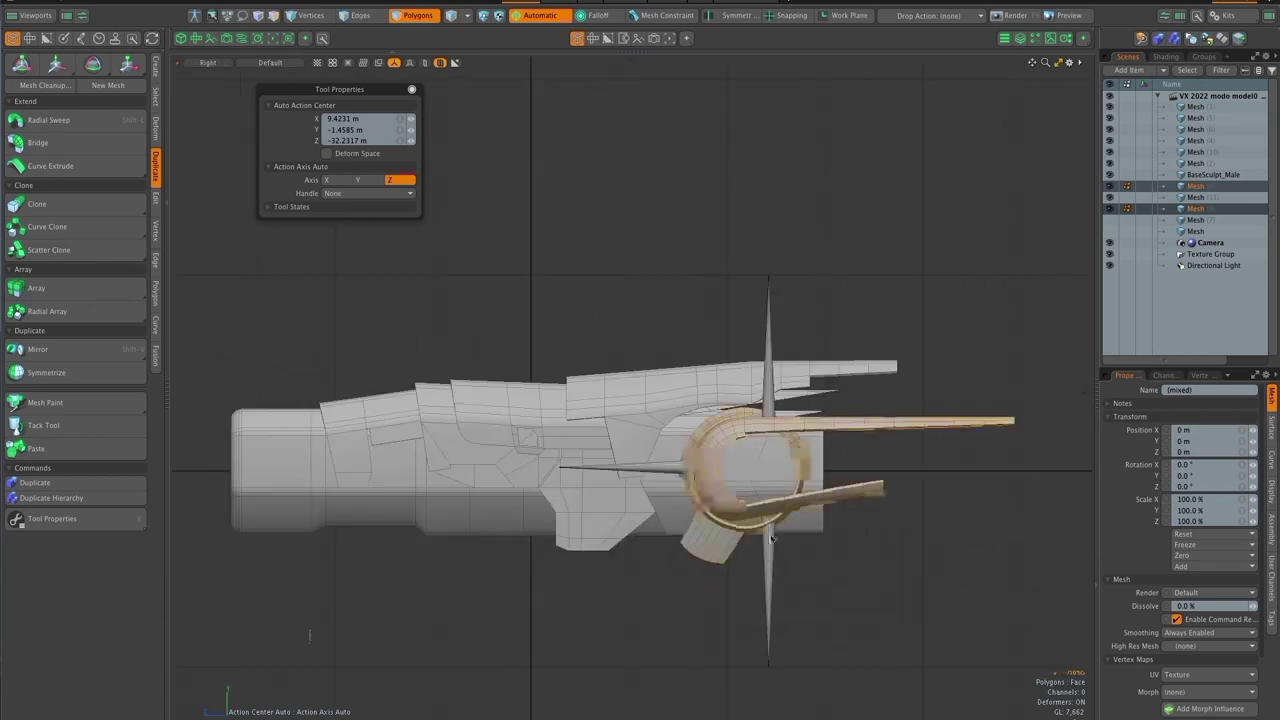
pyautogui.hotkey('shift', 'v')
pyautogui.click(540, 15)
pyautogui.click(530, 50)
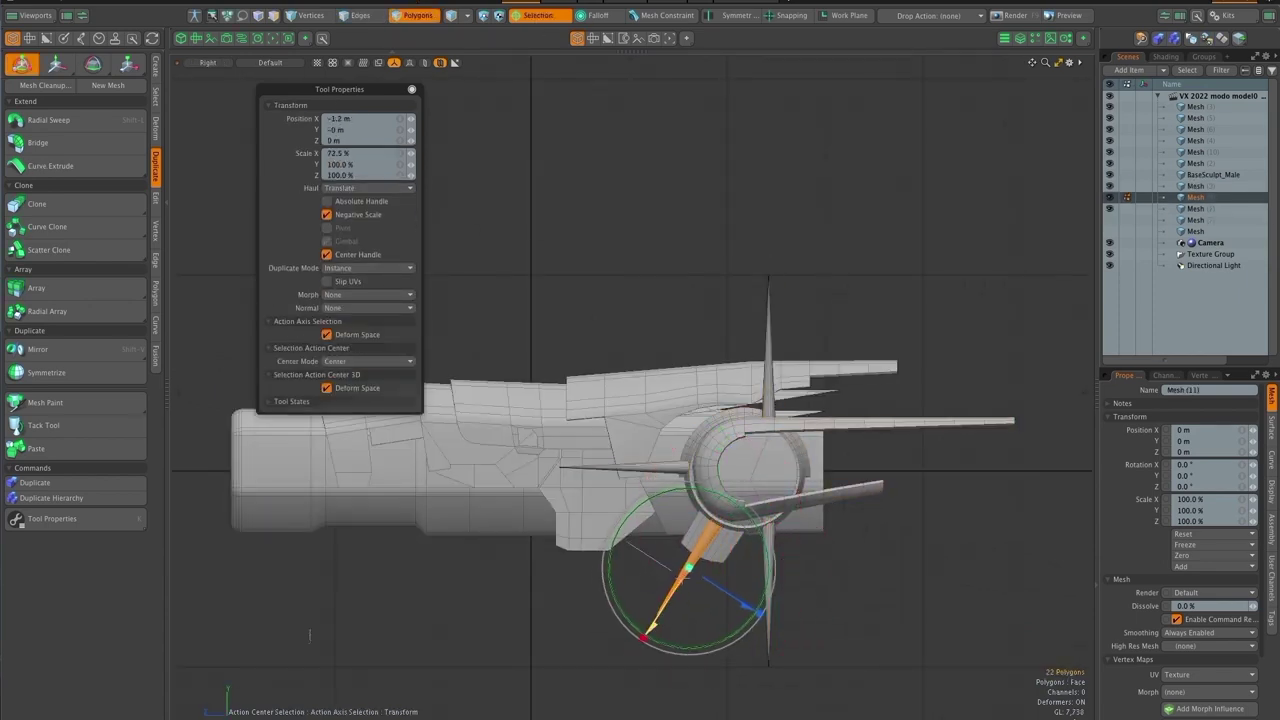
pyautogui.press('space')
# Mirror the diagonal spike across to the ring's lower rear
pyautogui.click(850, 617)
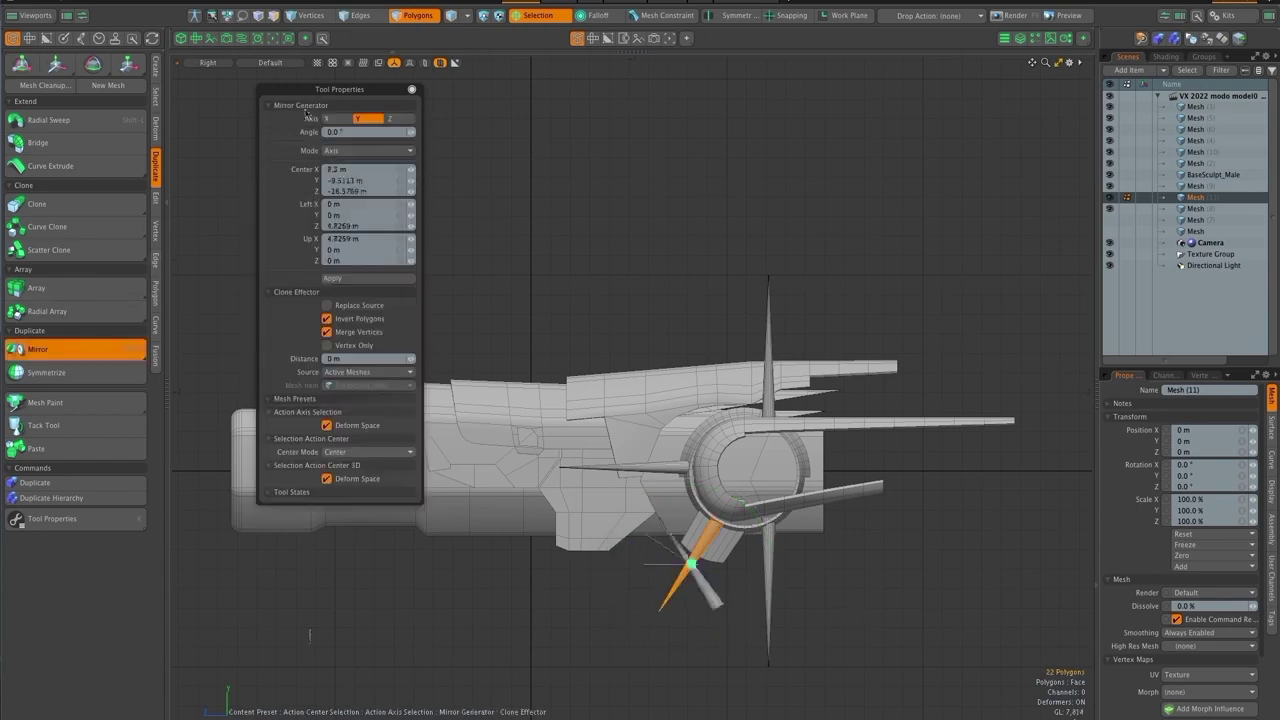
pyautogui.hotkey('ctrl', 'z')
pyautogui.hotkey('ctrl', 'z')
pyautogui.hotkey('ctrl', 'z')
pyautogui.press('space')
# Shift the spikes outward in X to fit the ring
pyautogui.hotkey('ctrl', 'space')
pyautogui.click(972, 491)
pyautogui.click(415, 446)
pyautogui.moveTo(415, 446); pyautogui.dragTo(562, 414)
pyautogui.scroll(5, 420, 440)
pyautogui.scroll(-5, 640, 480)
pyautogui.scroll(5, 564, 403)
pyautogui.press('l')
pyautogui.press('y')
pyautogui.hotkey('alt', 'a')
pyautogui.moveTo(556, 414); pyautogui.dragTo(564, 420)
pyautogui.press('space')
pyautogui.press('Escape')
# Open the render preview and place it clear of the model to compare the spikes with the background painting
pyautogui.scroll(-5, 634, 428)
pyautogui.moveTo(660, 400); pyautogui.dragTo(916, 293)
pyautogui.press('F9')
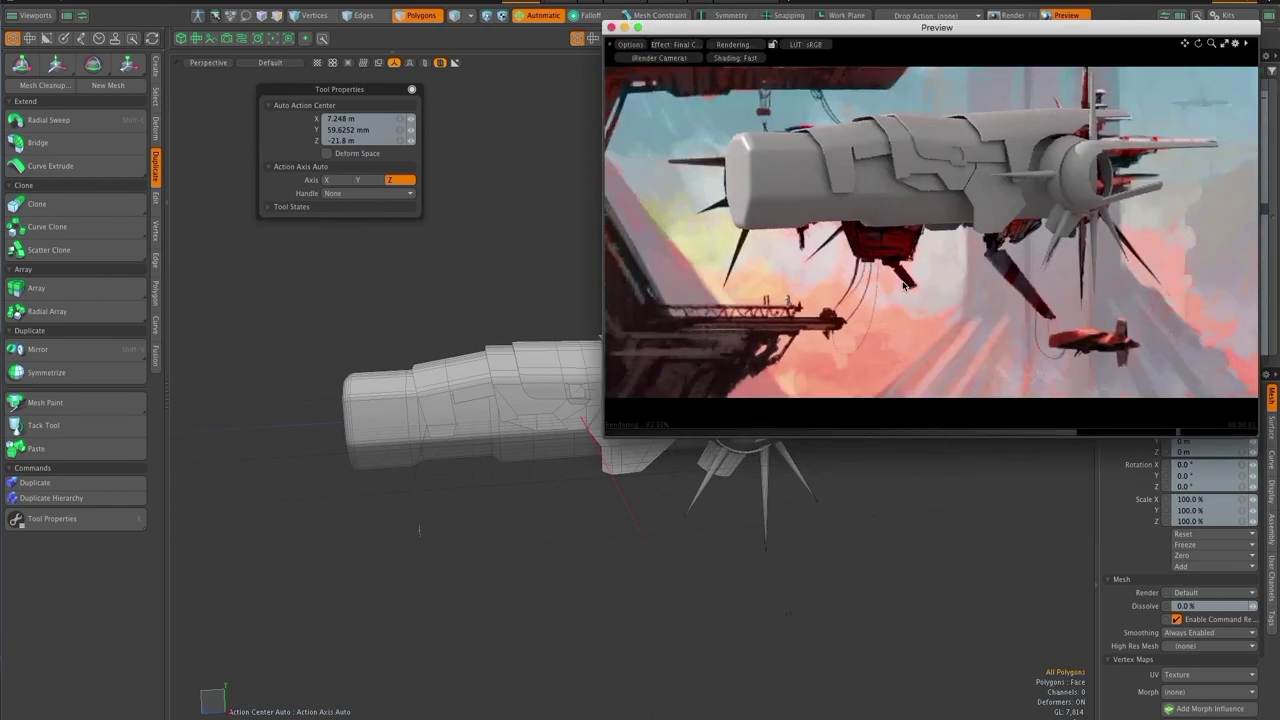
pyautogui.moveTo(861, 24); pyautogui.dragTo(905, 0)
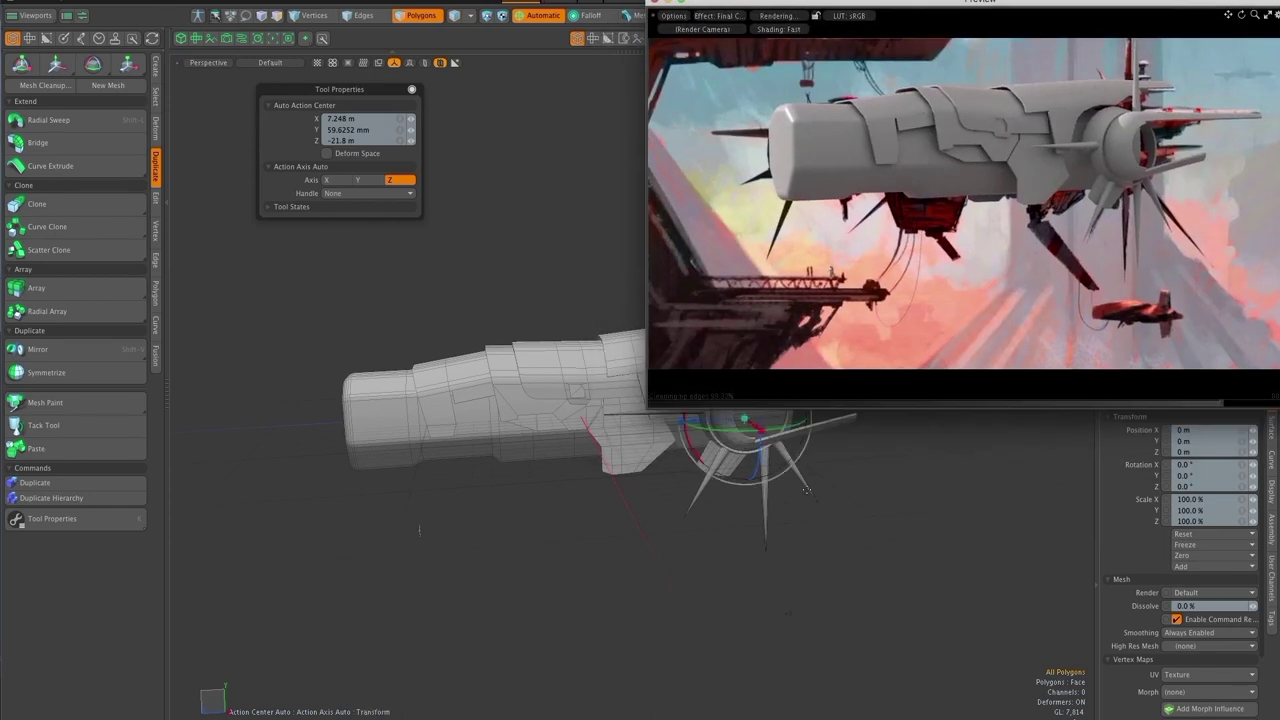
# Move the spikes 1.5 m in Z at the ring
pyautogui.press('y')
pyautogui.moveTo(690, 422); pyautogui.dragTo(680, 422)
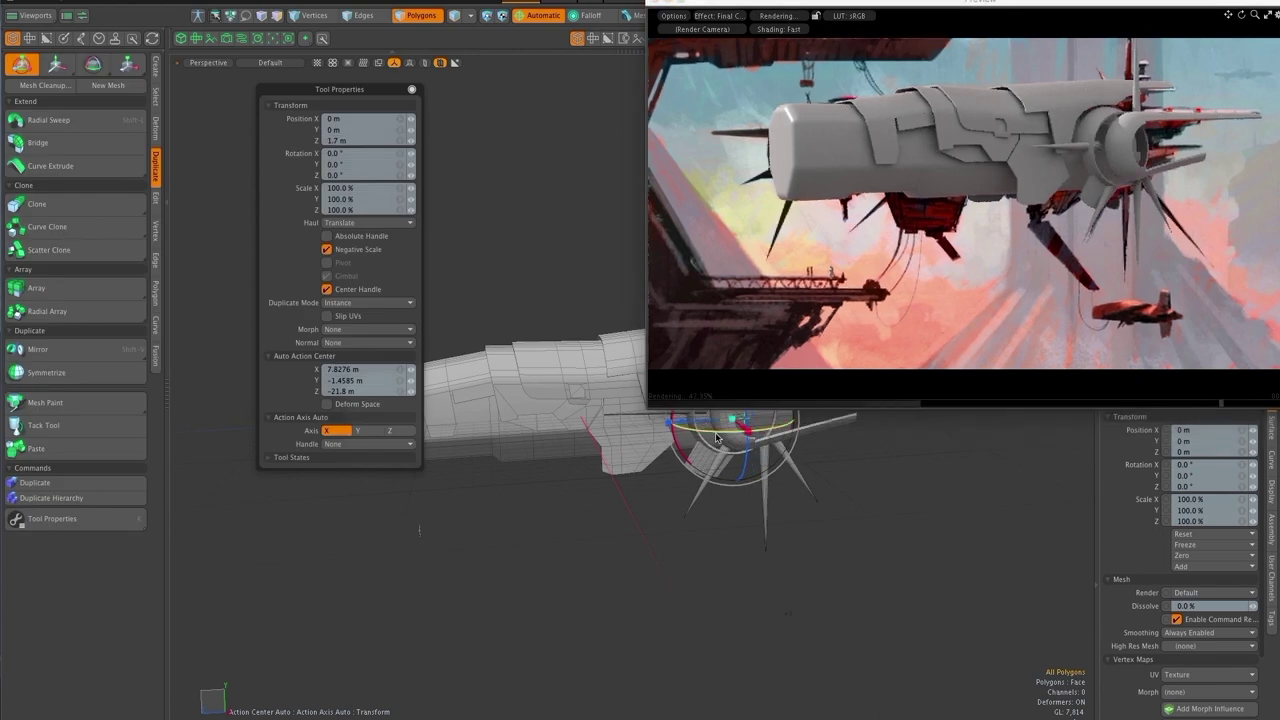
pyautogui.press('space')
pyautogui.press('y')
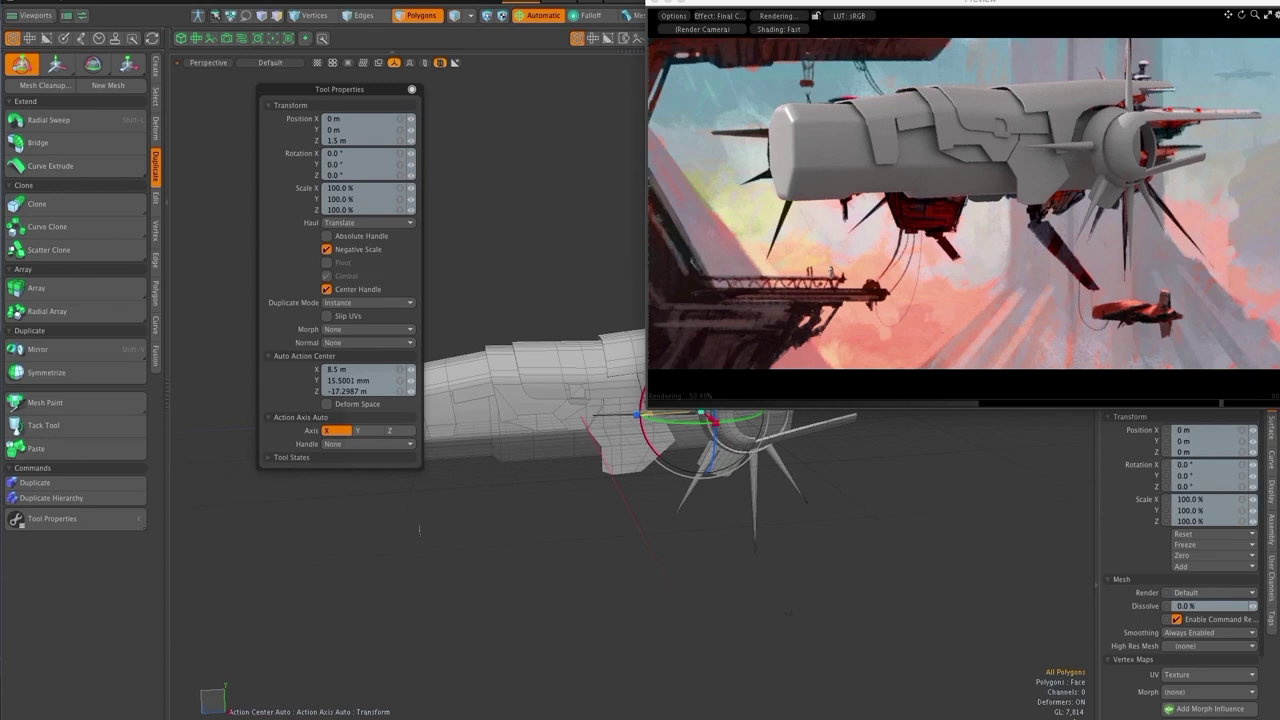
pyautogui.press('space')
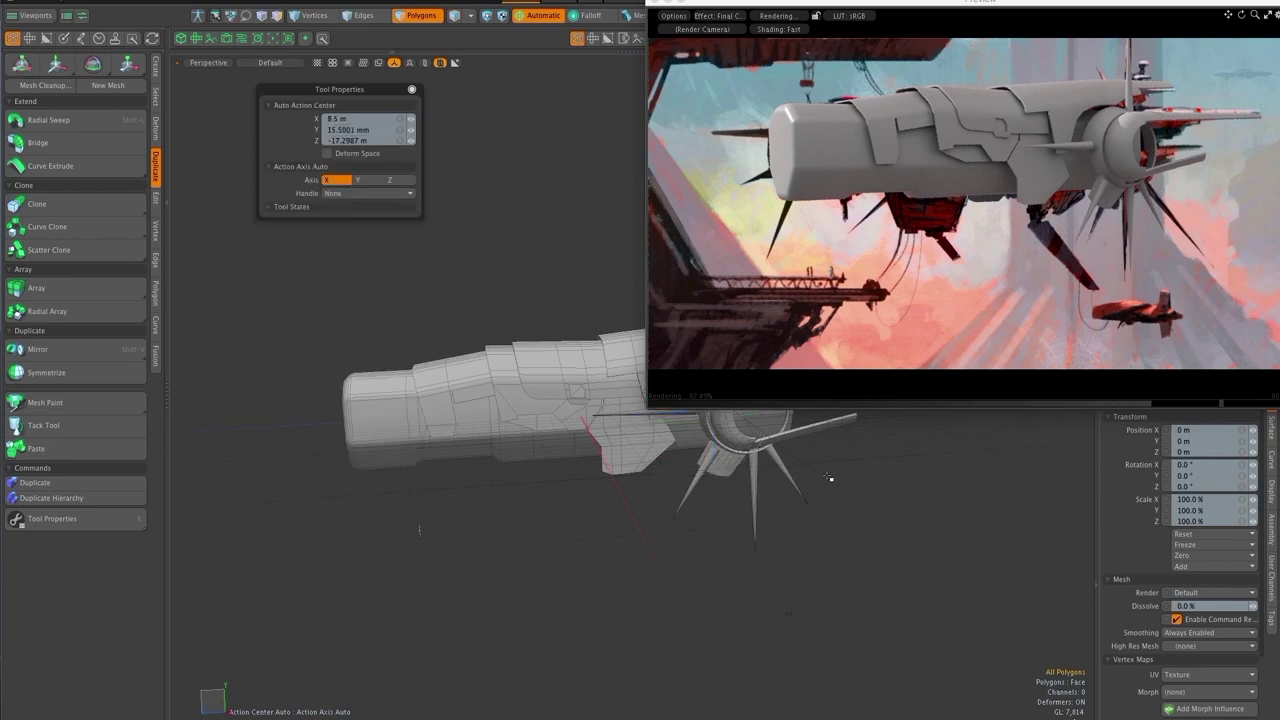
# Select the two diagonal lower spikes and rotate them slightly about X around the ring's center
pyautogui.moveTo(829, 483); pyautogui.dragTo(849, 537)
pyautogui.hotkey('ctrl', 'space')
pyautogui.click(950, 620)
pyautogui.moveTo(932, 612); pyautogui.dragTo(802, 585)
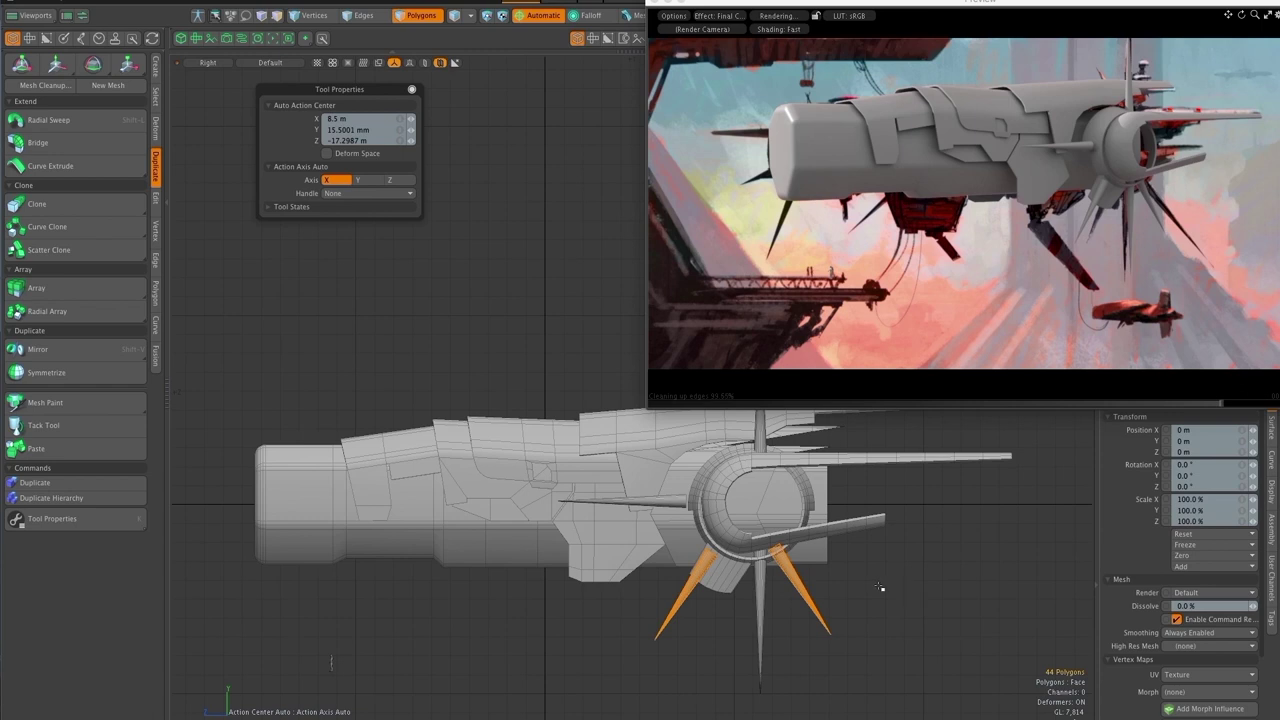
pyautogui.press('y')
pyautogui.moveTo(838, 524); pyautogui.dragTo(851, 510)
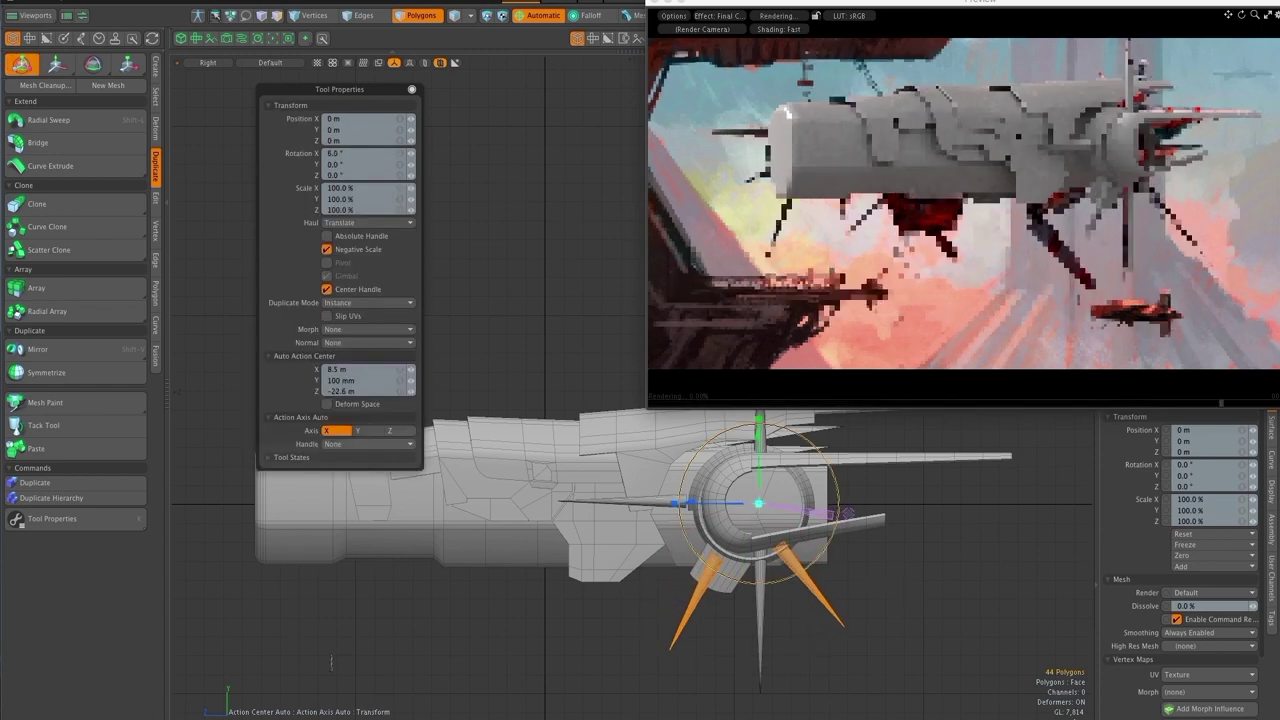
# Scale the rear diagonal spike to 180% along its length and move it 4.2 m along its axis, using the Selection action center
pyautogui.doubleClick(712, 580)
pyautogui.press('y')
pyautogui.click(535, 16)
pyautogui.click(535, 40)
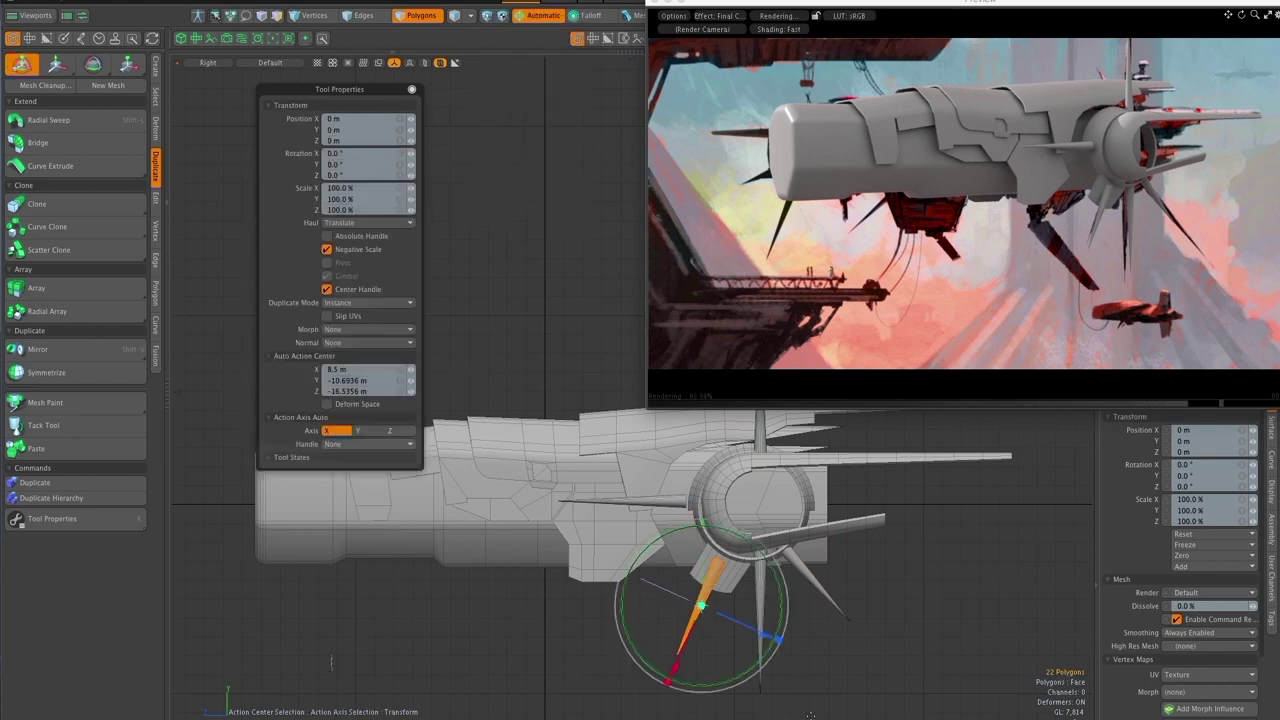
pyautogui.click(825, 590)
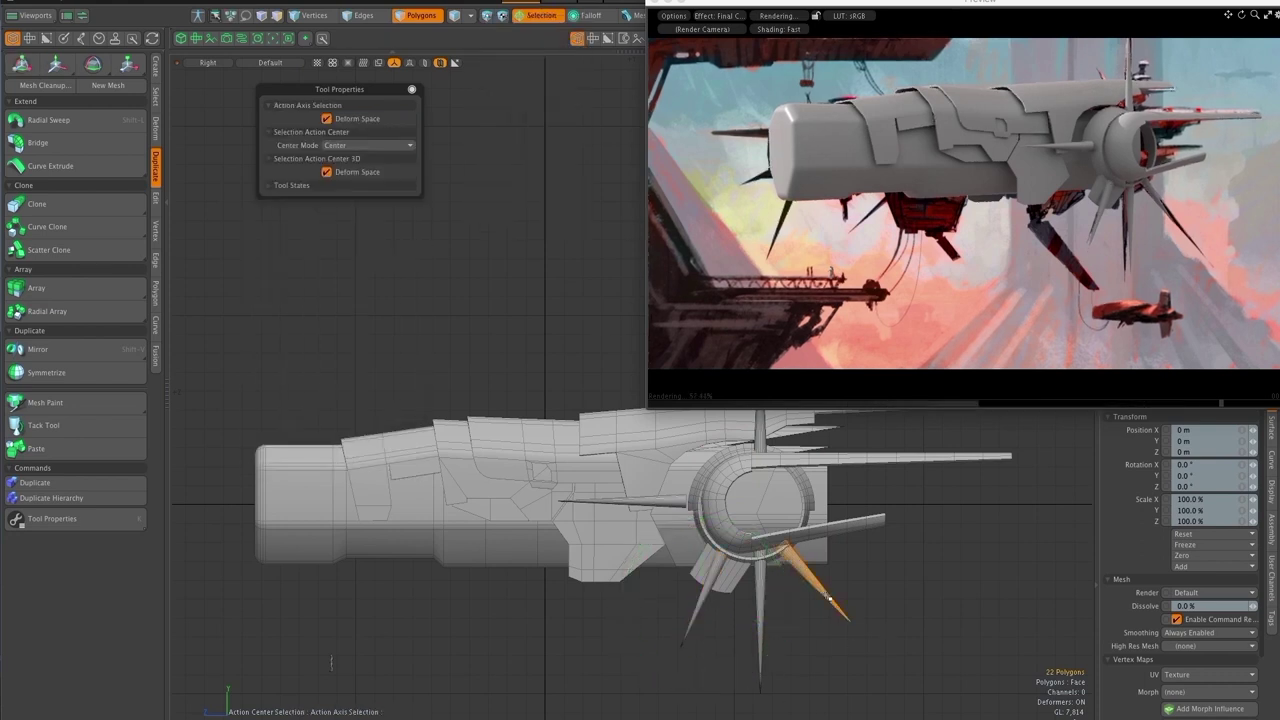
pyautogui.press('y')
pyautogui.moveTo(869, 643); pyautogui.dragTo(904, 682)
pyautogui.moveTo(882, 654); pyautogui.dragTo(891, 665)
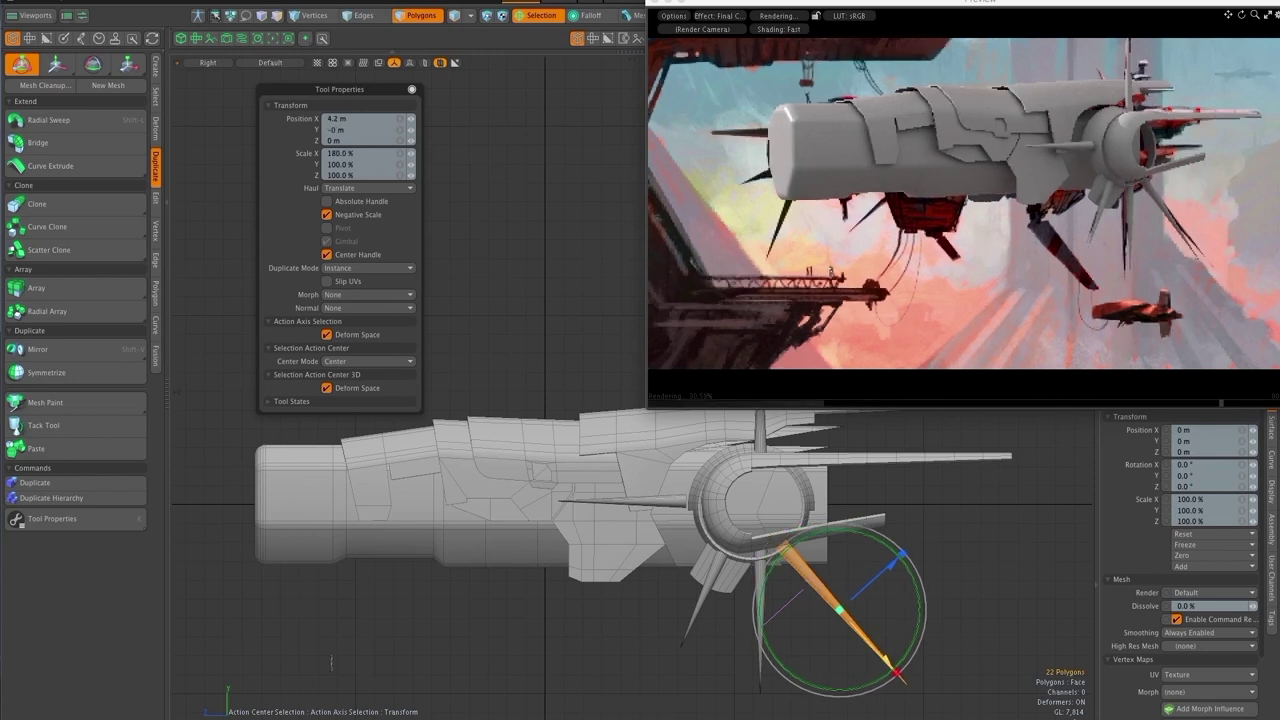
# Rotate the lengthened rear spike slightly upward around the ring's center with the Automatic action center, and close the preview
pyautogui.click(538, 16)
pyautogui.click(534, 38)
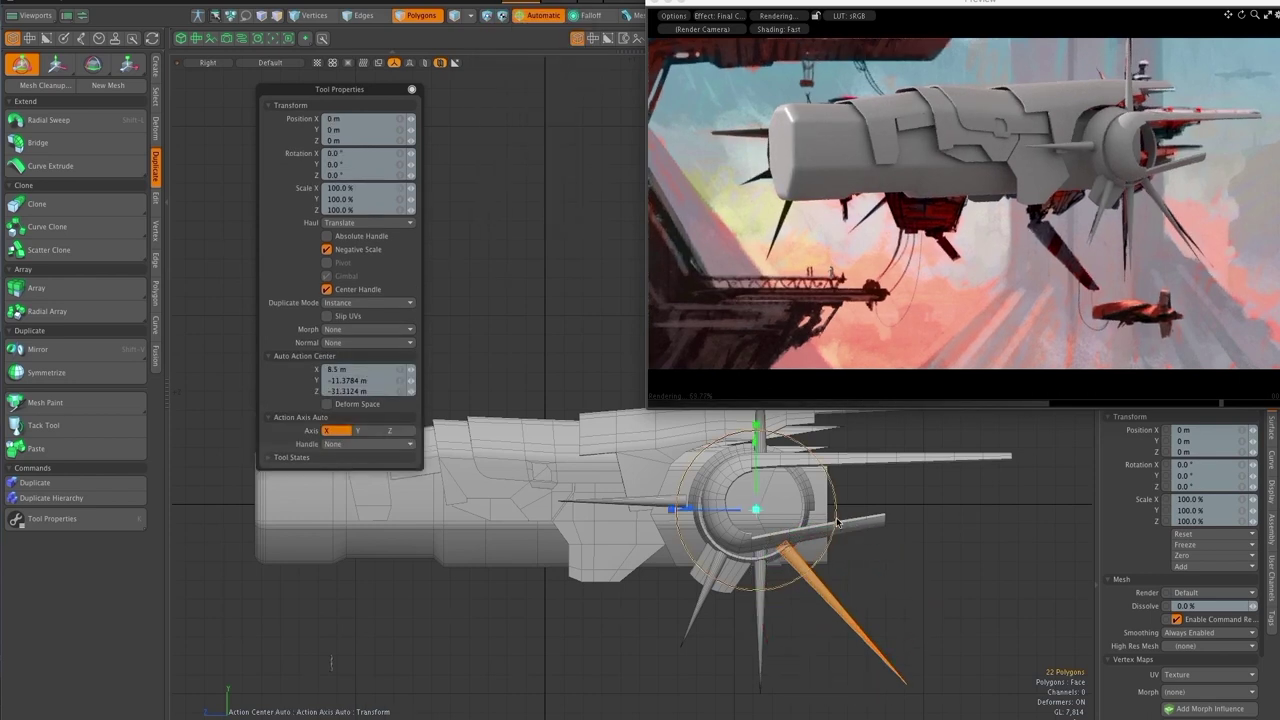
pyautogui.press('space')
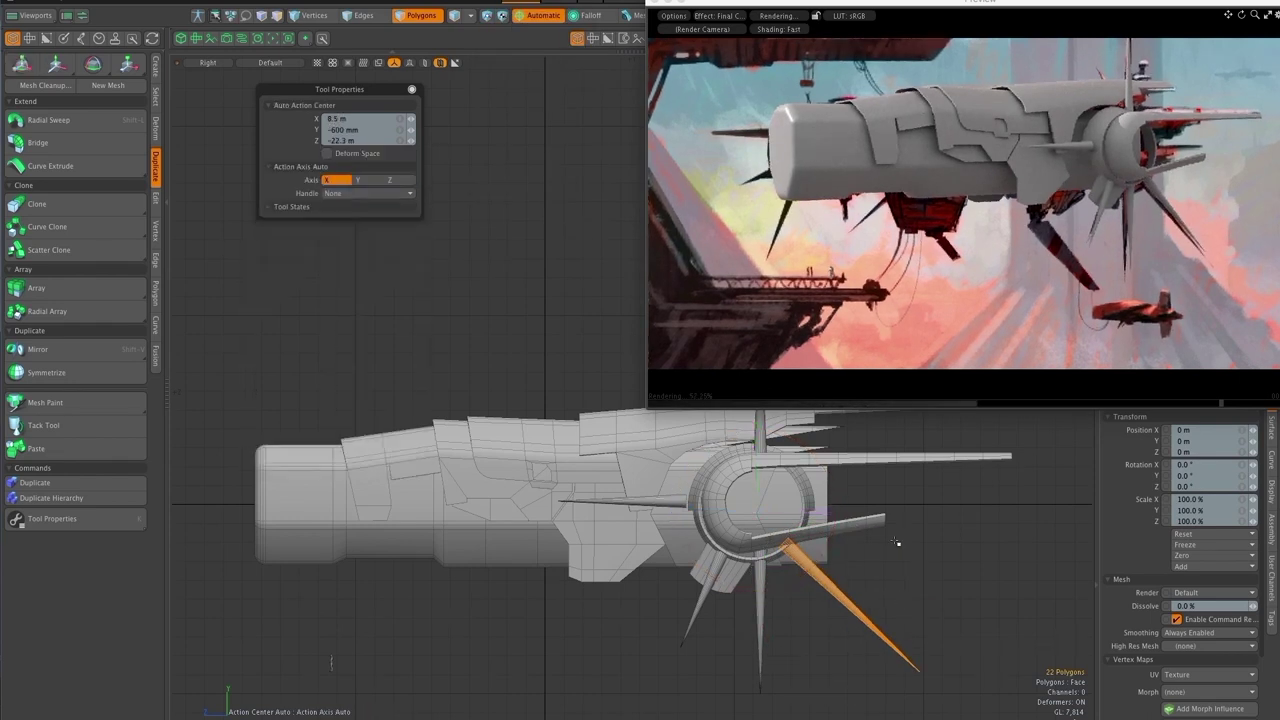
pyautogui.click(898, 544)
pyautogui.scroll(-4, 901, 557)
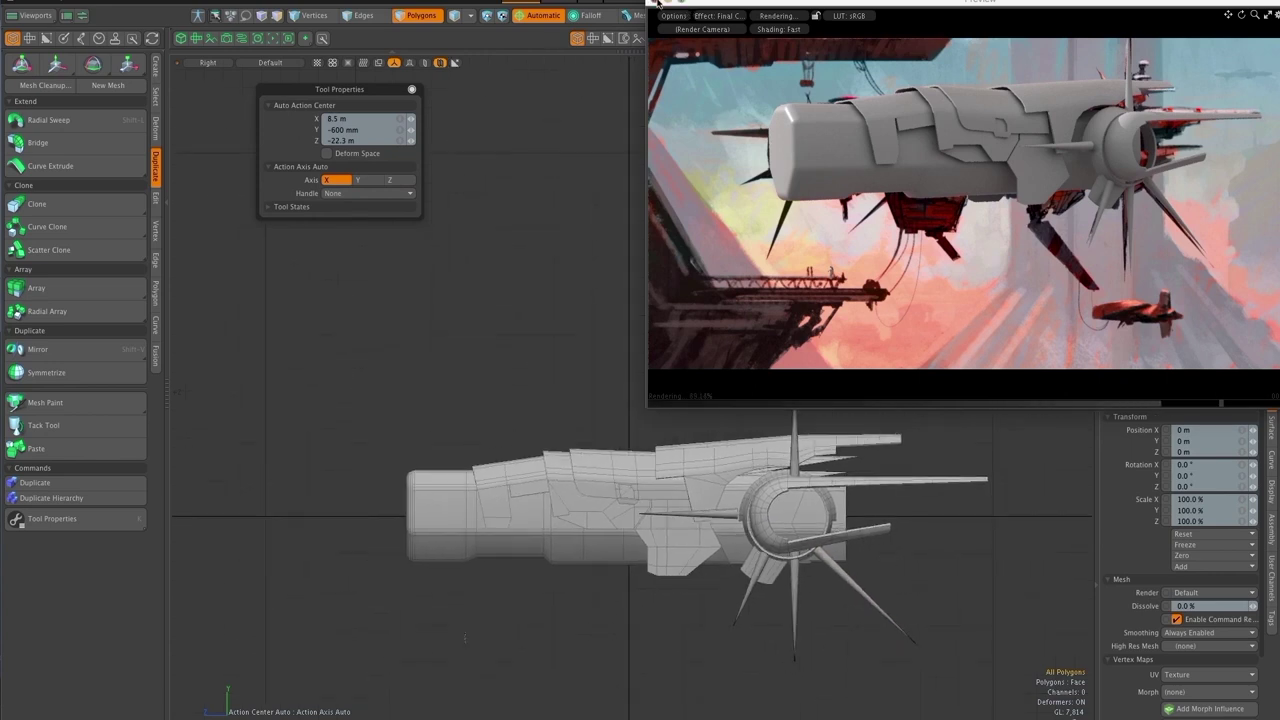
pyautogui.click(657, 3)
# Flip the lower disk below the ship by rotating it 180° about Z
pyautogui.moveTo(763, 541)
pyautogui.mouseDown()
pyautogui.moveTo(766, 455)
pyautogui.moveTo(470, 431)
pyautogui.mouseUp()
pyautogui.hotkey('ctrl', 'space')
pyautogui.click(860, 458)
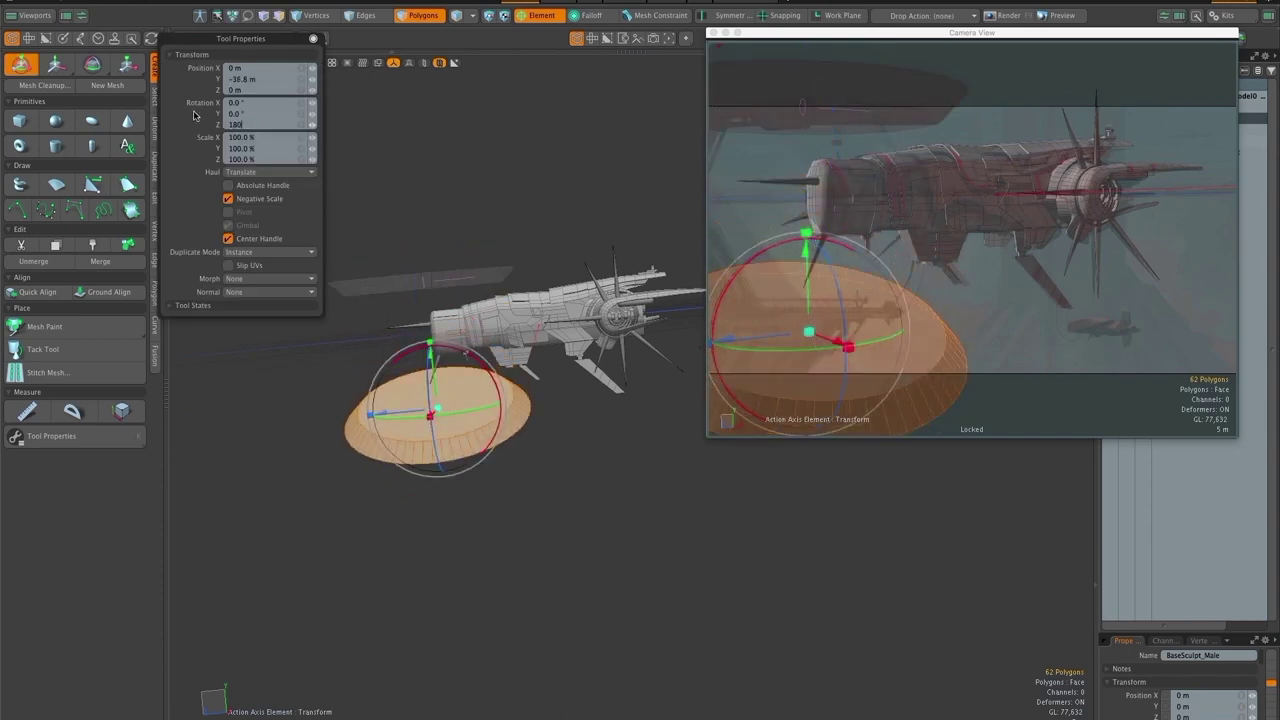
pyautogui.press('Return')
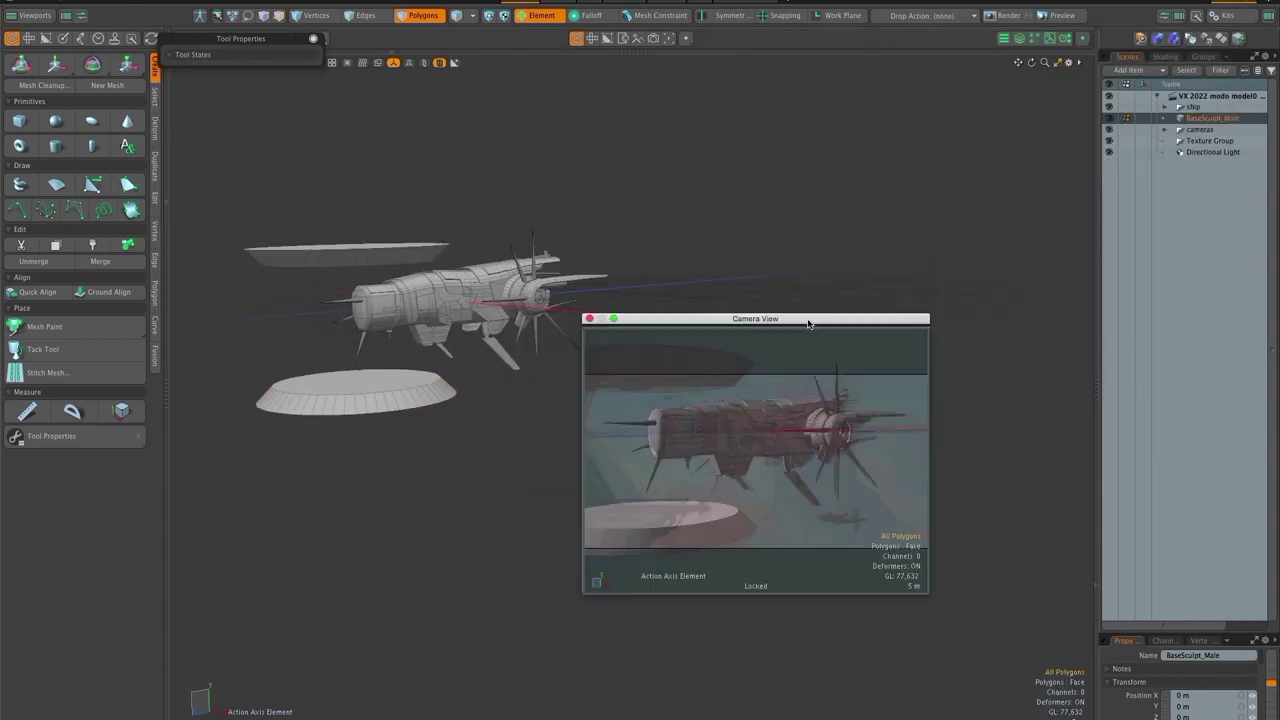
# Duplicate the original camera and open the projection and locator settings of the PS test02 environment image
pyautogui.click(1219, 153)
pyautogui.rightClick(1219, 158)
pyautogui.click(1229, 366)
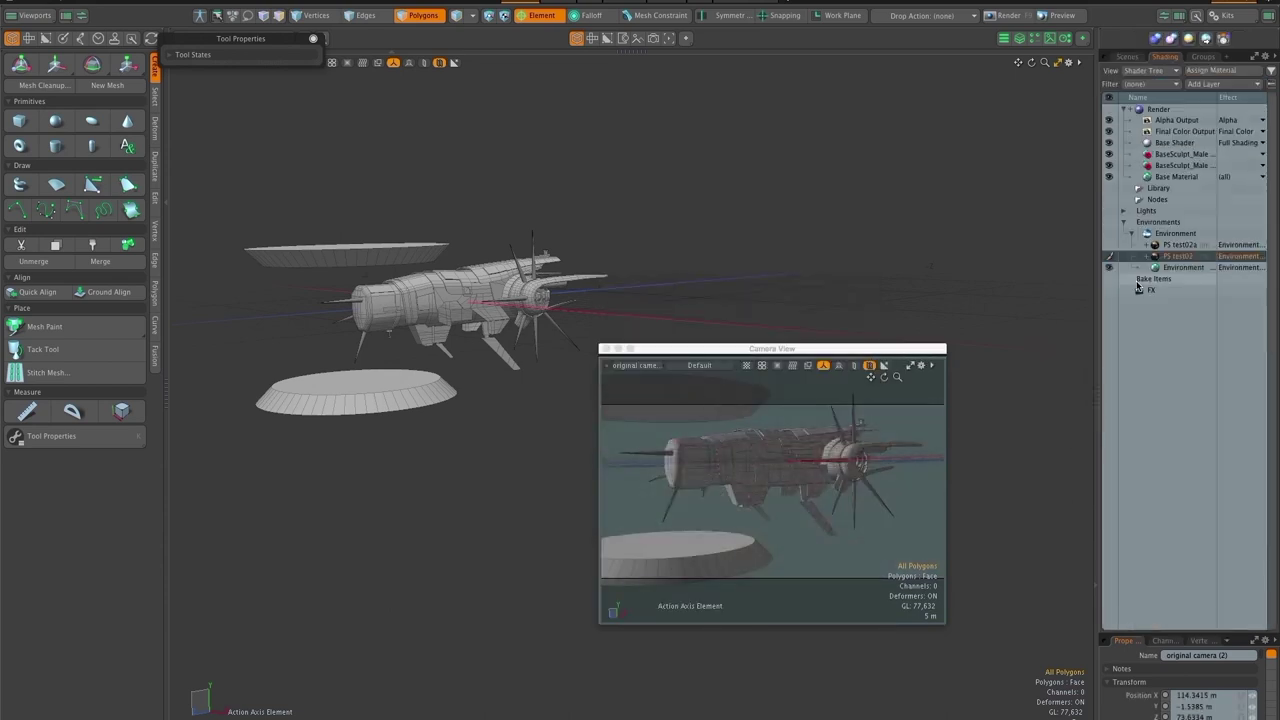
pyautogui.moveTo(1186, 632); pyautogui.dragTo(1186, 360)
pyautogui.click(1271, 488)
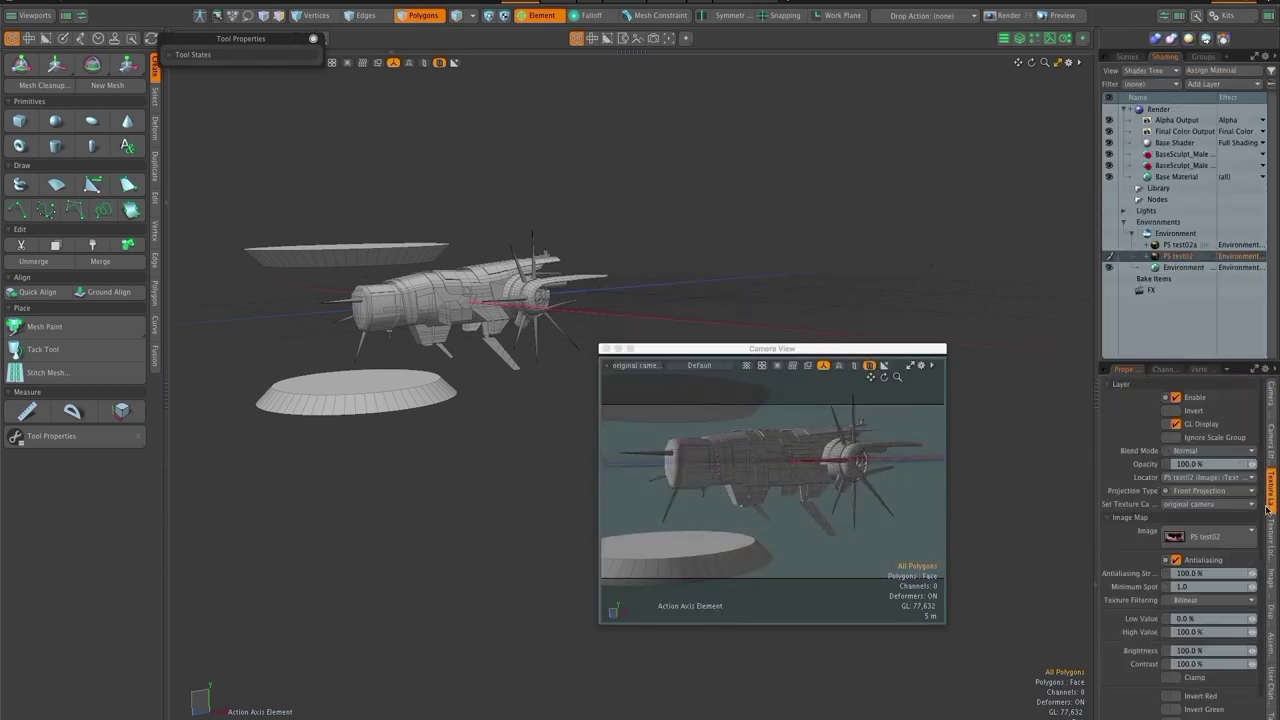
pyautogui.click(1271, 541)
# Reposition the duplicated camera to reframe the ship and set its focal length to 109 mm
pyautogui.moveTo(863, 511); pyautogui.dragTo(778, 508)
pyautogui.click(1271, 393)
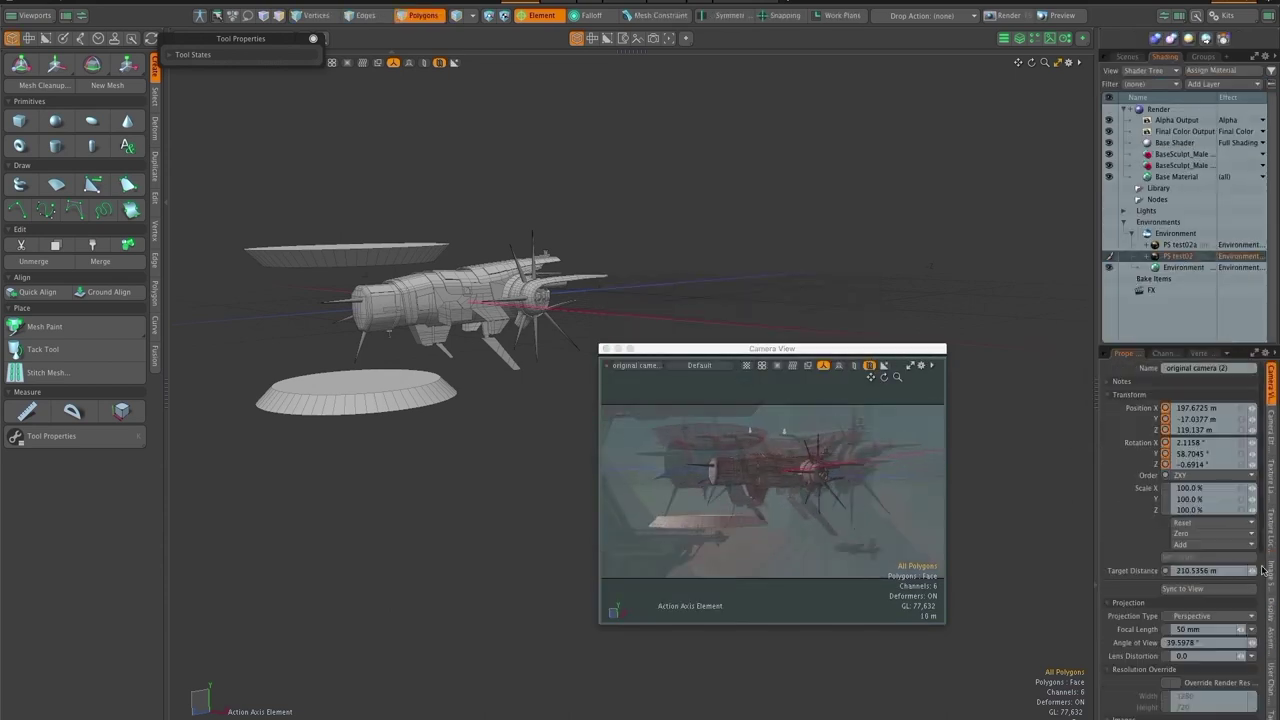
pyautogui.moveTo(784, 440); pyautogui.dragTo(815, 513)
pyautogui.moveTo(1241, 629); pyautogui.dragTo(1250, 629)
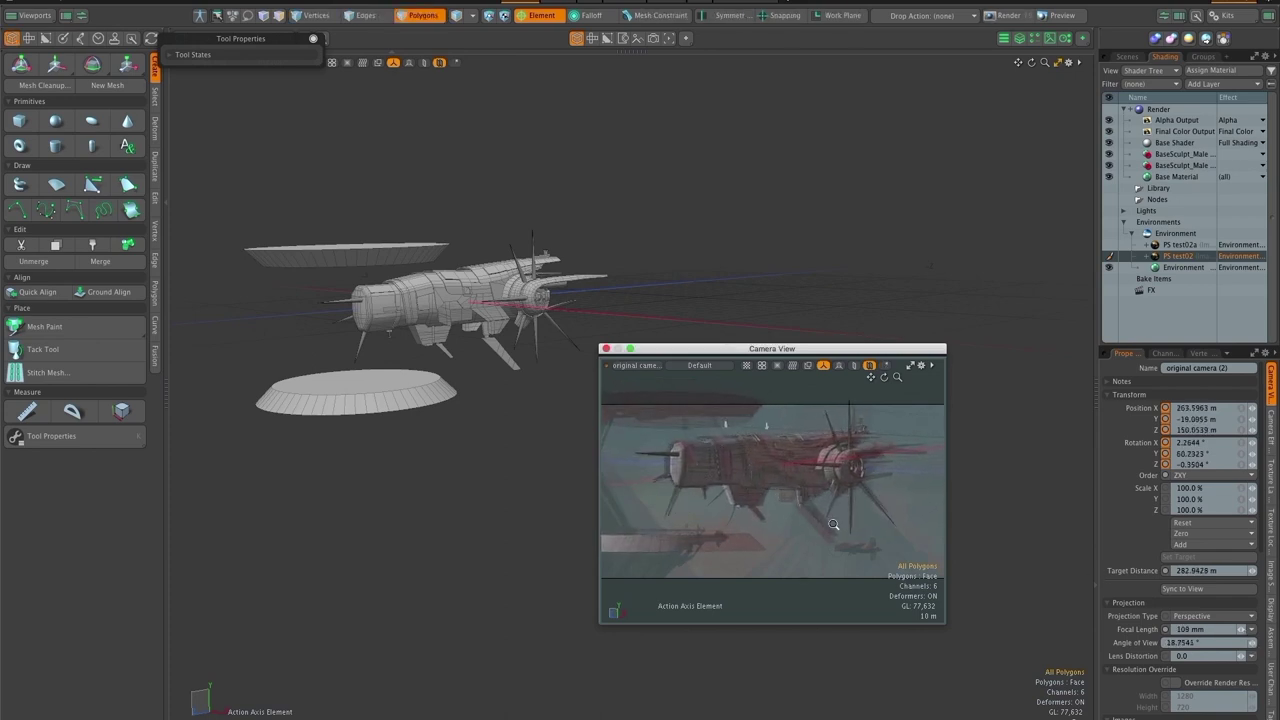
# Enlarge the Camera View window, fine-tune the duplicated camera's framing and open the render preview beside it
pyautogui.moveTo(772, 349); pyautogui.dragTo(481, 151)
pyautogui.moveTo(655, 425); pyautogui.dragTo(1173, 647)
pyautogui.moveTo(944, 486); pyautogui.dragTo(925, 490)
pyautogui.press('F9')
pyautogui.moveTo(827, 161); pyautogui.dragTo(869, 196)
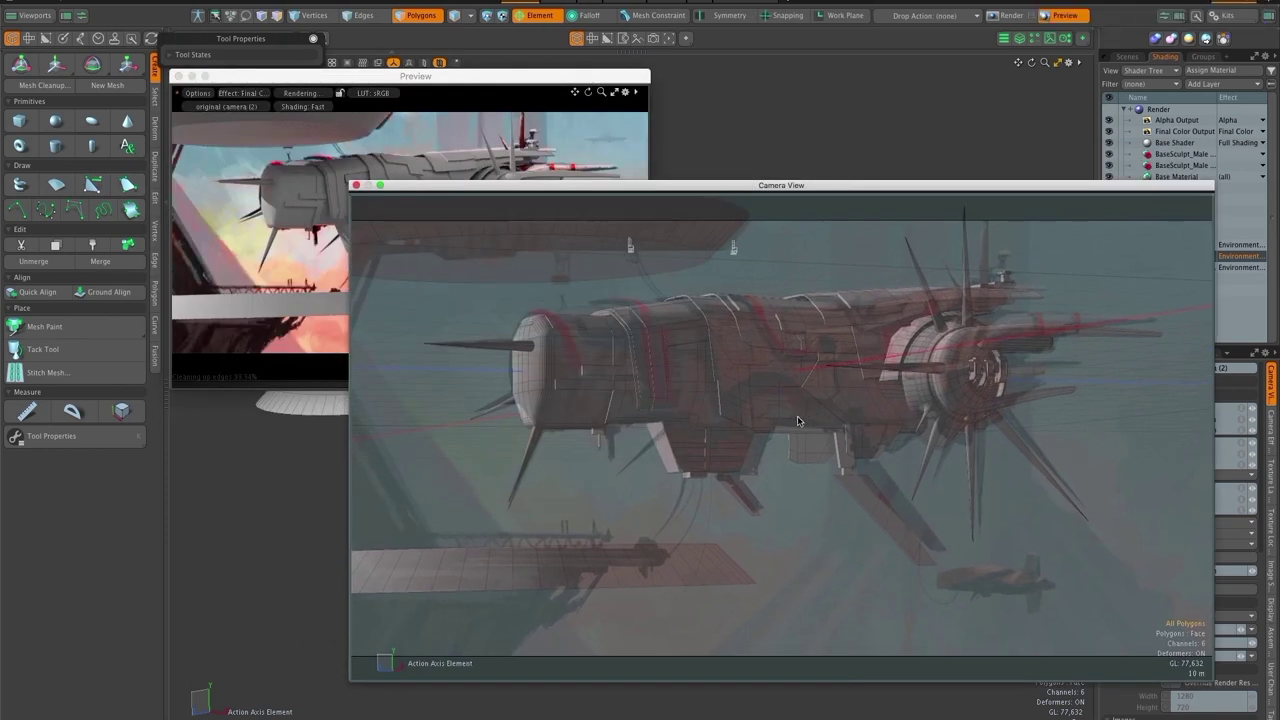
# Move the render preview aside and look at the ship and disks through a camera in the main viewport
pyautogui.press('y')
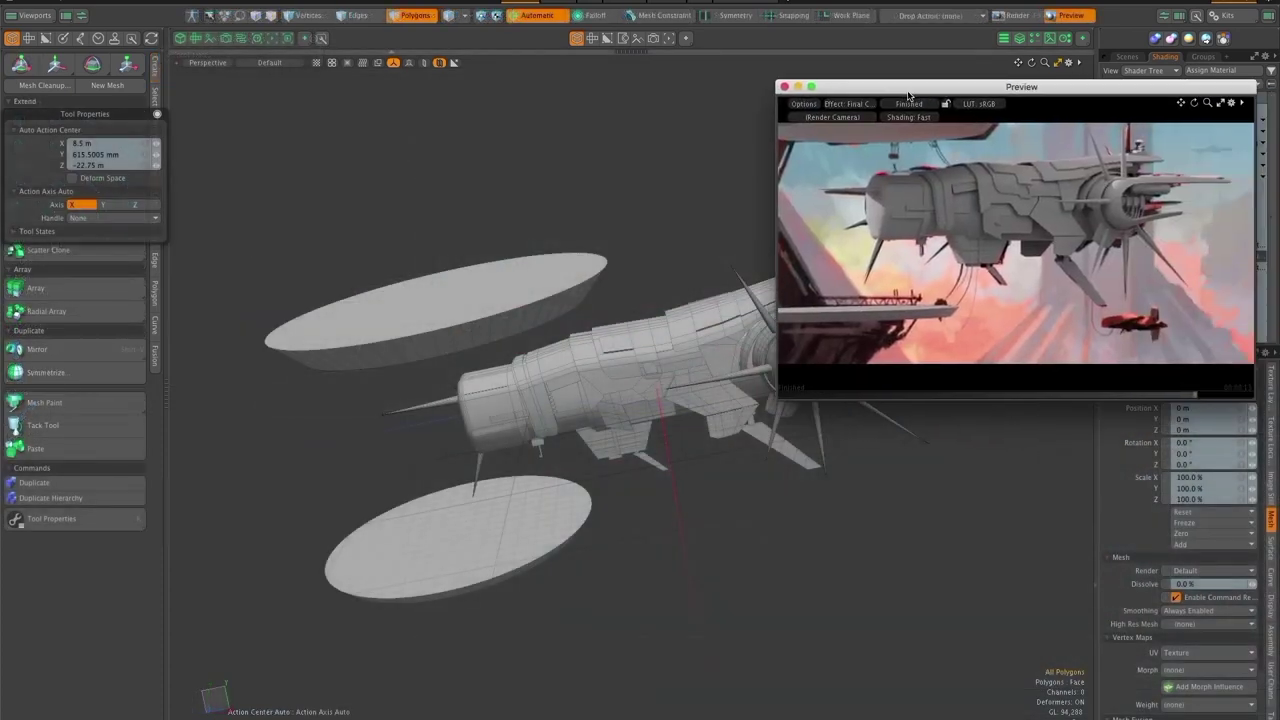
pyautogui.moveTo(908, 95); pyautogui.dragTo(905, 72)
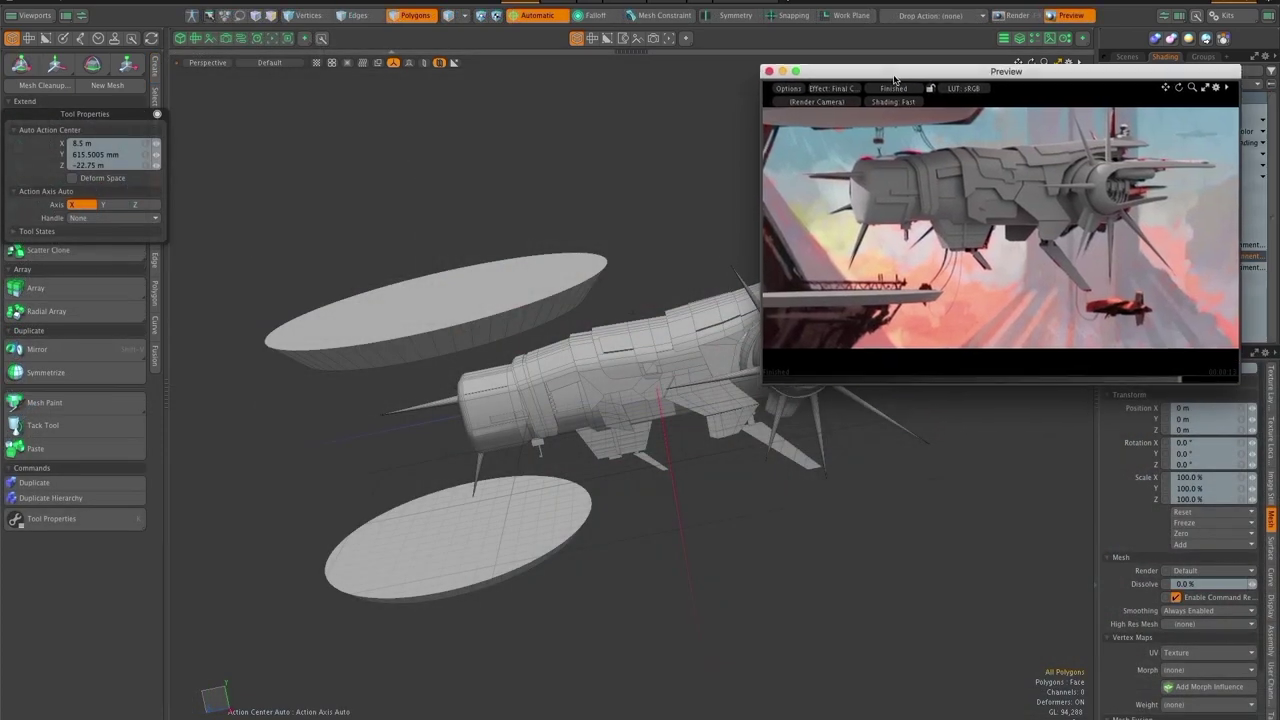
pyautogui.click(206, 63)
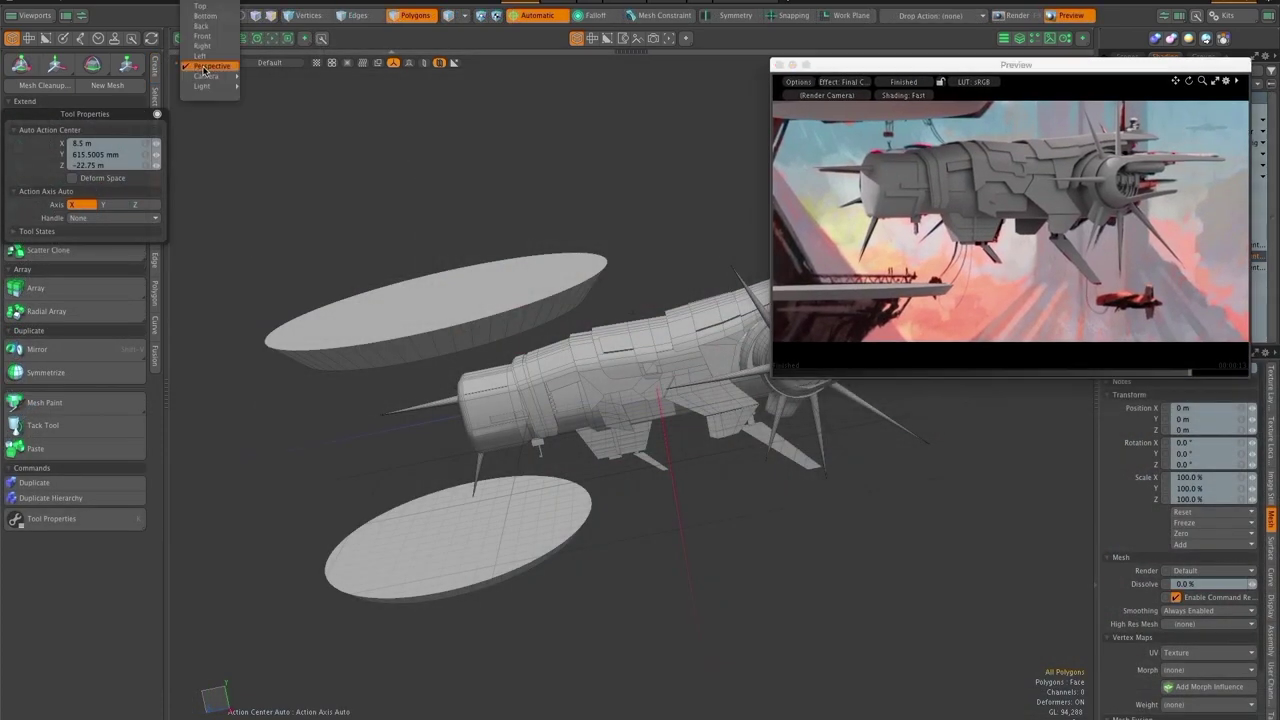
pyautogui.click(276, 96)
pyautogui.moveTo(740, 519); pyautogui.dragTo(712, 504)
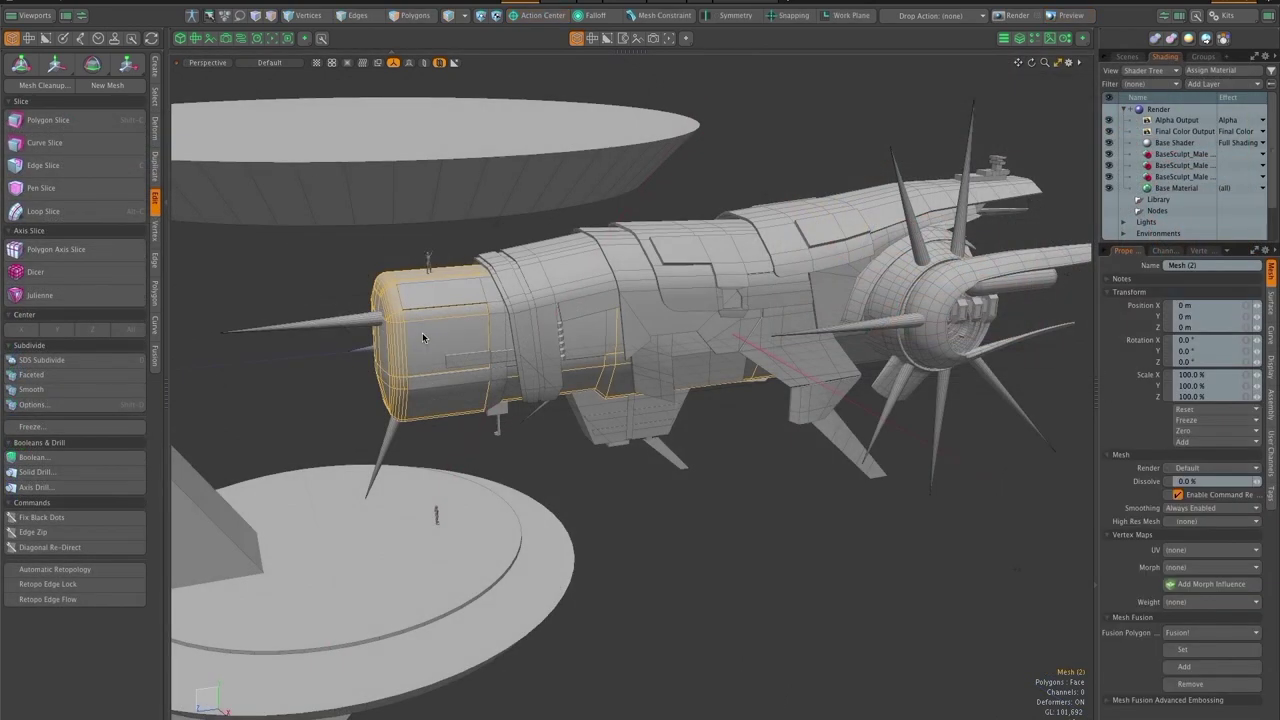
# Assign a Hull02 material with a dark orange-brown color (0.52, 0.29, 0.05) to the front hull, Mesh (2)
pyautogui.press('m')
pyautogui.click(638, 349)
pyautogui.moveTo(655, 700)
pyautogui.mouseDown()
pyautogui.moveTo(634, 700)
pyautogui.moveTo(688, 697)
pyautogui.moveTo(661, 697)
pyautogui.mouseUp()
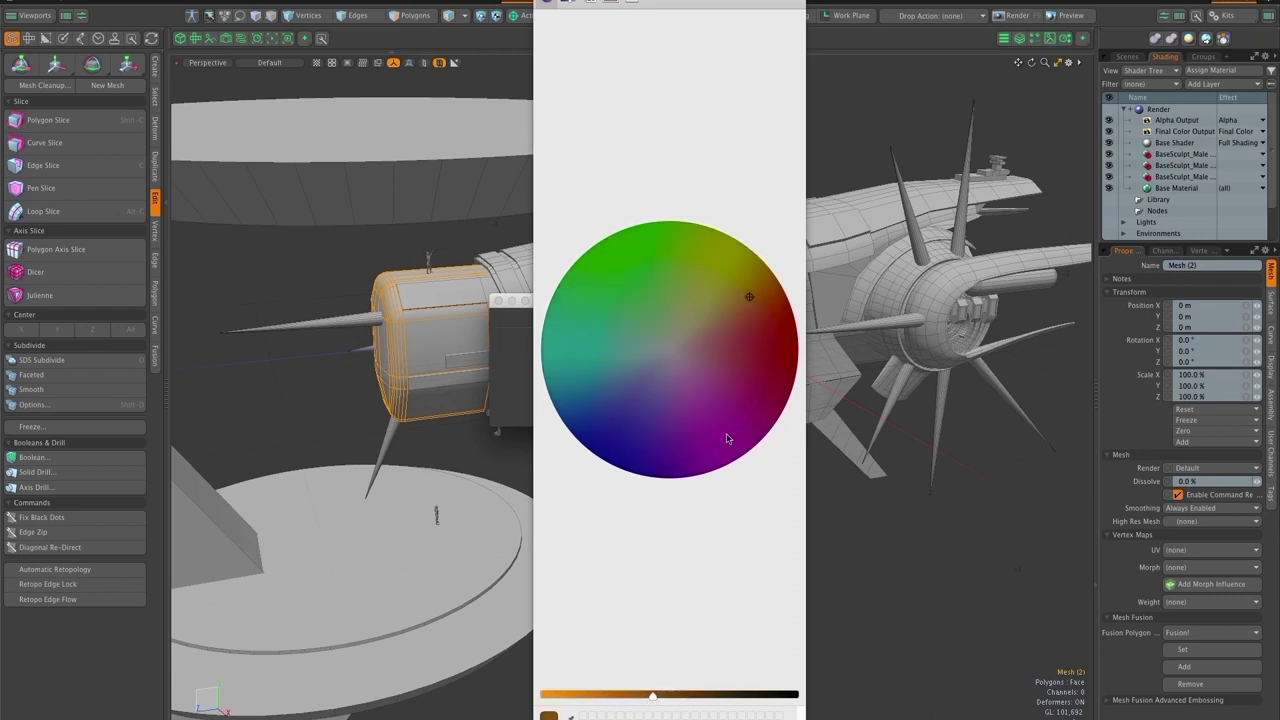
pyautogui.click(765, 718)
pyautogui.click(744, 319)
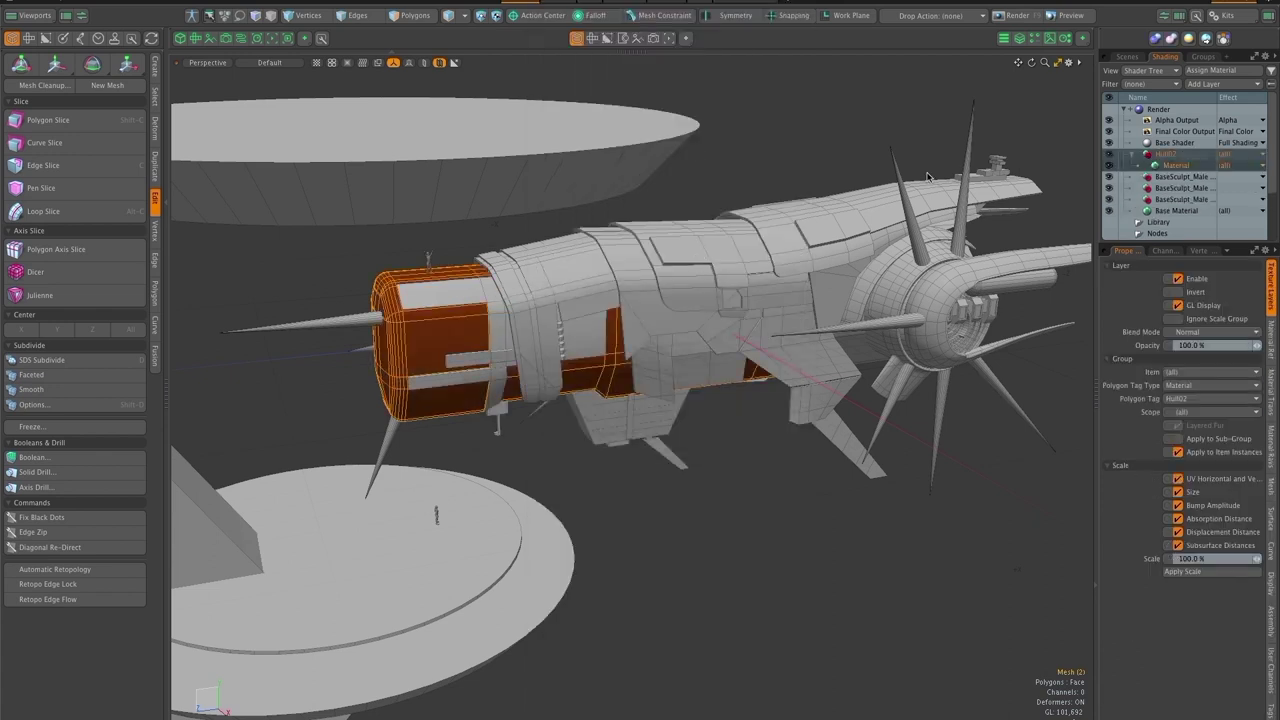
# Set the Hull02 material's Fresnel to 10% and its specular color to a pale orange (0.96, 0.84, 0.68)
pyautogui.click(1208, 362)
pyautogui.write('10')
pyautogui.press('Tab')
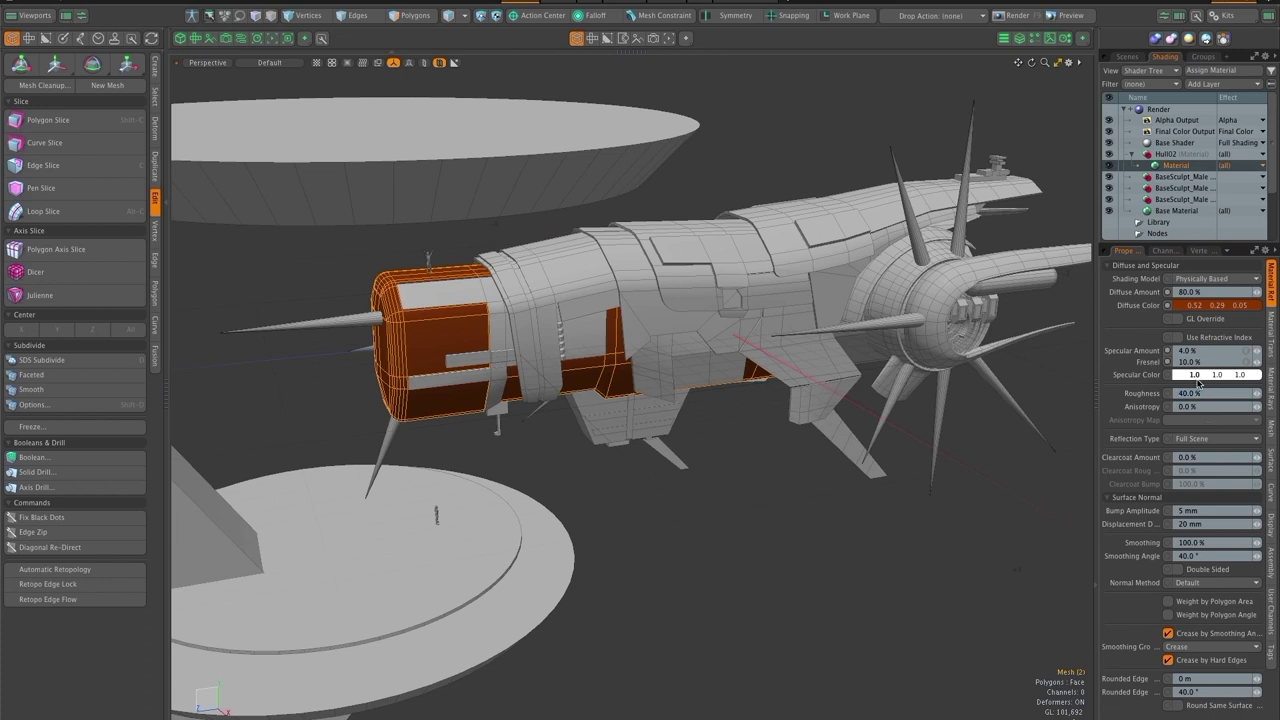
pyautogui.click(1192, 374)
pyautogui.click(888, 269)
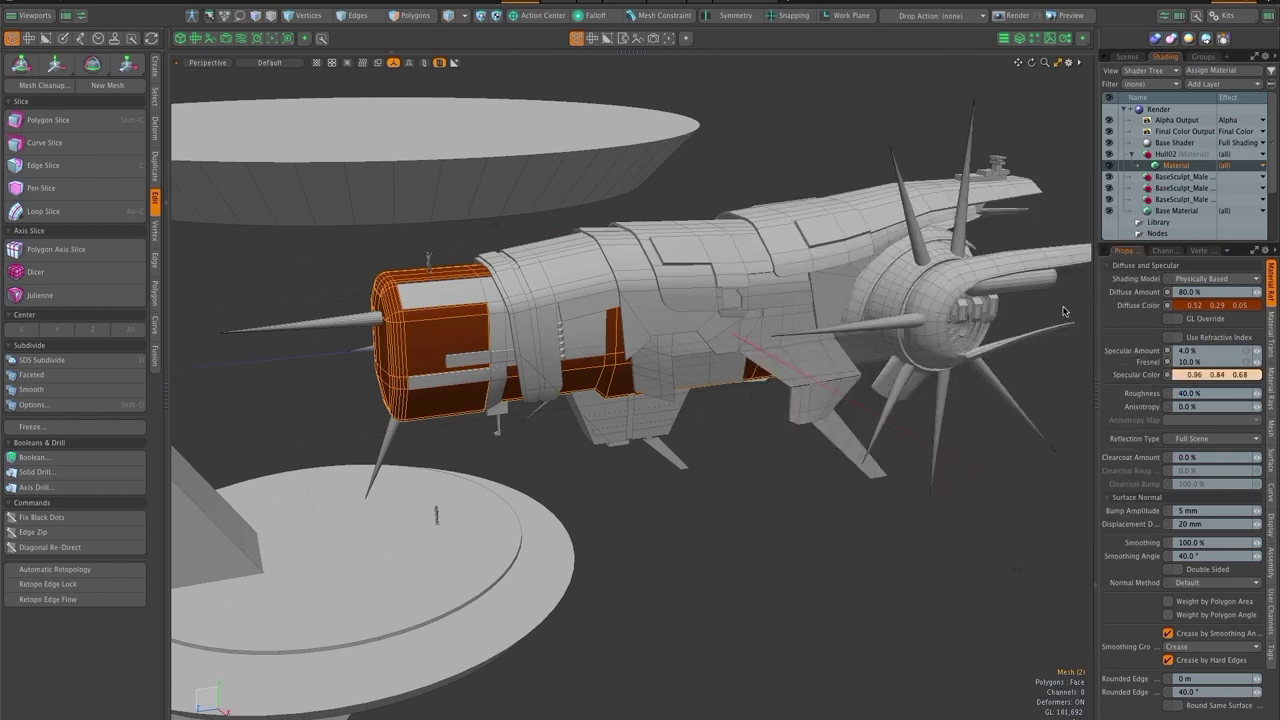
# Select the upper rear hull plate, Mesh (5), and open the render preview beside it
pyautogui.click(788, 242)
pyautogui.press('m')
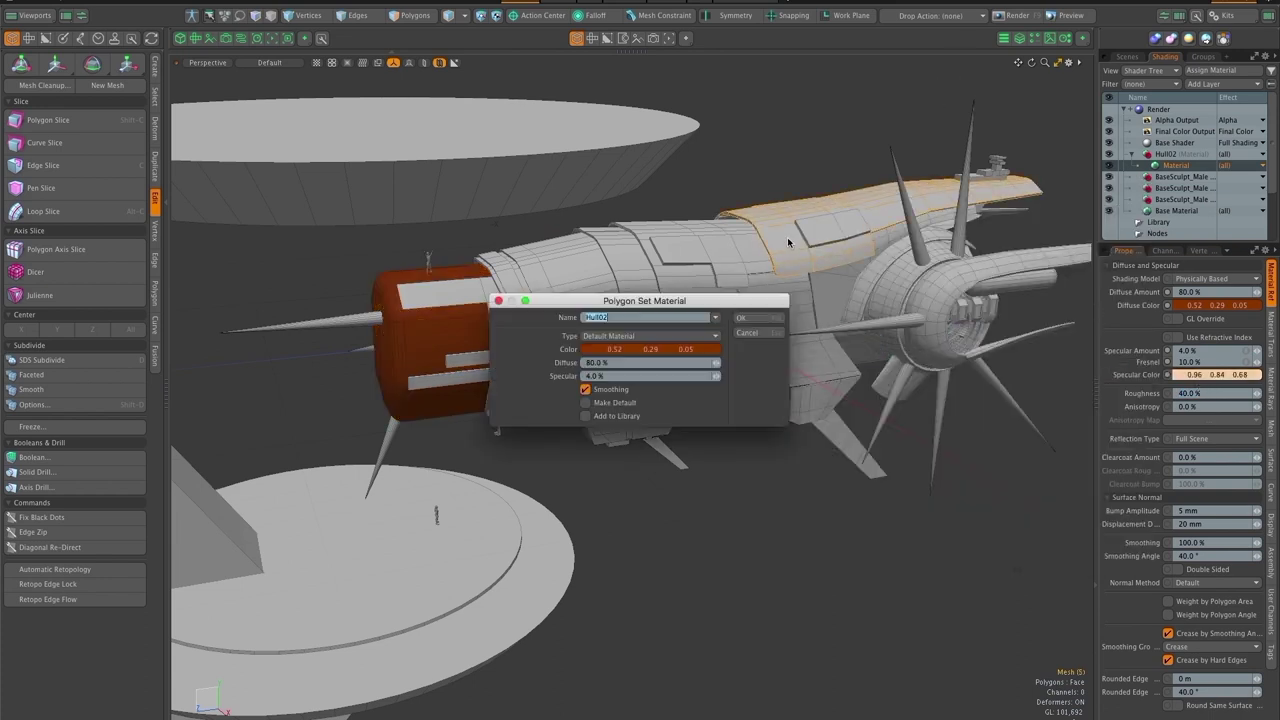
pyautogui.click(771, 333)
pyautogui.press('F8')
pyautogui.click(512, 323)
pyautogui.moveTo(646, 118); pyautogui.dragTo(582, 132)
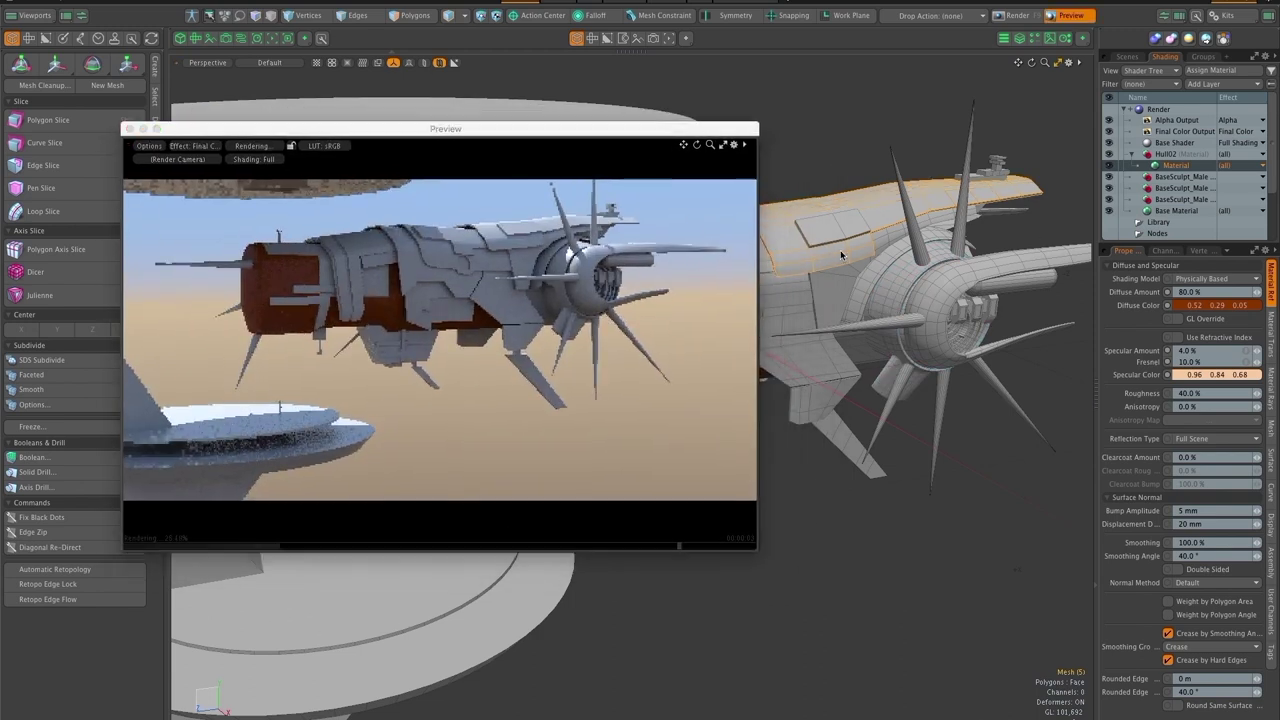
# Assign the existing Hull02 material to the upper rear hull plate and move the render preview clear of the front hull
pyautogui.press('m')
pyautogui.click(716, 317)
pyautogui.click(716, 323)
pyautogui.click(762, 317)
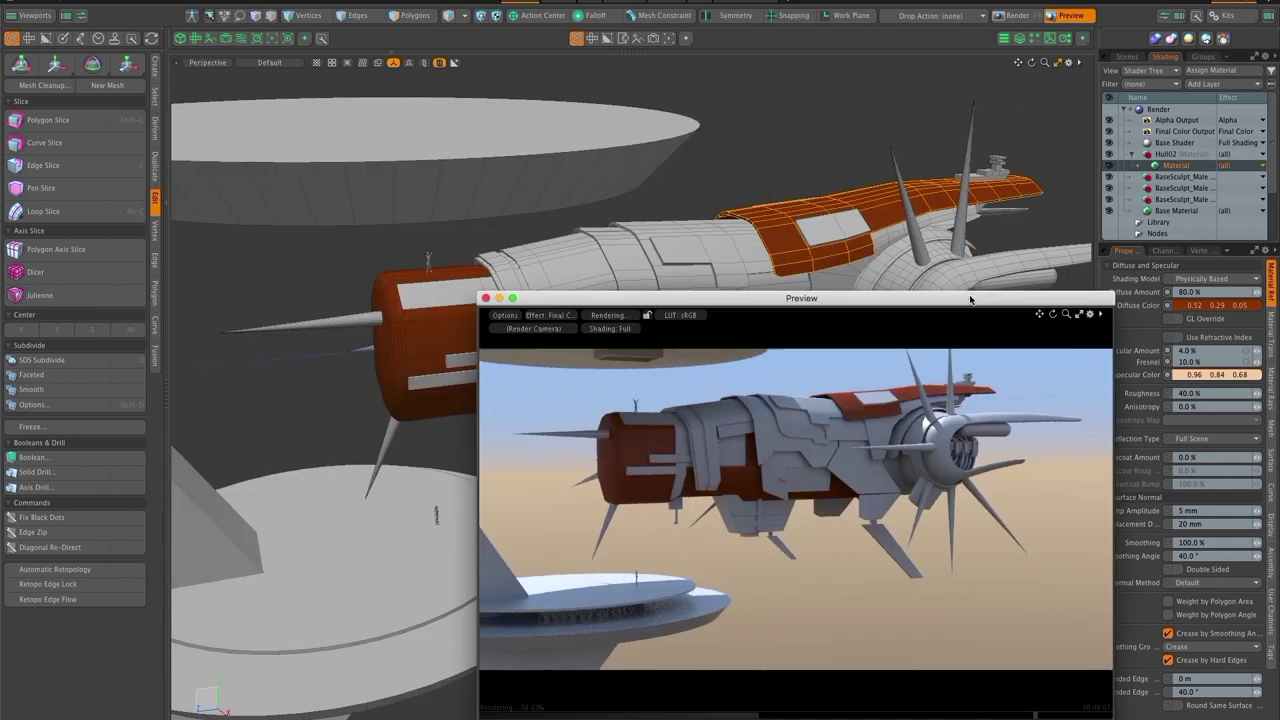
pyautogui.moveTo(750, 286); pyautogui.dragTo(853, 283)
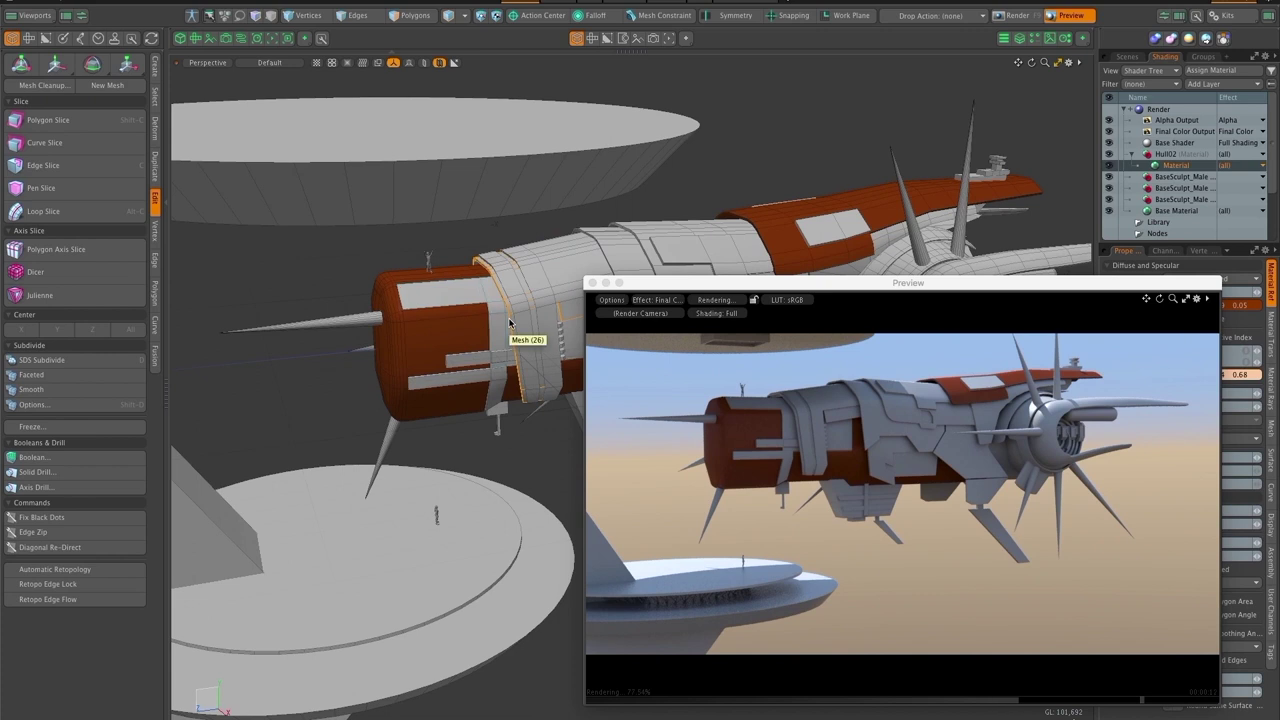
# Assign a new Hull01 material with a muted grey-brown color to the narrow bands behind the front hull, Mesh (26)
pyautogui.press('m')
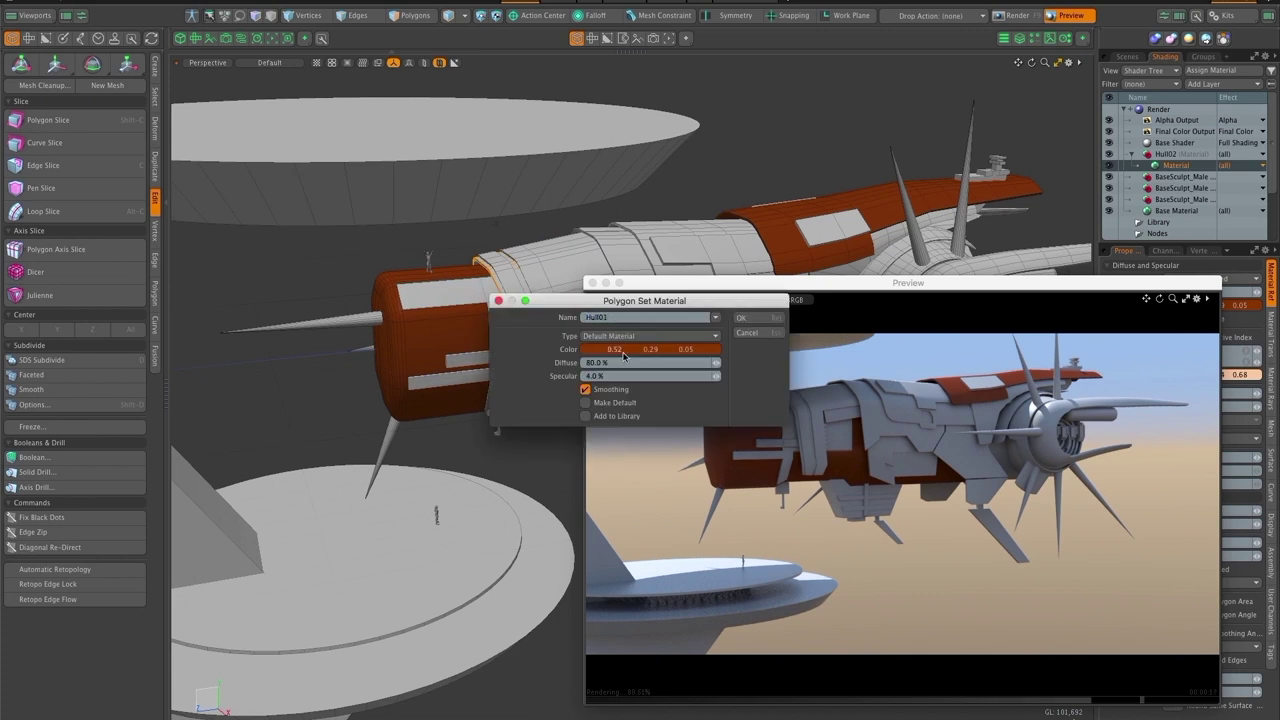
pyautogui.click(650, 349)
pyautogui.moveTo(687, 344); pyautogui.dragTo(689, 341)
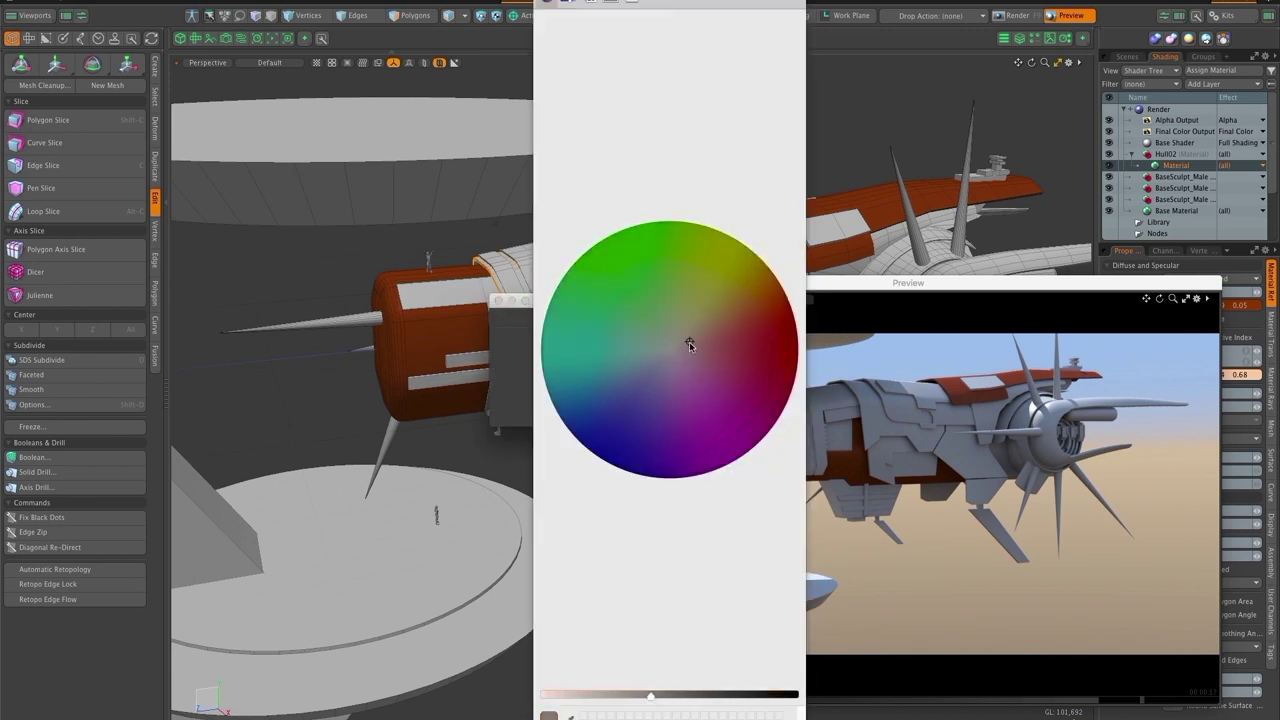
pyautogui.click(765, 719)
pyautogui.click(780, 332)
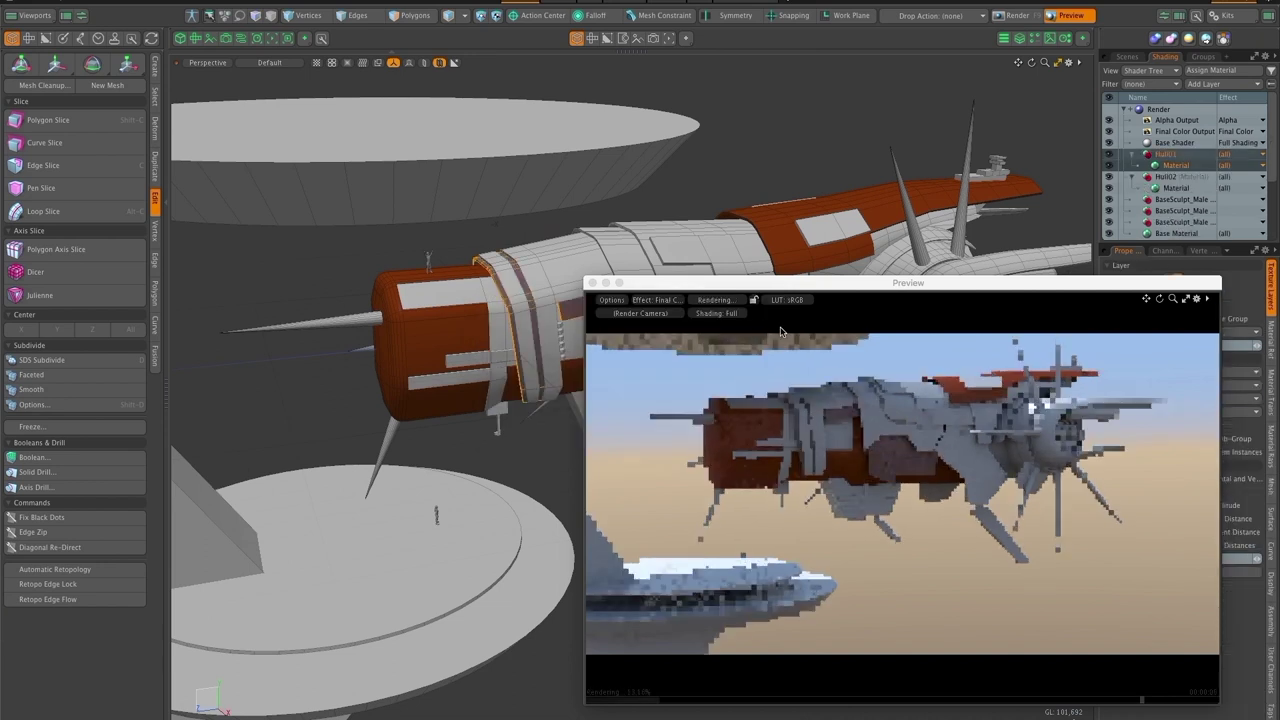
pyautogui.moveTo(873, 288); pyautogui.dragTo(765, 292)
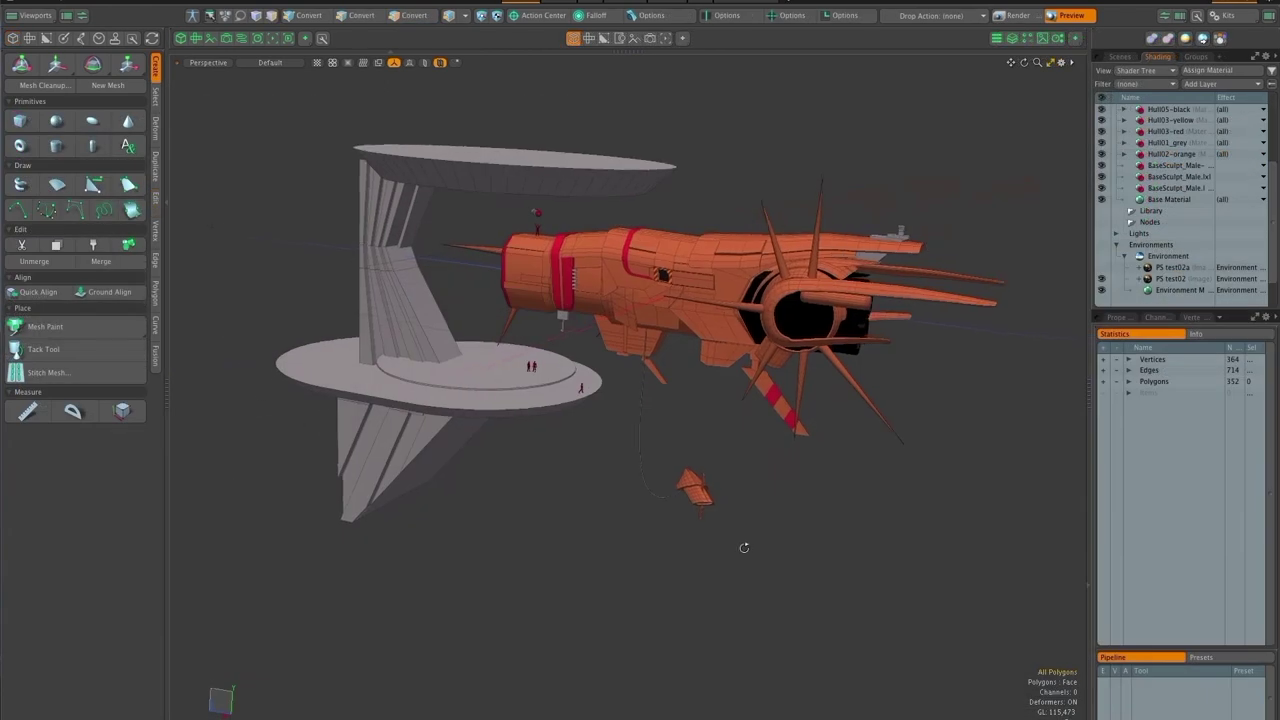
# Examine the colored ship, its underside, the docking platforms and the crew figures from several angles
pyautogui.moveTo(744, 548); pyautogui.dragTo(577, 403)
pyautogui.scroll(6, 674, 429)
pyautogui.moveTo(709, 442); pyautogui.dragTo(754, 460)
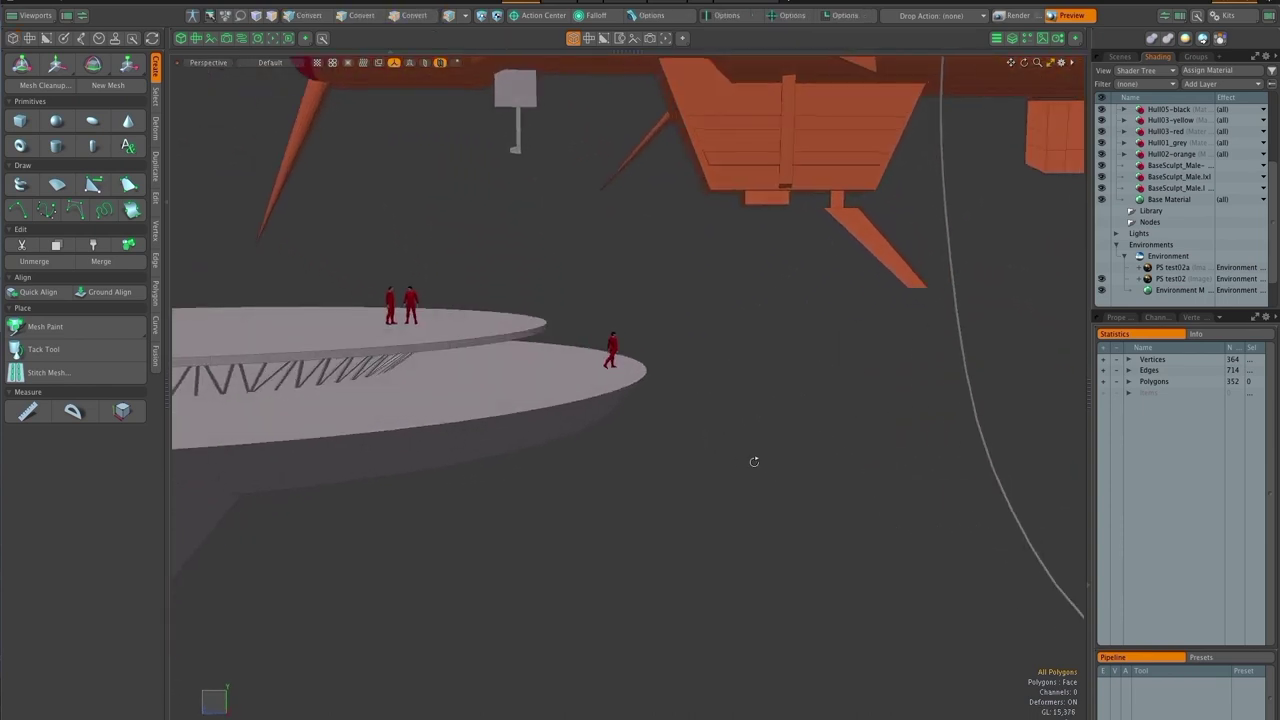
pyautogui.scroll(-6, 700, 466)
pyautogui.moveTo(671, 469); pyautogui.dragTo(669, 403)
pyautogui.scroll(3, 626, 279)
pyautogui.scroll(-6, 584, 298)
pyautogui.keyDown('alt'); pyautogui.moveTo(582, 306); pyautogui.dragTo(614, 350); pyautogui.keyUp('alt')
pyautogui.keyDown('alt'); pyautogui.moveTo(745, 438); pyautogui.dragTo(786, 463); pyautogui.keyUp('alt')
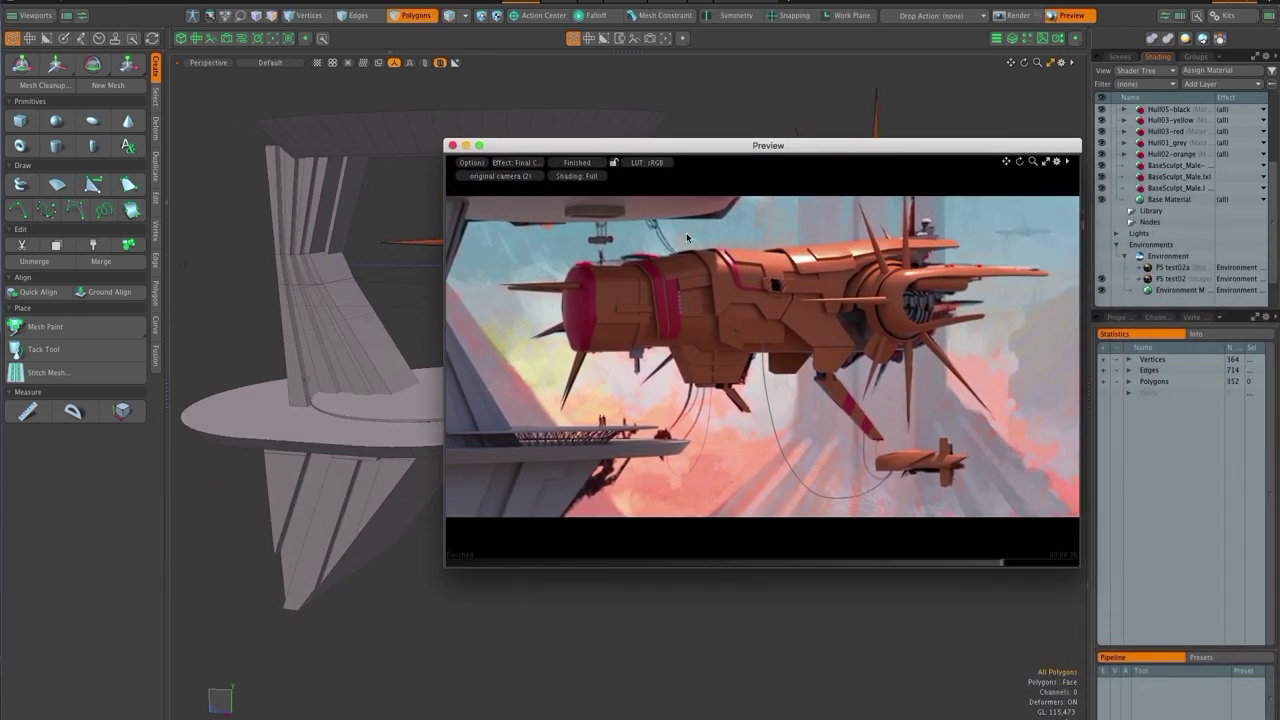
# Hide the PS test02 environment image and switch the render preview's effect to Surface ID Output
pyautogui.moveTo(930, 152); pyautogui.dragTo(862, 129)
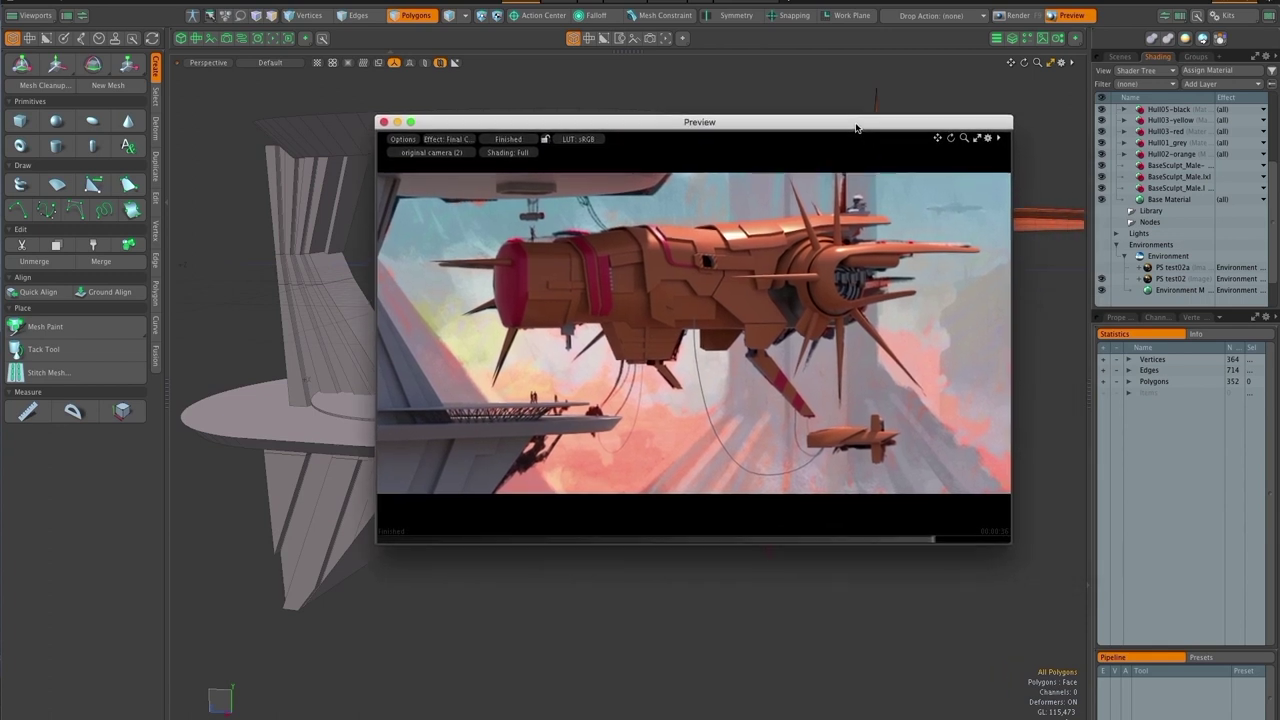
pyautogui.click(1101, 279)
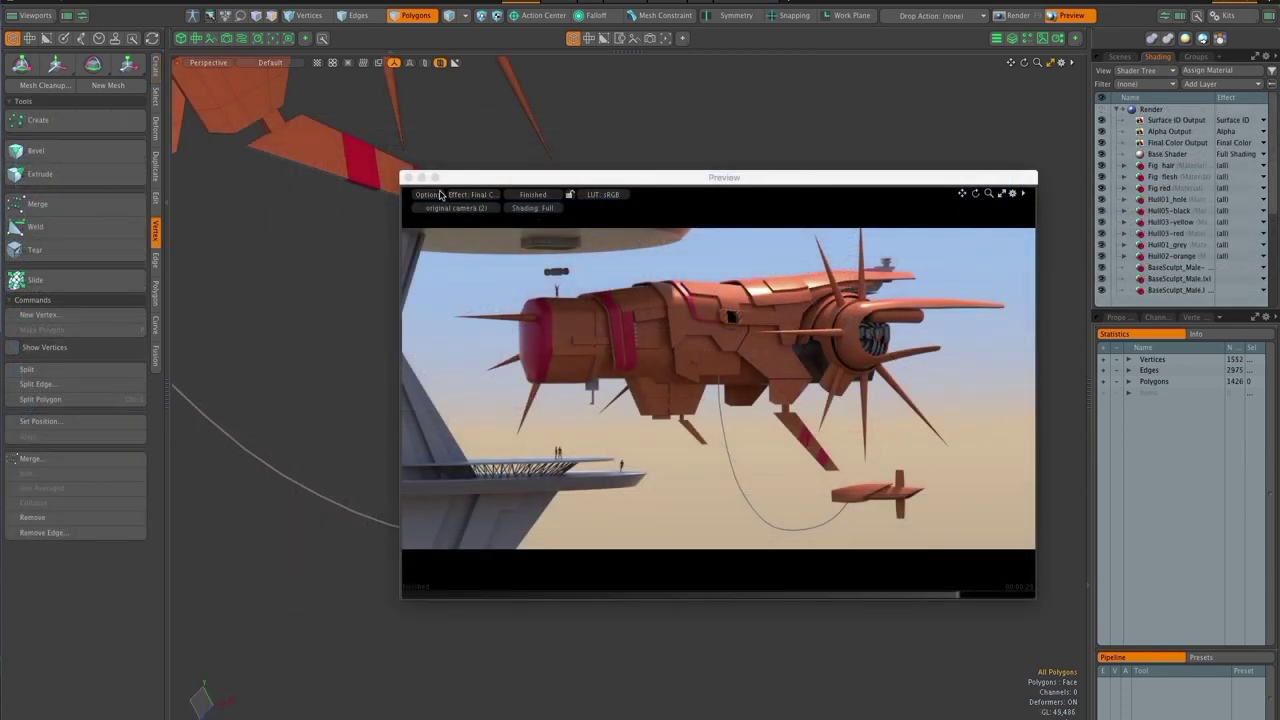
pyautogui.click(494, 196)
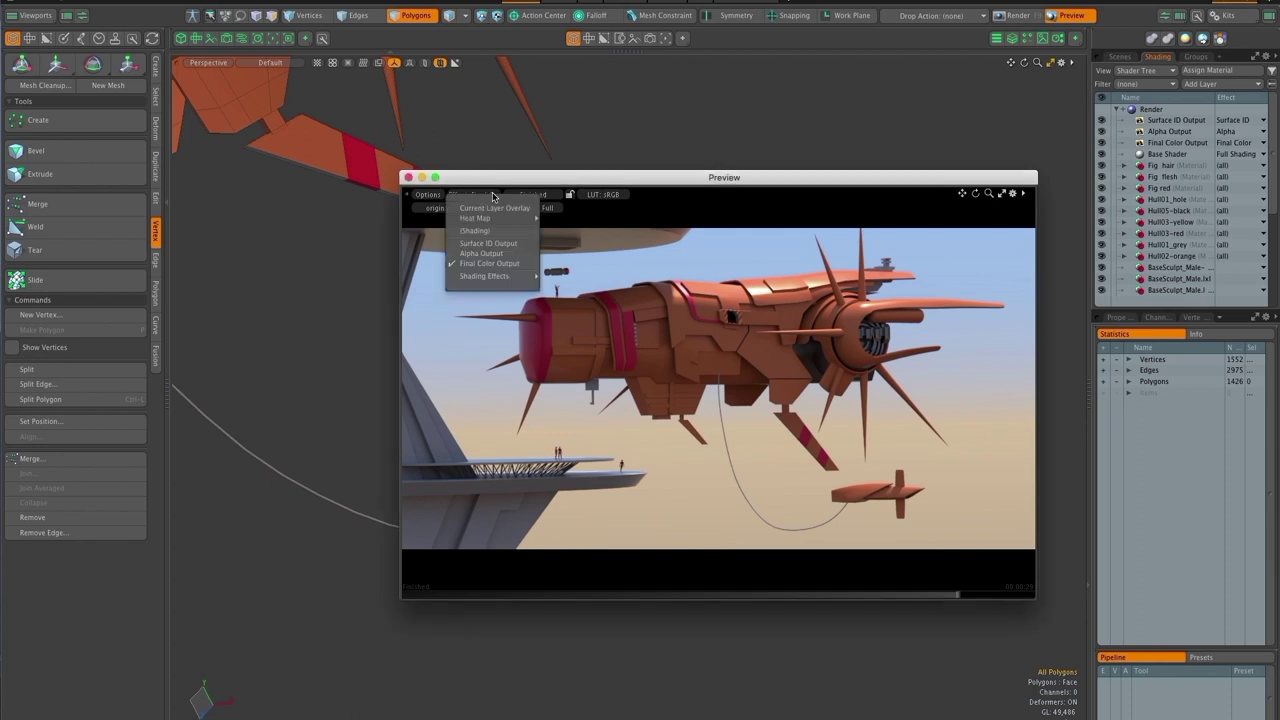
pyautogui.click(495, 243)
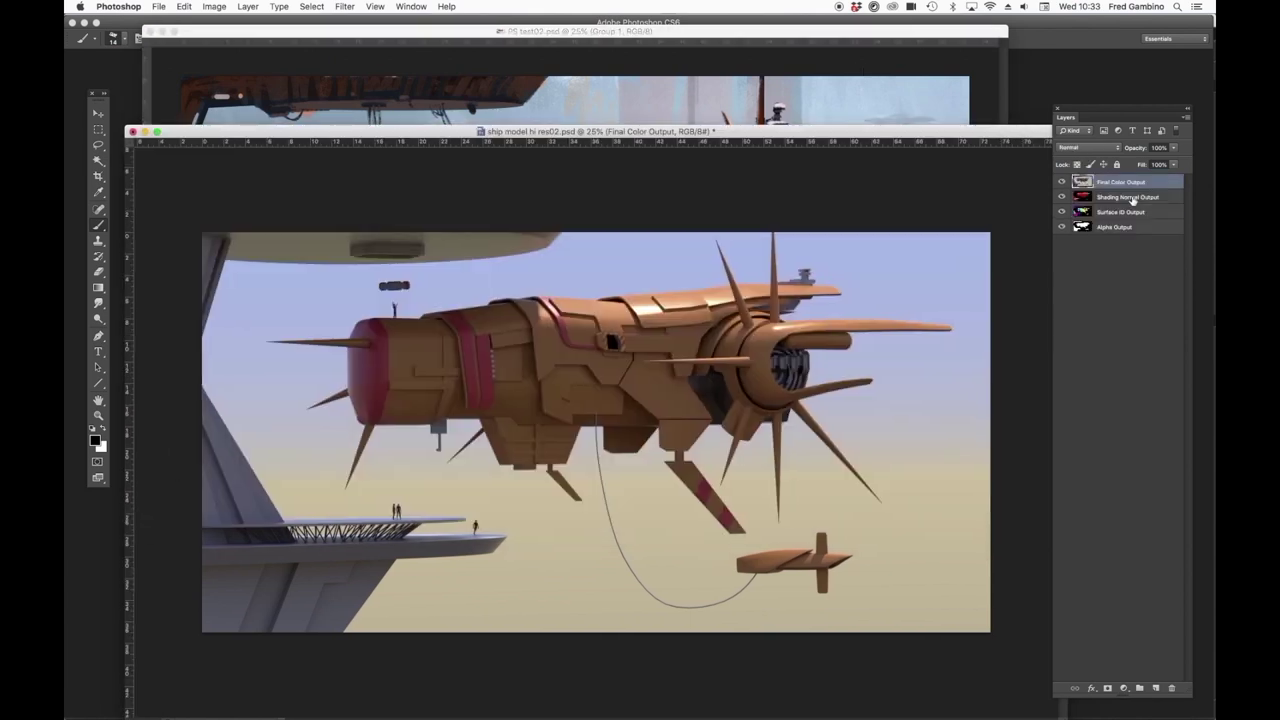
# In Photoshop, bring the Surface ID Output layer to the top and turn it into grey line art with Find Edges and Desaturate
pyautogui.click(1131, 212)
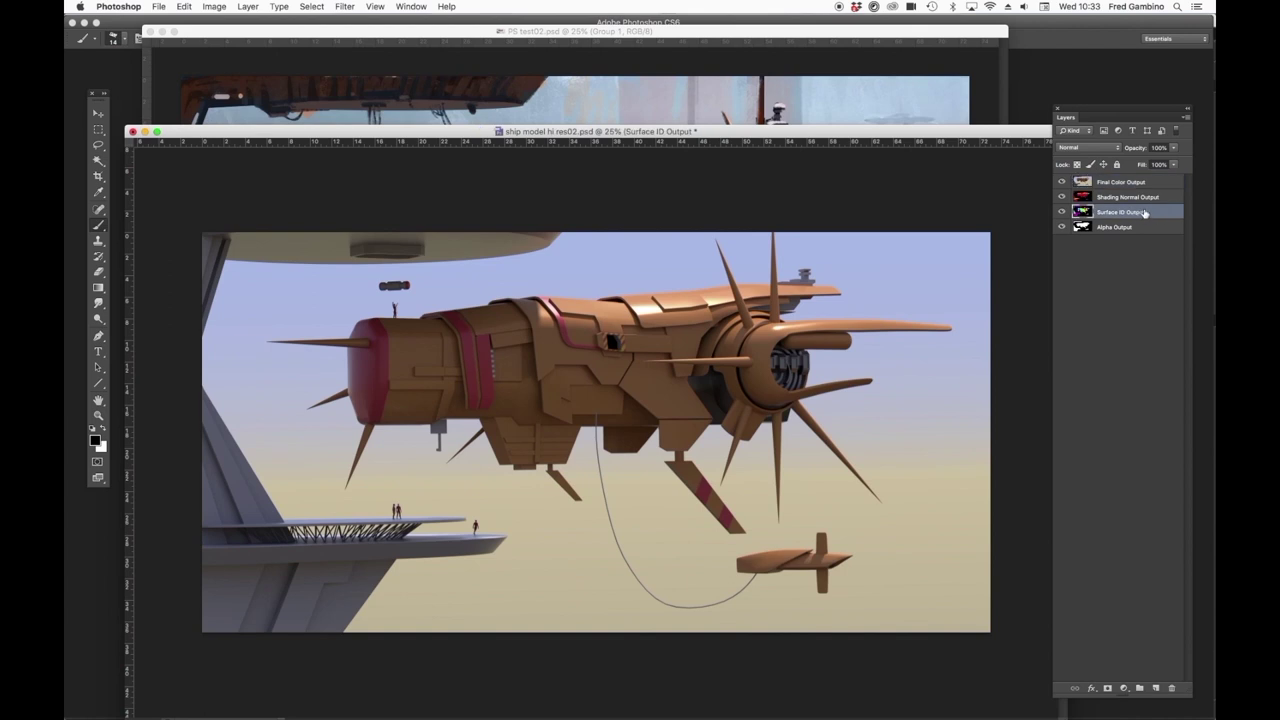
pyautogui.moveTo(1143, 213); pyautogui.dragTo(1135, 176)
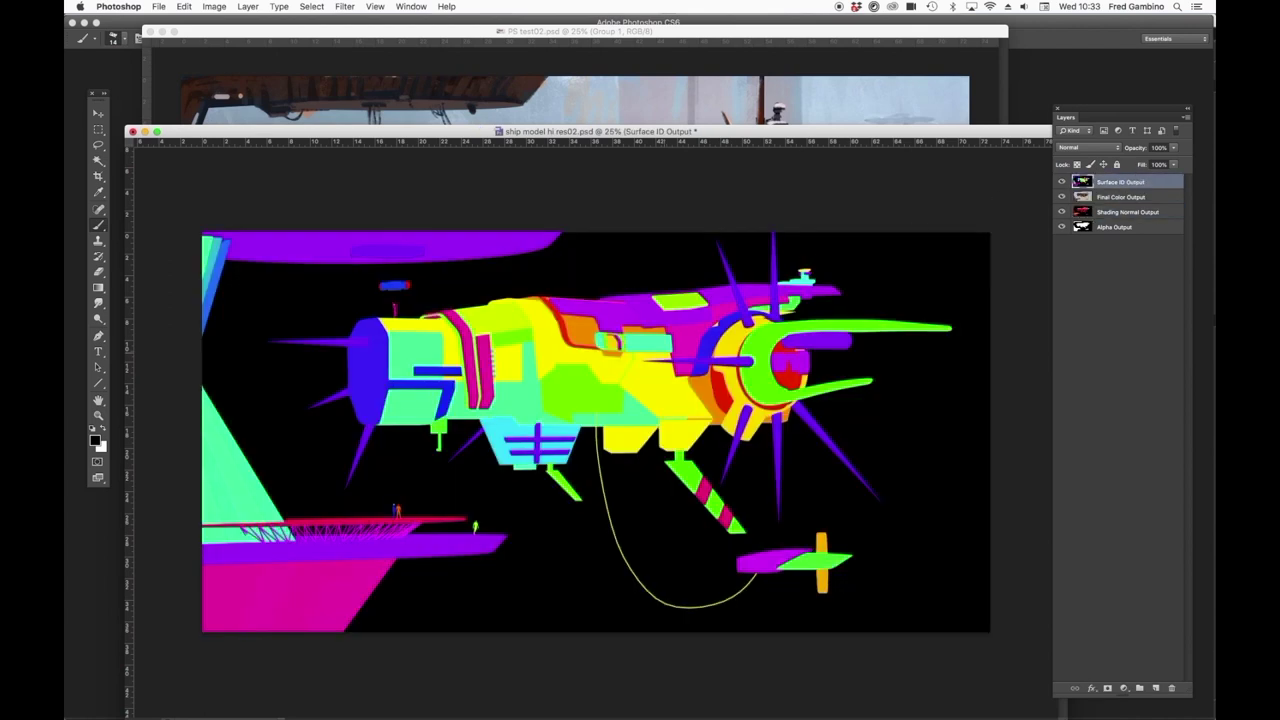
pyautogui.click(344, 7)
pyautogui.moveTo(394, 221)
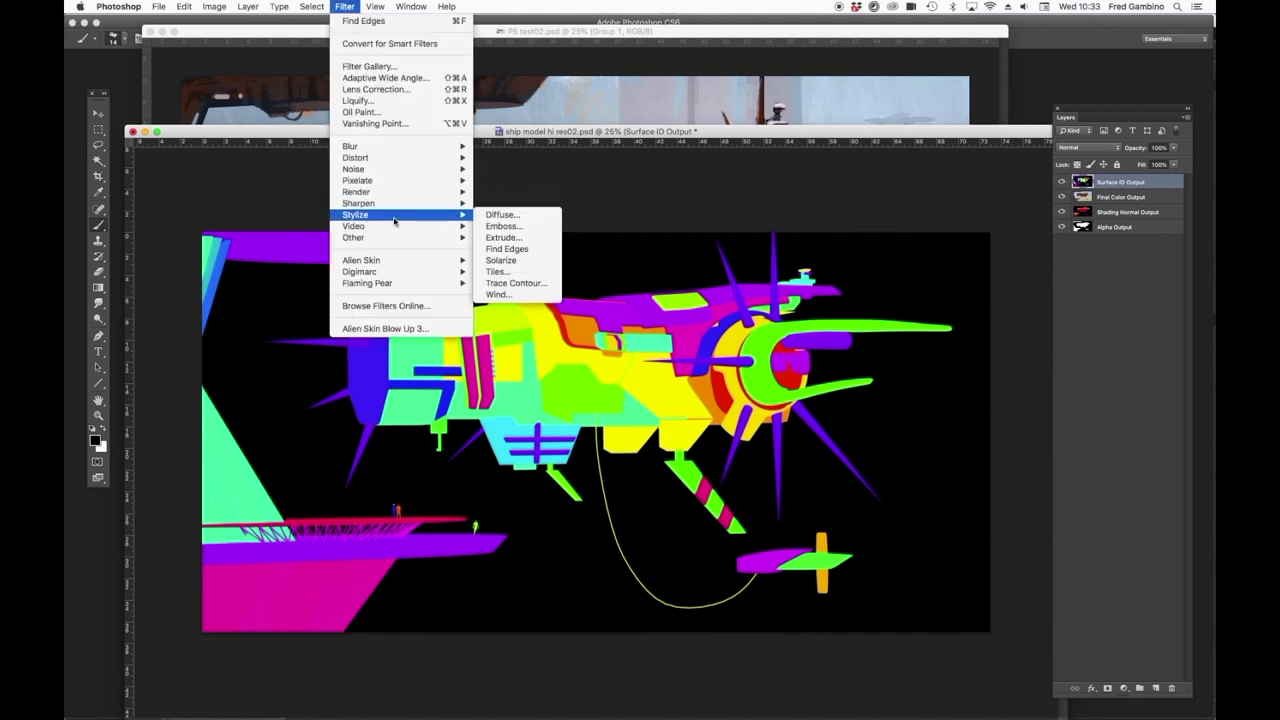
pyautogui.click(507, 249)
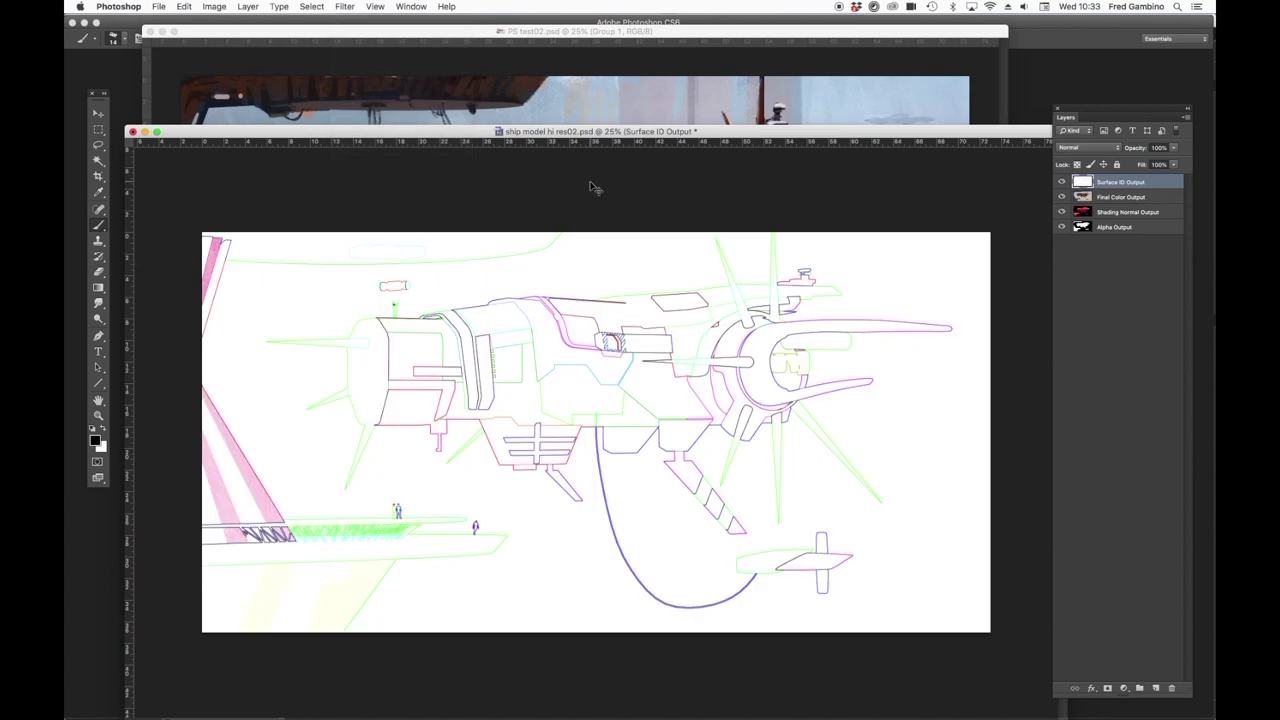
pyautogui.press('super+shift+u')
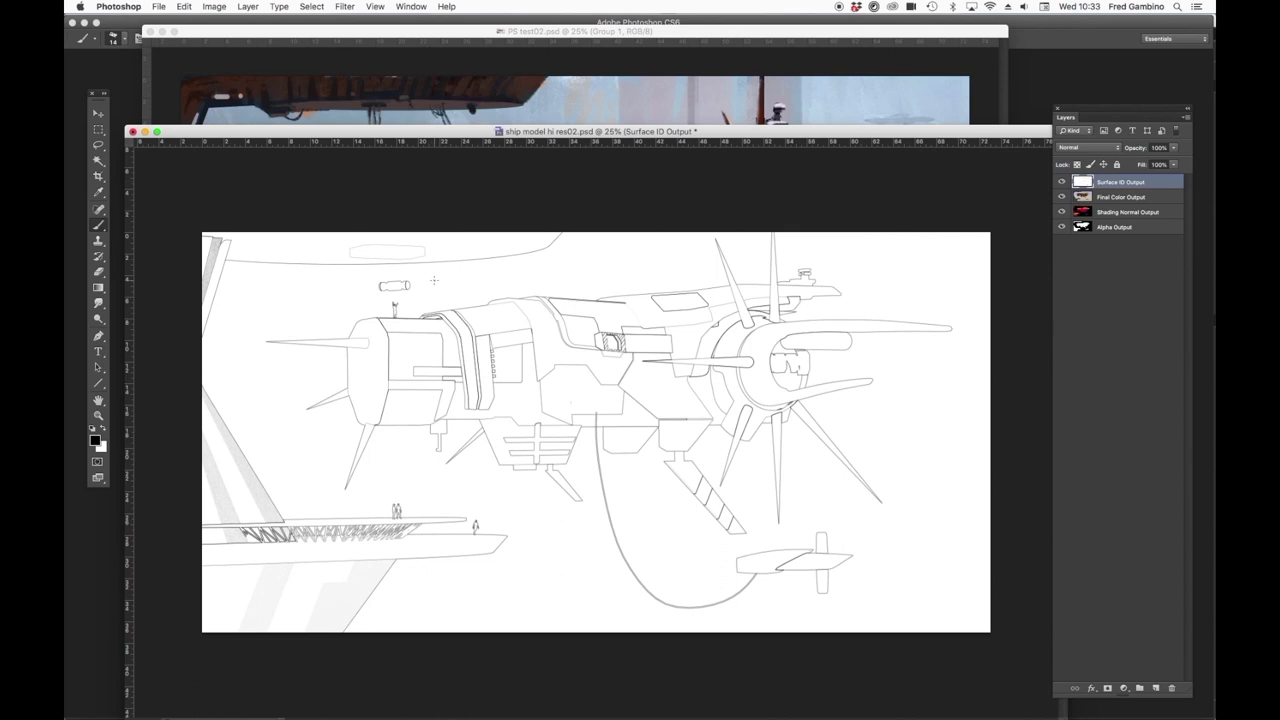
# Bring the Shading Normal Output layer to the top and convert it to grey line art with Find Edges and Desaturate
pyautogui.click(1156, 213)
pyautogui.moveTo(1152, 214); pyautogui.dragTo(1138, 178)
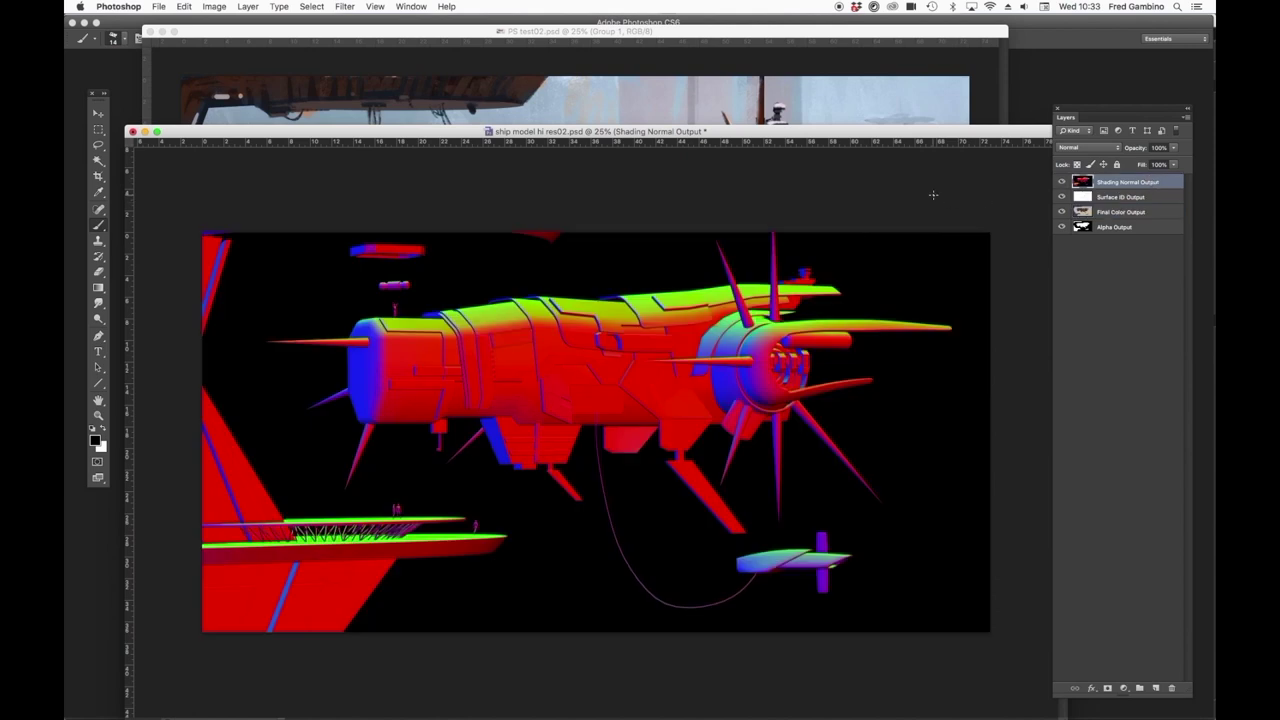
pyautogui.press('super+f')
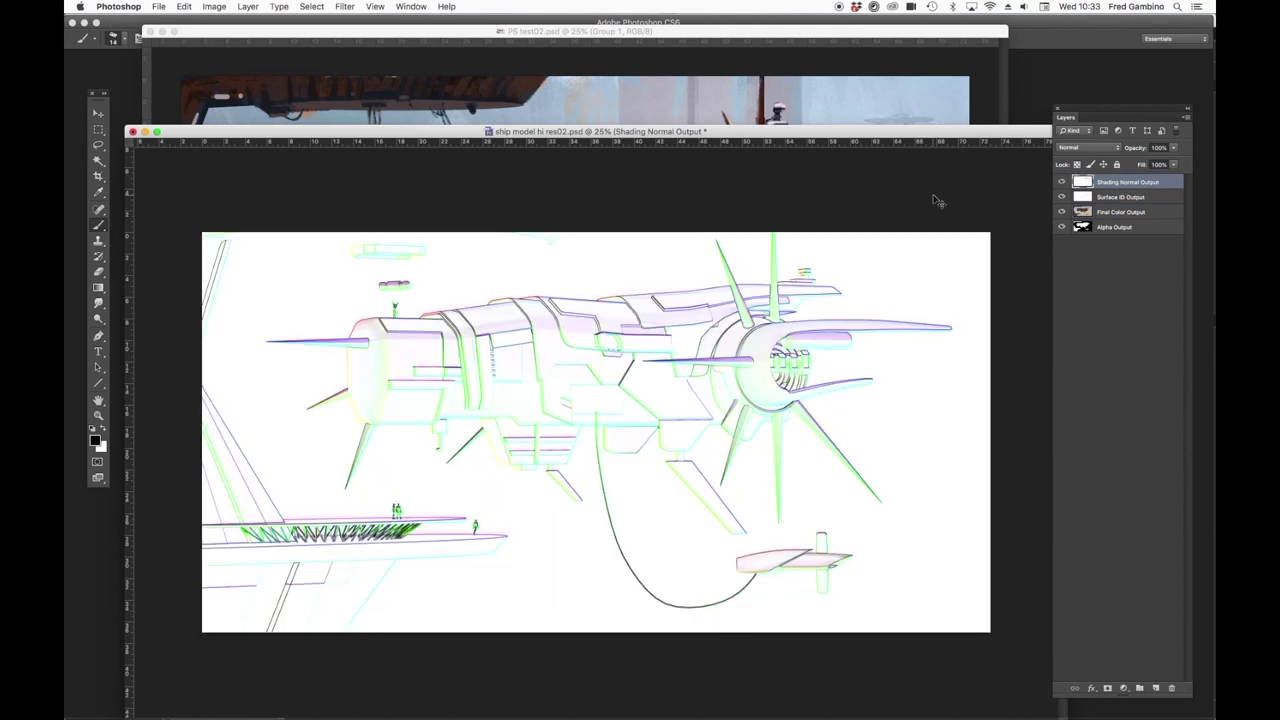
pyautogui.press('shift+super+u')
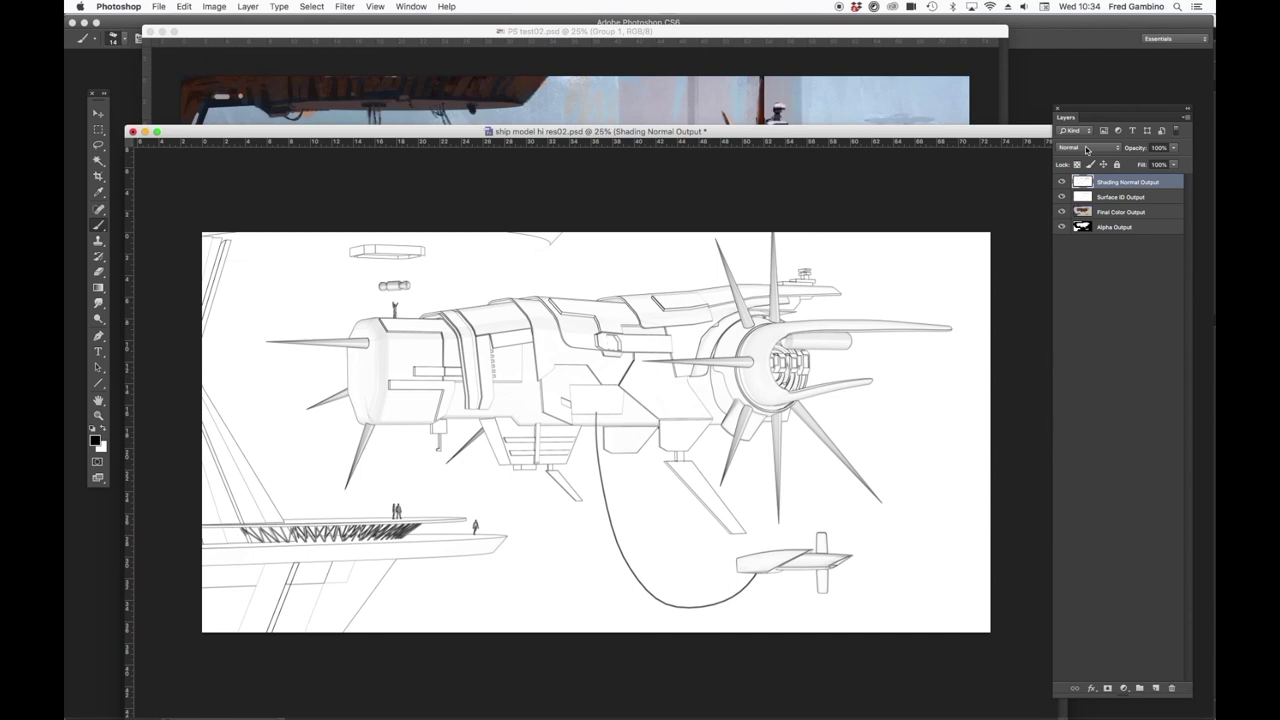
# Set the Shading Normal Output layer's blend mode to Multiply and group it with the Surface ID Output layer
pyautogui.click(1088, 148)
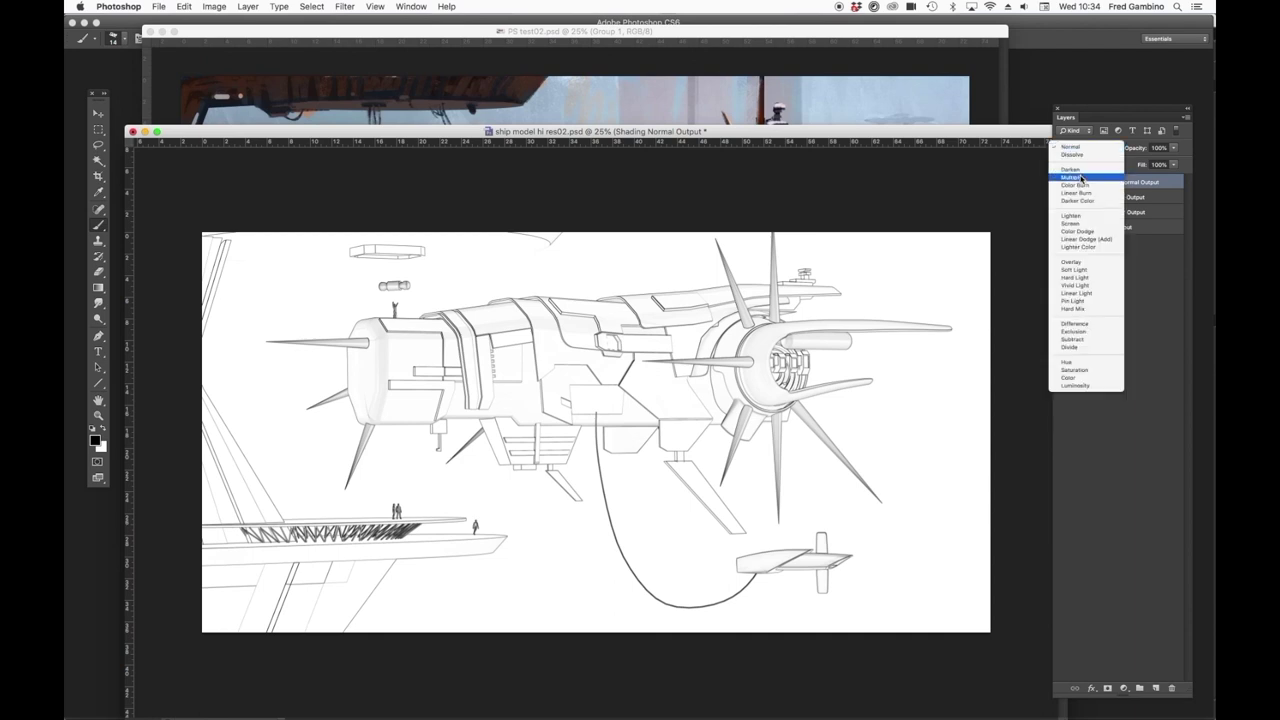
pyautogui.click(1081, 178)
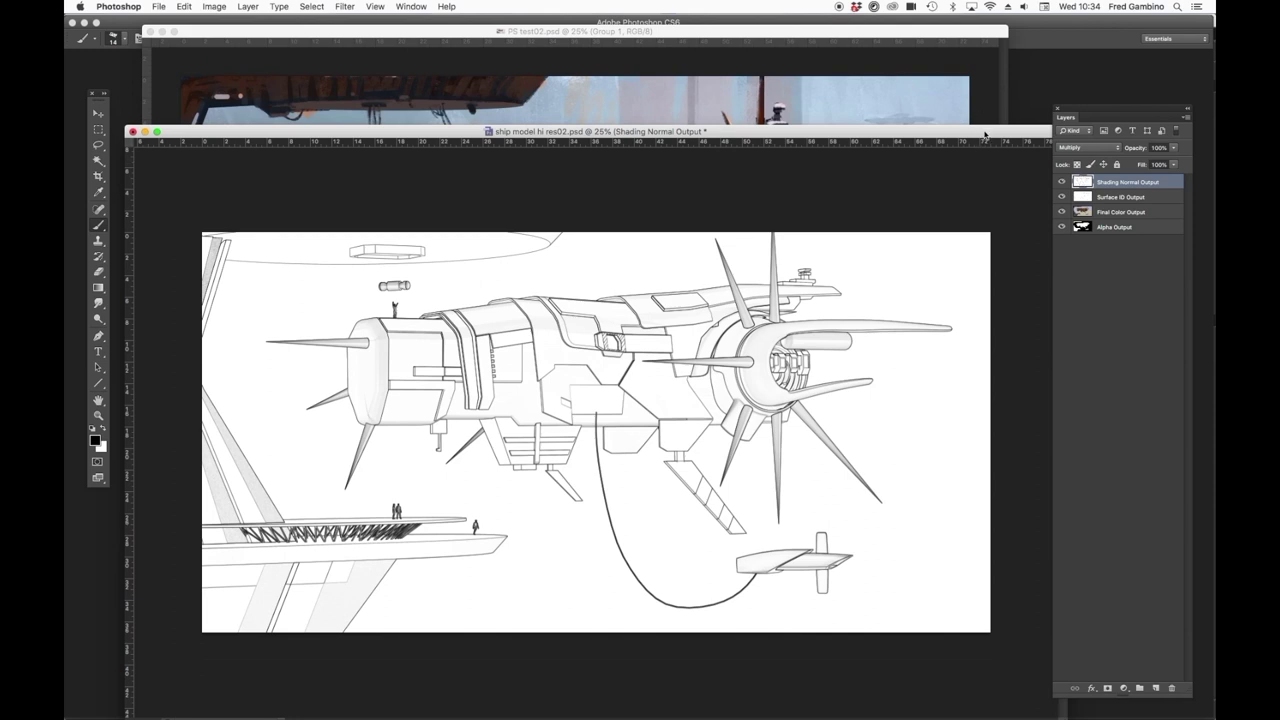
pyautogui.moveTo(985, 134); pyautogui.dragTo(977, 136)
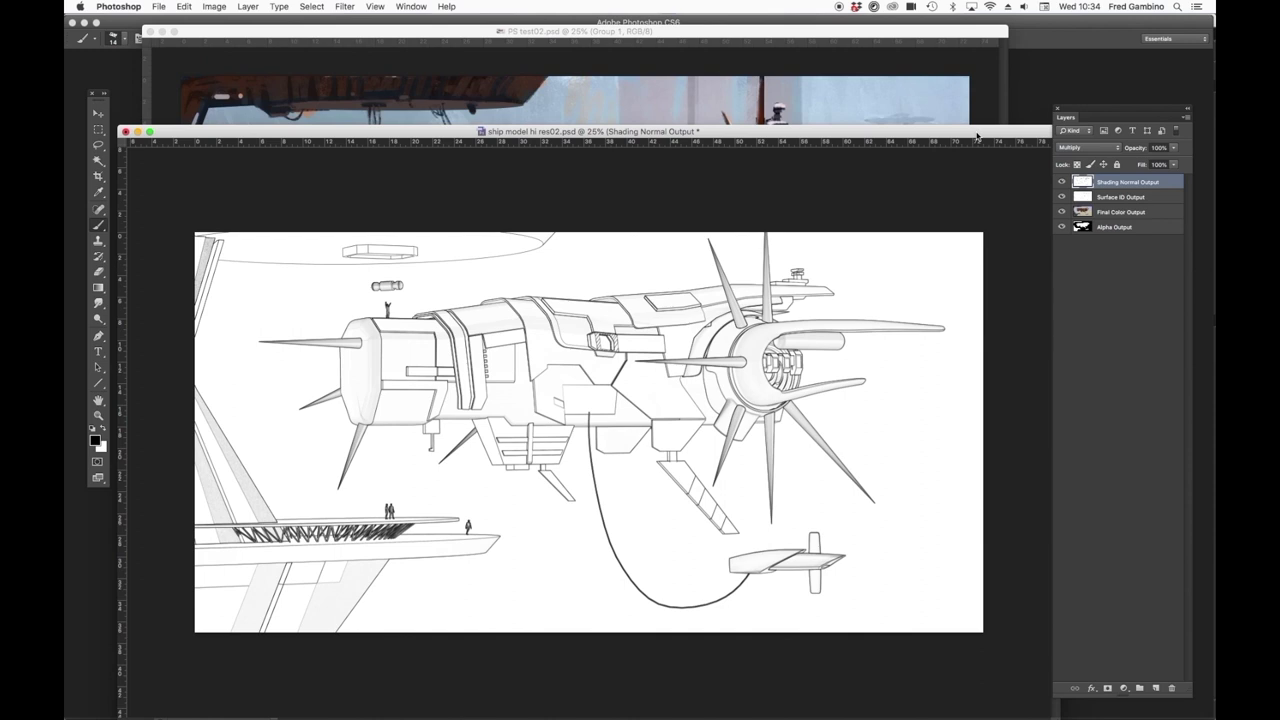
pyautogui.moveTo(977, 135); pyautogui.dragTo(977, 141)
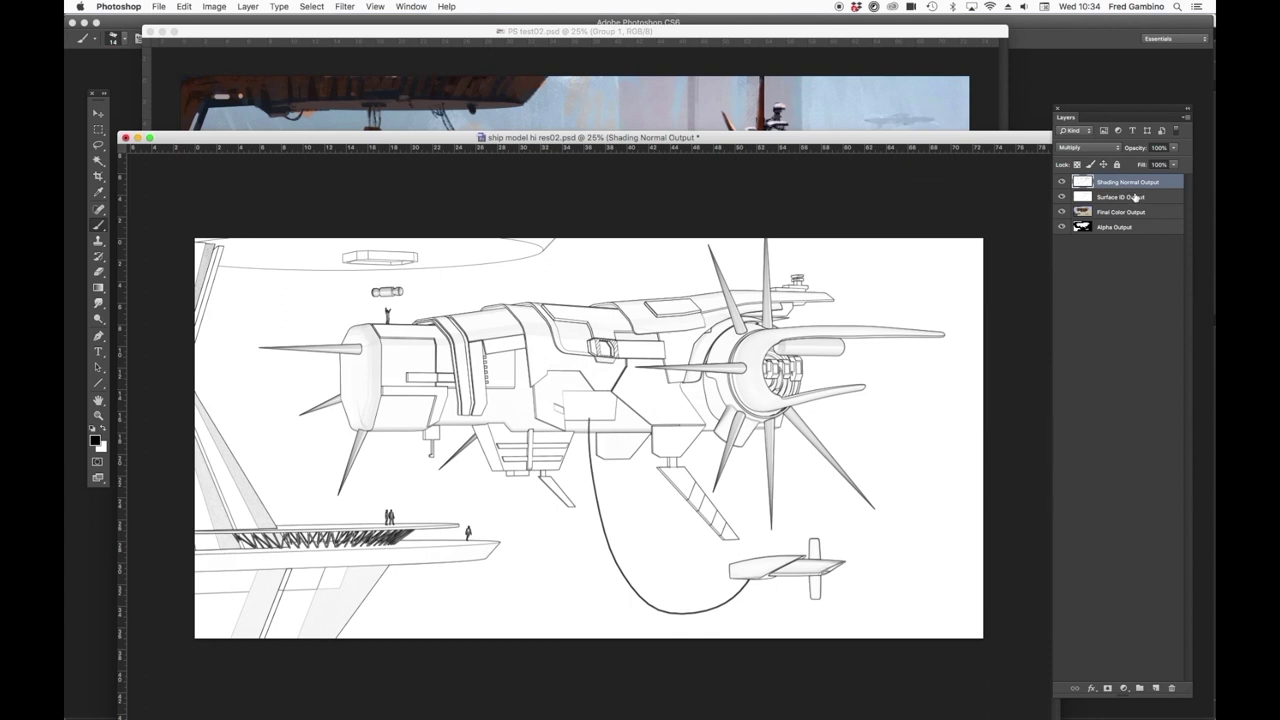
pyautogui.keyDown('shift'); pyautogui.click(1135, 197); pyautogui.keyUp('shift')
pyautogui.press('super+g')
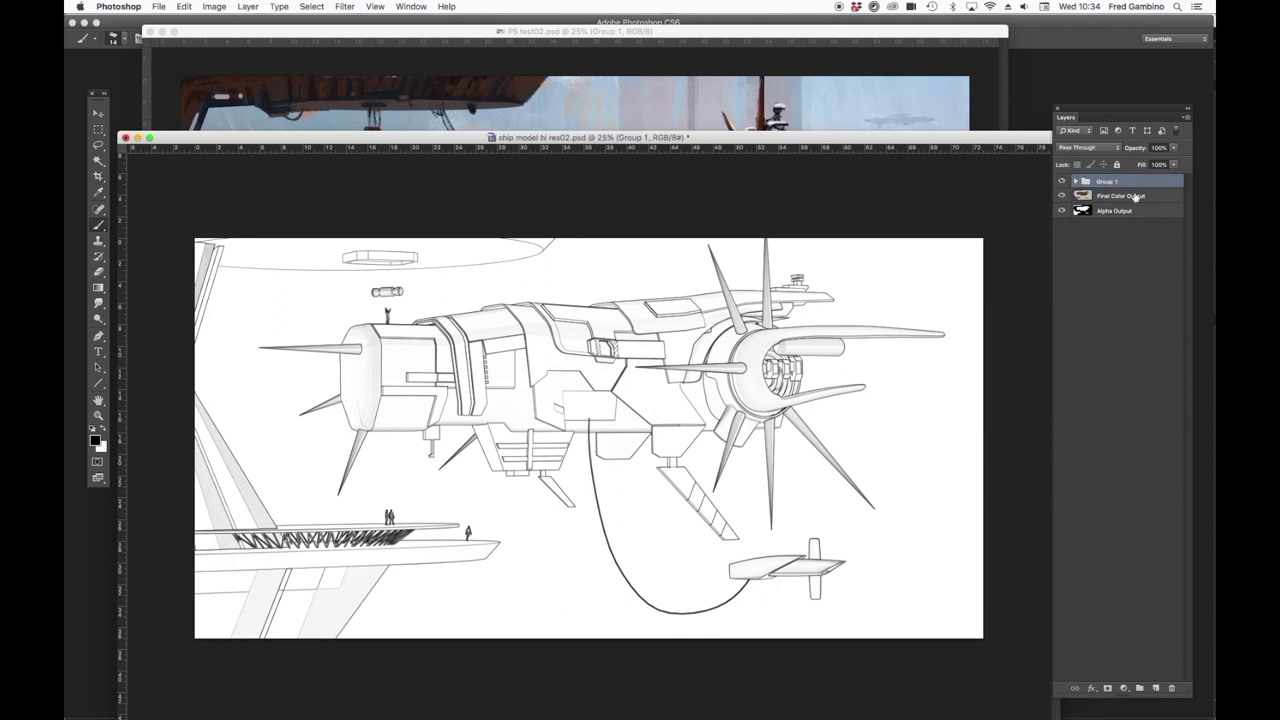
# Copy the line-art group into PS test02.psd over the ship painting and set its blend mode to Multiply
pyautogui.press('v')
pyautogui.moveTo(843, 286); pyautogui.dragTo(867, 131)
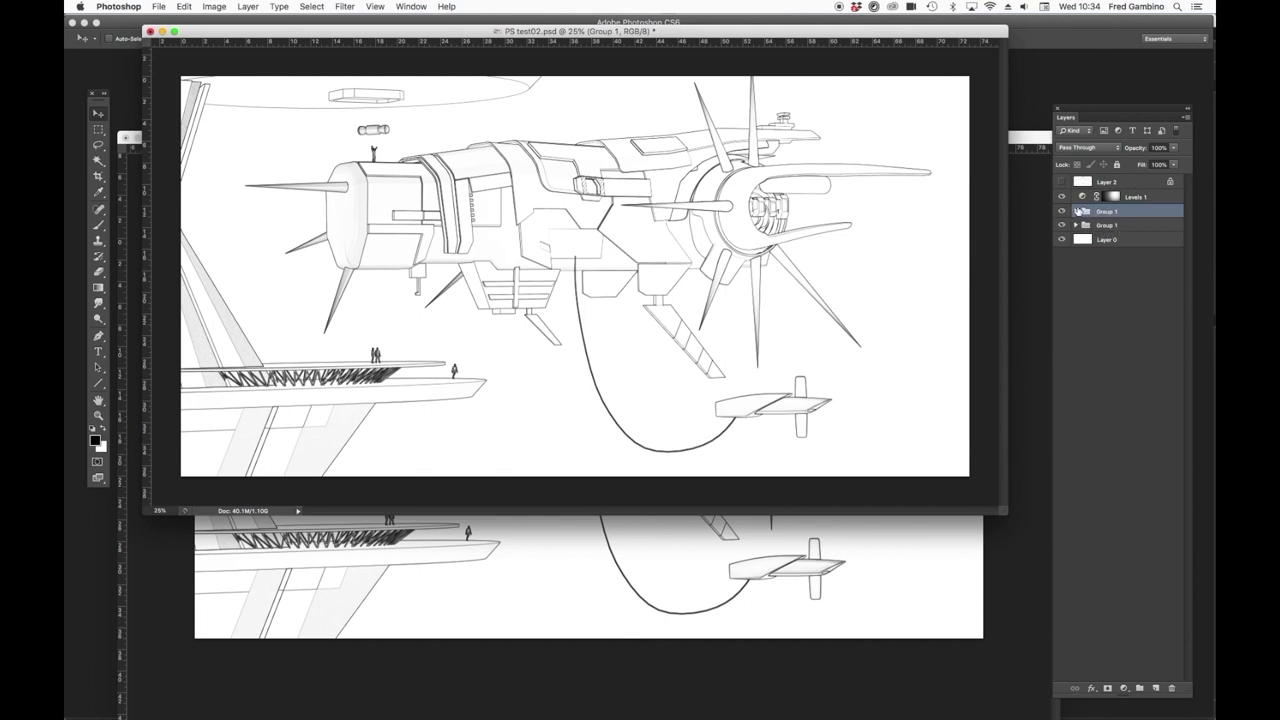
pyautogui.click(1088, 150)
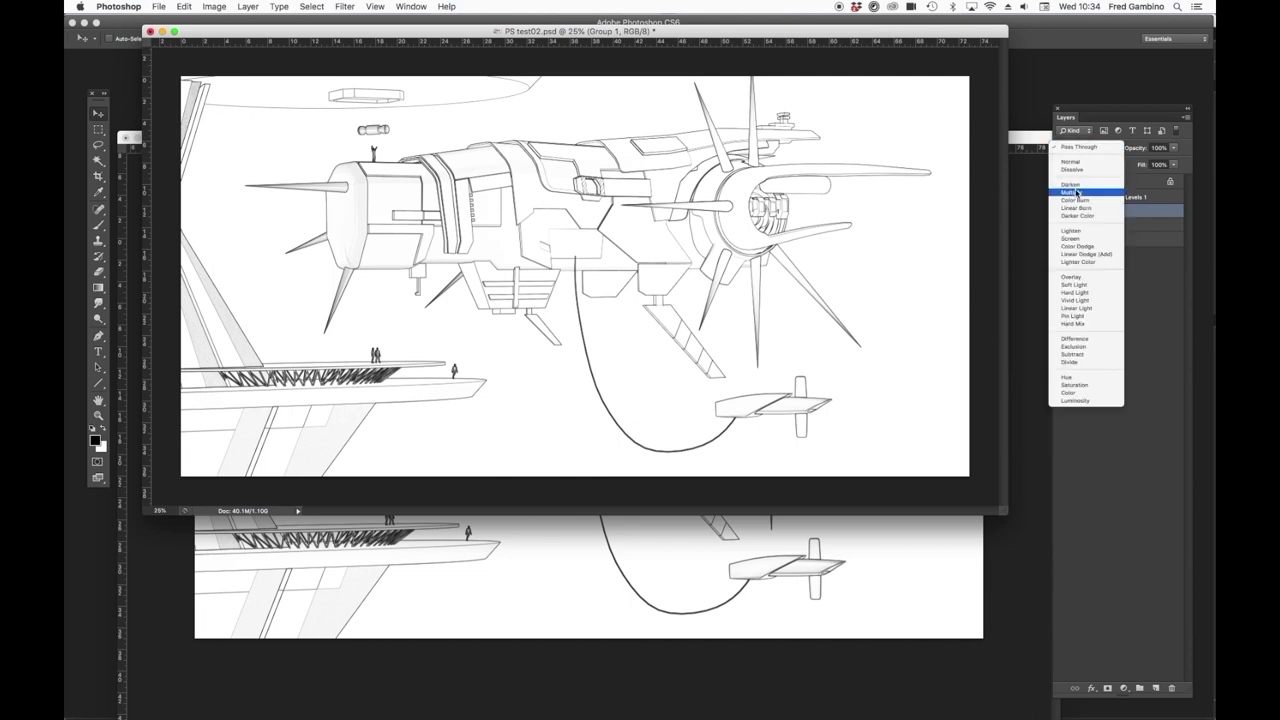
pyautogui.click(1074, 192)
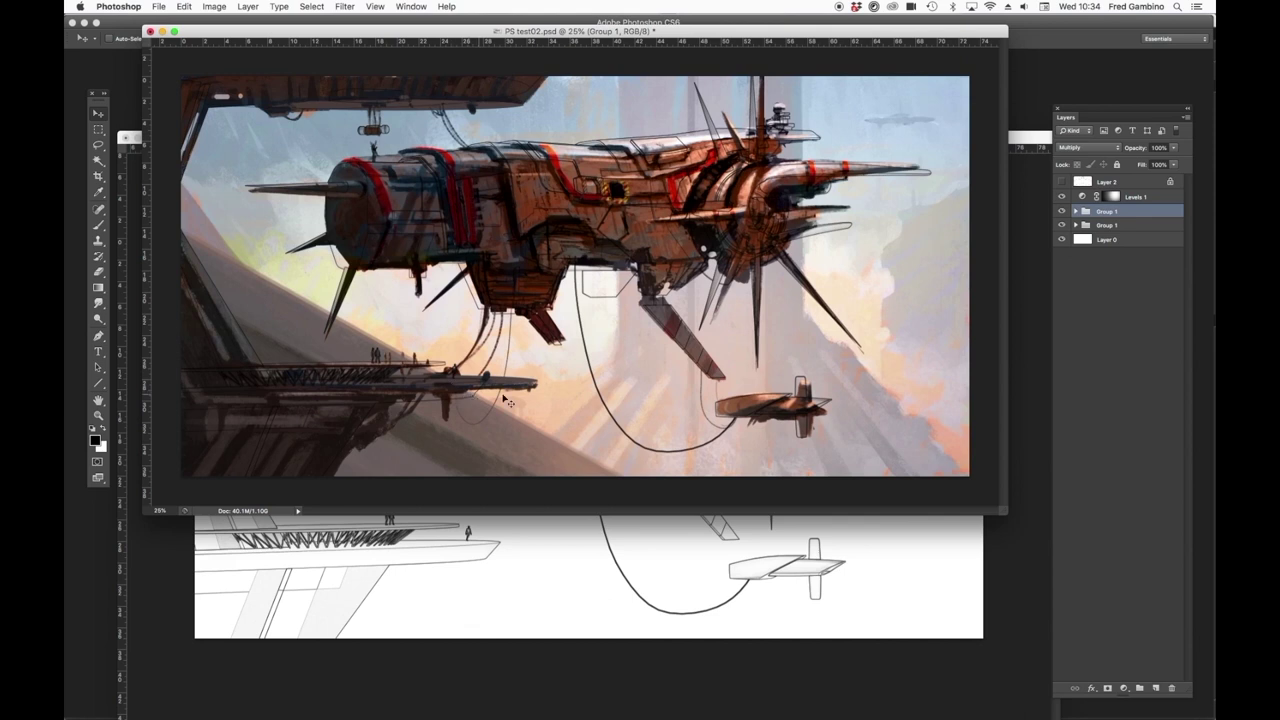
# Add a white-filled layer between the line-art group and the painting group, and lower its opacity to fade the painting
pyautogui.click(1152, 229)
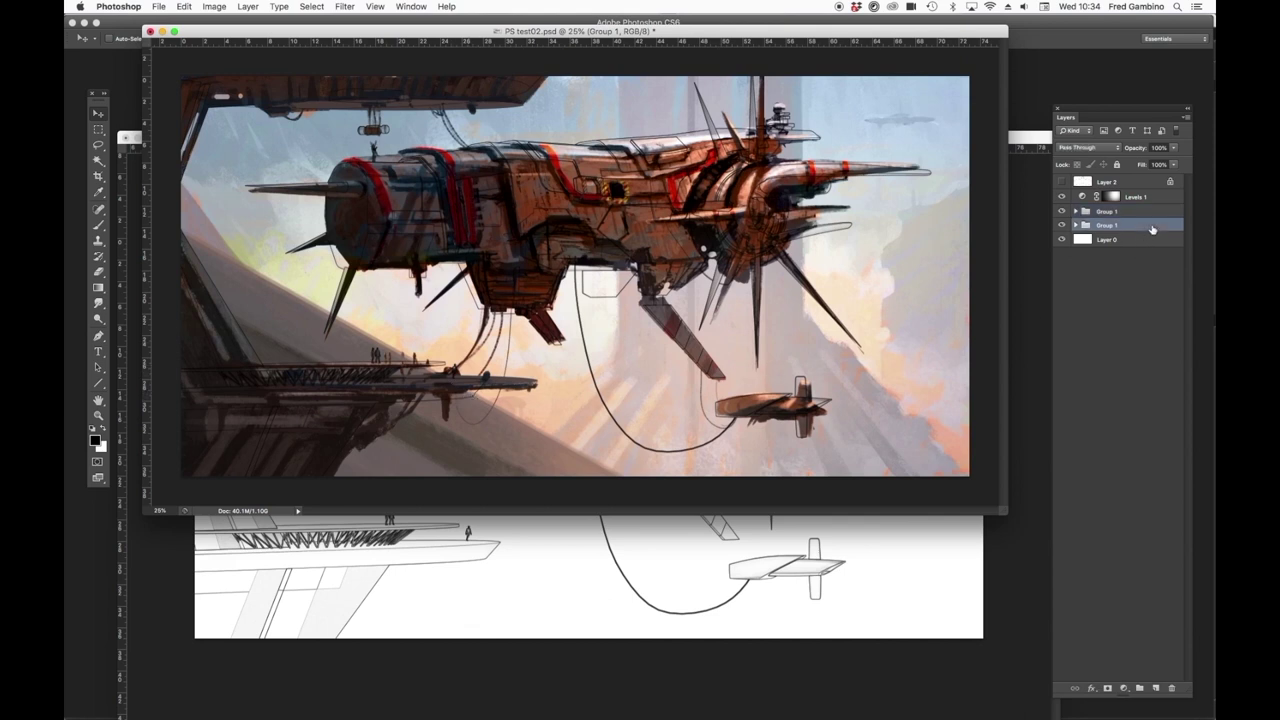
pyautogui.click(1157, 689)
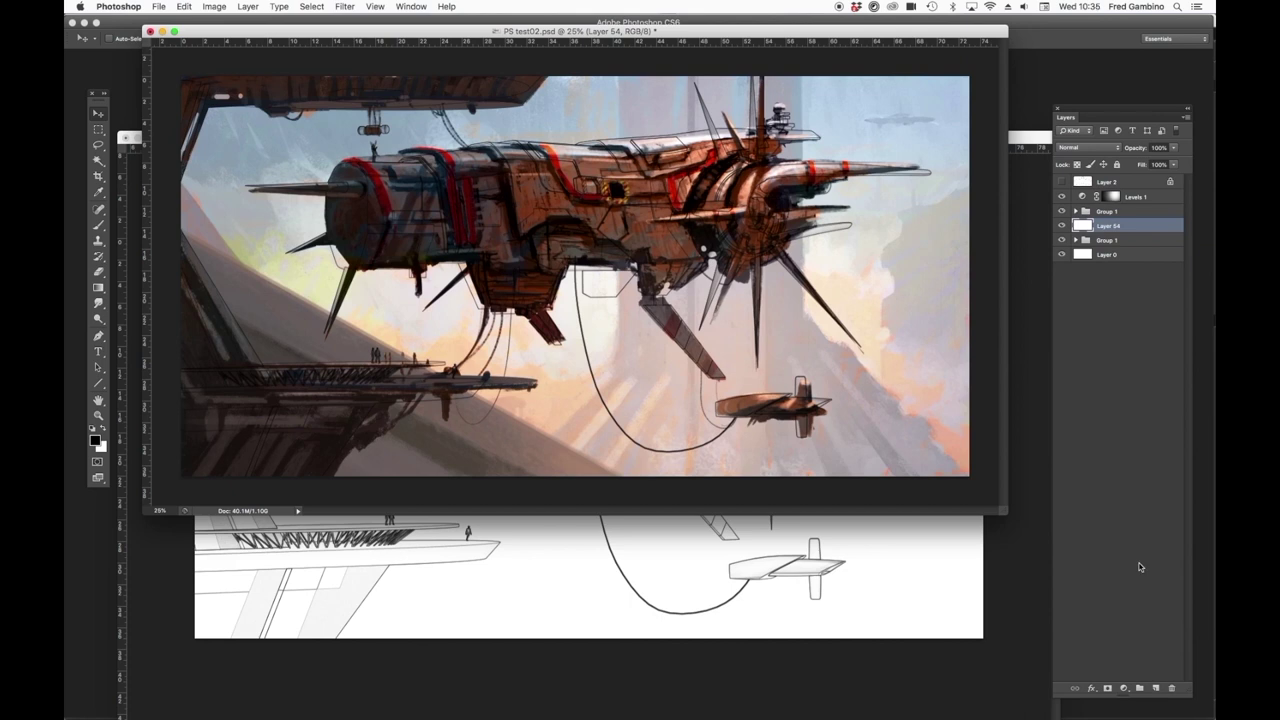
pyautogui.press('super+BackSpace')
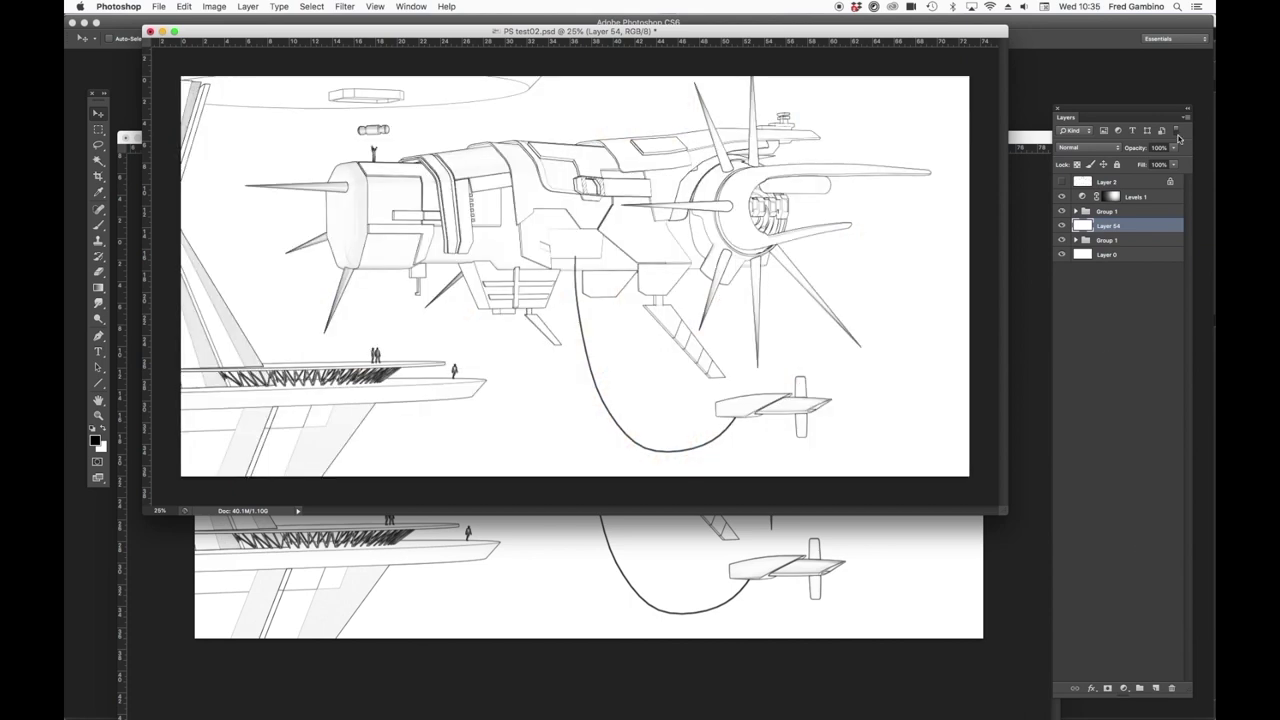
pyautogui.click(1174, 148)
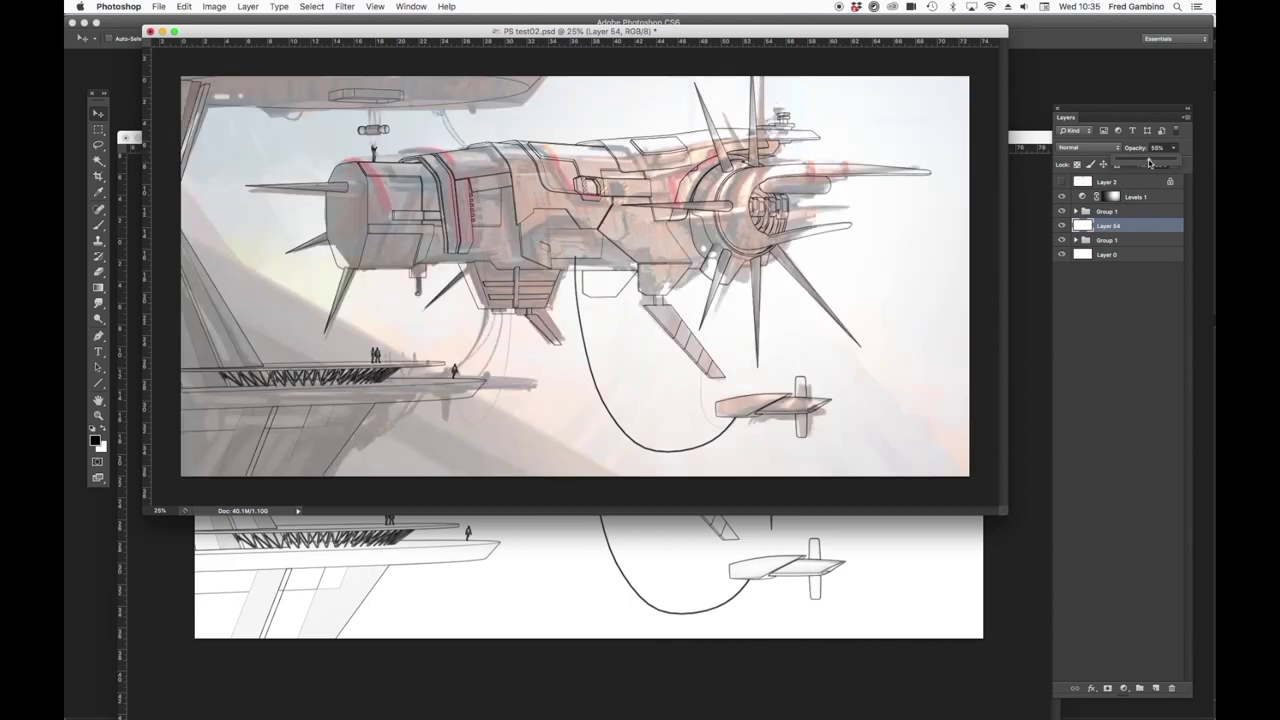
pyautogui.moveTo(1150, 162); pyautogui.dragTo(1137, 166)
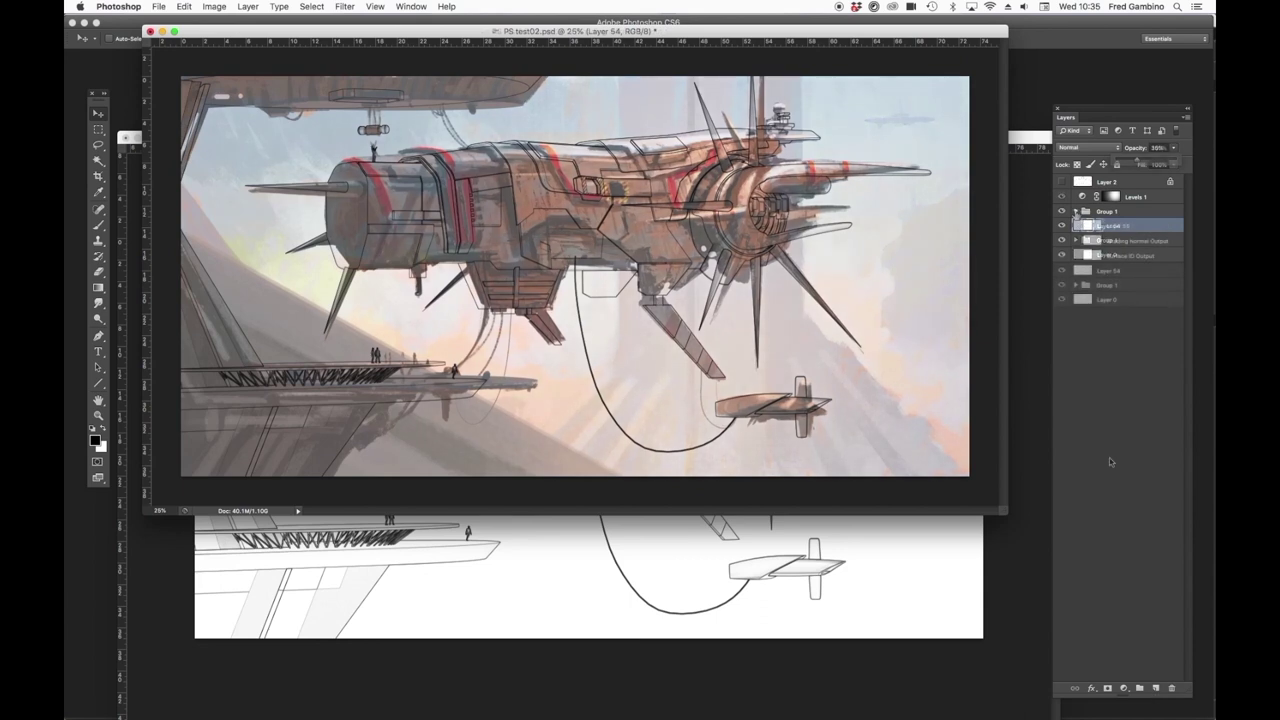
# Ink the diagonal background slopes and the tower's vertical edge with straight brush lines on the line-art group's Layer 55
pyautogui.press('f')
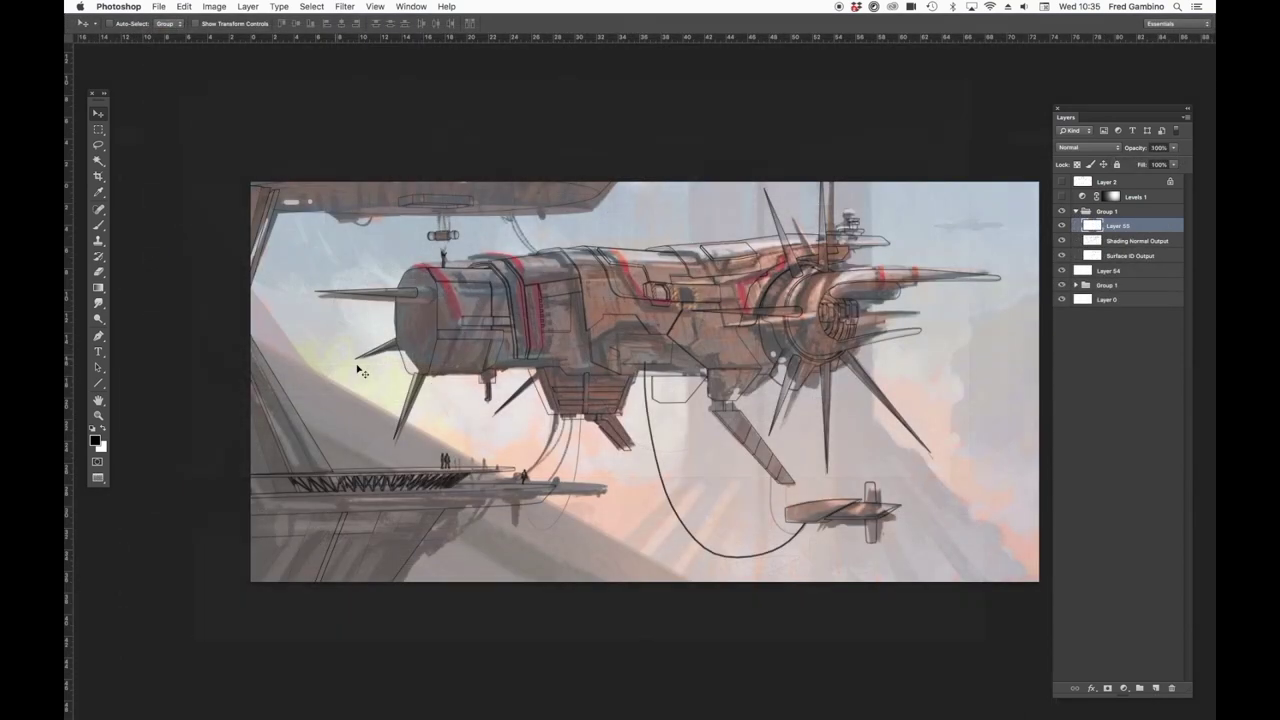
pyautogui.press('b')
pyautogui.keyDown('shift'); pyautogui.click(702, 591); pyautogui.keyUp('shift')
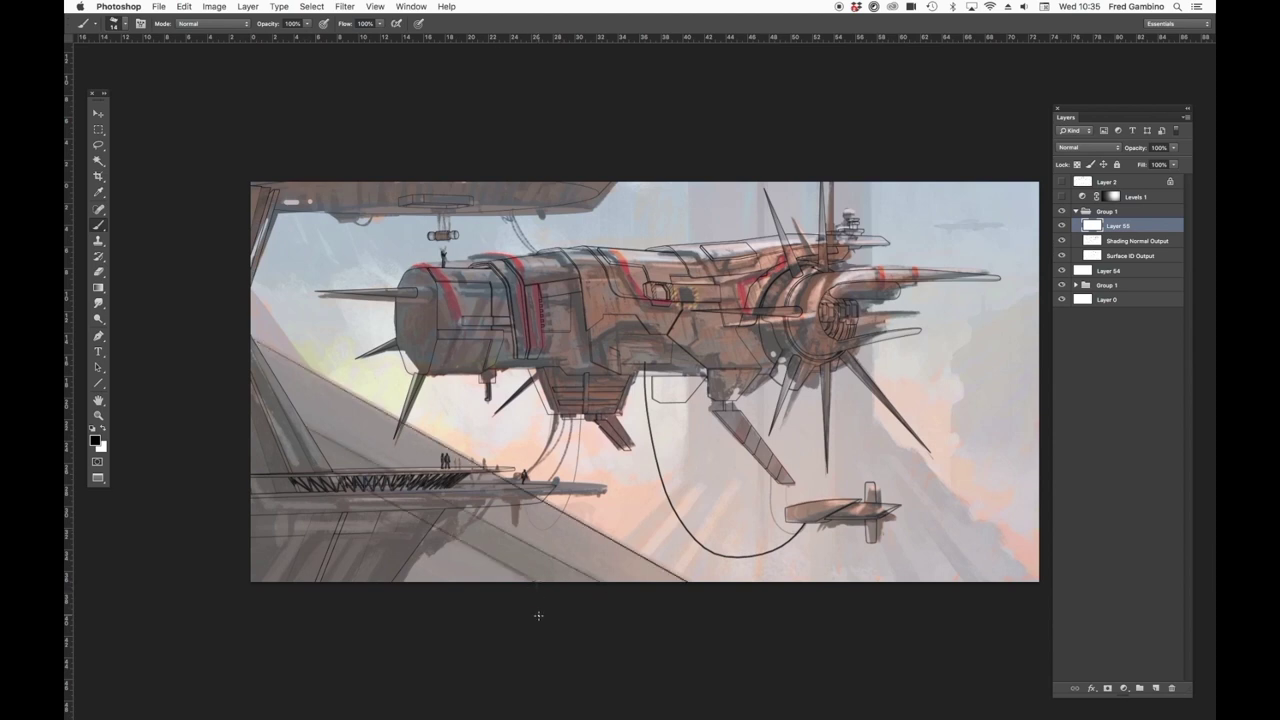
pyautogui.keyDown('shift'); pyautogui.click(684, 472); pyautogui.keyUp('shift')
pyautogui.keyDown('shift'); pyautogui.click(610, 542); pyautogui.keyUp('shift')
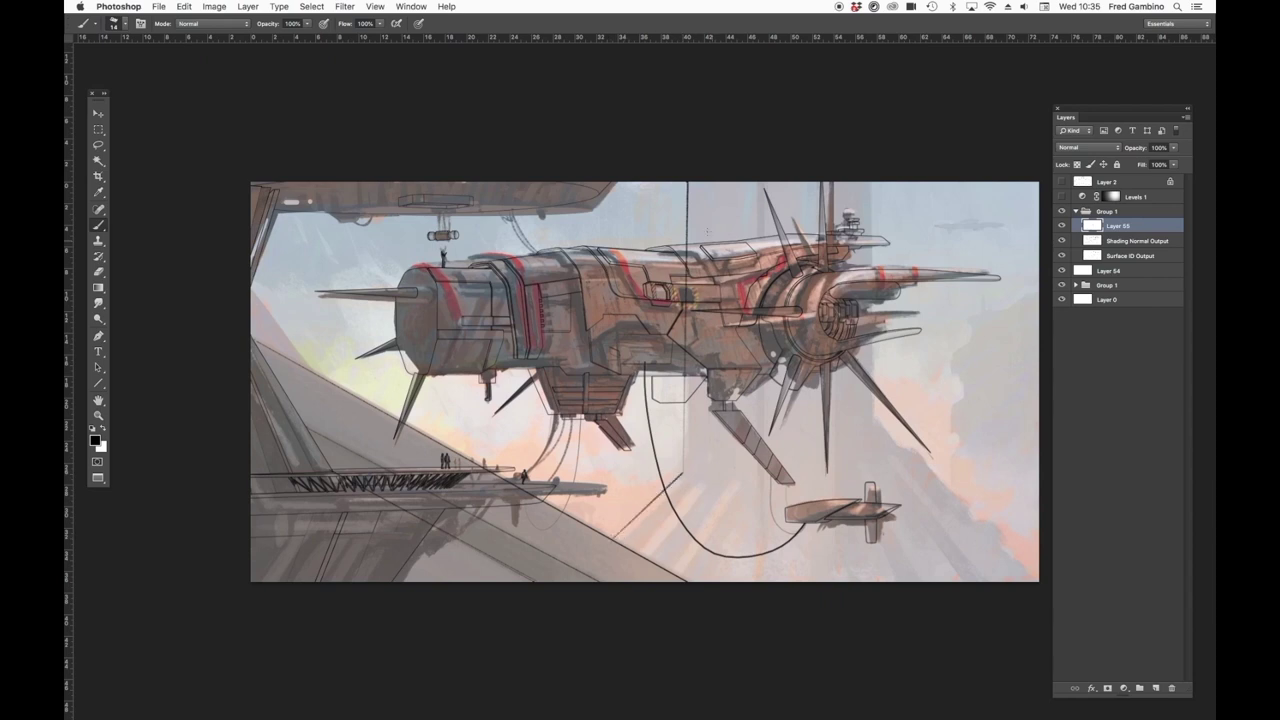
# Draw the parallel diagonal ridge lines fanning out from the base of the background tower
pyautogui.moveTo(692, 476); pyautogui.dragTo(624, 544)
pyautogui.moveTo(698, 481); pyautogui.dragTo(640, 550)
pyautogui.moveTo(712, 483); pyautogui.dragTo(650, 558)
pyautogui.moveTo(743, 484); pyautogui.dragTo(679, 567)
pyautogui.moveTo(728, 483); pyautogui.dragTo(676, 560)
# Draw the tower's remaining vertical lines, a close pair along its middle and one along its far edge
pyautogui.moveTo(757, 577); pyautogui.dragTo(759, 184)
pyautogui.moveTo(771, 582); pyautogui.dragTo(764, 183)
pyautogui.moveTo(761, 580); pyautogui.dragTo(758, 183)
pyautogui.moveTo(869, 182); pyautogui.dragTo(869, 285)
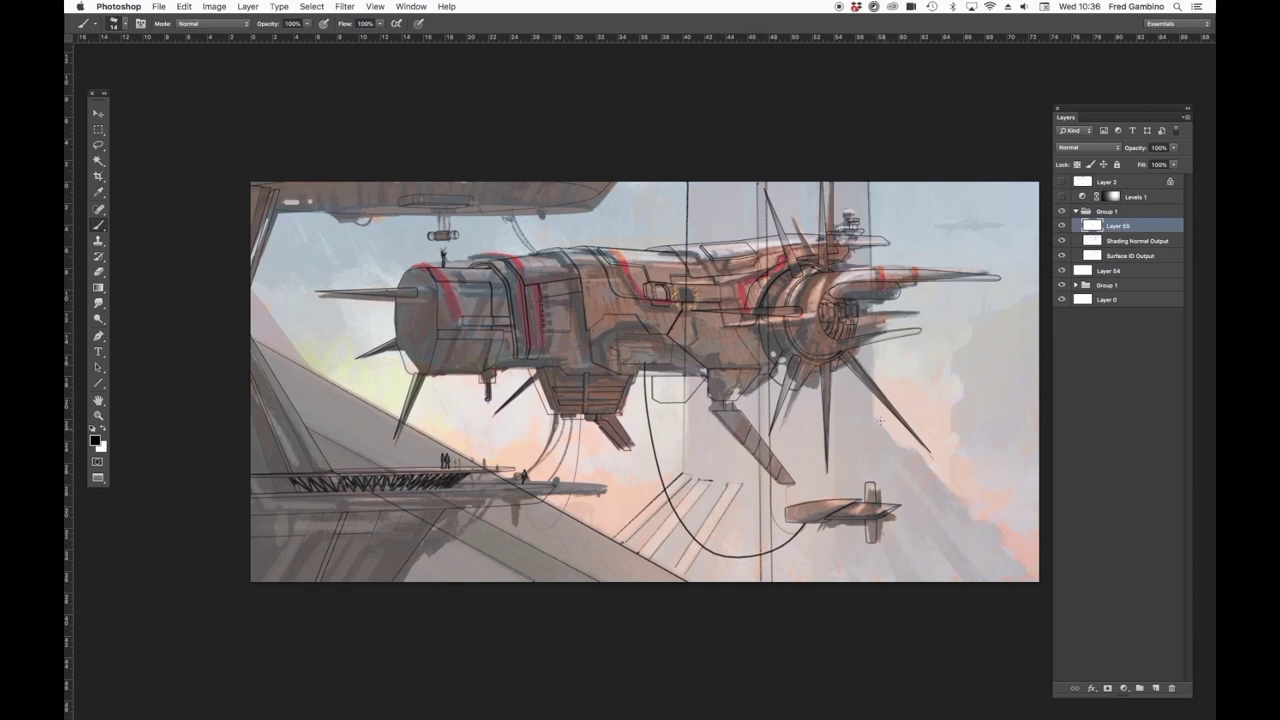
pyautogui.moveTo(869, 182); pyautogui.dragTo(869, 312)
# Draw the diagonal slope lines descending from the tower's far edge behind the small craft to the canvas edge
pyautogui.moveTo(876, 421); pyautogui.dragTo(1039, 581)
pyautogui.moveTo(920, 504); pyautogui.dragTo(984, 581)
pyautogui.moveTo(873, 443); pyautogui.dragTo(922, 512)
pyautogui.moveTo(955, 578); pyautogui.dragTo(858, 448)
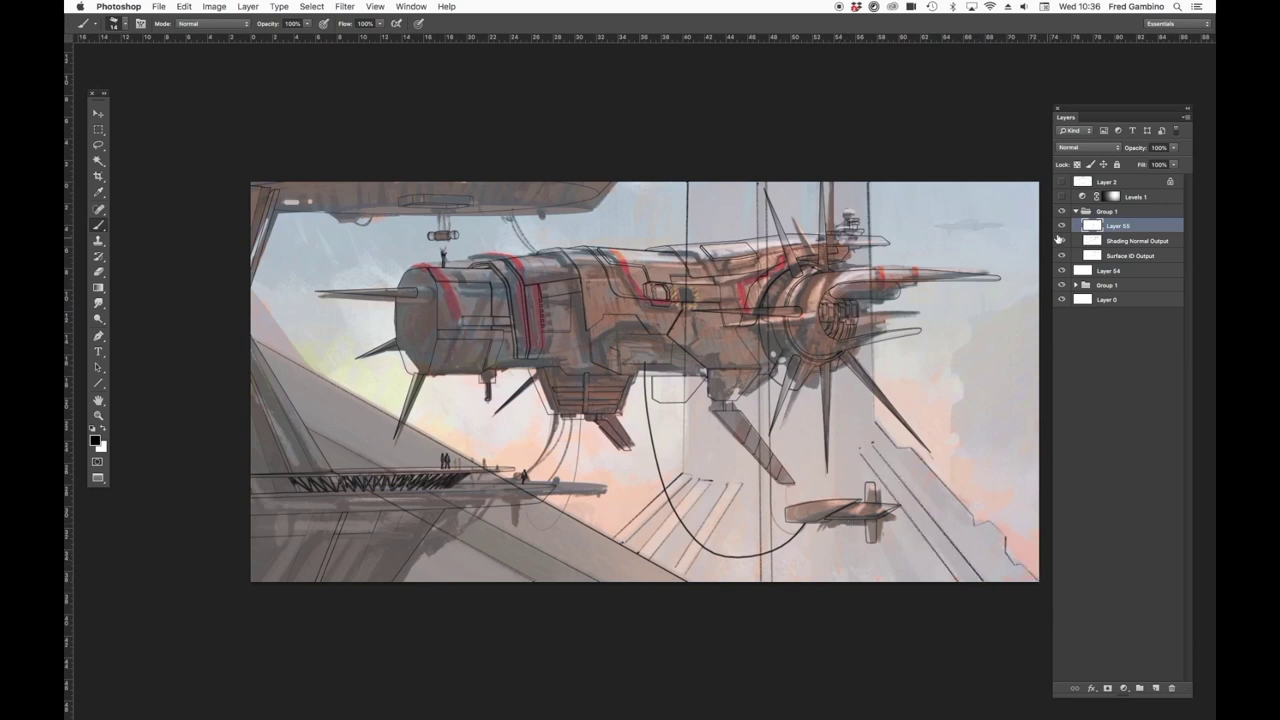
# Outline the jagged distant structure at the canvas edge and the small faraway ship in the sky
pyautogui.moveTo(950, 486); pyautogui.dragTo(951, 350)
pyautogui.moveTo(1004, 309); pyautogui.dragTo(1042, 293)
pyautogui.moveTo(933, 225)
pyautogui.mouseDown()
pyautogui.moveTo(1000, 226)
pyautogui.moveTo(936, 226)
pyautogui.mouseUp()
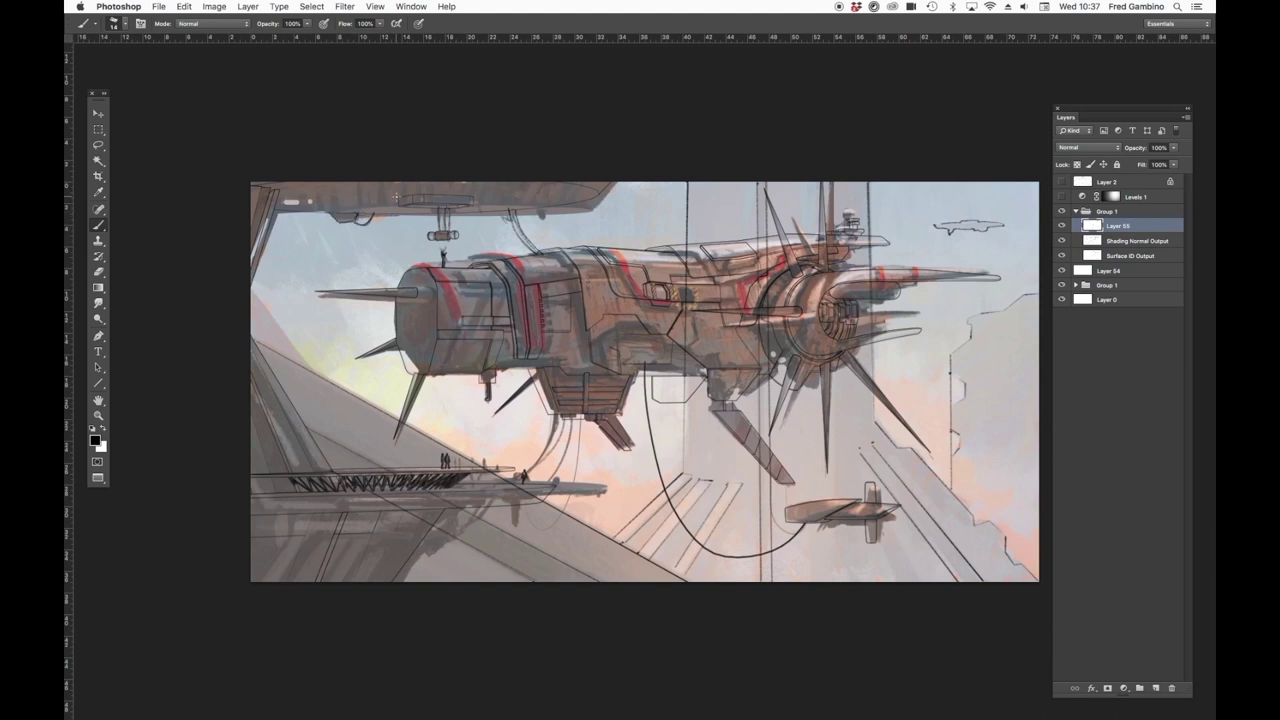
# Ink the cables hanging between the ship's underside and the docking platform
pyautogui.moveTo(555, 414)
pyautogui.mouseDown()
pyautogui.moveTo(548, 466)
pyautogui.moveTo(571, 410)
pyautogui.mouseUp()
pyautogui.moveTo(524, 498)
pyautogui.mouseDown()
pyautogui.moveTo(537, 531)
pyautogui.moveTo(581, 412)
pyautogui.mouseUp()
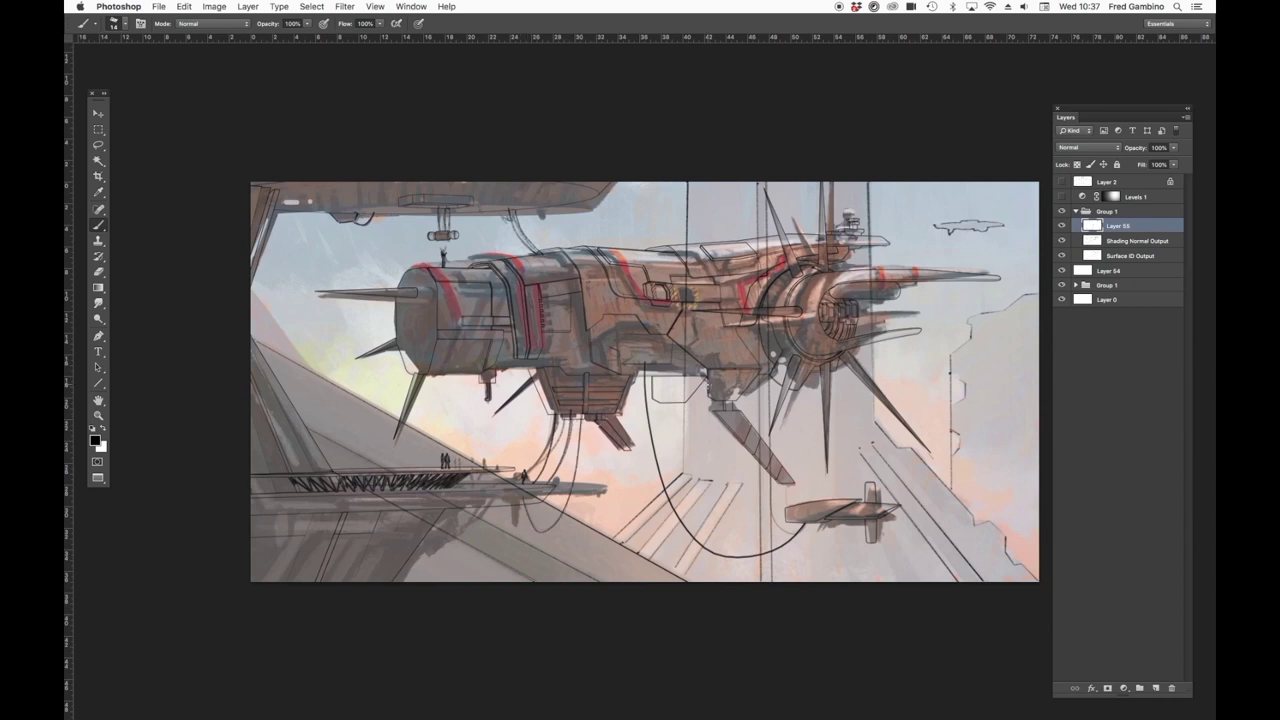
# Raise the white Layer 54's opacity to hide the painting, and erase the tower lines crossing the ship's hull on Layer 55
pyautogui.click(1120, 270)
pyautogui.click(1174, 147)
pyautogui.moveTo(1151, 160); pyautogui.dragTo(1185, 162)
pyautogui.click(1101, 227)
pyautogui.press('e')
pyautogui.moveTo(689, 254); pyautogui.dragTo(683, 398)
pyautogui.moveTo(757, 240); pyautogui.dragTo(763, 366)
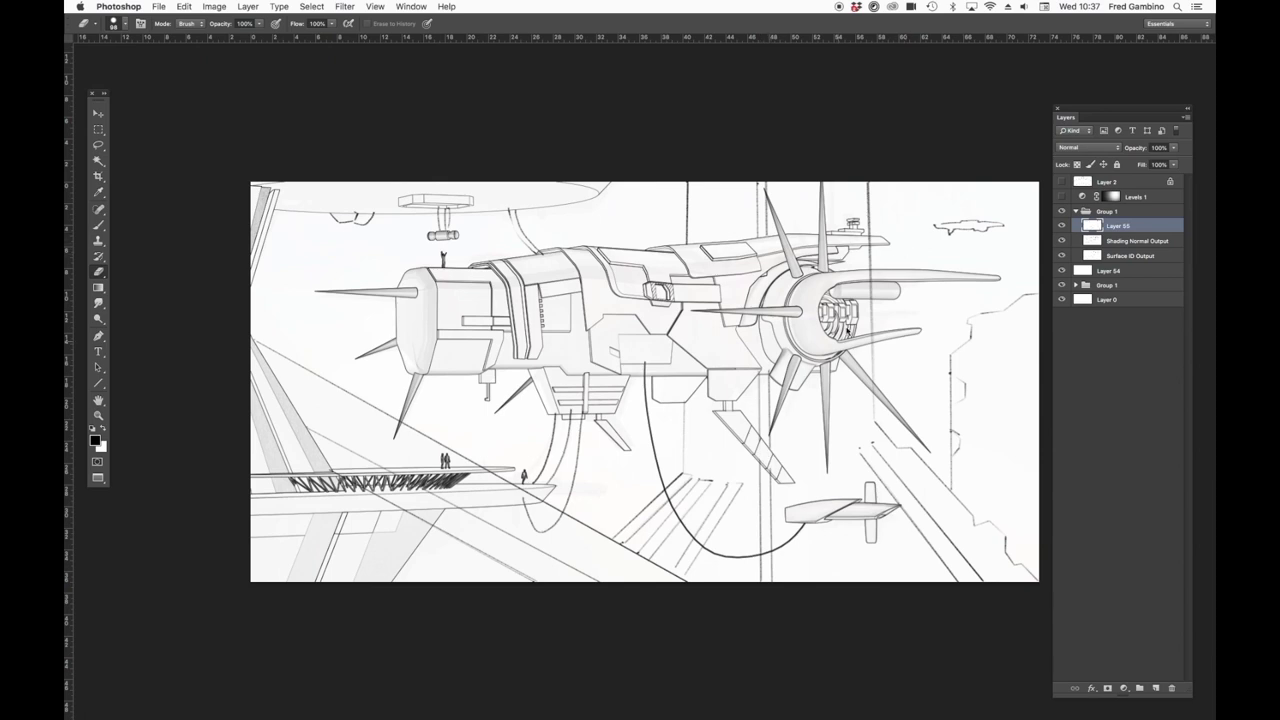
# Adjust the eraser brush and remove the remaining tower-line fragments overlapping the ship's engine section
pyautogui.rightClick(848, 333)
pyautogui.click(784, 356)
pyautogui.click(759, 356)
pyautogui.moveTo(870, 238); pyautogui.dragTo(871, 293)
# Lower the white Layer 54's opacity to reveal the painting, and brush in the rough details beneath the docking platform on Layer 55
pyautogui.click(1108, 271)
pyautogui.click(1173, 147)
pyautogui.moveTo(1180, 161); pyautogui.dragTo(1147, 168)
pyautogui.click(1097, 228)
pyautogui.press('b')
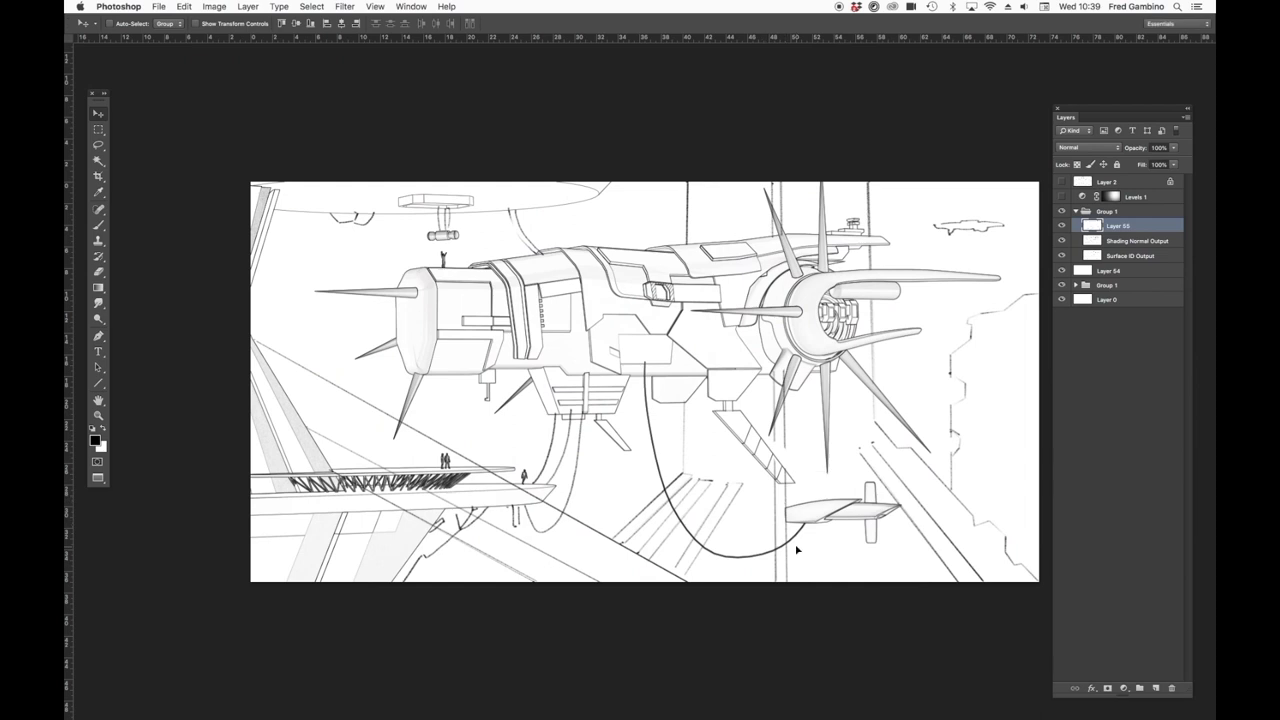
# Shift the pair of vertical tower lines left by about 2 in, and erase the diagonal lines crossing the docking platform
pyautogui.moveTo(797, 549); pyautogui.dragTo(773, 552)
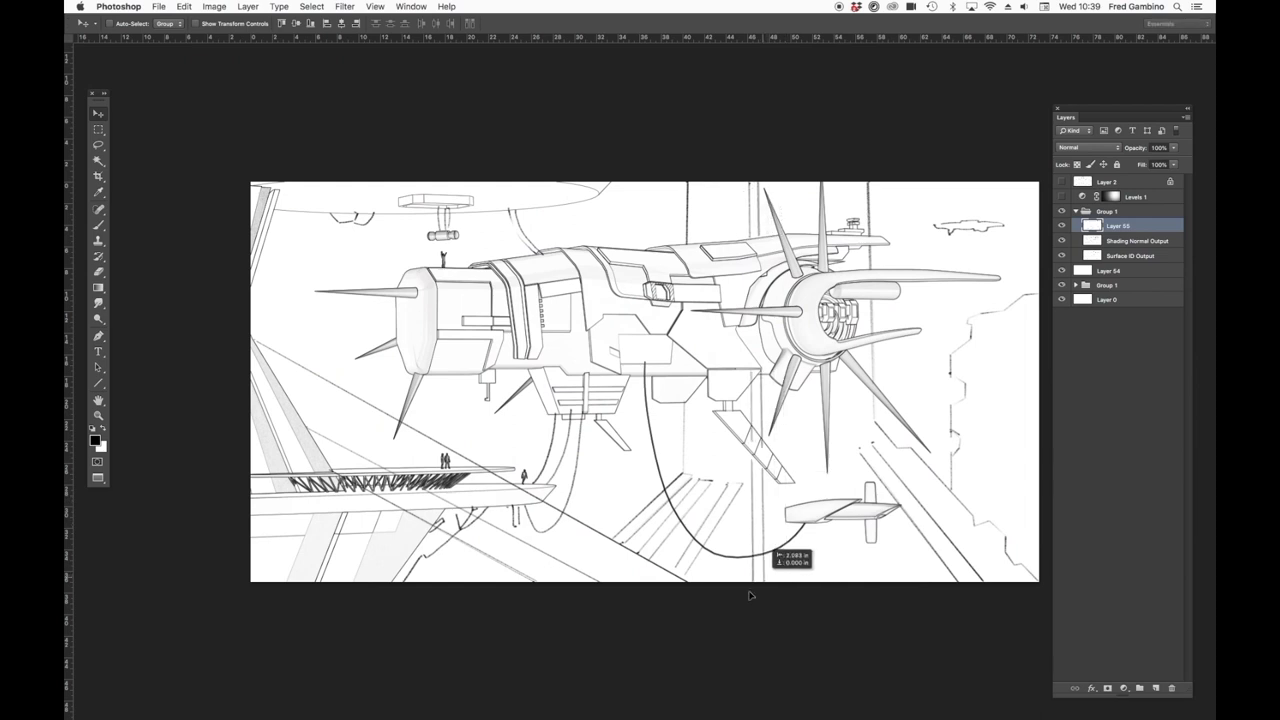
pyautogui.press('e')
pyautogui.moveTo(390, 505)
pyautogui.mouseDown()
pyautogui.moveTo(417, 519)
pyautogui.moveTo(454, 505)
pyautogui.moveTo(442, 534)
pyautogui.moveTo(538, 497)
pyautogui.mouseUp()
pyautogui.click(485, 469)
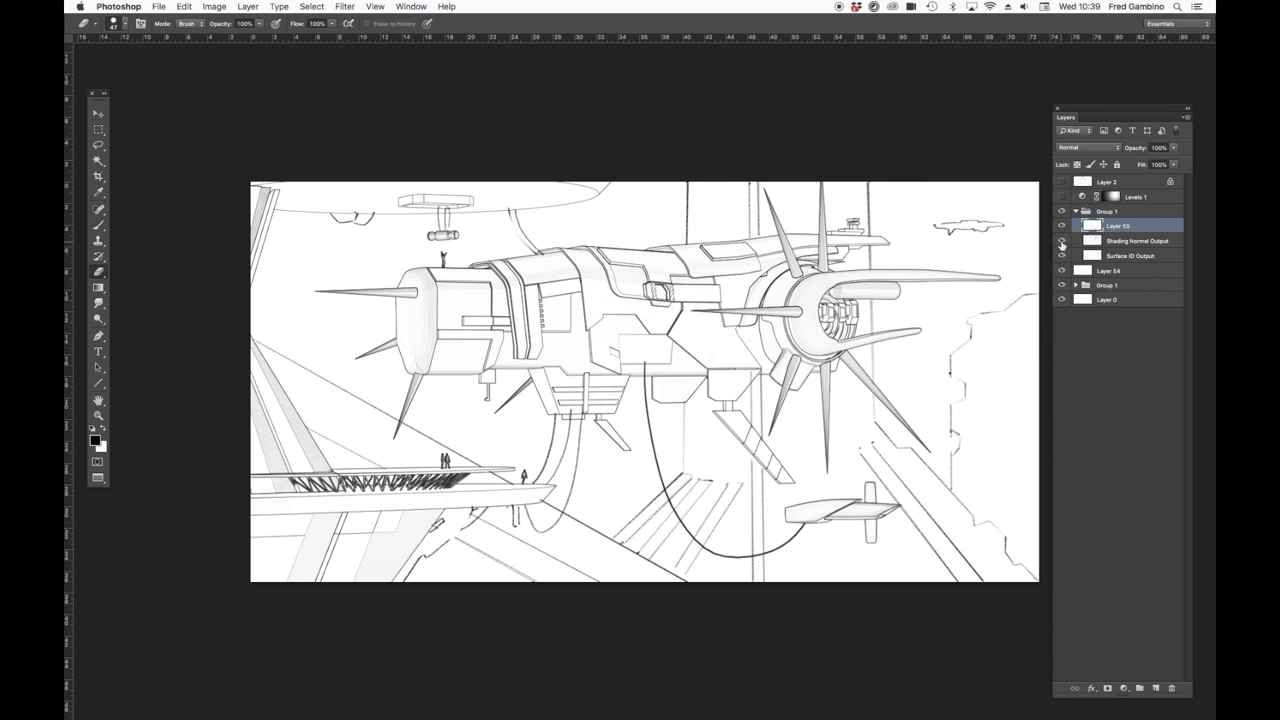
# Merge the Shading Normal Output layer into Surface ID Output, and lengthen the docking platform by lassoing and transforming its pointed tip
pyautogui.click(1126, 243)
pyautogui.press('super+e')
pyautogui.press('l')
pyautogui.moveTo(564, 482); pyautogui.dragTo(583, 498)
pyautogui.press('v')
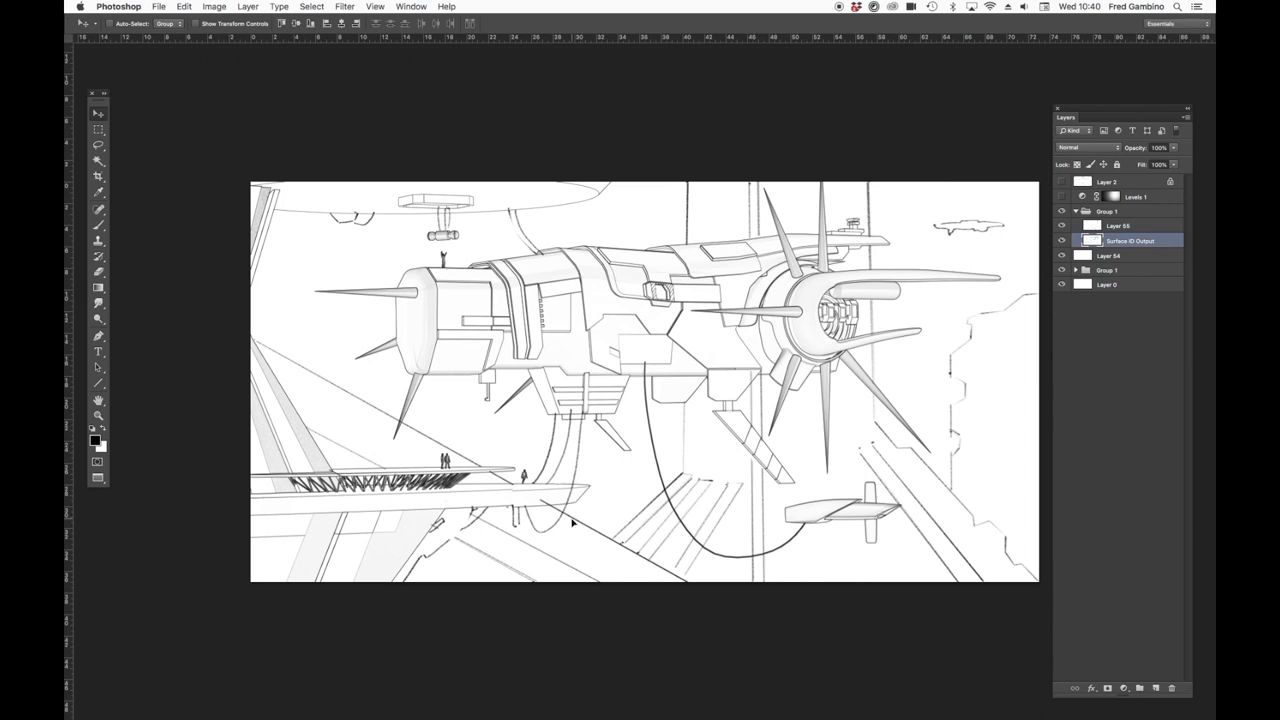
pyautogui.press('super+t')
pyautogui.press('Return')
pyautogui.press('super+d')
# Set the white Layer 54's opacity to 53%, and extend the docking platform's tip further outward to match the painting
pyautogui.click(1130, 256)
pyautogui.click(1173, 148)
pyautogui.click(1148, 162)
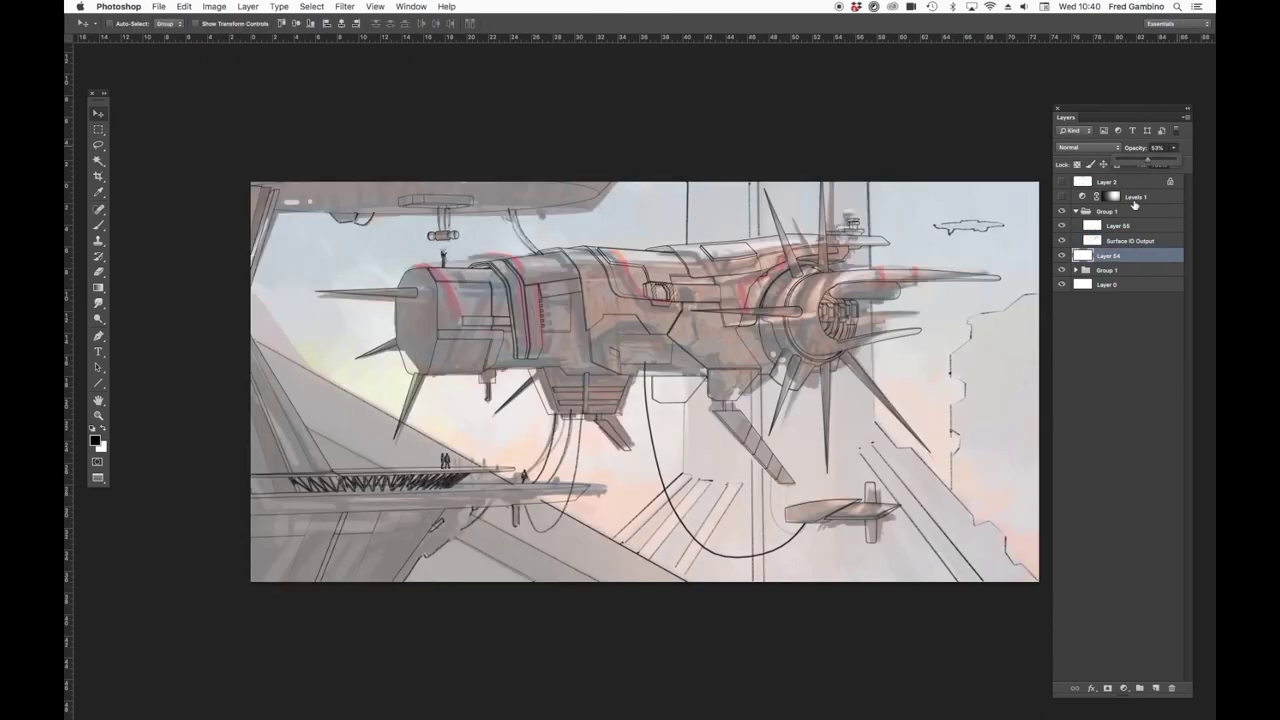
pyautogui.click(1098, 227)
pyautogui.press('super+z')
pyautogui.moveTo(578, 499); pyautogui.dragTo(603, 496)
# Set the white Layer 54's opacity to 100% to hide the painting behind the line art
pyautogui.click(1088, 240)
pyautogui.click(1110, 256)
pyautogui.moveTo(1173, 147); pyautogui.dragTo(1162, 165)
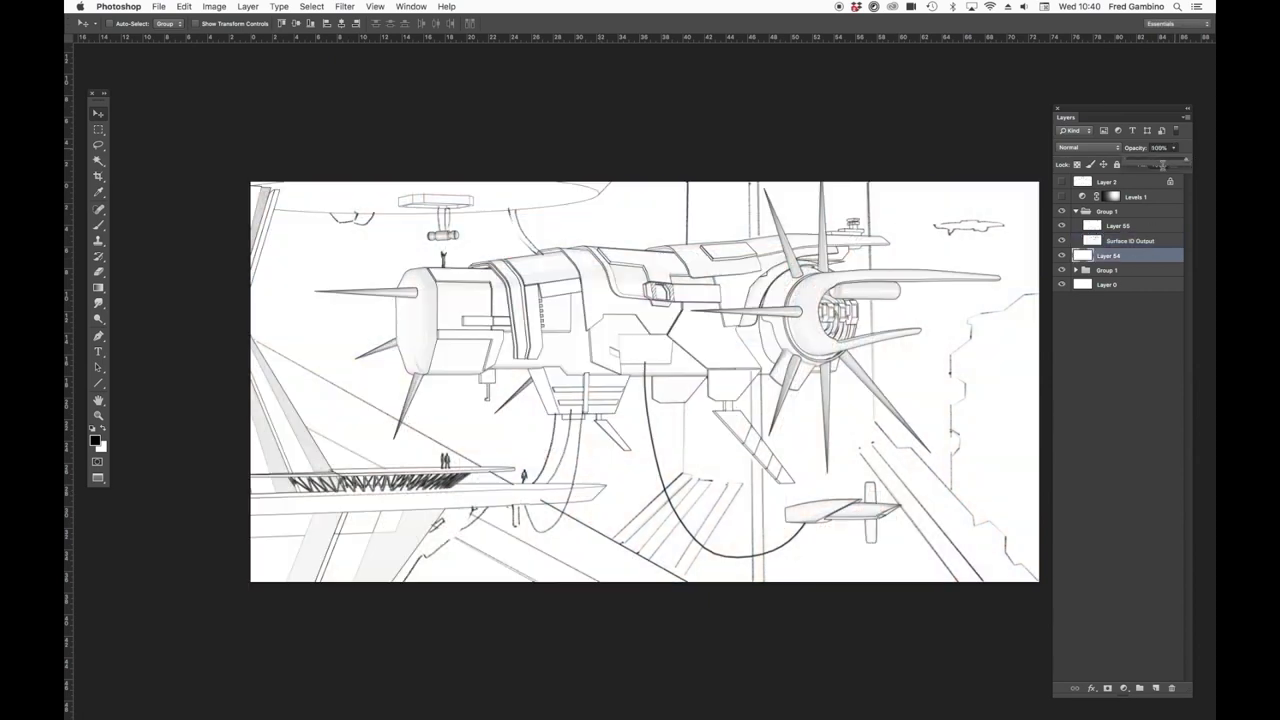